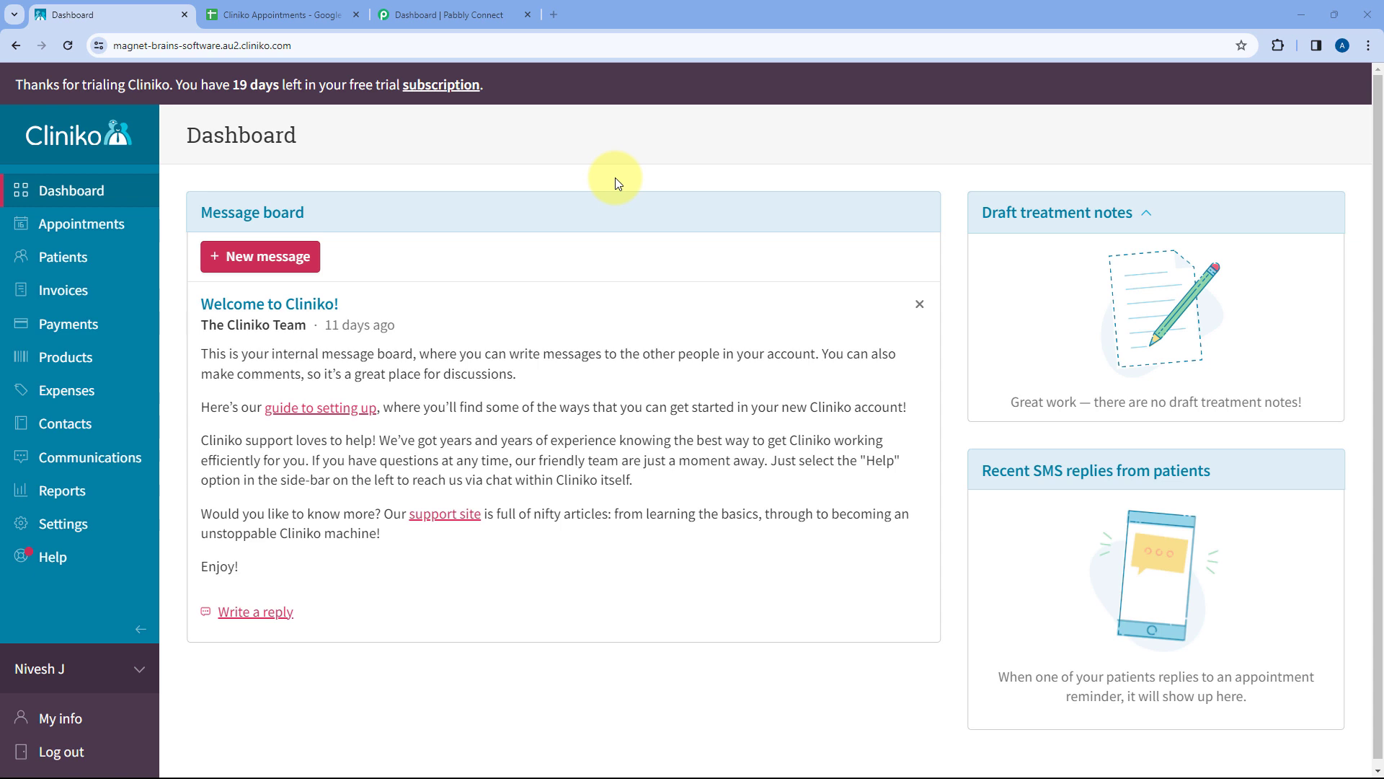
left_click(281, 14)
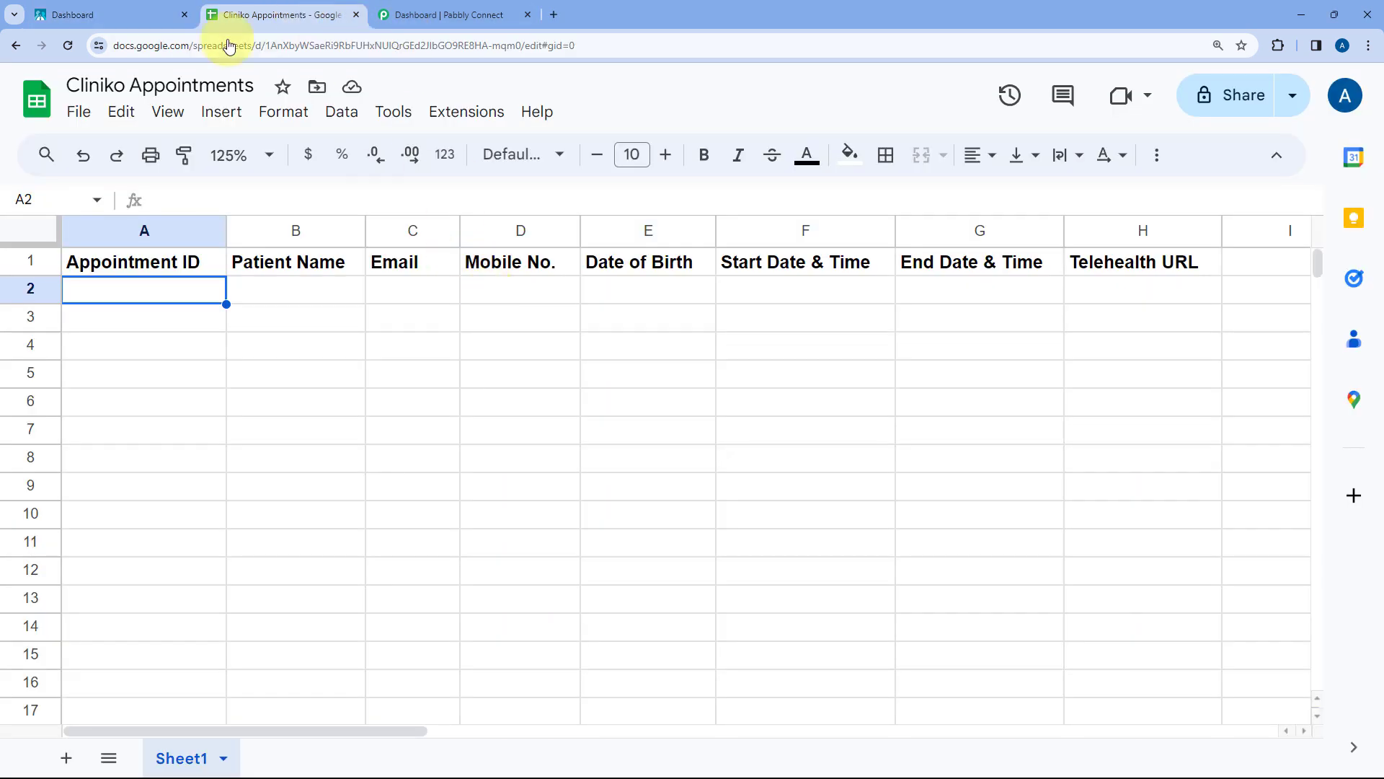
left_click(133, 13)
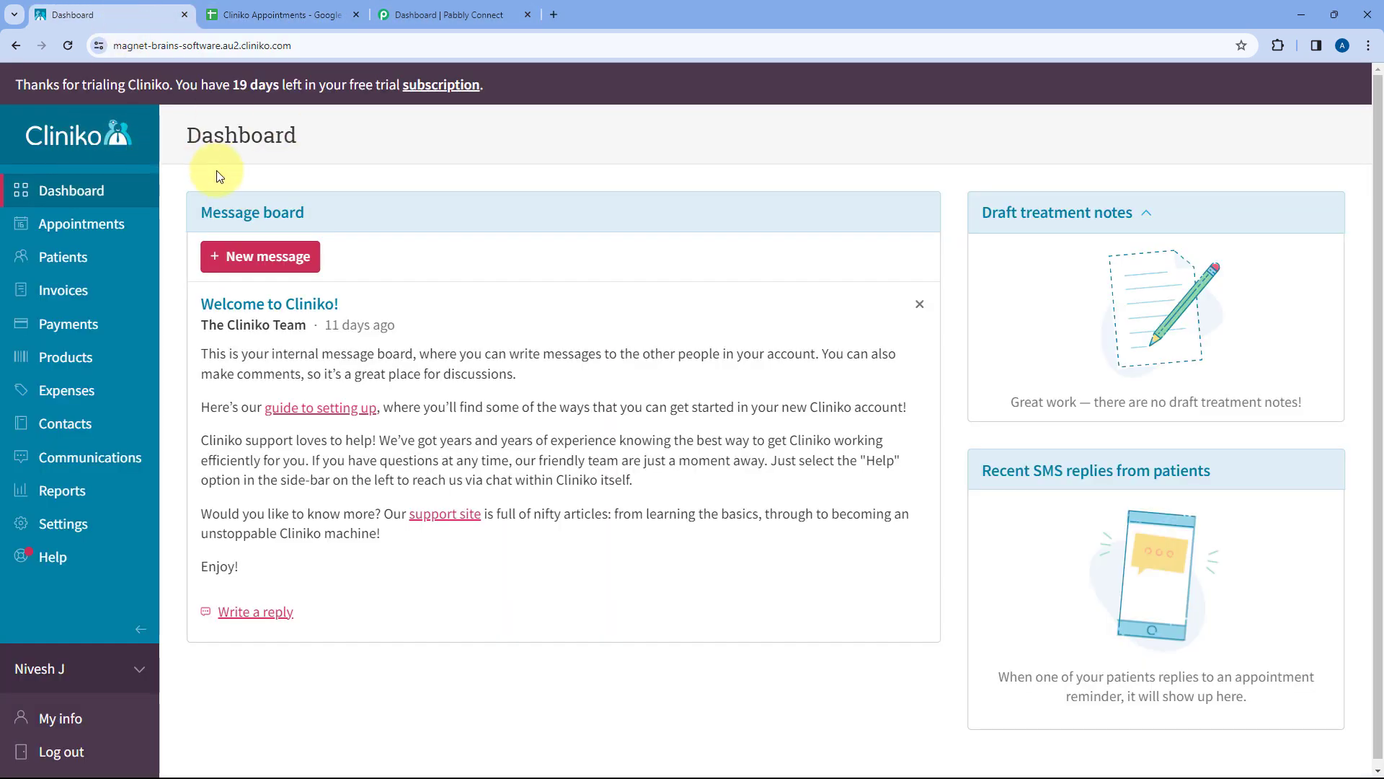
left_click(260, 15)
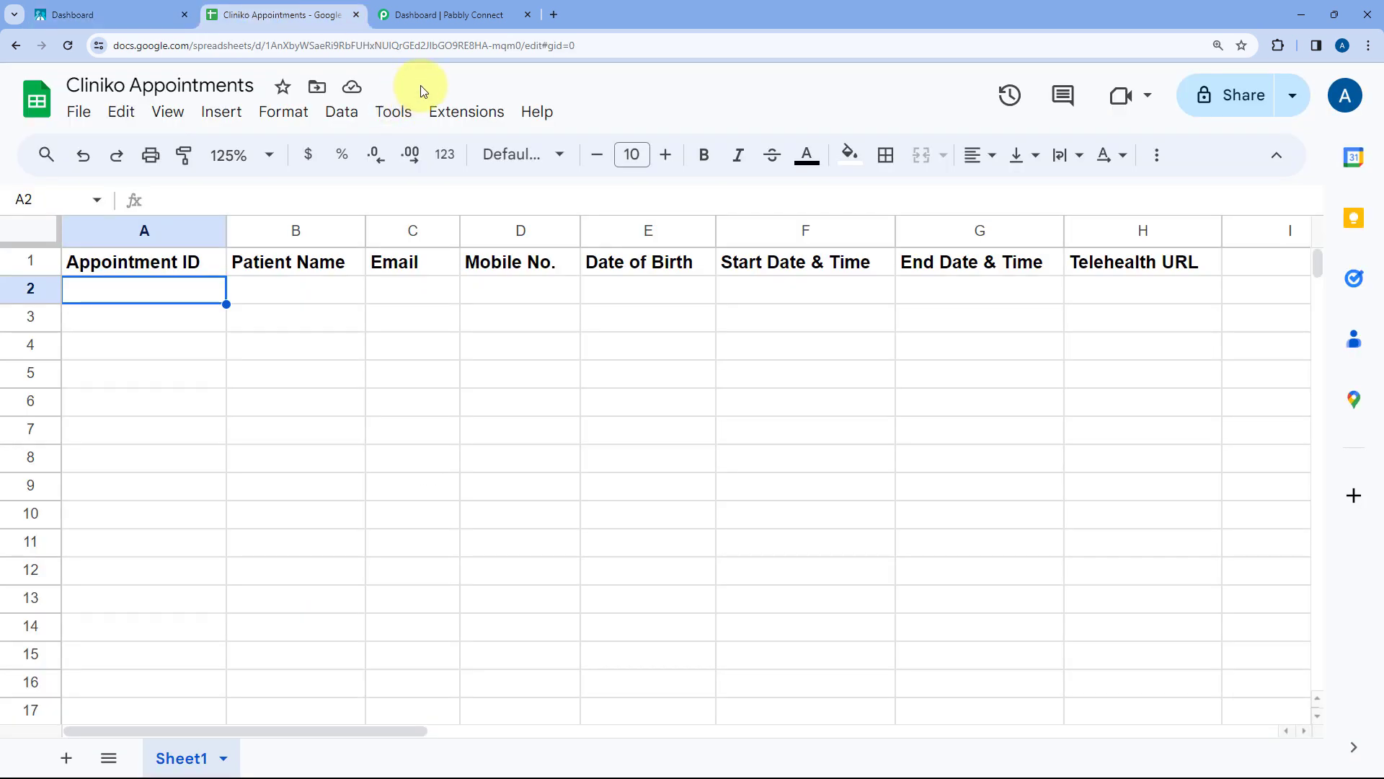
- Switch to Pabbly Connect and create a workflow named "Cliniko to Google Sheets" in the Home folder
left_click(448, 15)
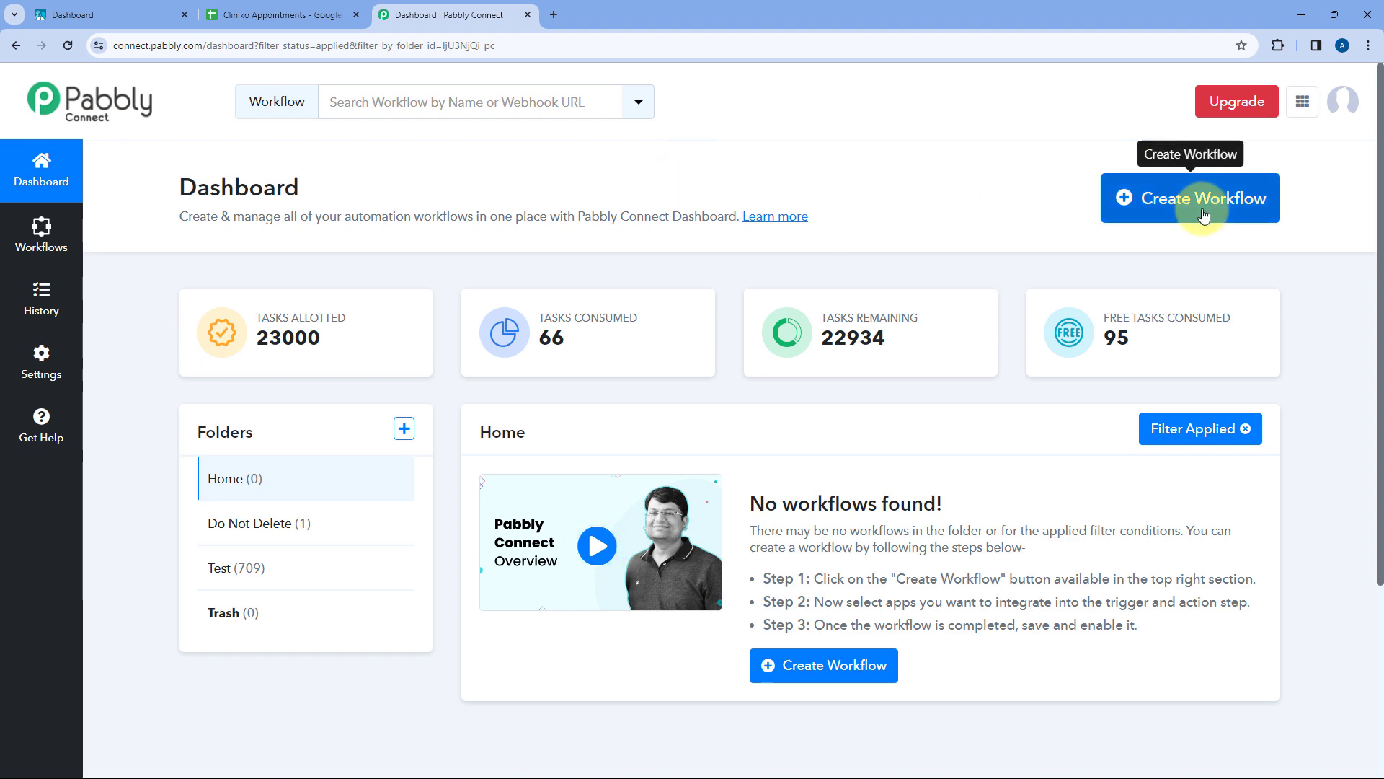
left_click(1154, 198)
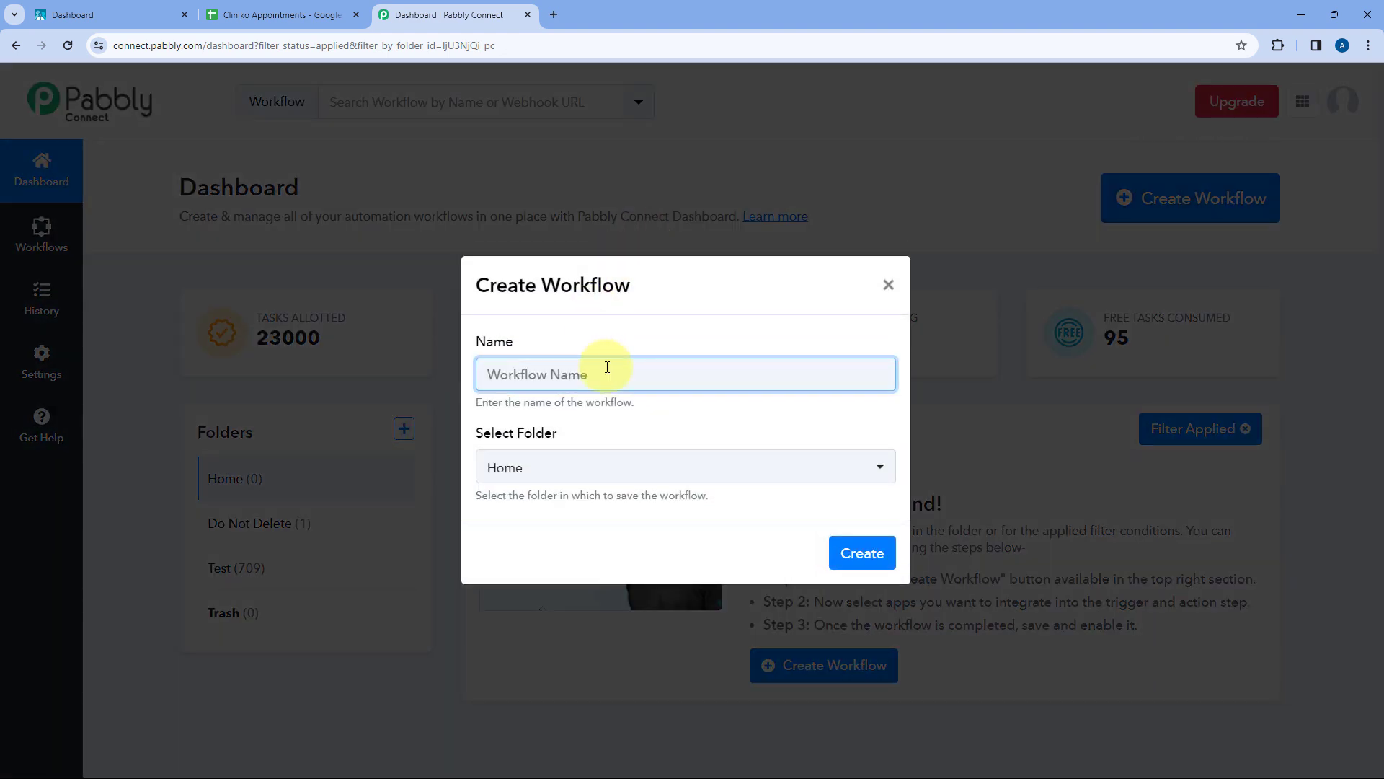
type("Cliniko to Google Sheets")
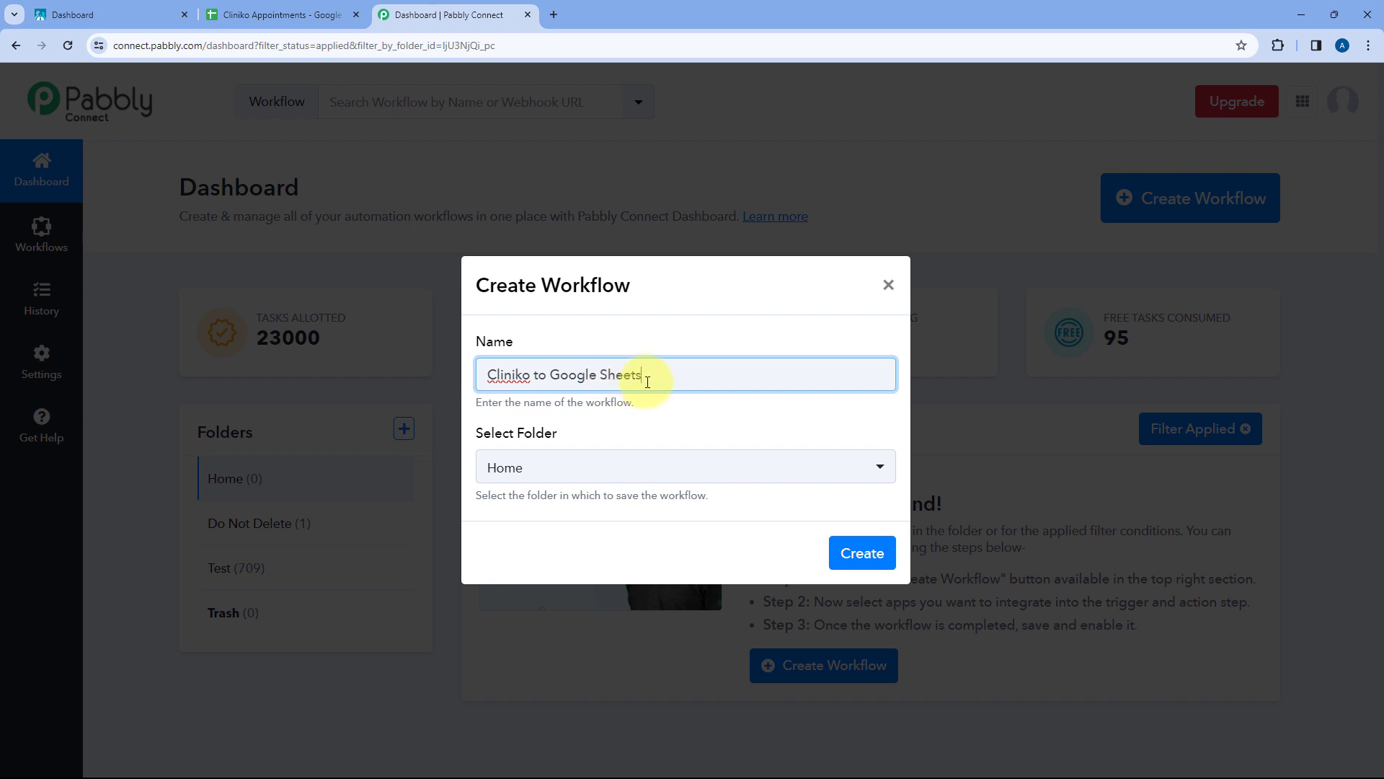
left_click(633, 477)
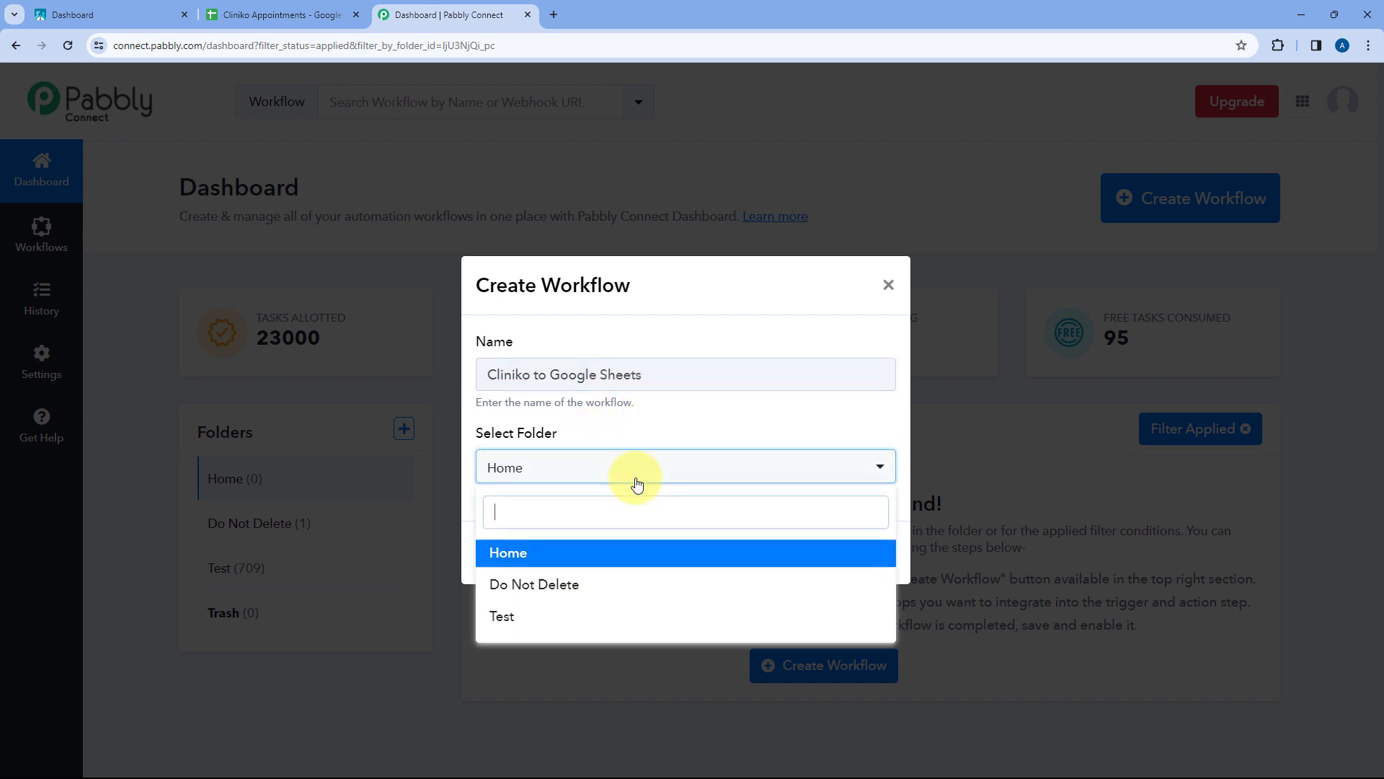
left_click(602, 551)
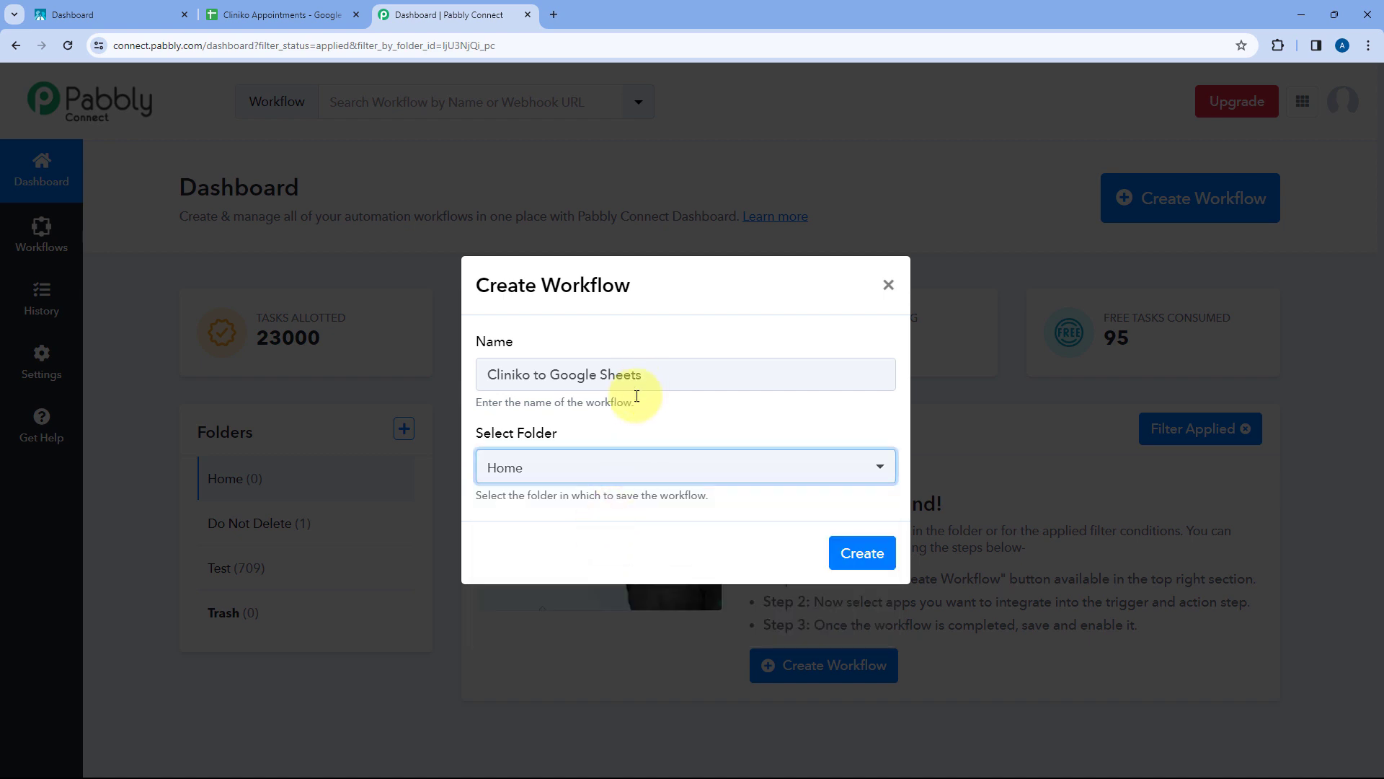
left_click(862, 553)
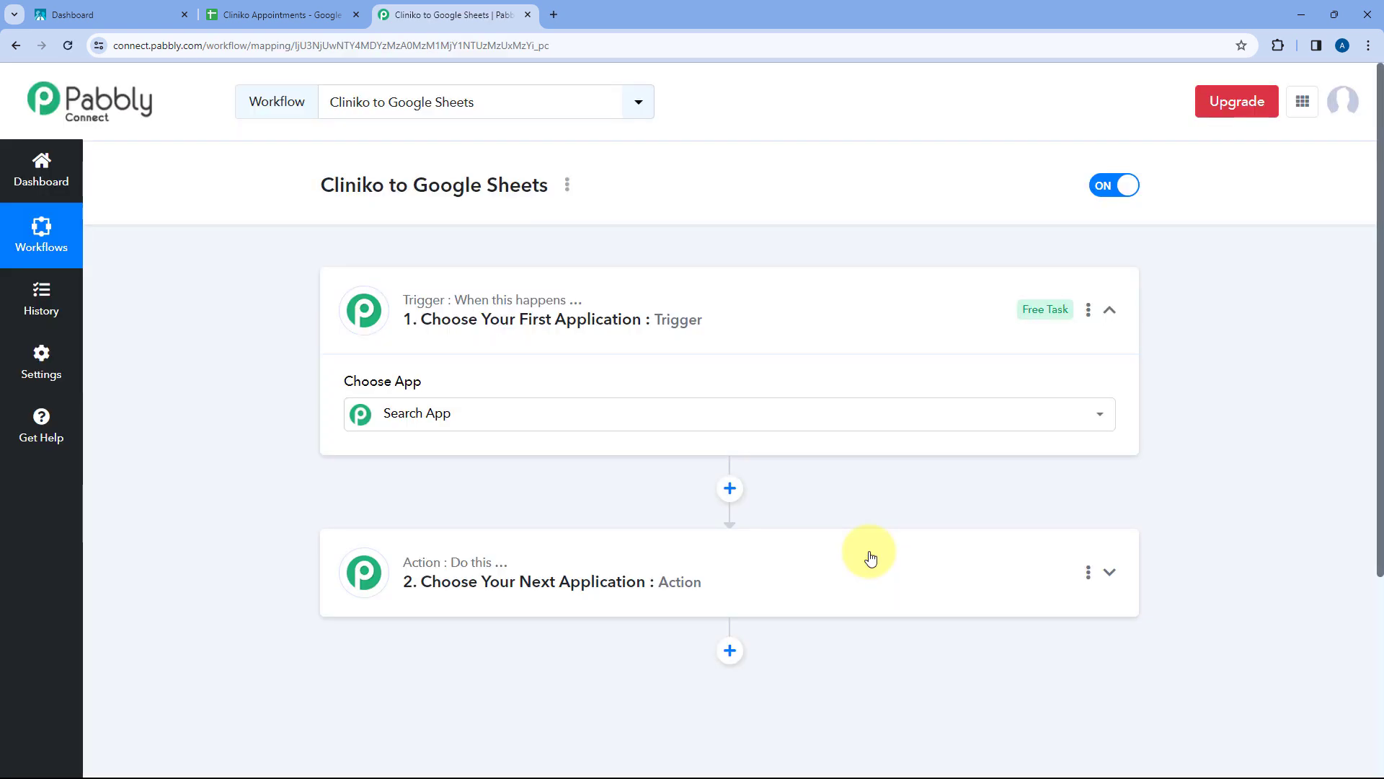
- Expand the workflow's trigger step to show the applications that can be chosen
left_click(788, 315)
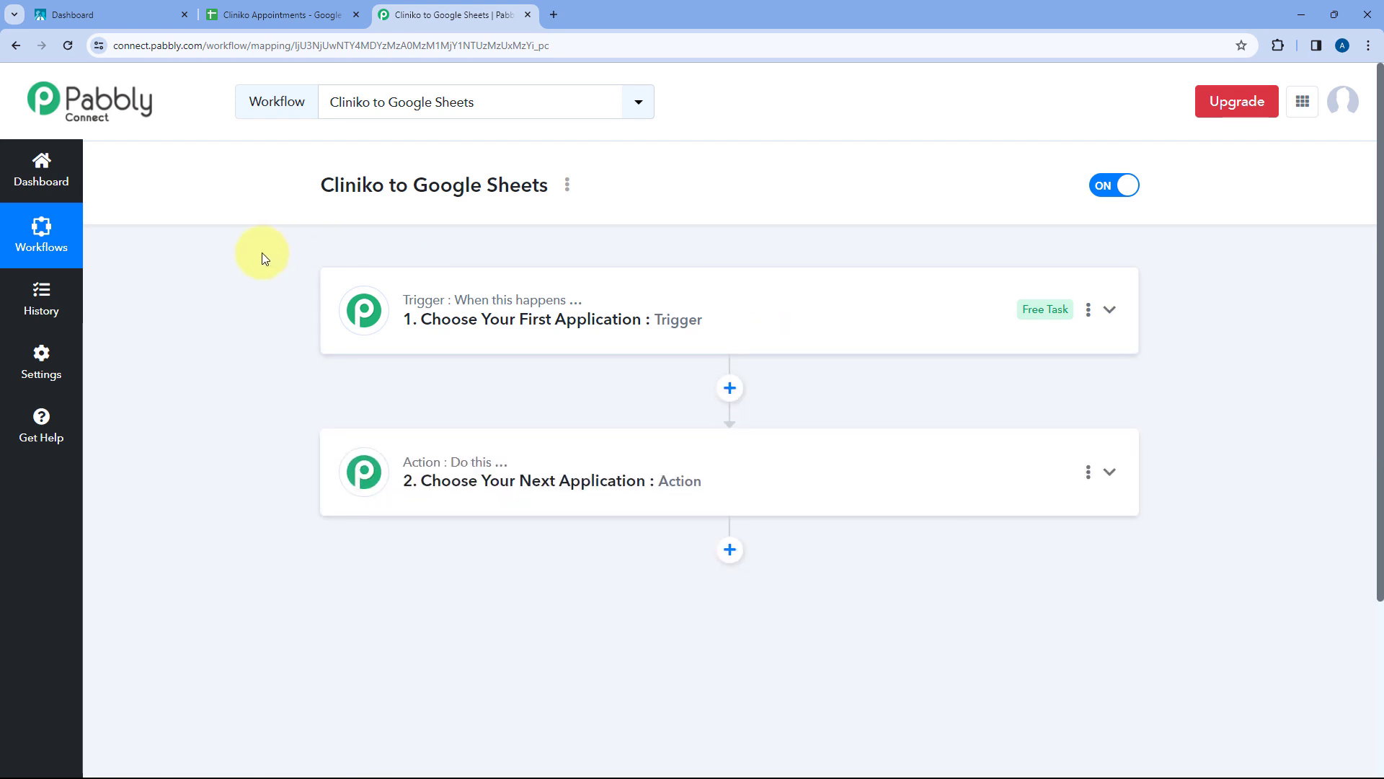
scroll(265, 258, "down", 1)
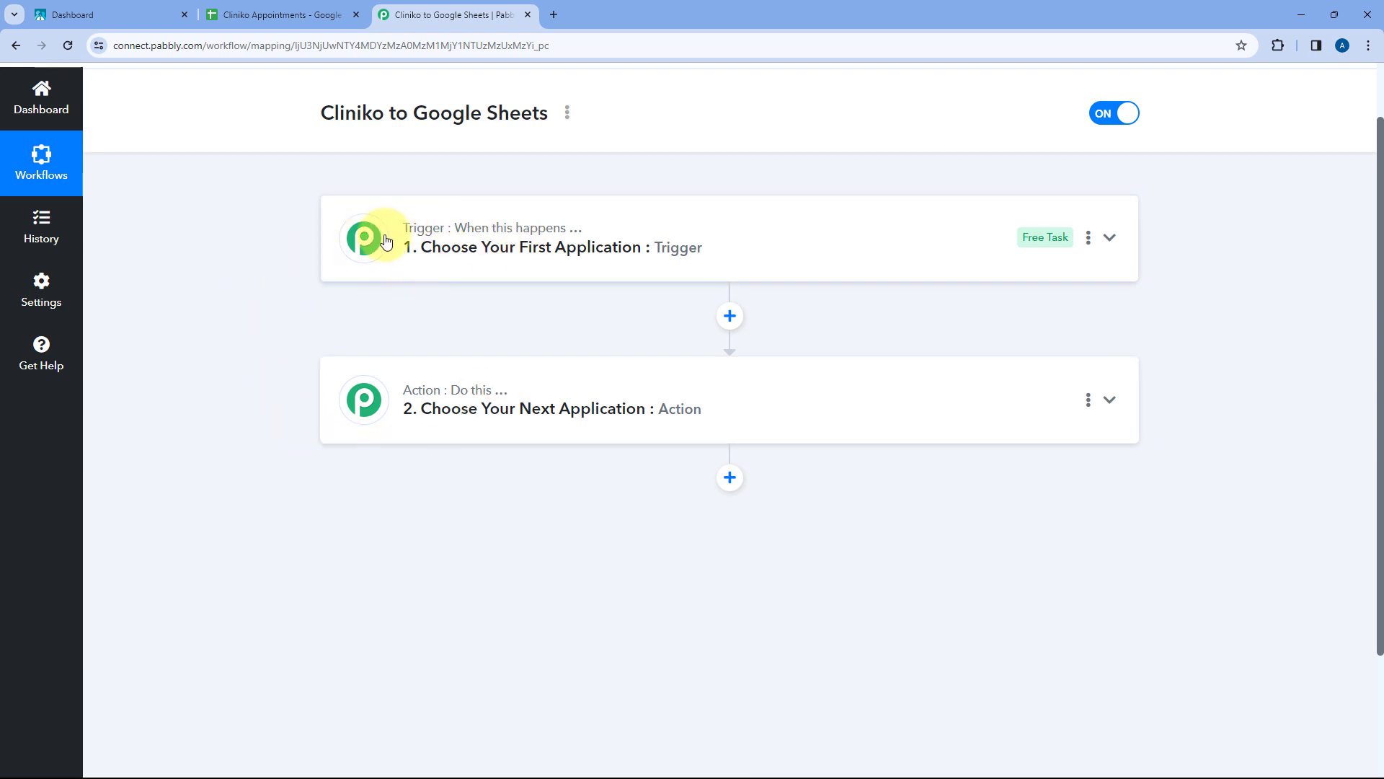
mouse_move(444, 229)
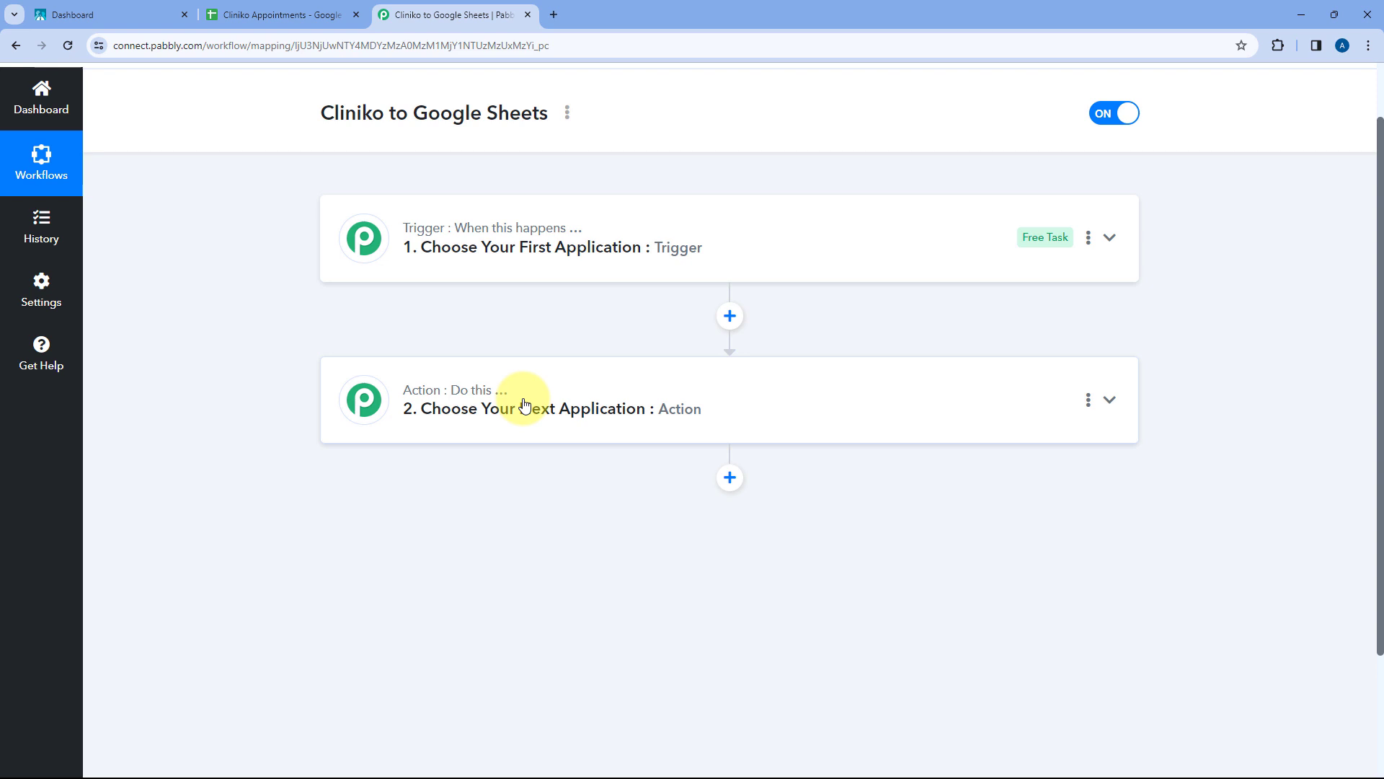
left_click(720, 228)
scroll(292, 326, "up", 1)
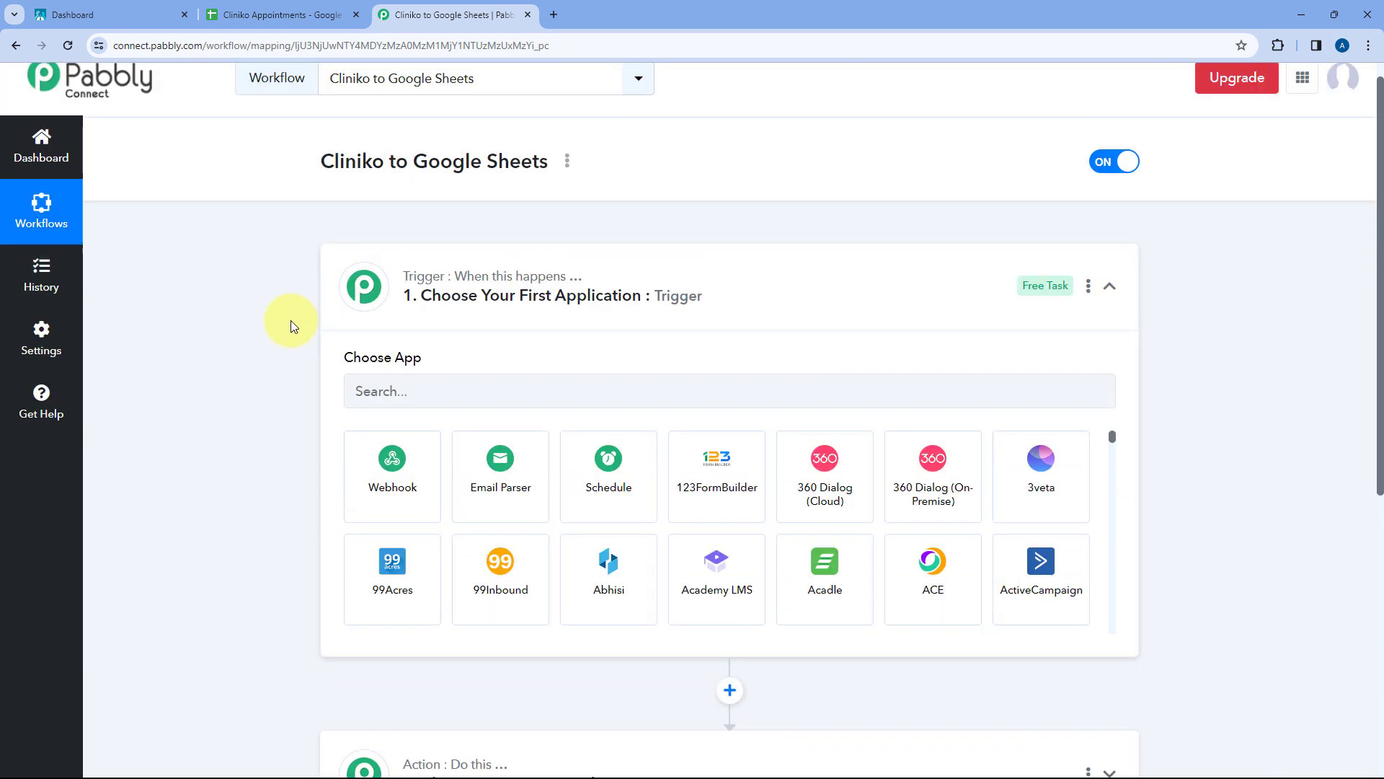
scroll(275, 356, "down", 2)
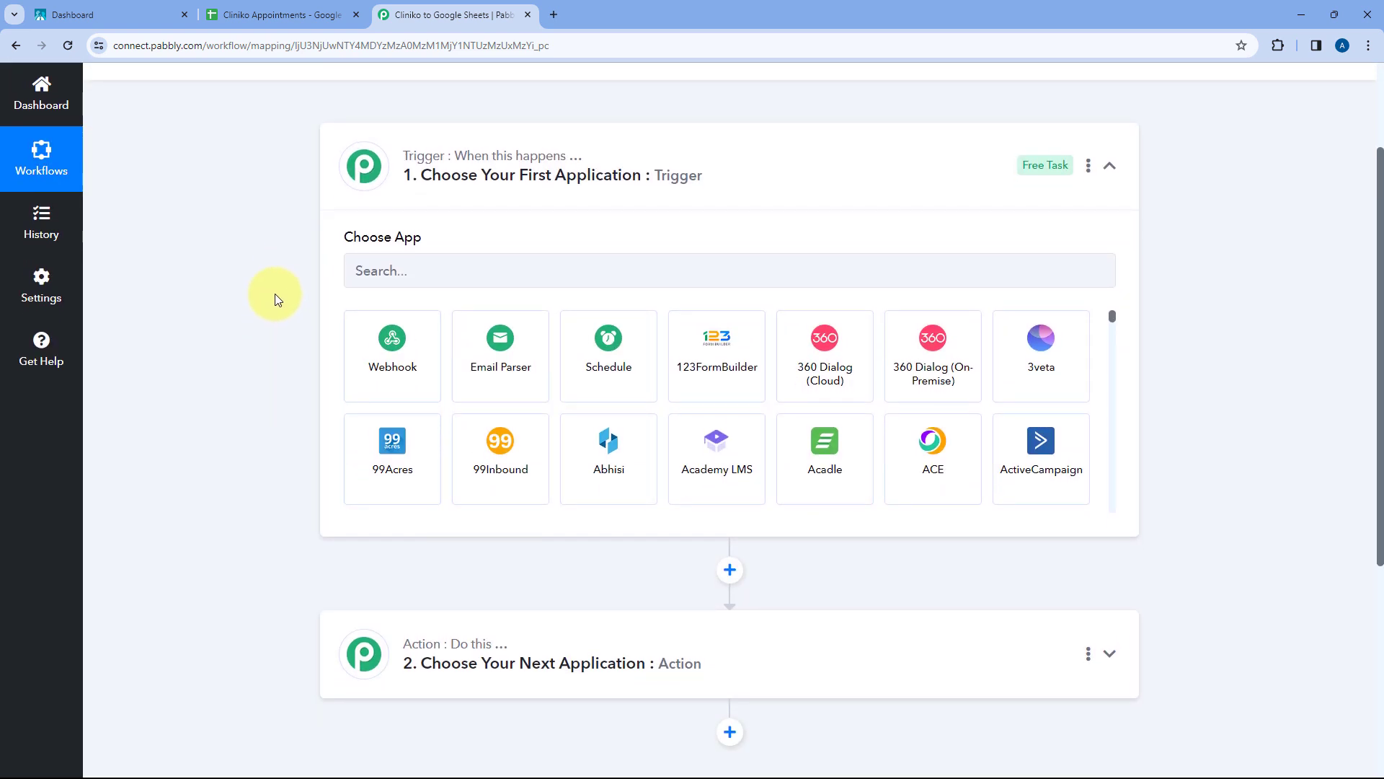
left_click(173, 14)
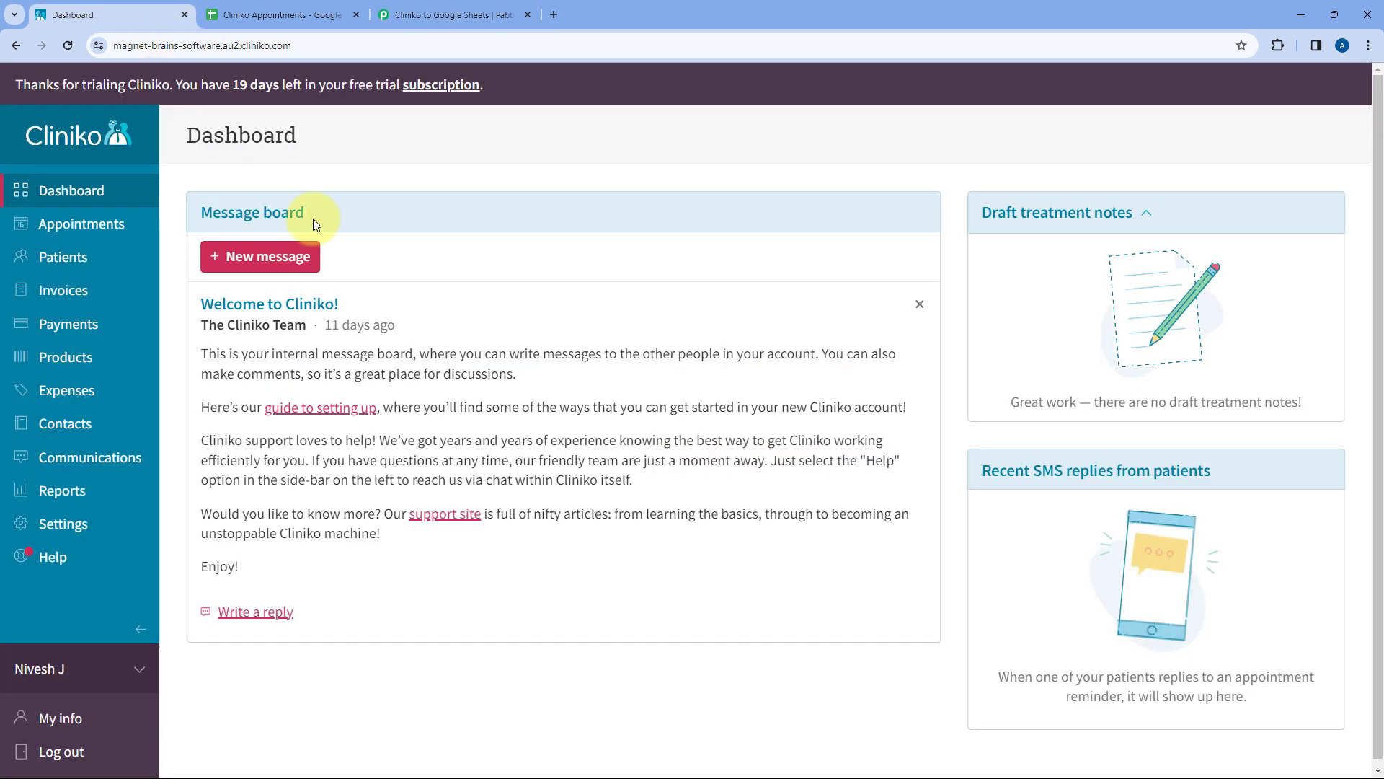
left_click(443, 14)
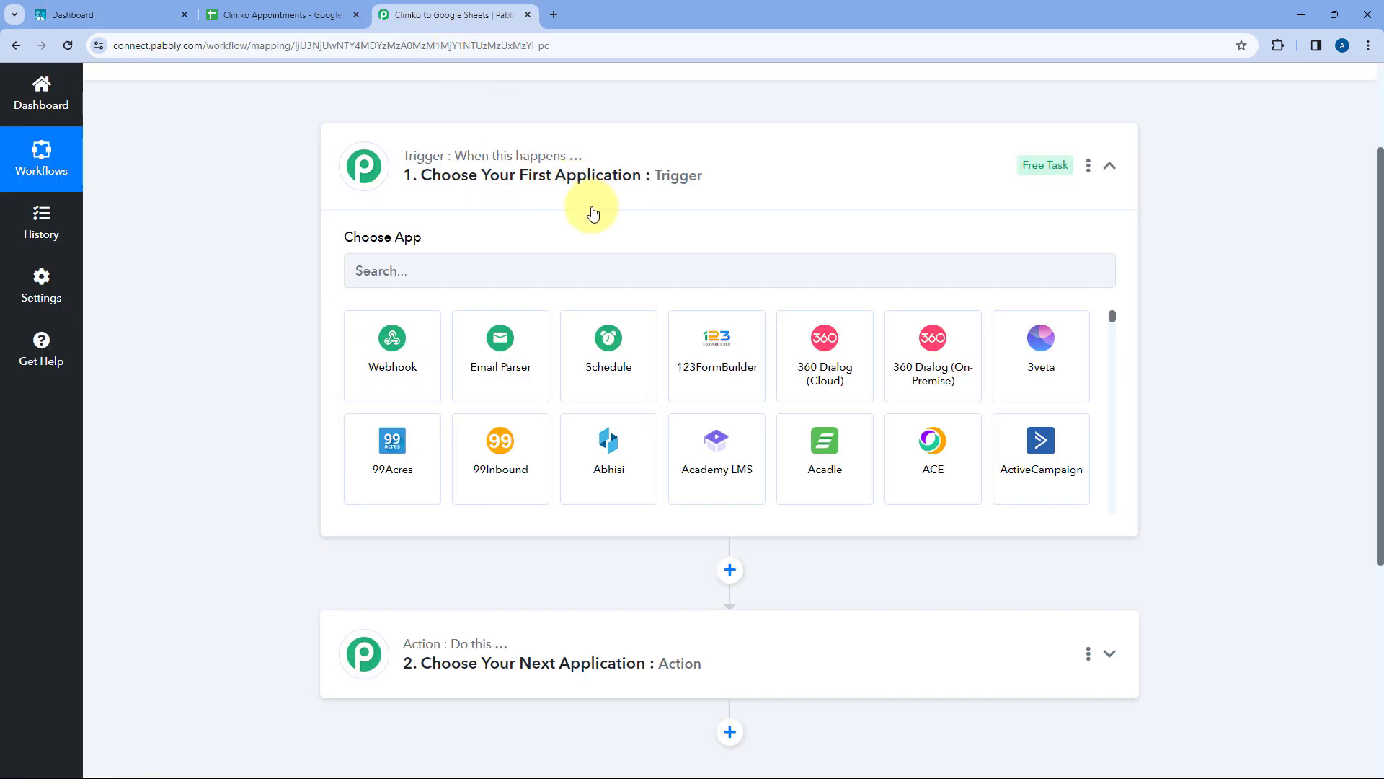
left_click(108, 15)
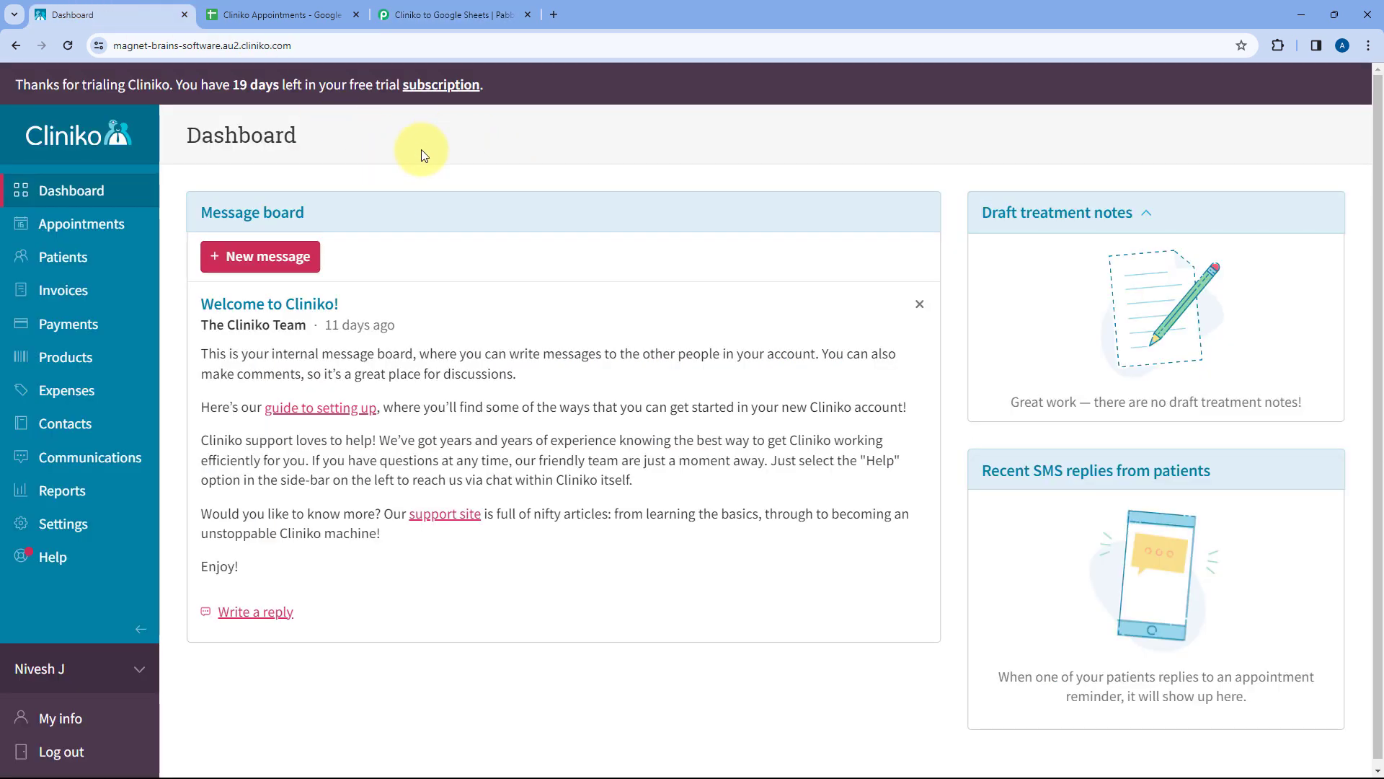
left_click(447, 16)
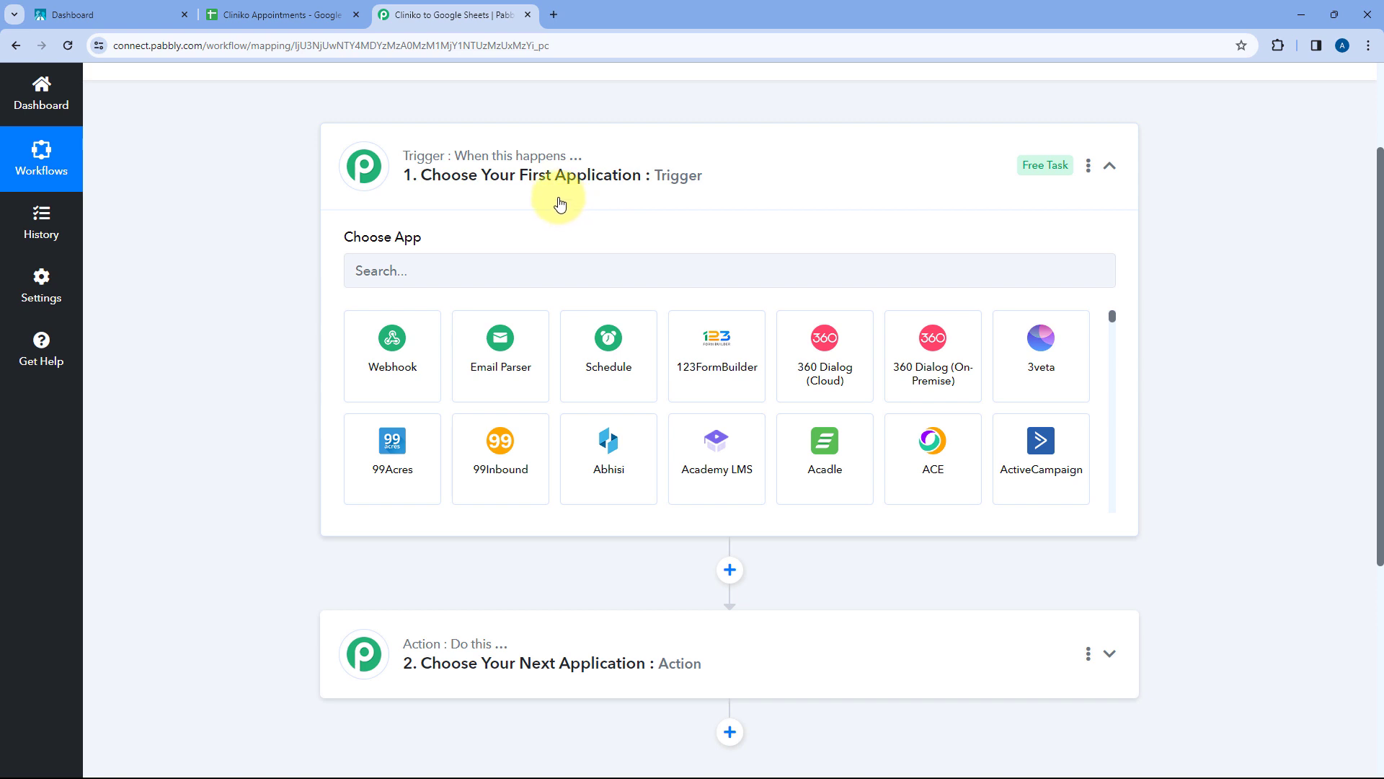
scroll(560, 205, "down", 1)
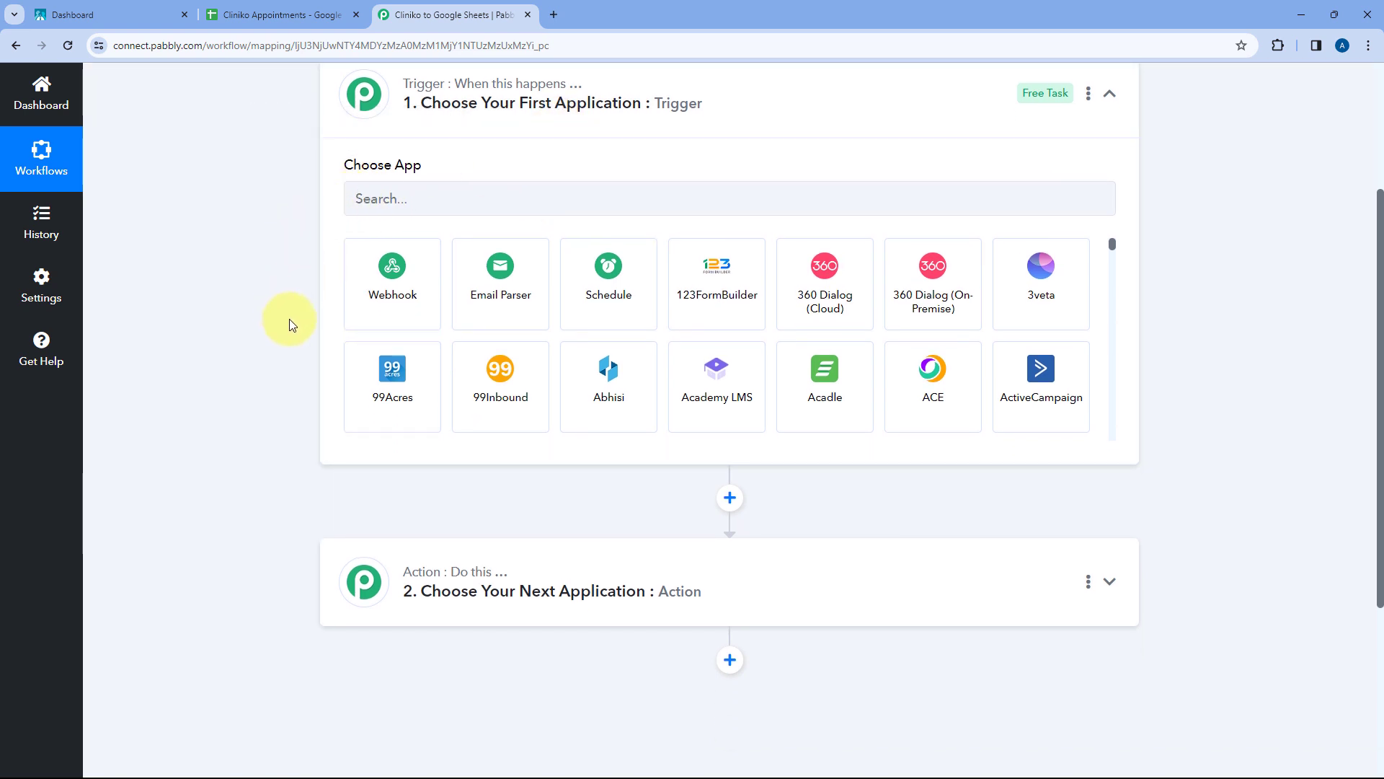
left_click(280, 15)
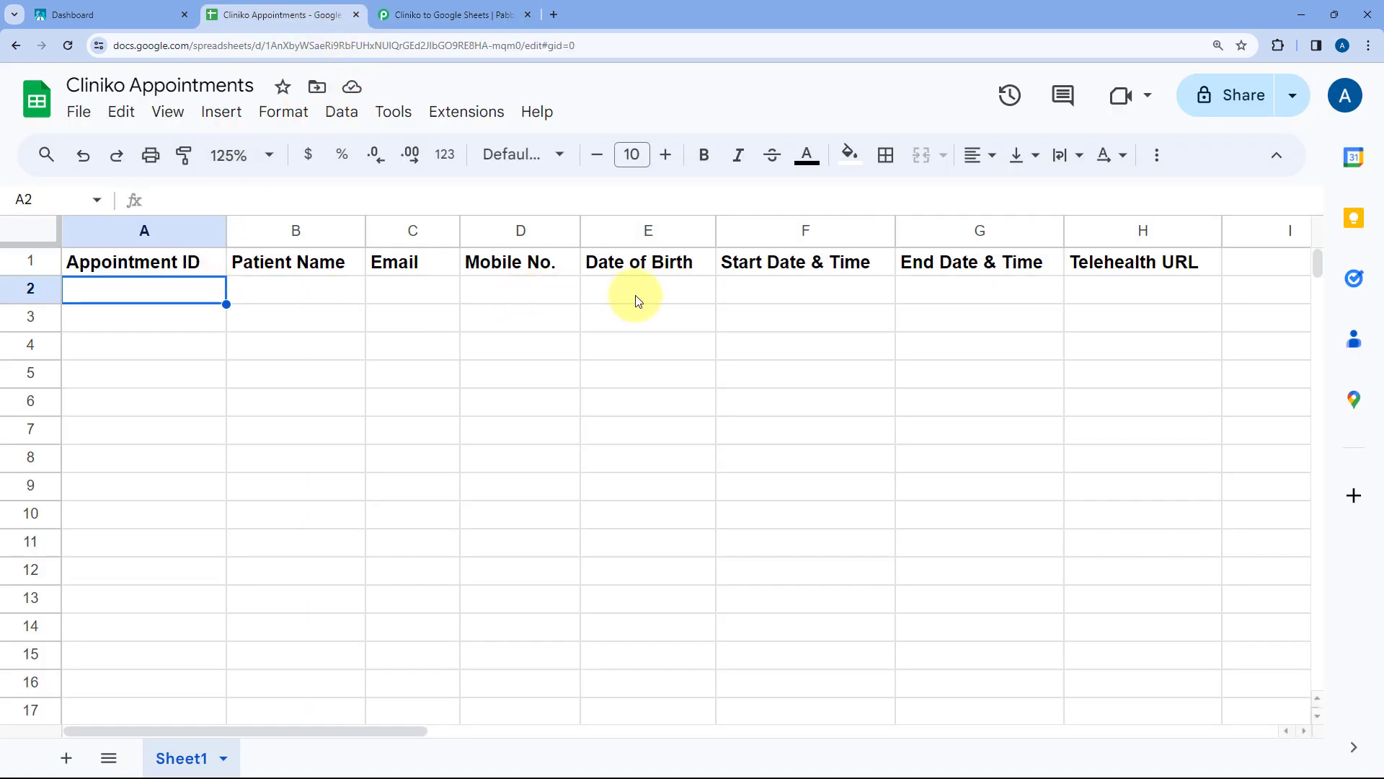
- In the Pabbly Connect workflow, set the trigger app to Cliniko and the trigger event to New Individual Appointment Created
left_click(443, 14)
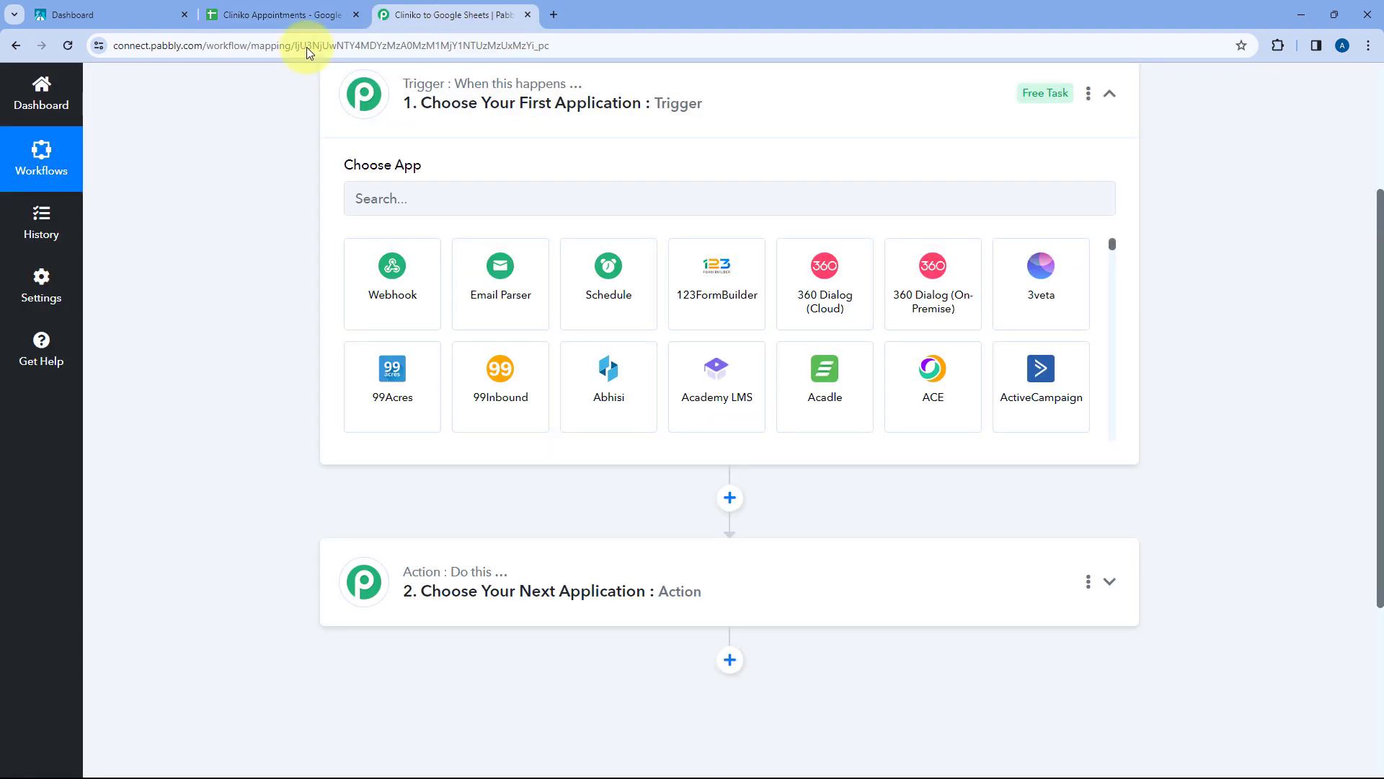
left_click(408, 202)
type("Clini")
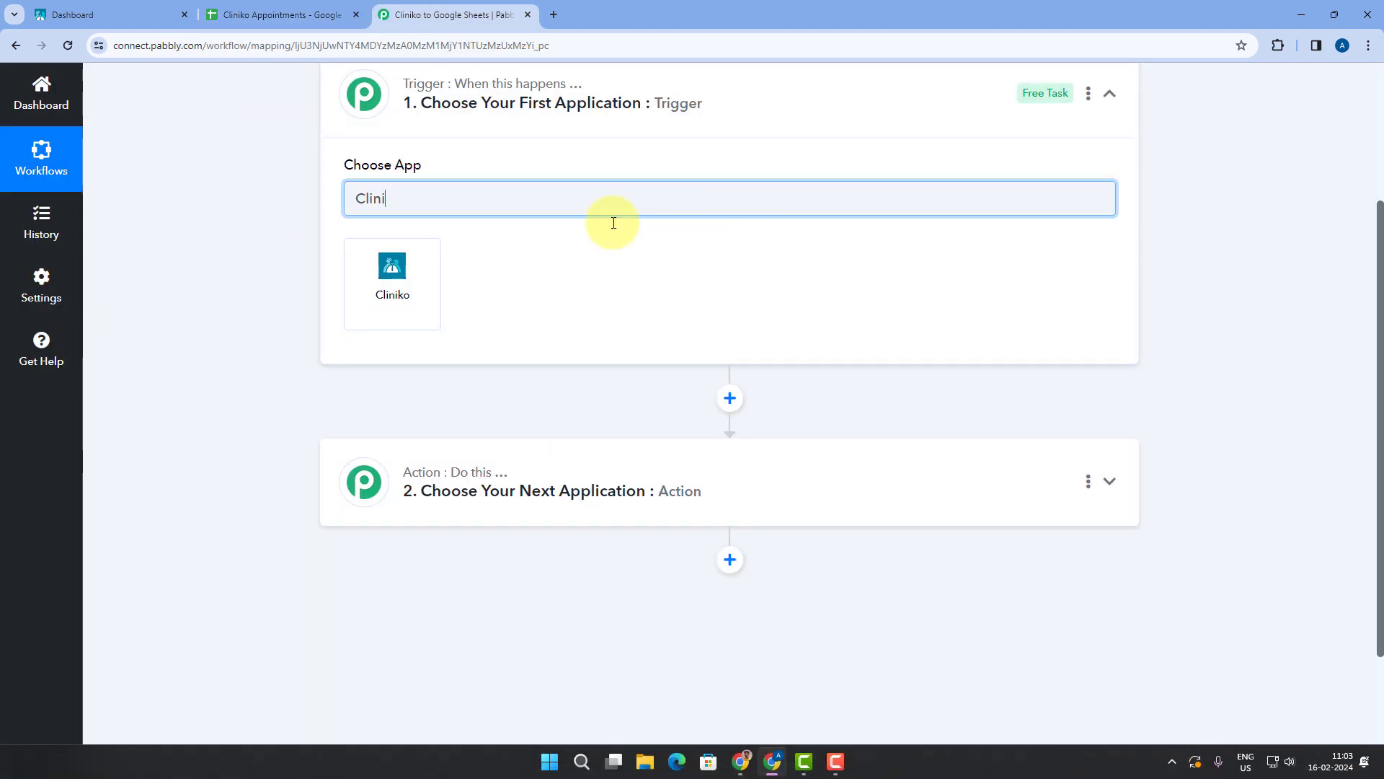
left_click(385, 284)
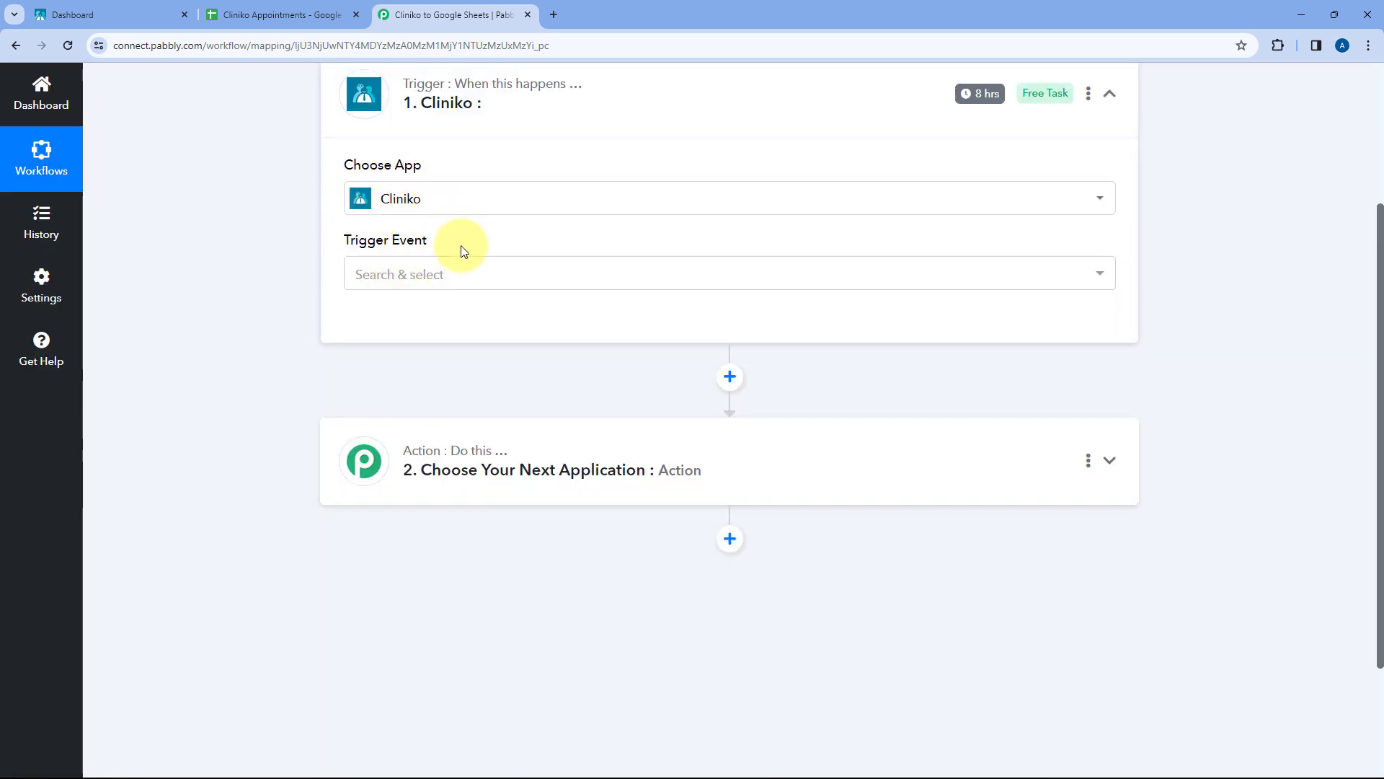
left_click(464, 274)
scroll(317, 302, "down", 1)
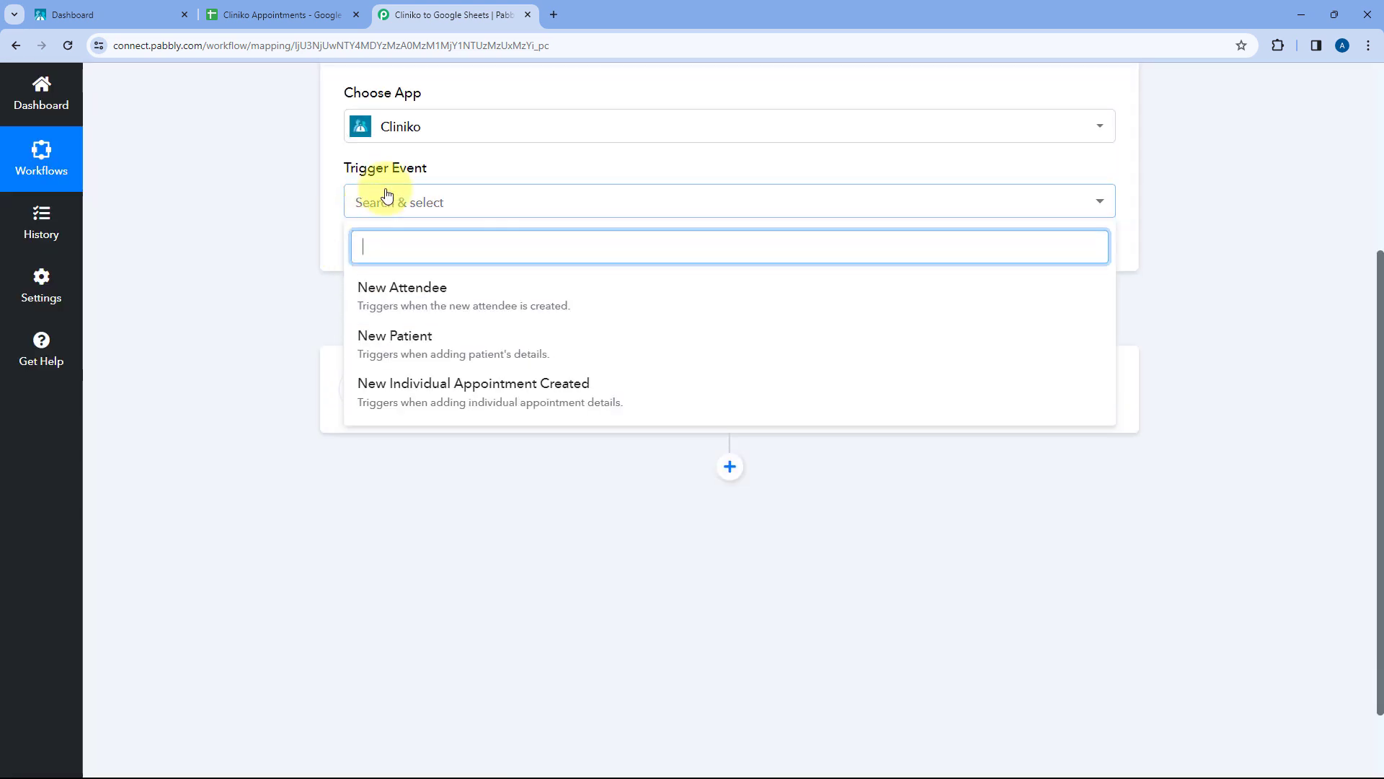
left_click(463, 393)
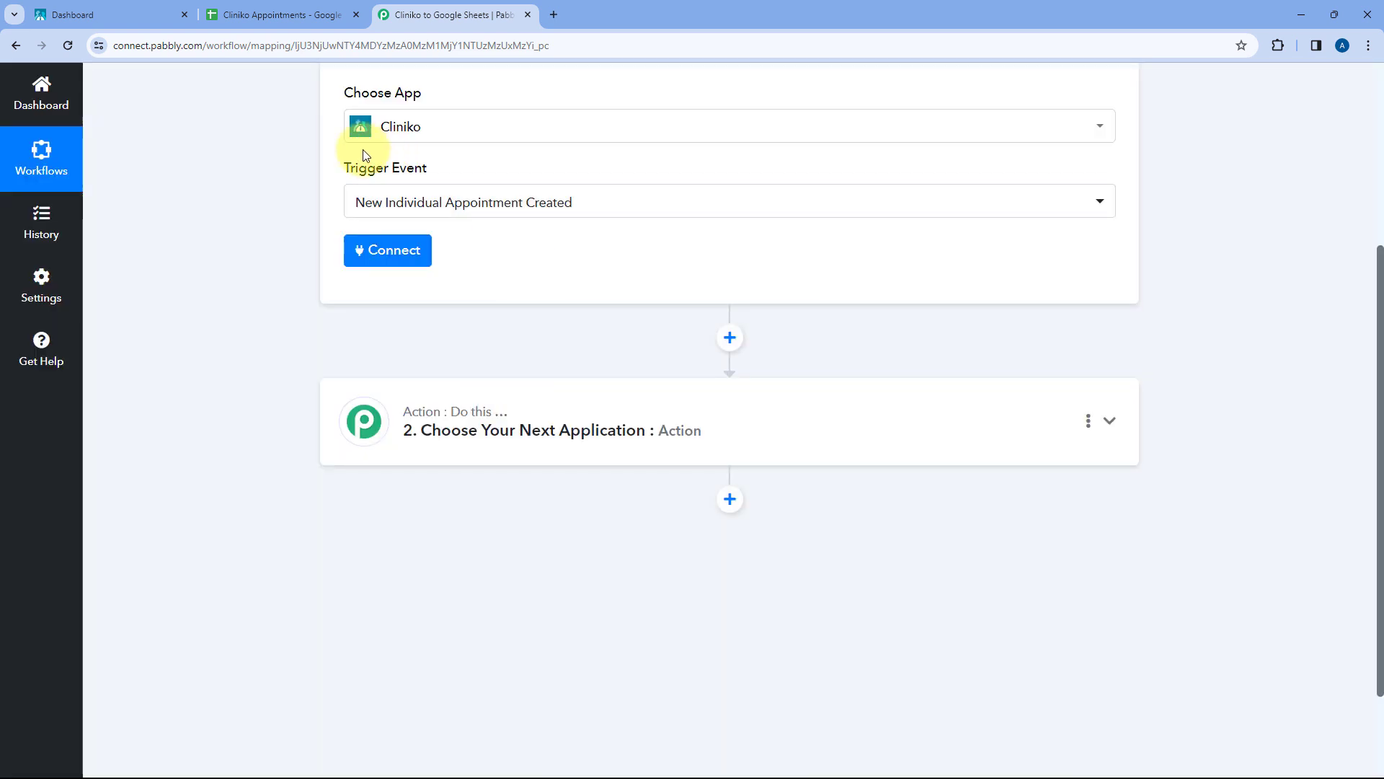
- Start adding a new Cliniko connection for the trigger and read where its API key can be obtained
scroll(483, 202, "up", 2)
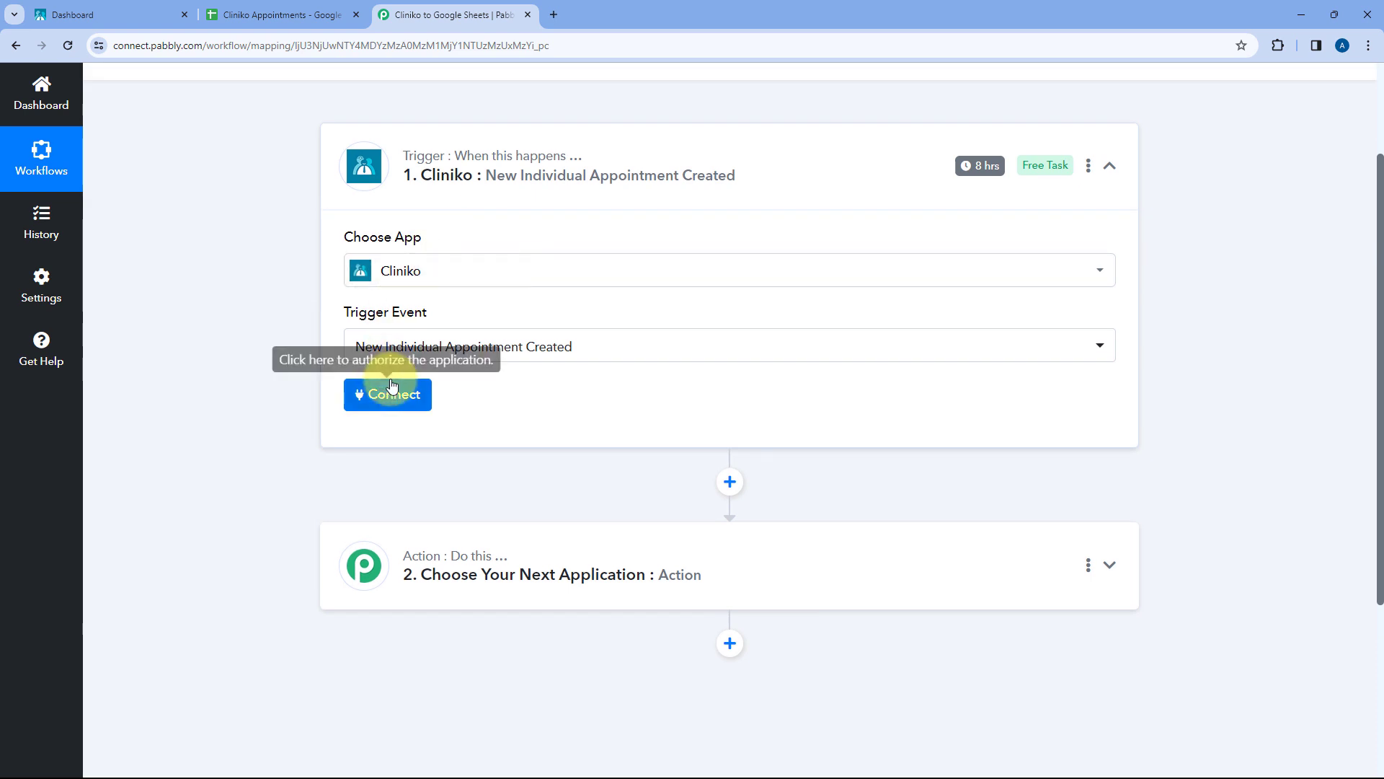
left_click(391, 393)
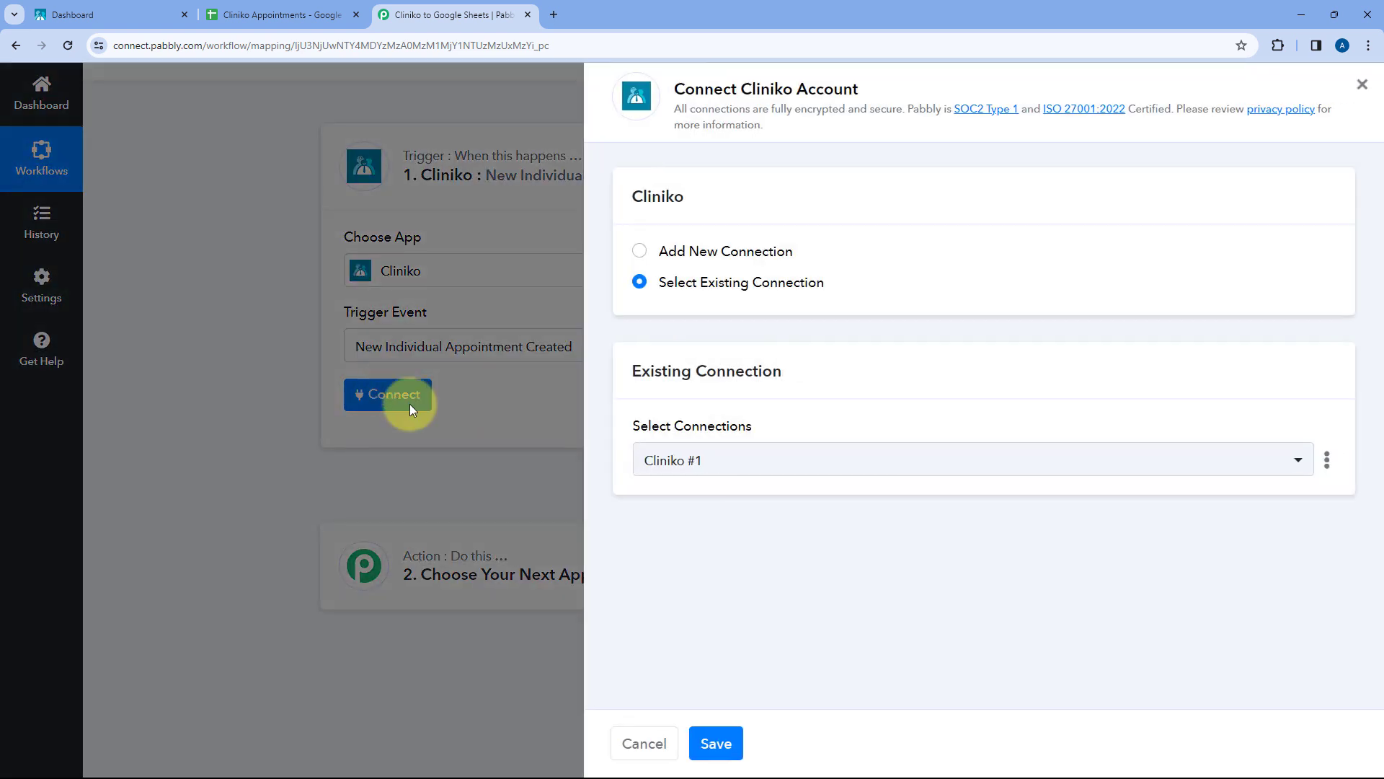
left_click(638, 252)
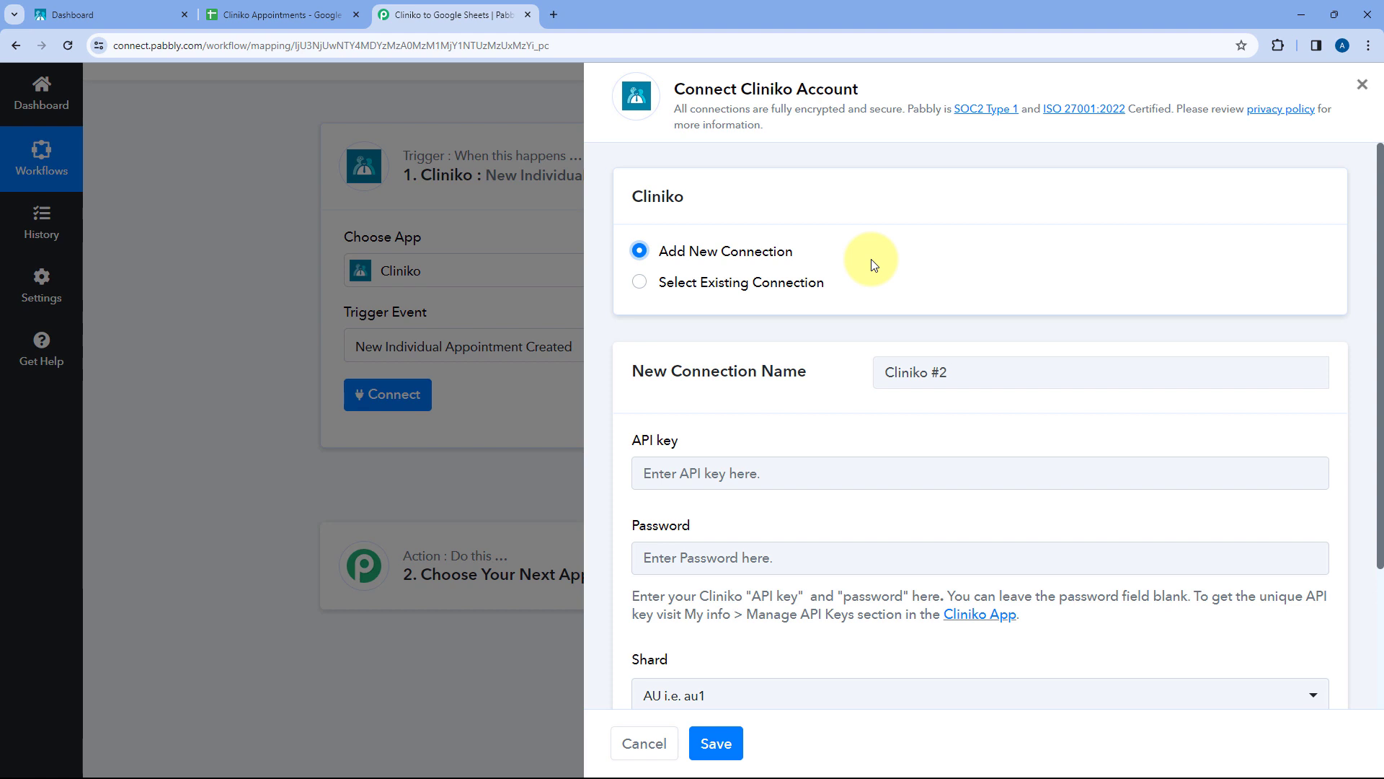
scroll(871, 261, "down", 2)
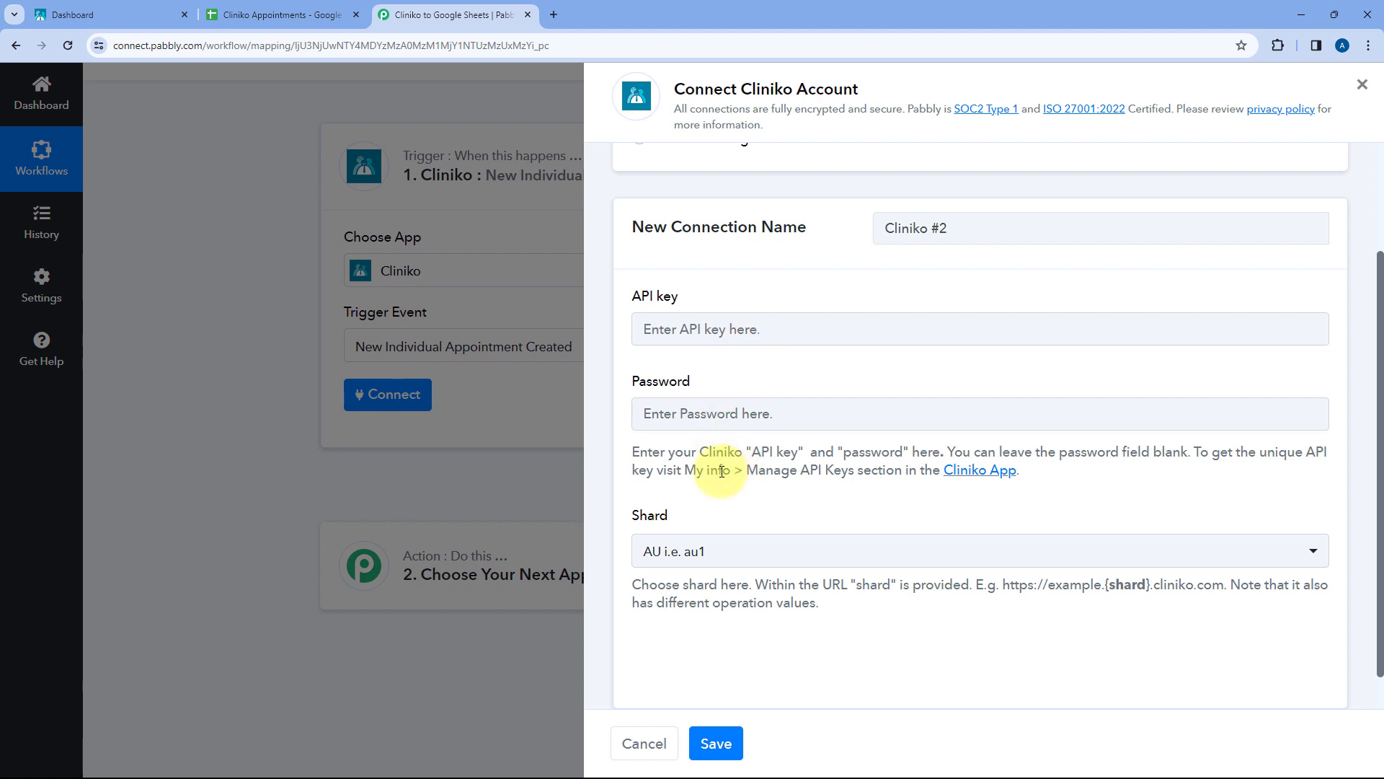
left_click_drag(693, 469, 827, 469)
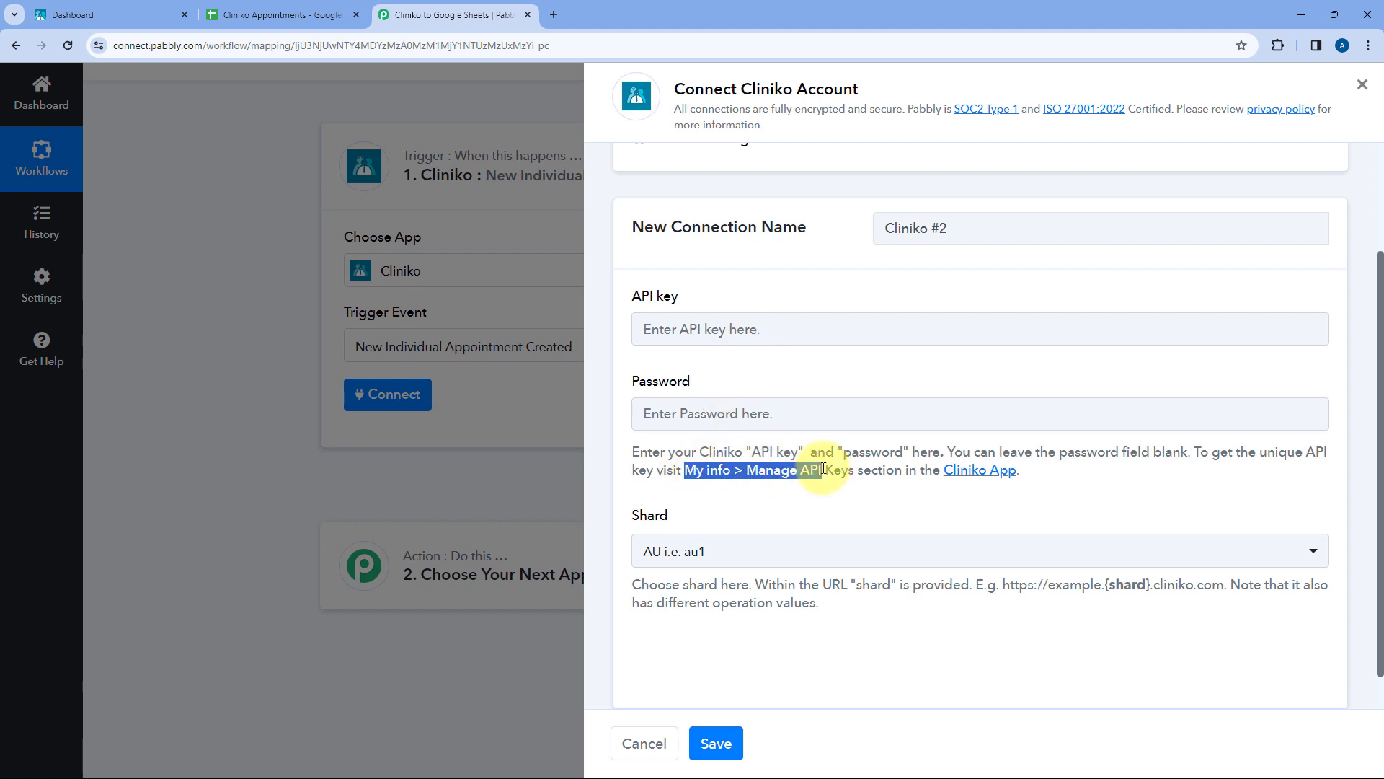
left_click(812, 465)
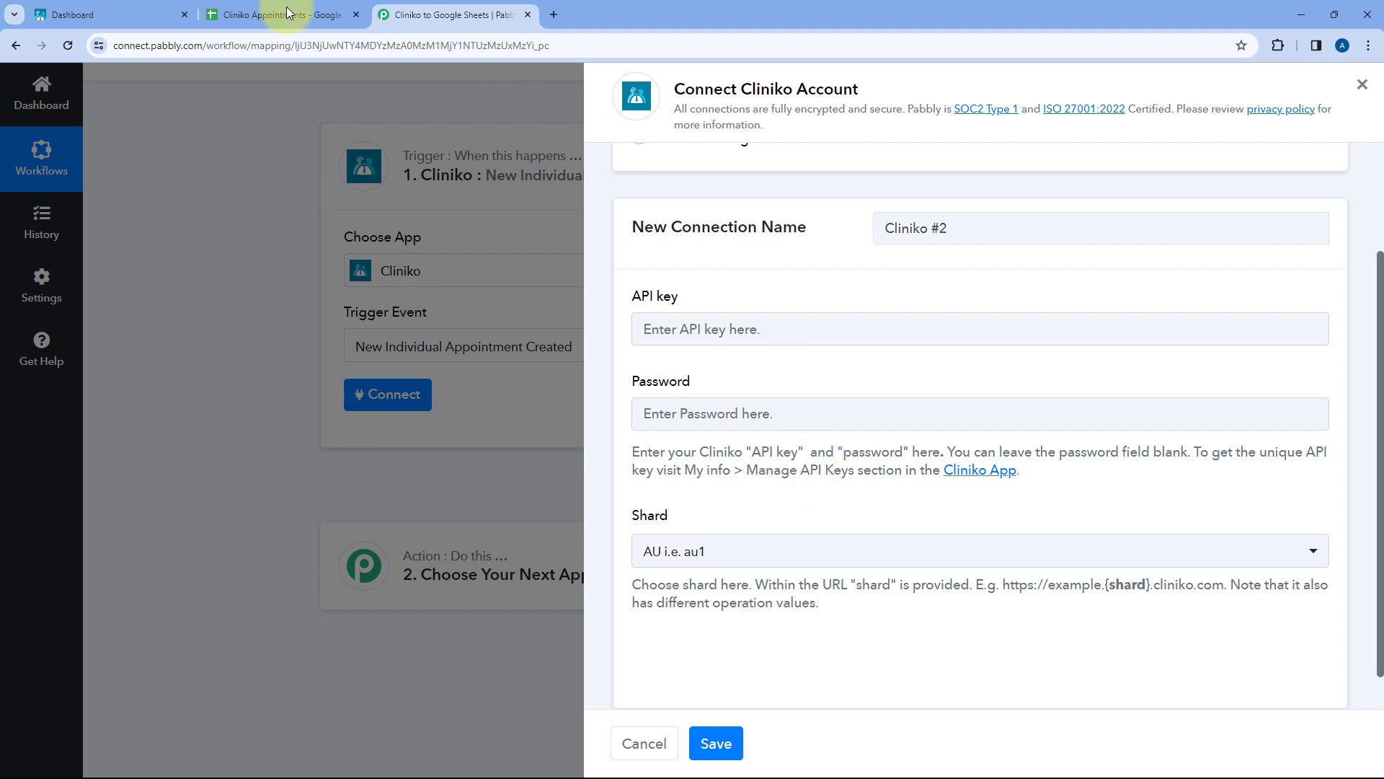
- Switch to Cliniko and open the API key management page from the account's own user details
left_click(71, 8)
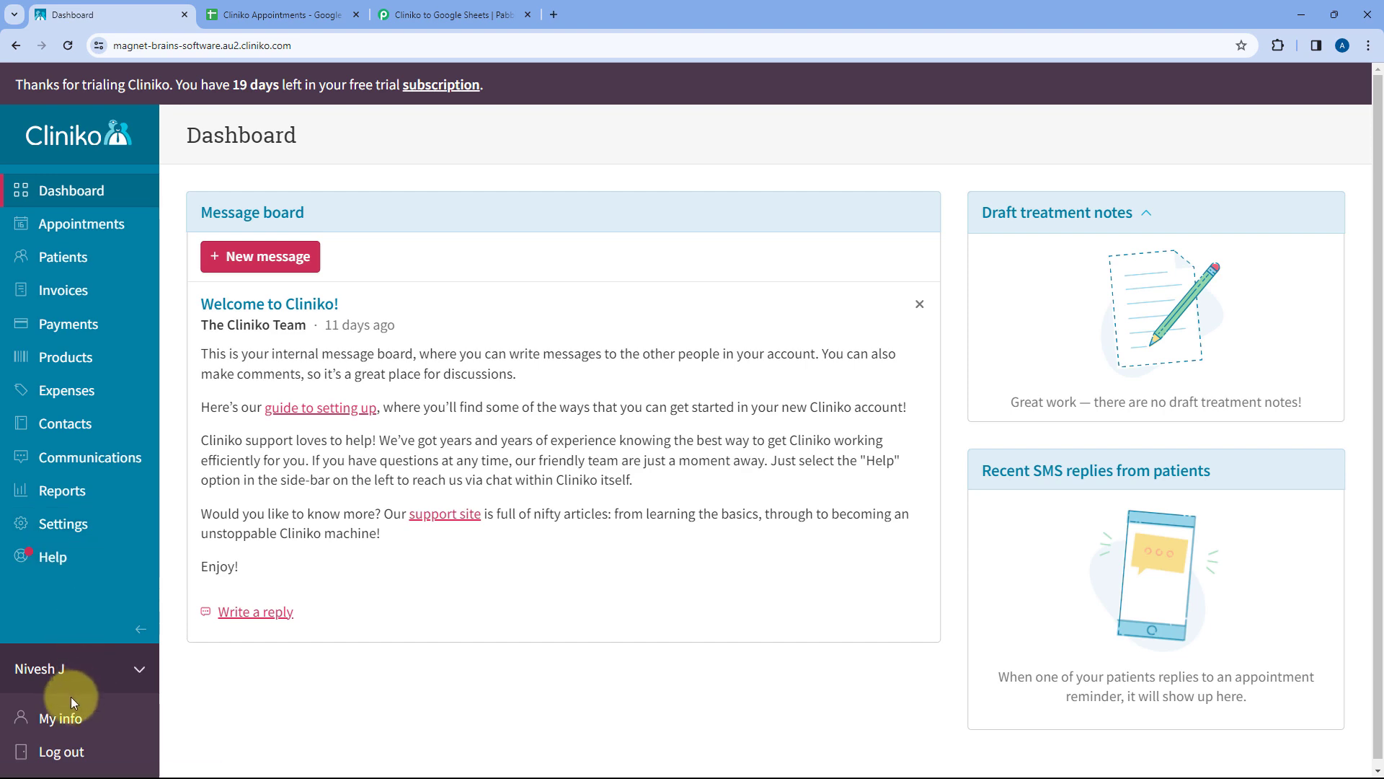
left_click(68, 717)
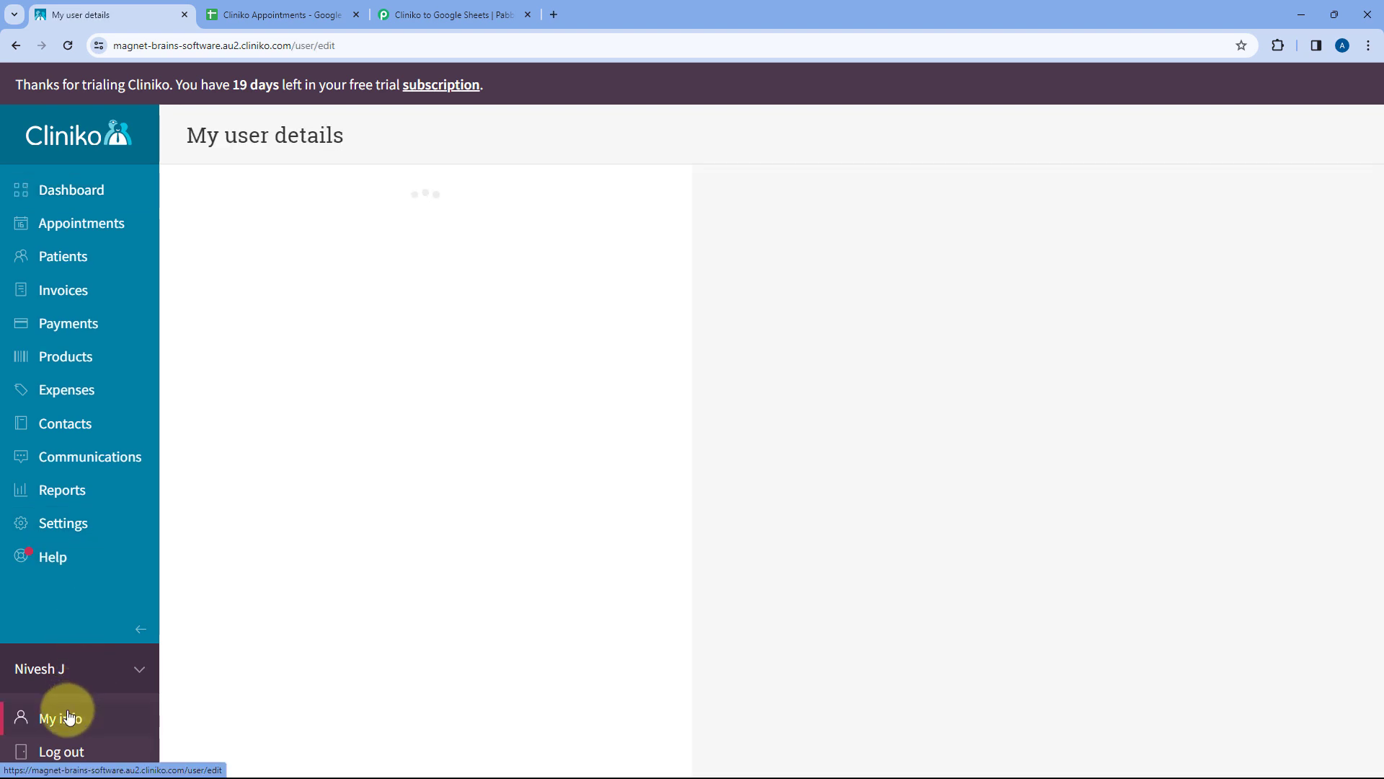
scroll(421, 404, "down", 4)
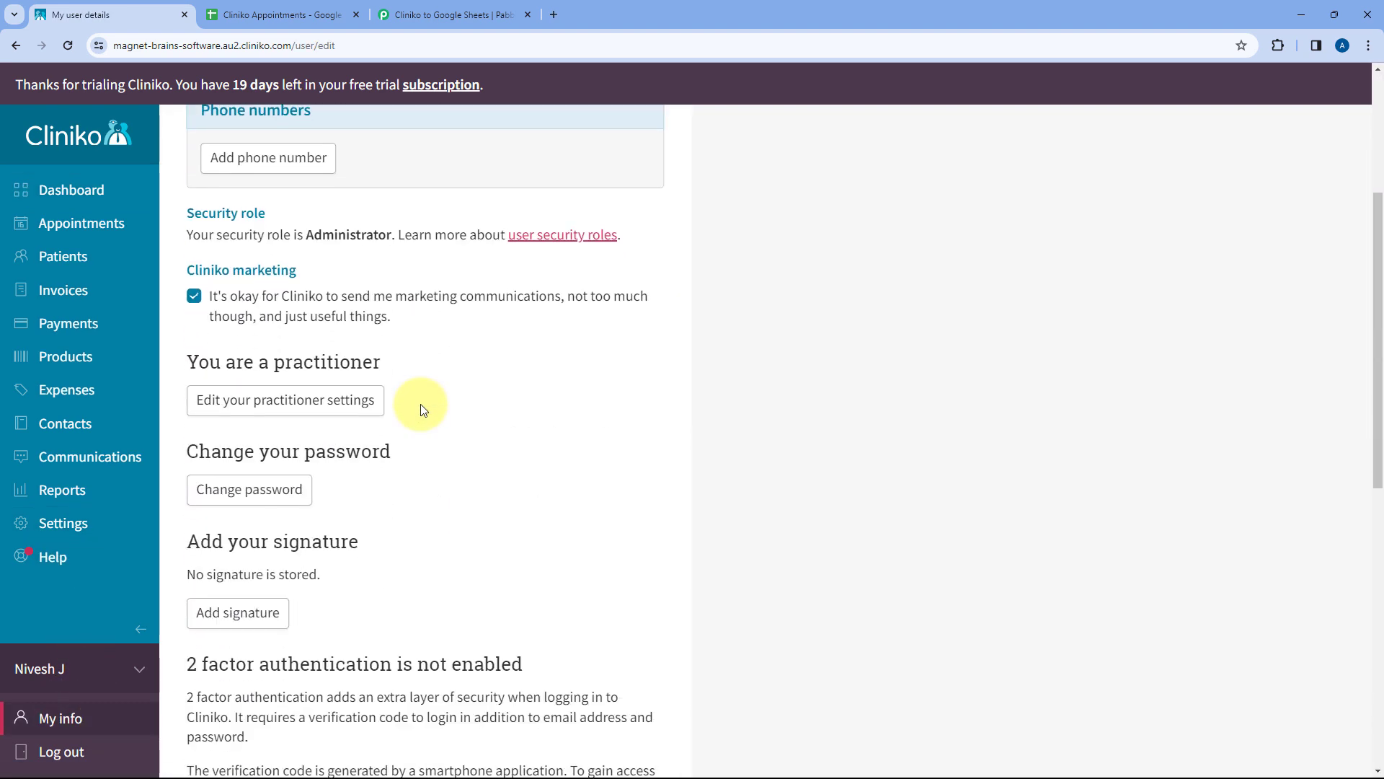
scroll(421, 403, "down", 8)
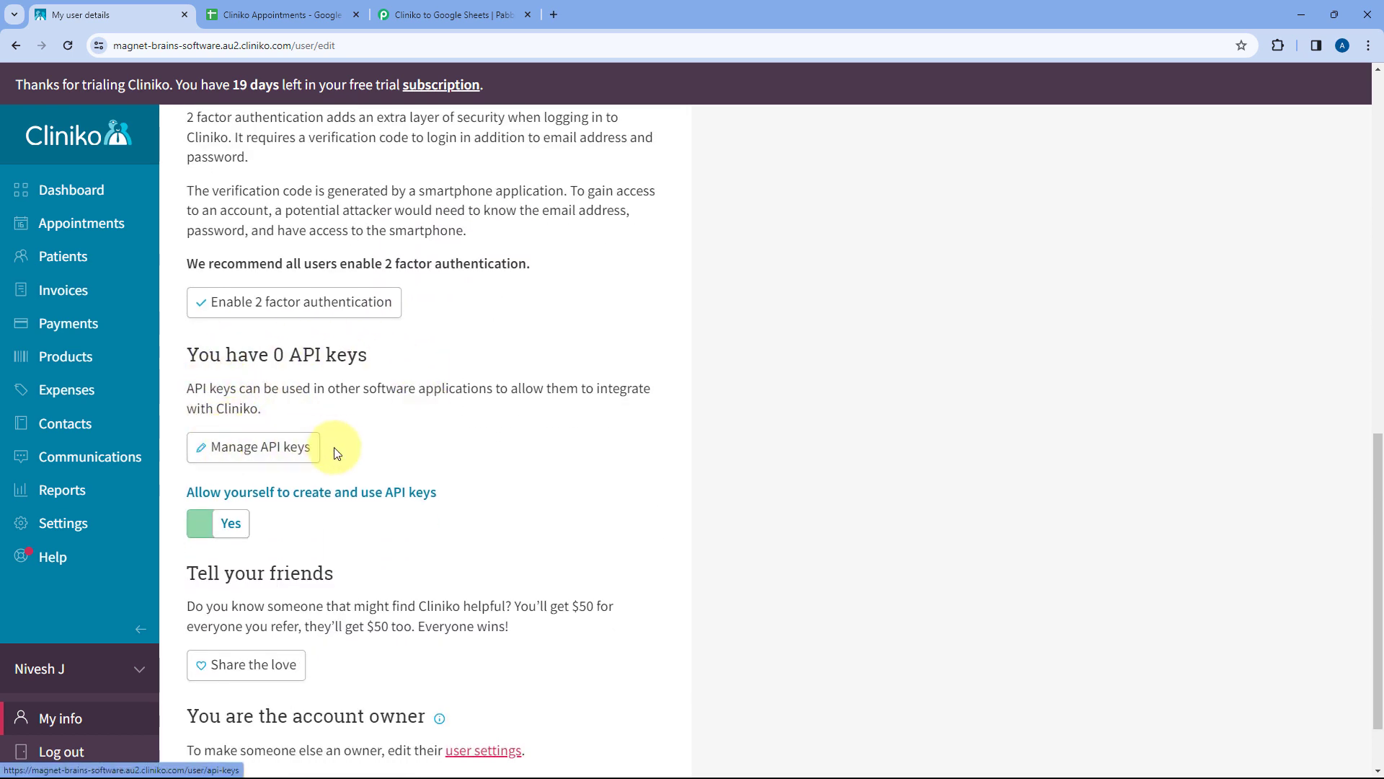
left_click(251, 450)
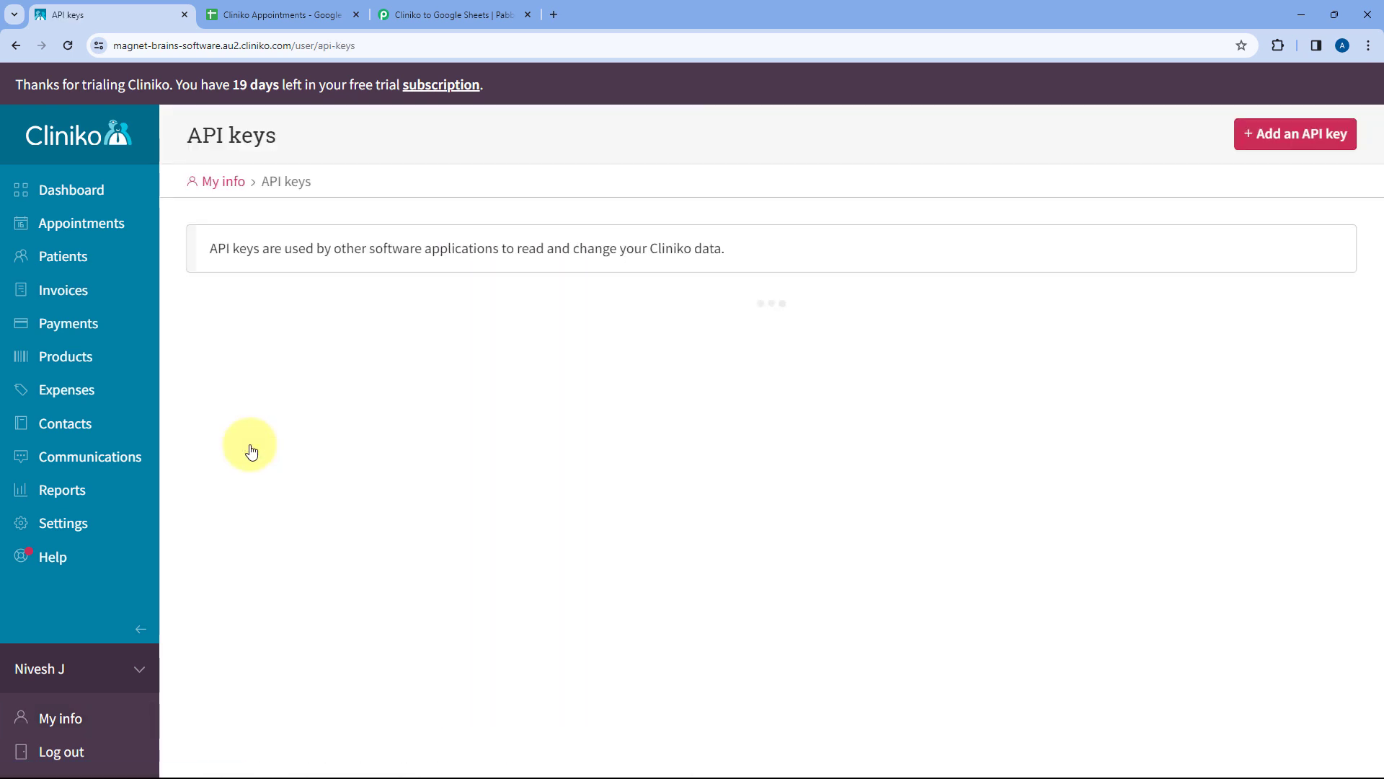
- Create a Cliniko API key named "Pabbly Connect" and copy the generated key
left_click(1245, 131)
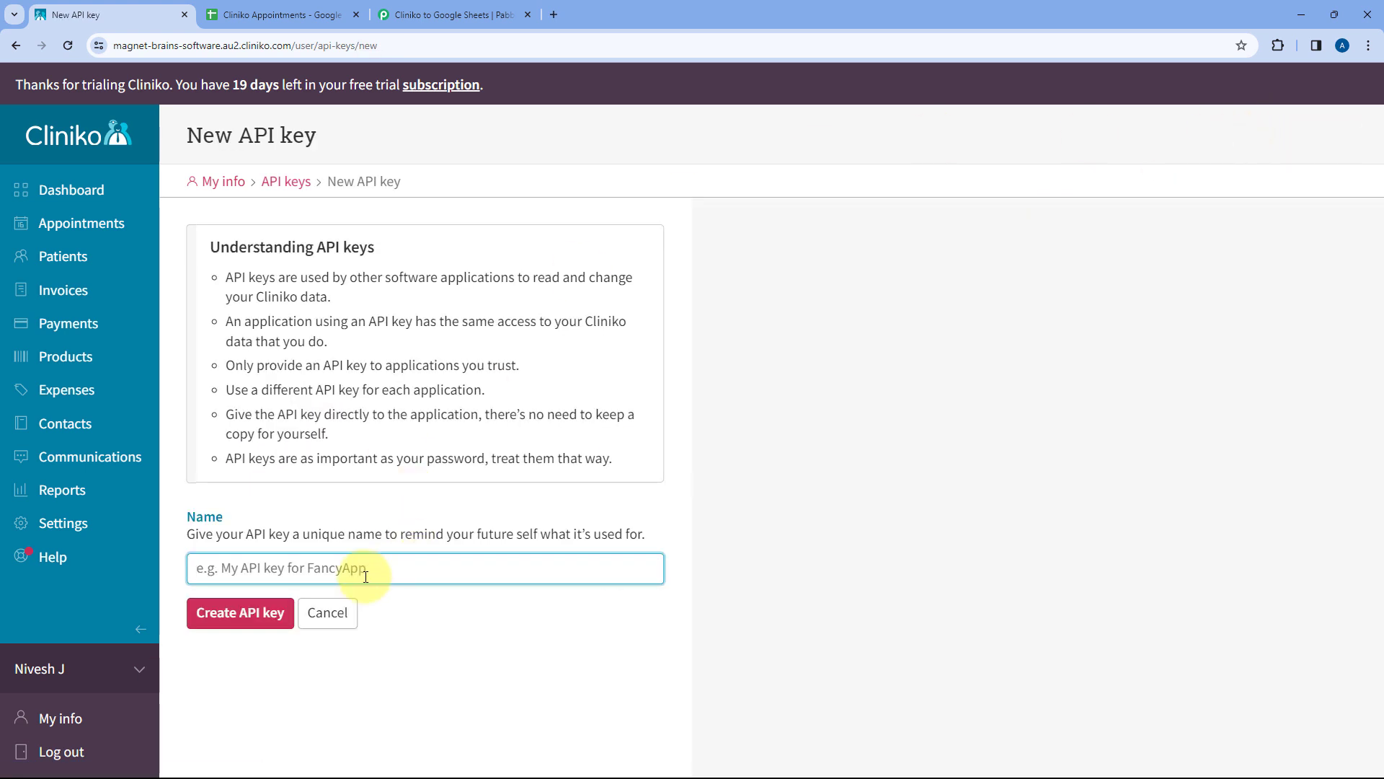
type("Pabbly Connect")
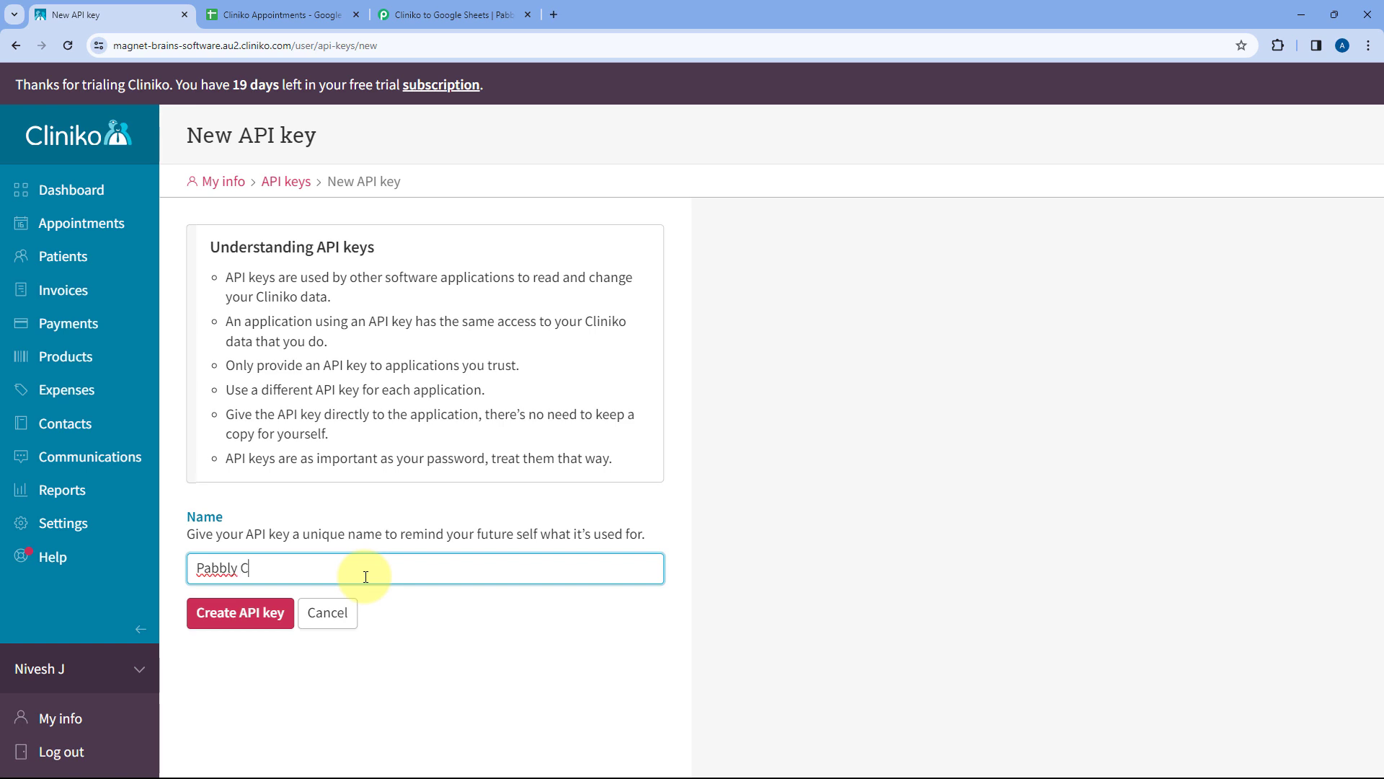
left_click(221, 615)
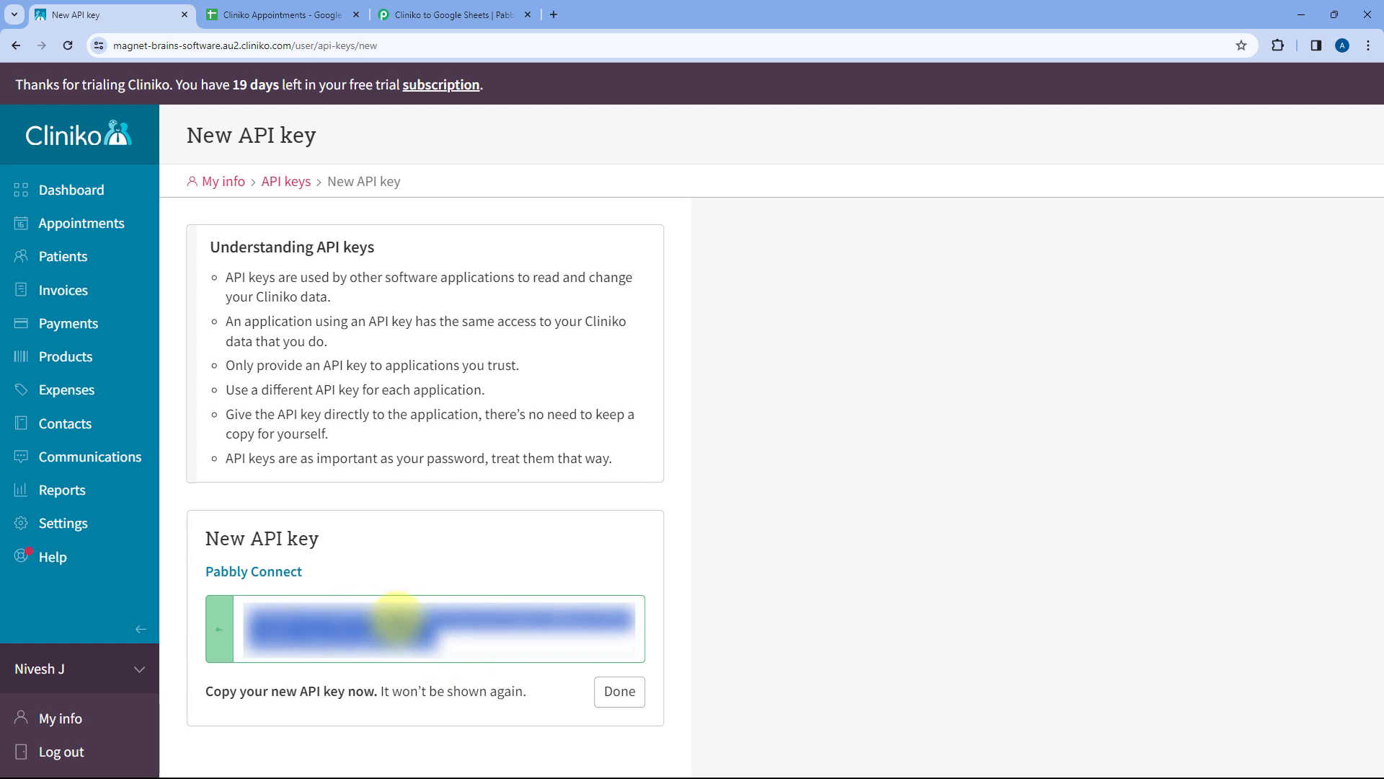
right_click(396, 616)
left_click(433, 442)
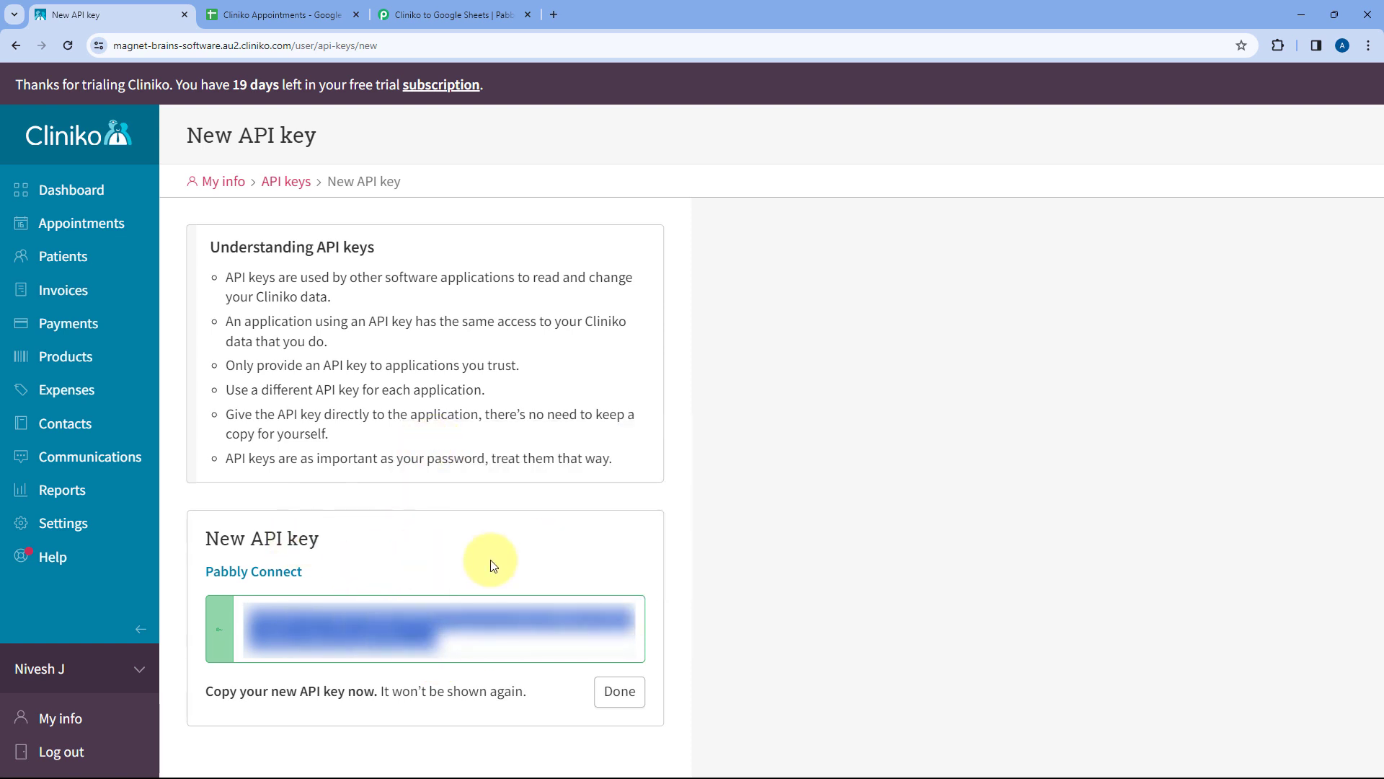
- Switch back to Pabbly Connect and paste the copied key as the new Cliniko connection's API key, leaving the password blank
left_click(425, 14)
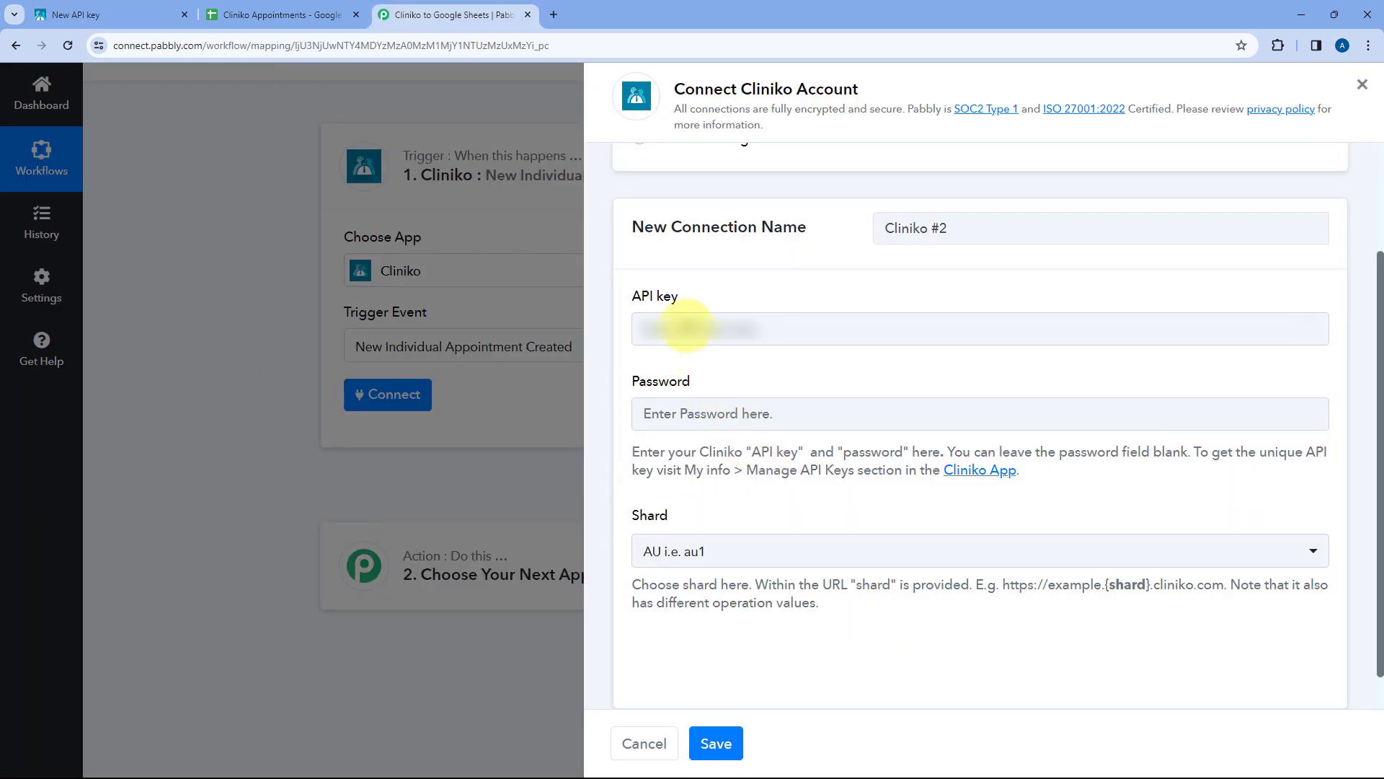
right_click(685, 328)
left_click(728, 470)
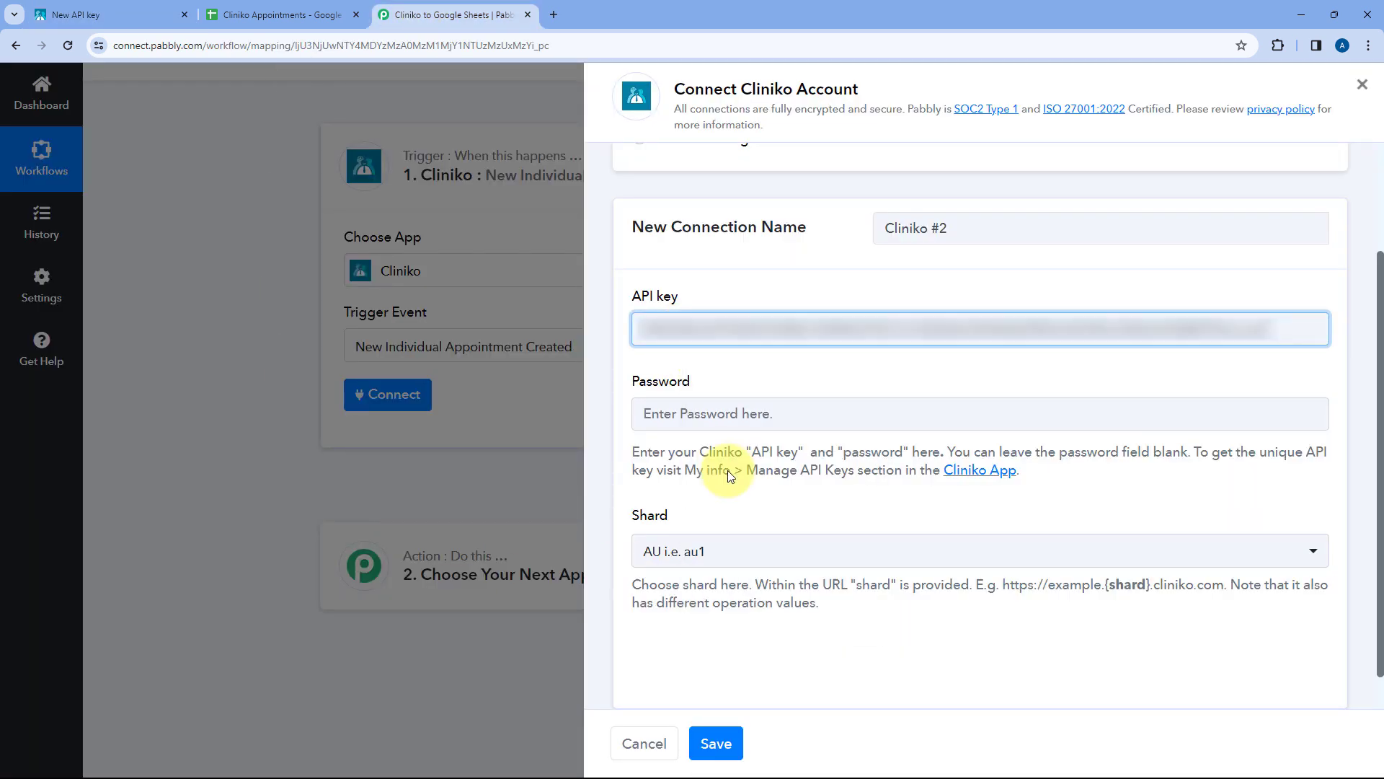
left_click(751, 375)
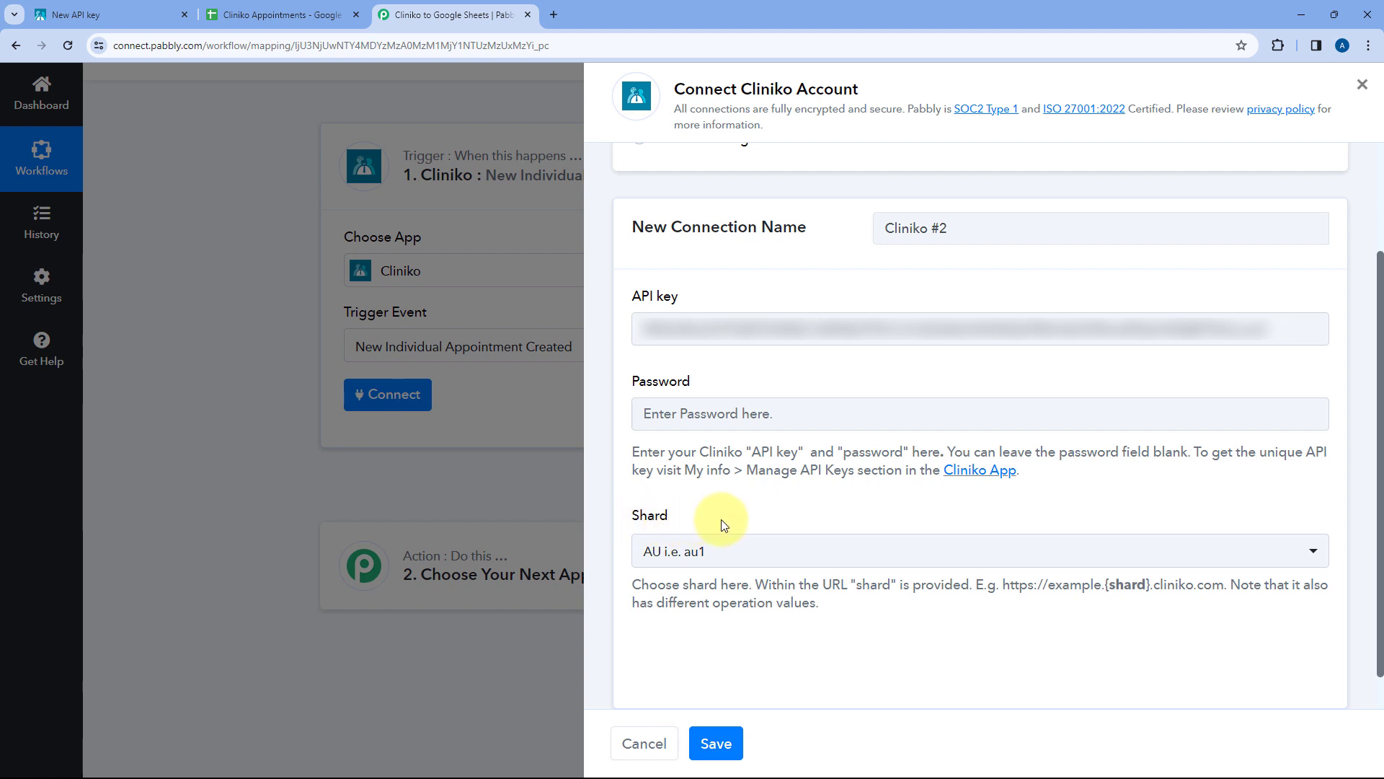
- Read the example URL in the connection's shard instructions and locate the matching shard part in Cliniko's web address
left_click(749, 551)
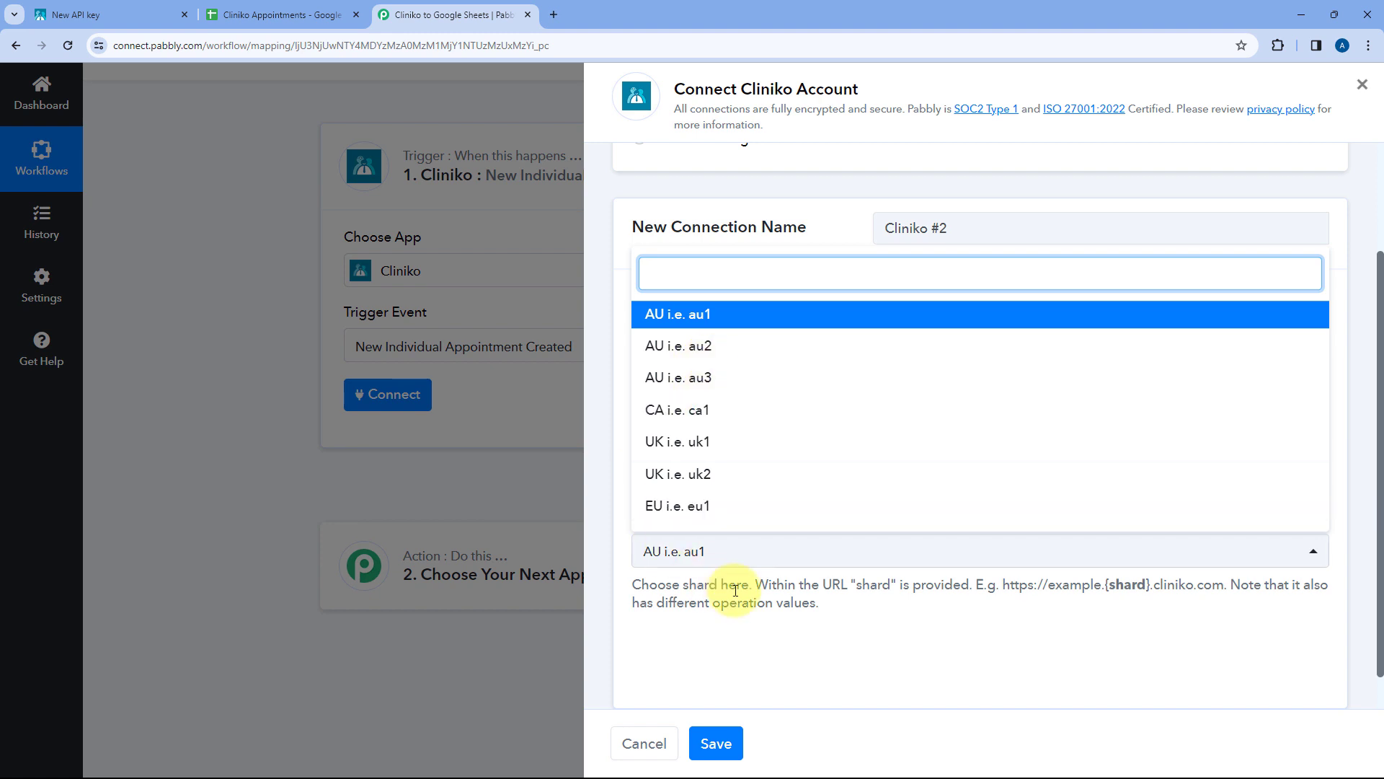
left_click_drag(1003, 585, 1224, 582)
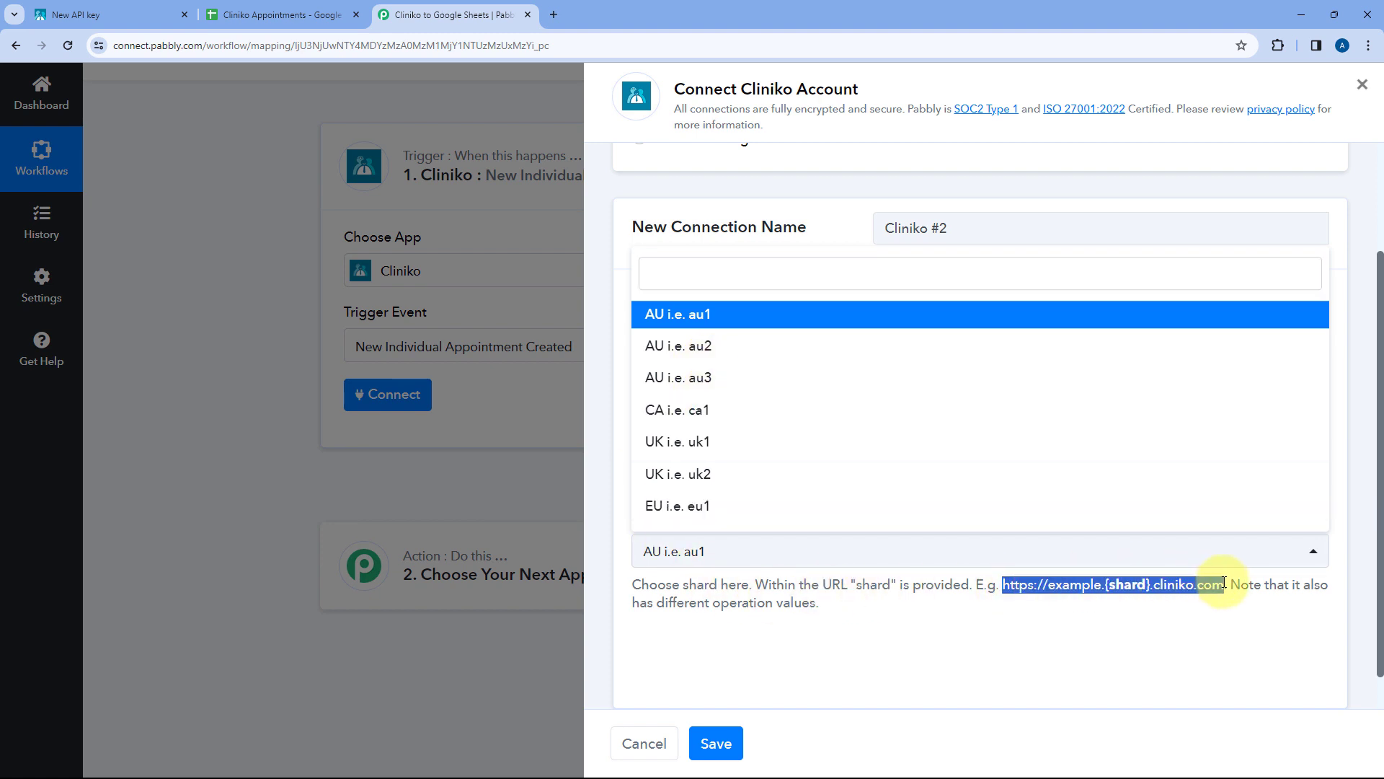
left_click(1104, 603)
left_click(151, 8)
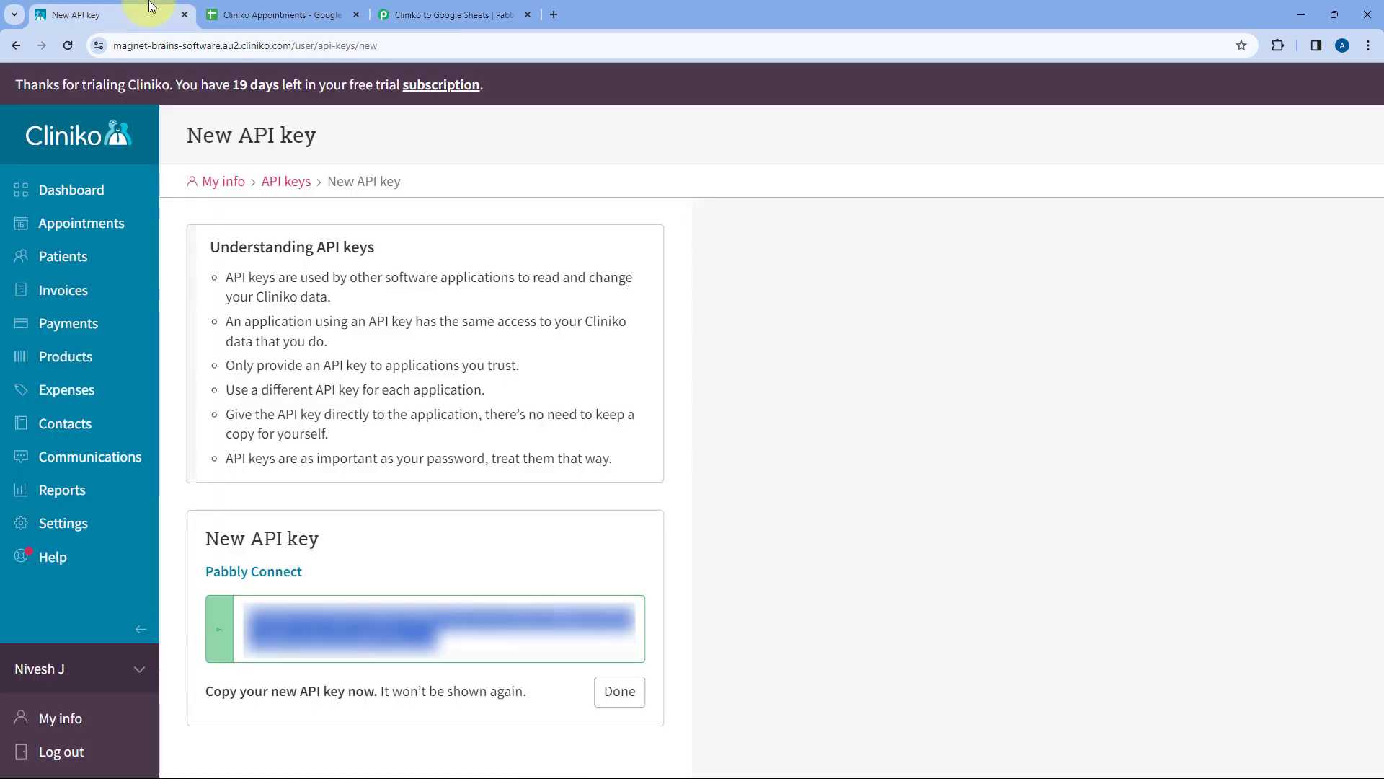
double_click(226, 47)
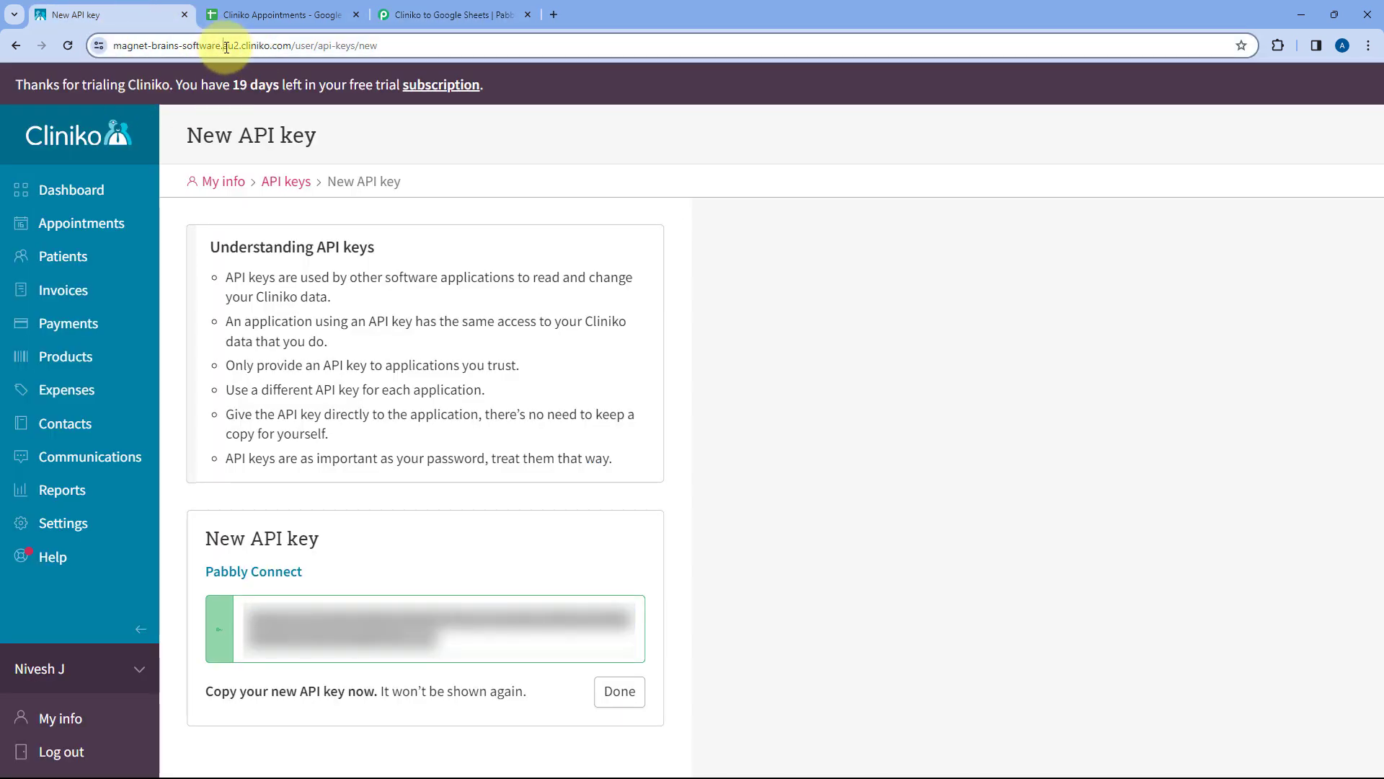
double_click(267, 46)
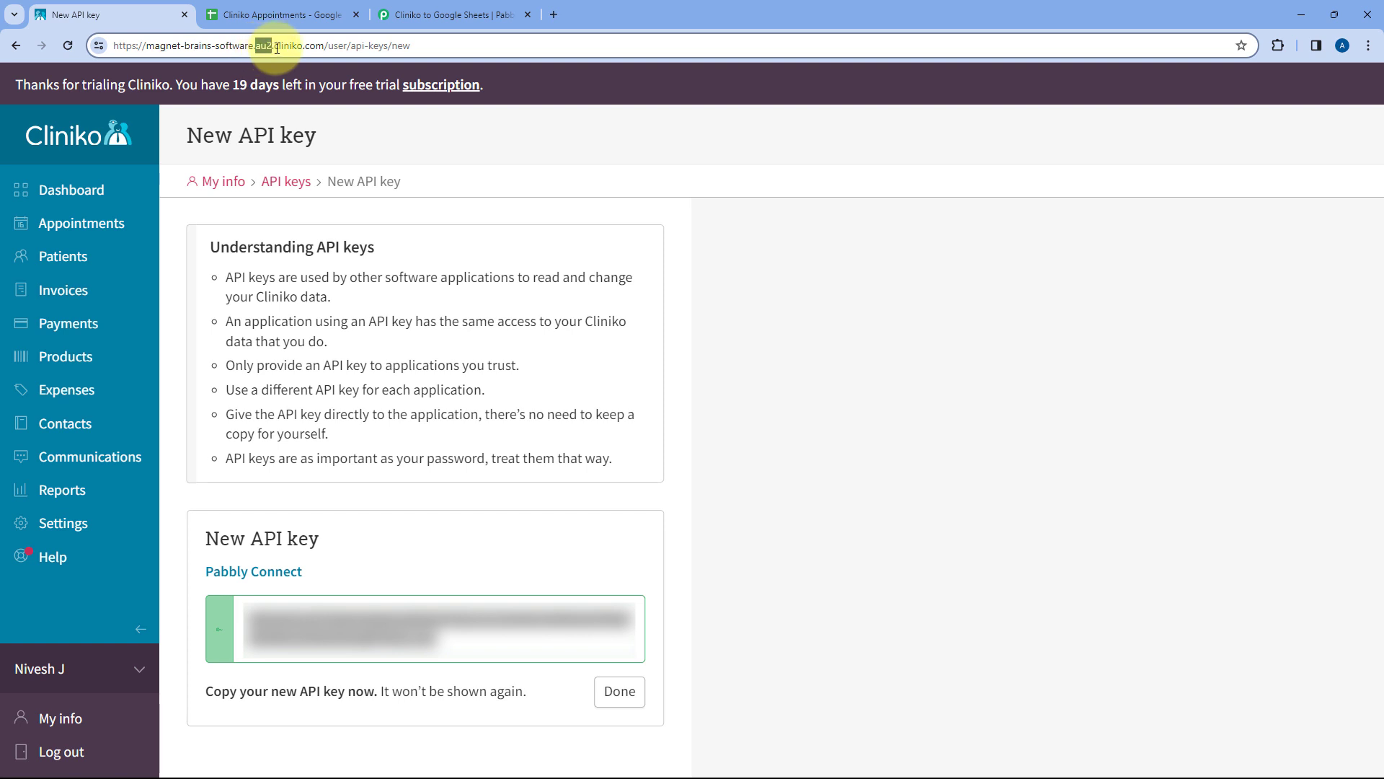
- In Pabbly Connect, set the Cliniko connection's shard to "AU i.e. au2"
left_click(453, 15)
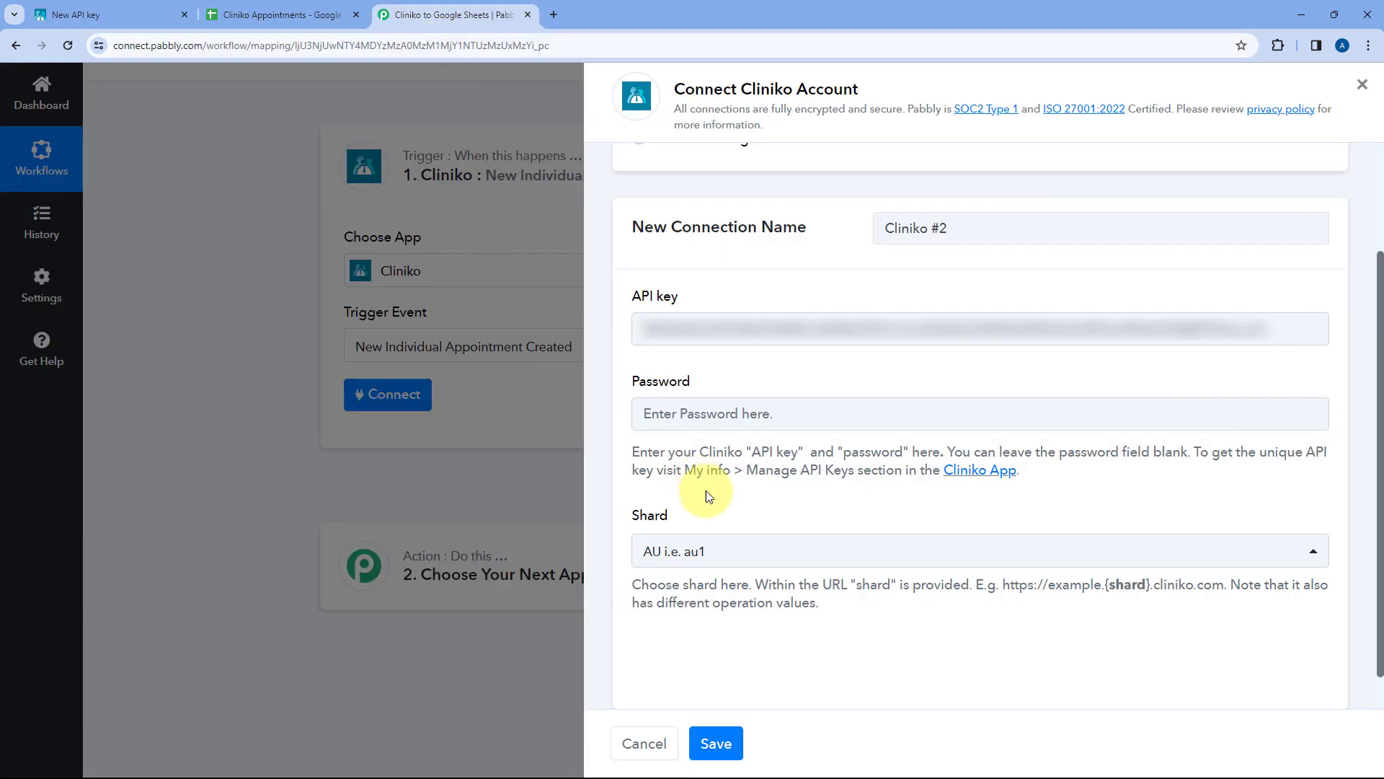
left_click(719, 553)
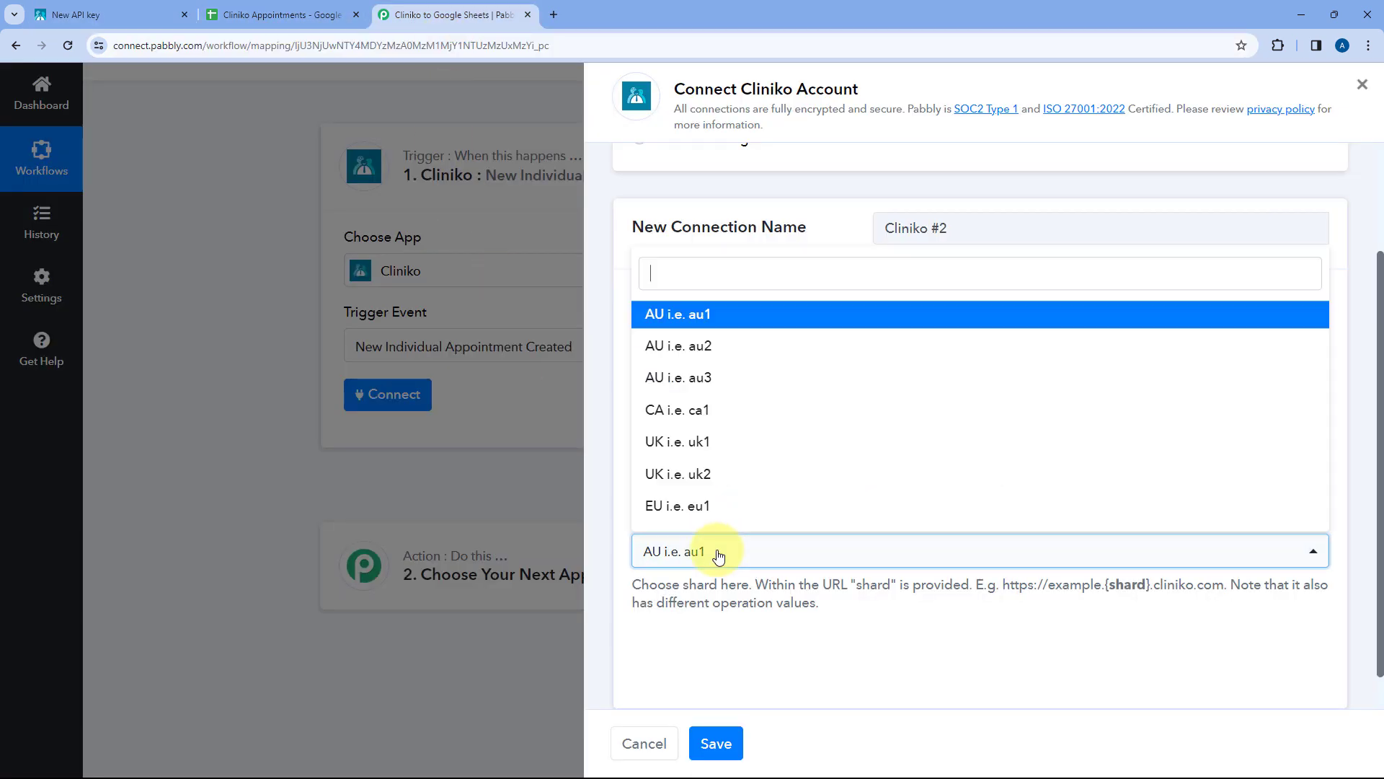
left_click(721, 349)
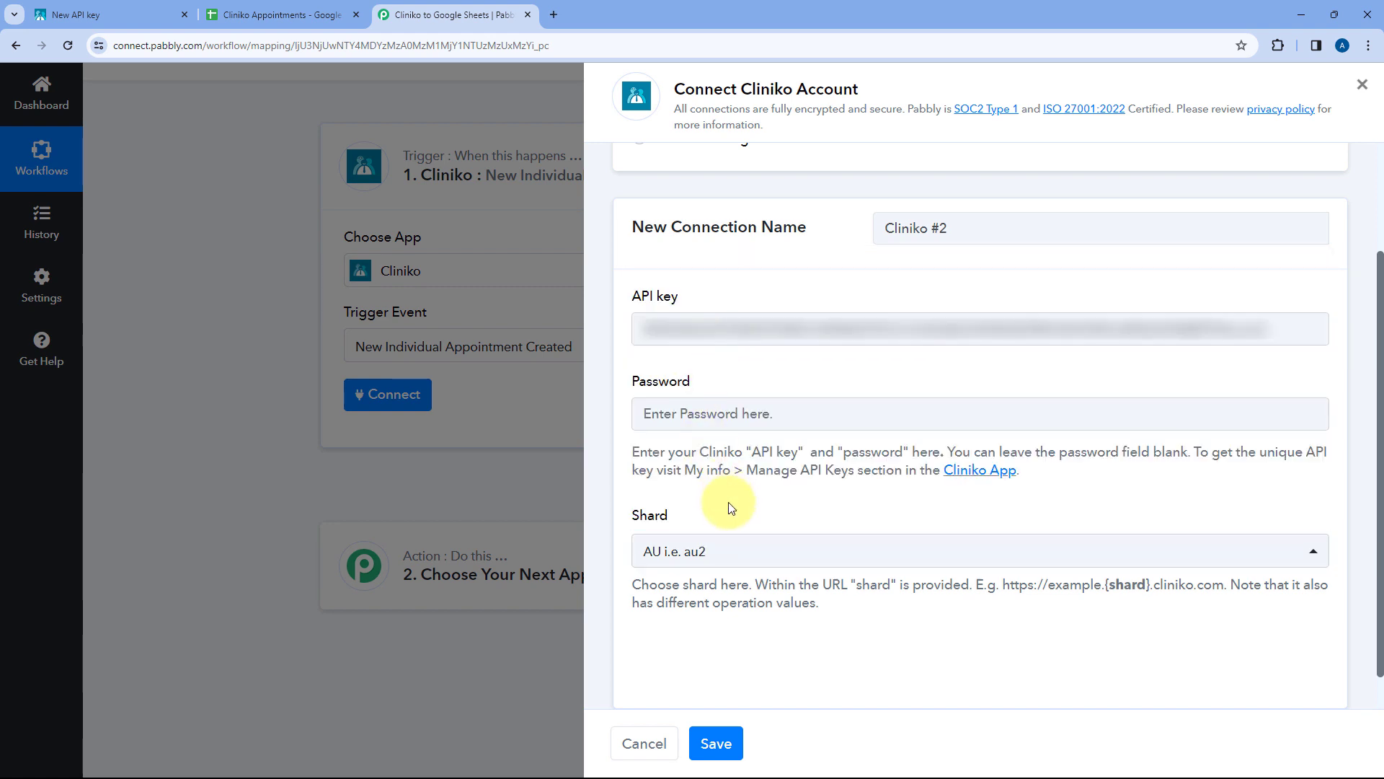
- Recheck the "AU i.e. au2" shard choice against Cliniko's web address and save the Cliniko connection in Pabbly Connect
left_click(141, 13)
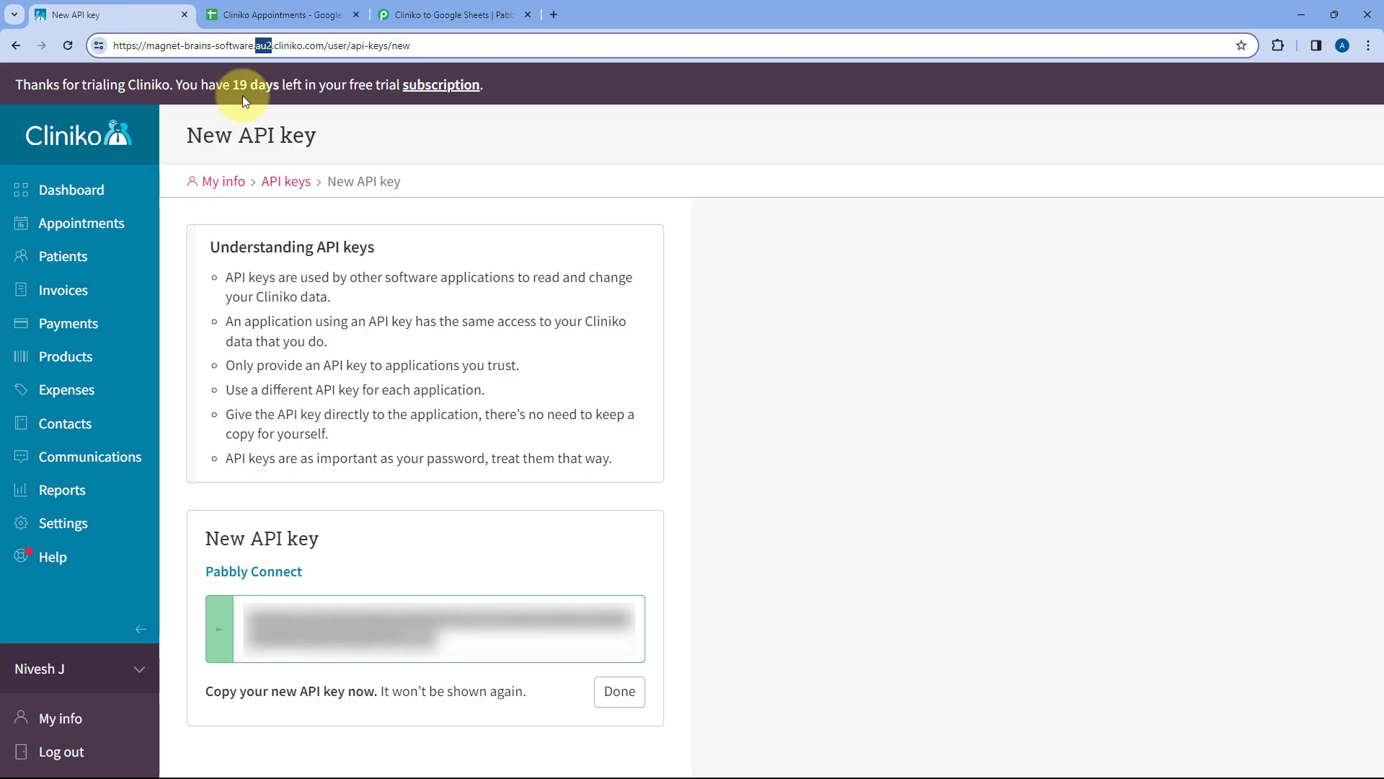
left_click(257, 48)
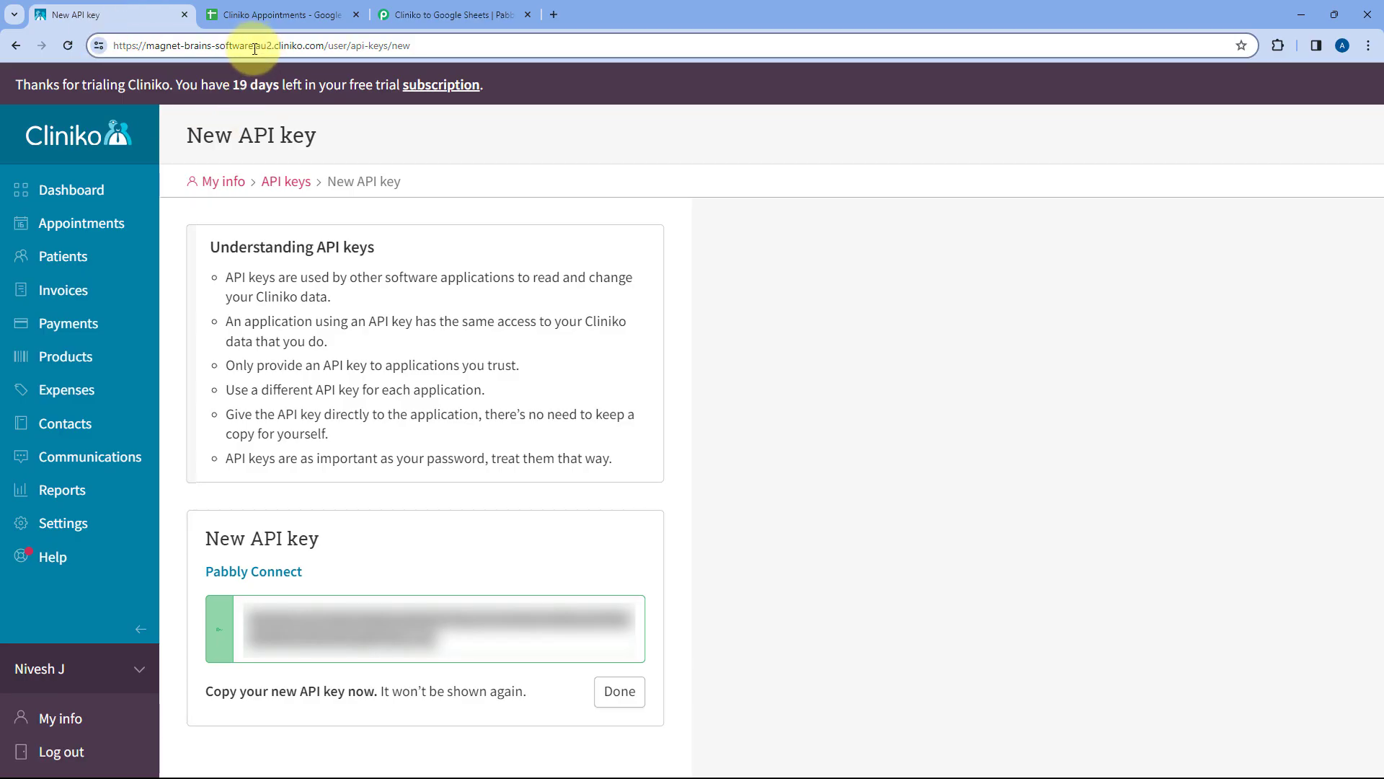
left_click_drag(264, 48, 271, 49)
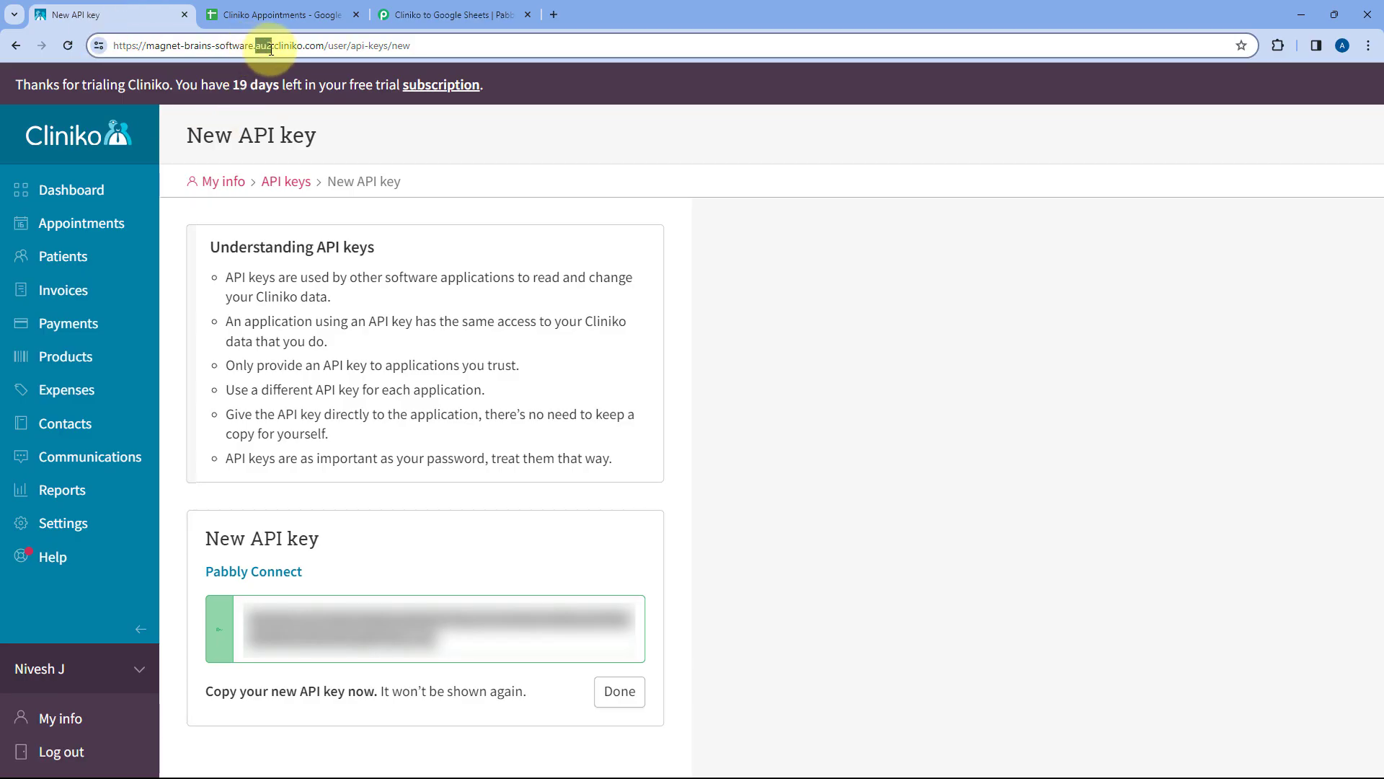
left_click(426, 6)
left_click(681, 567)
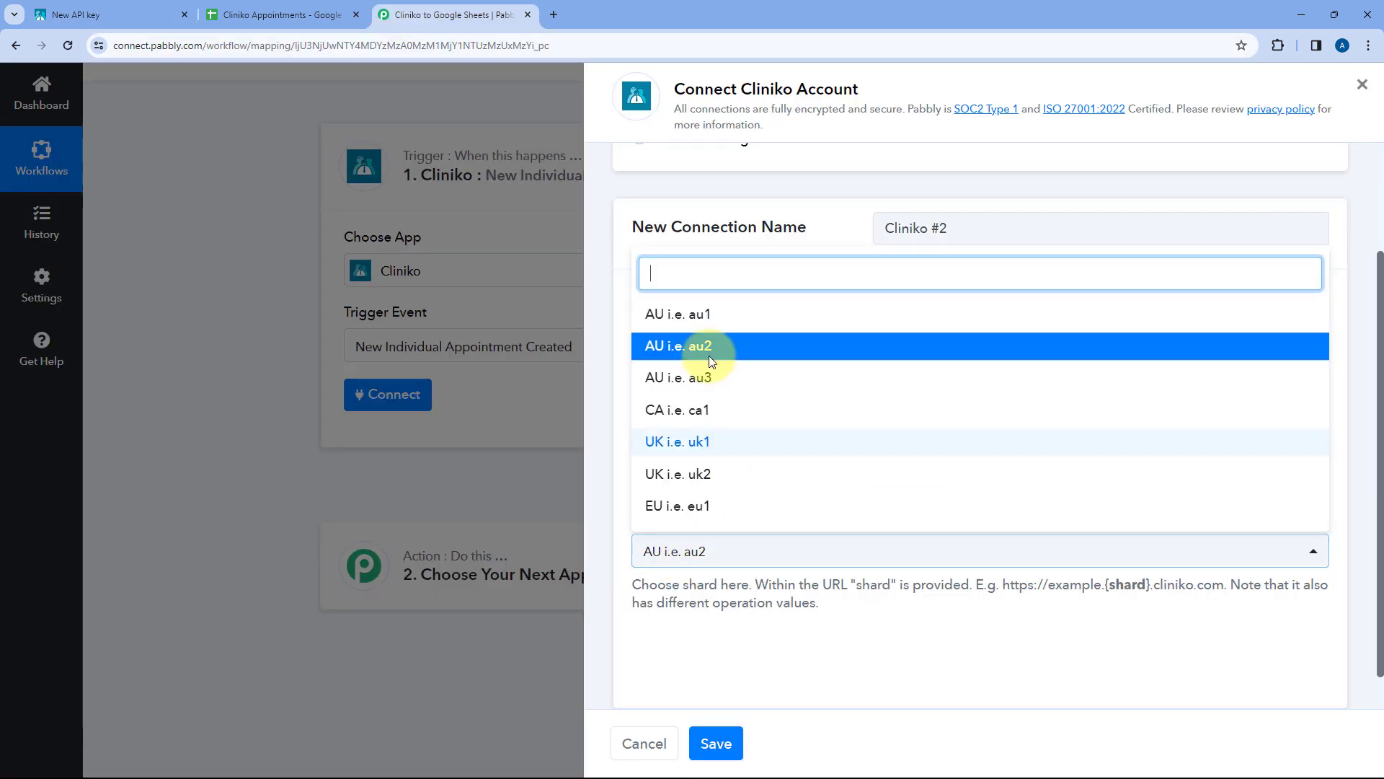
left_click(701, 356)
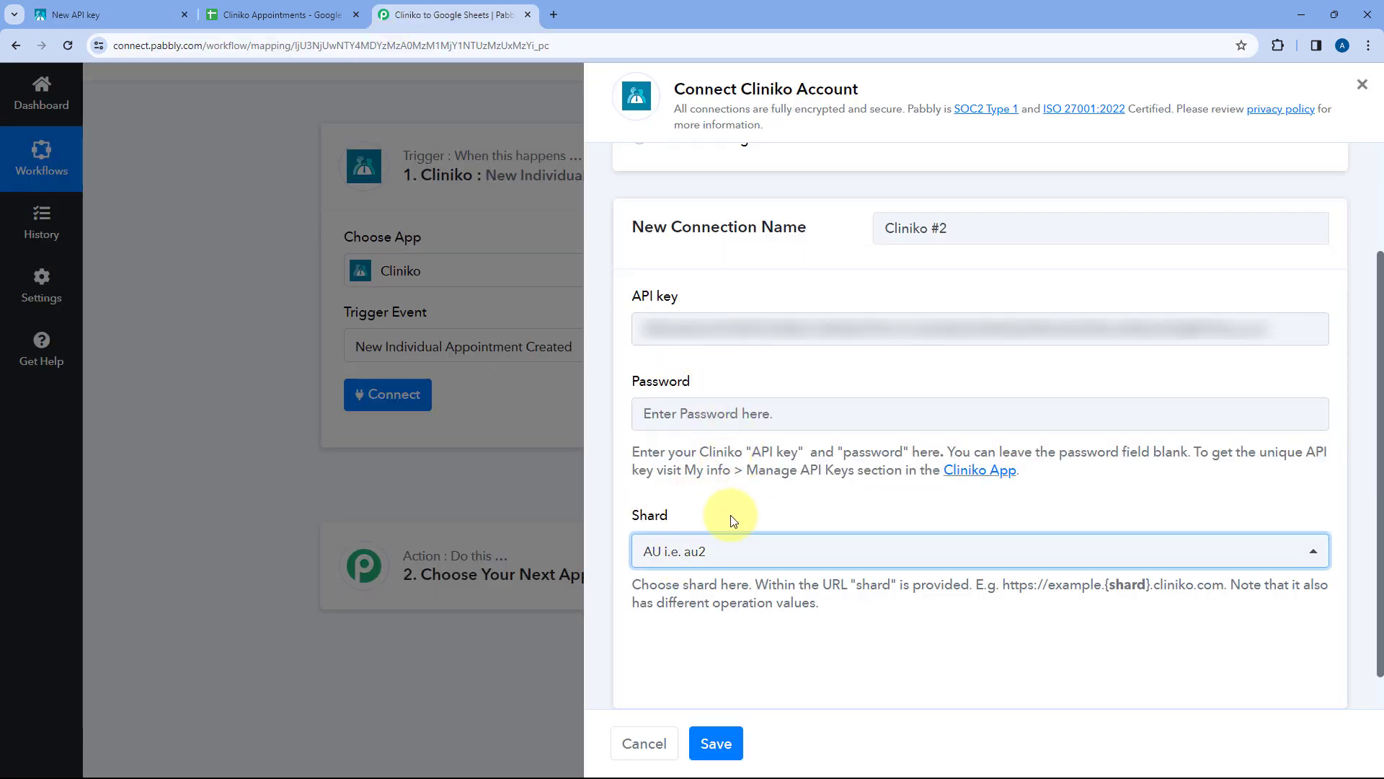
left_click(720, 746)
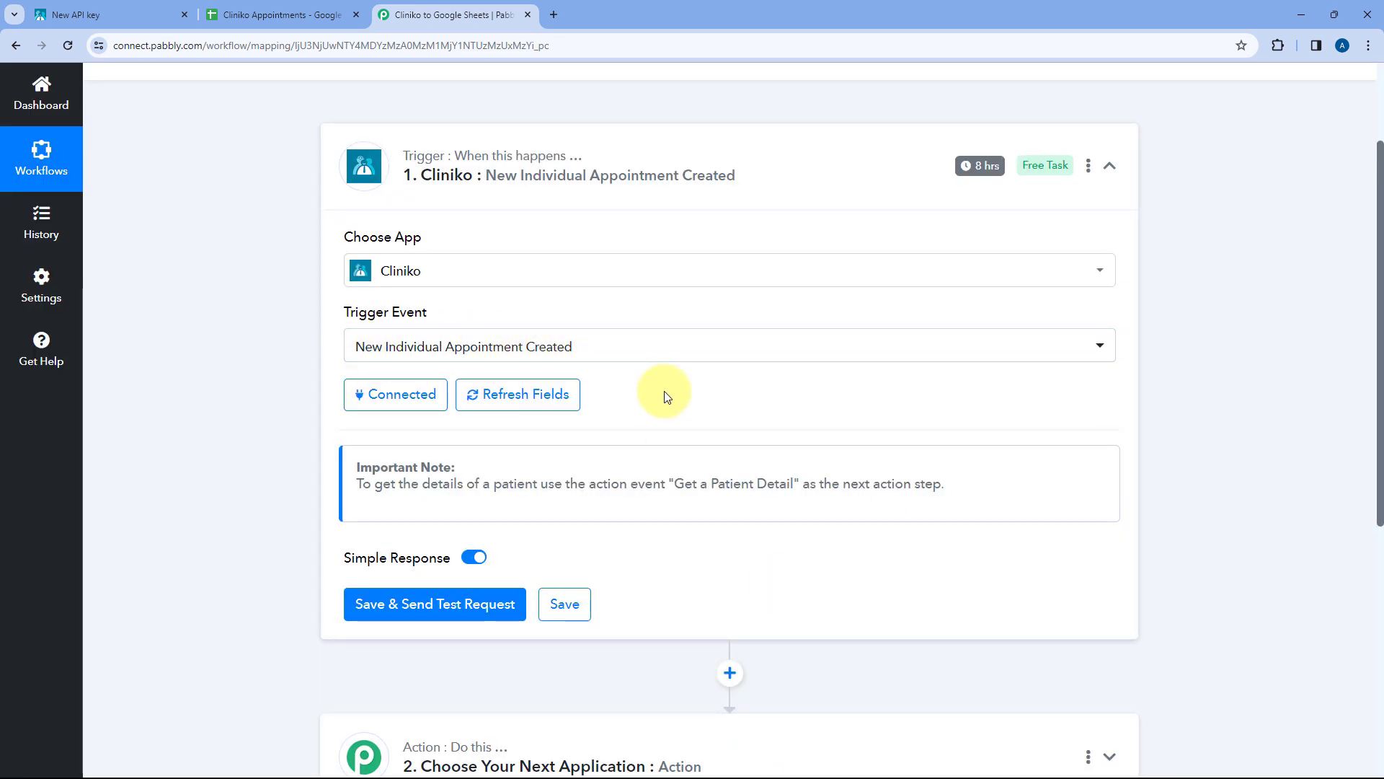
scroll(648, 383, "down", 1)
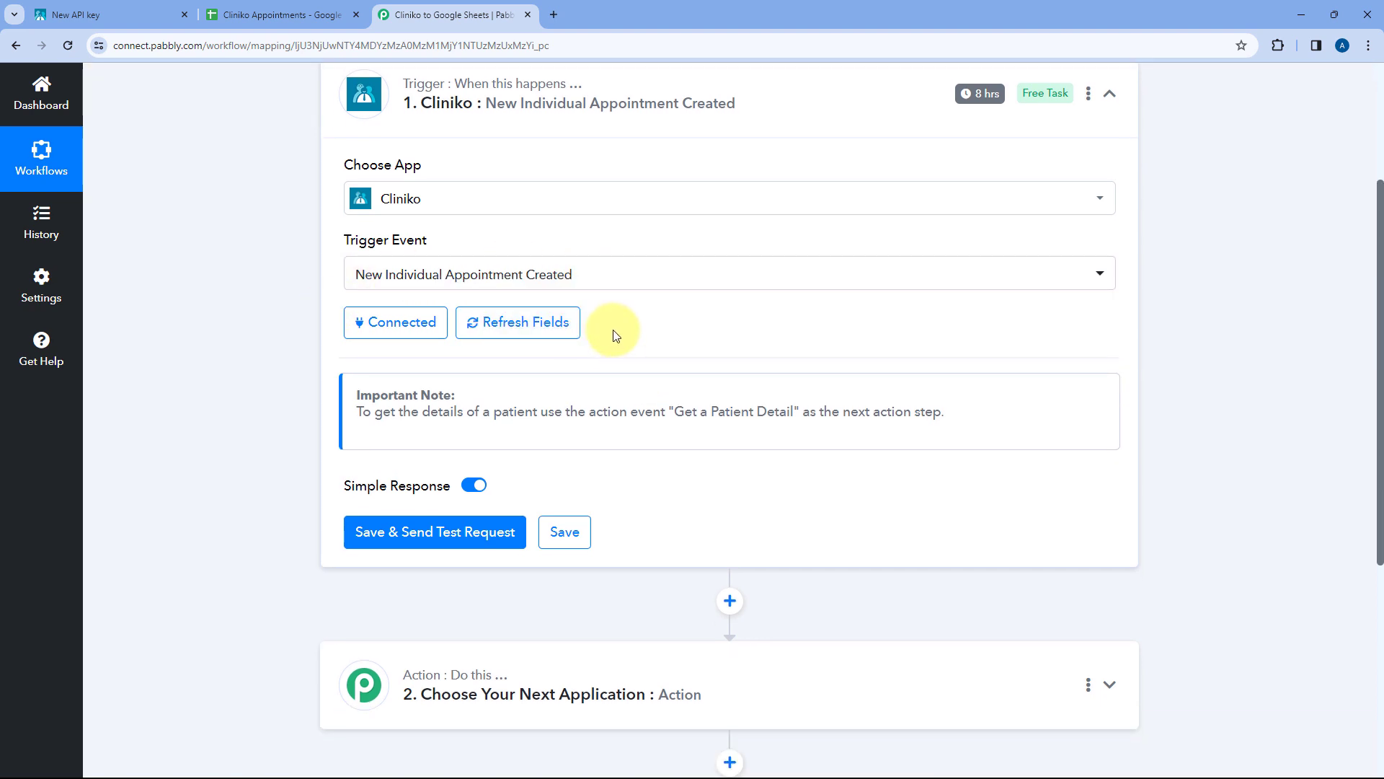
scroll(613, 330, "down", 1)
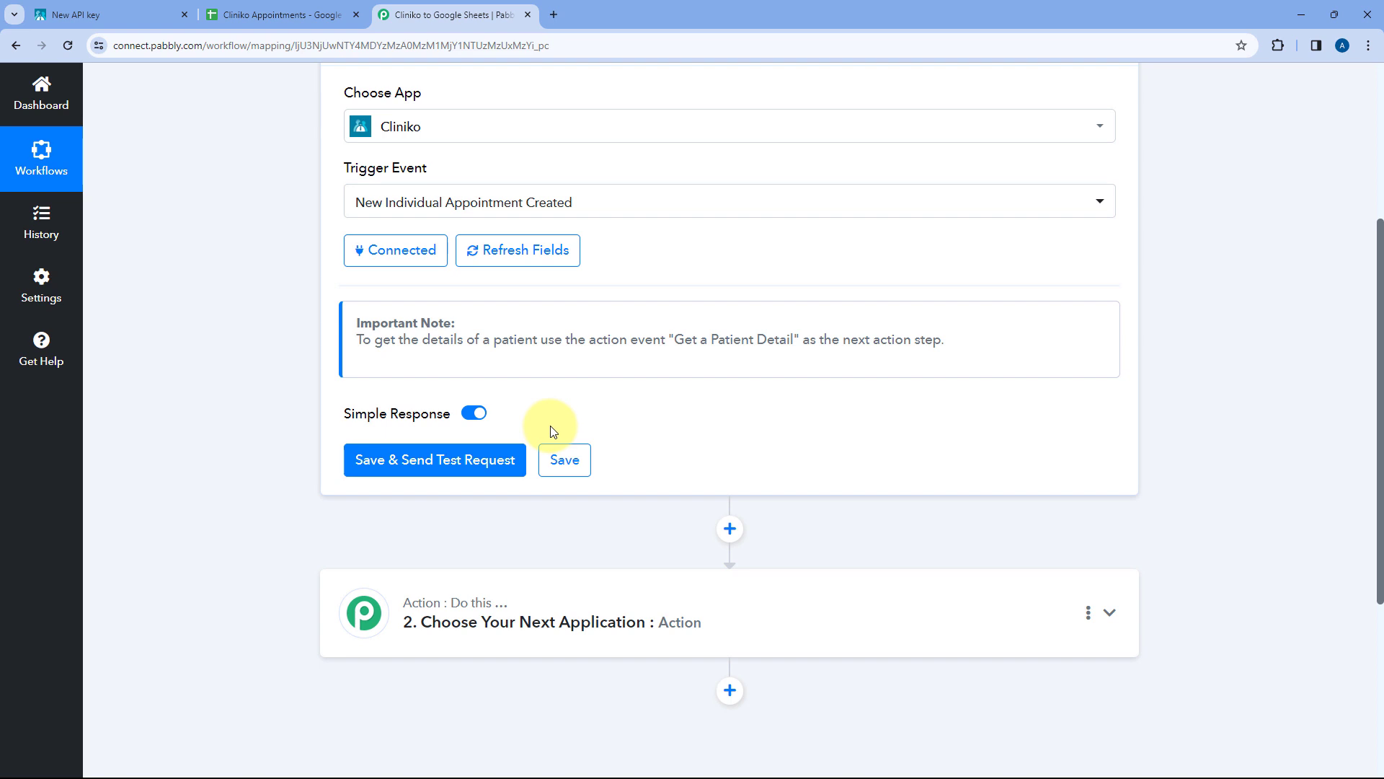
scroll(541, 409, "up", 1)
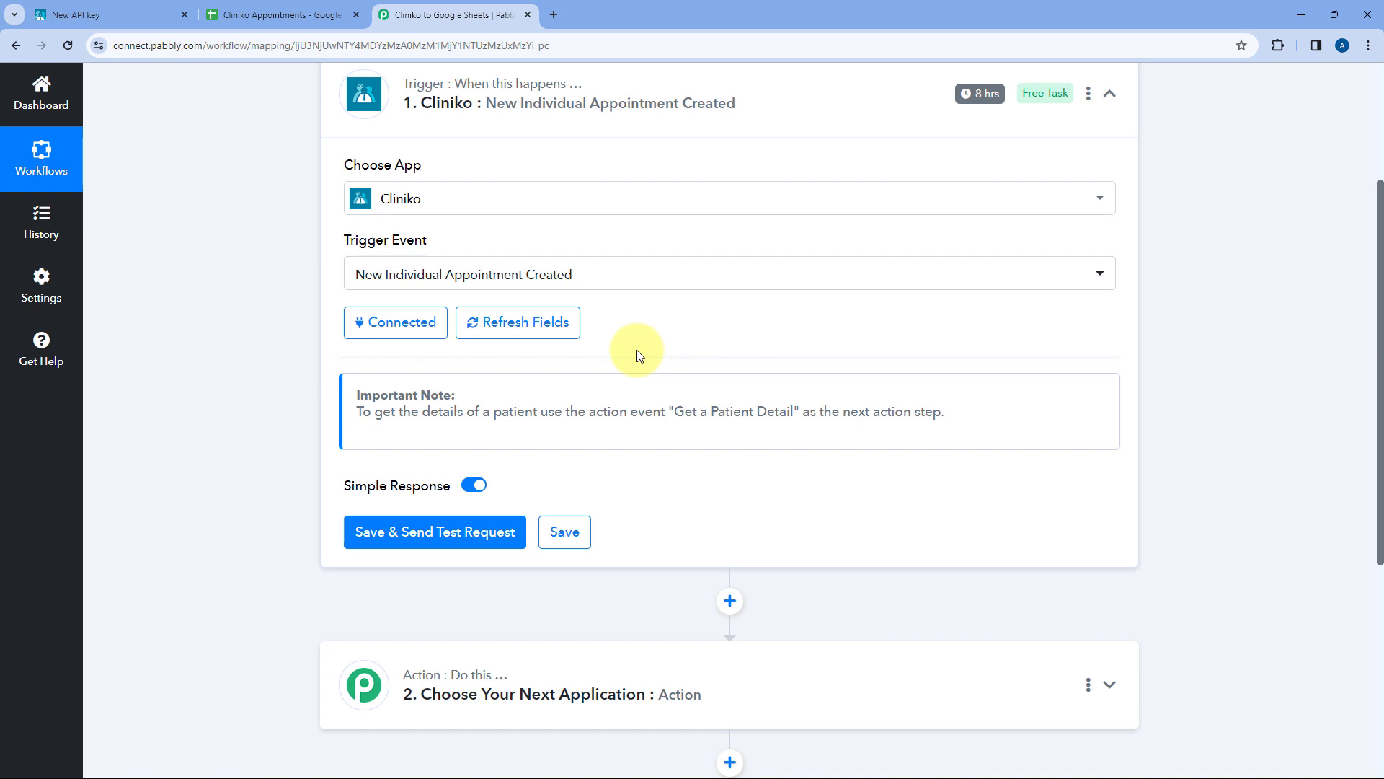
scroll(586, 402, "down", 1)
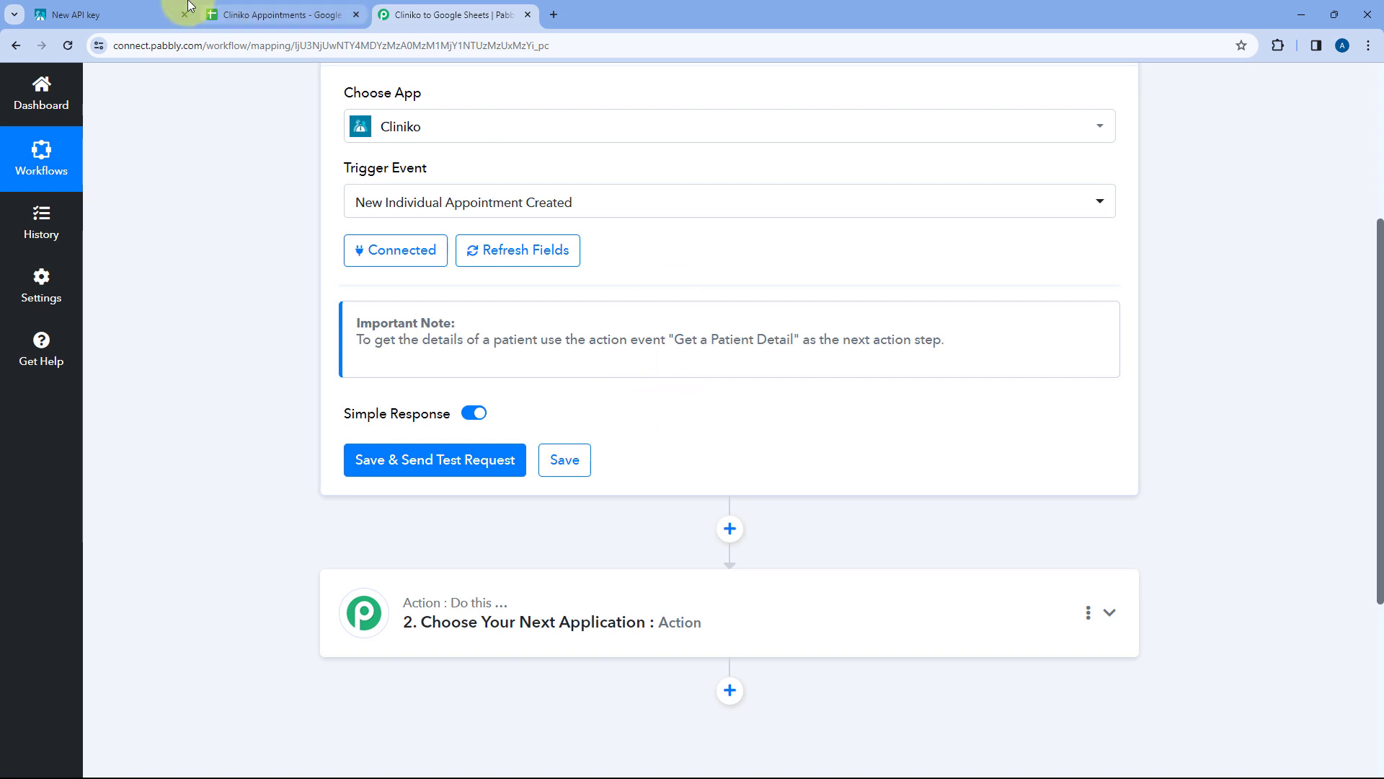
- In Cliniko's appointments calendar, open the 1:00 booking on 20 February 2024 and review its date, time and duration
left_click(108, 15)
left_click(103, 230)
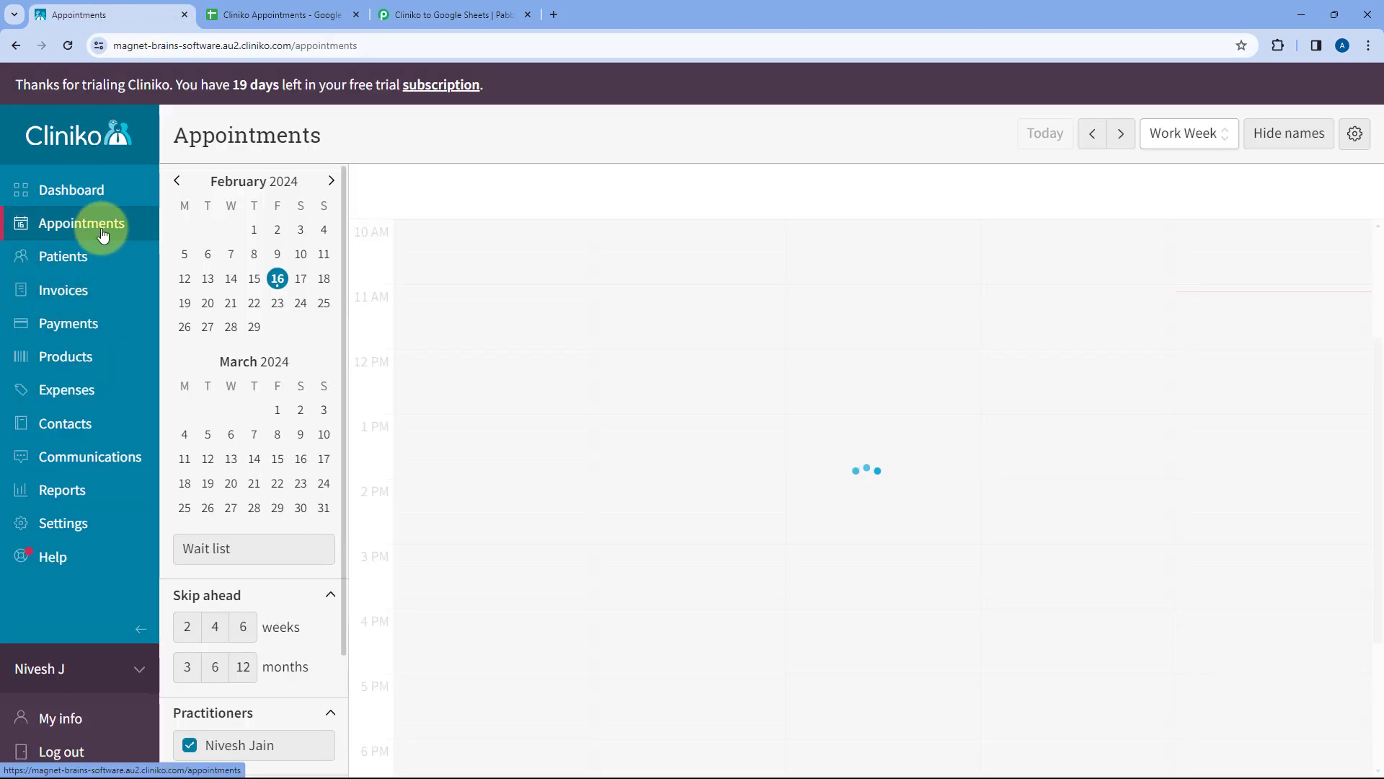
left_click(205, 311)
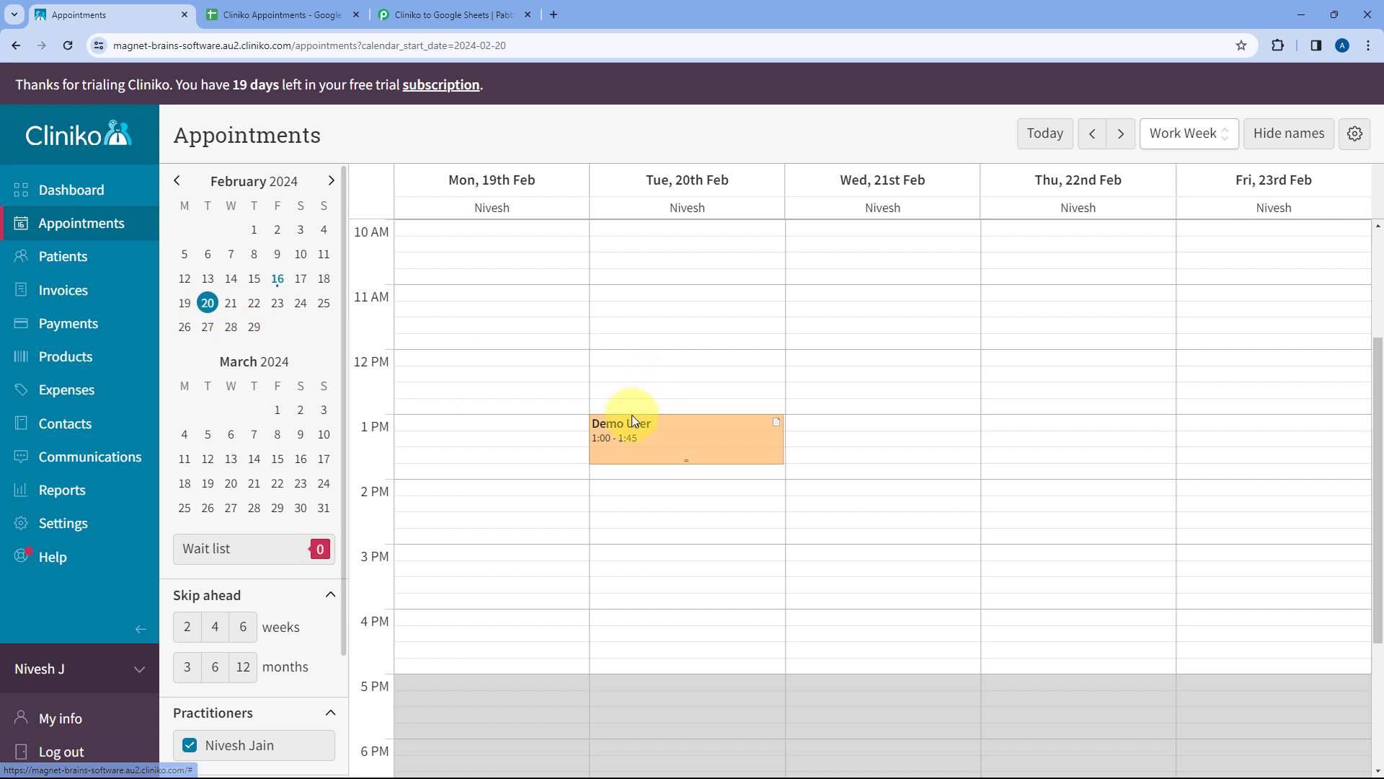
left_click(690, 433)
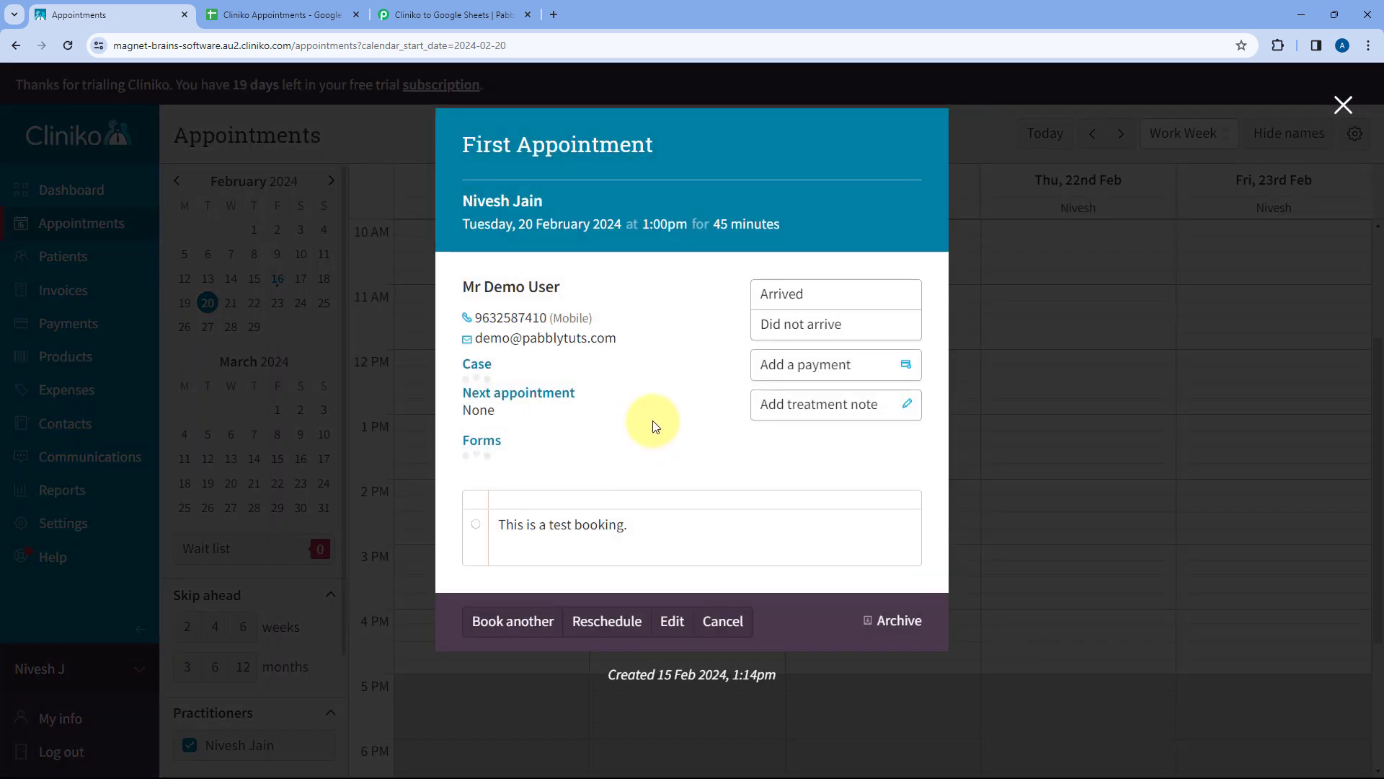
double_click(525, 224)
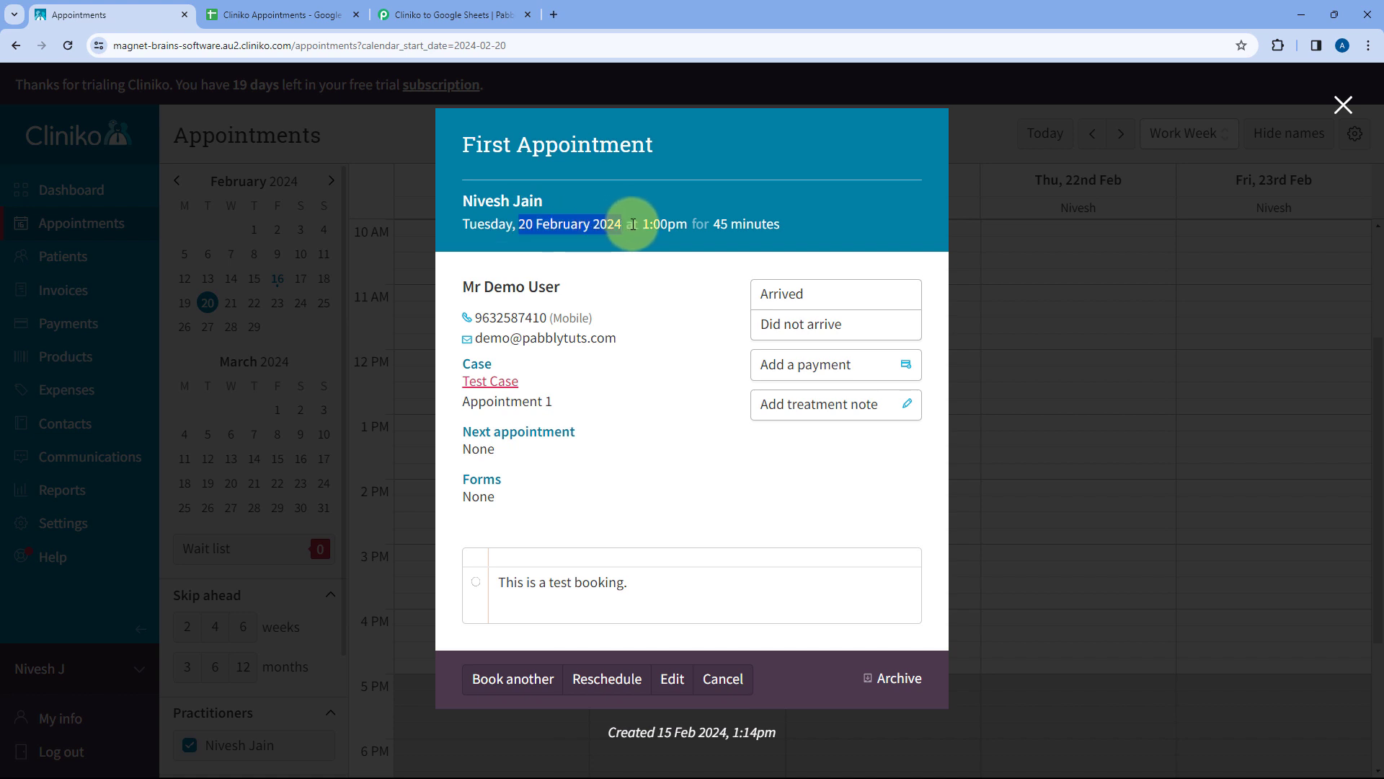
left_click_drag(644, 224, 793, 231)
left_click(688, 316)
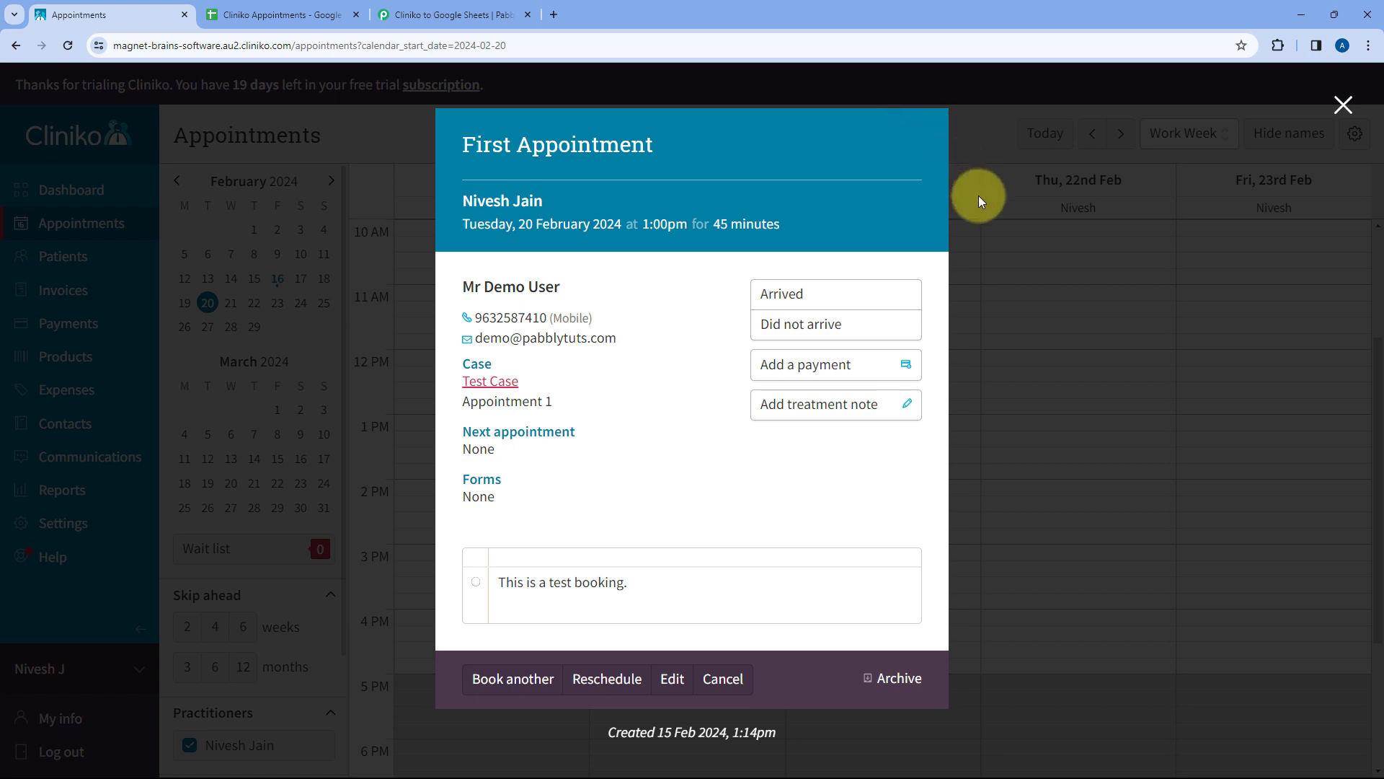
- Close the booking details in Cliniko, then save the Cliniko trigger in Pabbly Connect and send a test request
left_click(988, 220)
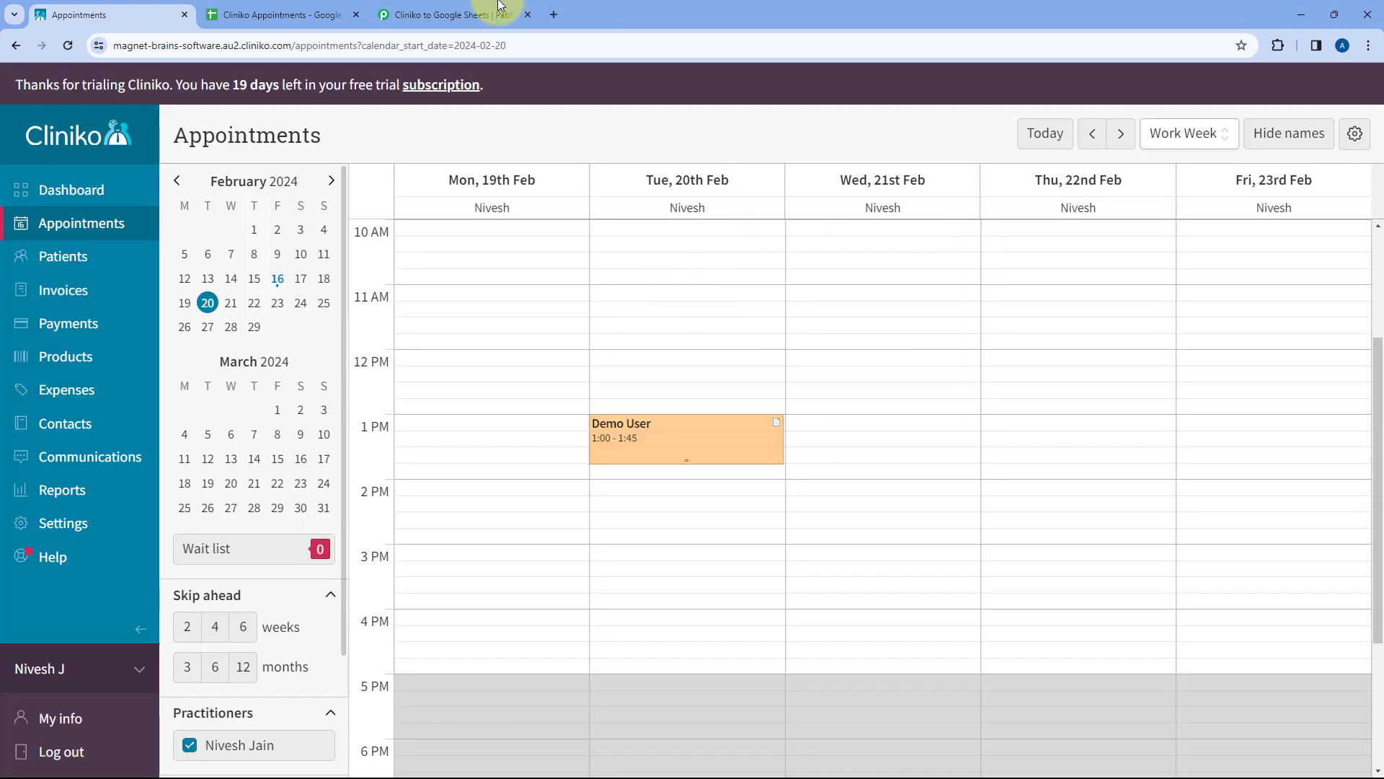
left_click(454, 7)
scroll(258, 228, "down", 1)
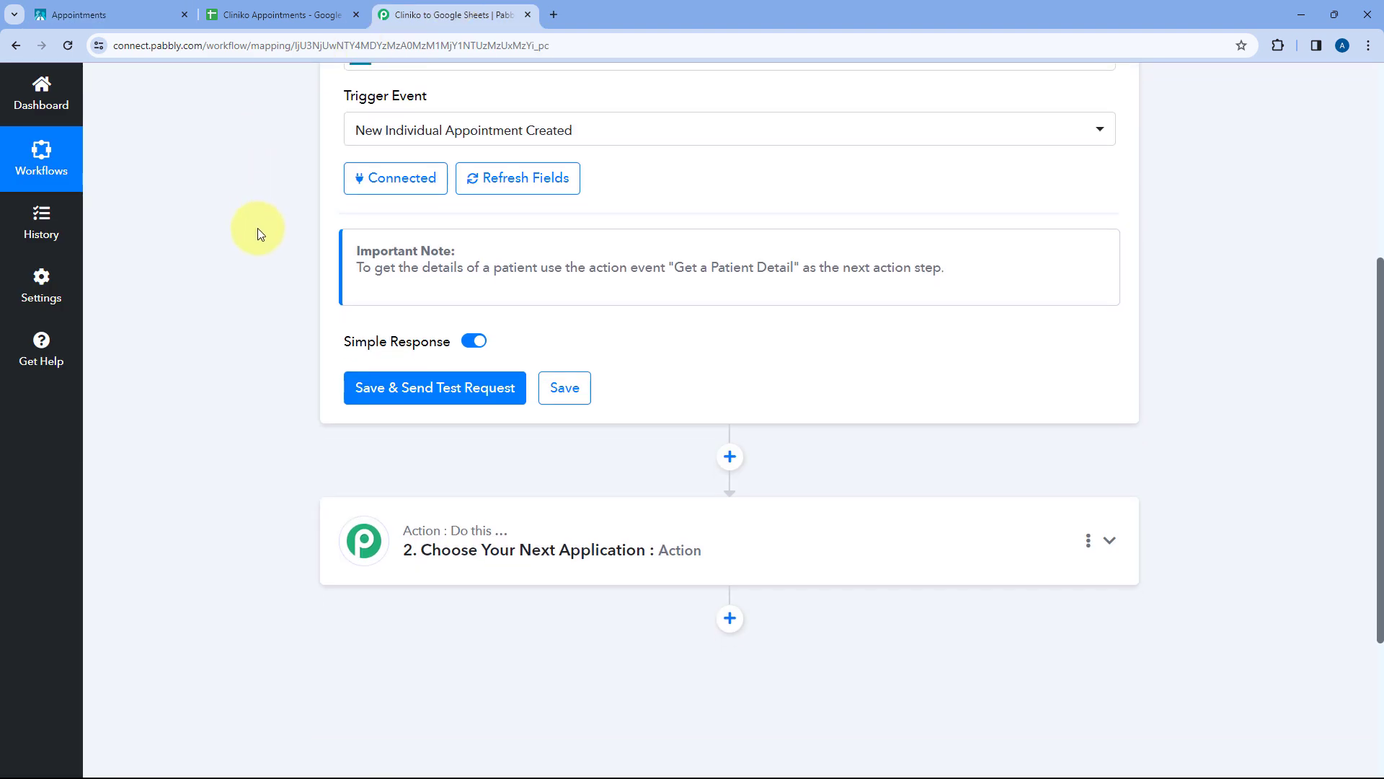
left_click(446, 393)
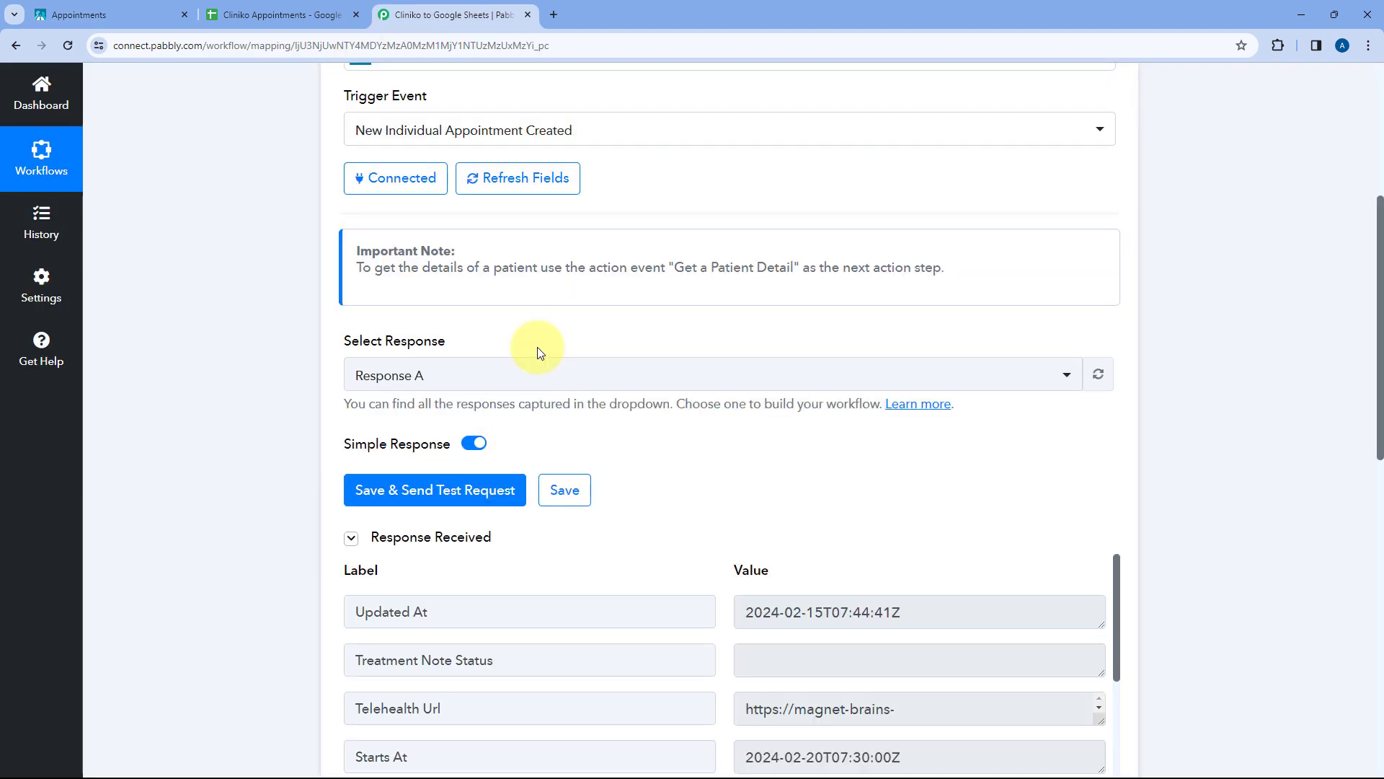
scroll(591, 323, "down", 2)
scroll(591, 323, "up", 1)
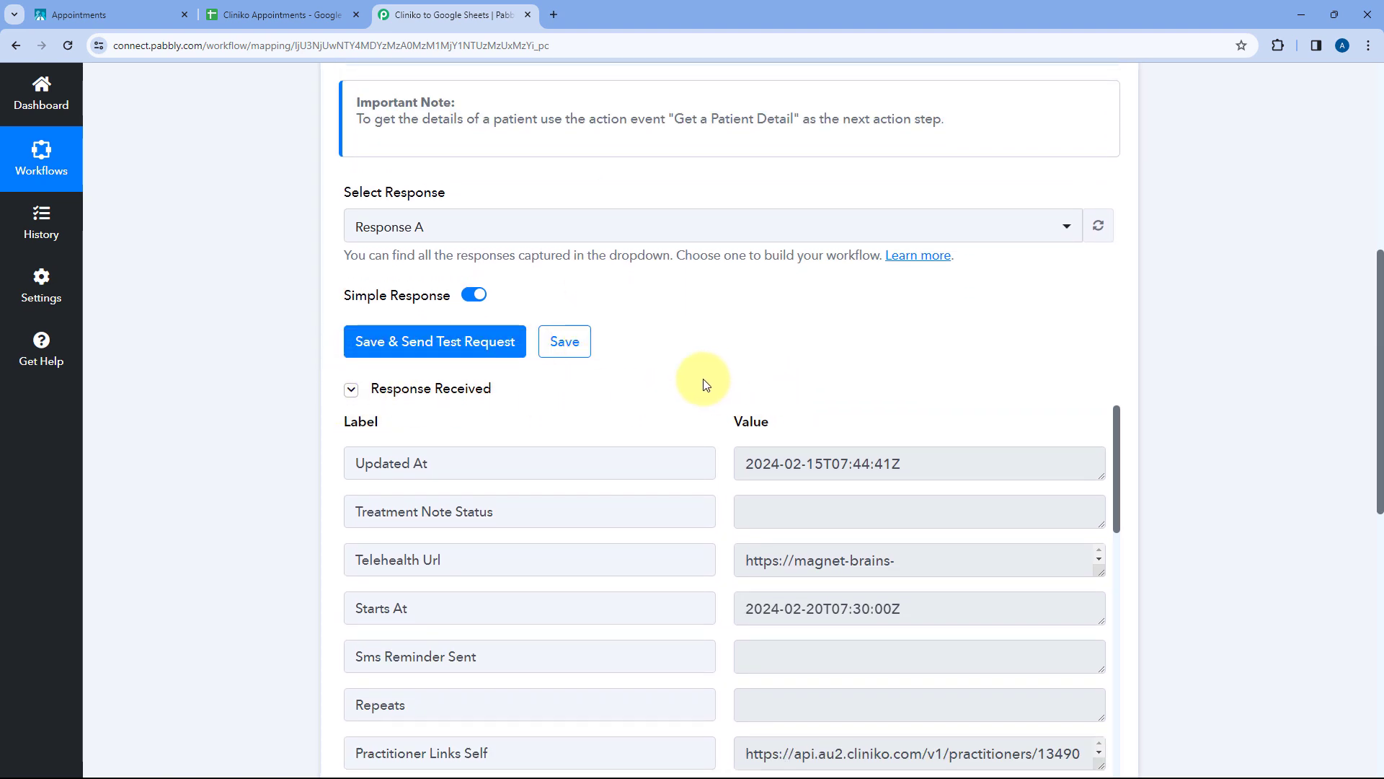
scroll(705, 382, "down", 2)
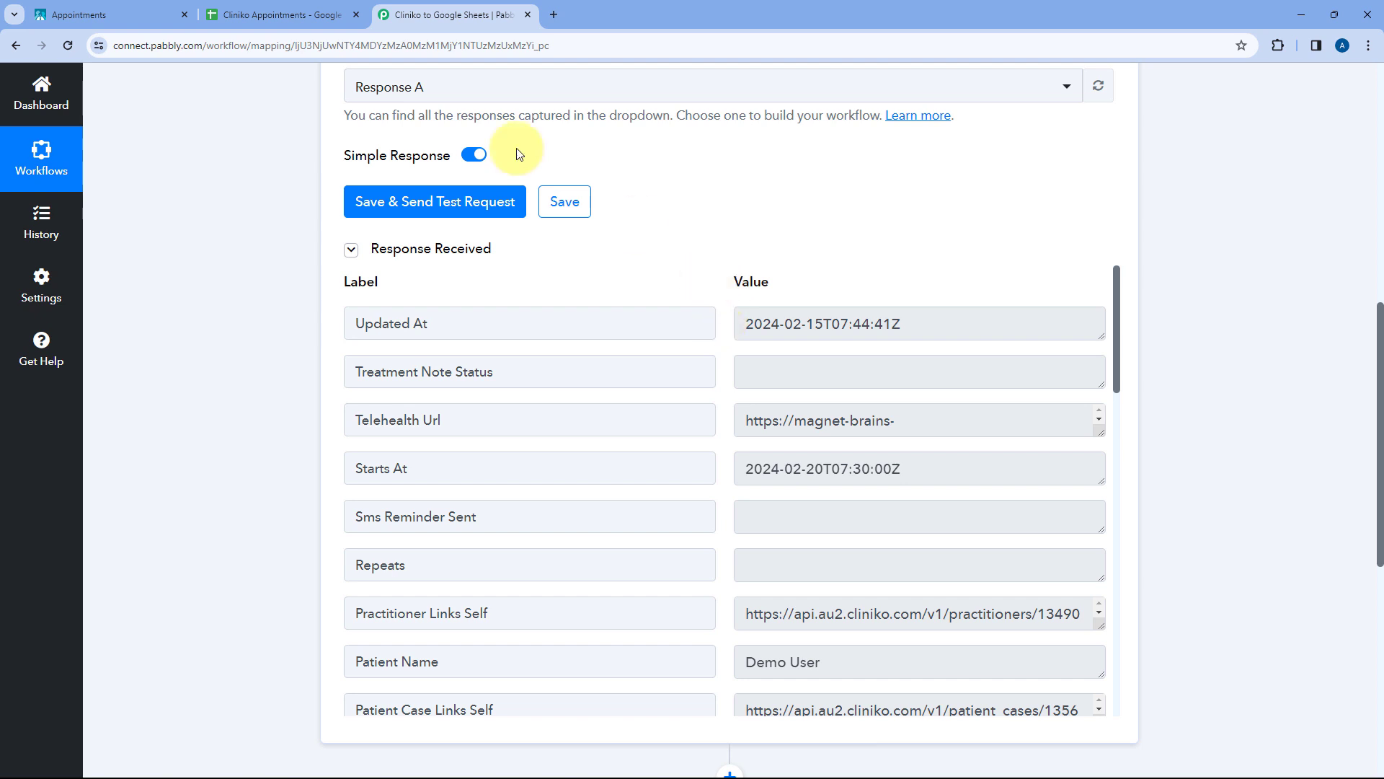
left_click(109, 15)
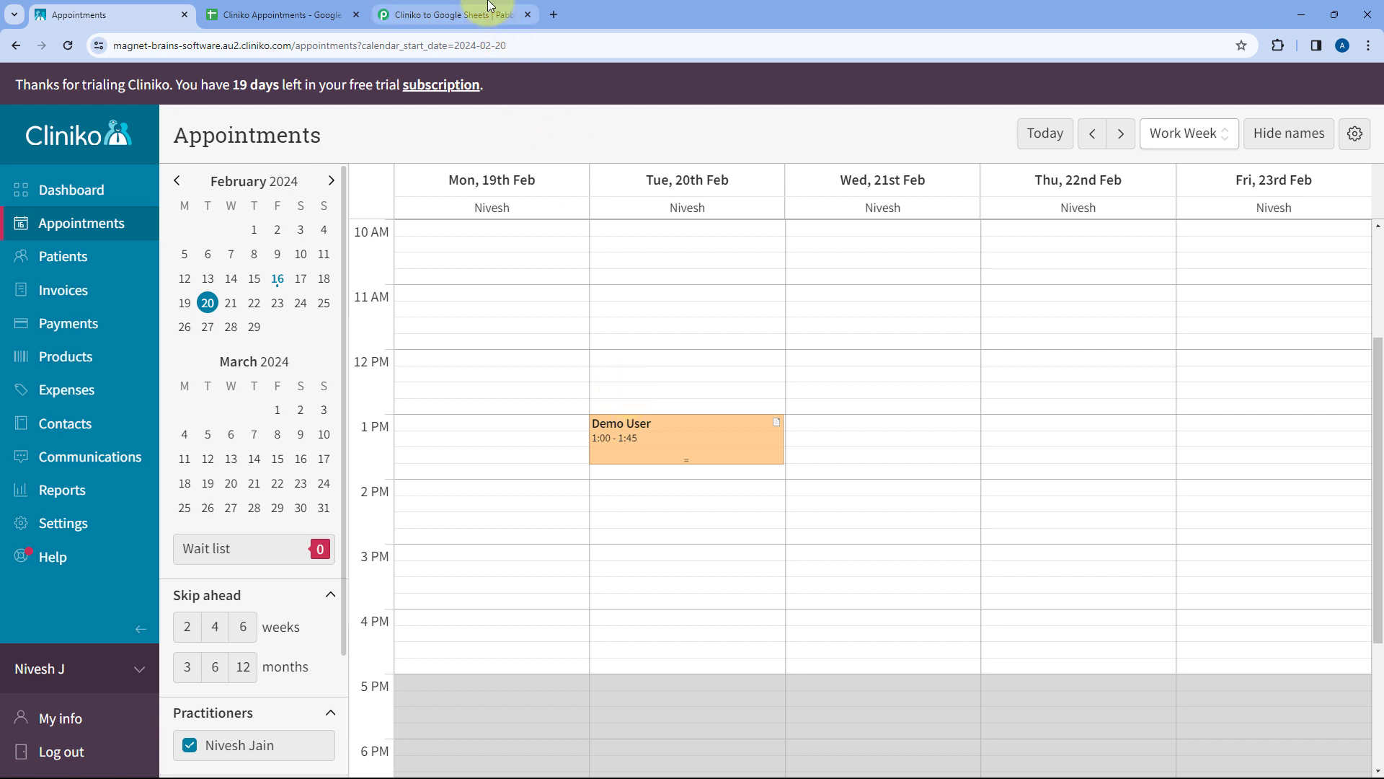
left_click(452, 15)
scroll(724, 271, "down", 1)
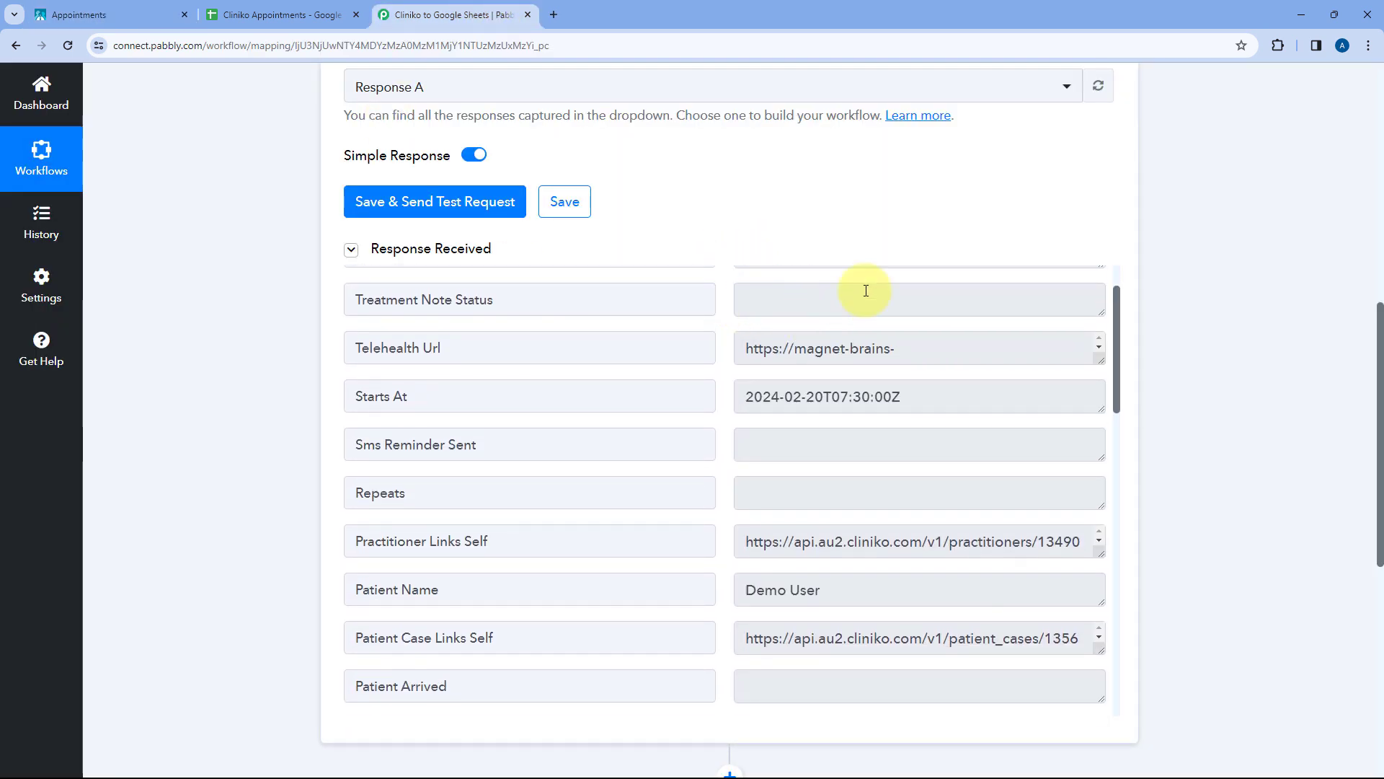
scroll(865, 288, "up", 1)
left_click(833, 328)
triple_click(832, 328)
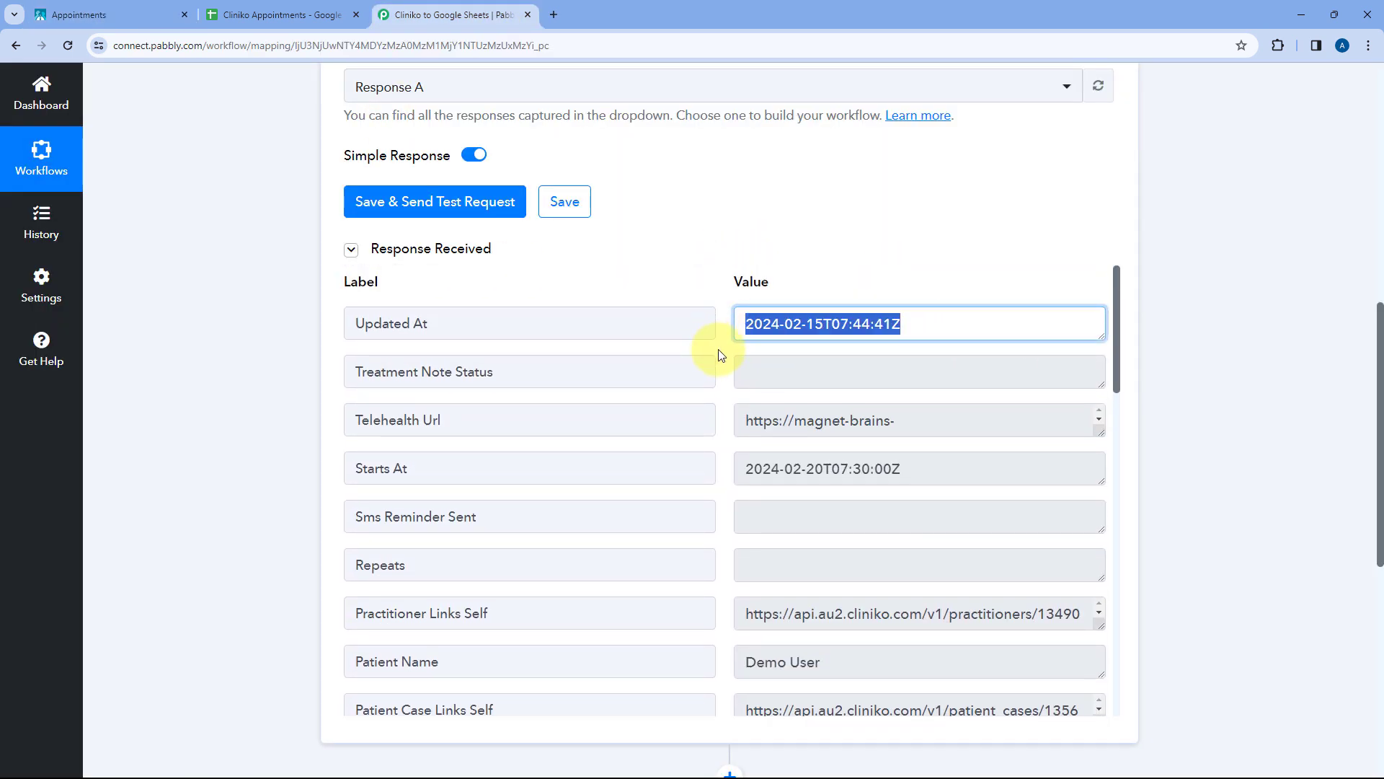
left_click(718, 354)
scroll(718, 353, "down", 2)
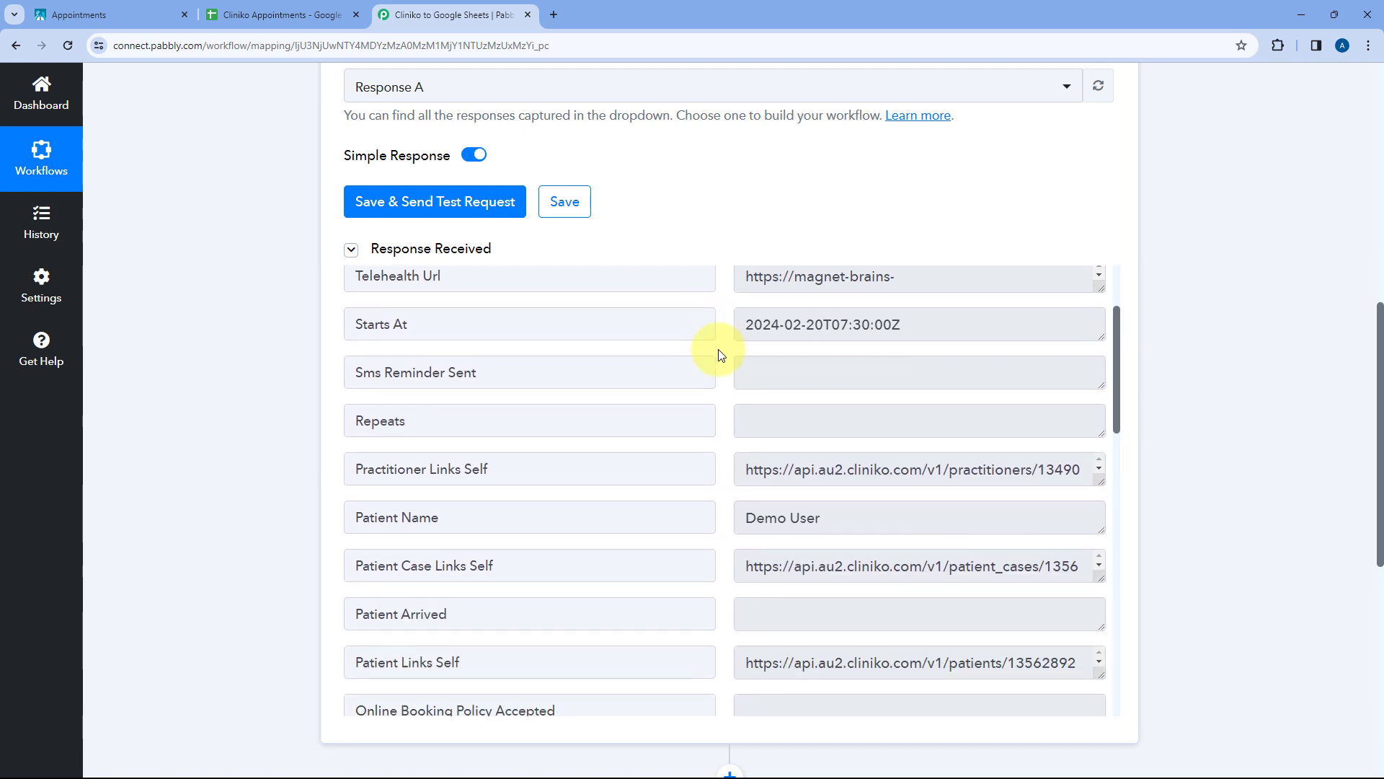
left_click_drag(479, 329, 314, 322)
left_click(418, 323)
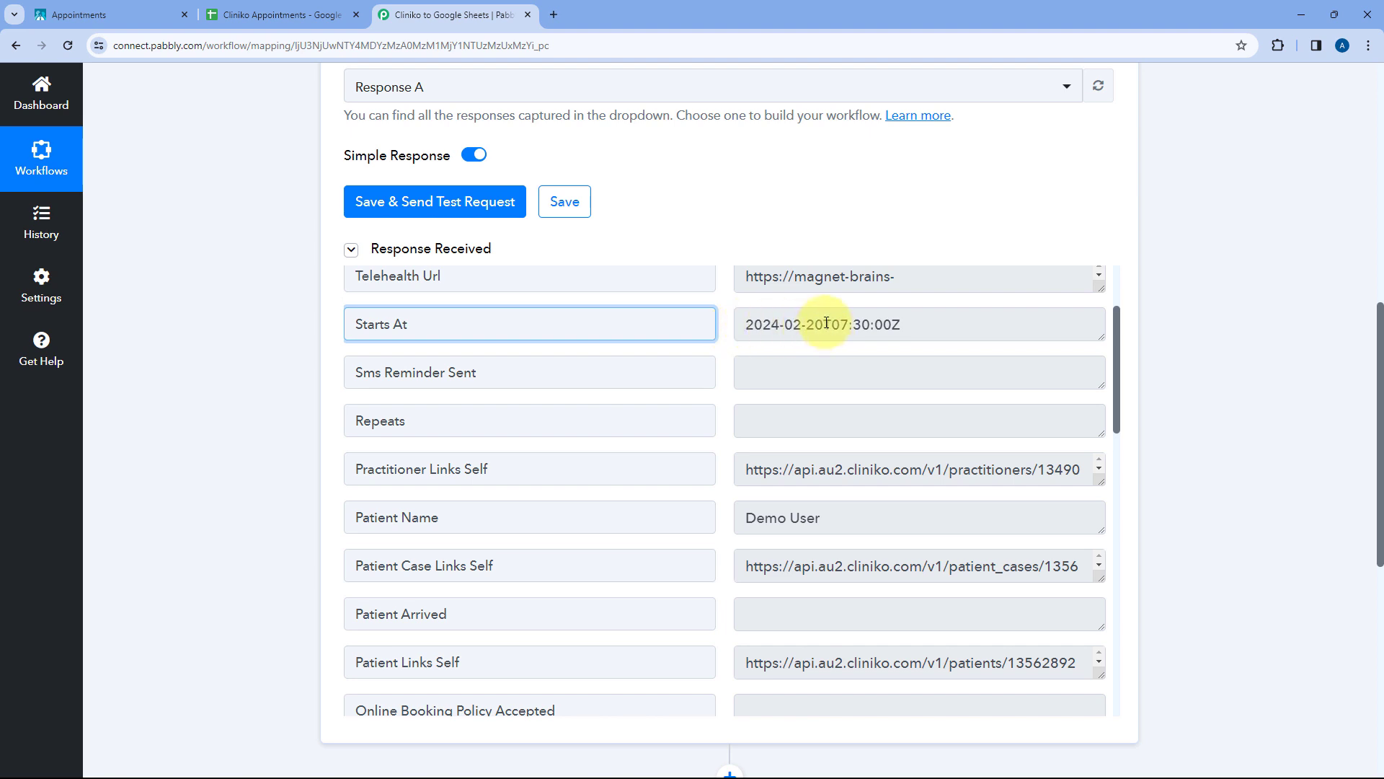
left_click_drag(823, 324, 749, 330)
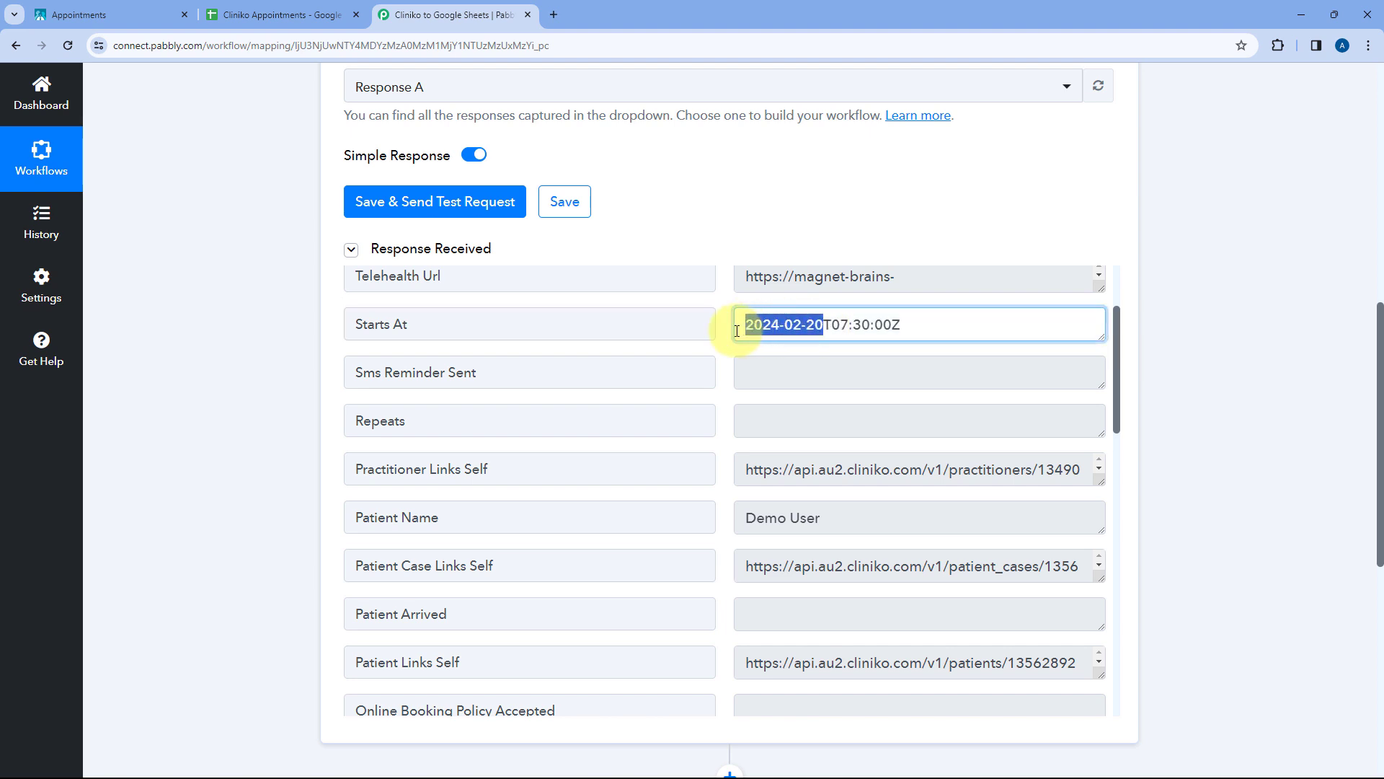
left_click(94, 14)
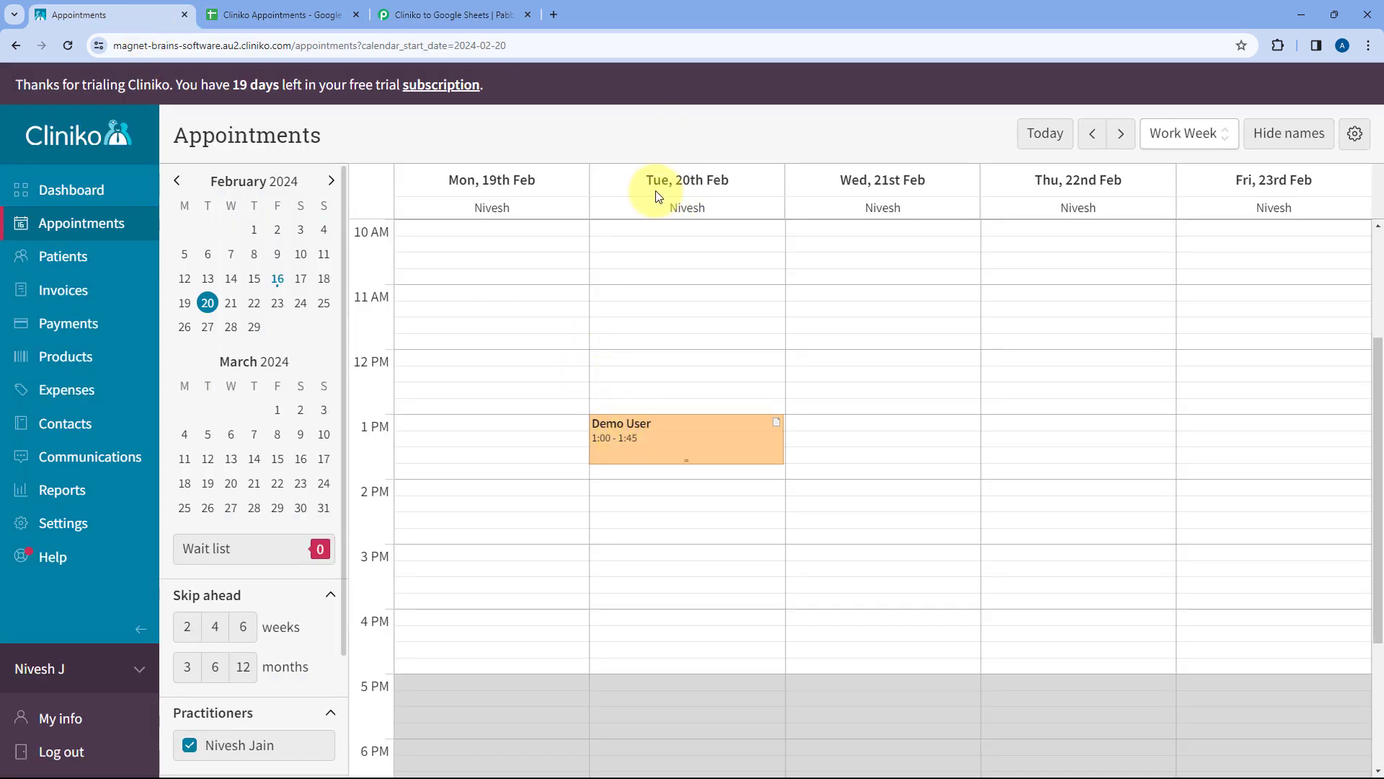
left_click(498, 14)
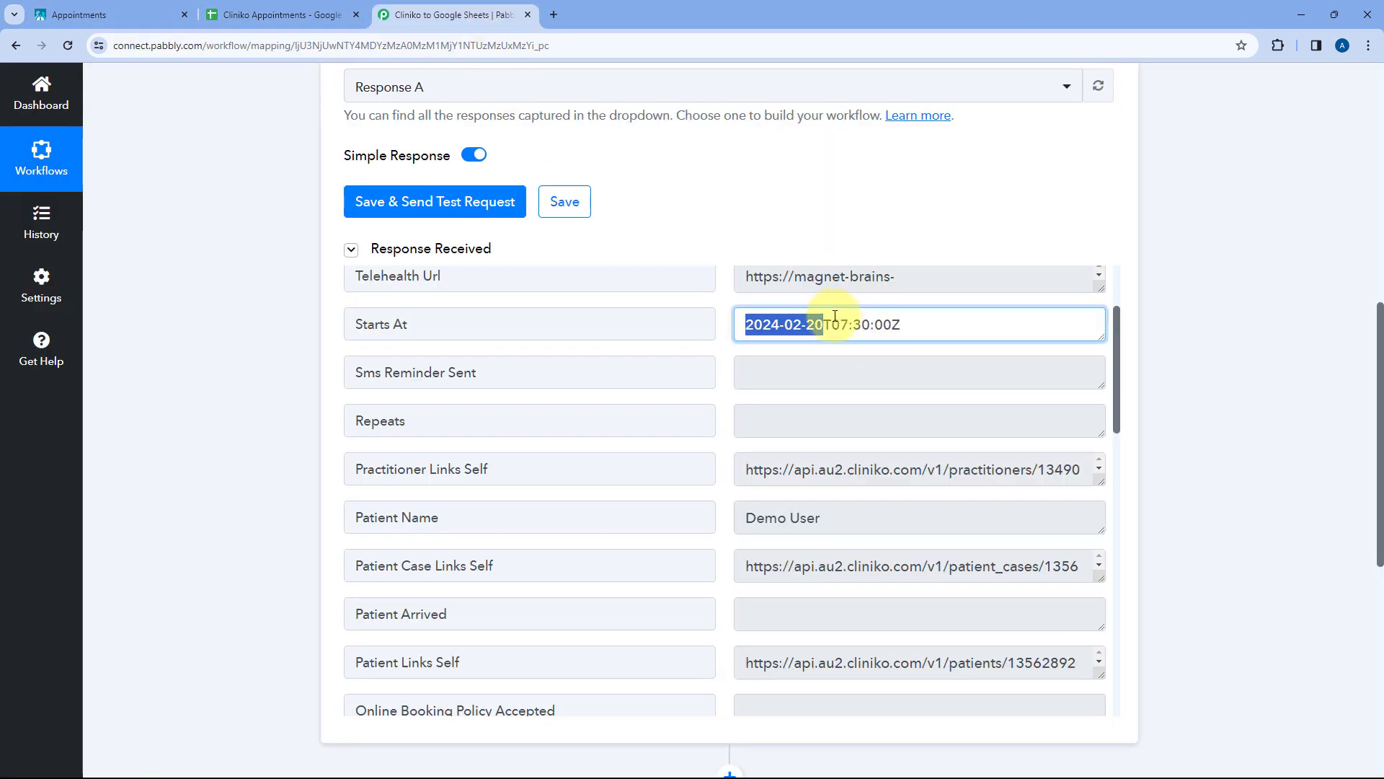
left_click_drag(833, 322, 906, 324)
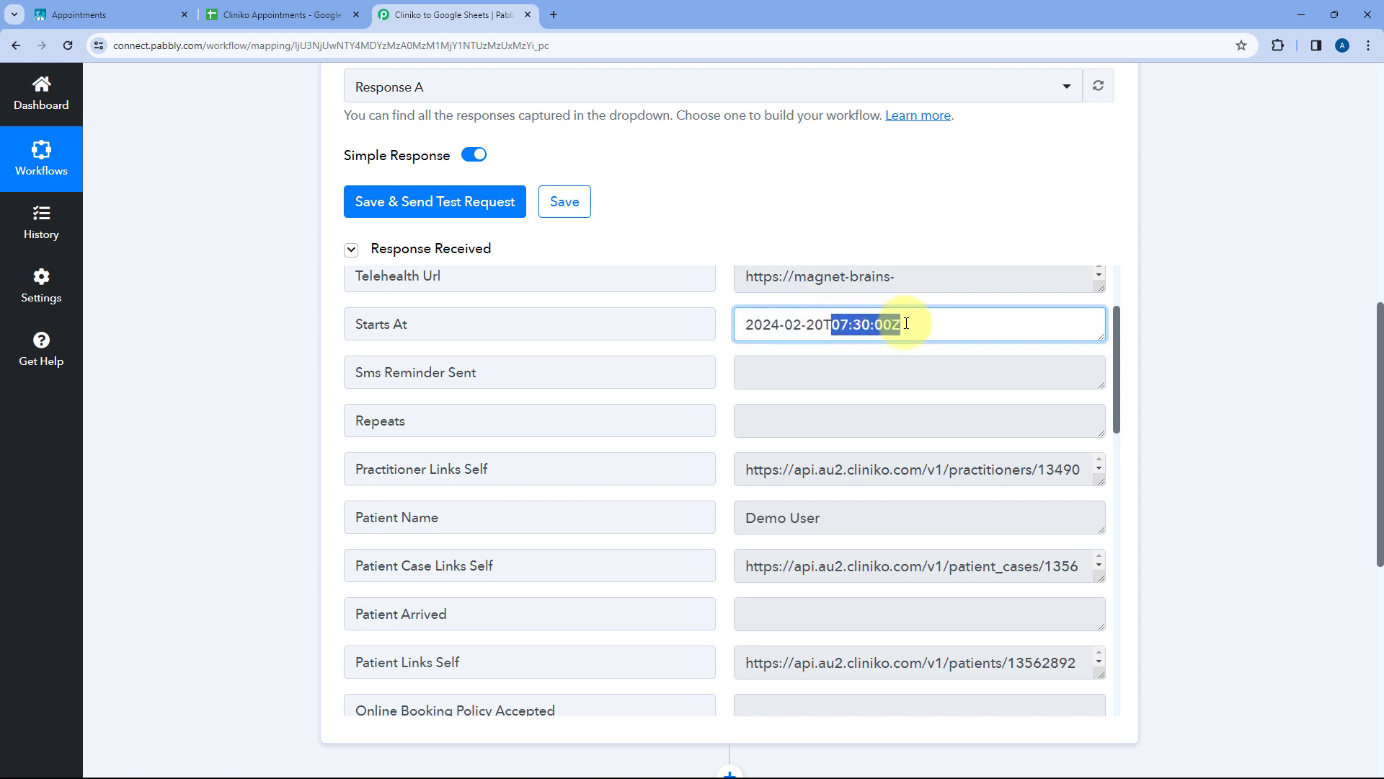
left_click(139, 15)
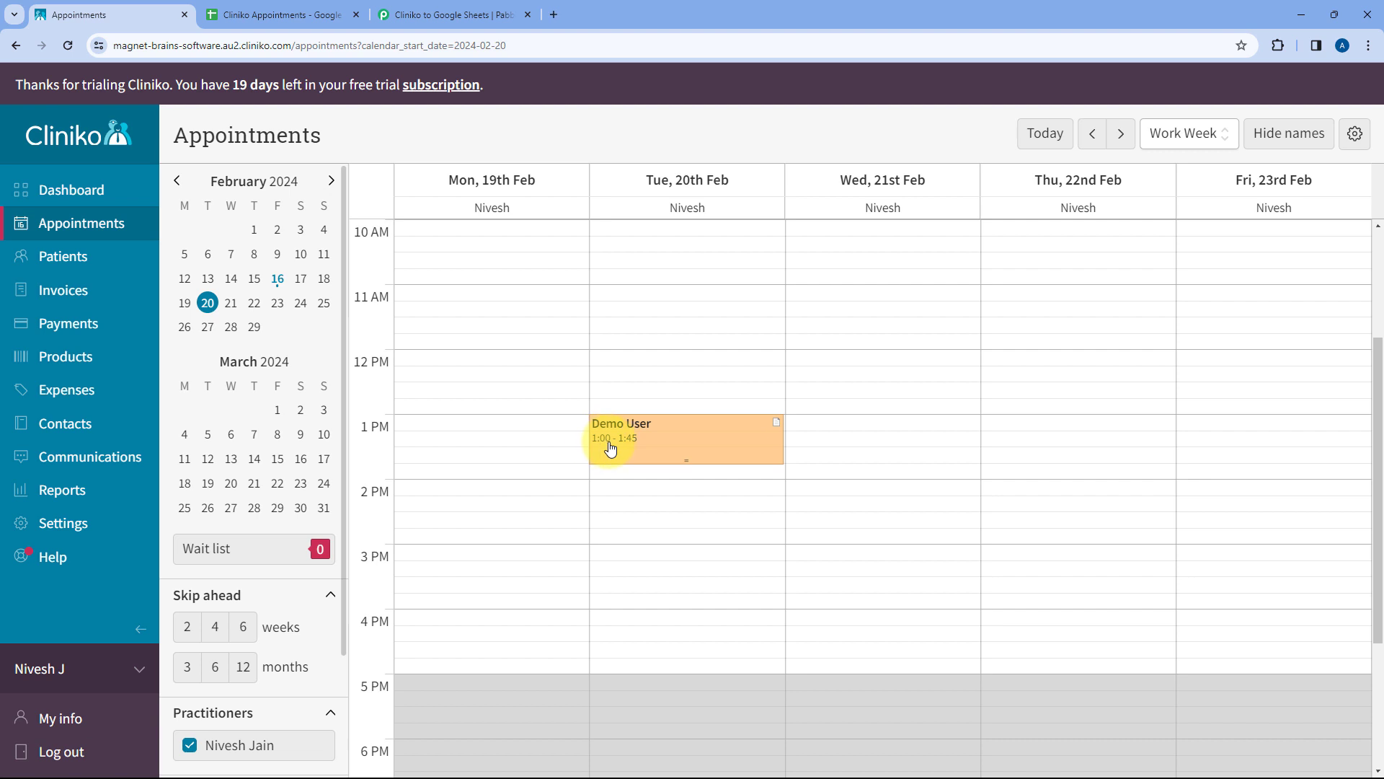
left_click(436, 7)
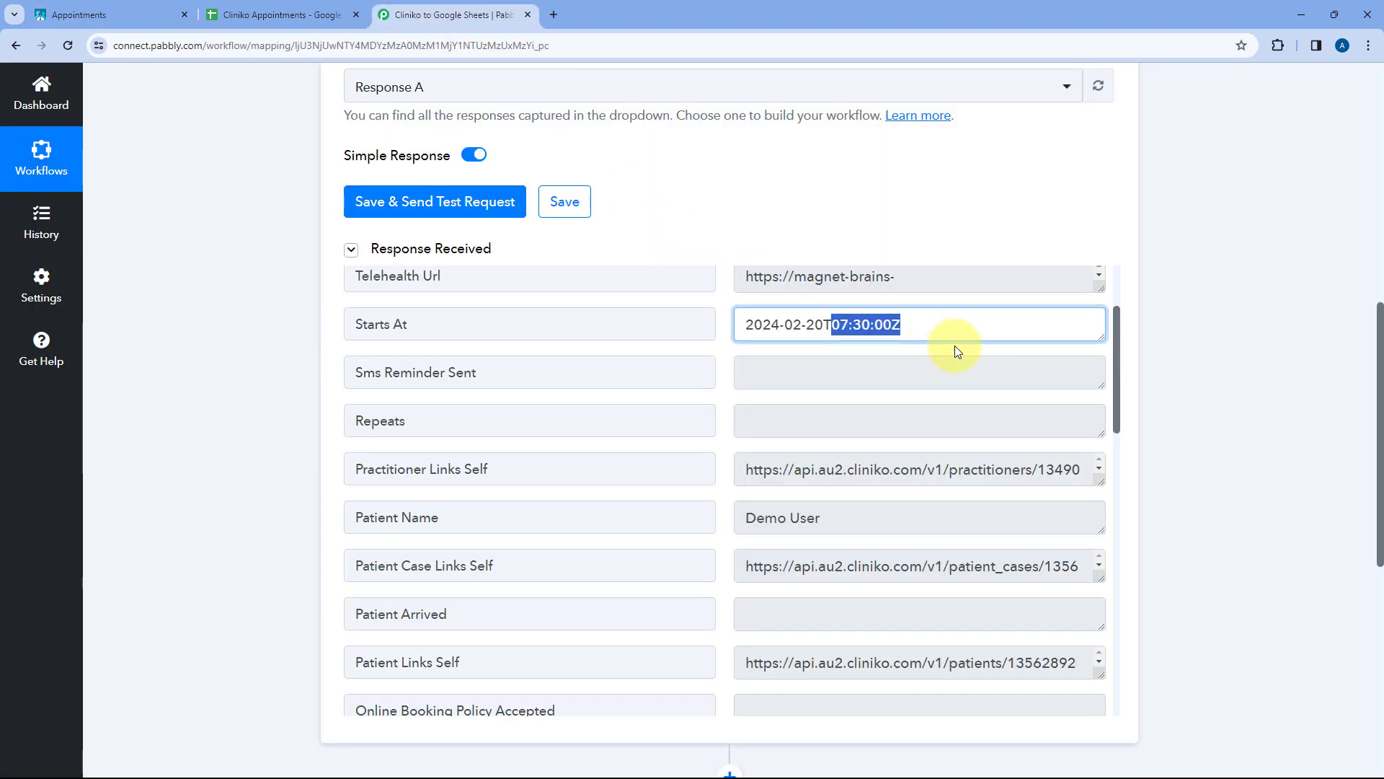
- Examine the format of the complete Starts At timestamp and recheck it against the booking's start time in Cliniko
left_click(926, 319)
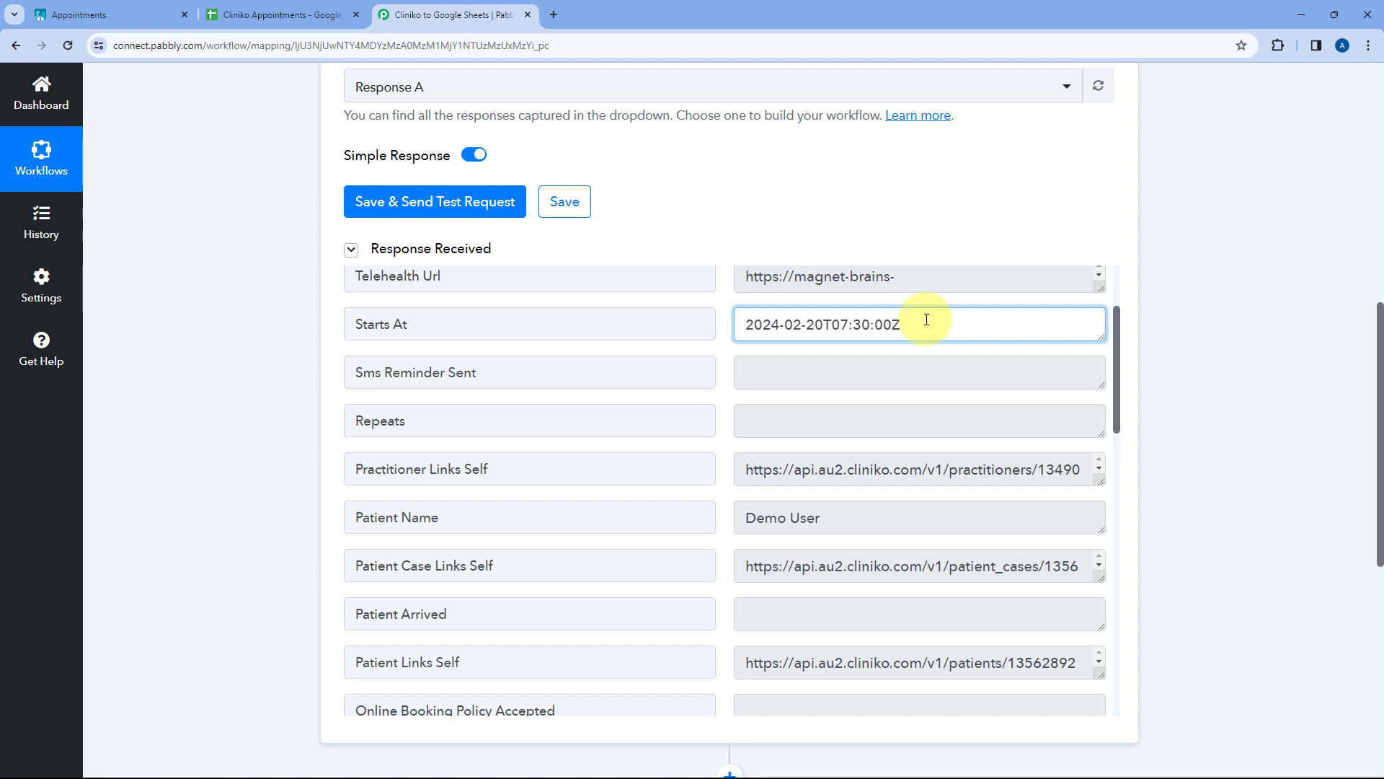
triple_click(930, 325)
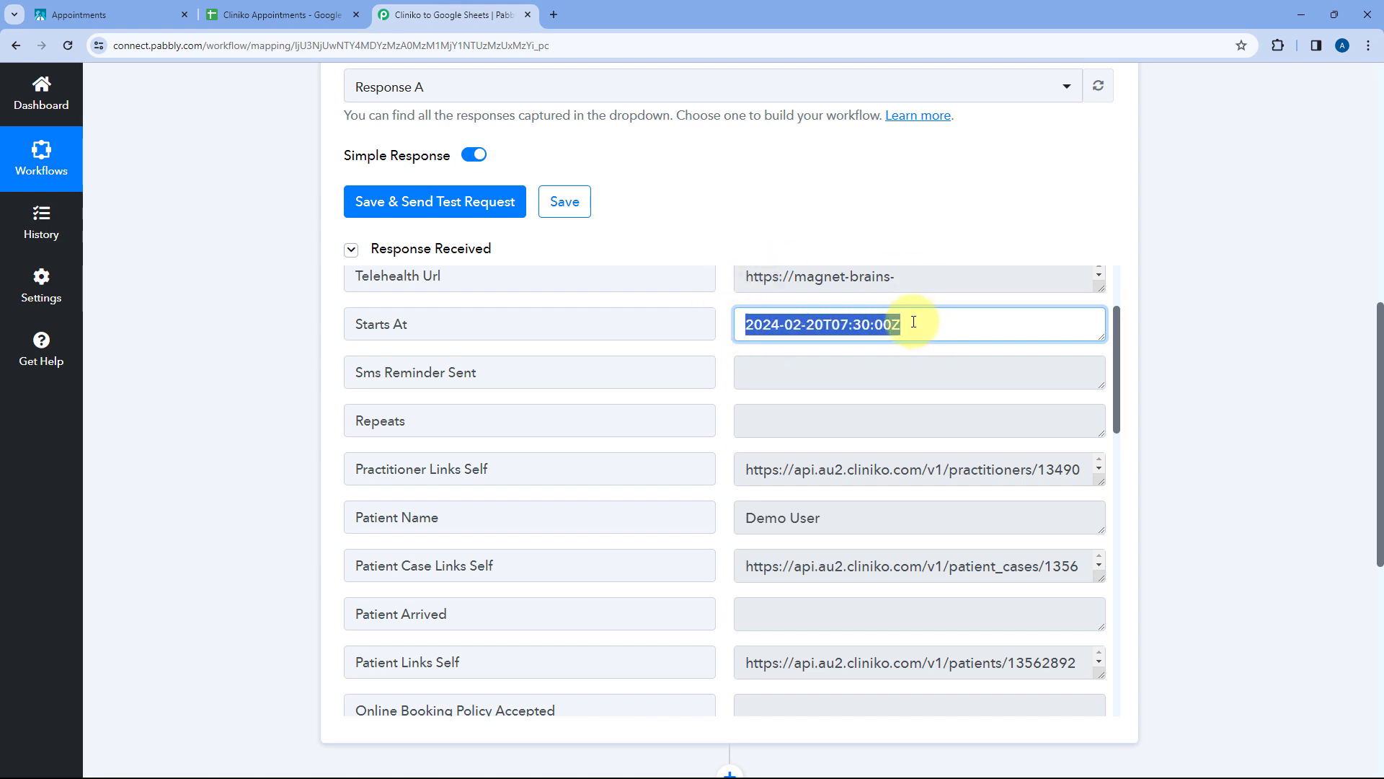
left_click(913, 322)
left_click(109, 15)
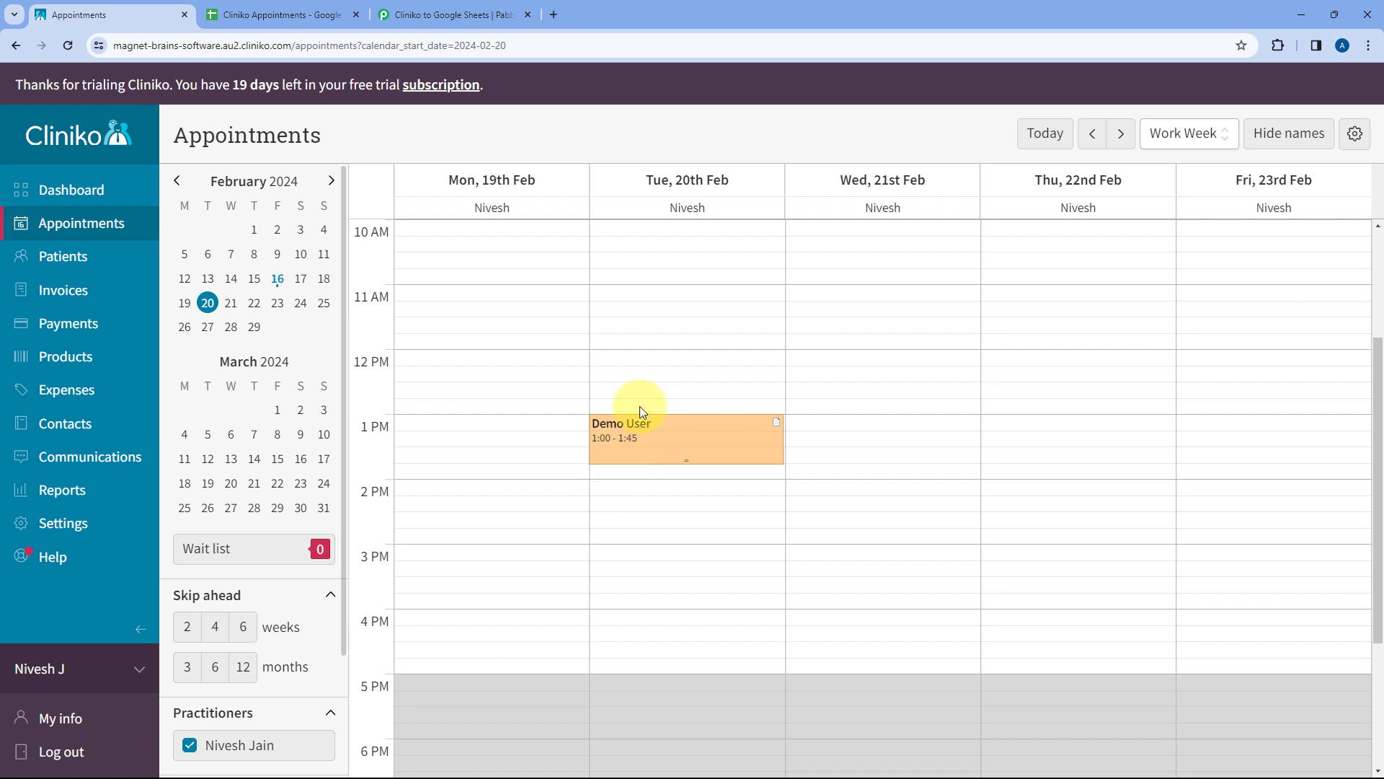
left_click(447, 15)
left_click(729, 325)
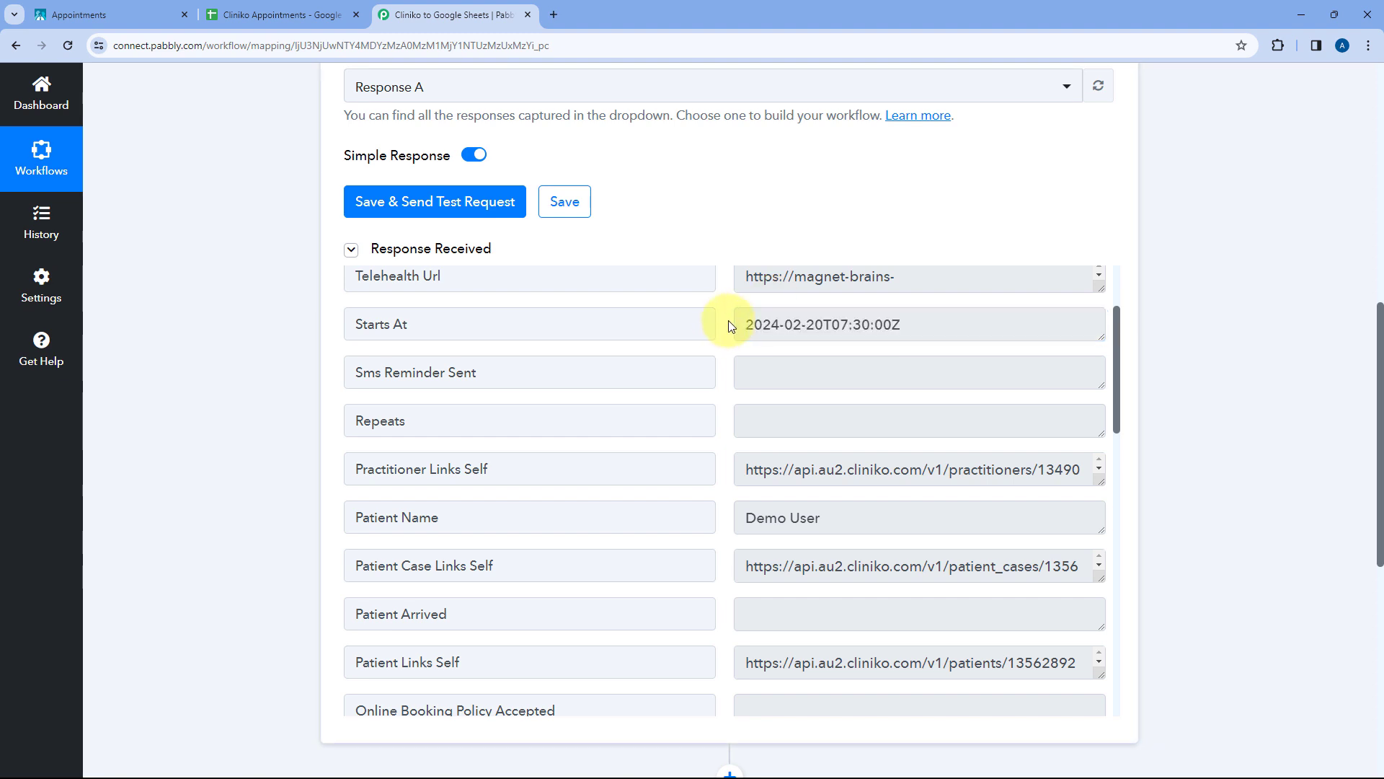
left_click_drag(743, 324, 900, 330)
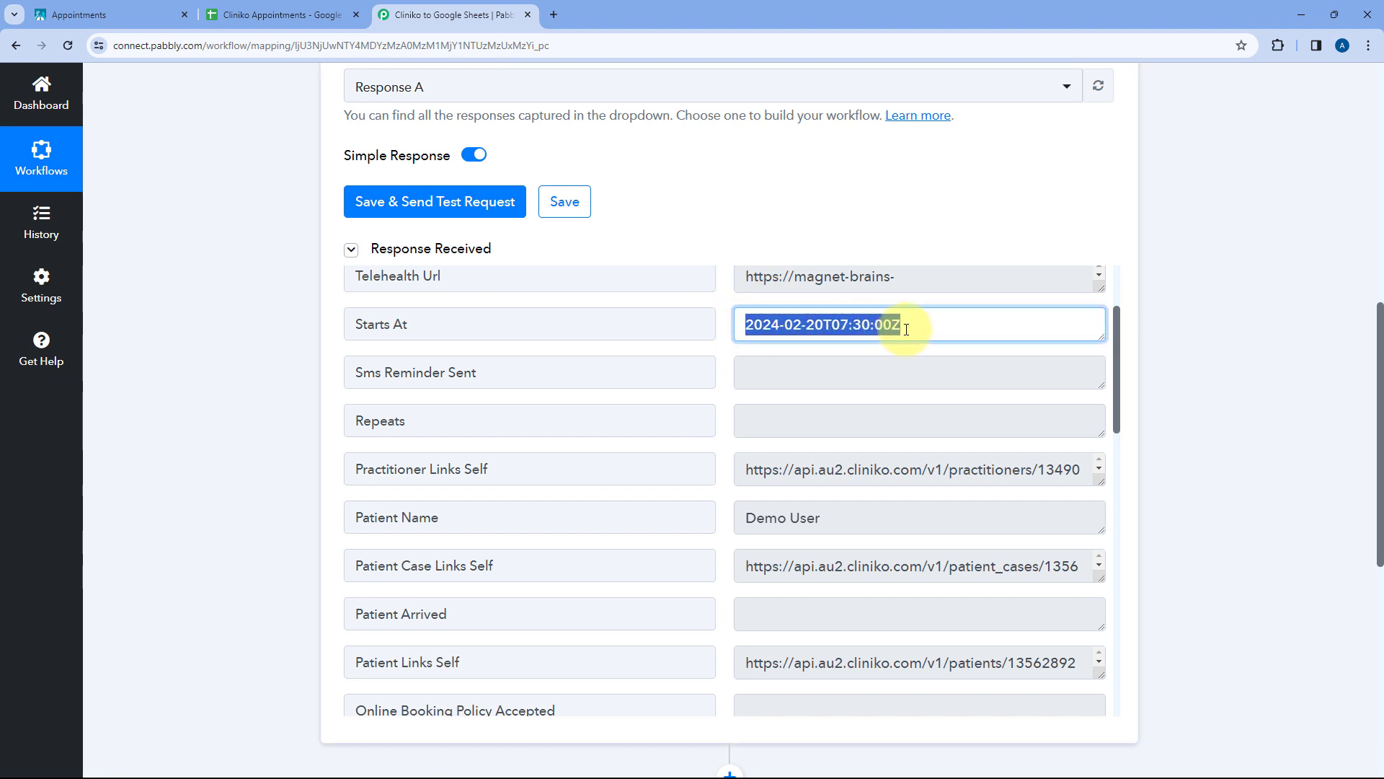
left_click(907, 330)
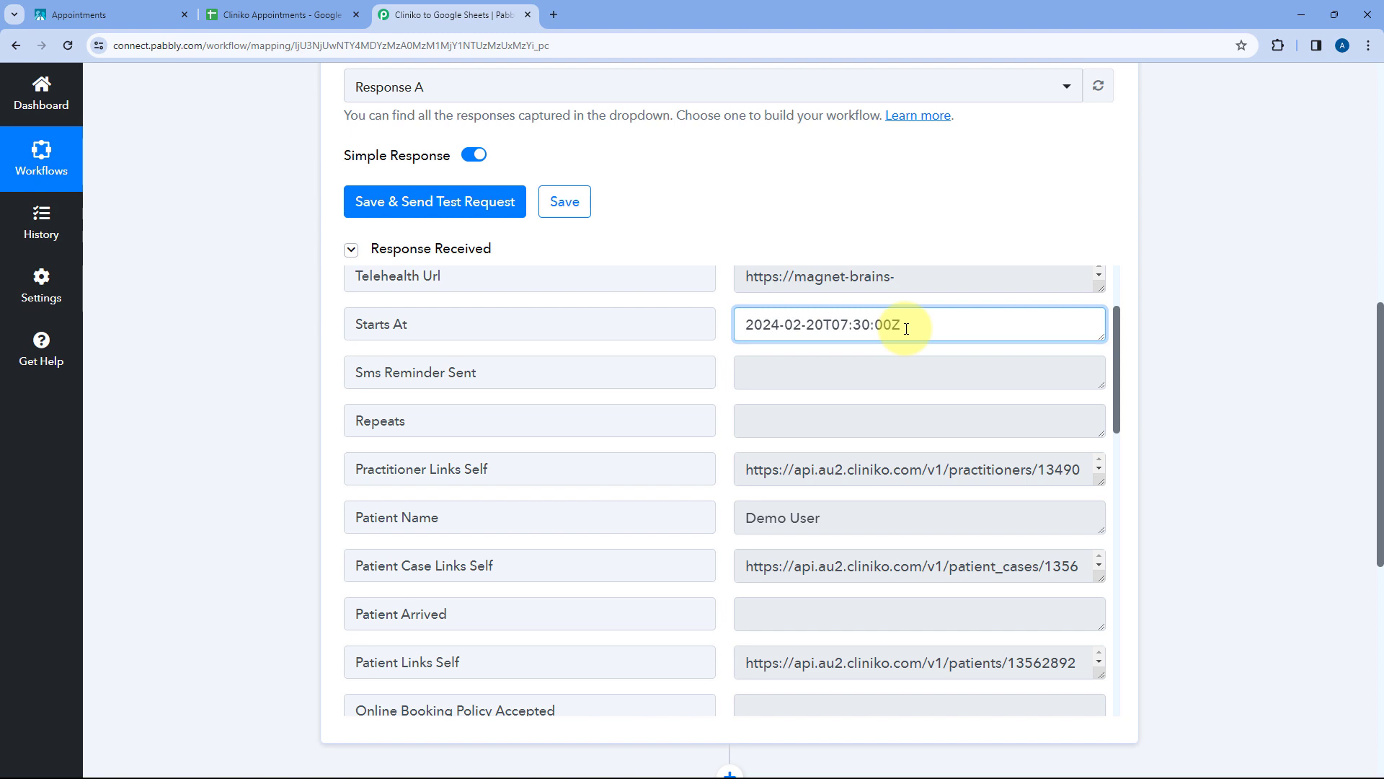
left_click_drag(909, 325, 739, 326)
left_click(724, 331)
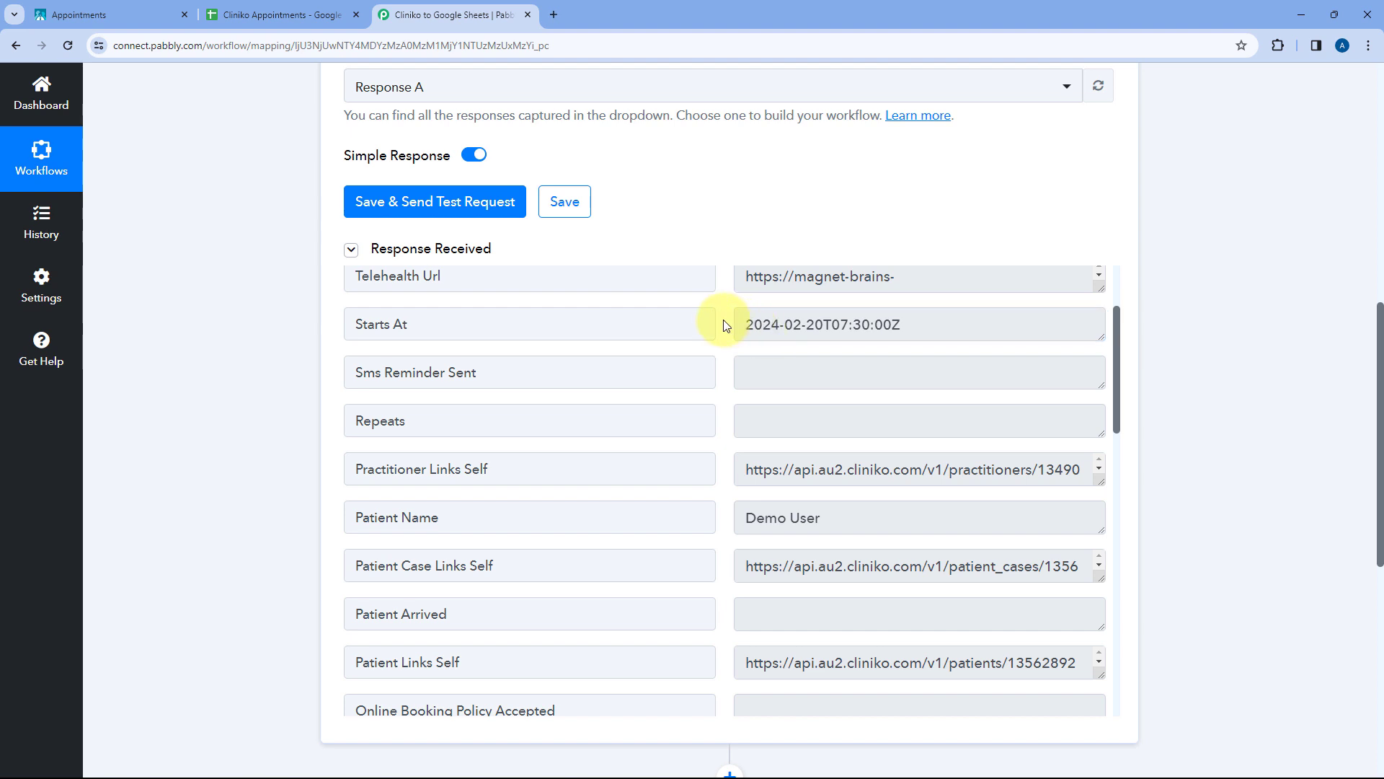
- Review the Patient Name and appointment Id fields in the response received from Cliniko
scroll(721, 324, "down", 3)
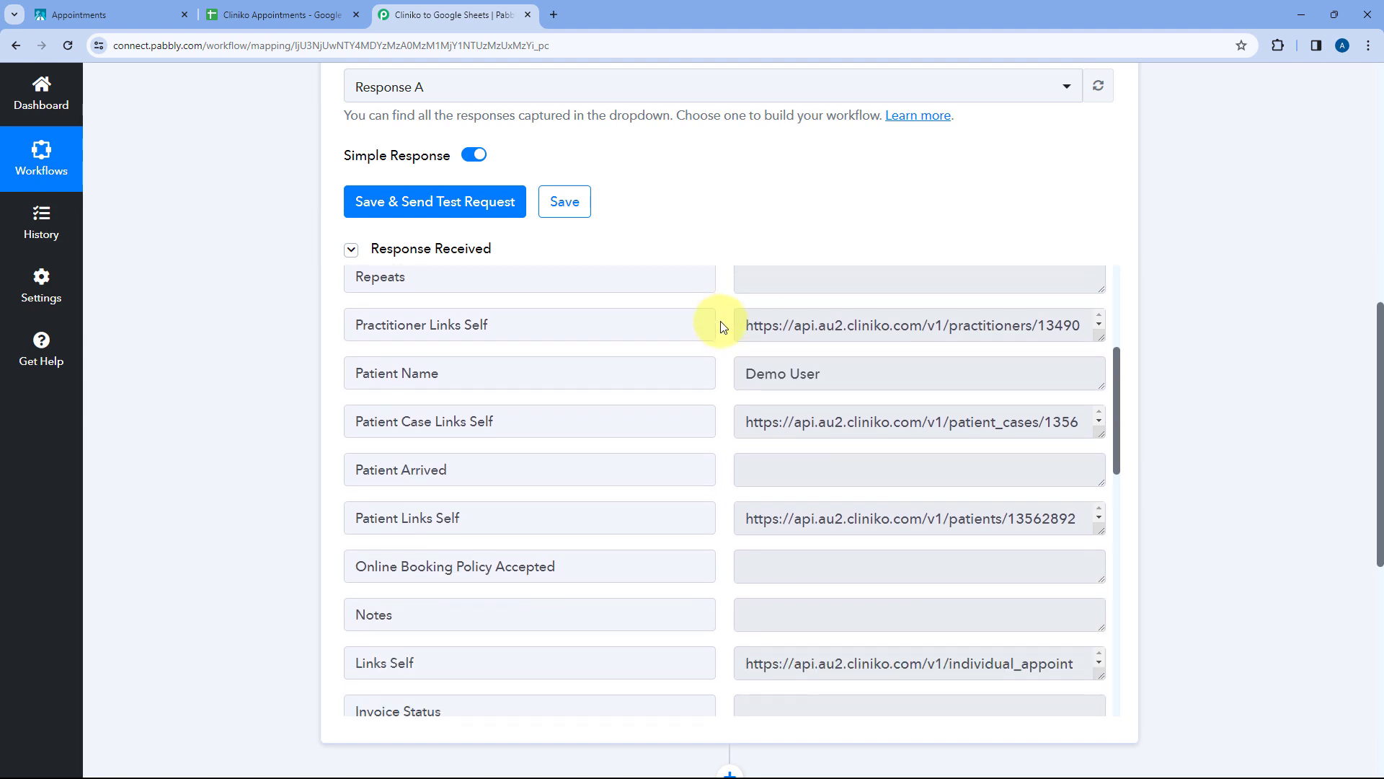
left_click_drag(498, 300, 365, 300)
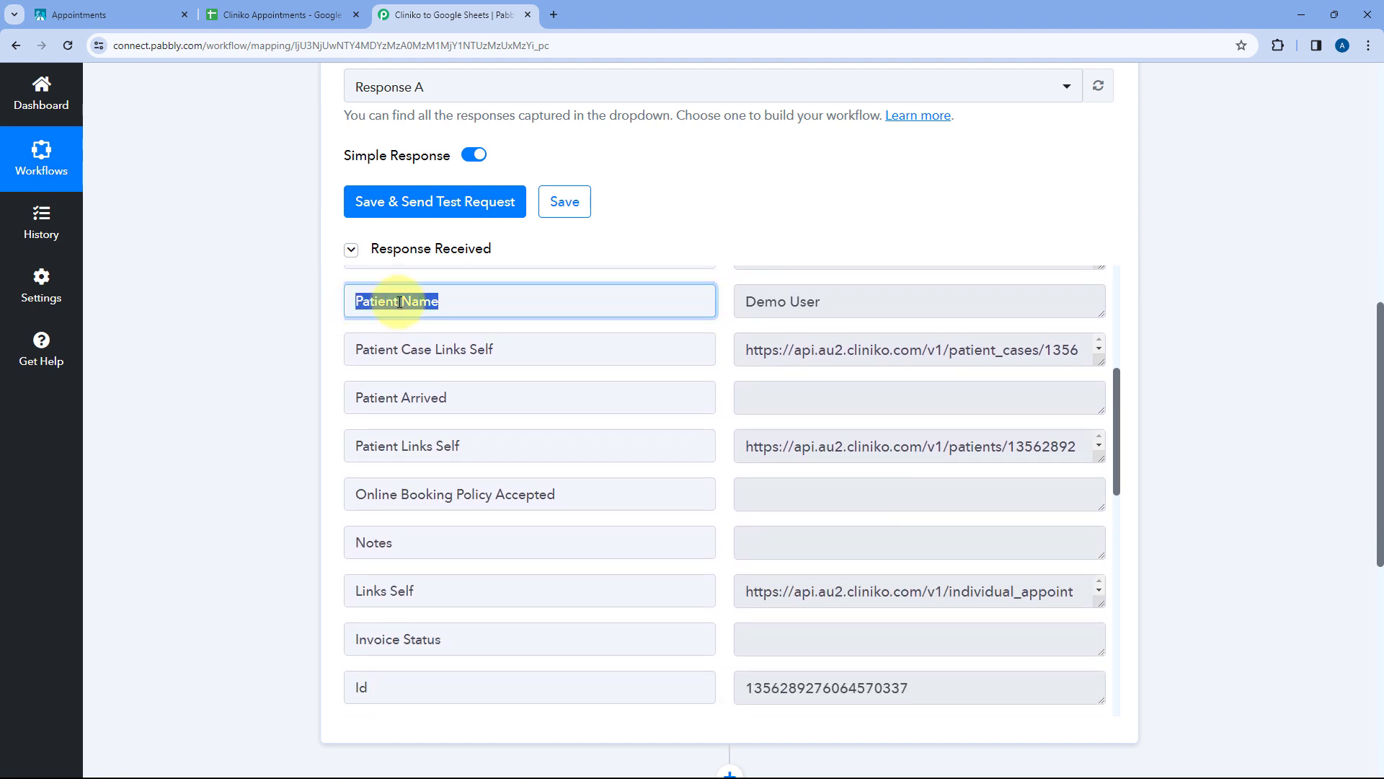
left_click_drag(862, 300, 725, 300)
left_click(725, 300)
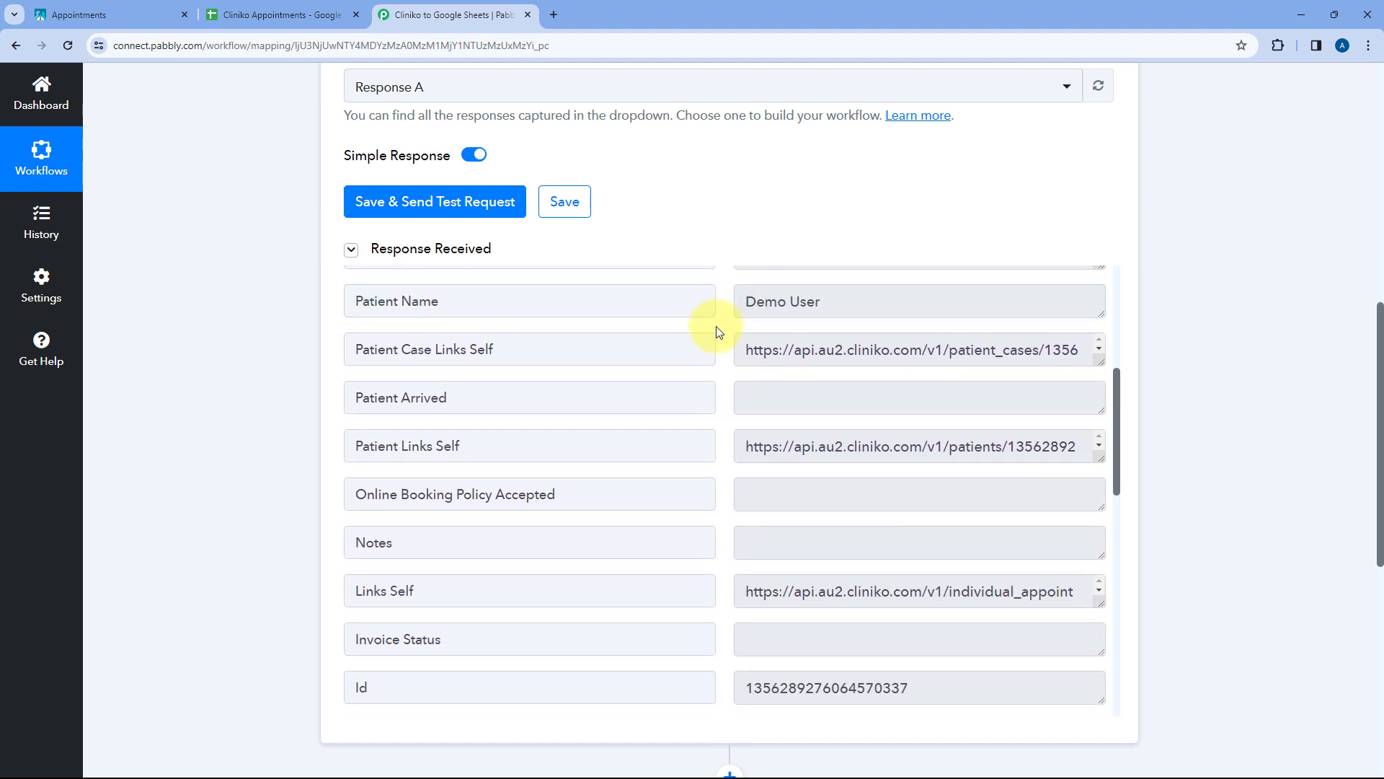
scroll(723, 311, "down", 5)
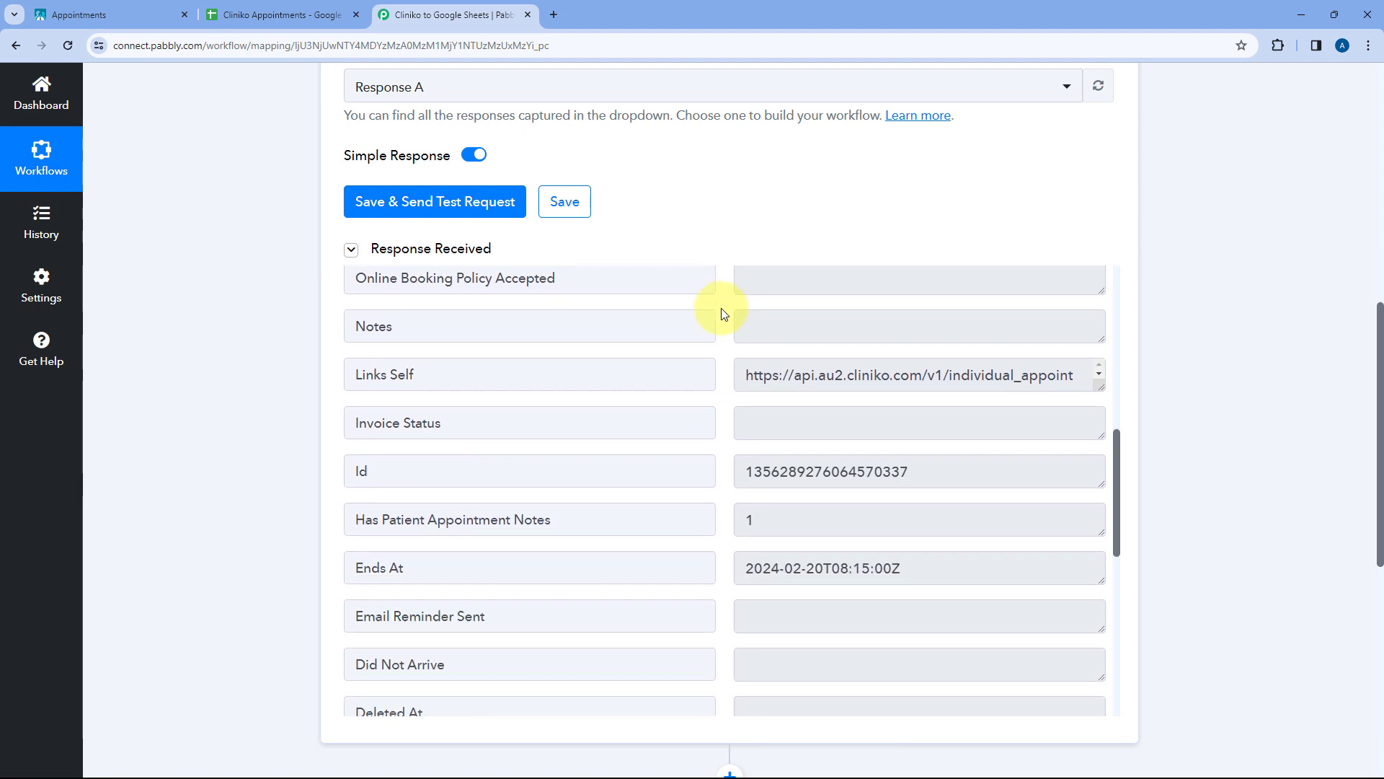
left_click_drag(452, 333, 358, 326)
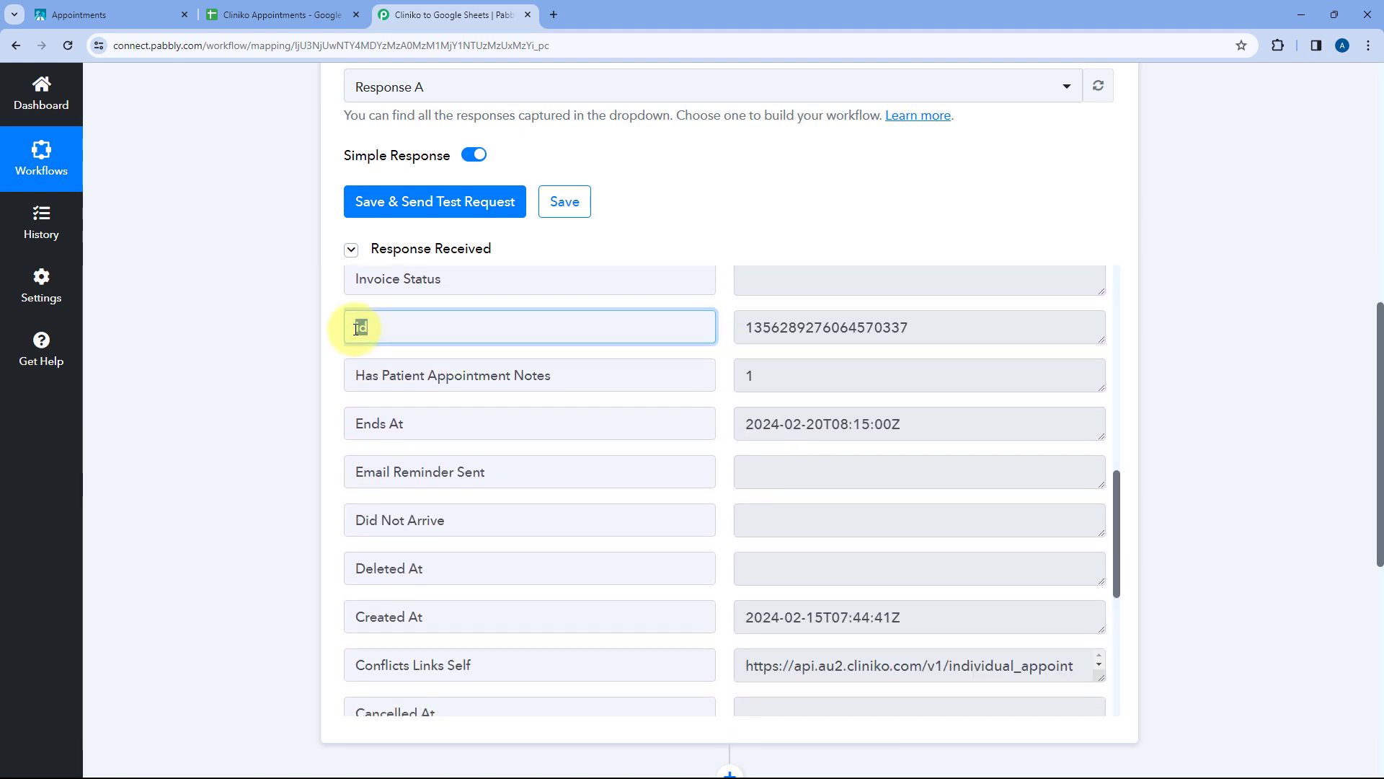
left_click(748, 329)
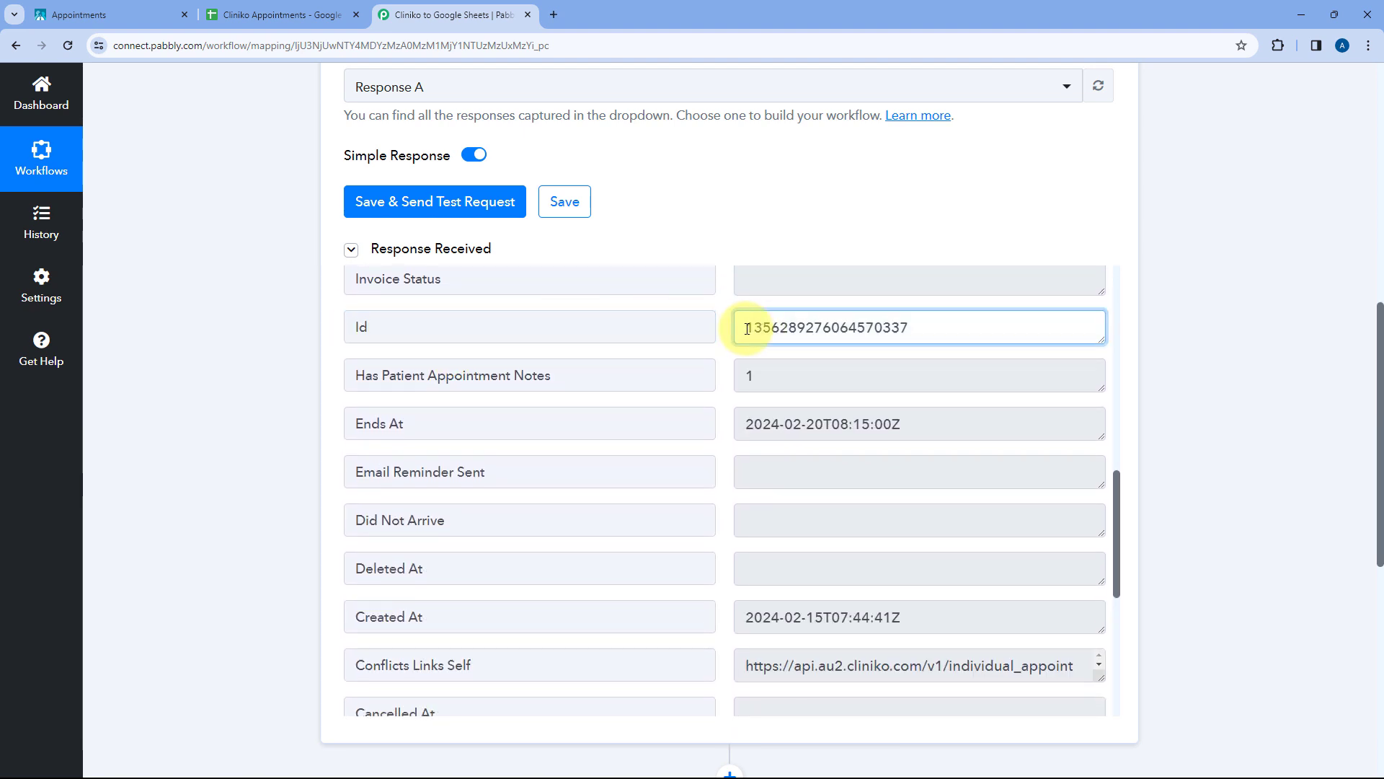
left_click(946, 329)
scroll(720, 370, "down", 1)
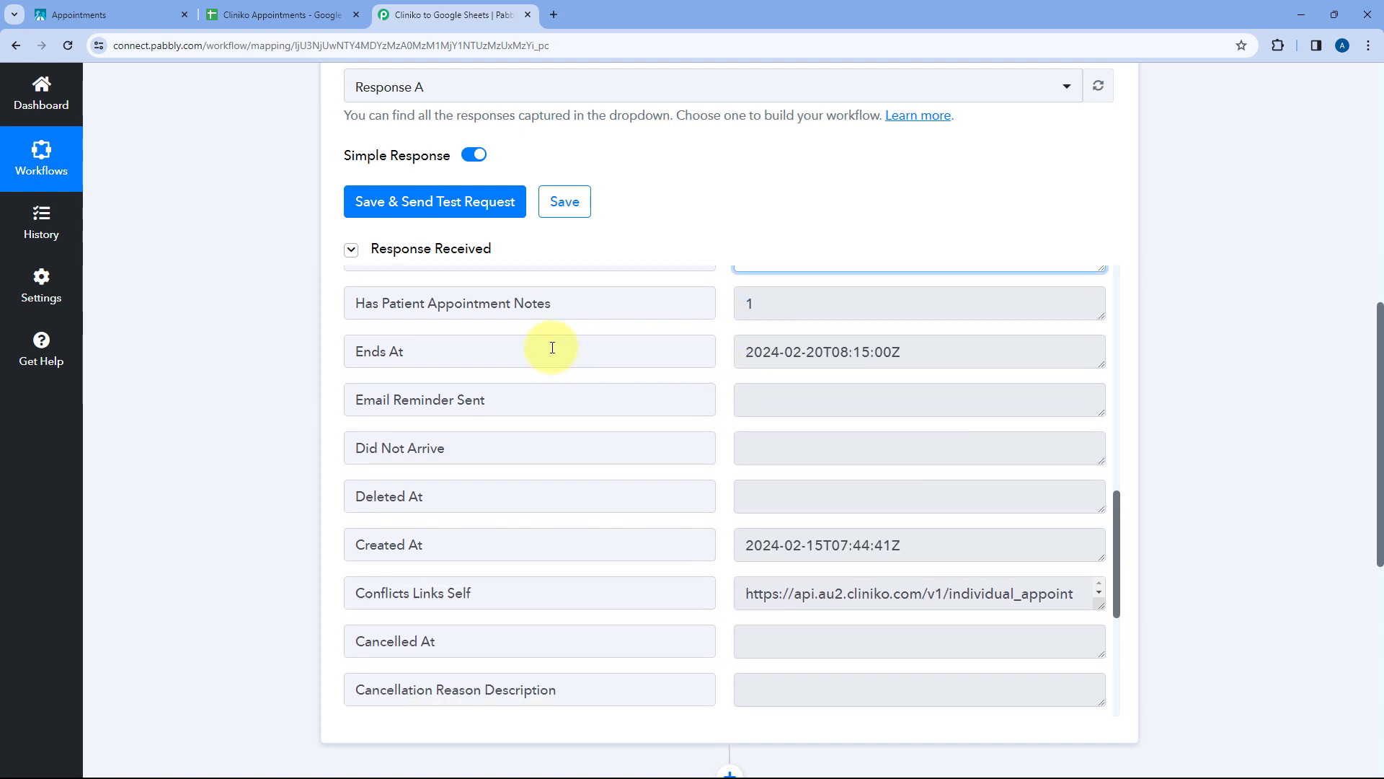
- Examine the date and time format of the Ends At value in the received response
left_click_drag(552, 348, 330, 349)
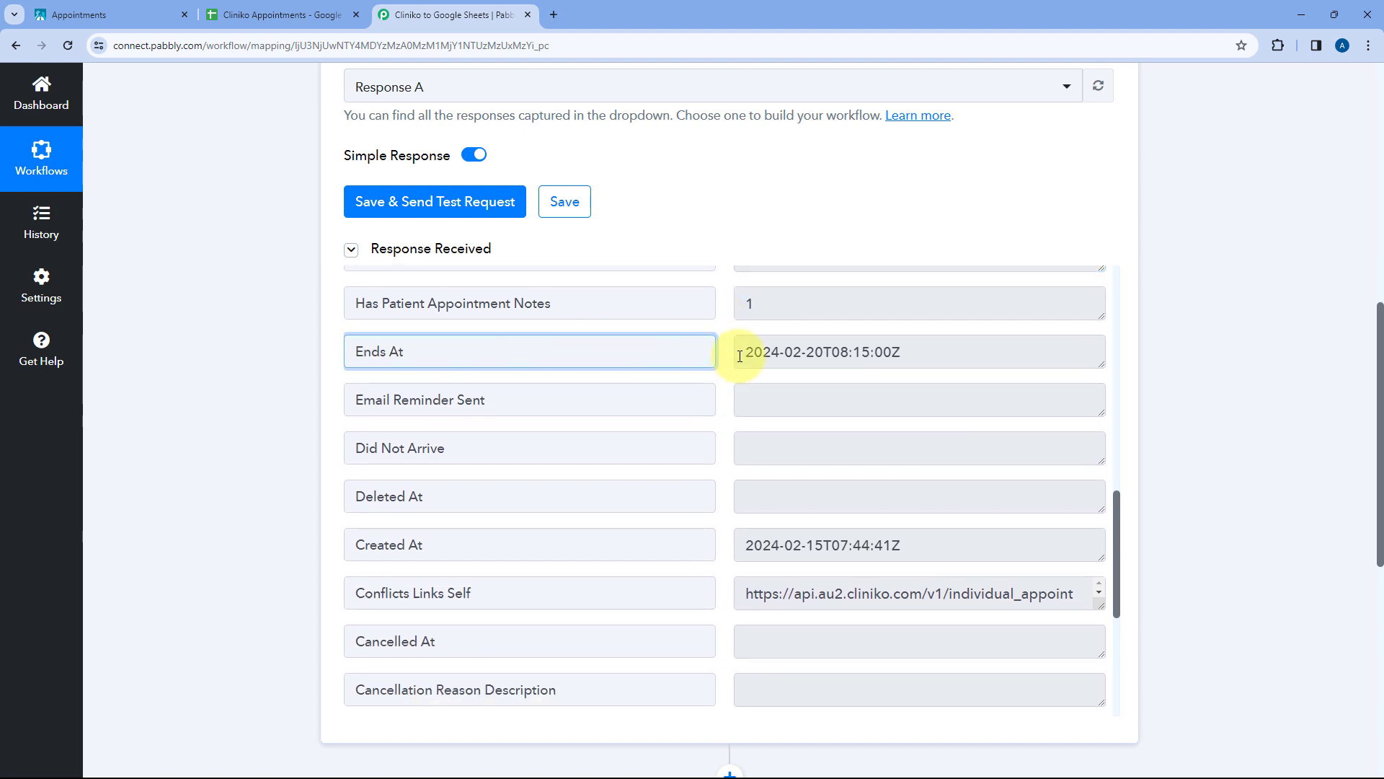
left_click_drag(740, 356, 896, 352)
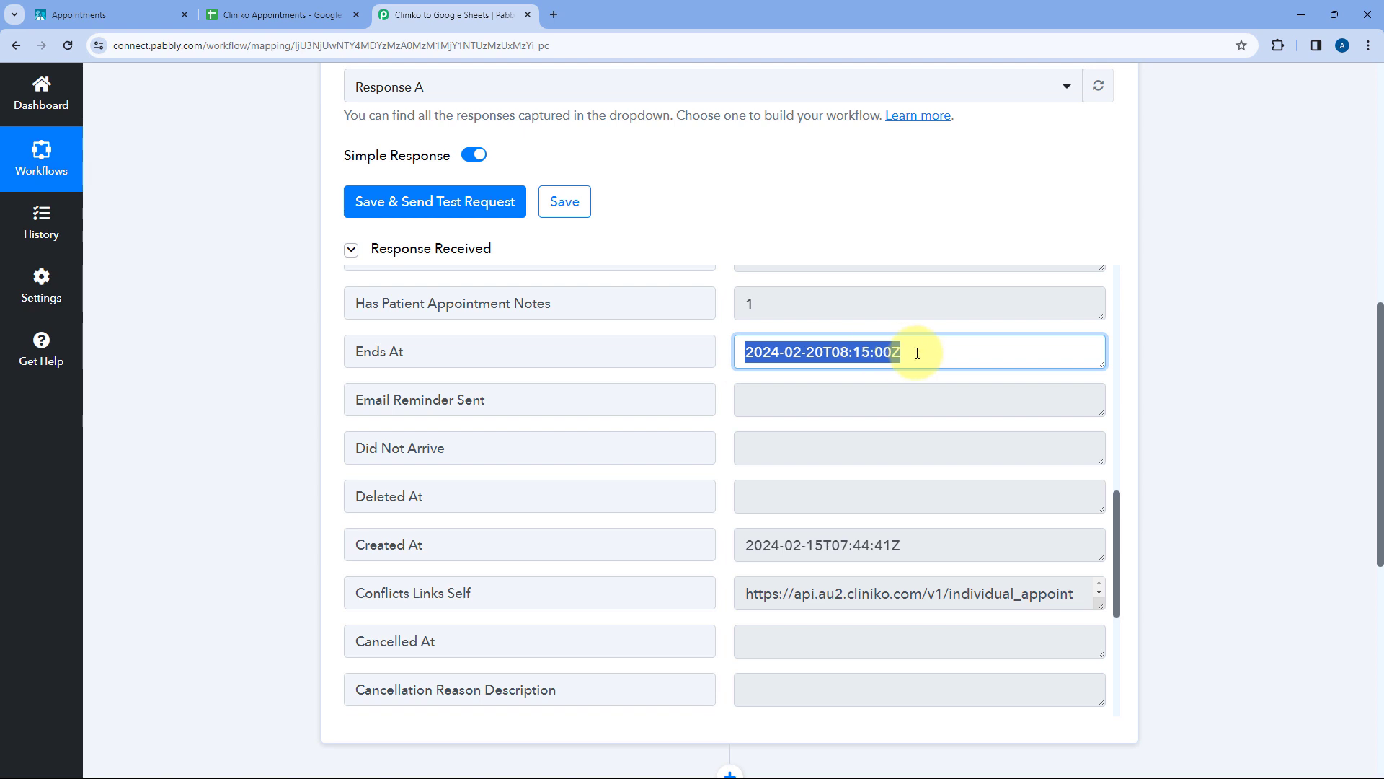
left_click(917, 353)
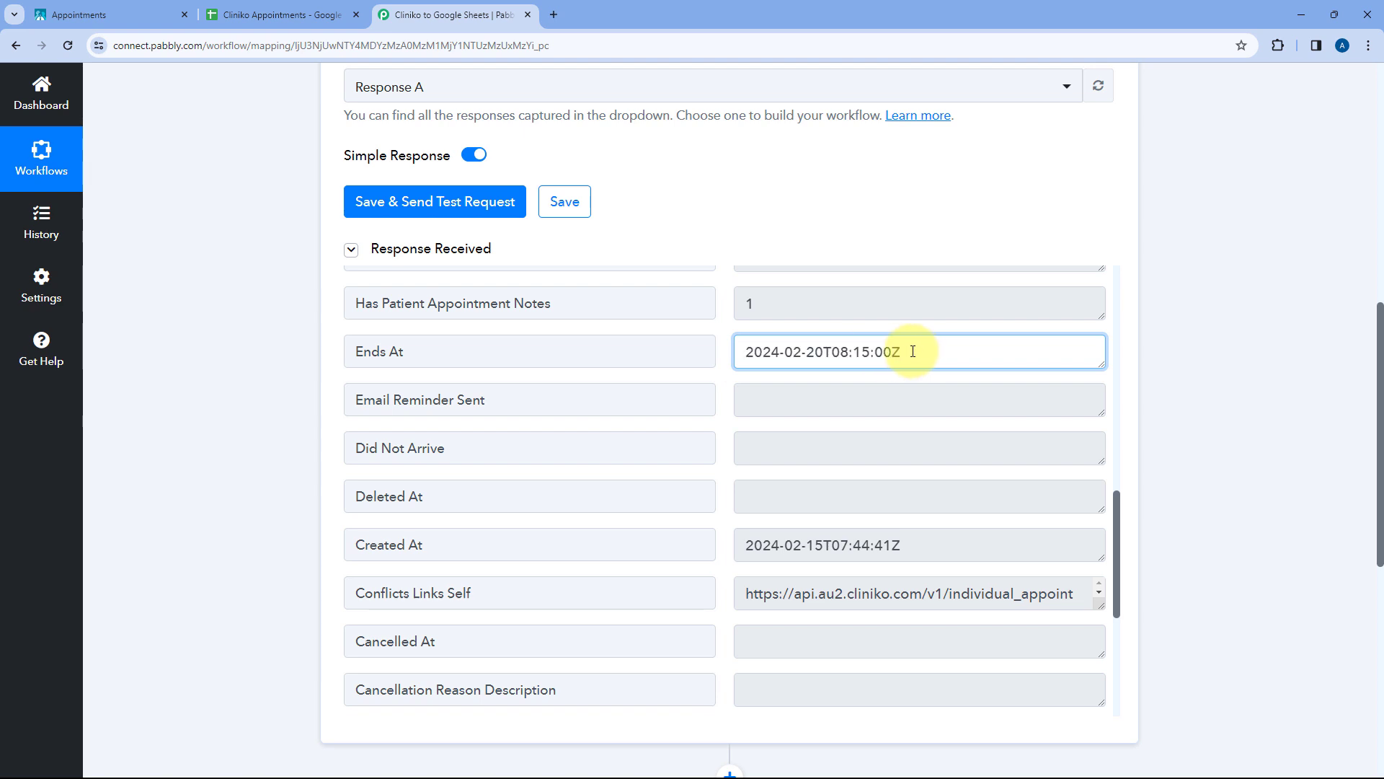
left_click_drag(914, 349, 726, 353)
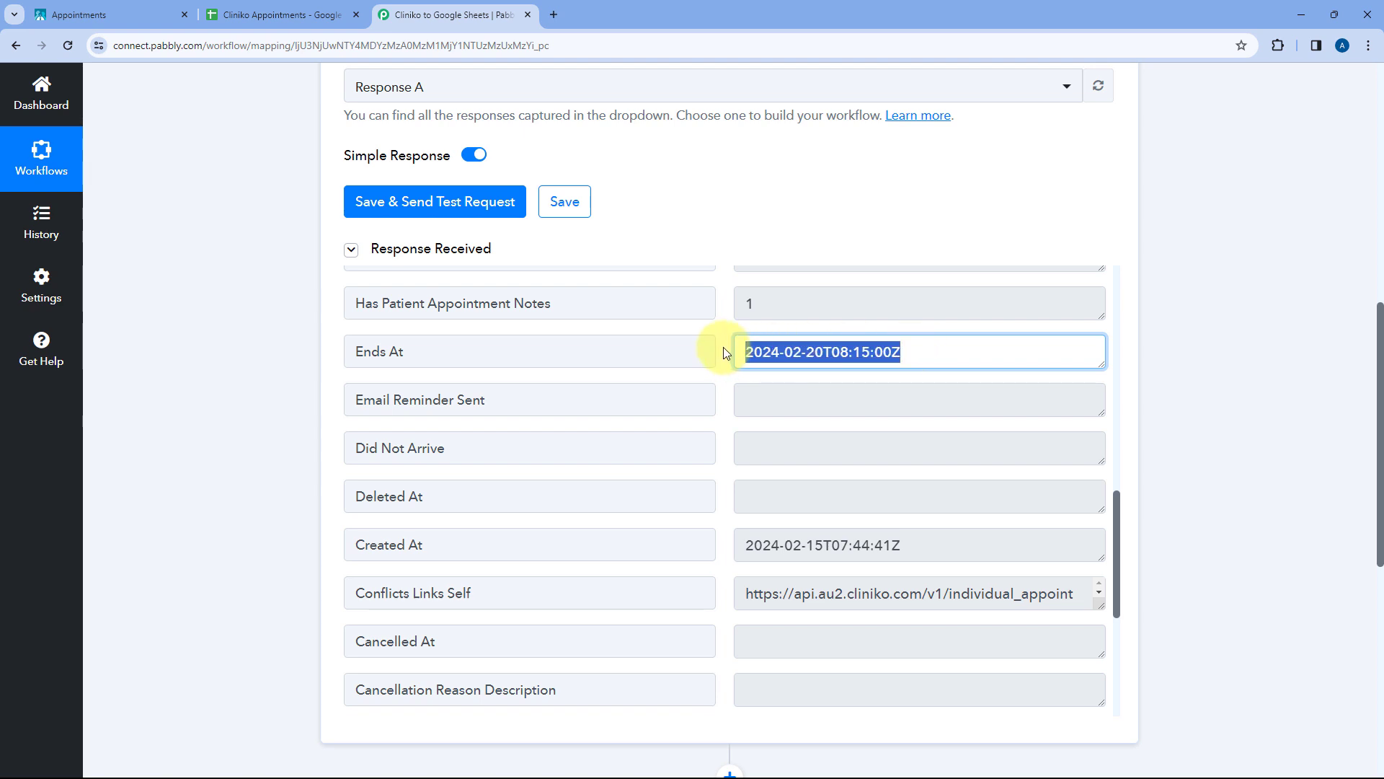
left_click(726, 353)
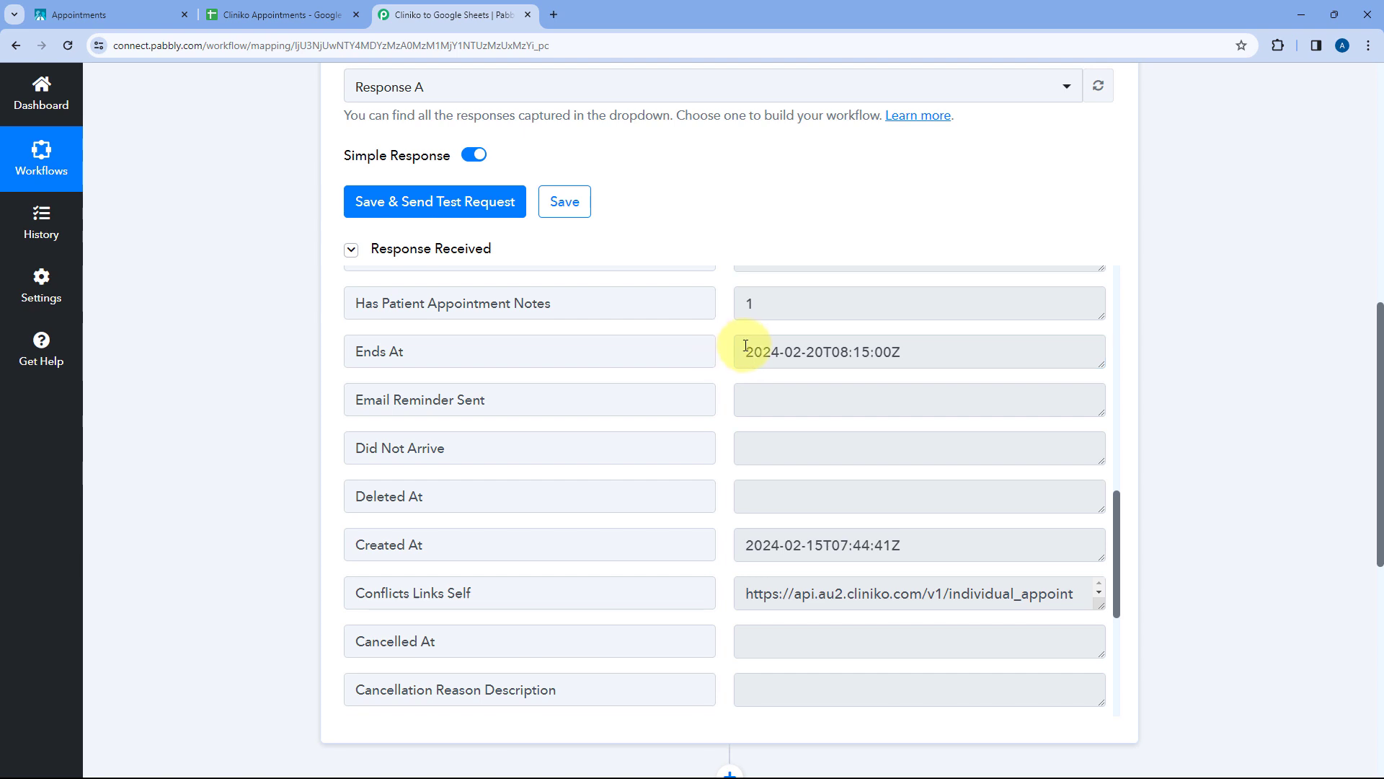
- Examine the complete Ends At timestamp and look through the remaining fields of the response received from Cliniko
left_click_drag(745, 347, 920, 350)
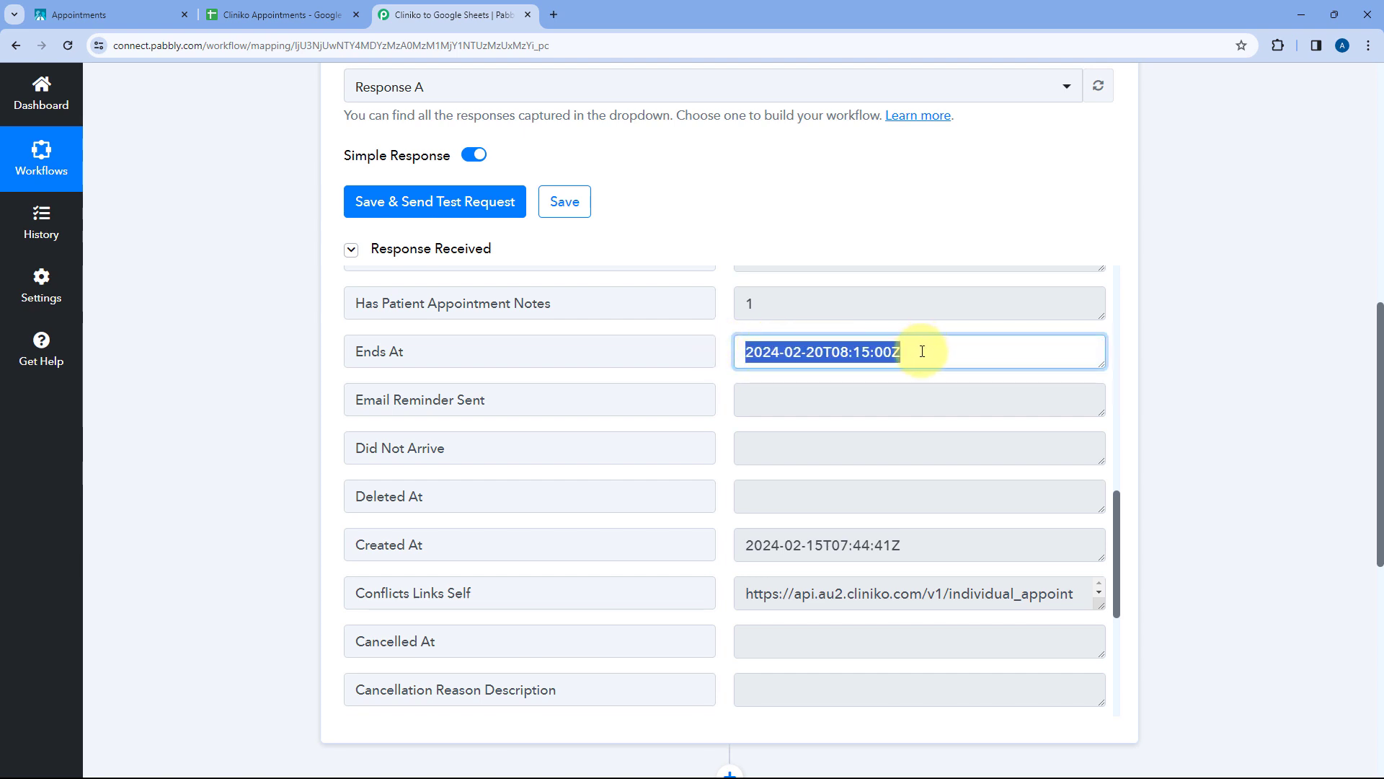
left_click(885, 351)
left_click(723, 353)
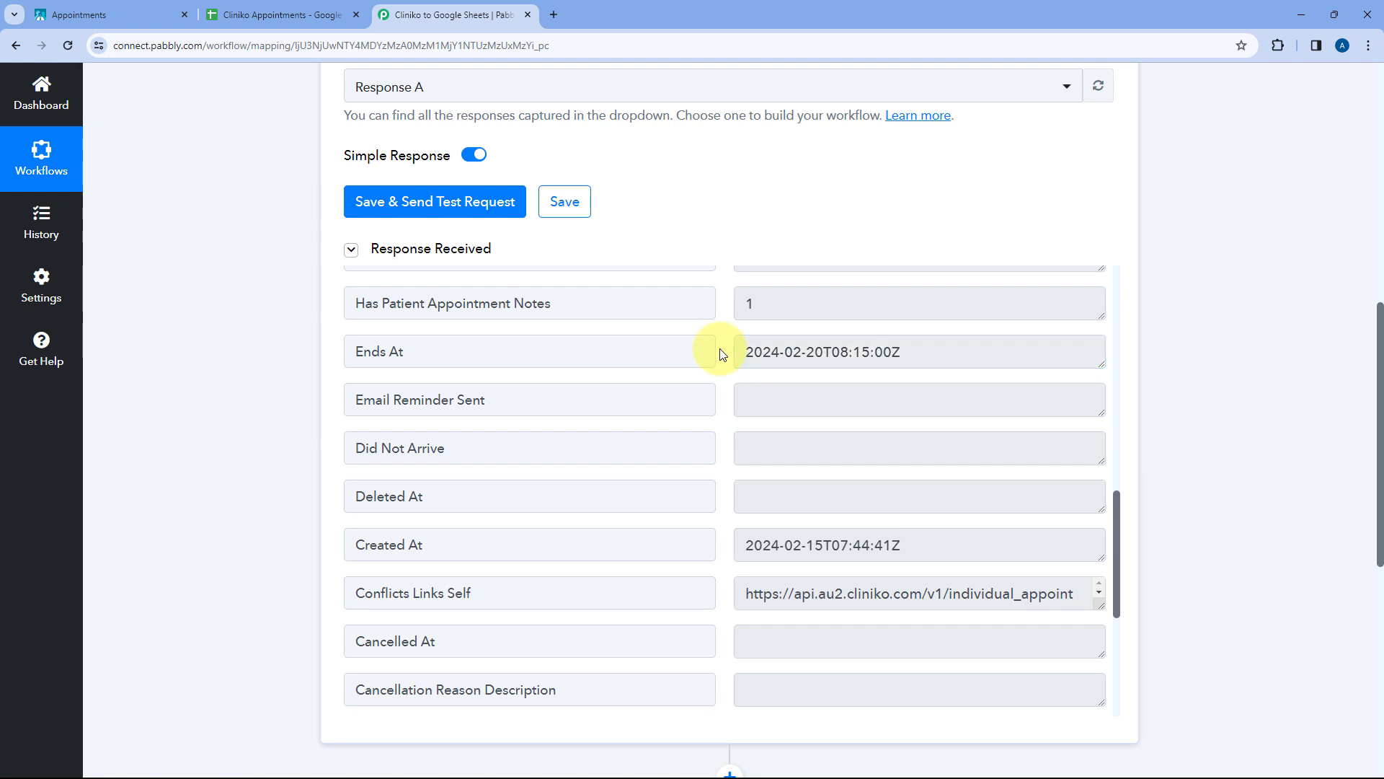
scroll(723, 353, "down", 5)
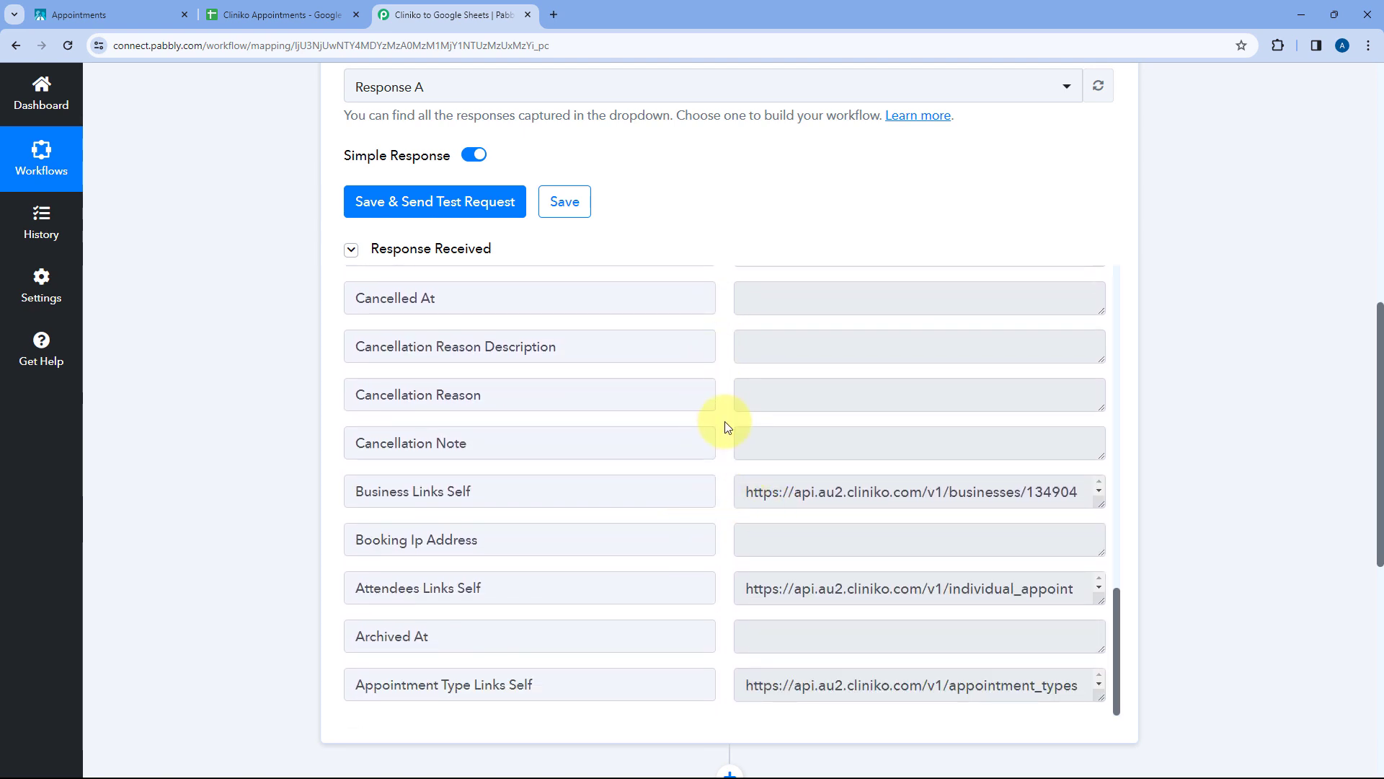
scroll(724, 423, "up", 5)
scroll(724, 426, "up", 8)
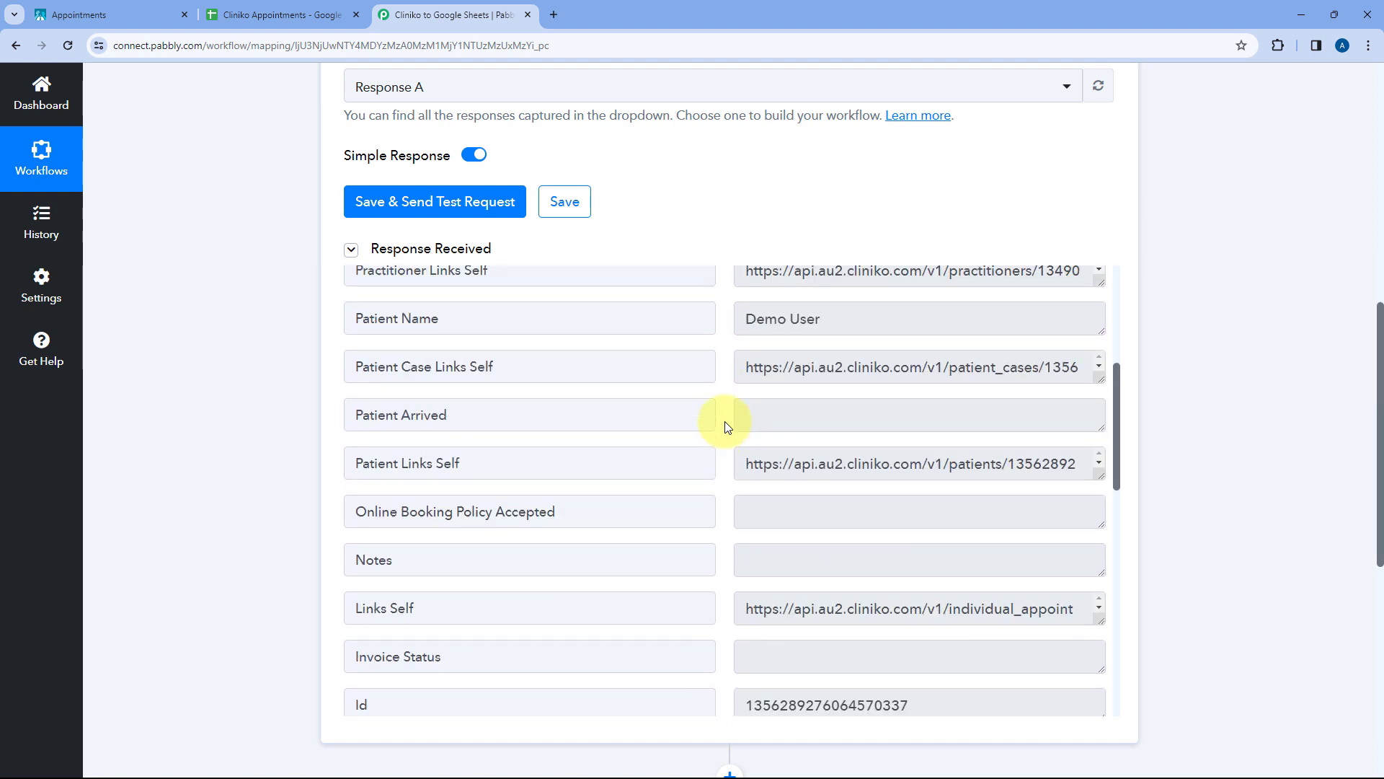
scroll(725, 422, "up", 3)
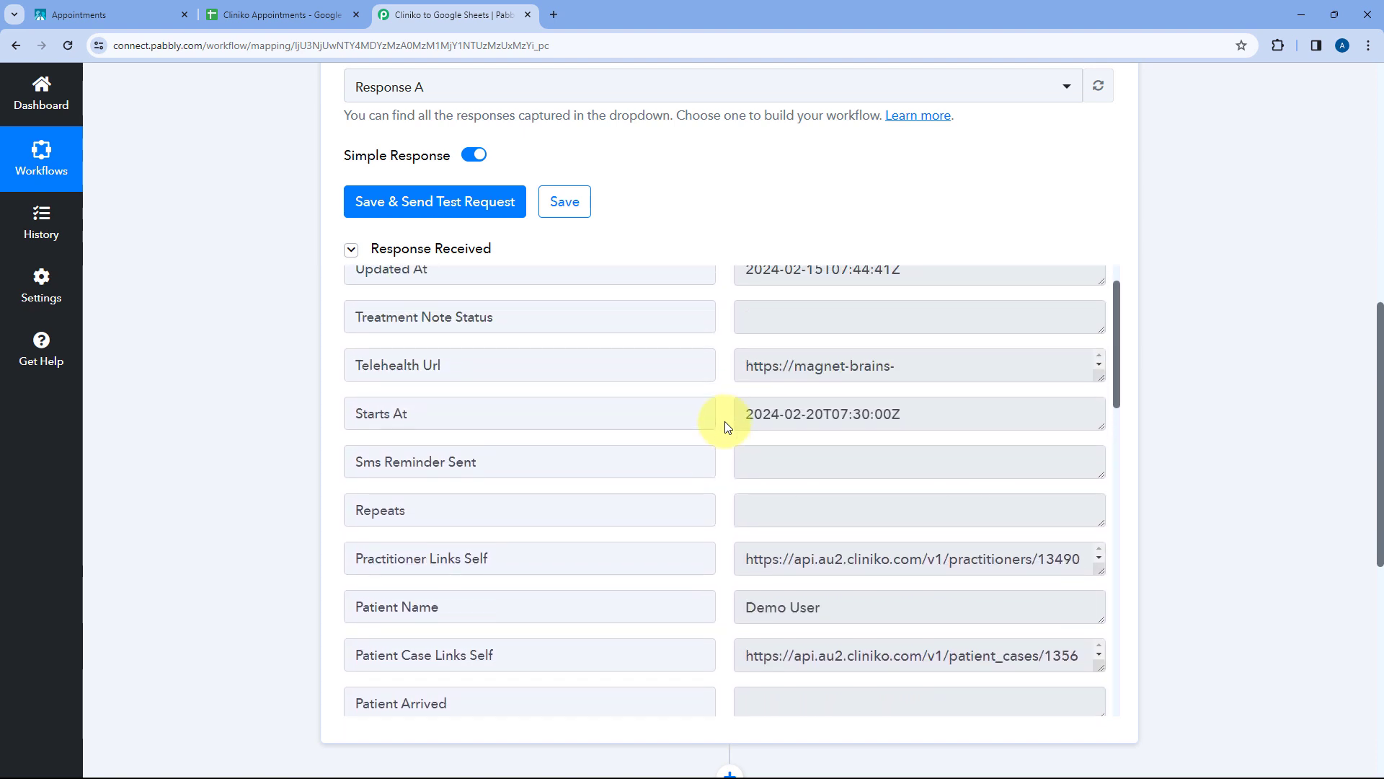
- Enlarge the Telehealth Url value in the received response and examine the complete appointment link
left_click_drag(442, 420, 350, 421)
left_click(958, 417)
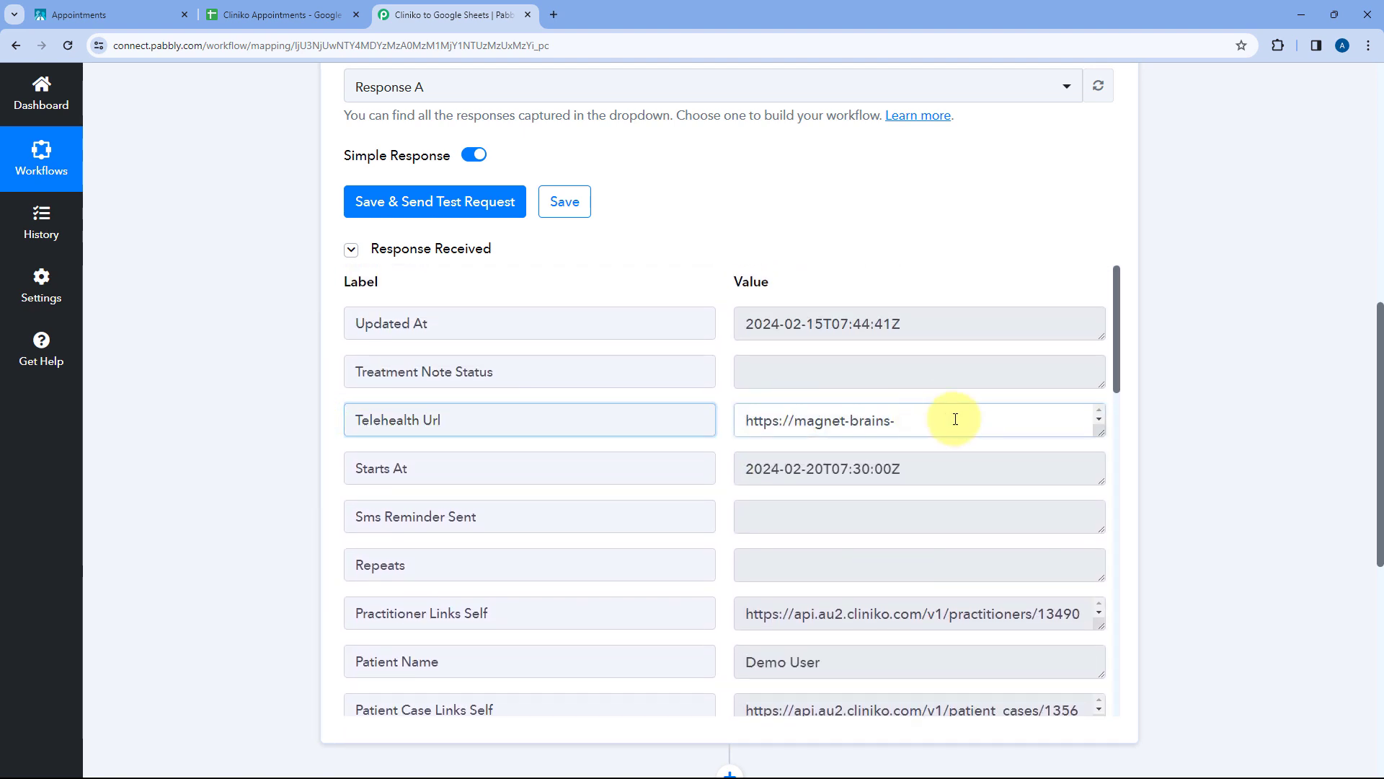
left_click_drag(1101, 433, 1111, 513)
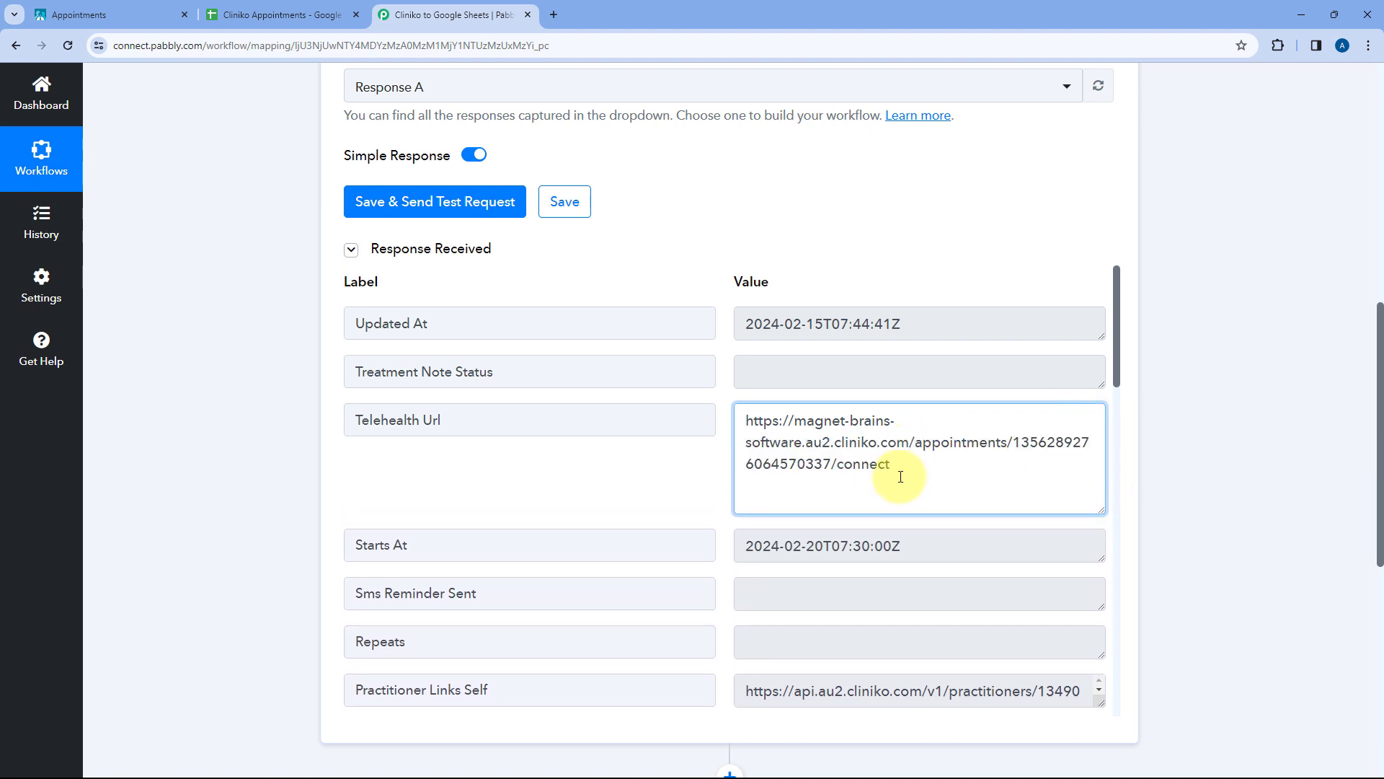
left_click_drag(894, 469, 725, 418)
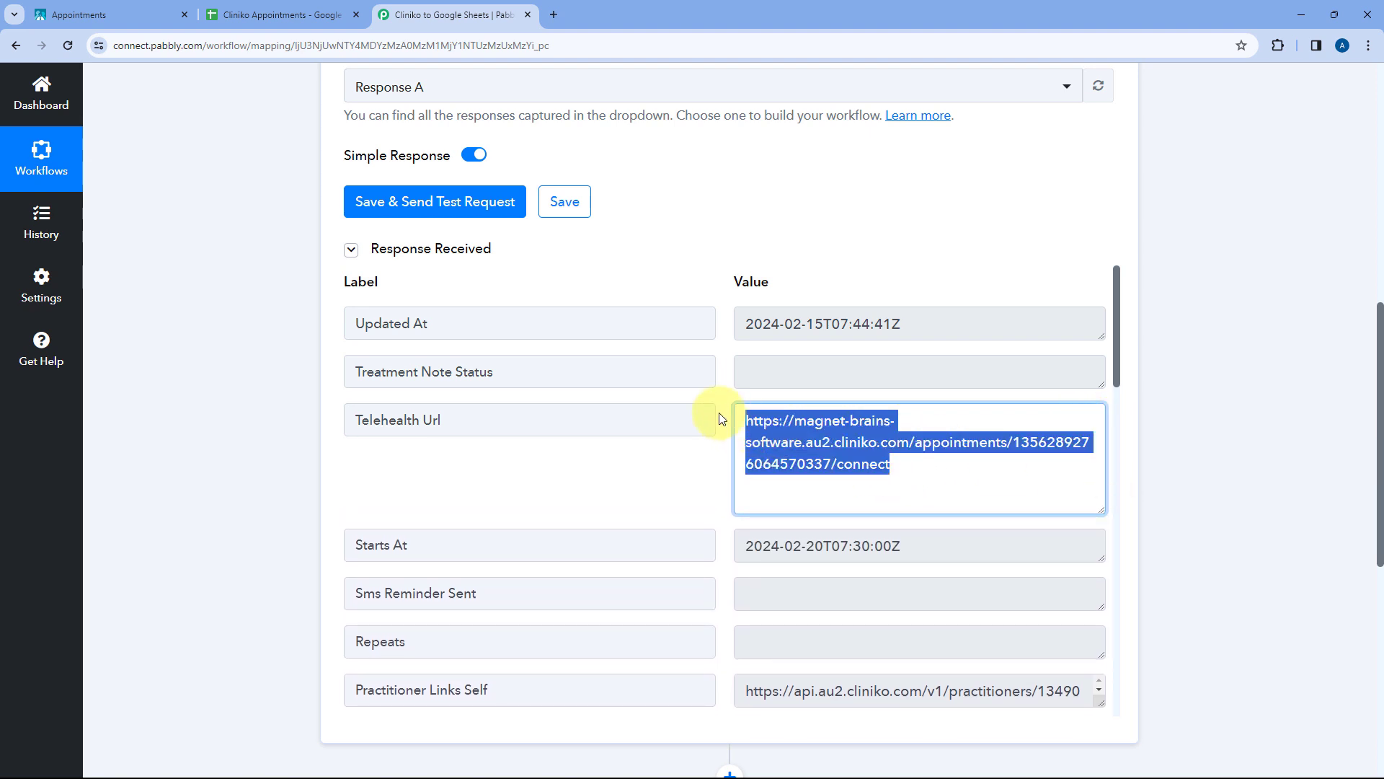
left_click(725, 419)
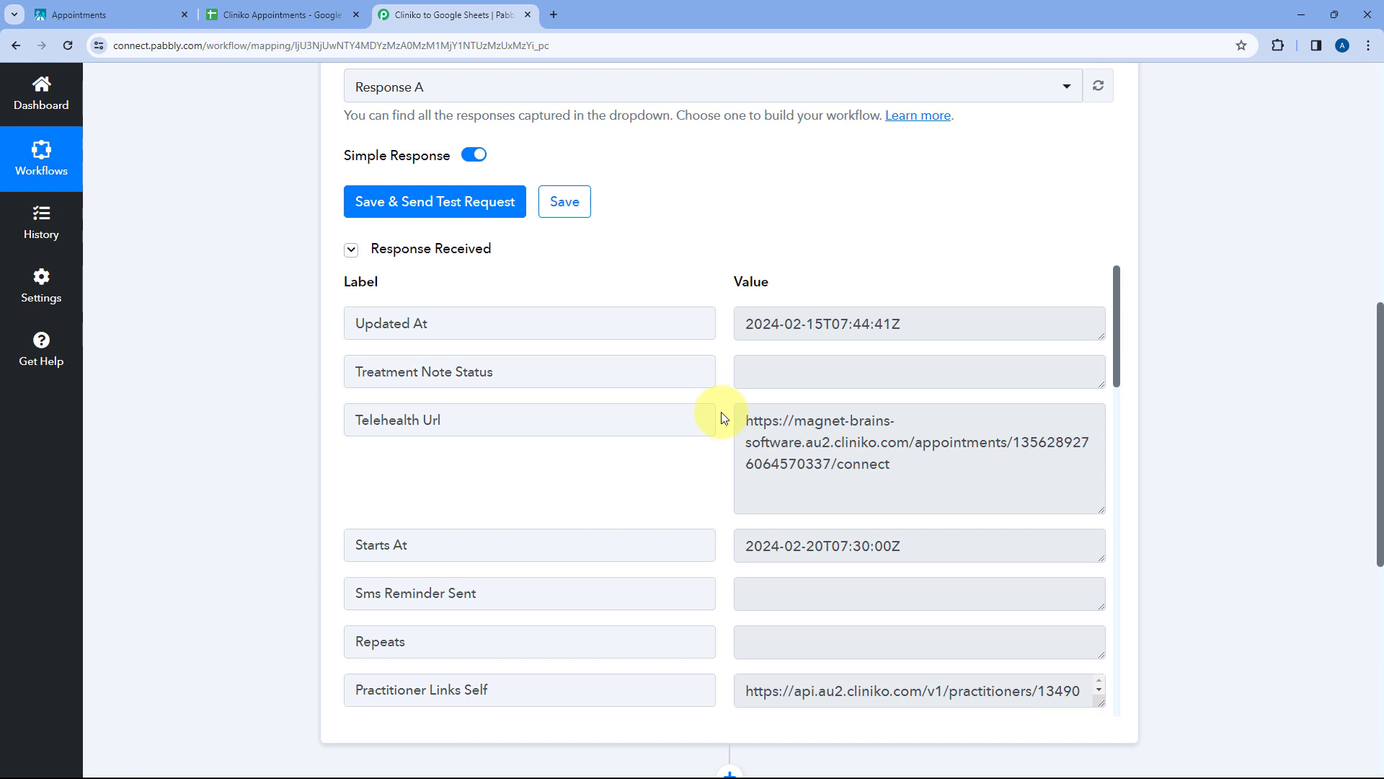
- Compare the patient fields in the received response with the column headers of the Cliniko Appointments sheet in Google Sheets
scroll(724, 418, "down", 1)
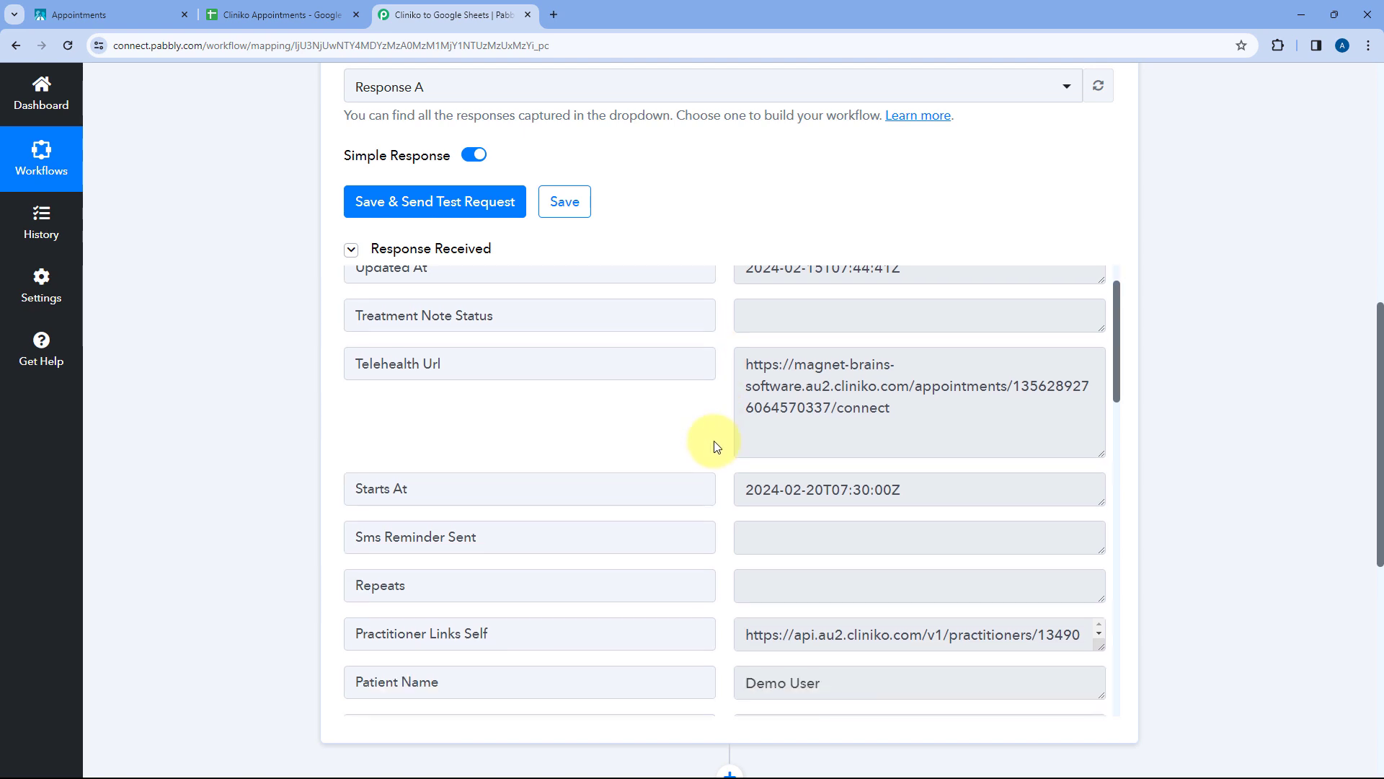
scroll(726, 429, "down", 5)
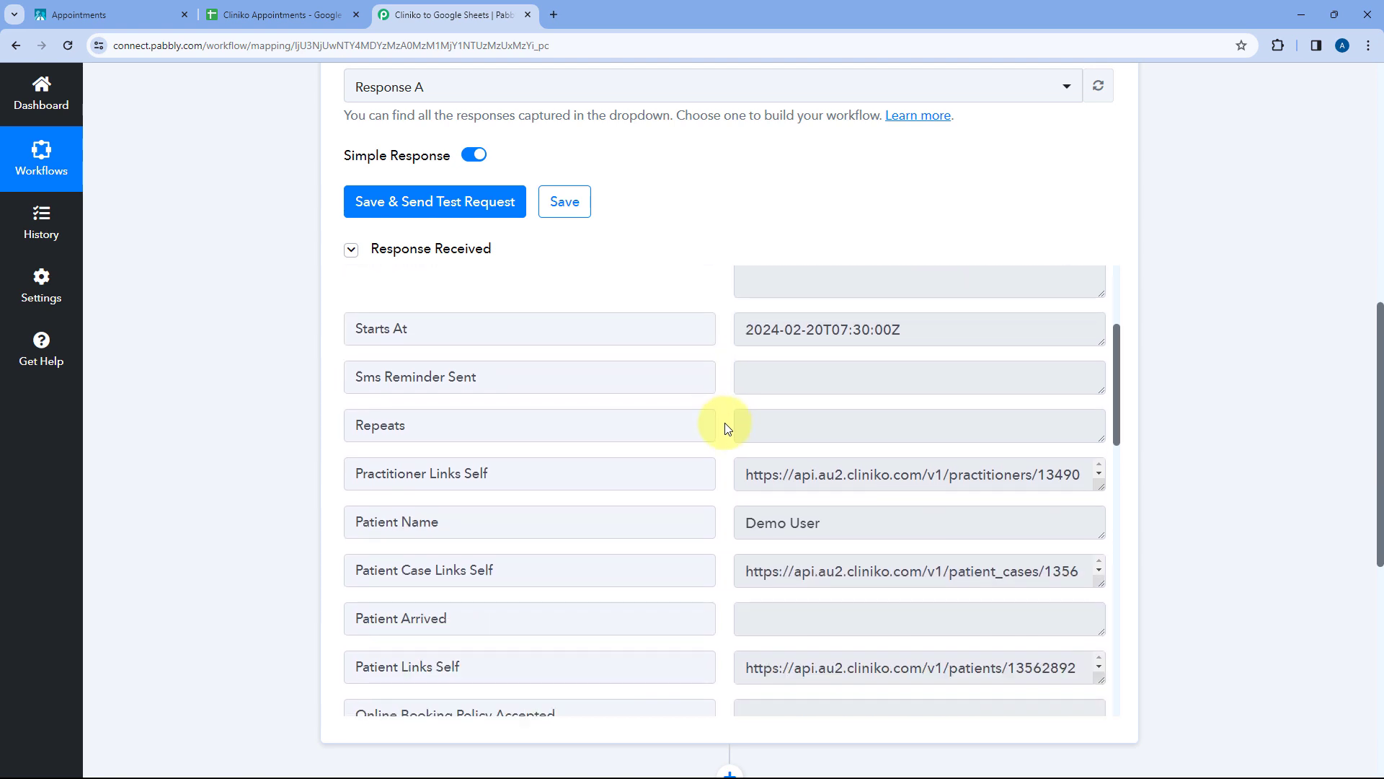
scroll(839, 346, "up", 2)
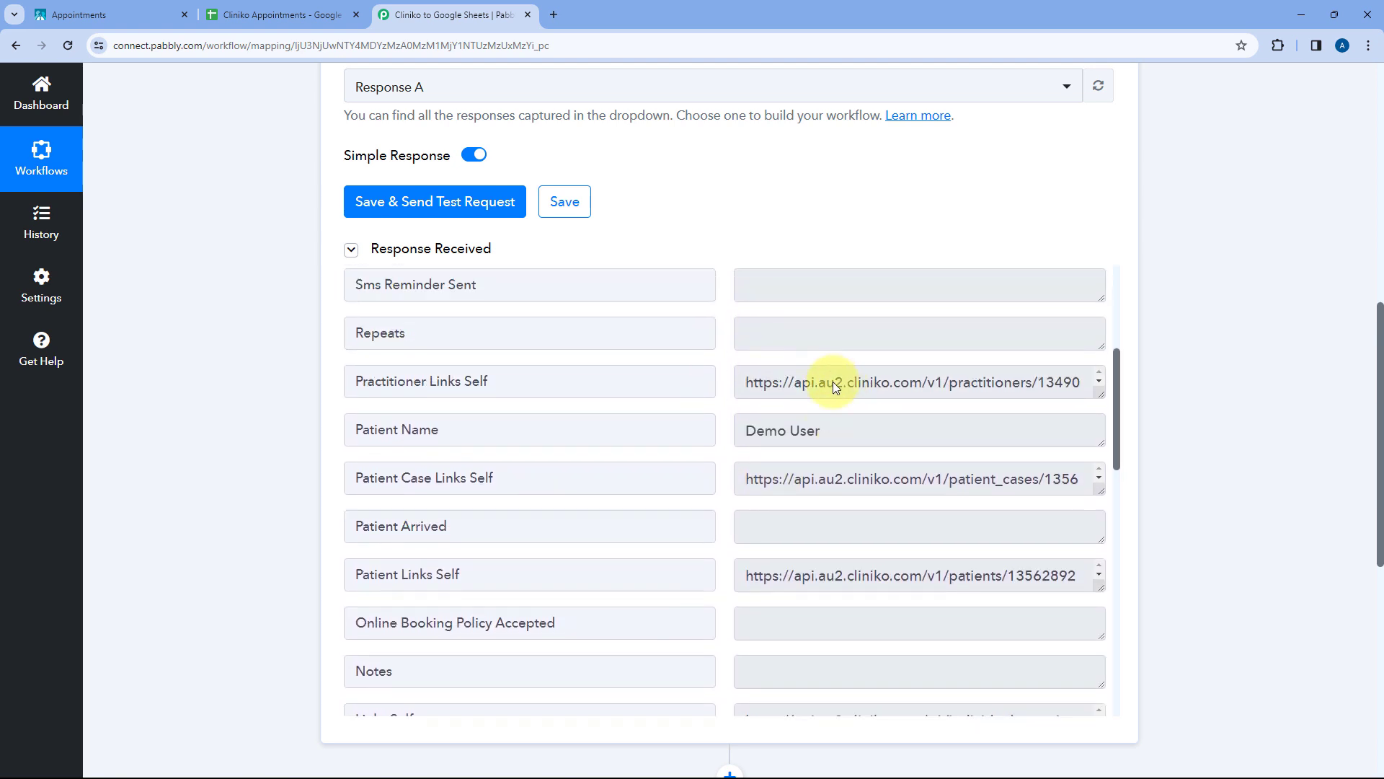
left_click_drag(841, 451, 729, 451)
left_click(724, 457)
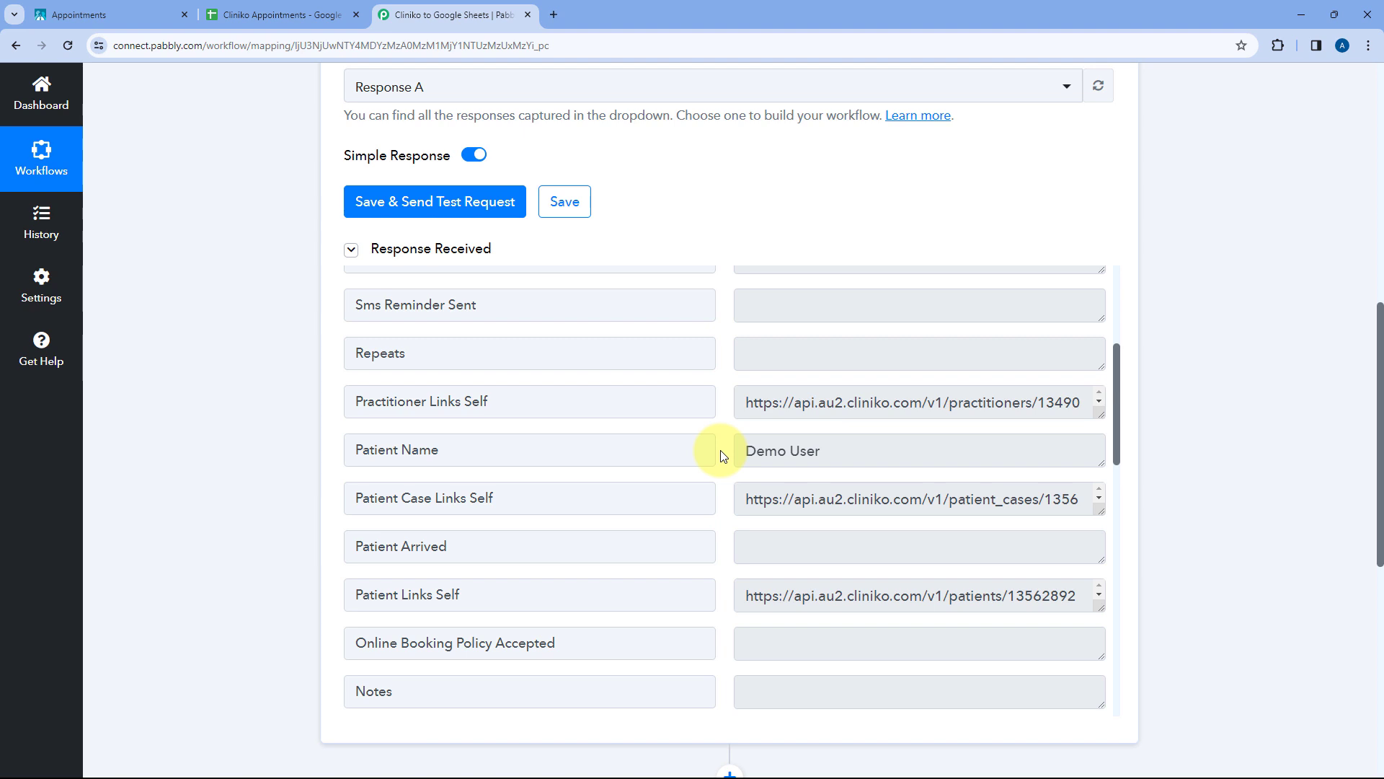
left_click(261, 13)
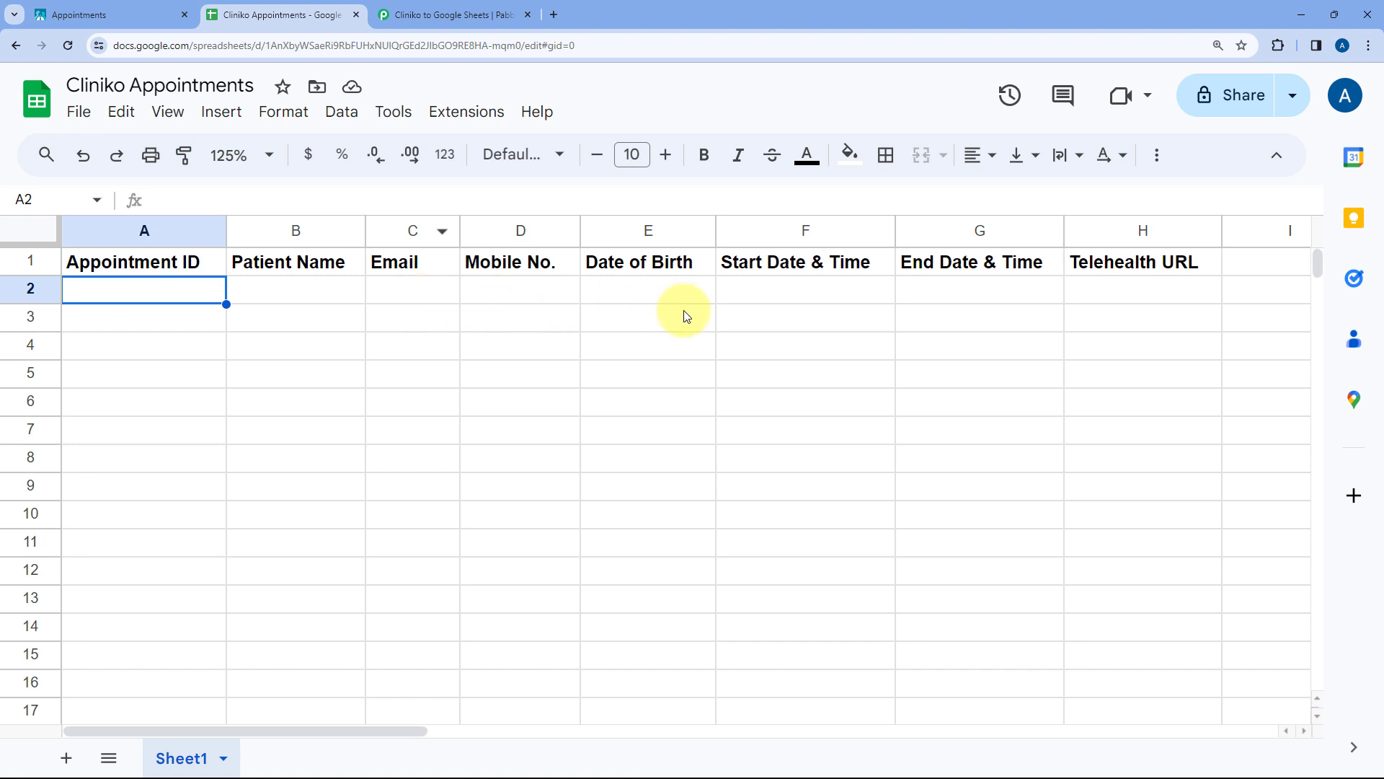
left_click(461, 7)
- Read the Cliniko trigger's important note about which action event retrieves a patient's details
scroll(634, 195, "up", 3)
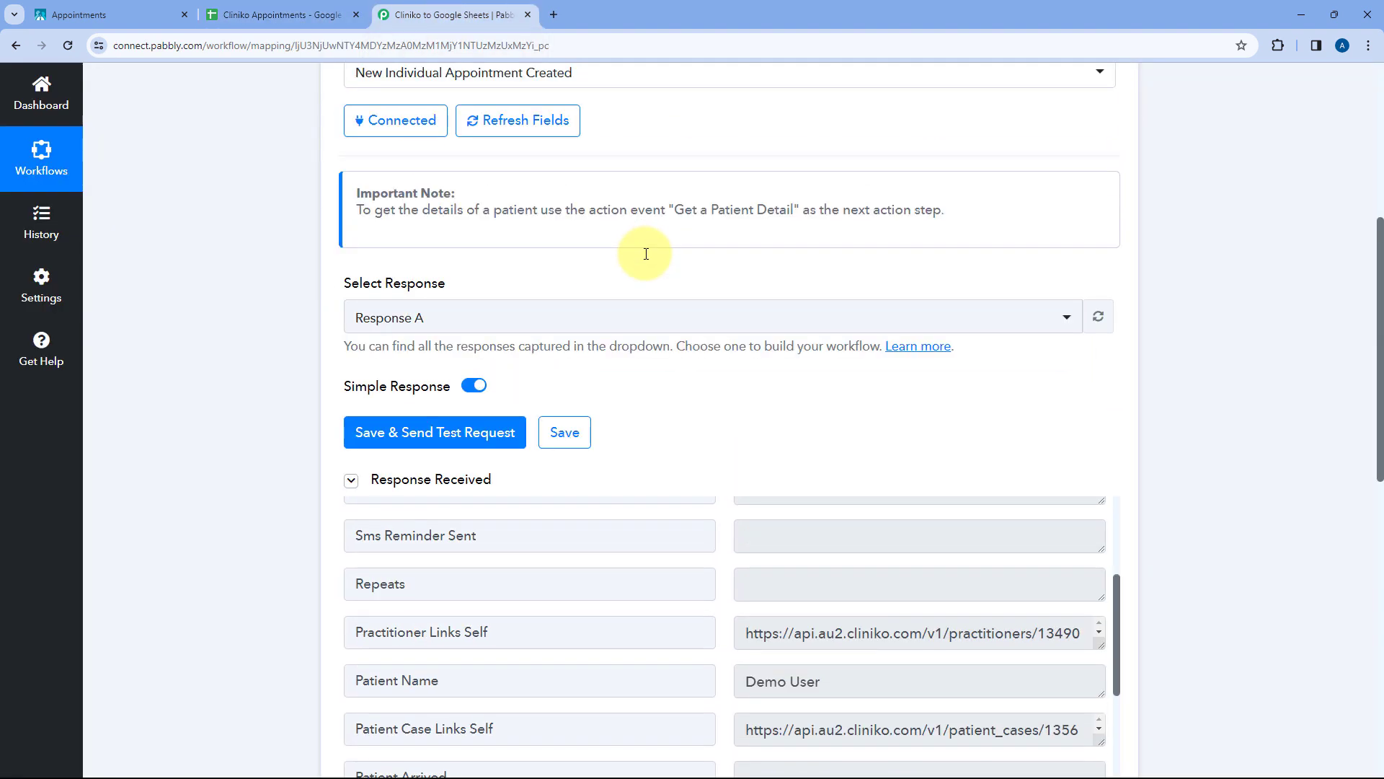
scroll(643, 247, "down", 2)
scroll(646, 277, "up", 3)
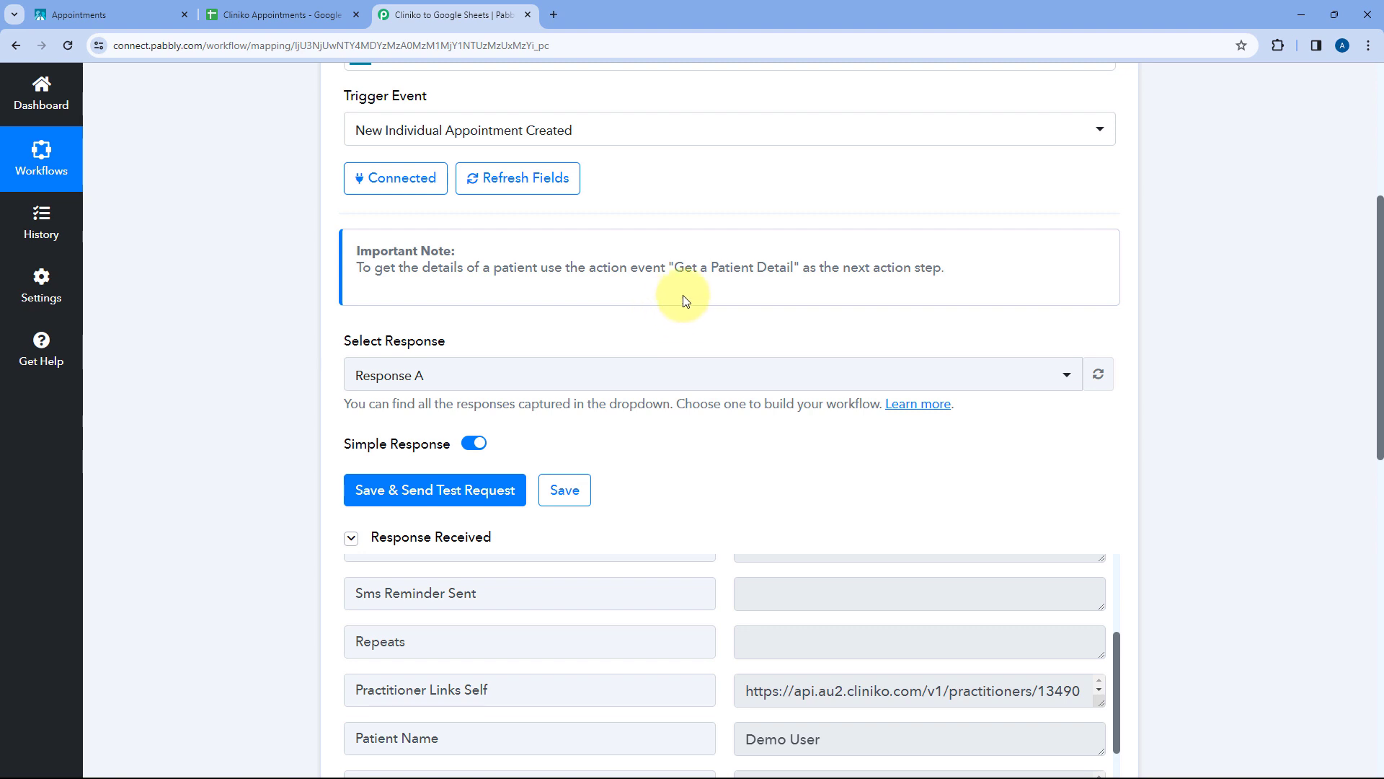
left_click_drag(674, 267, 793, 267)
left_click(713, 331)
scroll(631, 332, "down", 1)
scroll(634, 329, "down", 4)
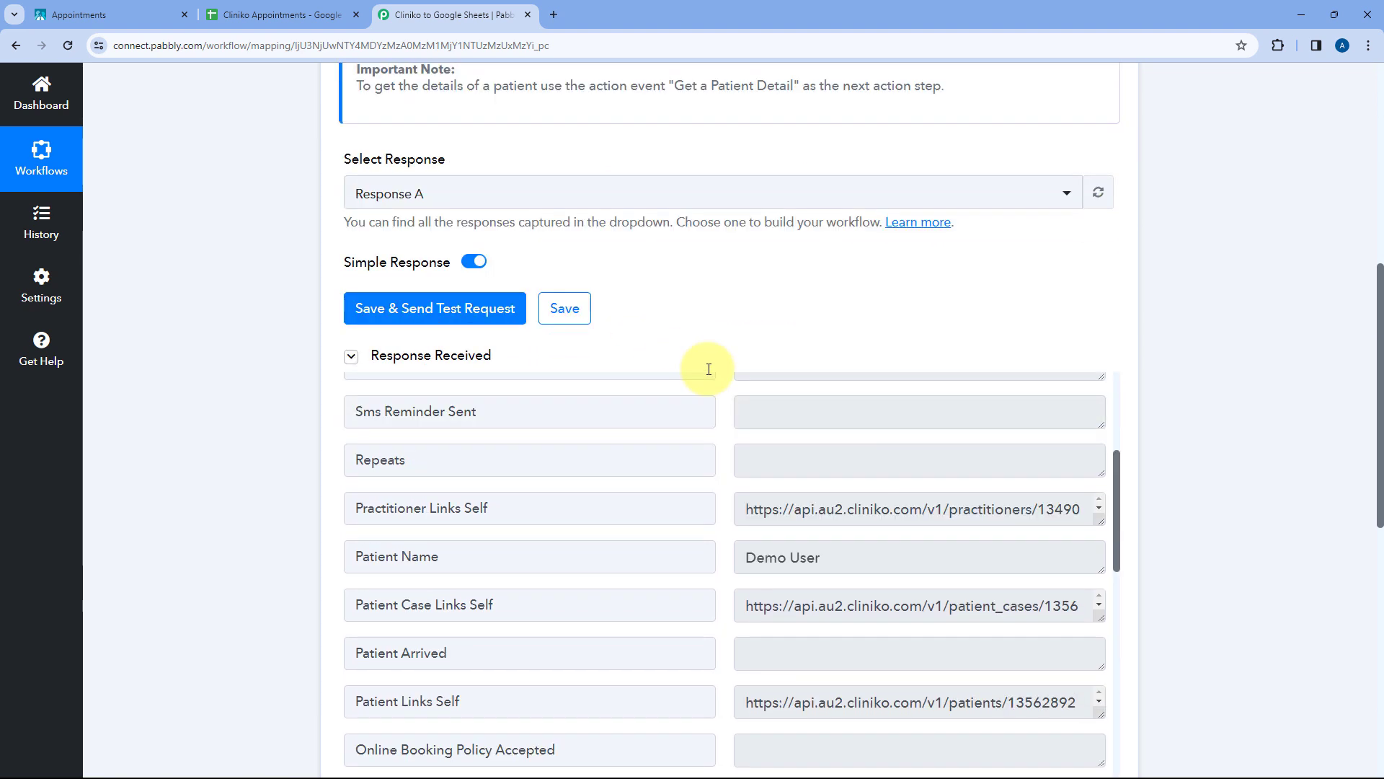
scroll(713, 348, "up", 2)
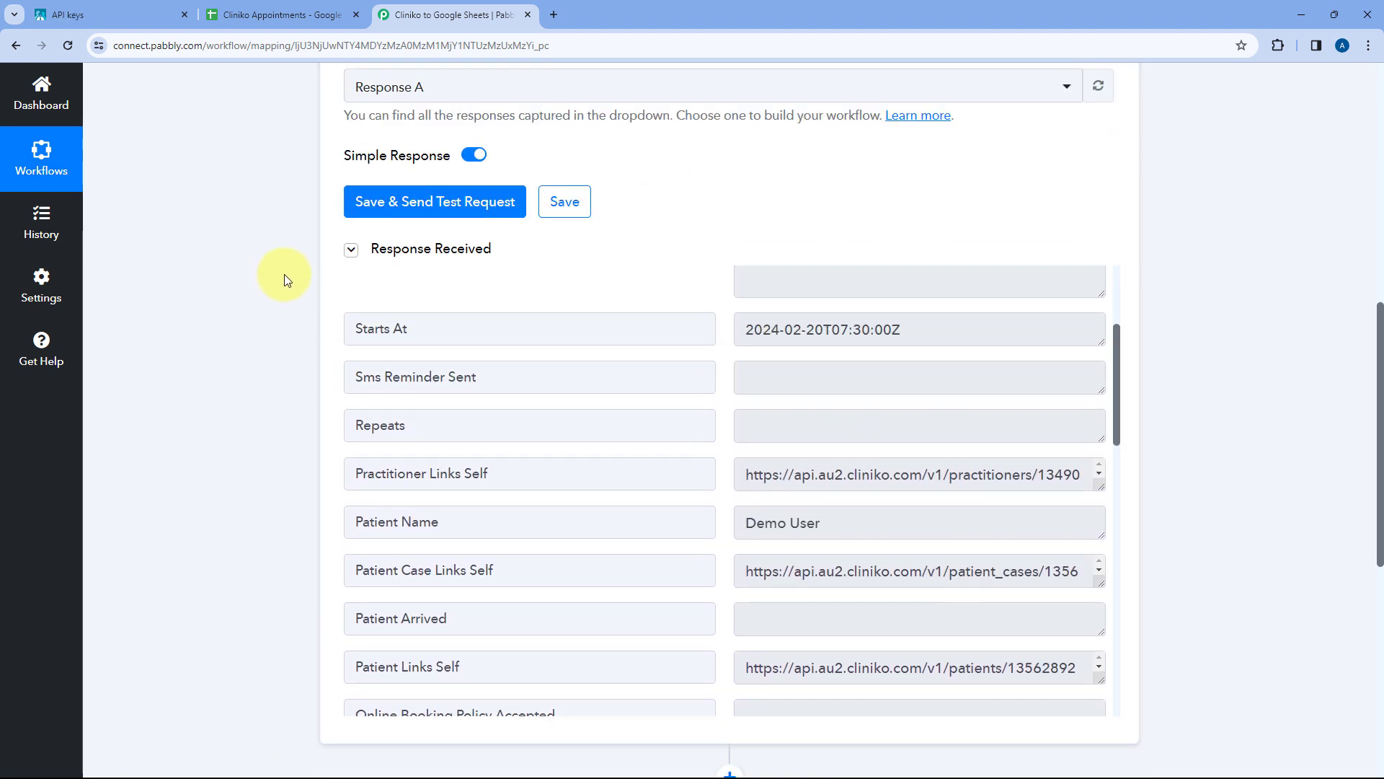
- Search for Cliniko in the workflow's second step and choose it as the action app
scroll(284, 274, "down", 5)
scroll(284, 274, "down", 2)
left_click(658, 278)
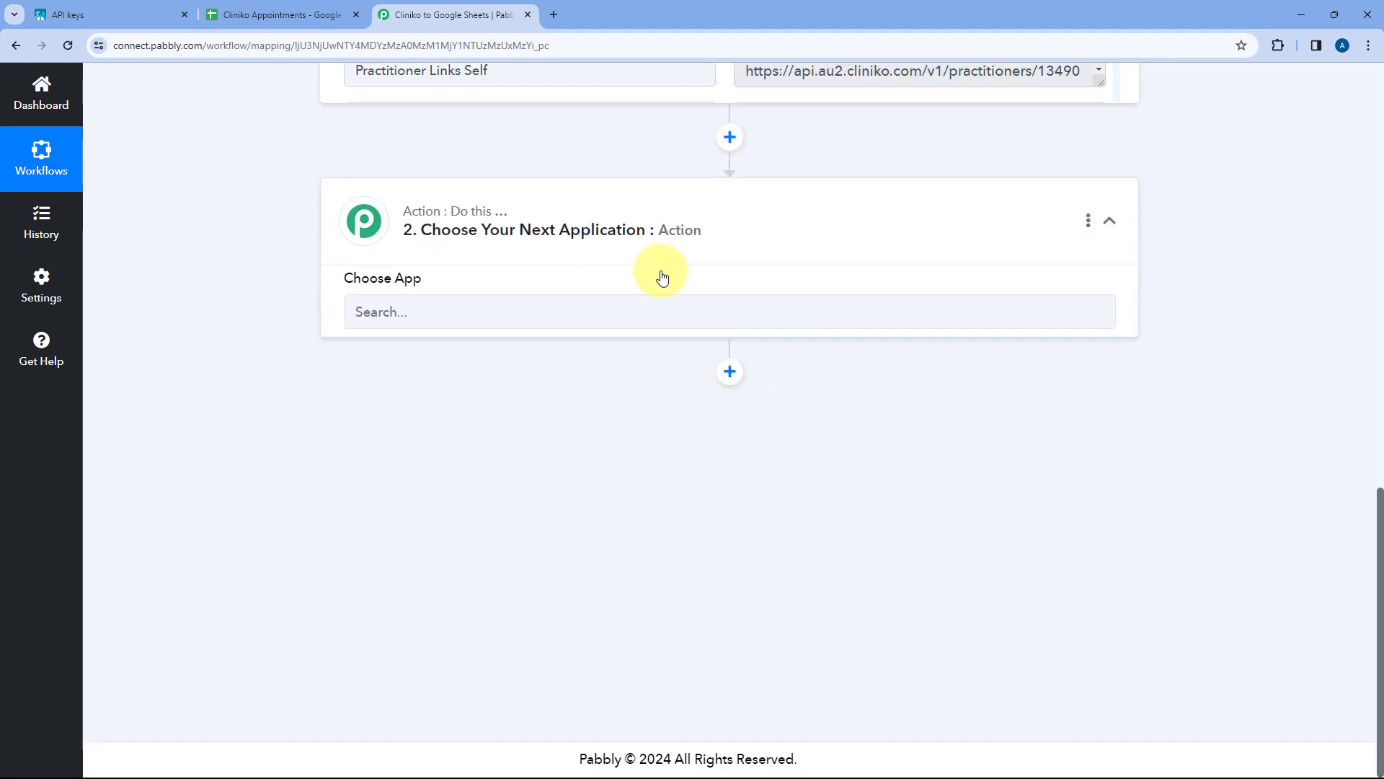
scroll(649, 280, "down", 3)
scroll(649, 280, "up", 3)
left_click(515, 371)
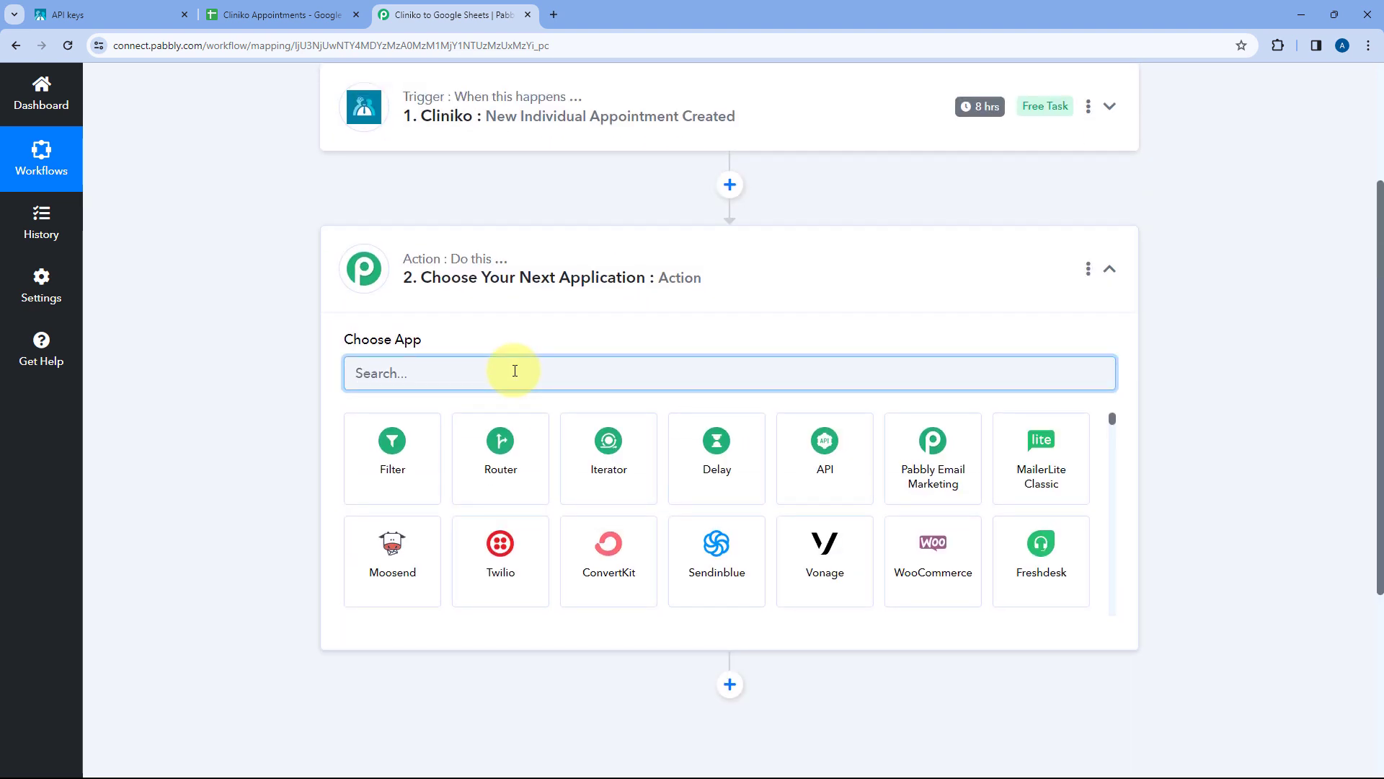
type("Cli")
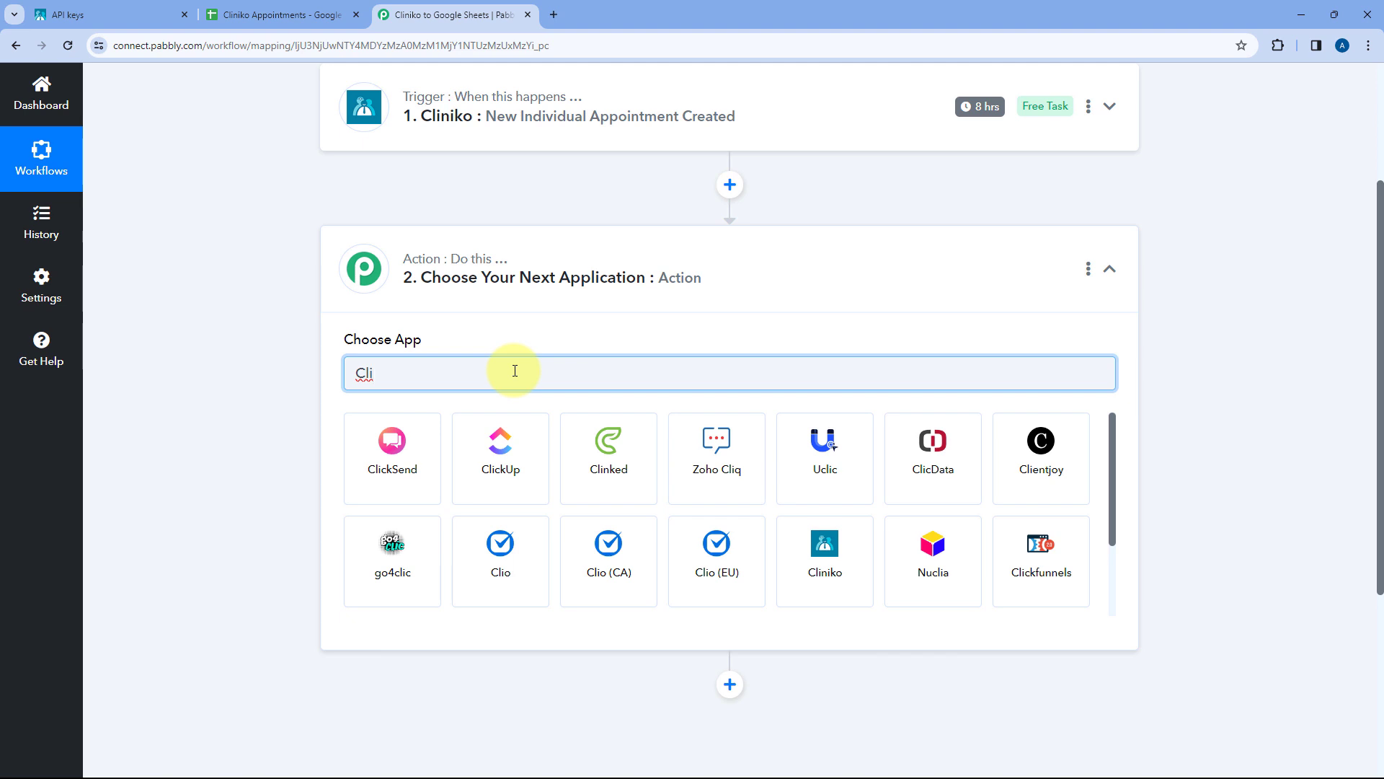
type("n")
left_click(519, 435)
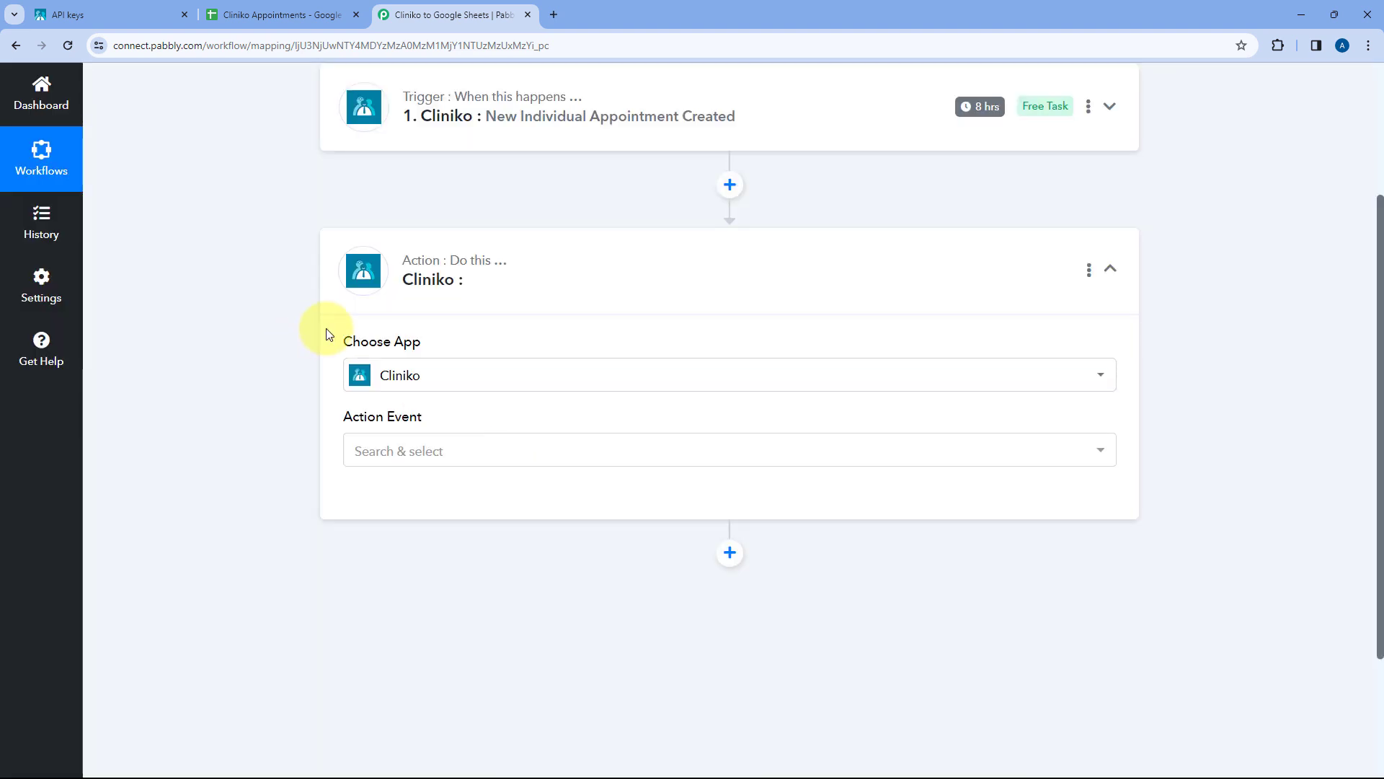
- Set the action event to Get a Patient Details and connect it through the existing Cliniko #2 connection
scroll(334, 321, "down", 1)
left_click(457, 375)
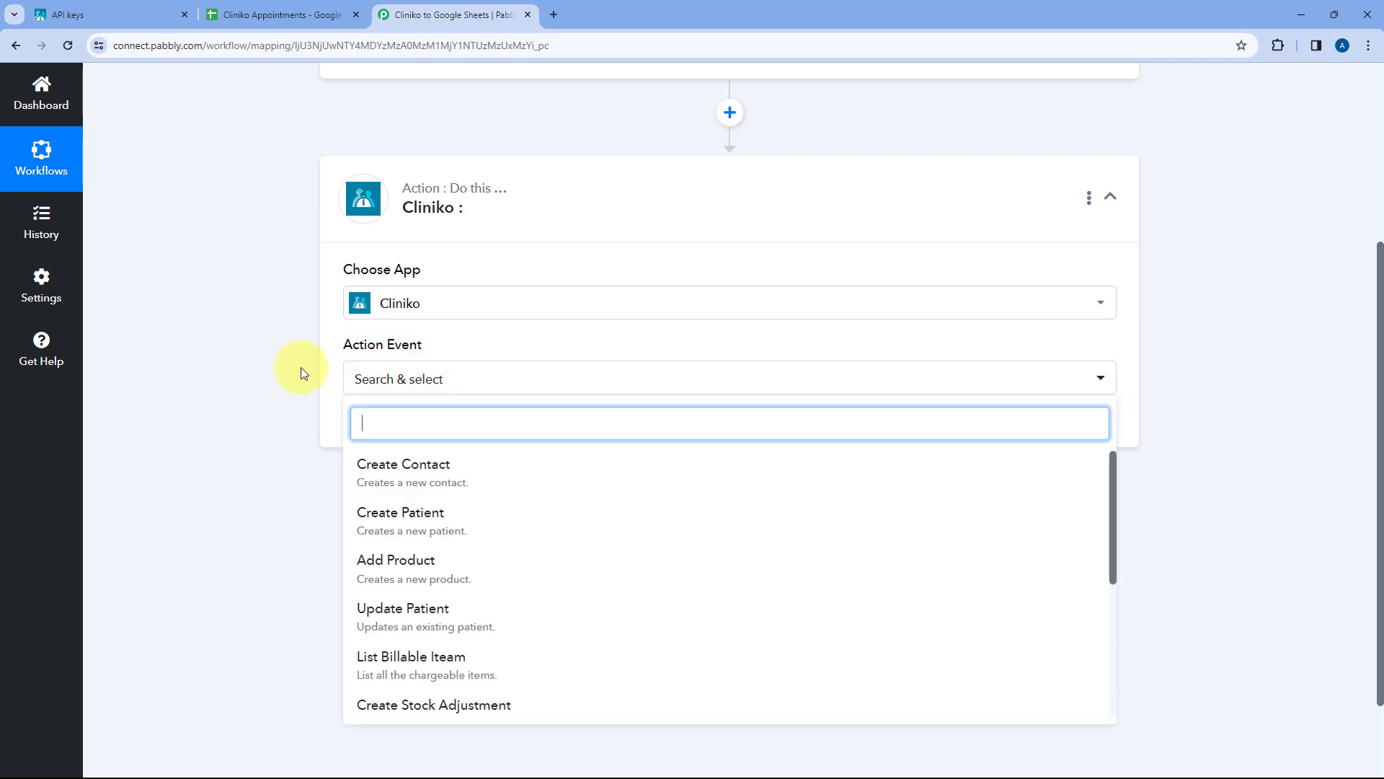
scroll(299, 369, "down", 1)
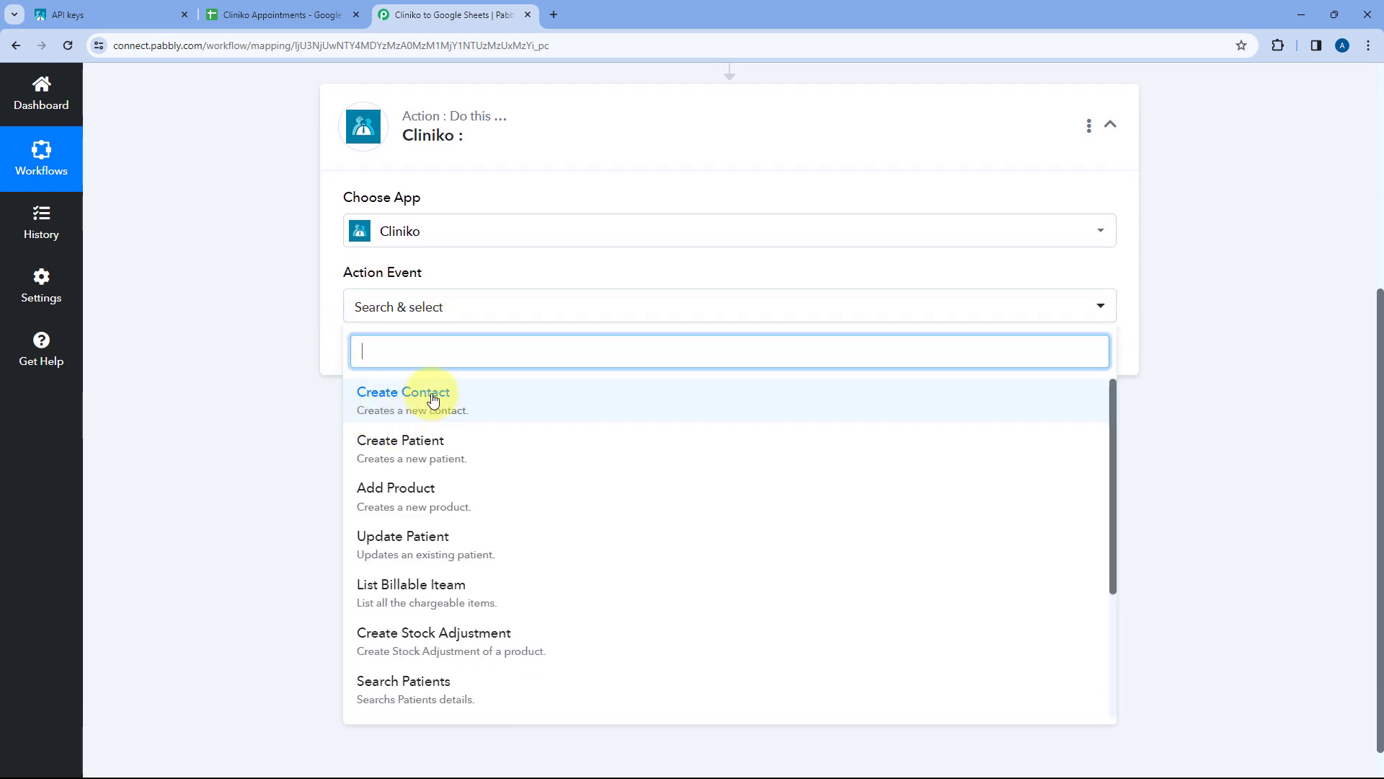
scroll(432, 418, "down", 5)
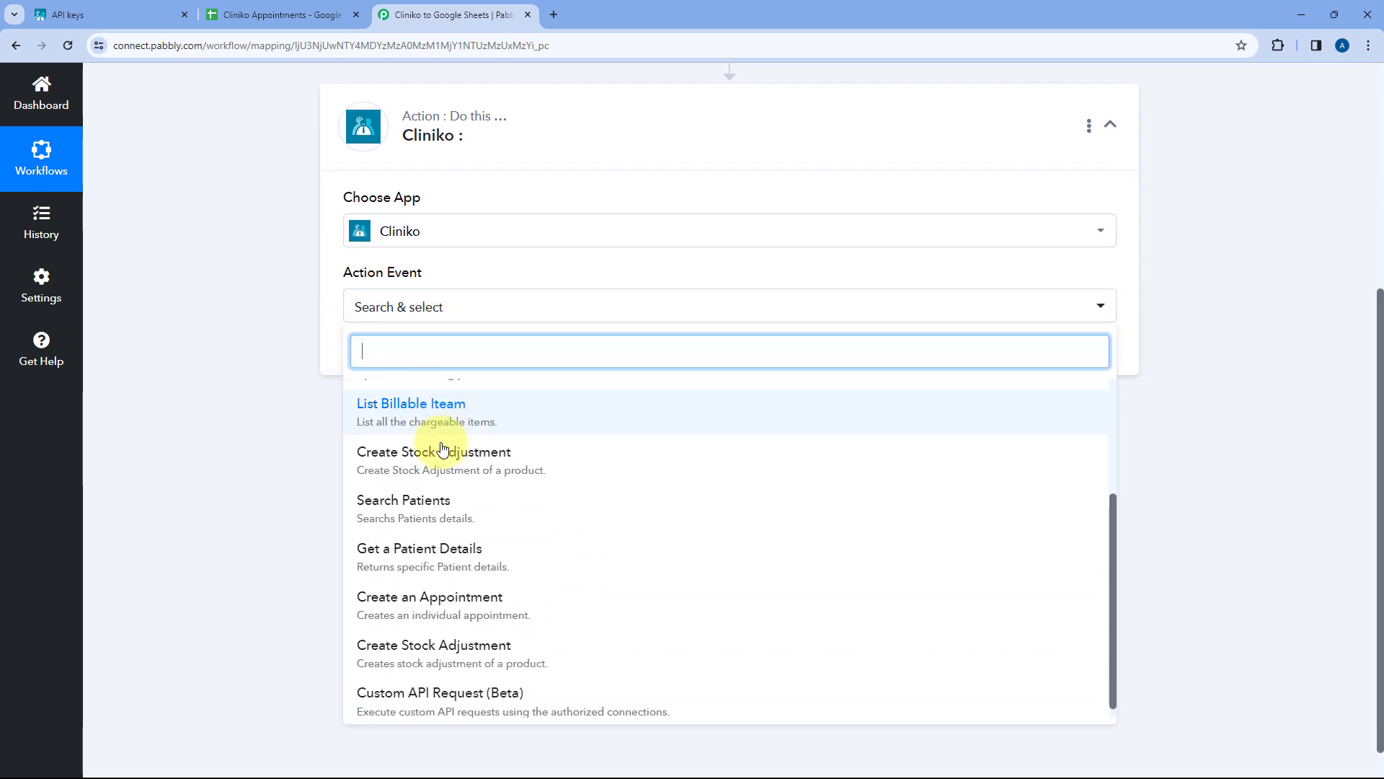
left_click(435, 544)
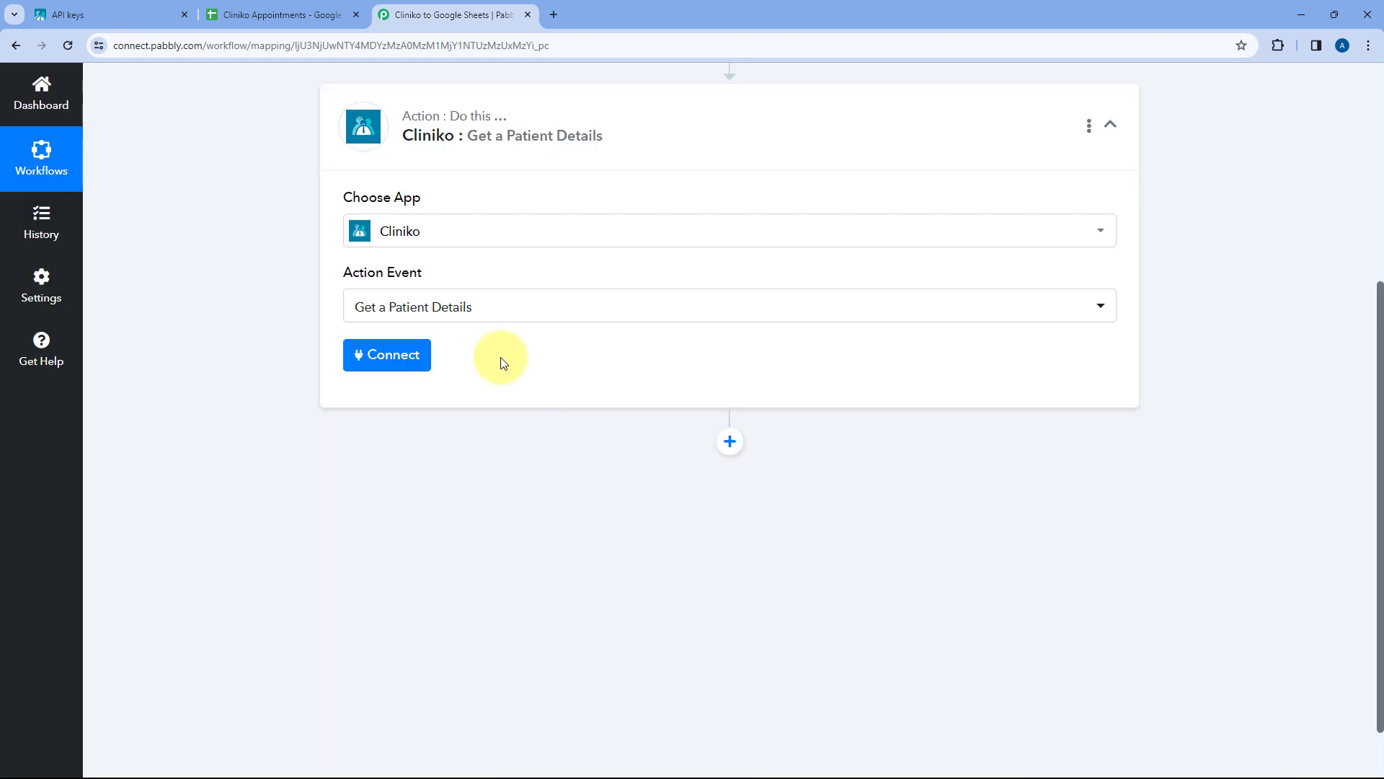
left_click(392, 353)
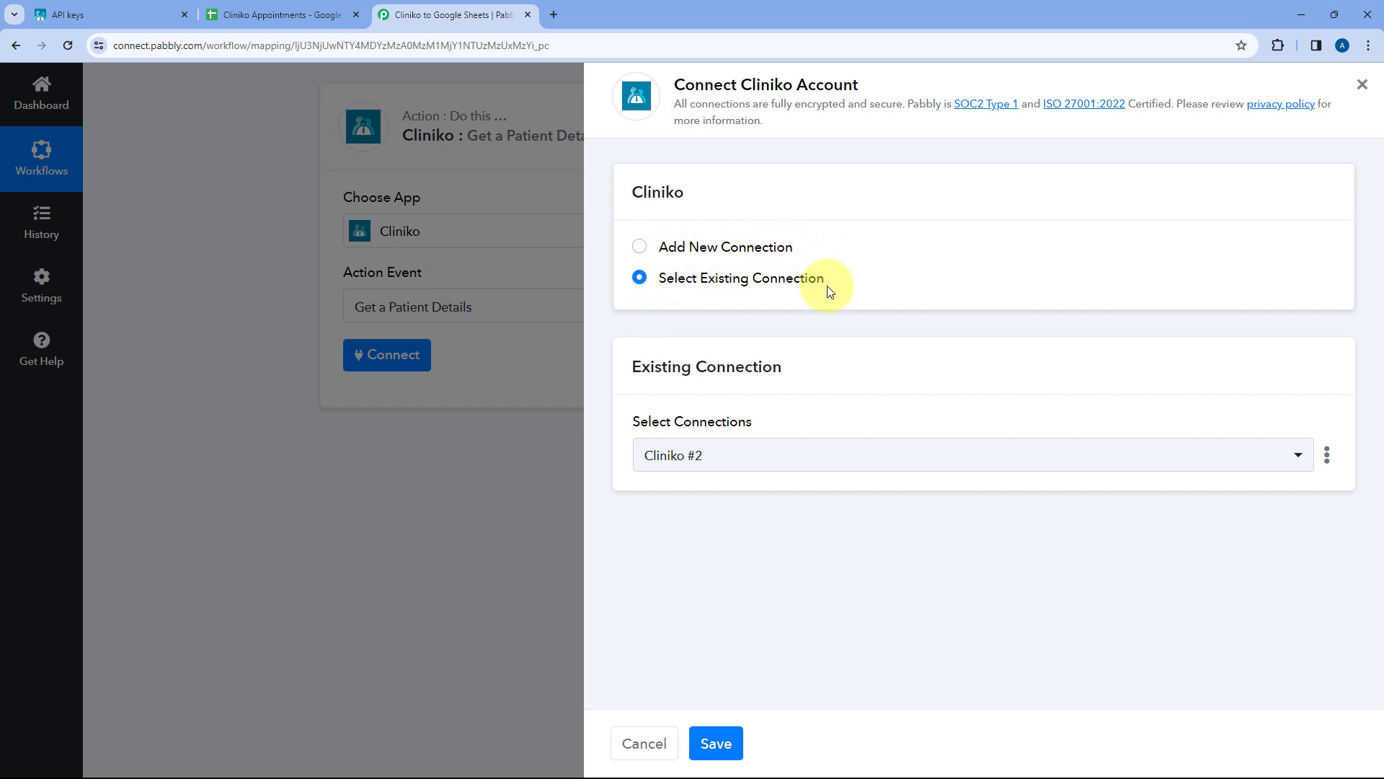
left_click(716, 743)
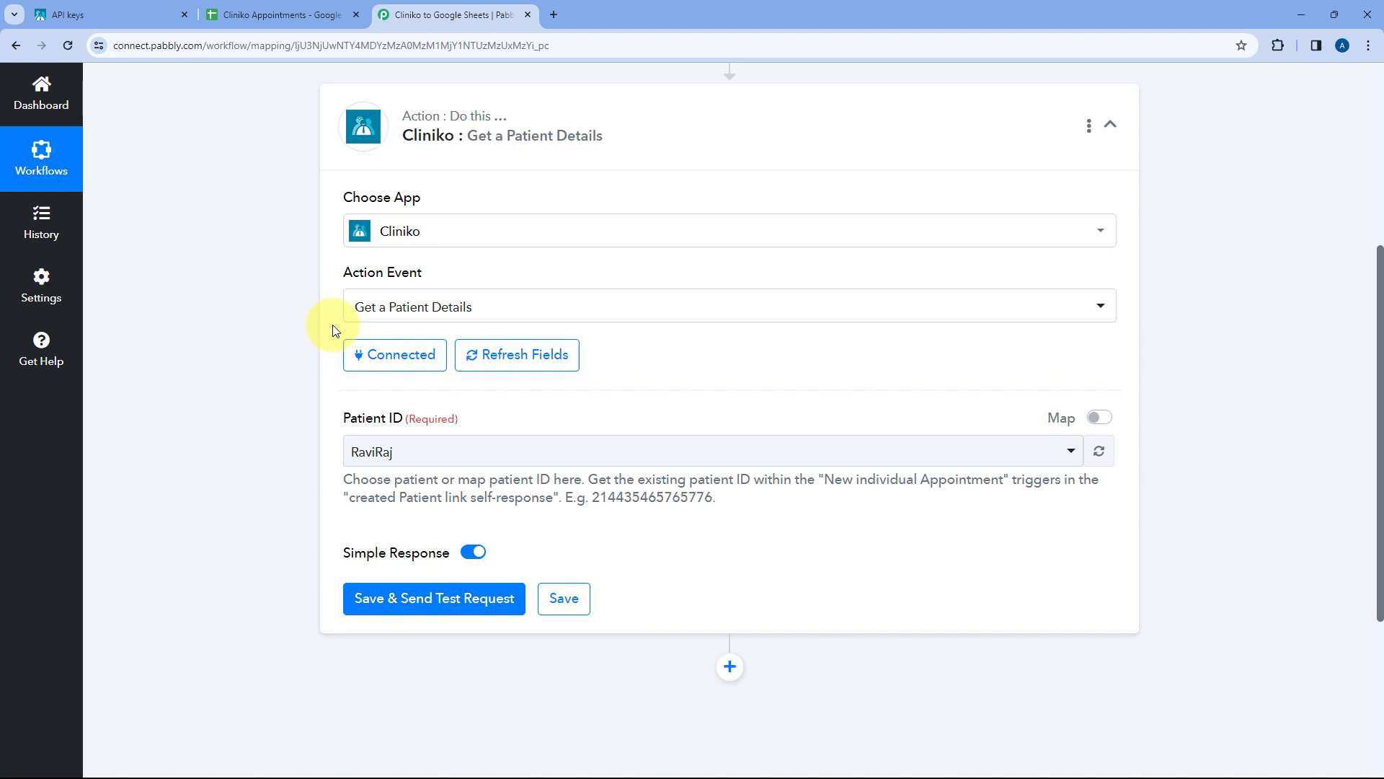
- Review the patients offered for the required Patient ID field, leaving the selection as it is
scroll(332, 329, "up", 1)
scroll(332, 327, "down", 3)
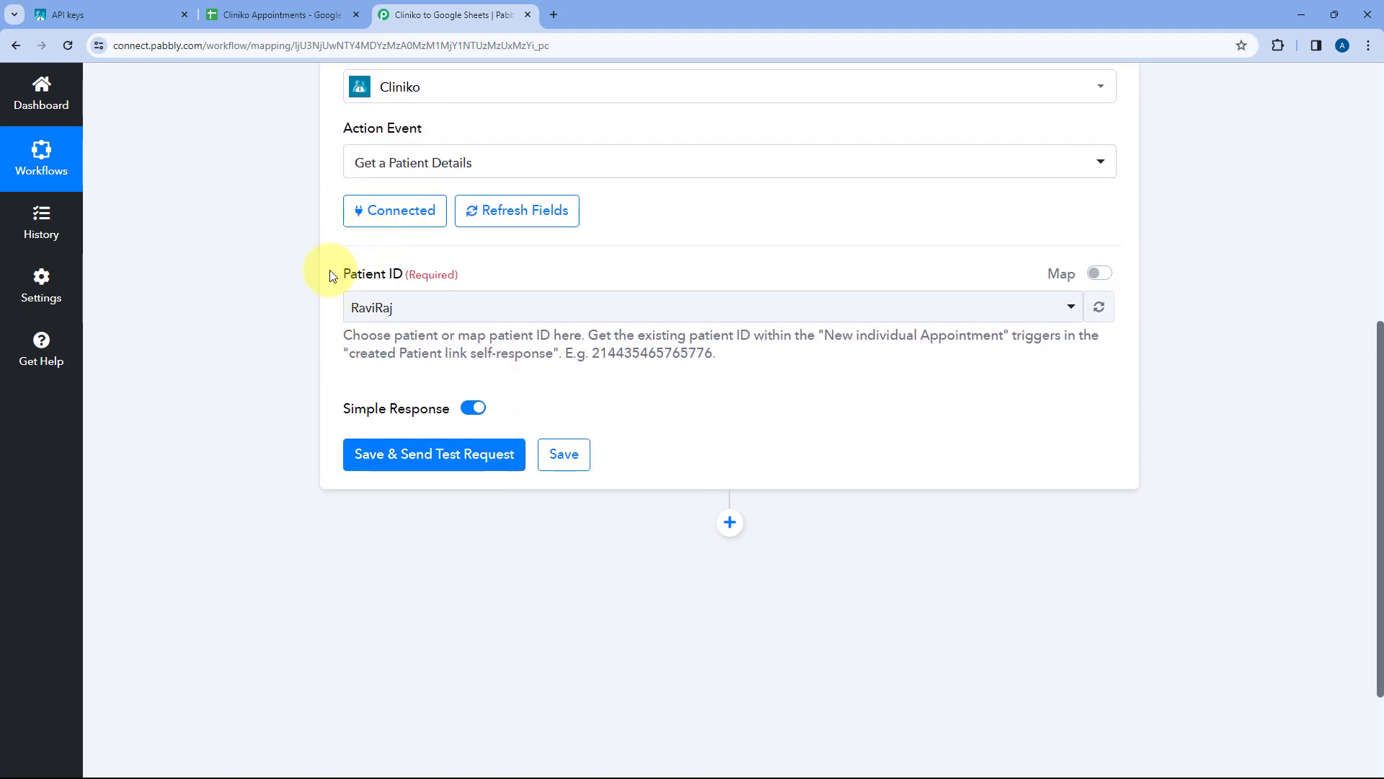
left_click(614, 302)
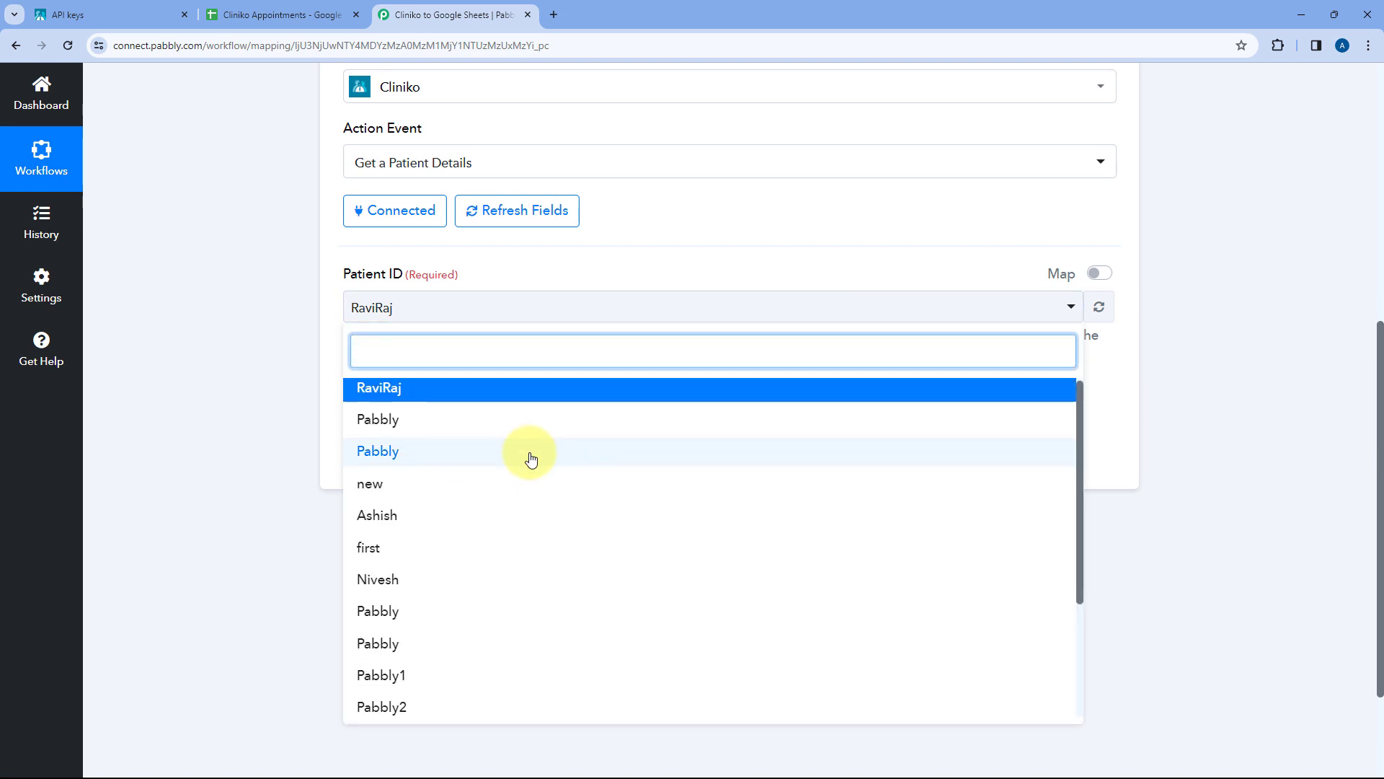
scroll(526, 462, "down", 2)
scroll(523, 462, "up", 3)
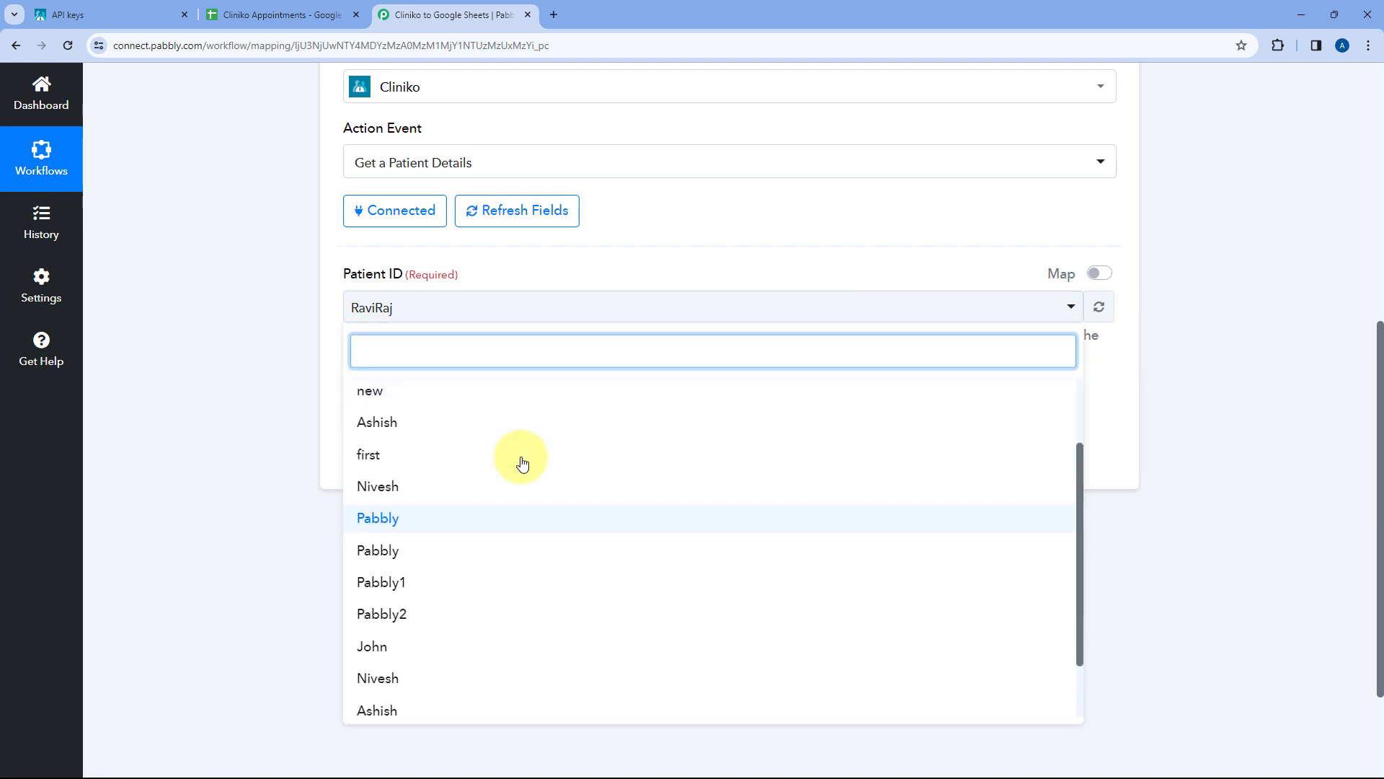
left_click(507, 263)
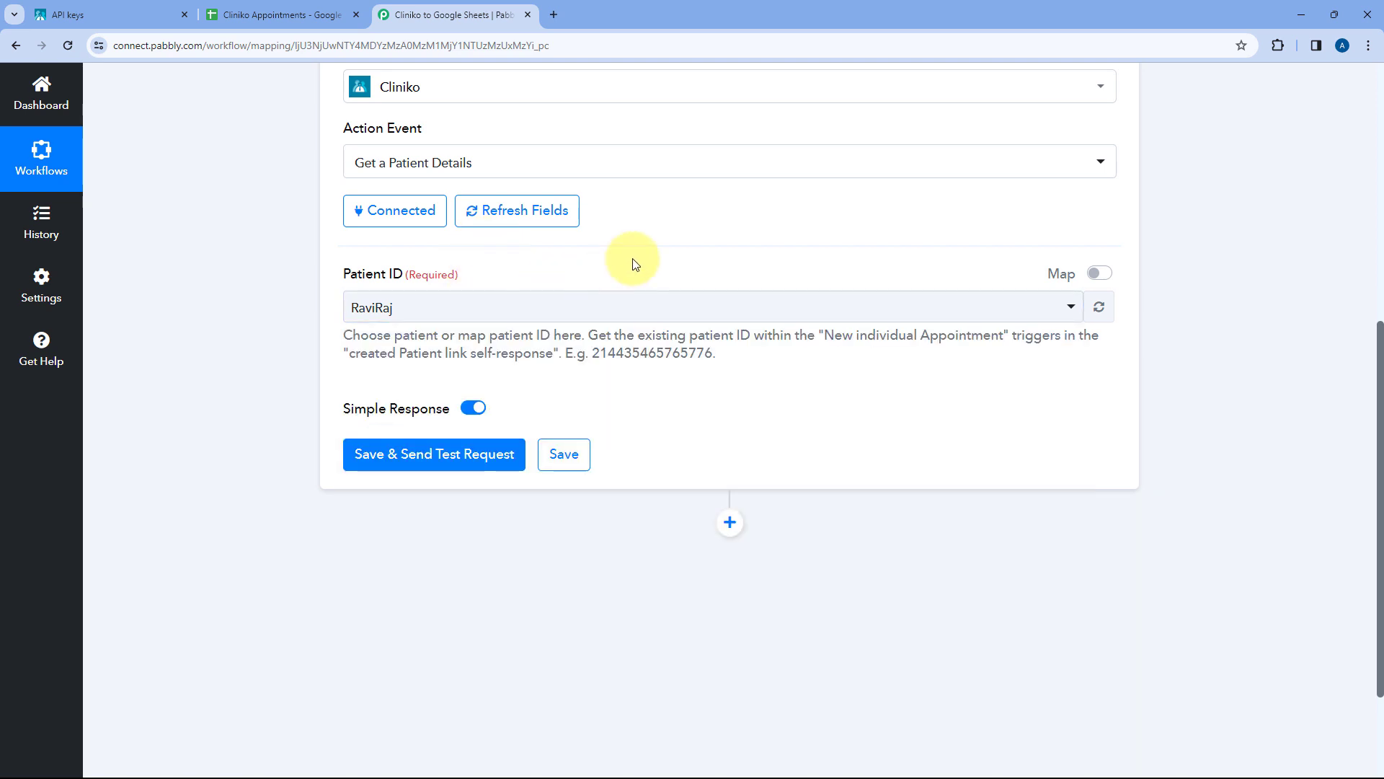
- Check the trigger response for the Patient Links Self field and return to the Get a Patient Details action
scroll(633, 258, "up", 5)
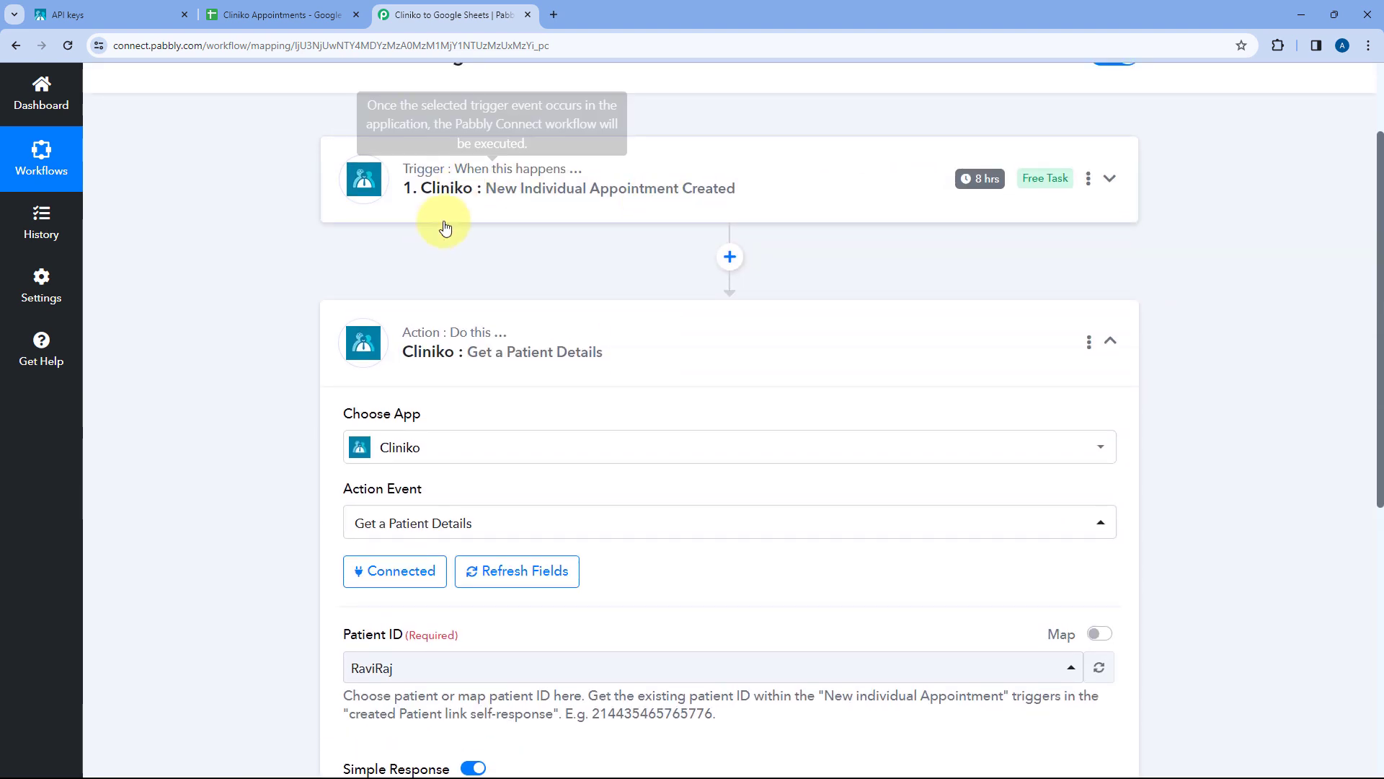
left_click(609, 190)
scroll(284, 338, "down", 14)
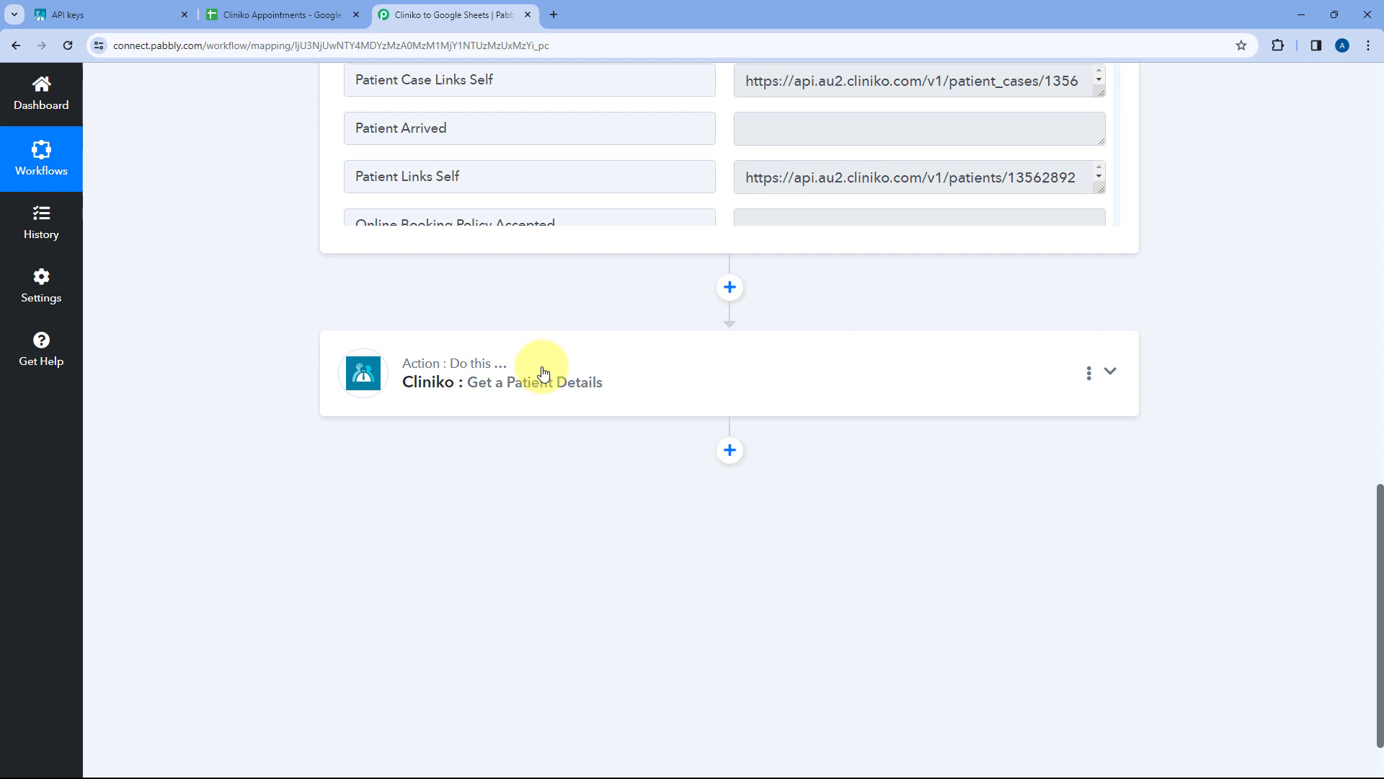
left_click(542, 373)
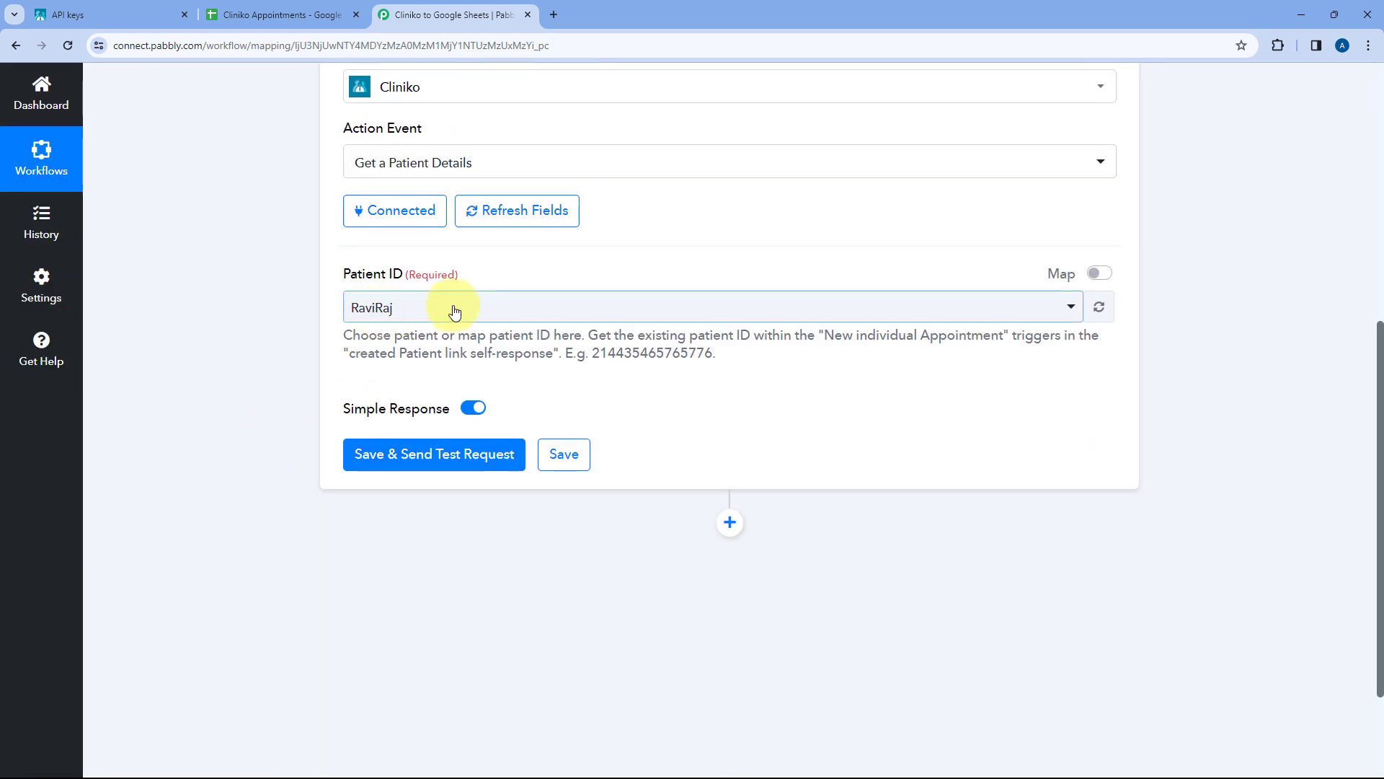
- Enable mapping for the Patient ID field of the Get a Patient Details action and clear its current value
left_click(1093, 281)
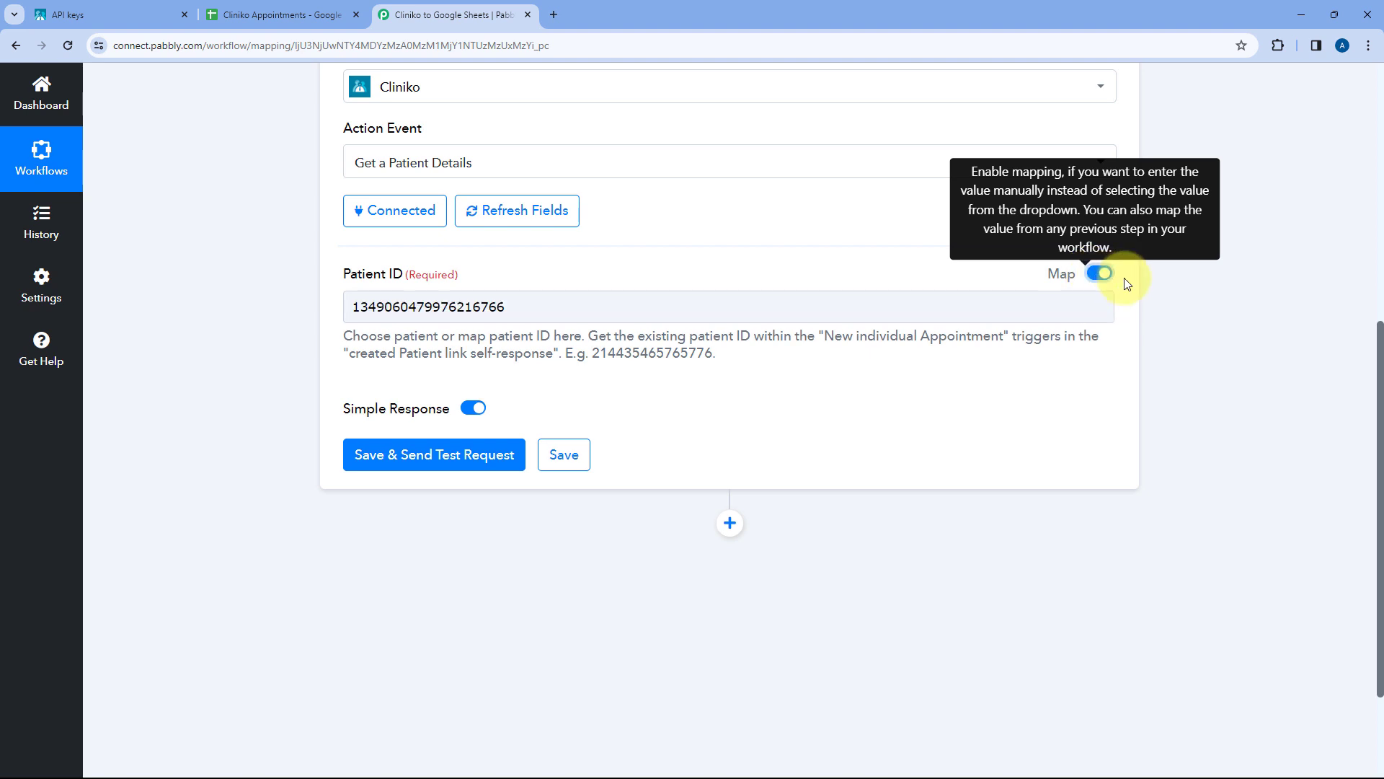
left_click_drag(602, 306, 319, 315)
key("BackSpace")
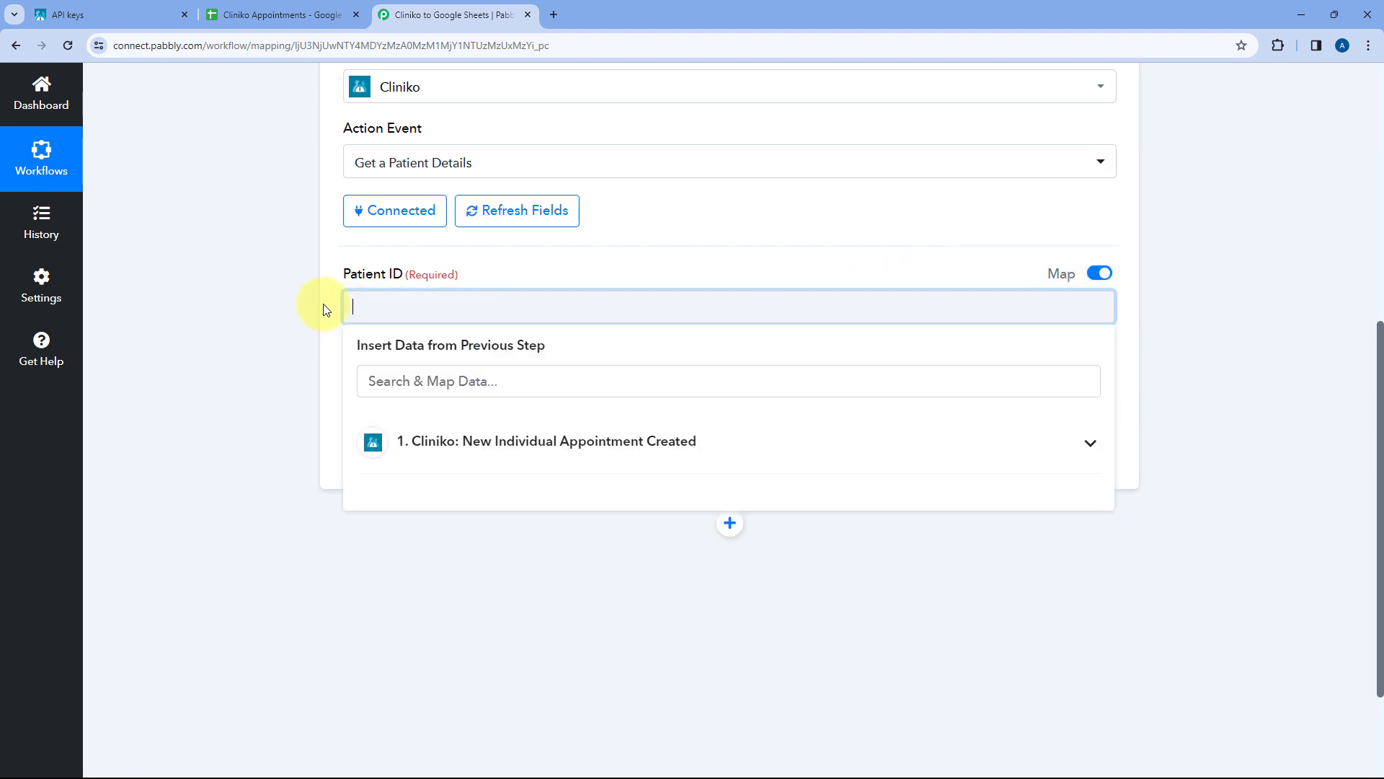
left_click(323, 305)
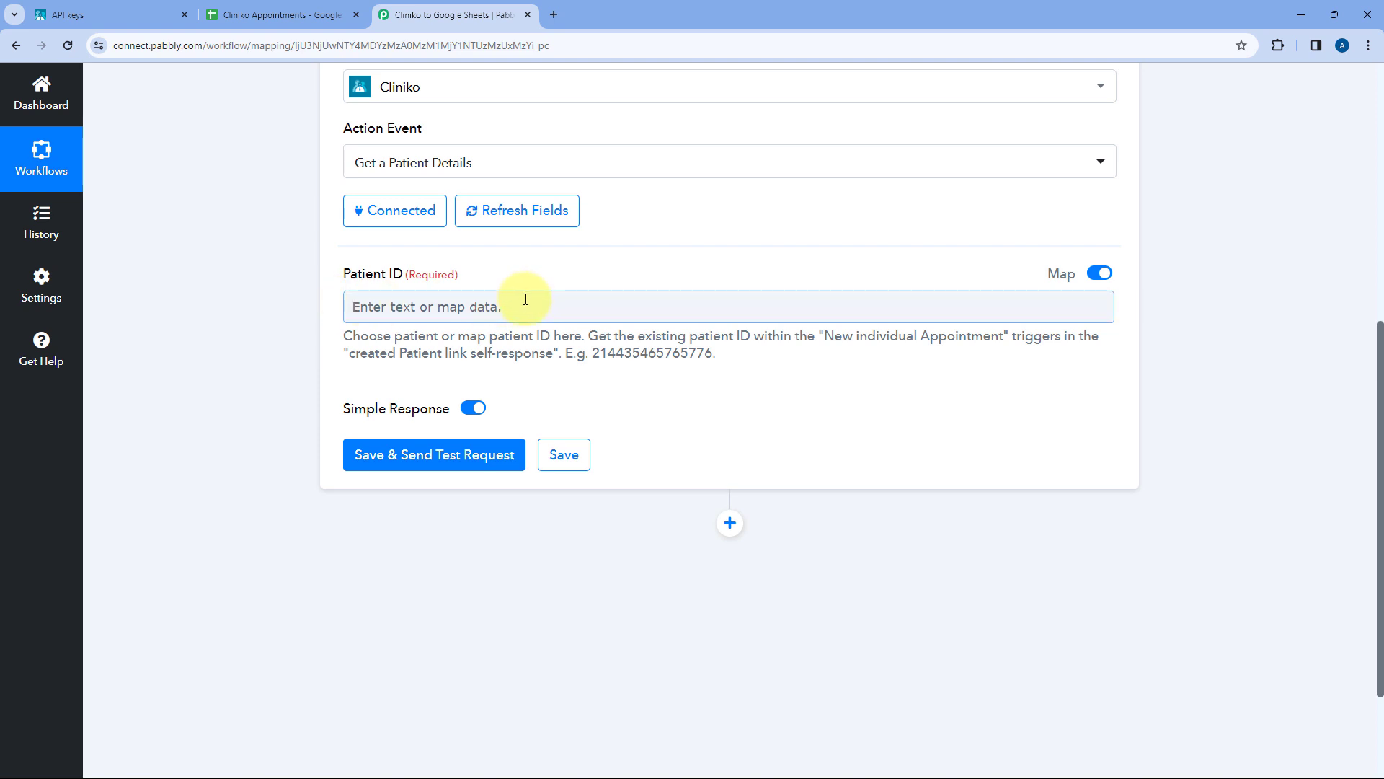
- Find Patient Links Self in the New Individual Appointment Created trigger's response and enlarge its value box to show the full URL
scroll(635, 263, "up", 6)
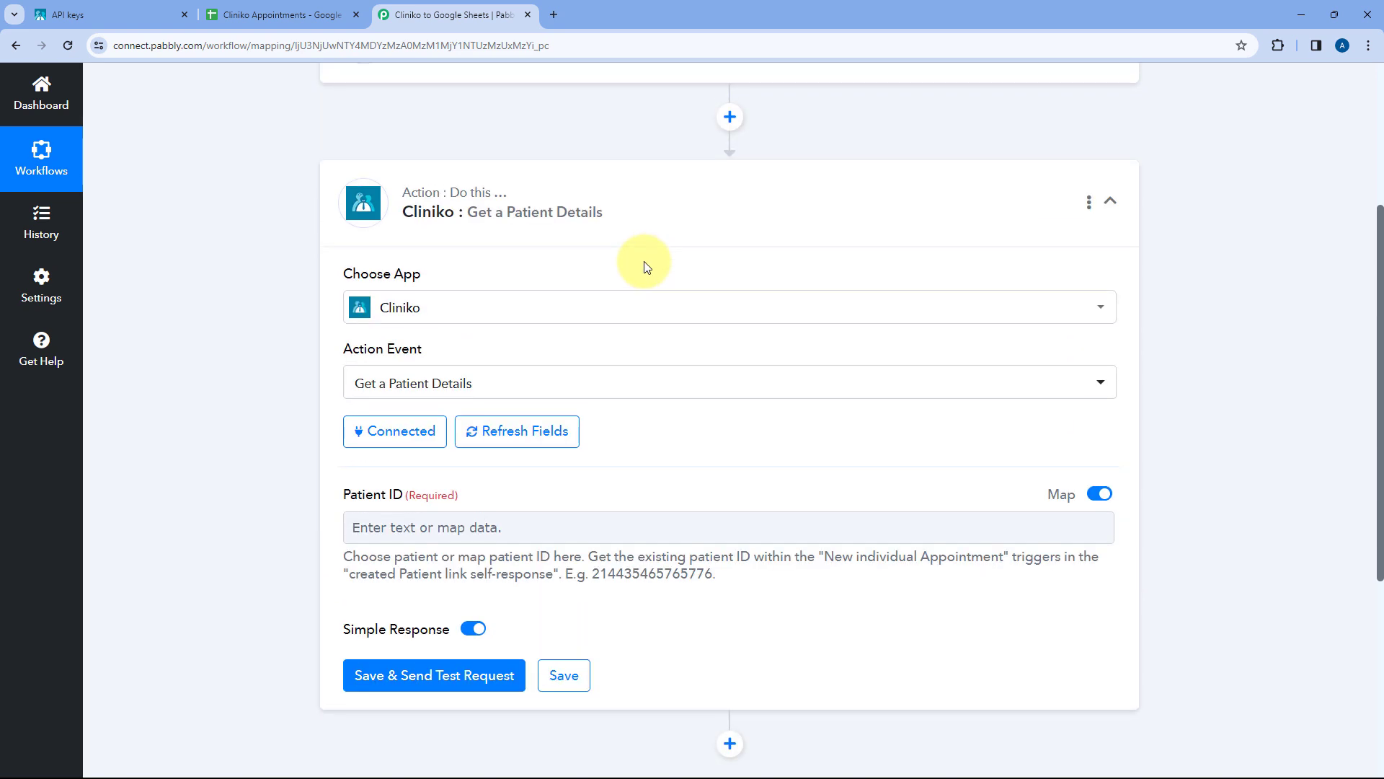
left_click(627, 263)
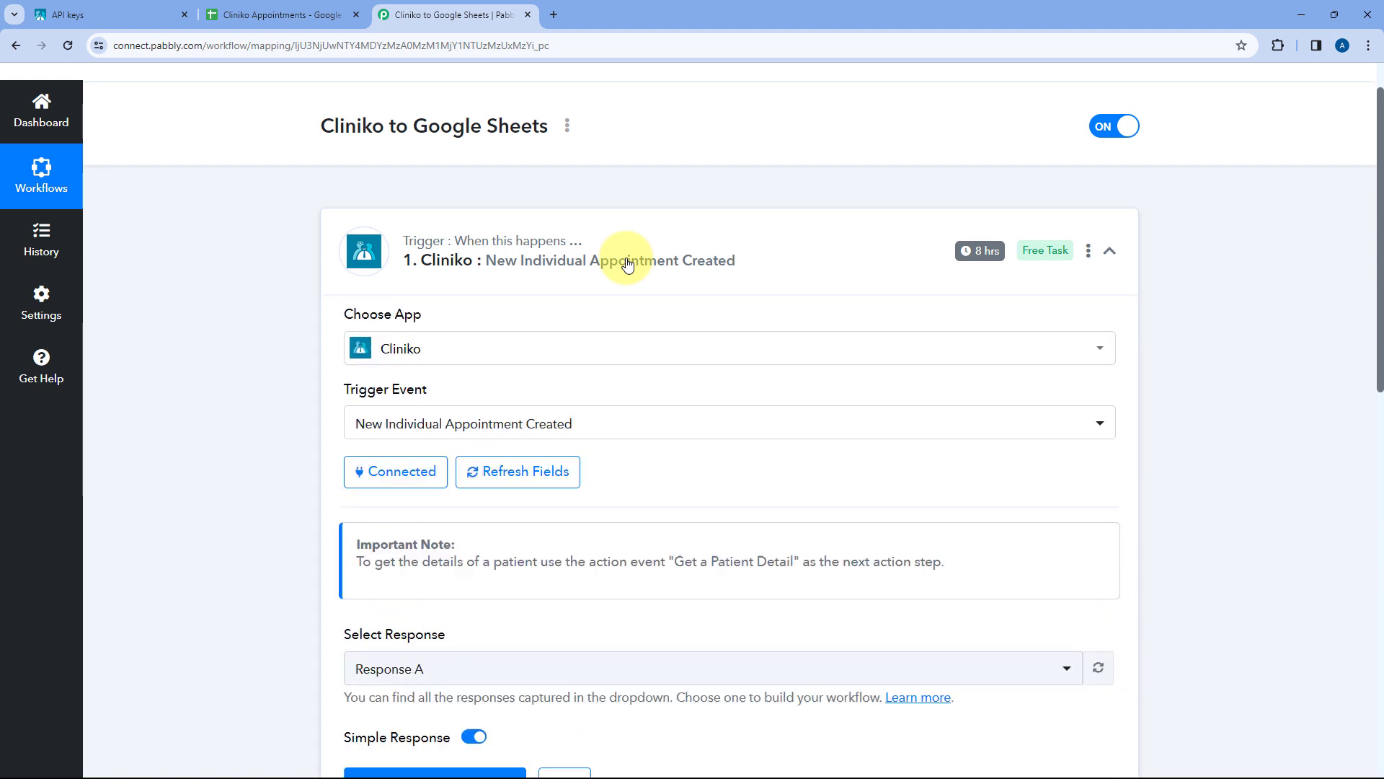
scroll(281, 330, "down", 9)
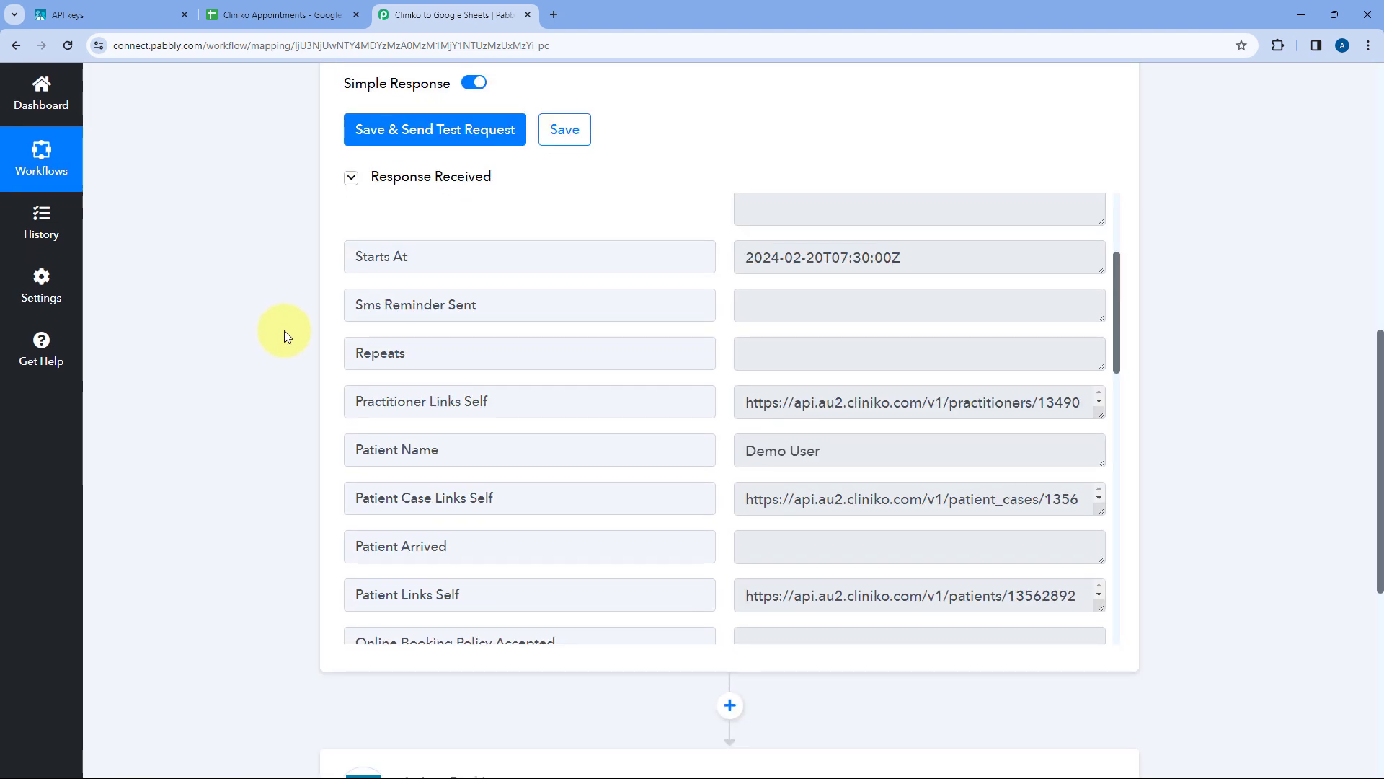
scroll(707, 339, "down", 1)
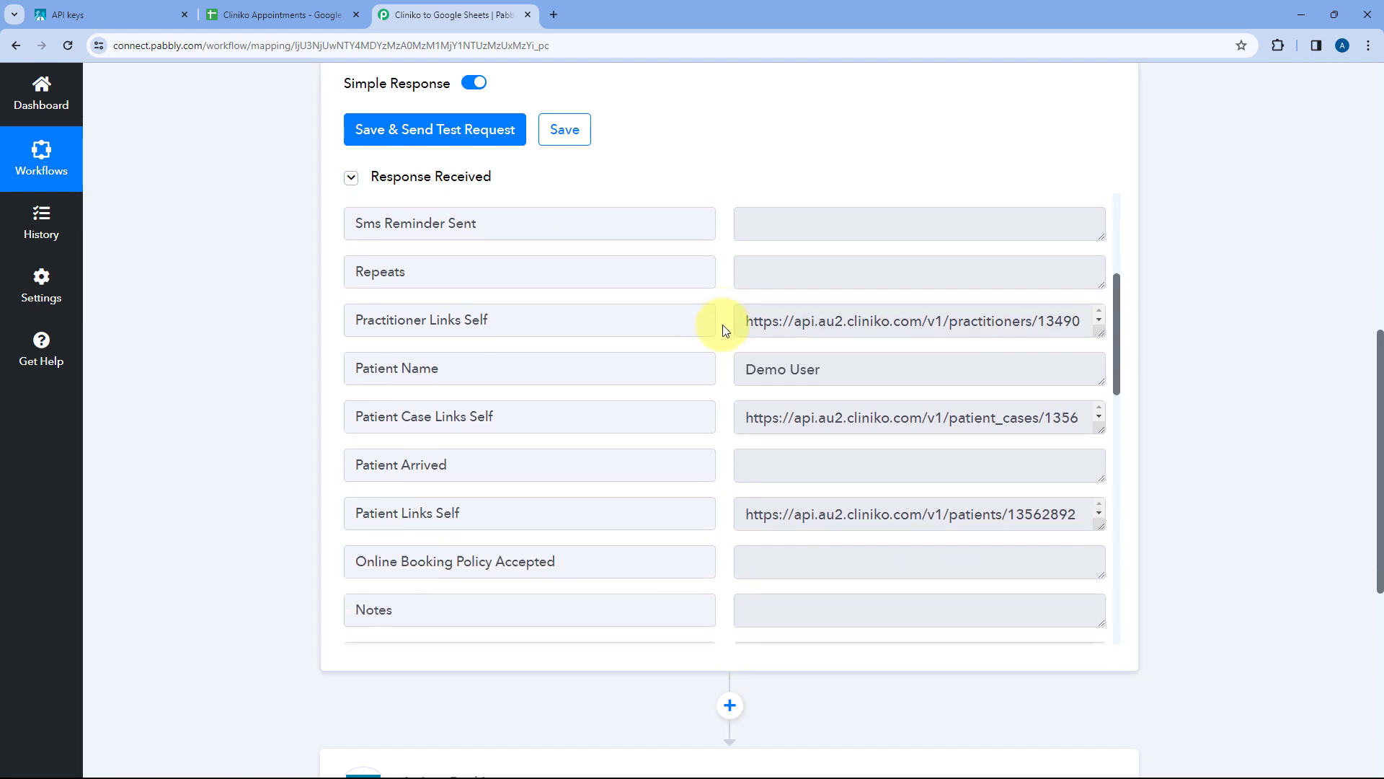
scroll(720, 333, "down", 2)
scroll(725, 328, "down", 1)
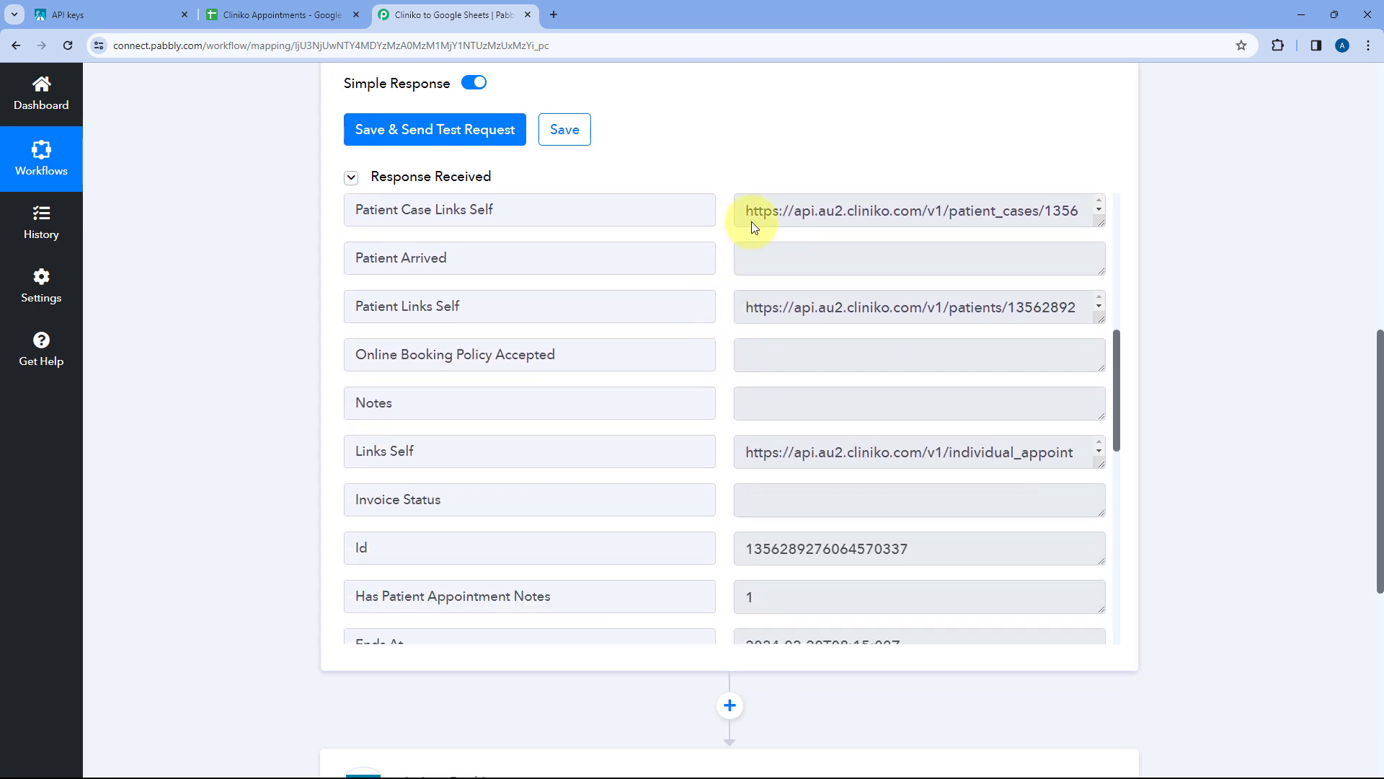
scroll(710, 231, "up", 2)
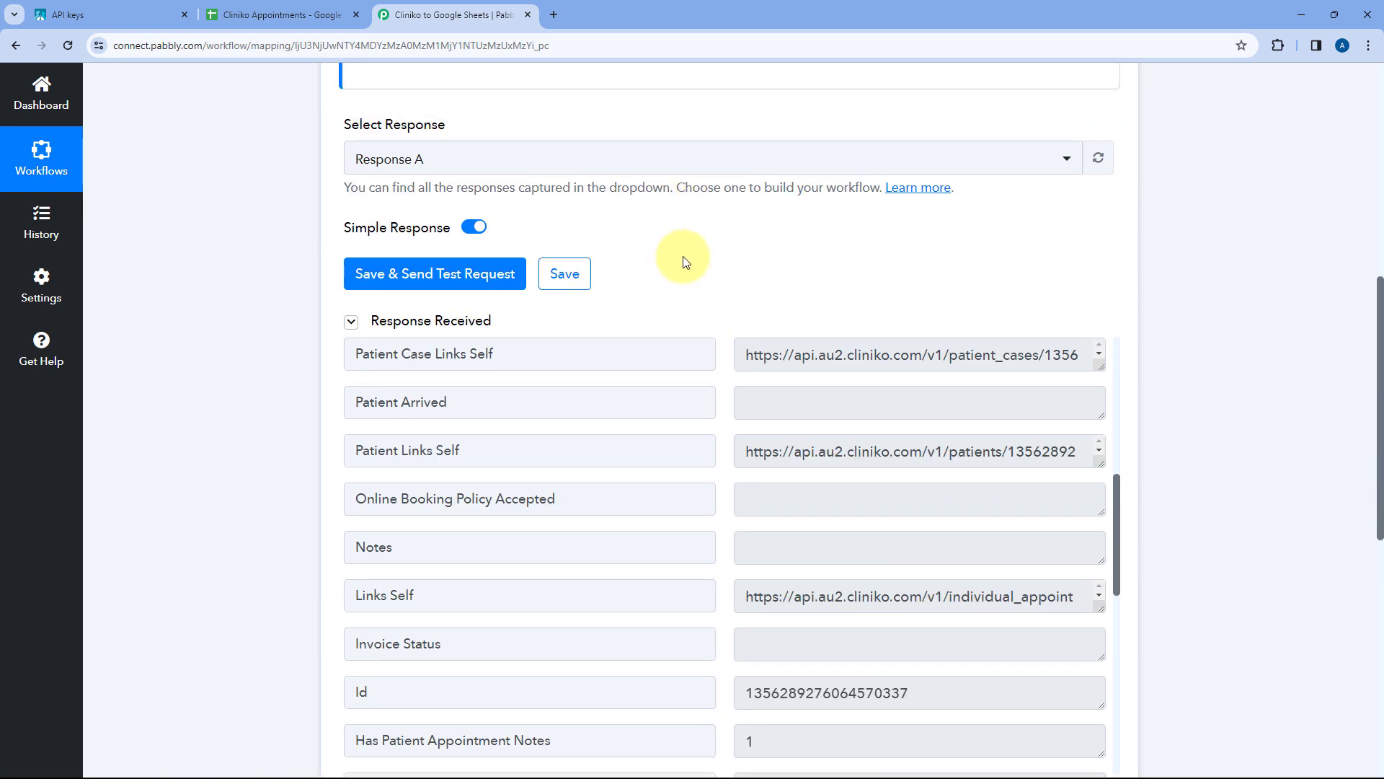
scroll(690, 257, "down", 2)
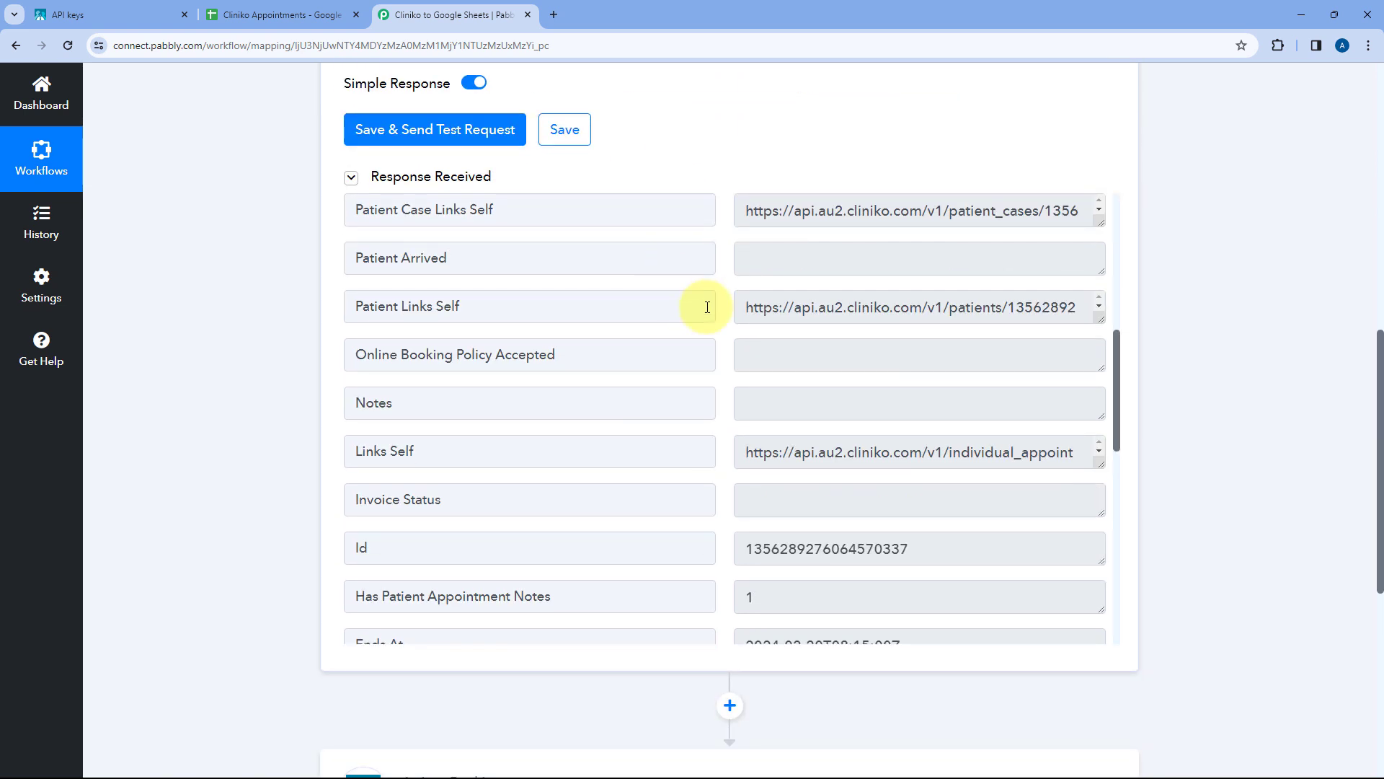
left_click(458, 306)
left_click_drag(459, 306, 350, 306)
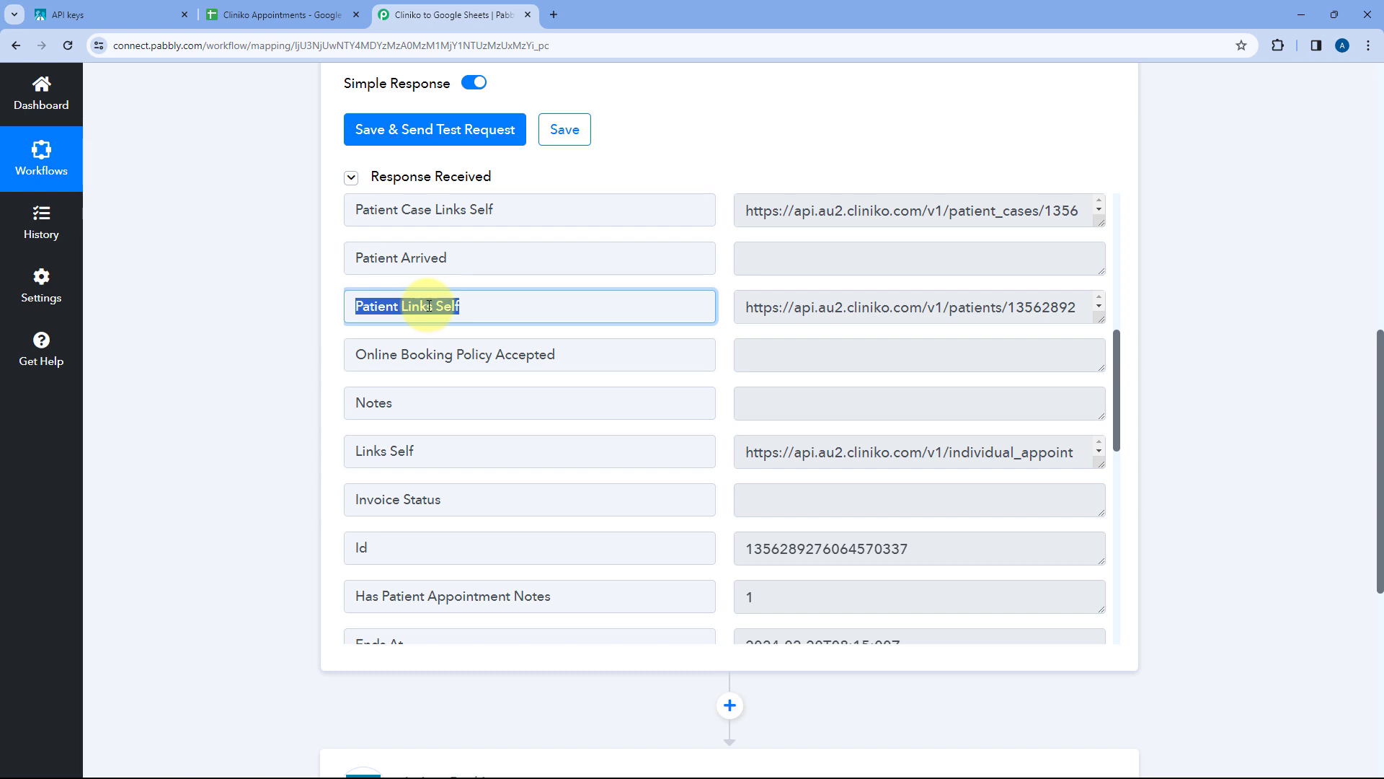
left_click(475, 306)
left_click_drag(1098, 317, 1093, 386)
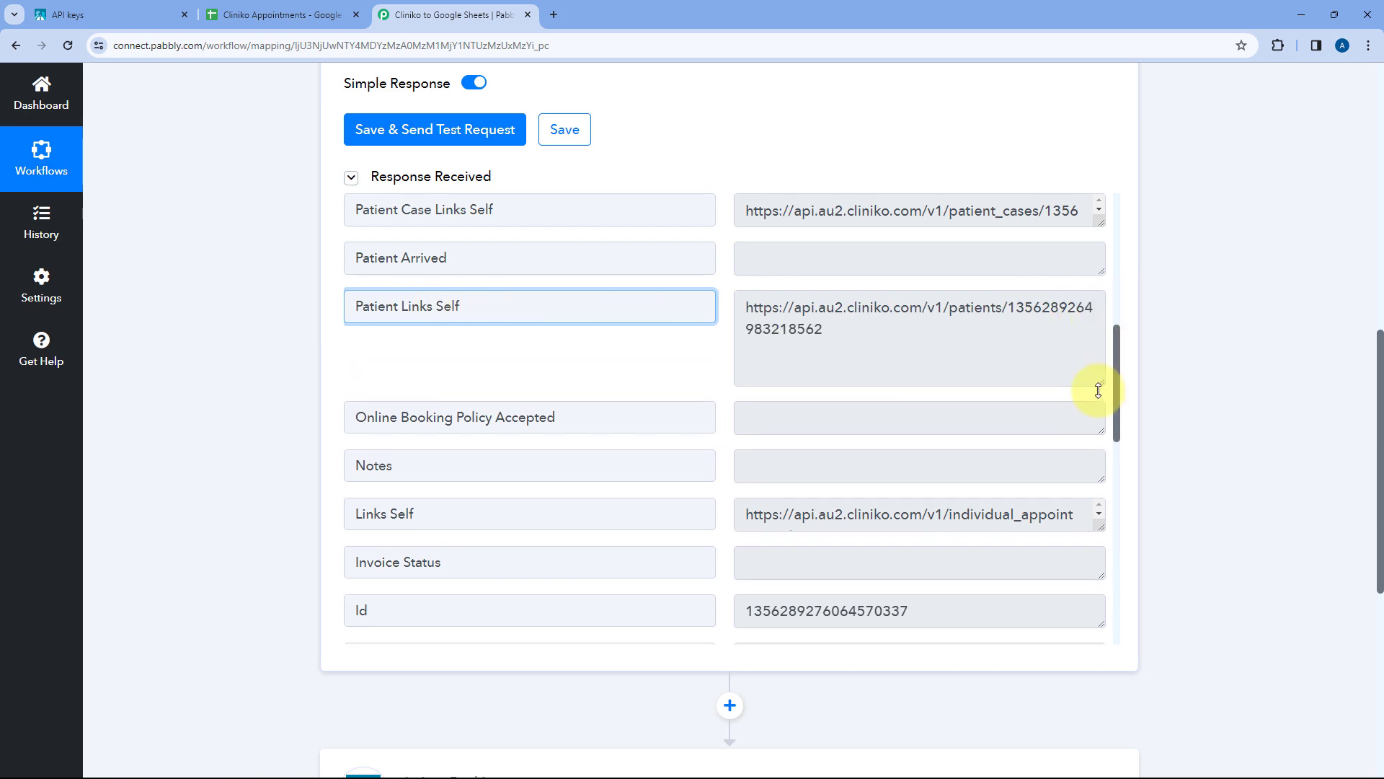
- Examine the patient ID portion at the end of the Patient Links Self URL in the trigger response
left_click_drag(850, 331, 1001, 312)
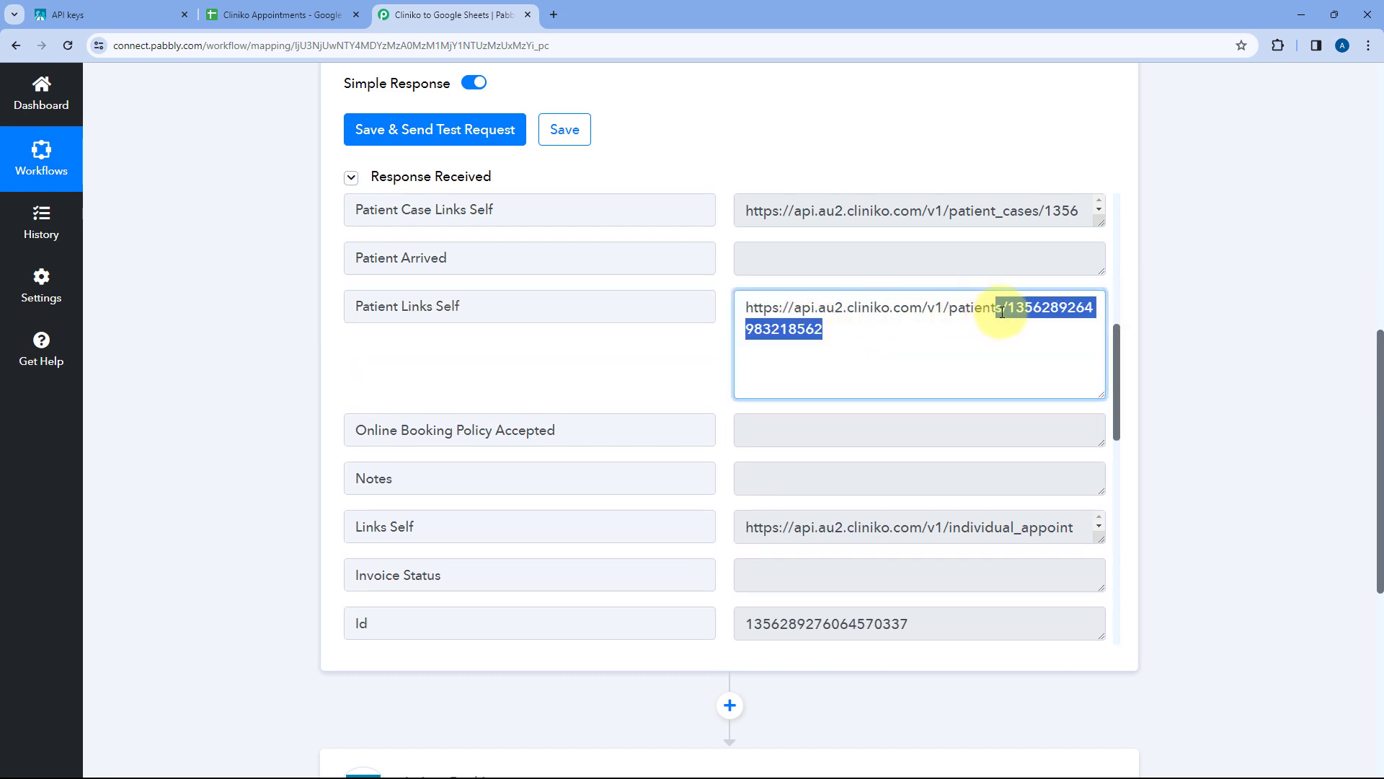
left_click(1008, 311)
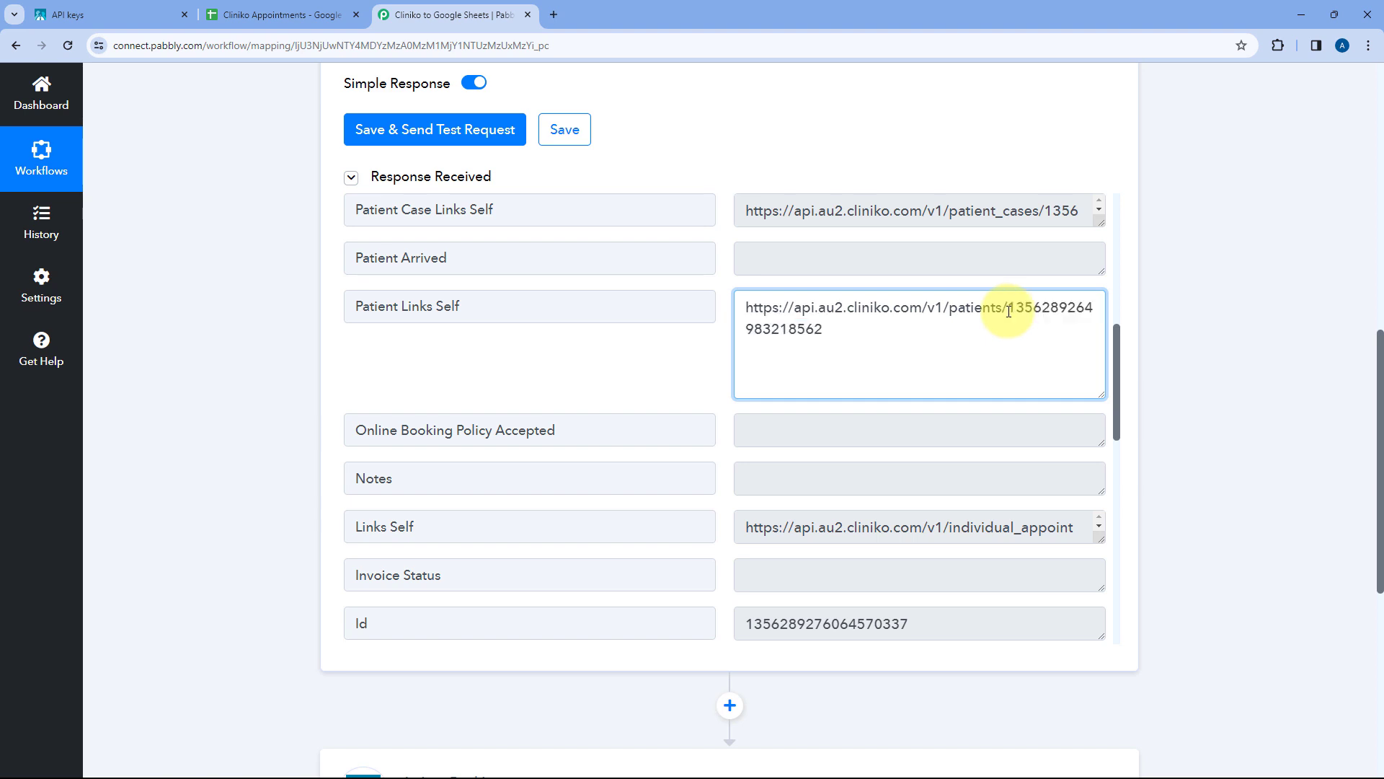
double_click(1008, 310)
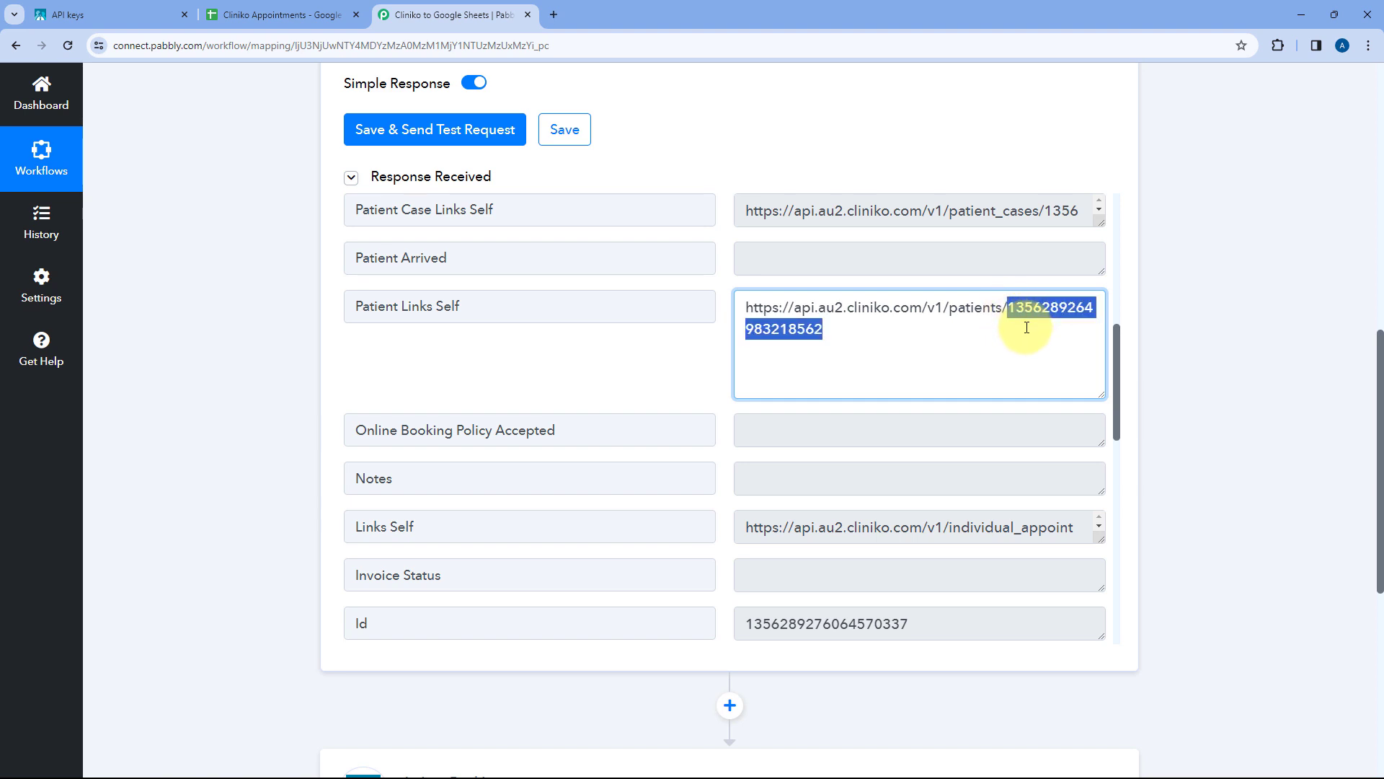
left_click(927, 339)
left_click_drag(879, 333, 1020, 310)
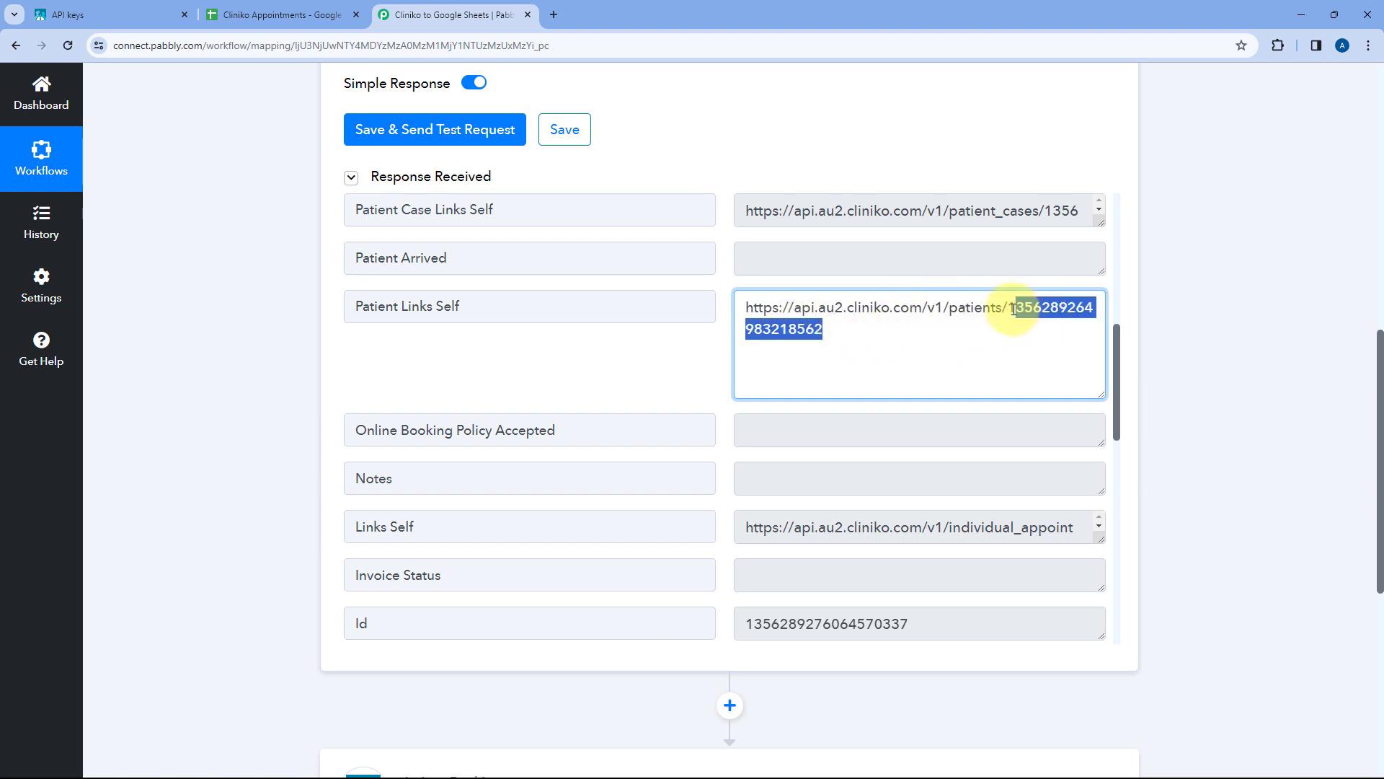
left_click(722, 262)
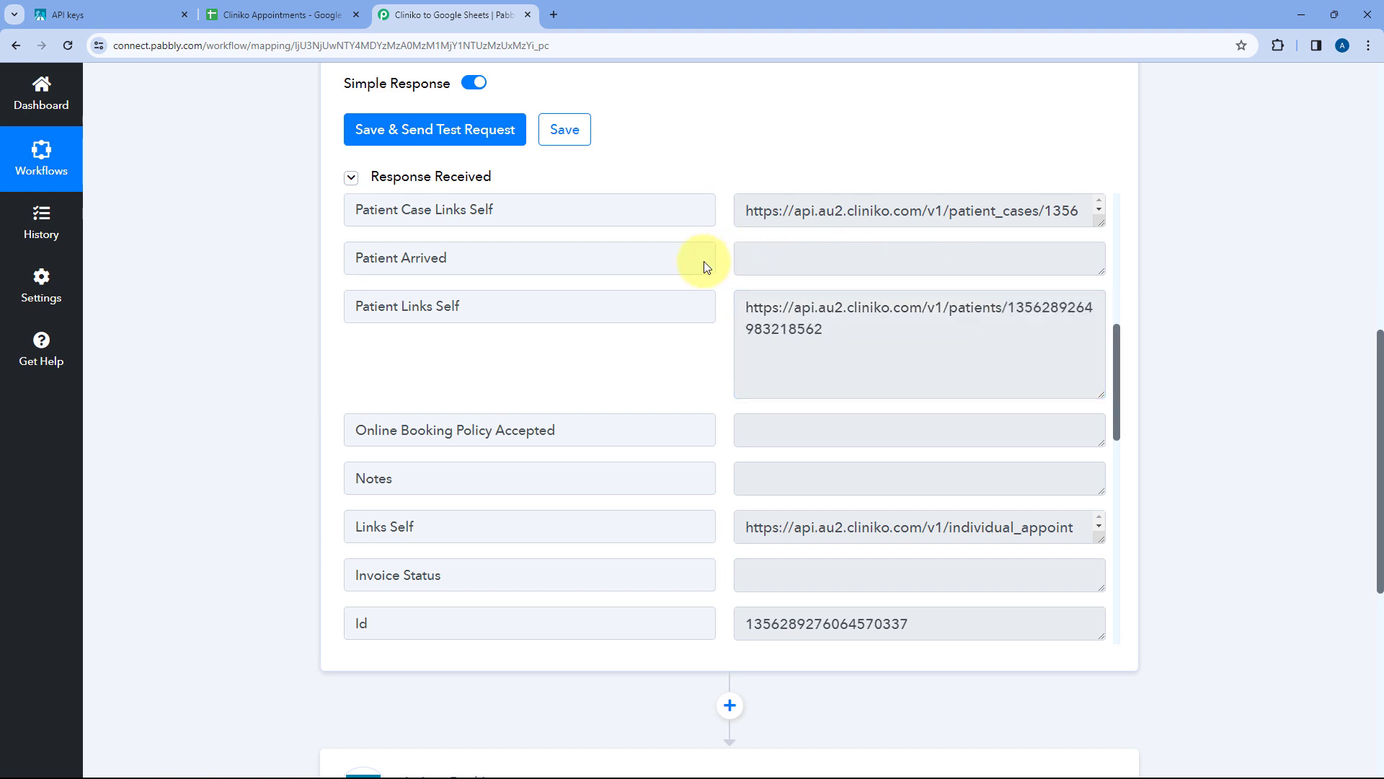
double_click(479, 307)
left_click_drag(411, 306, 353, 306)
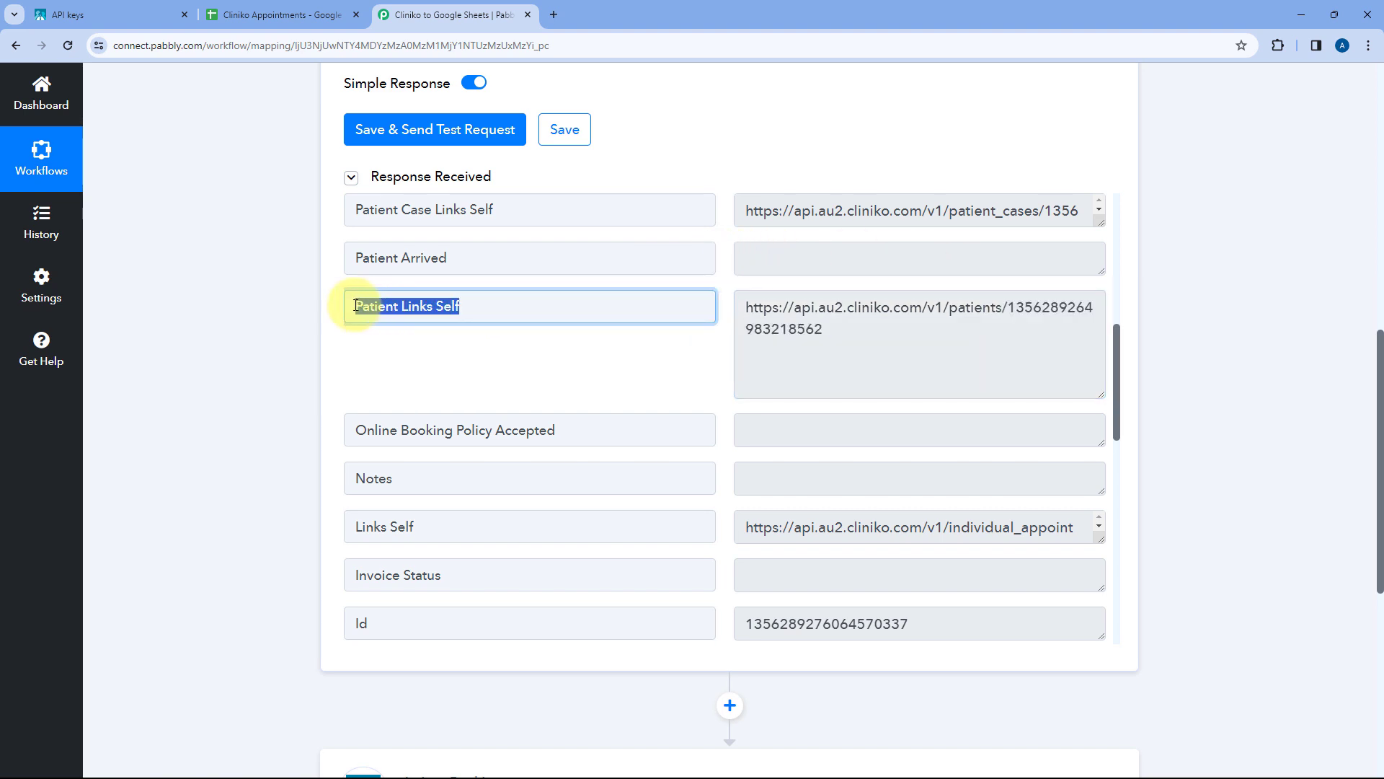
left_click(473, 305)
left_click_drag(853, 329, 1013, 312)
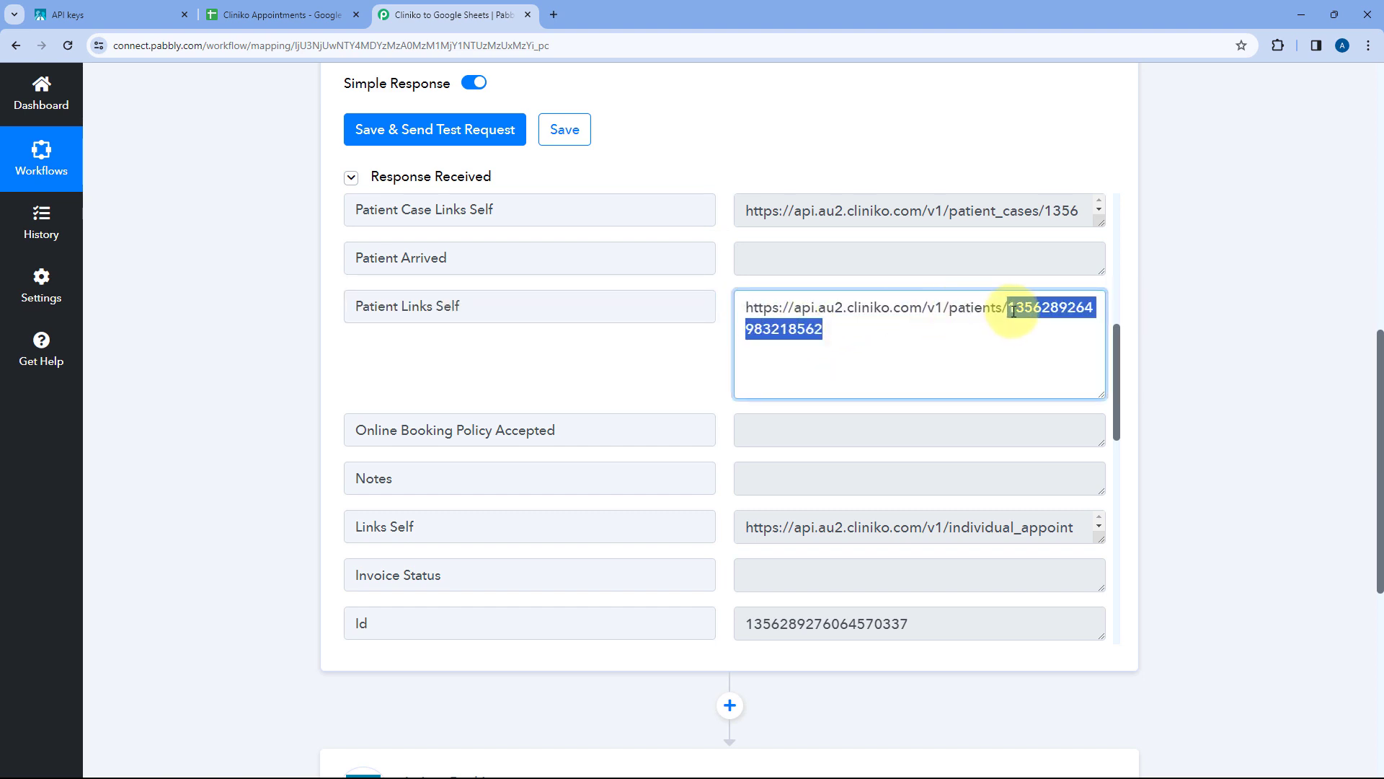
left_click_drag(912, 340, 1010, 315)
left_click(1009, 313)
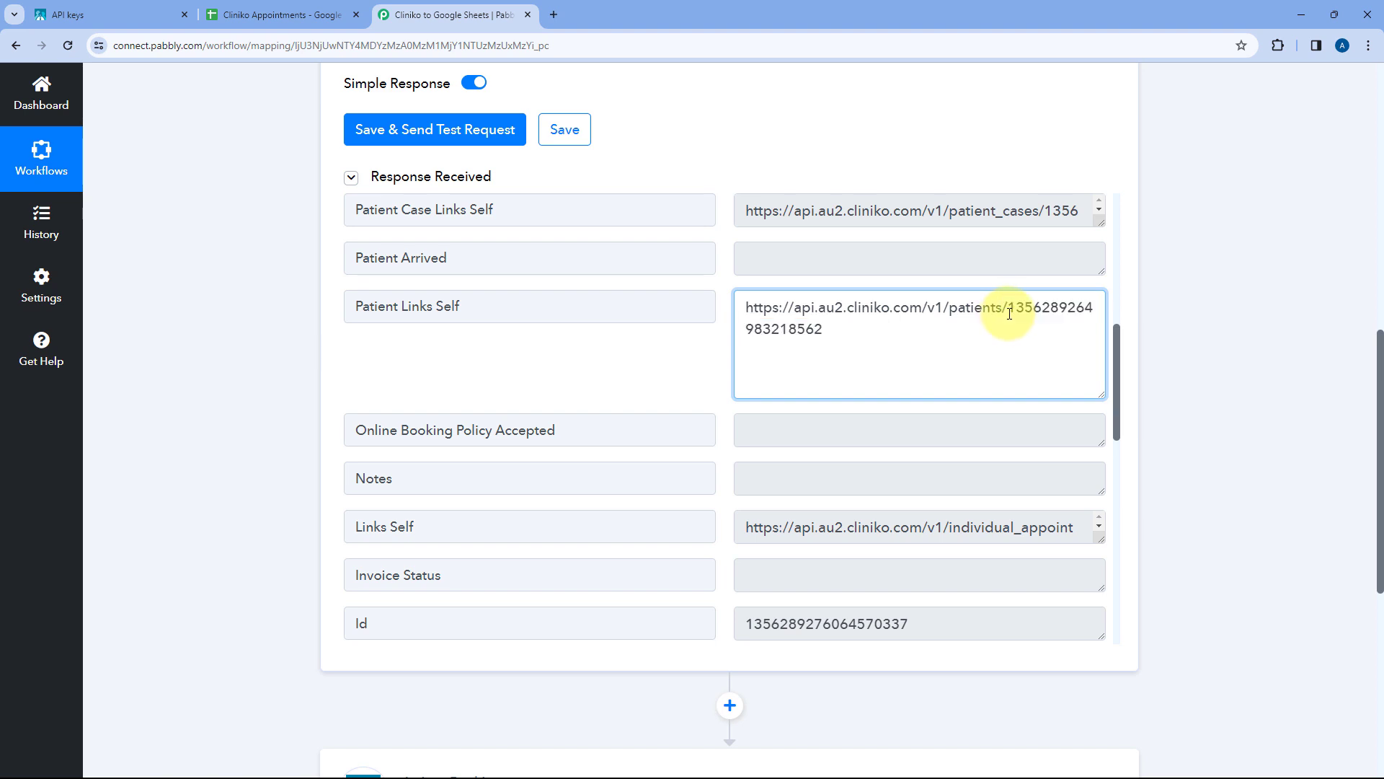
double_click(1010, 310)
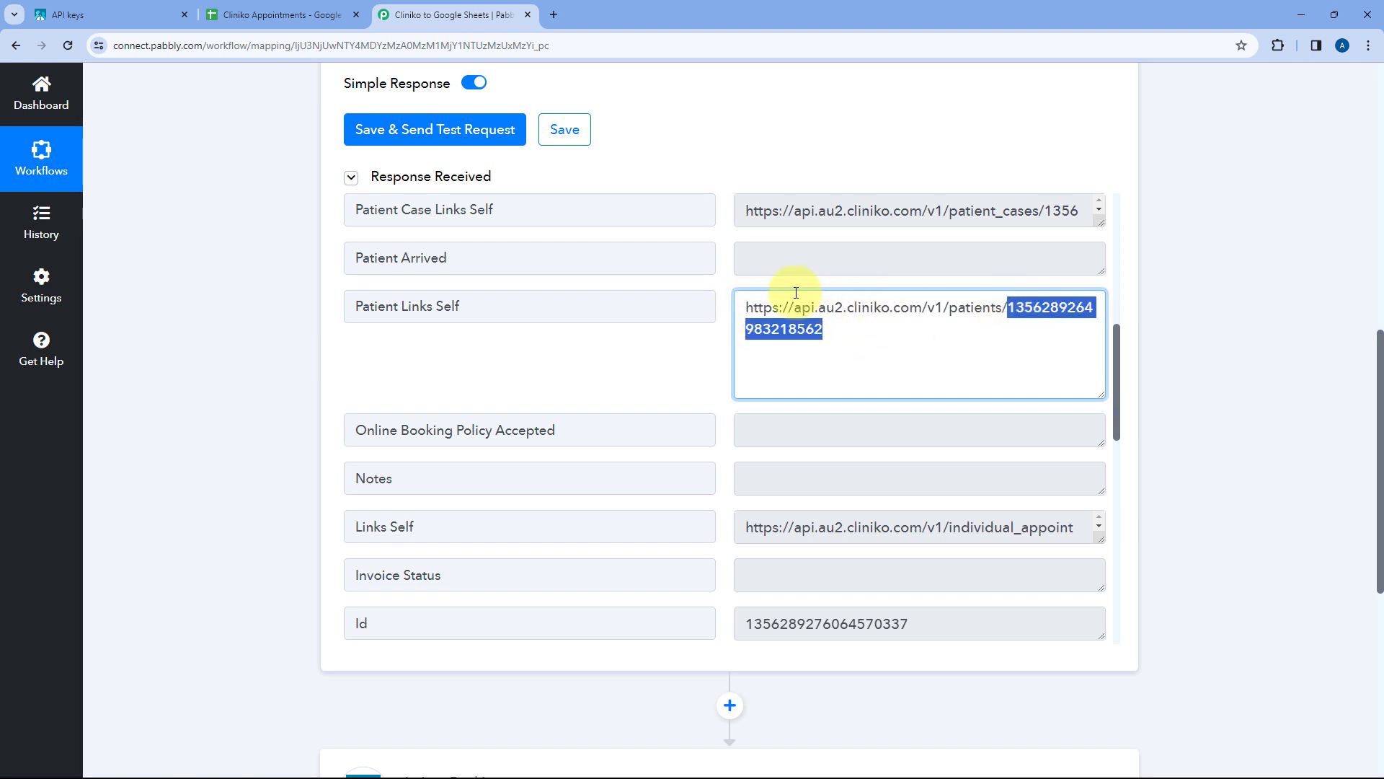
left_click(723, 297)
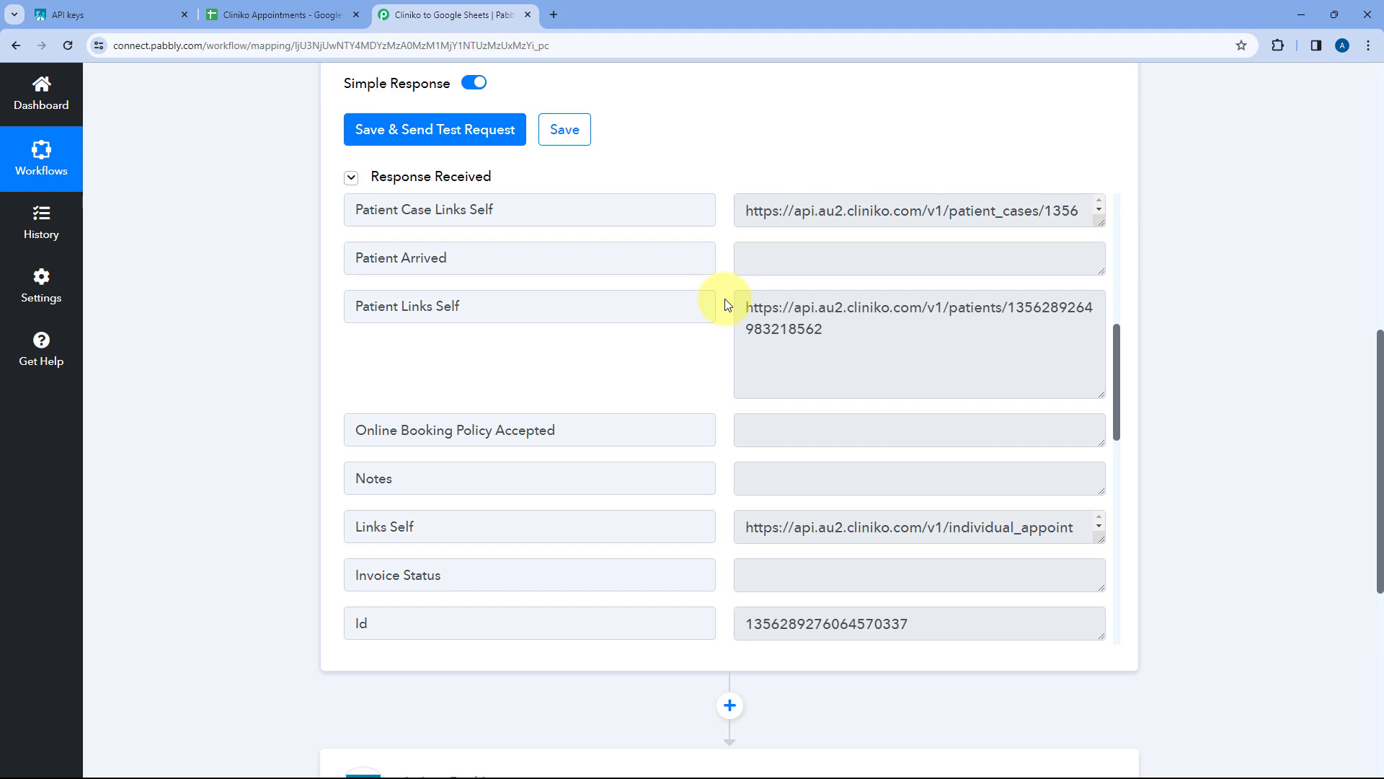
- Insert an action step between the trigger and Get a Patient Details, using Text Formatter by Pabbly as its app
scroll(276, 338, "down", 5)
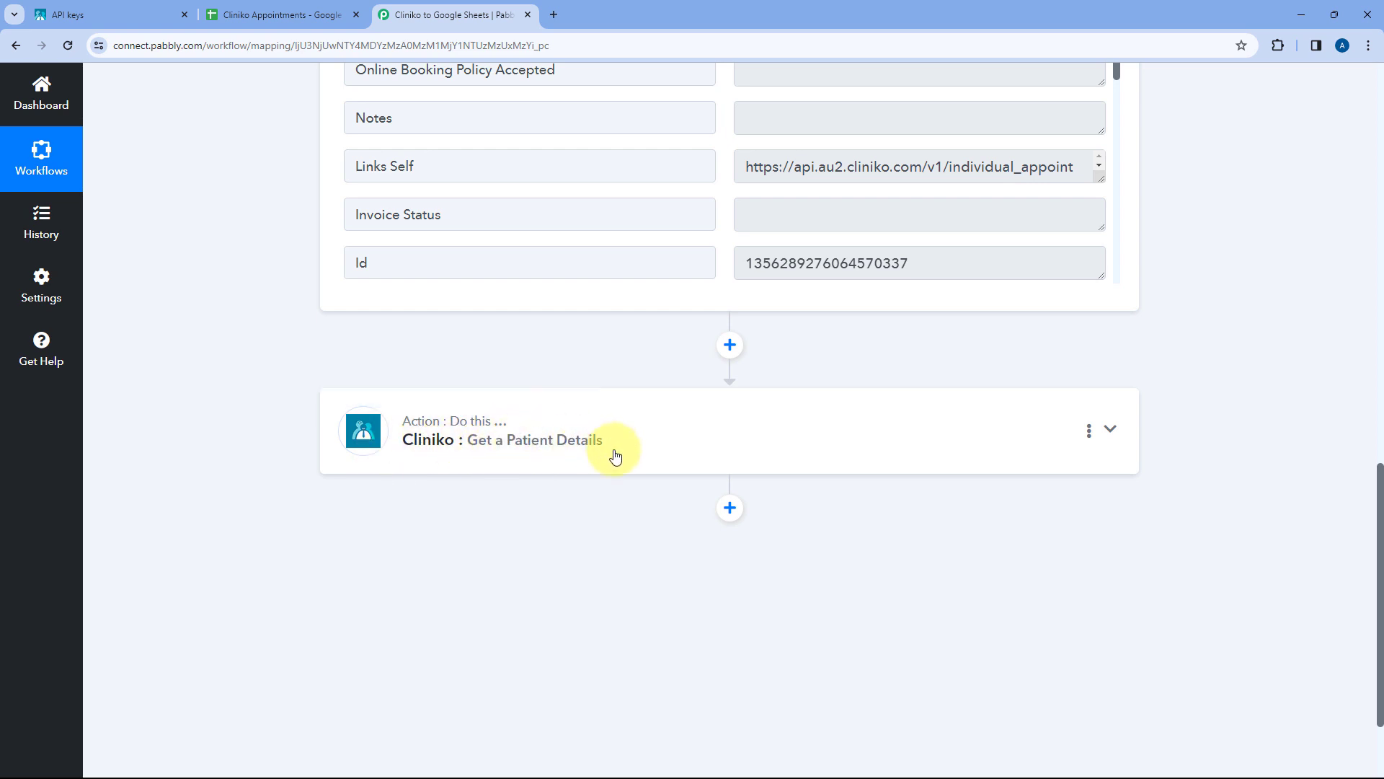
left_click(730, 346)
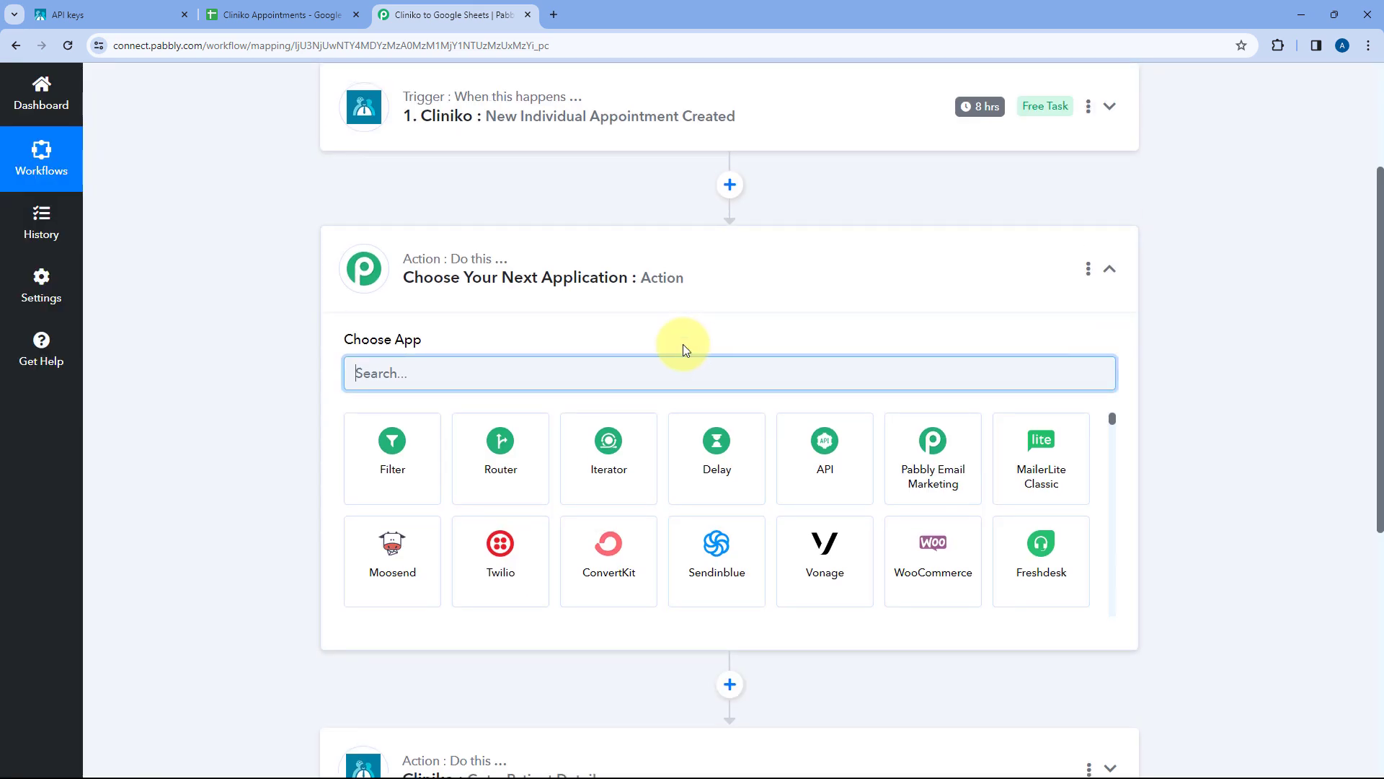
type("xt")
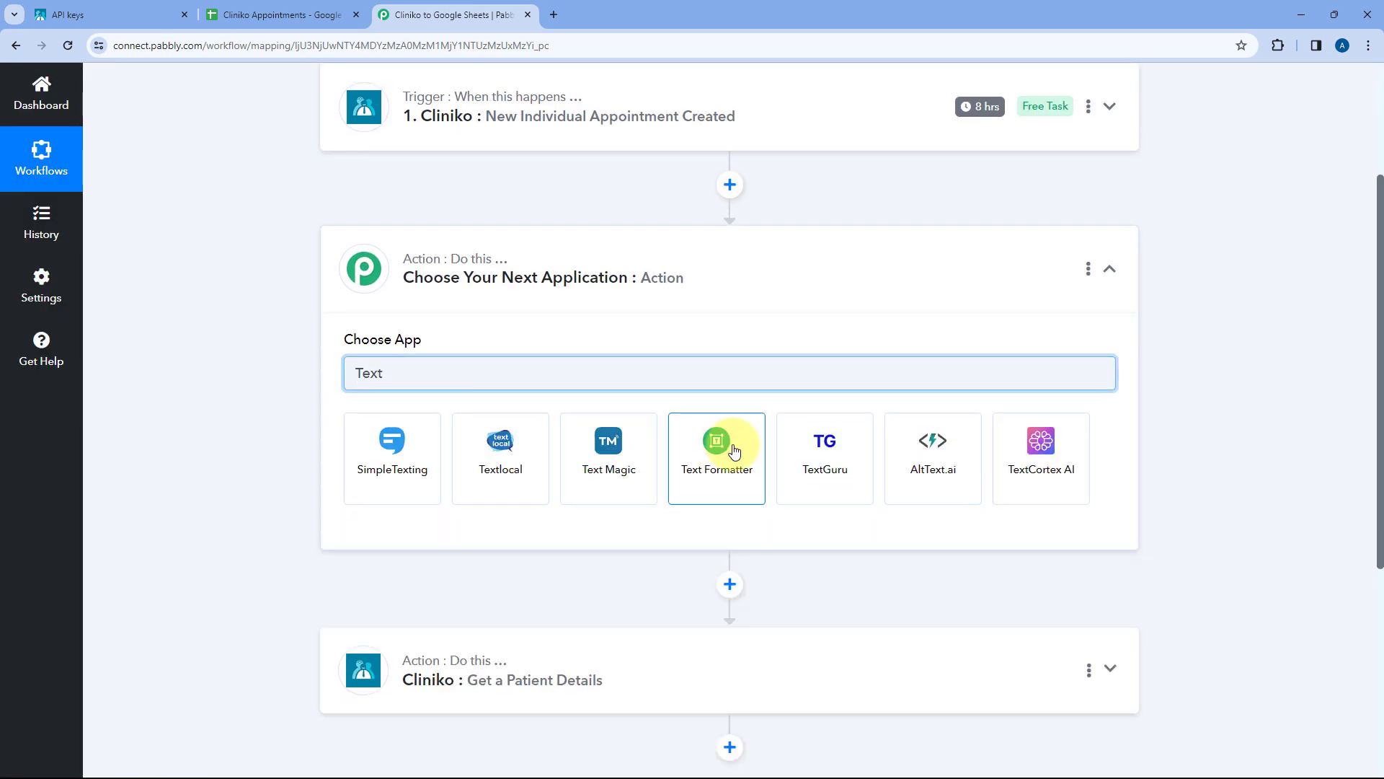
left_click(733, 450)
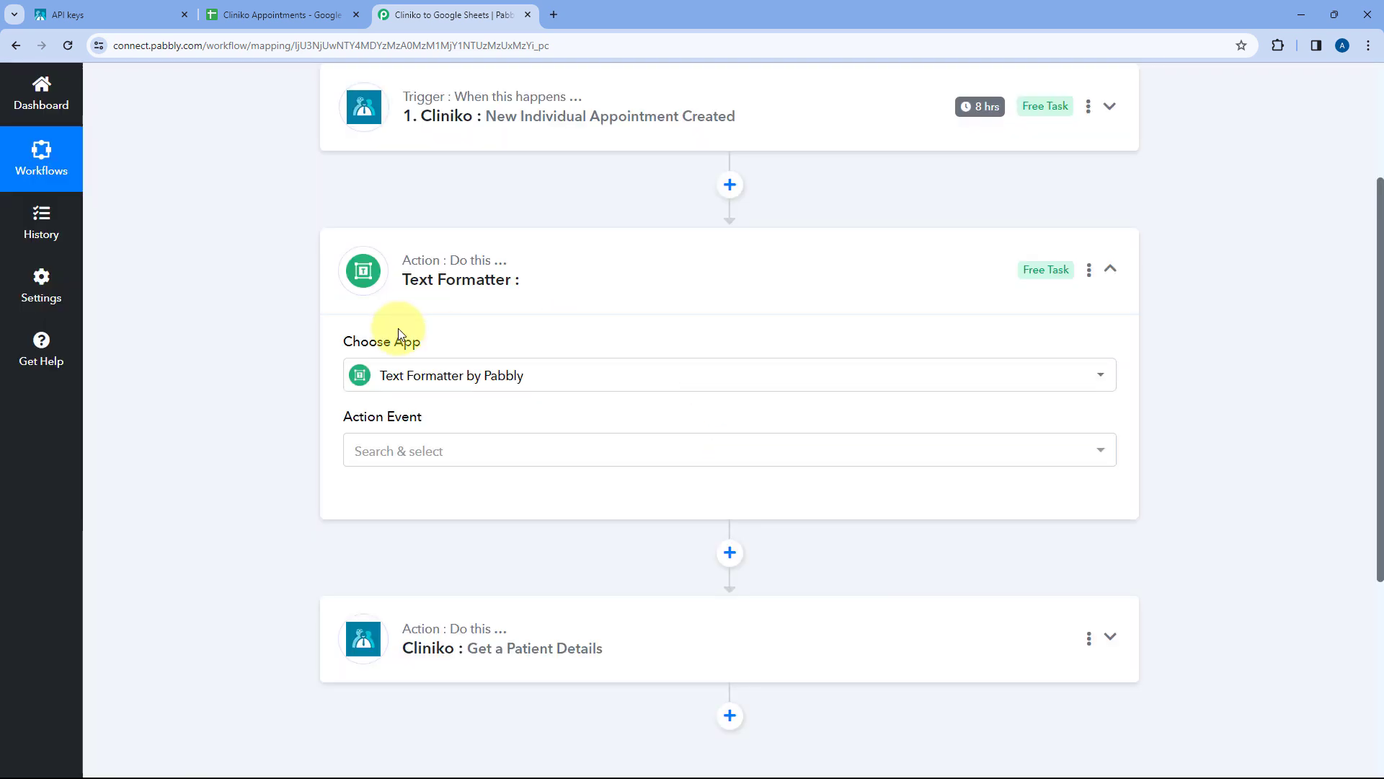
- Set the Text Formatter's action event to Split Text and connect it
scroll(560, 322, "down", 2)
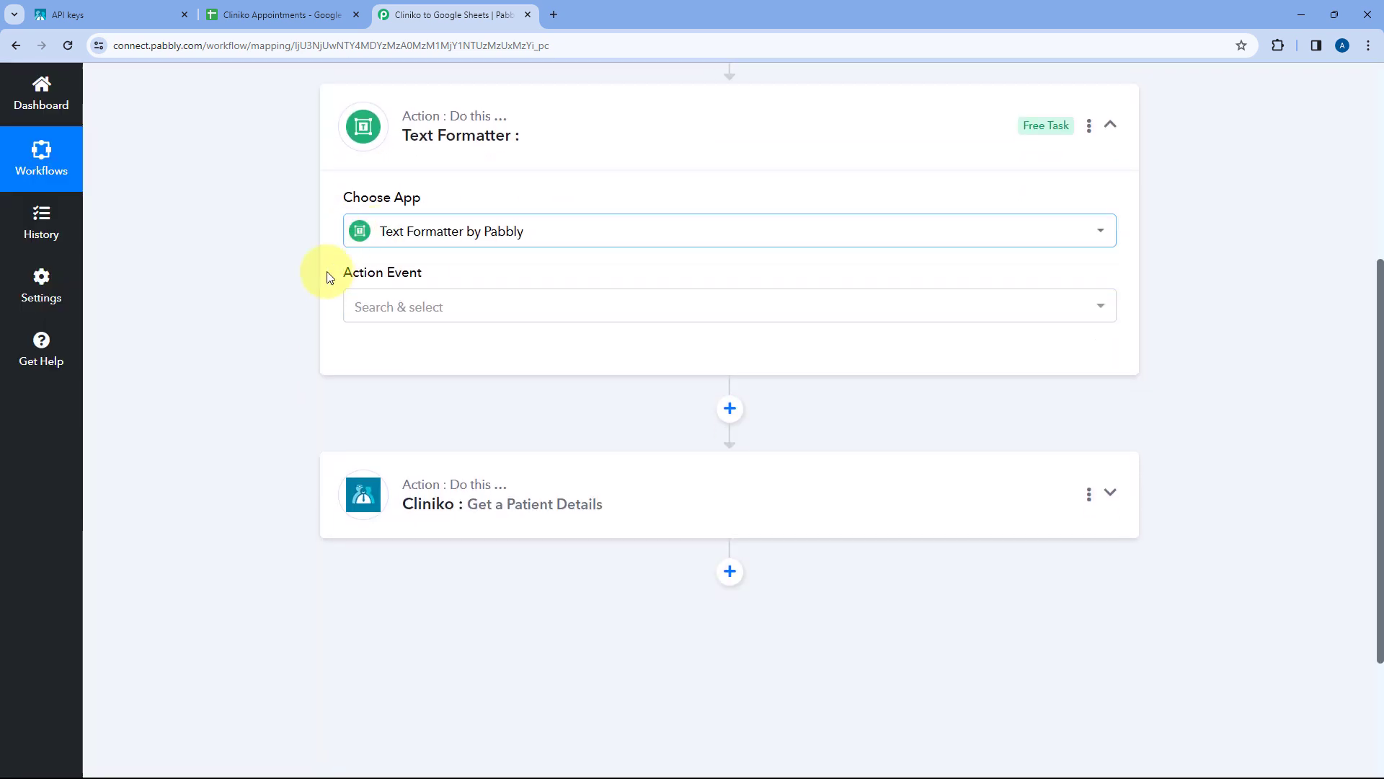
left_click(481, 309)
scroll(306, 297, "down", 2)
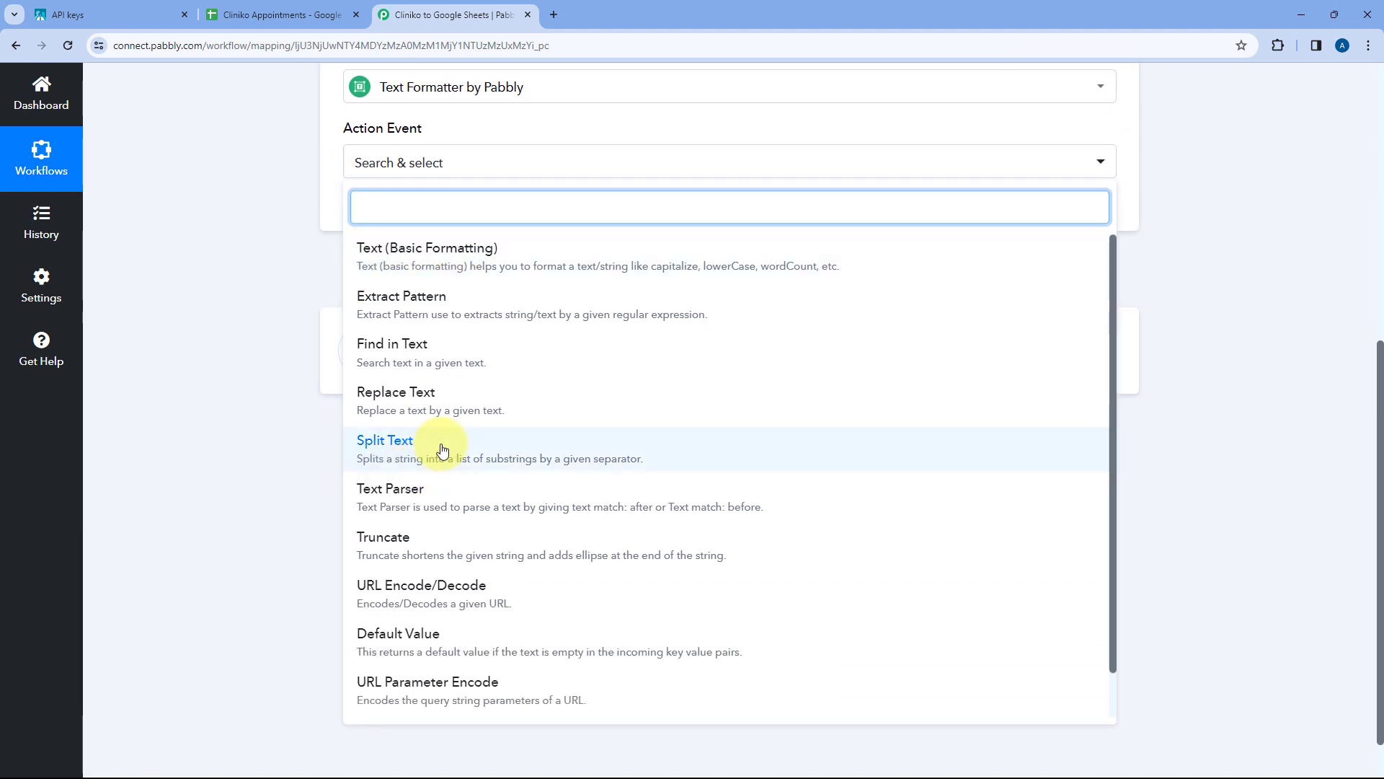
left_click(401, 447)
scroll(512, 277, "up", 2)
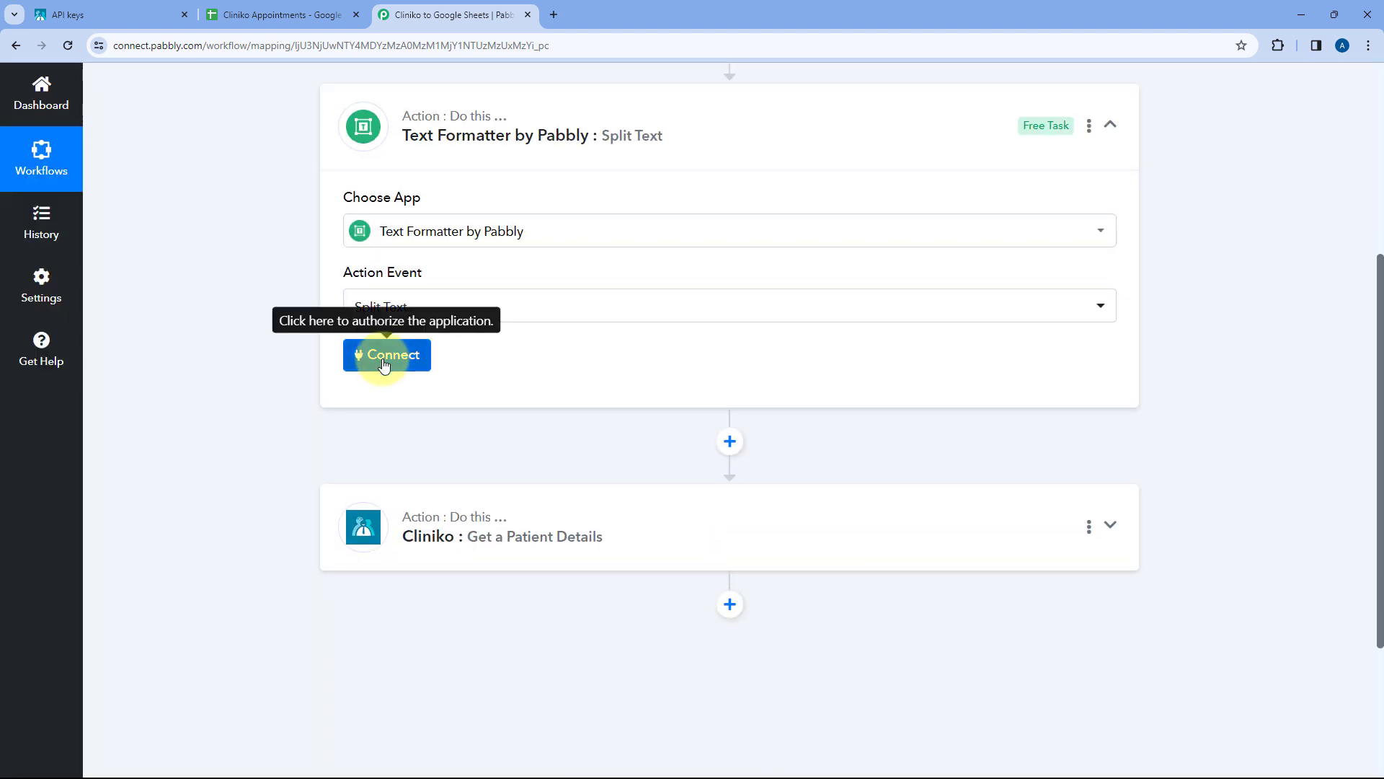
left_click(383, 364)
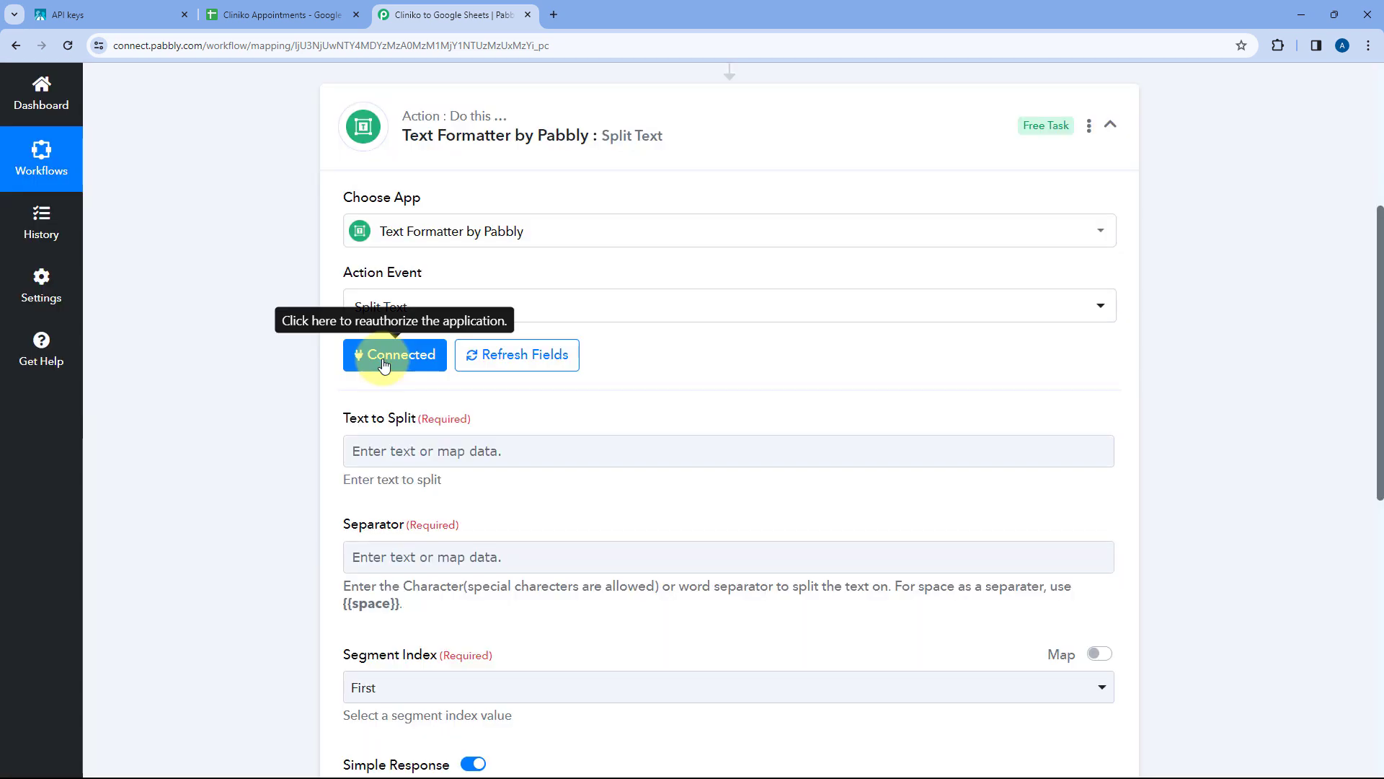
- Reopen the New Individual Appointment Created trigger's response and check the complete Patient Links Self URL for the text to split
scroll(319, 388, "down", 1)
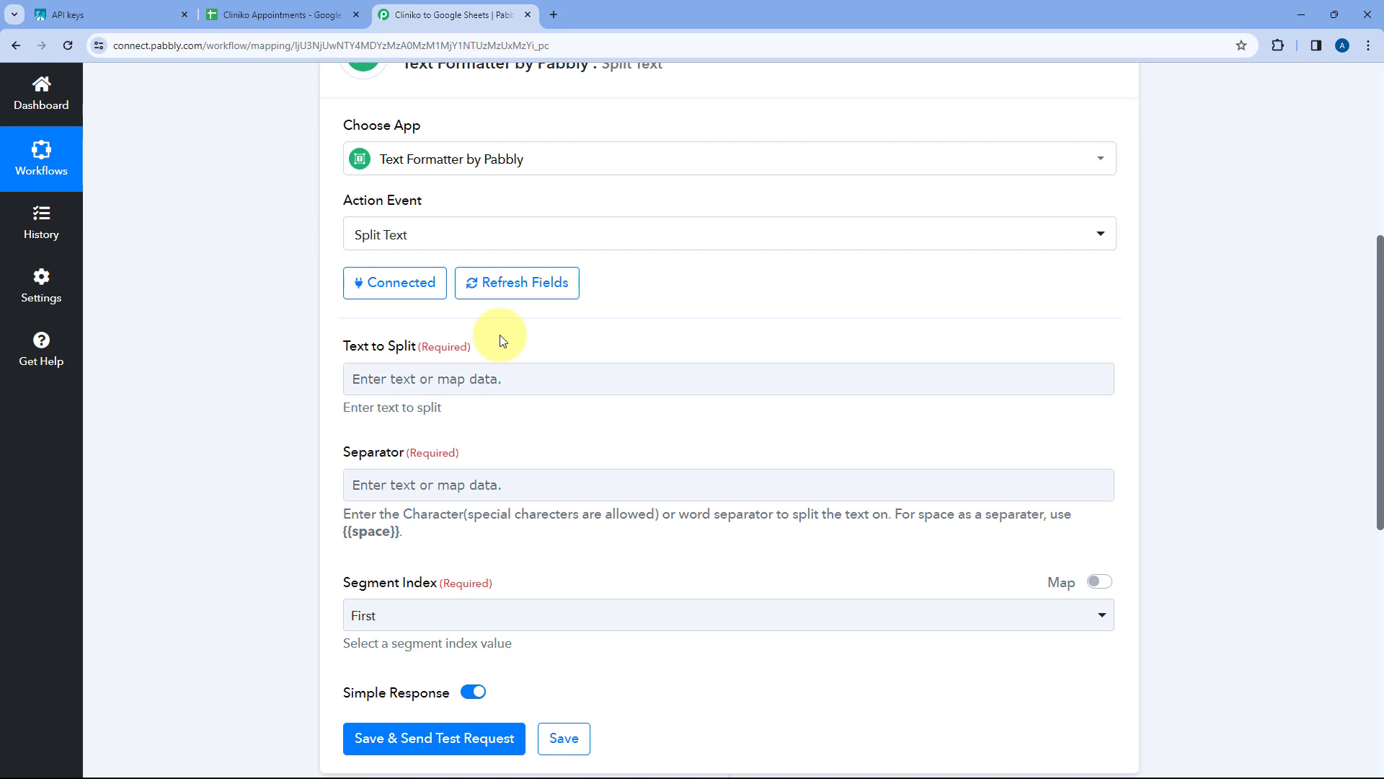
scroll(728, 302, "up", 5)
left_click(674, 253)
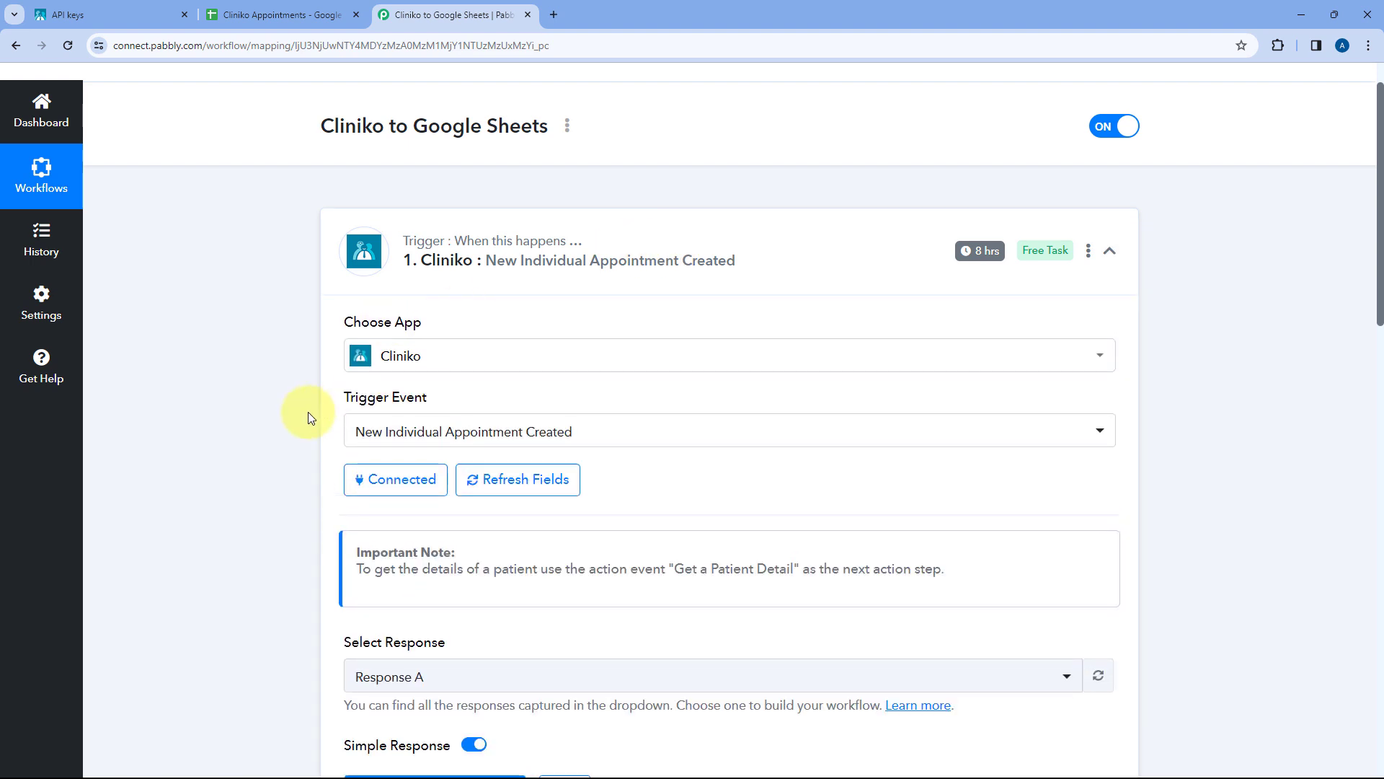
scroll(303, 411, "down", 8)
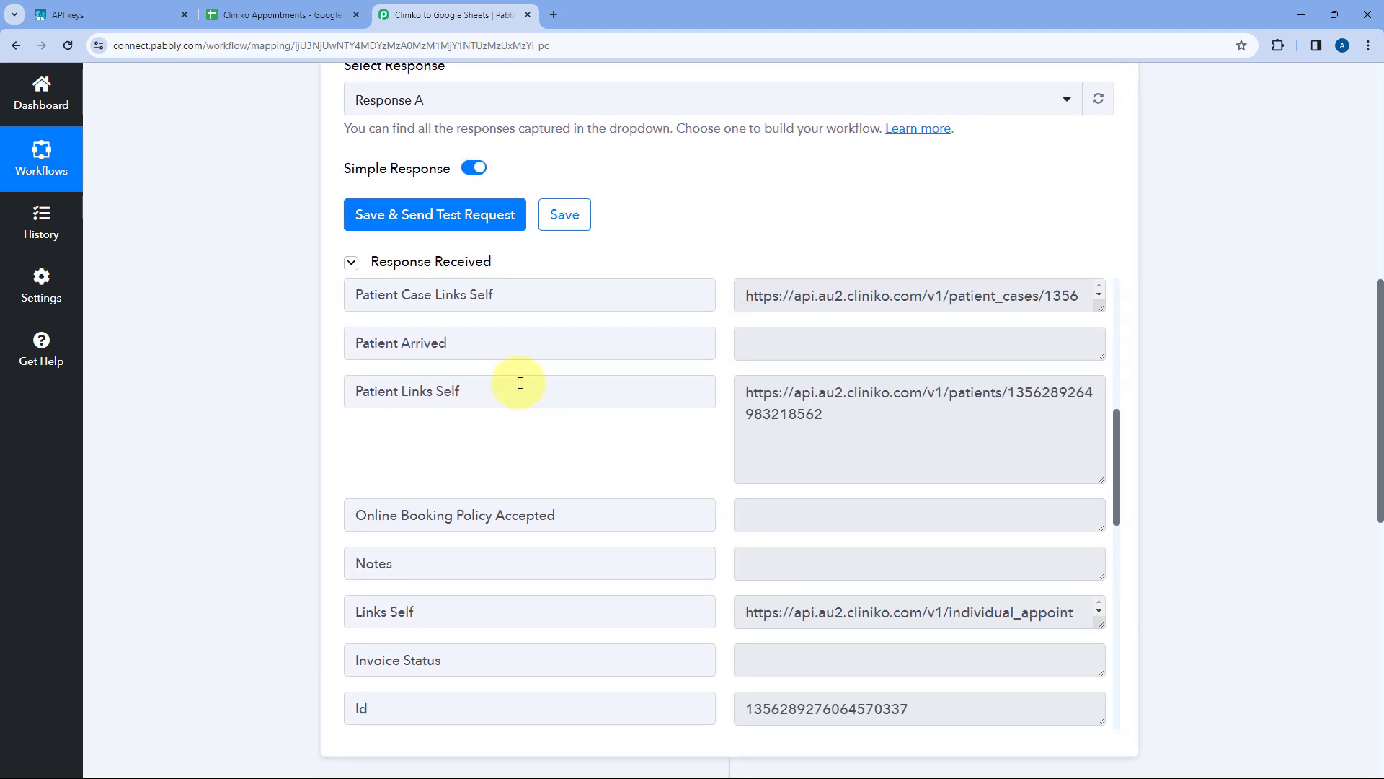
left_click_drag(498, 391, 346, 391)
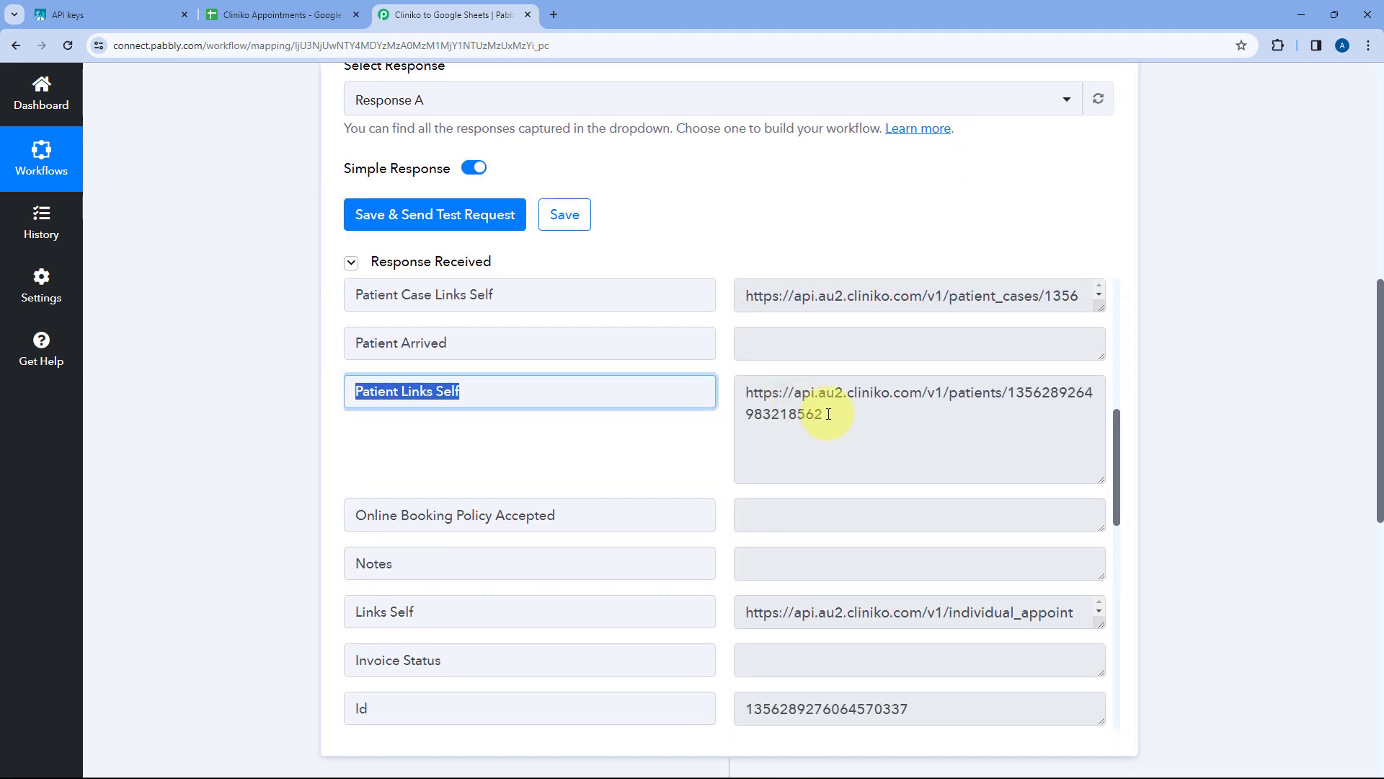
left_click_drag(831, 415, 747, 395)
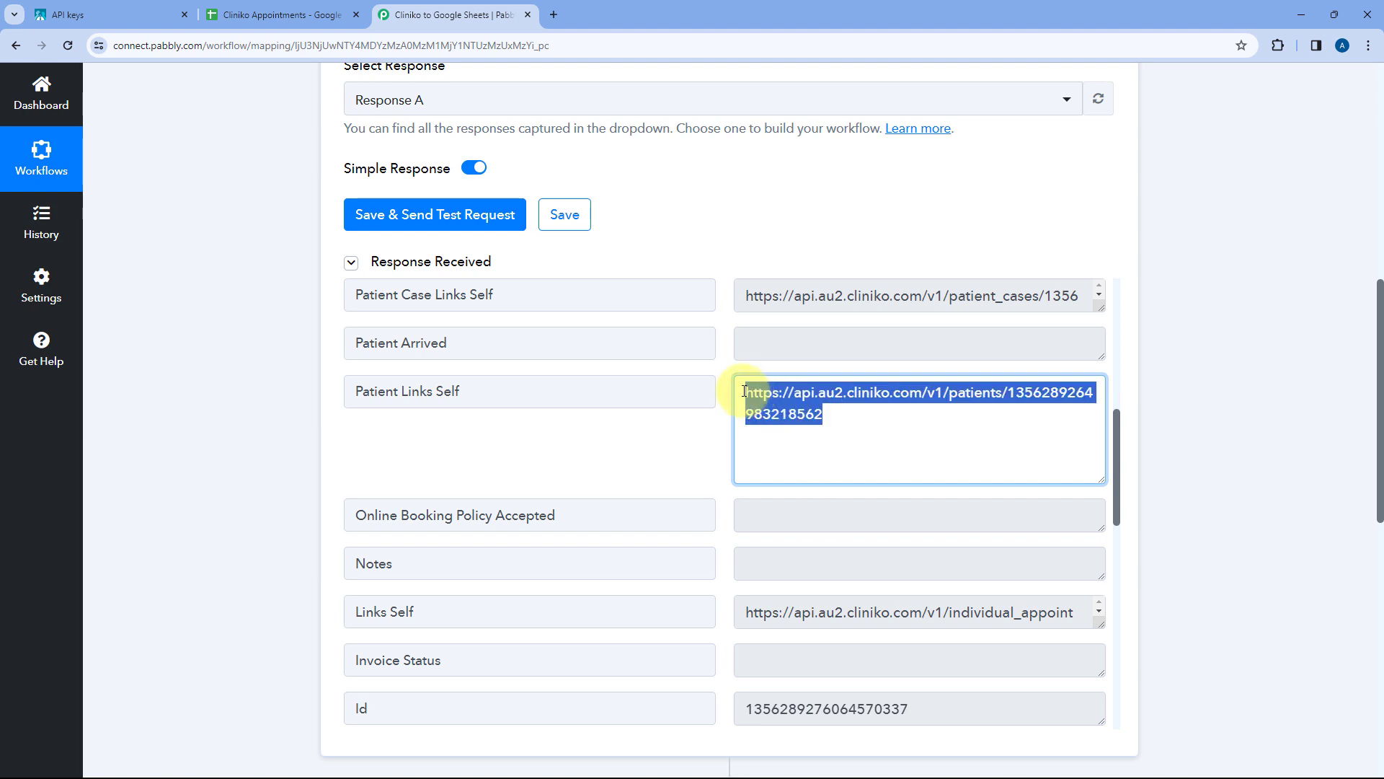
- Check the slash before the patient ID in Patient Links Self, and reopen the Text Formatter by Pabbly Split Text action
left_click(813, 406)
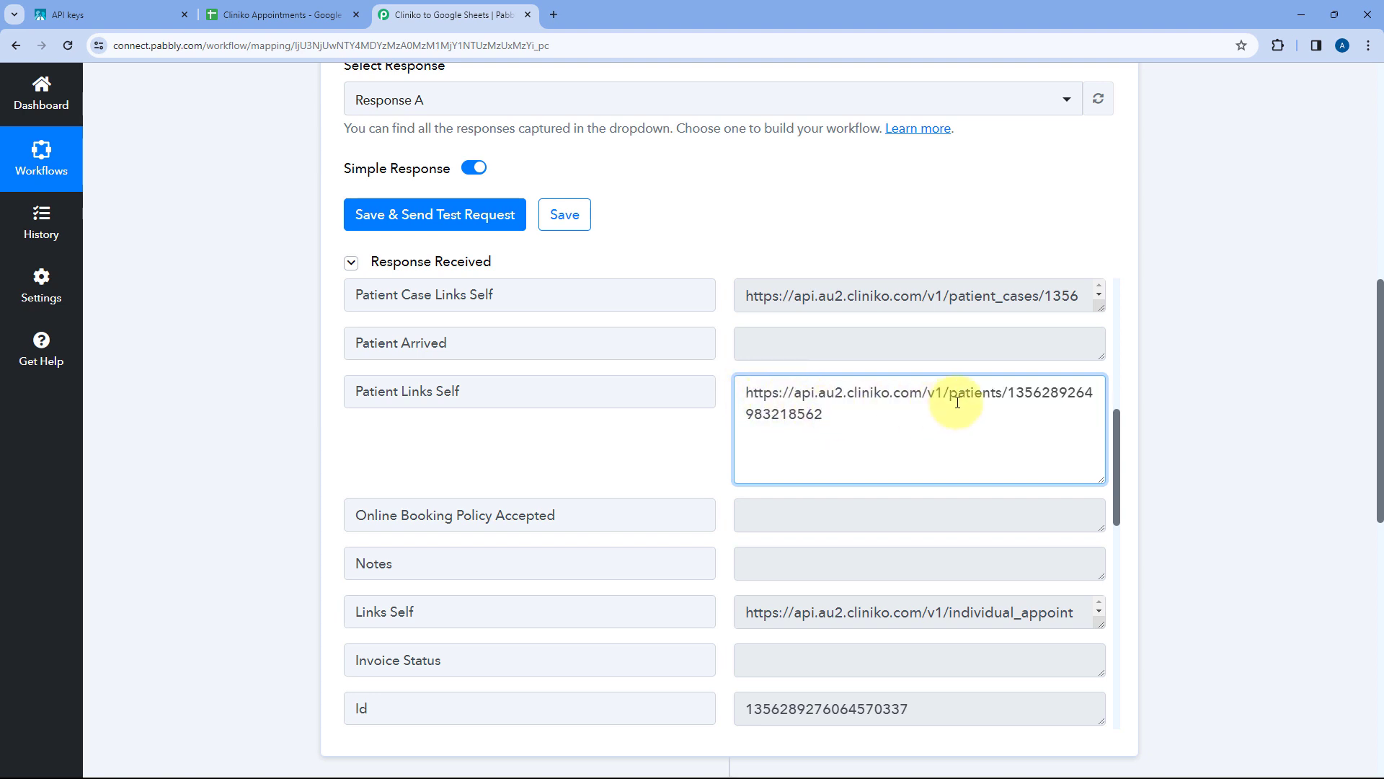
double_click(1008, 394)
left_click(723, 393)
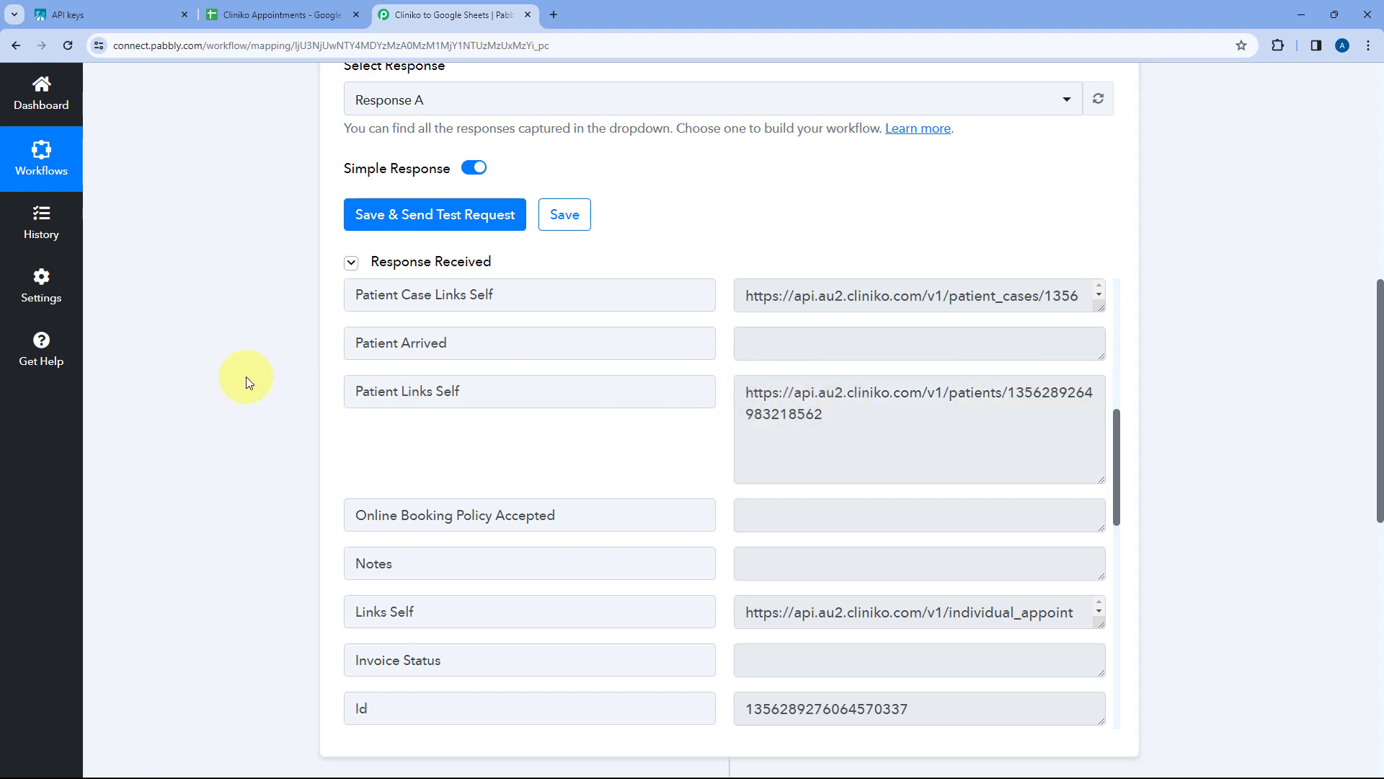
scroll(270, 377, "down", 7)
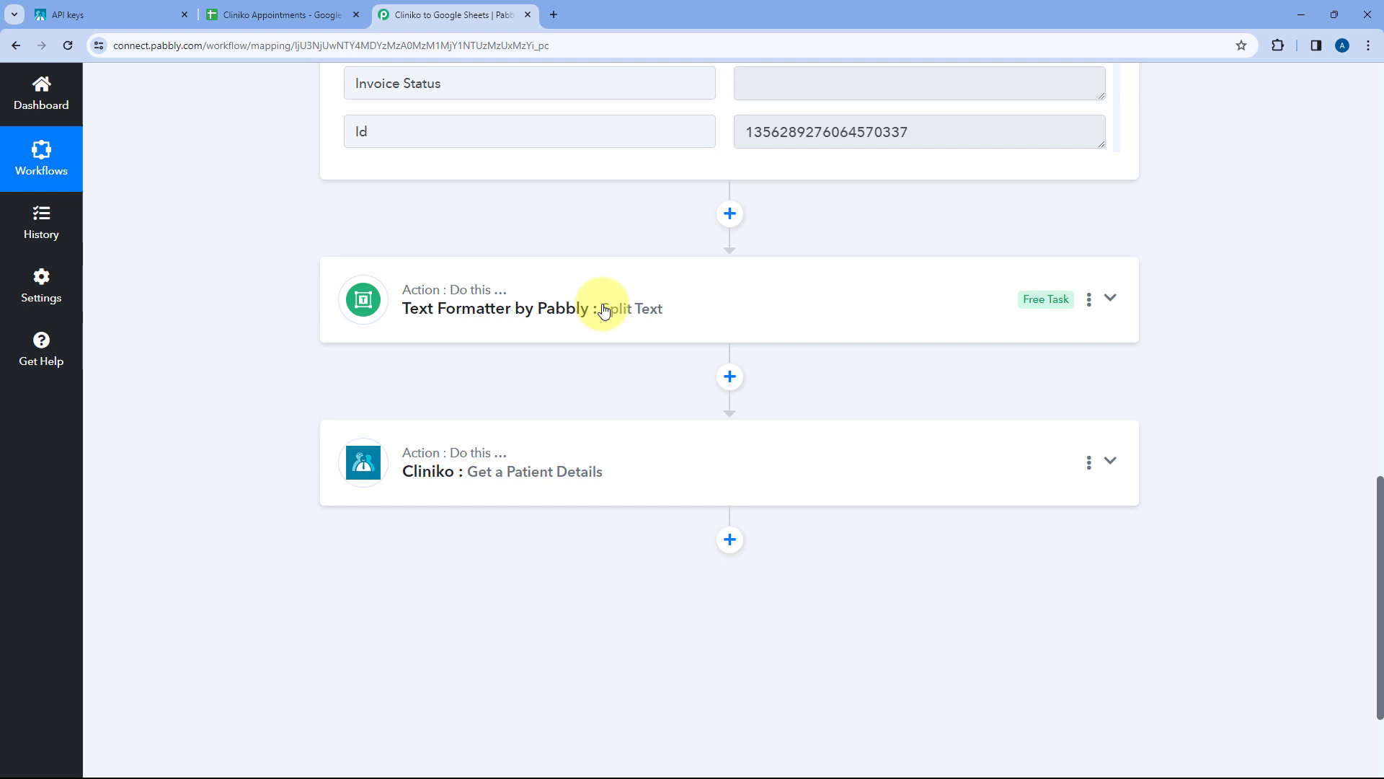
left_click(593, 276)
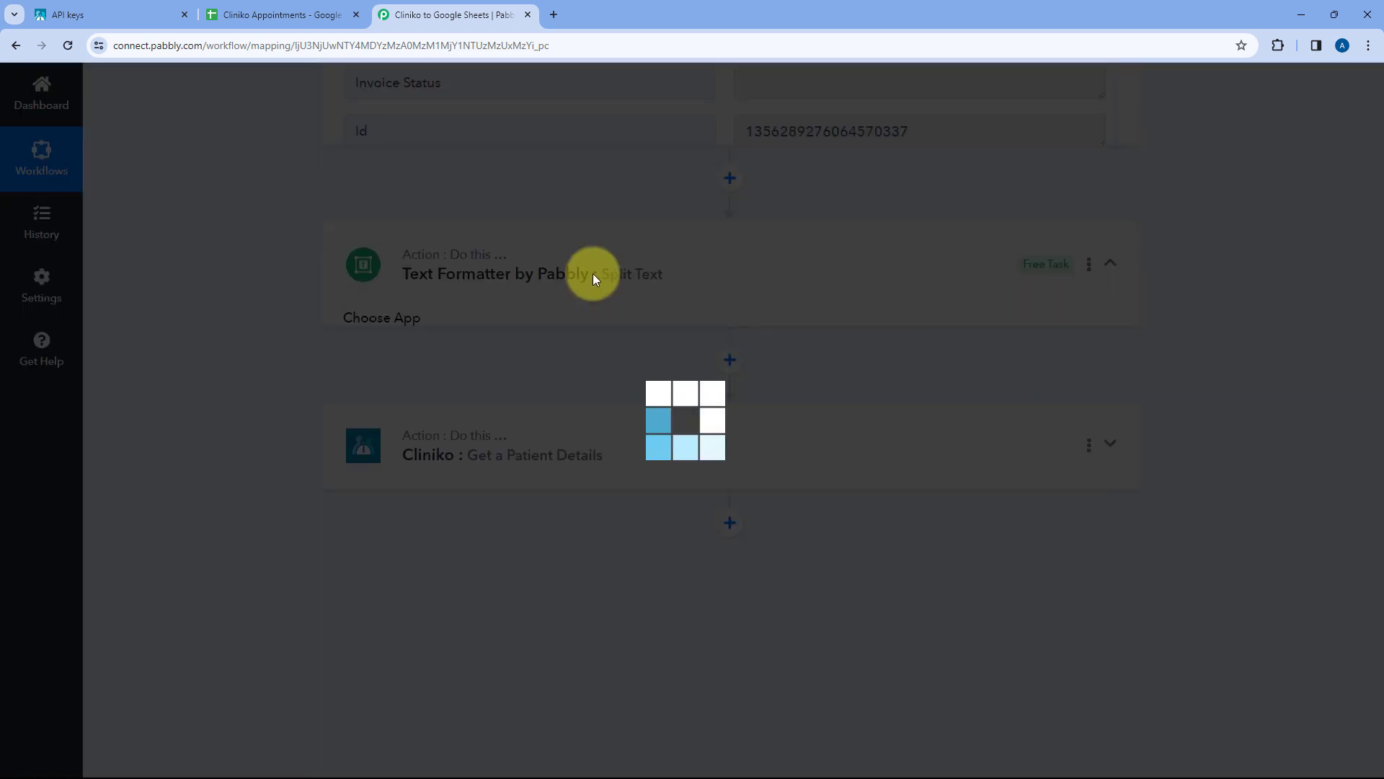
scroll(236, 245, "down", 5)
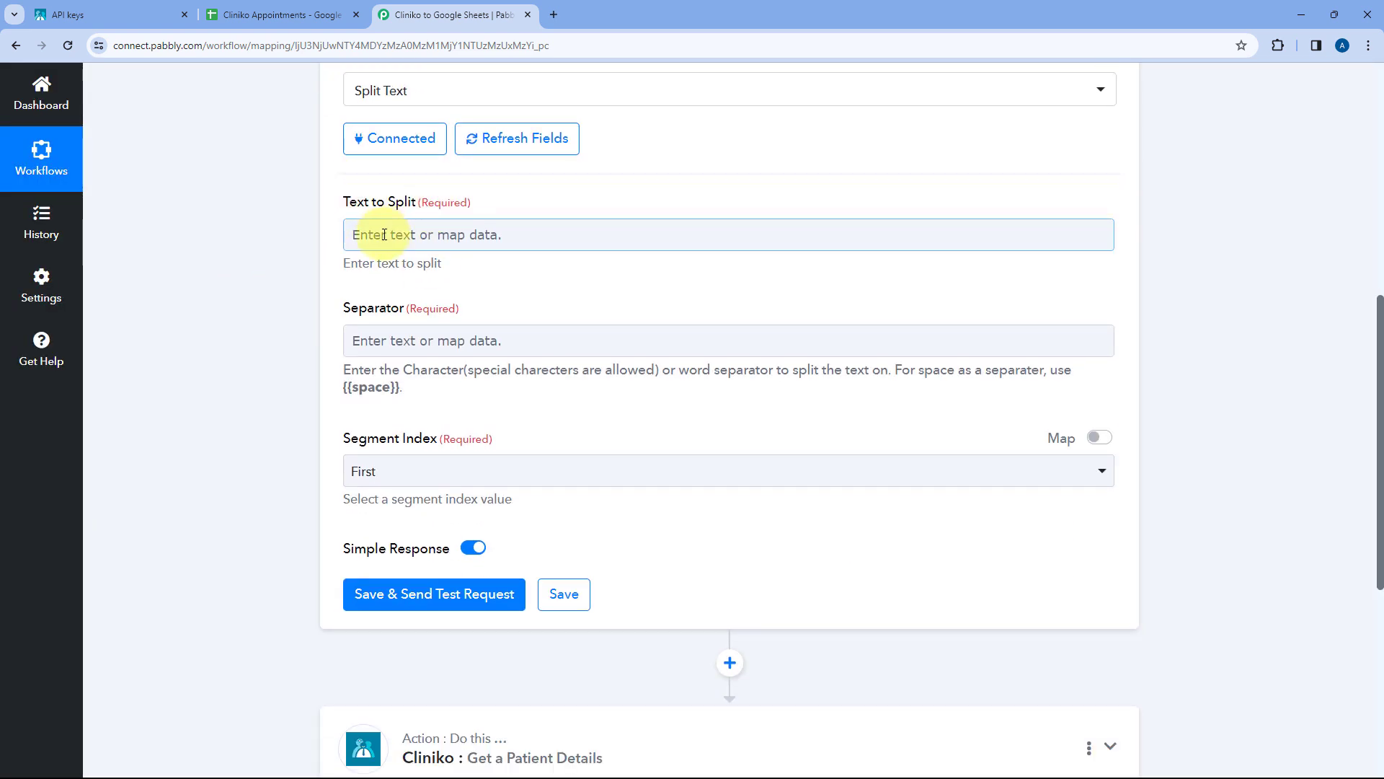
- Map Patient Links Self from the New Individual Appointment Created trigger as the Text to Split
left_click(360, 235)
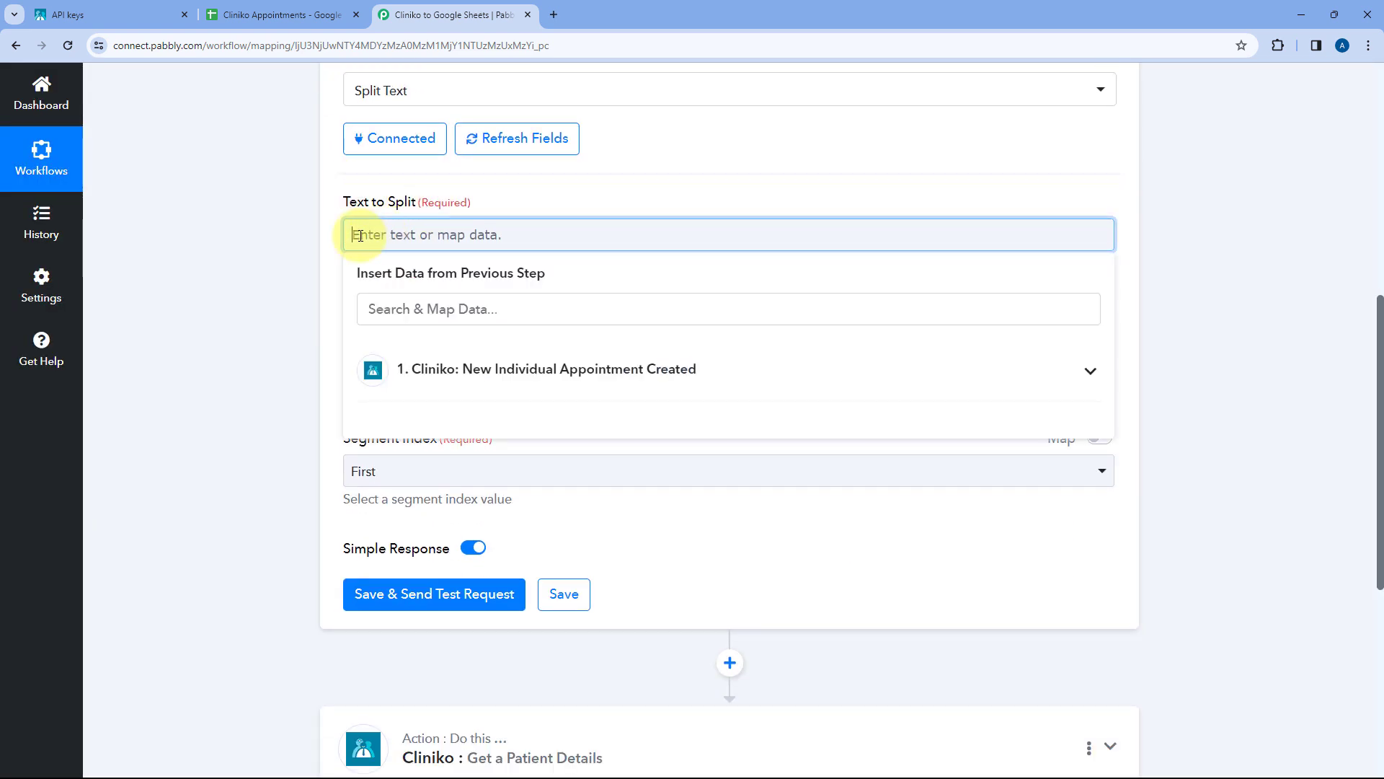
left_click(532, 367)
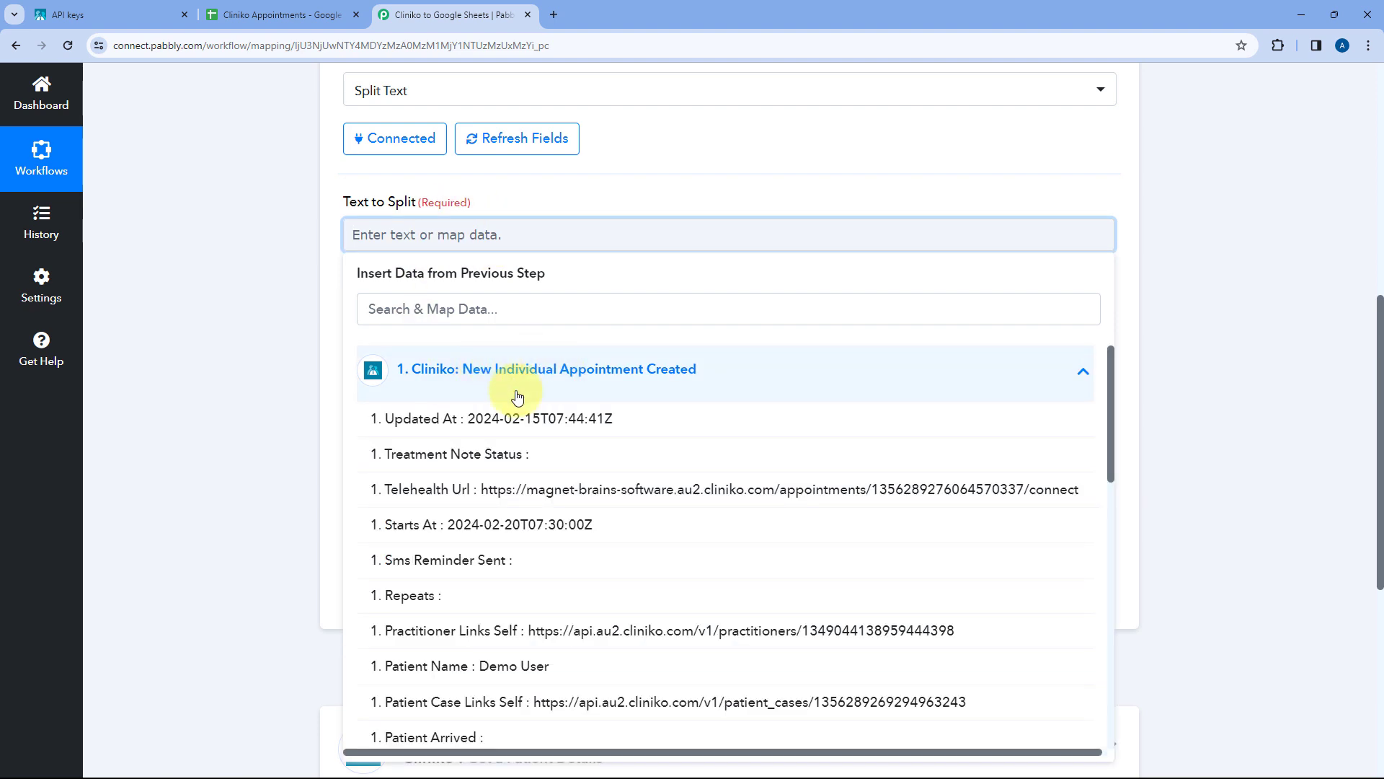
scroll(591, 418, "down", 2)
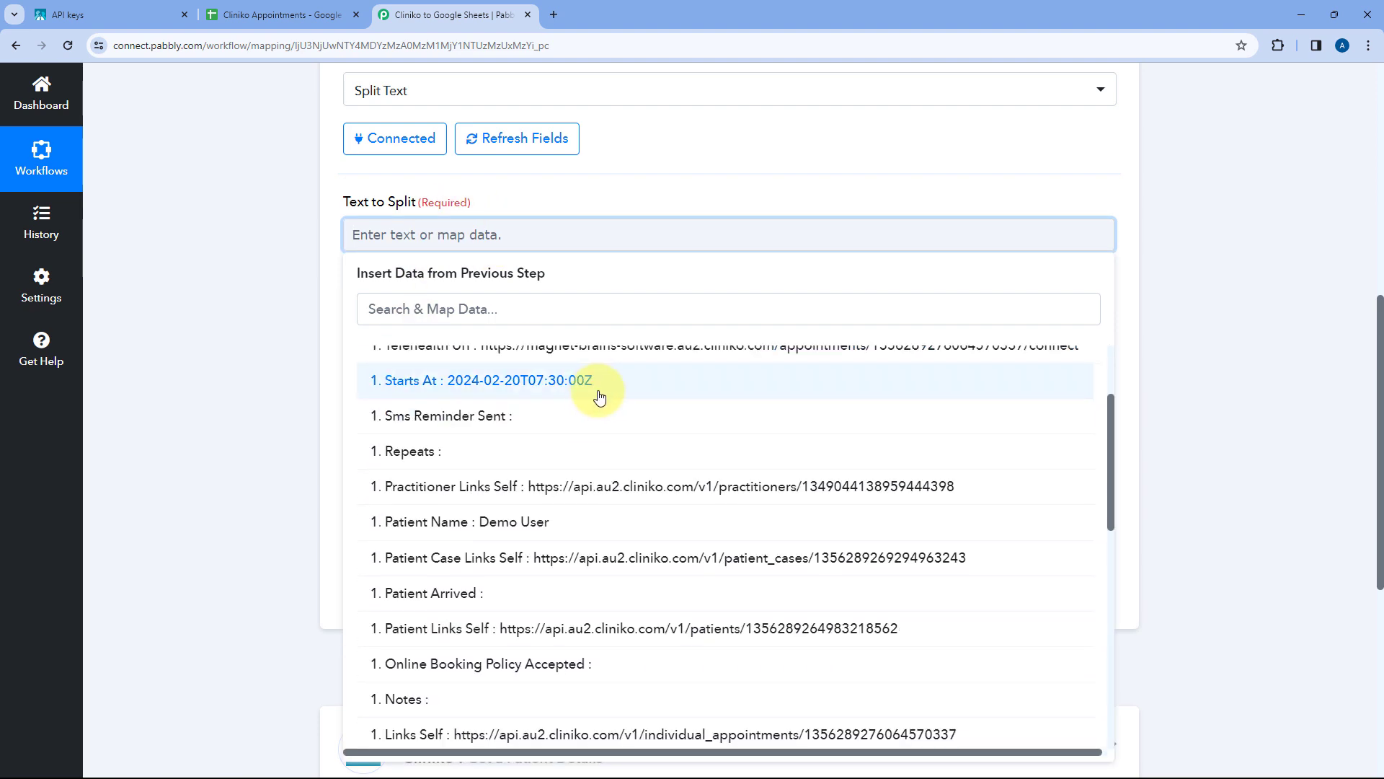
scroll(596, 393, "up", 2)
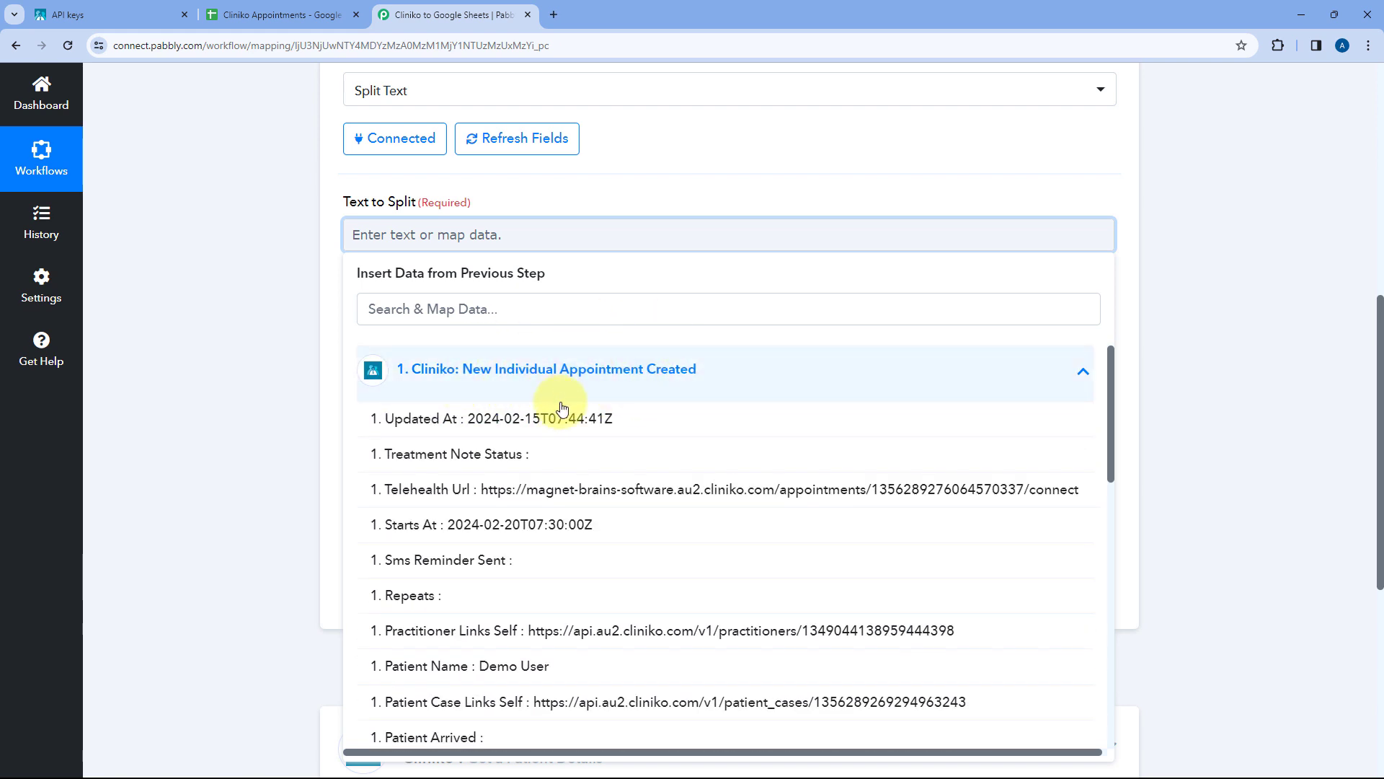
scroll(565, 423, "down", 2)
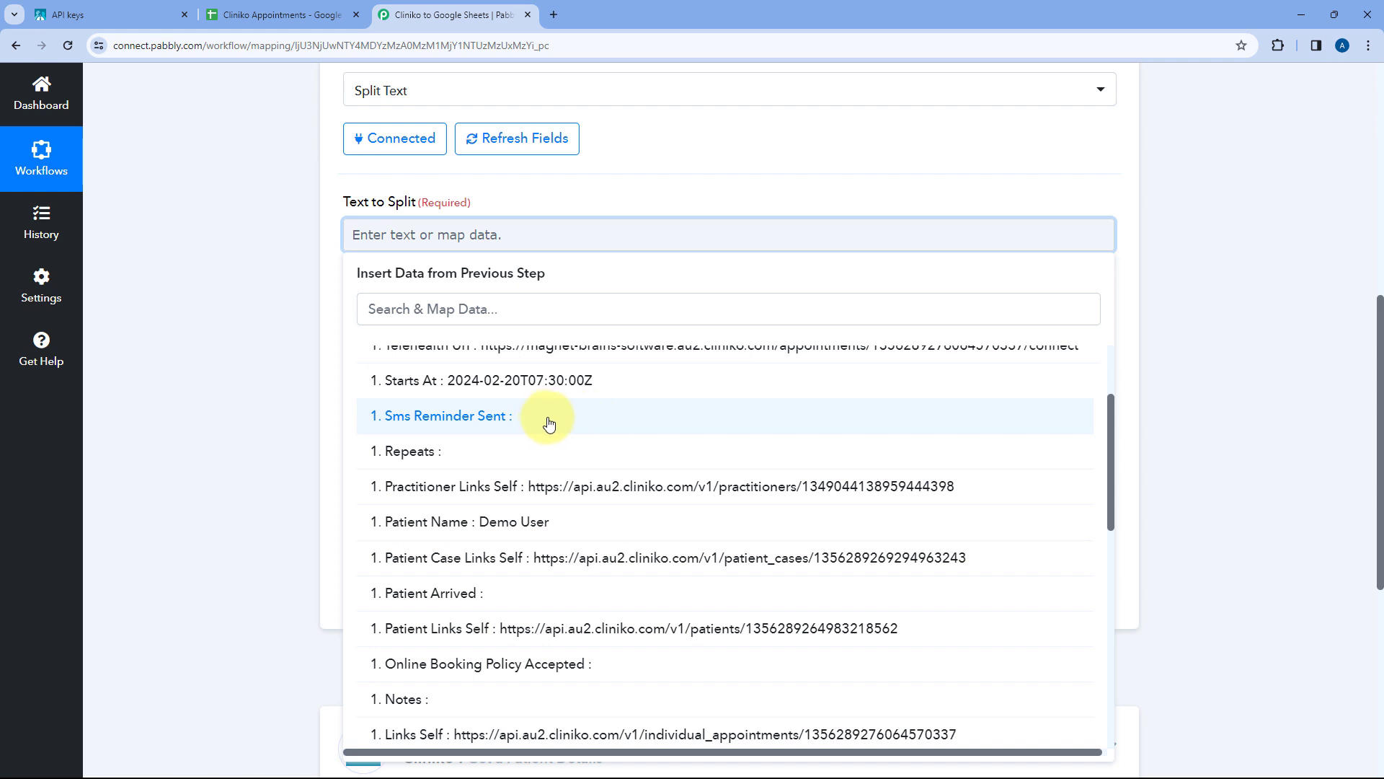
scroll(555, 422, "down", 2)
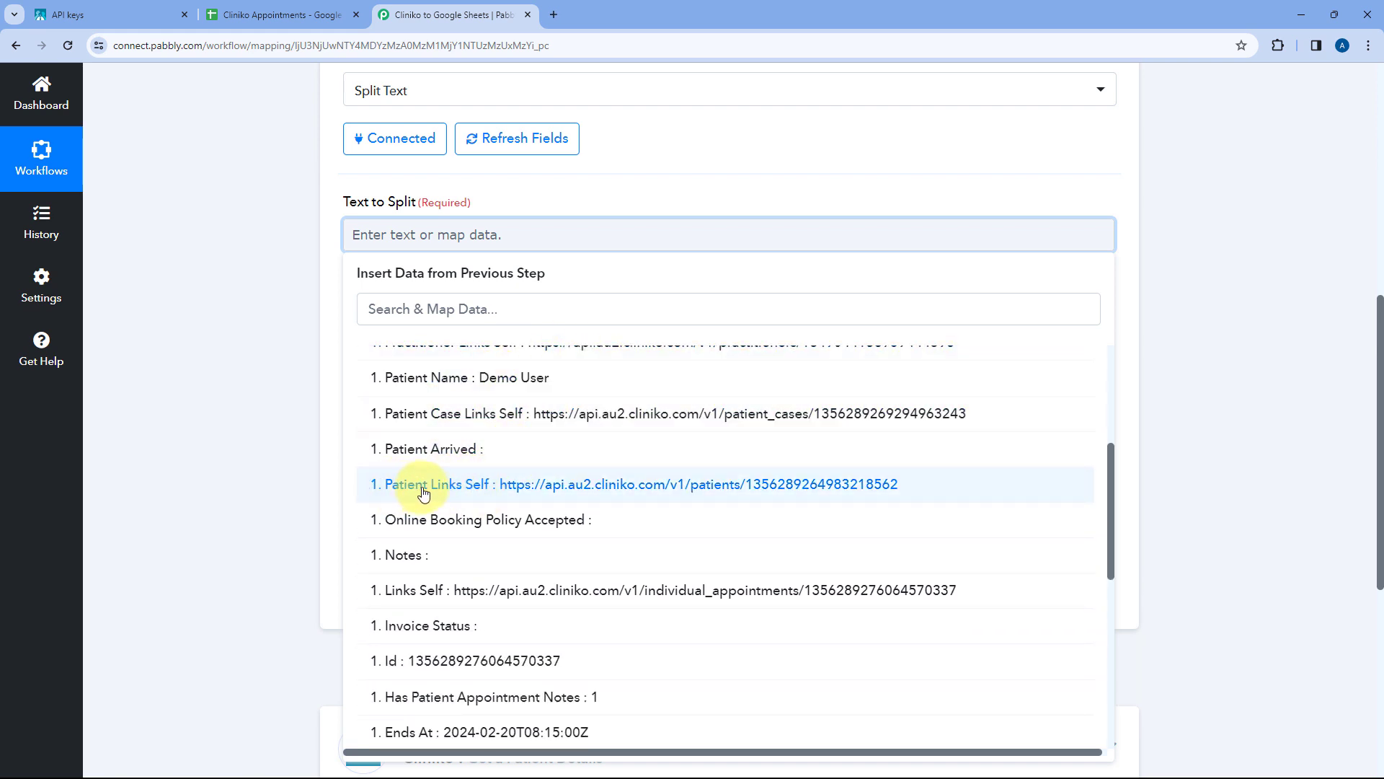
left_click(470, 492)
left_click(298, 236)
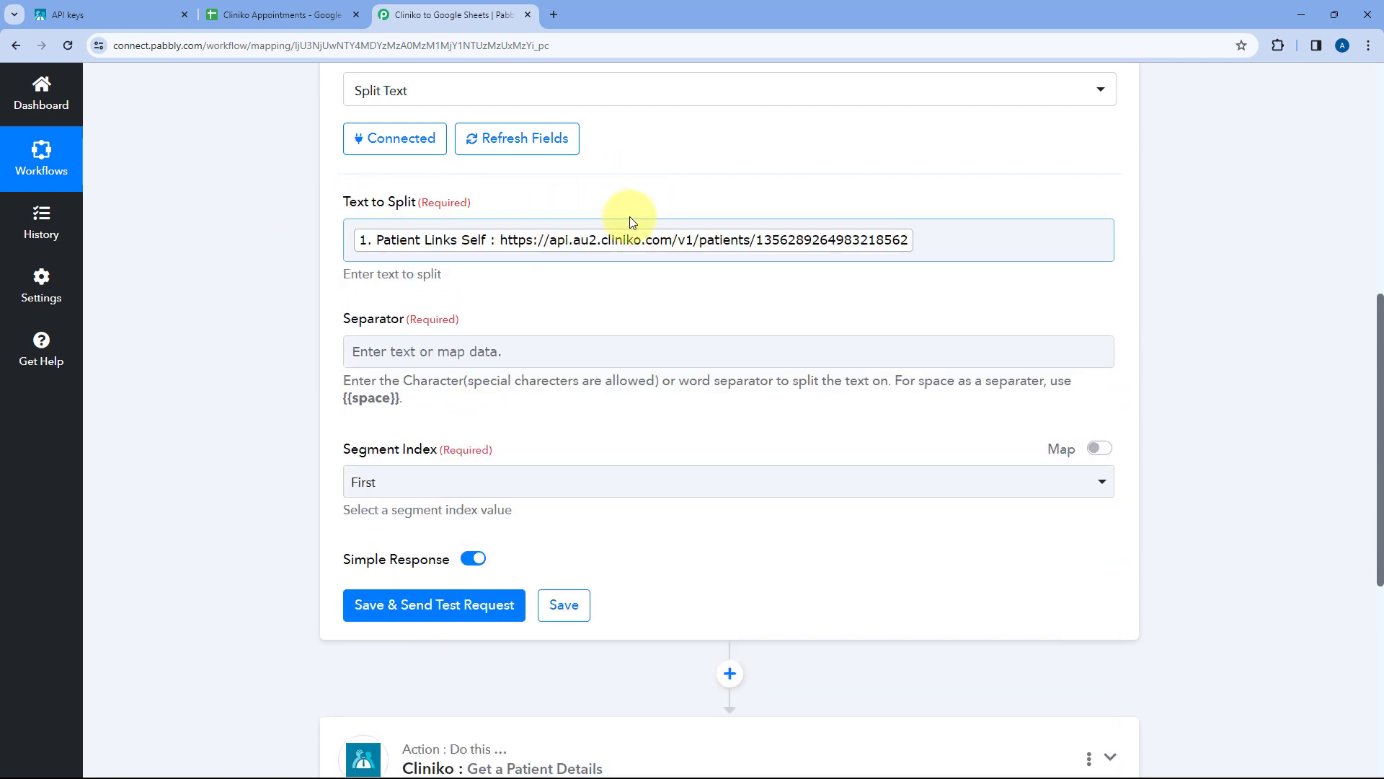
- Set the Split Text separator to the slash character "/" that precedes the patient ID in the URL
scroll(633, 205, "down", 1)
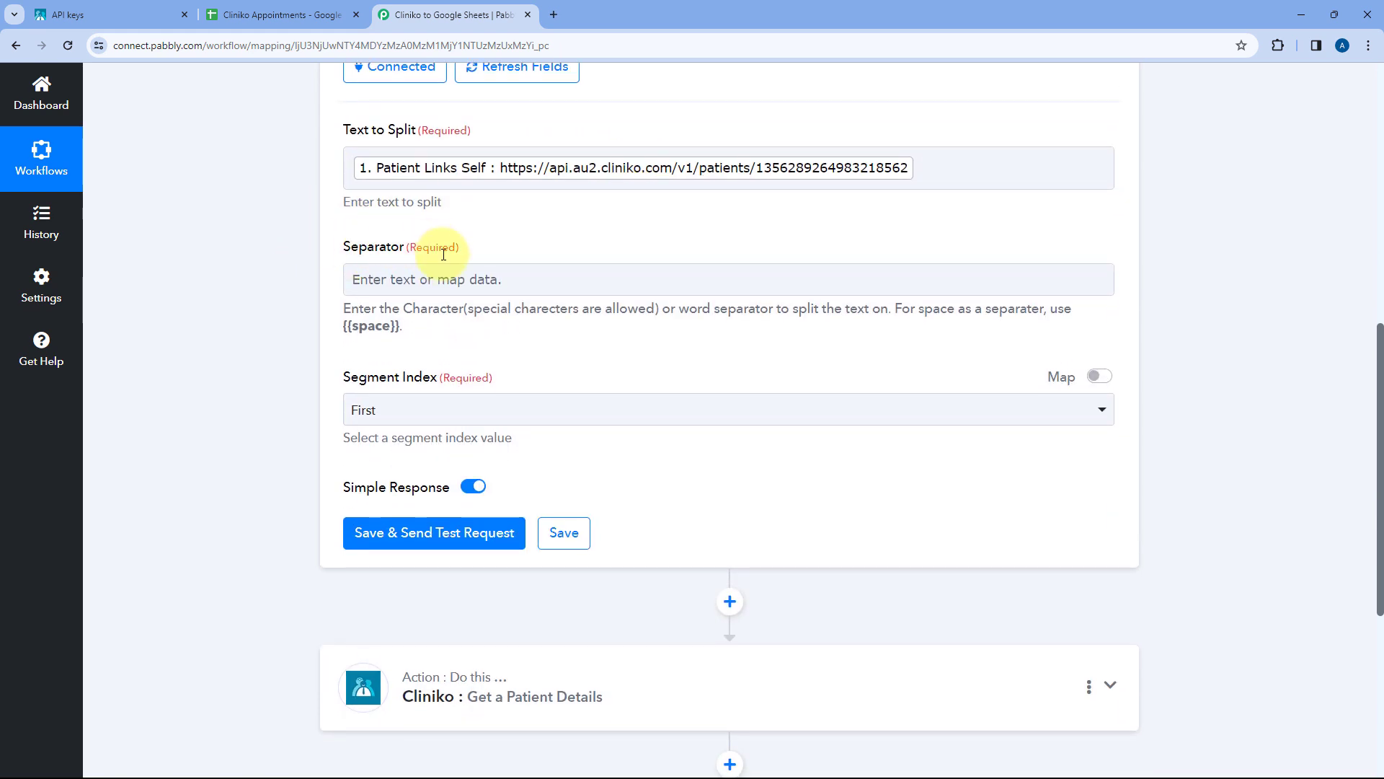
left_click(757, 166)
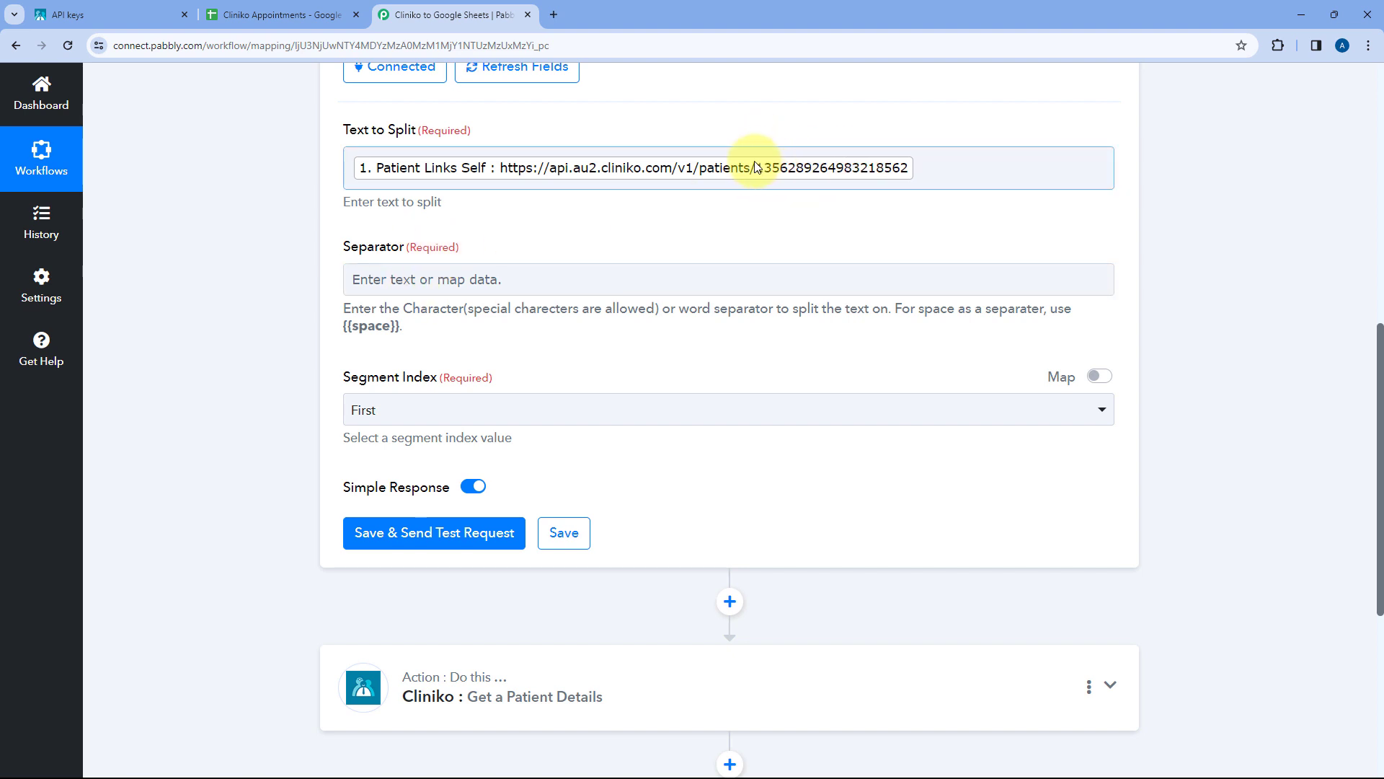
left_click(447, 276)
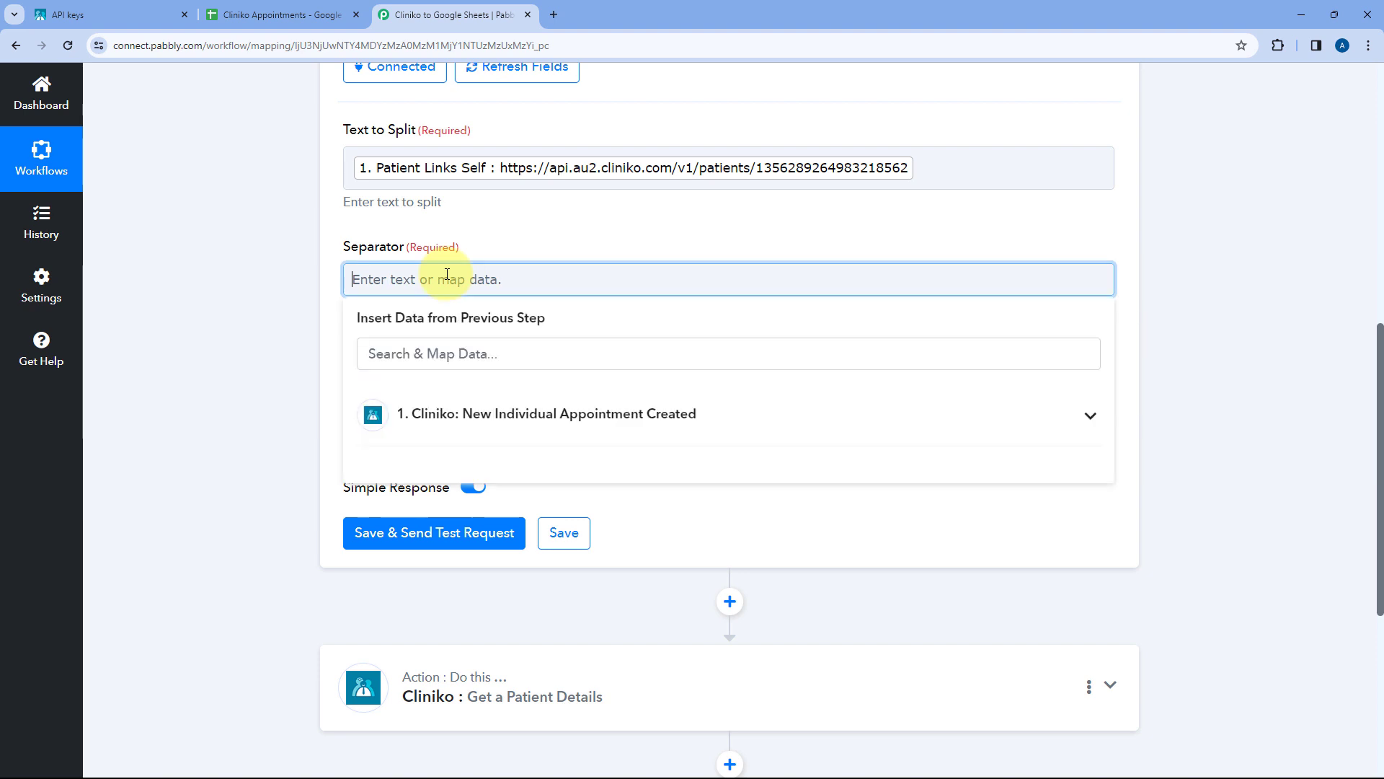
left_click(510, 241)
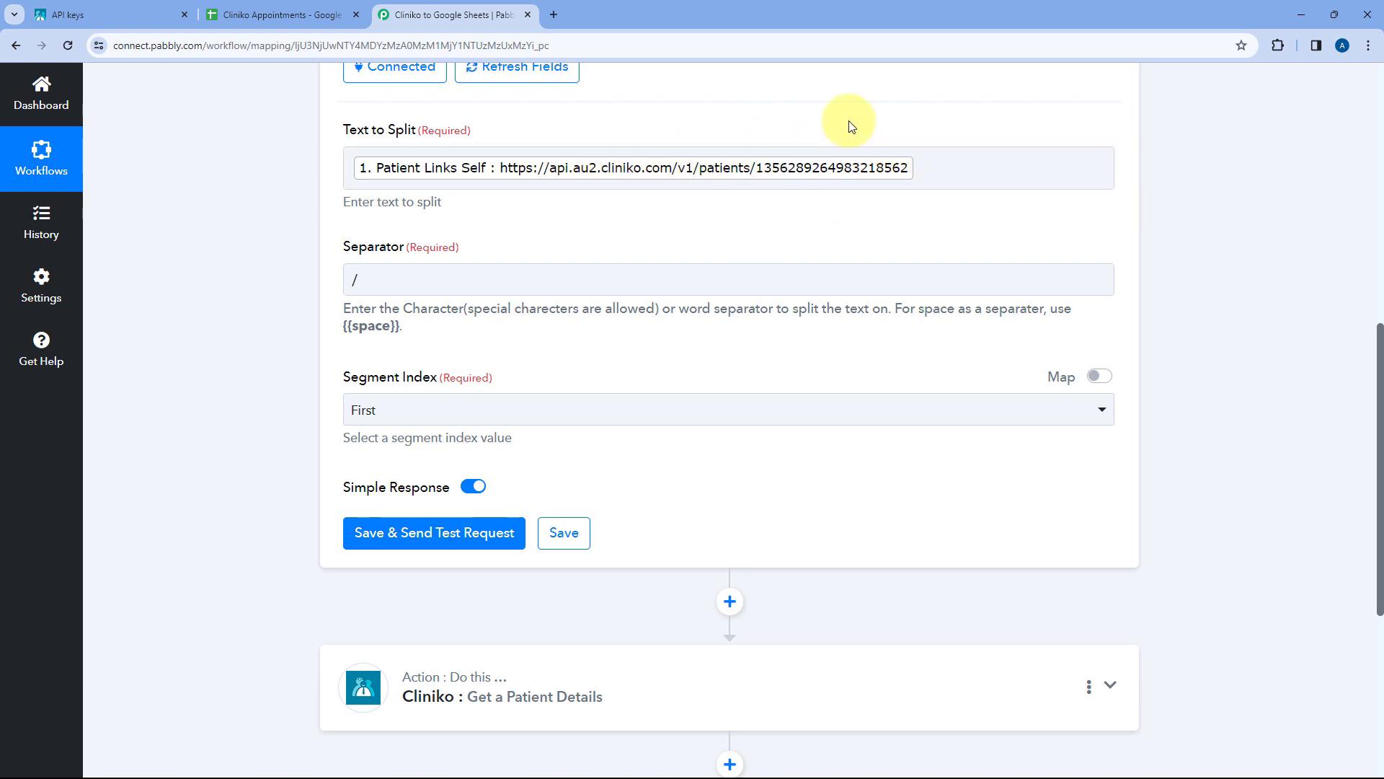
- Set the Segment Index to Last, and save the Split Text action with a test request
left_click(435, 412)
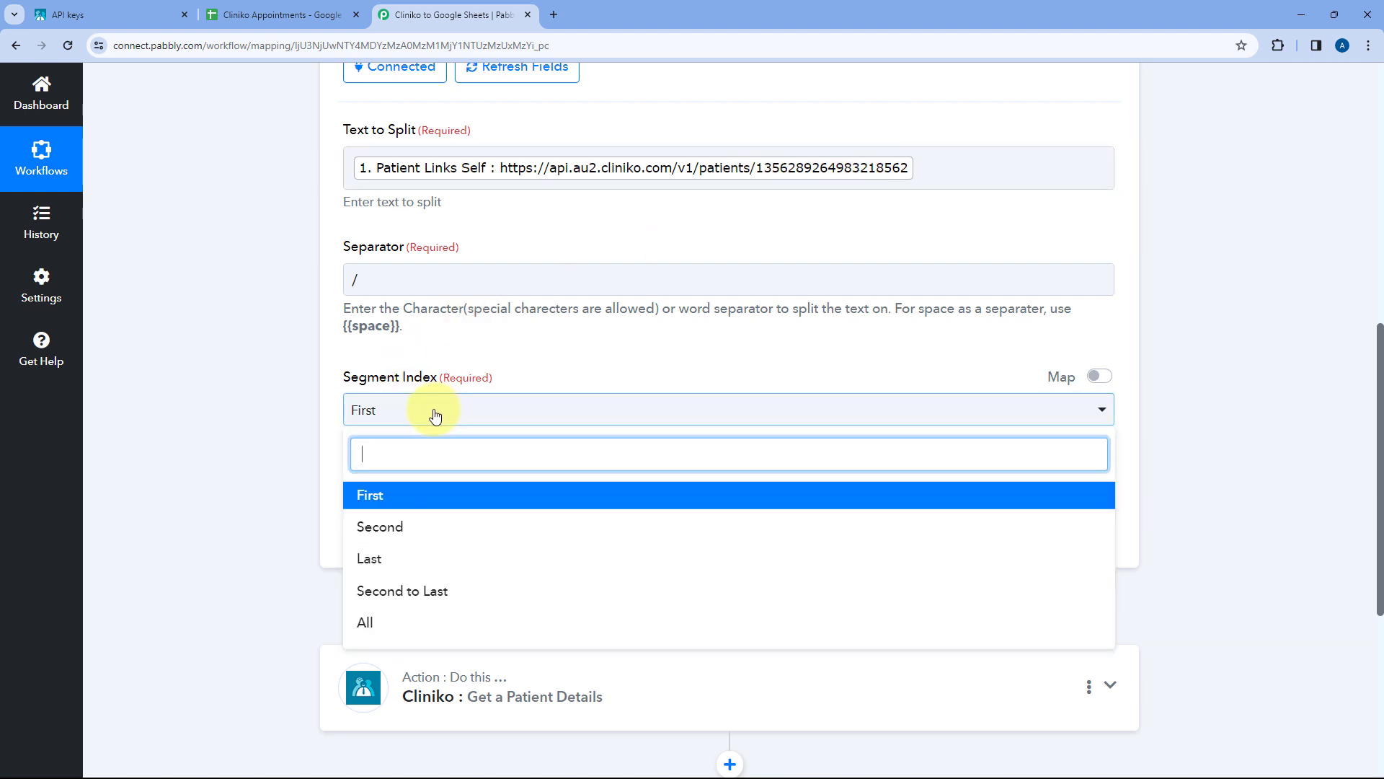
left_click(376, 559)
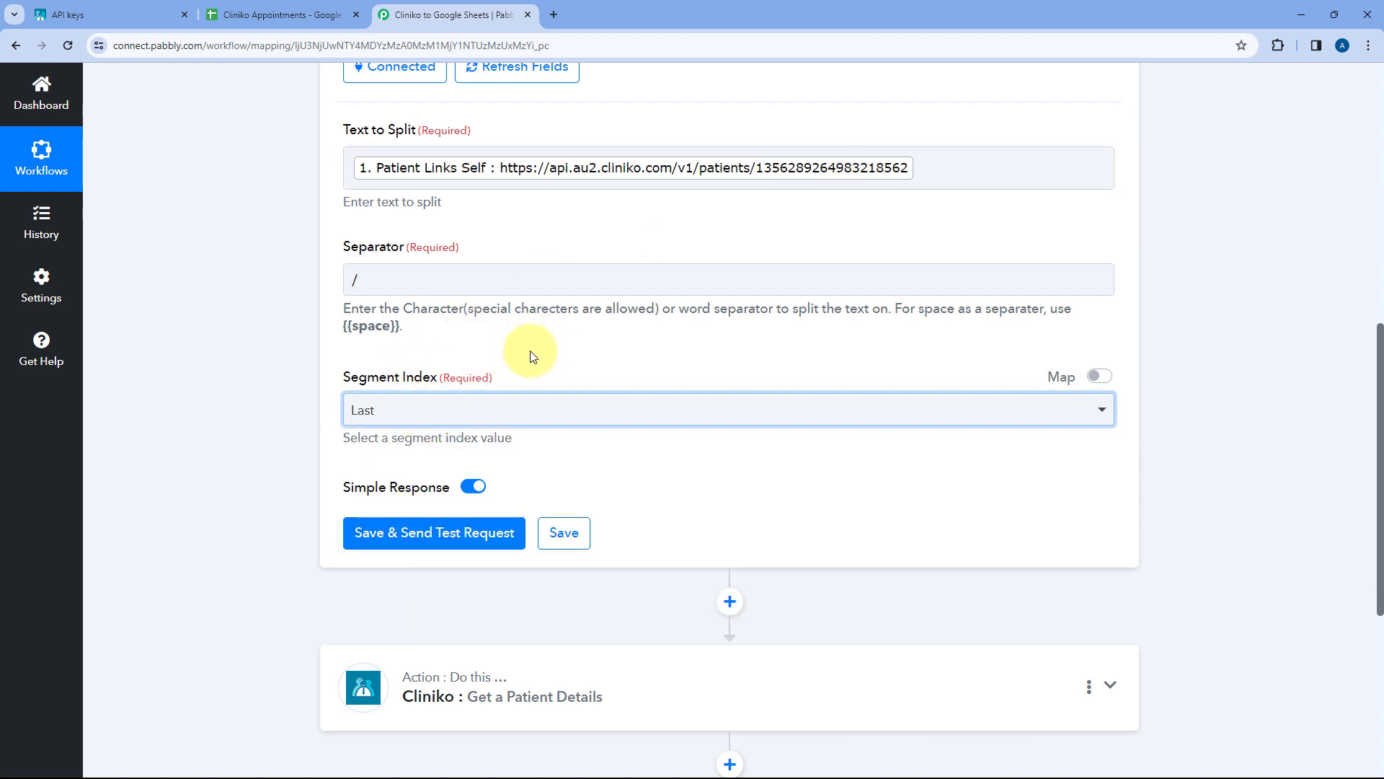
scroll(468, 505, "up", 1)
left_click(457, 604)
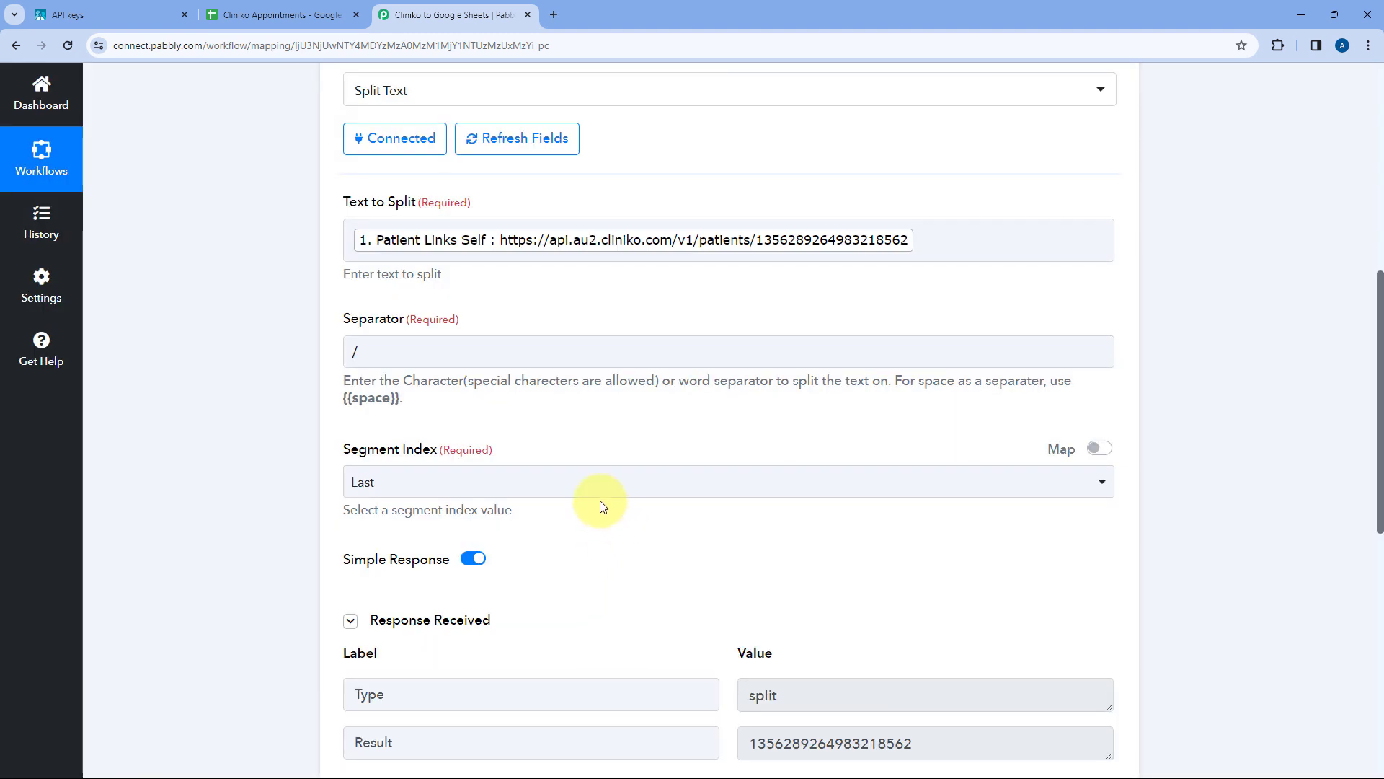
- Examine the Split Text response and compare its Result with the patient ID at the end of the Patient Links Self URL
scroll(603, 506, "down", 3)
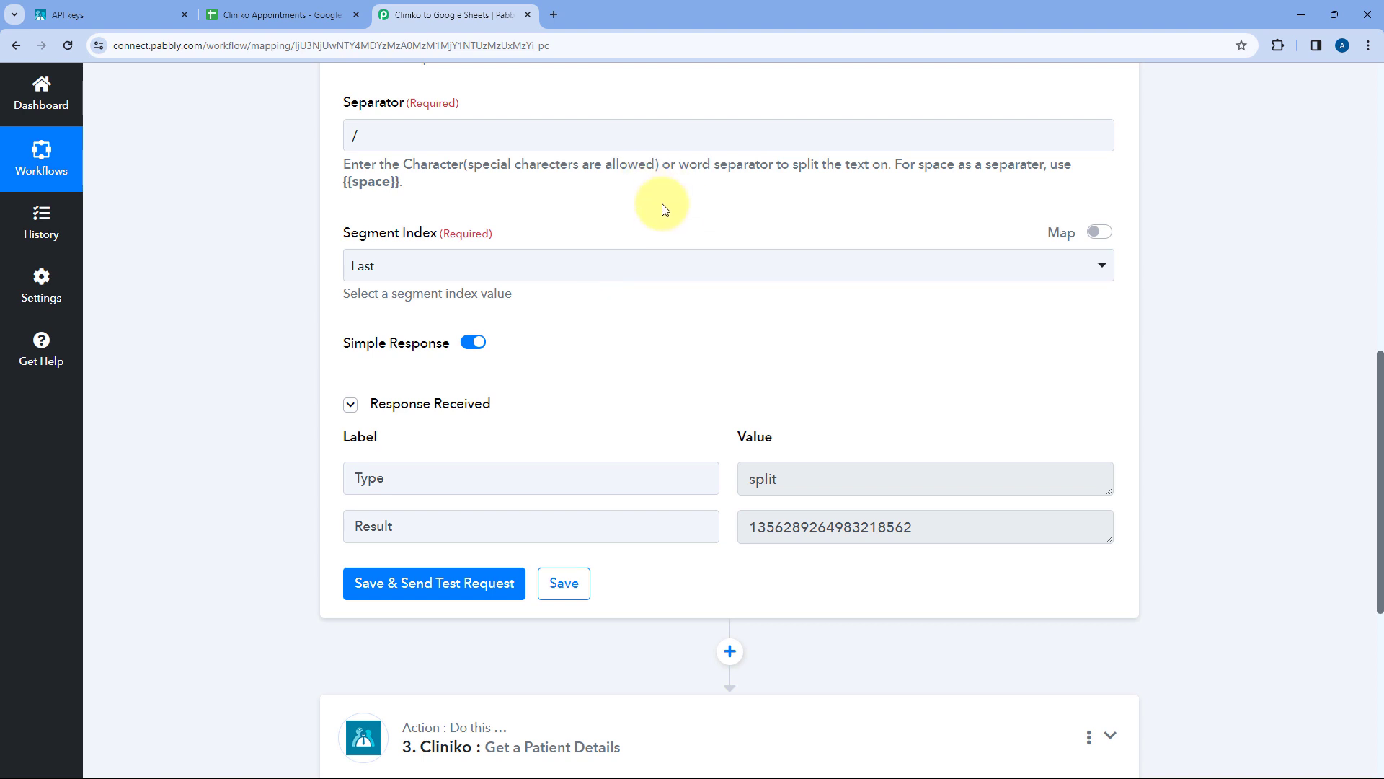
scroll(633, 238, "up", 2)
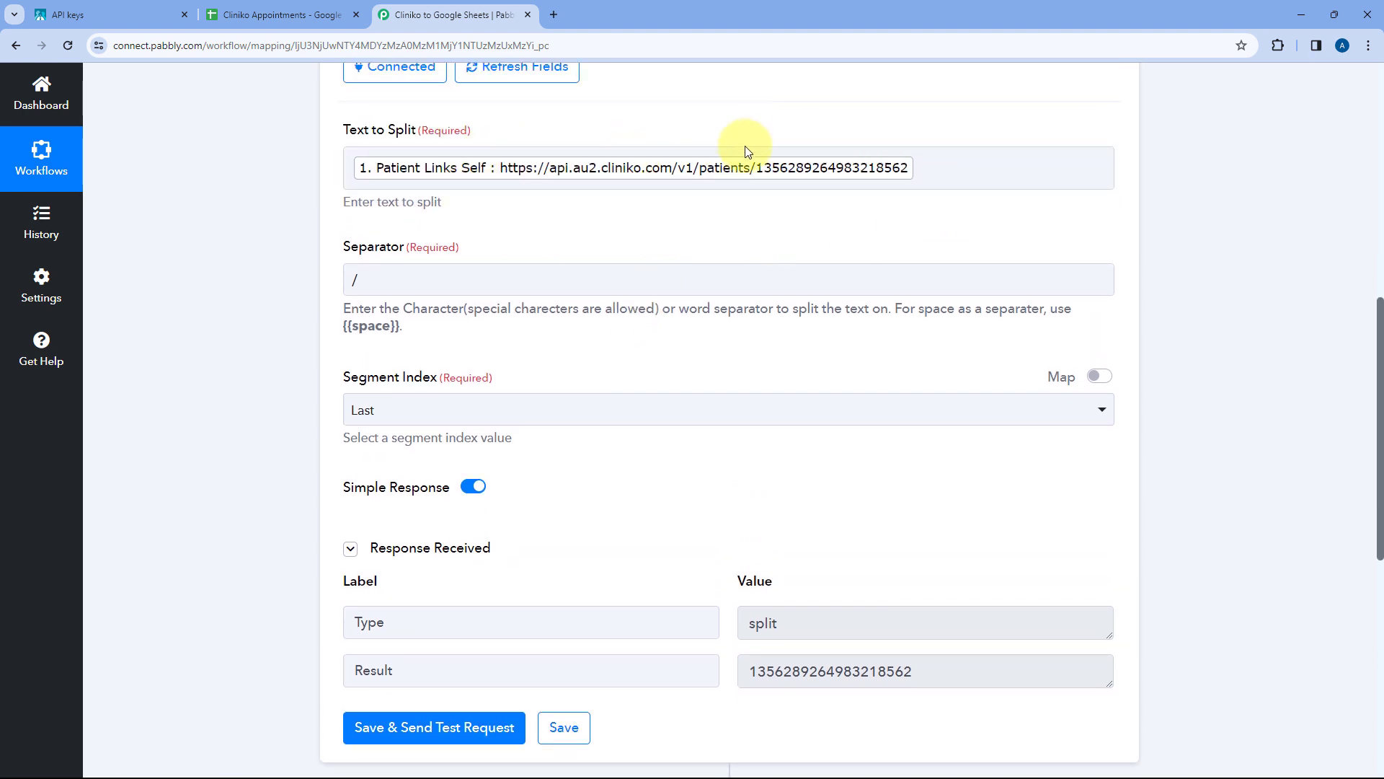
scroll(793, 401, "down", 4)
left_click(750, 383)
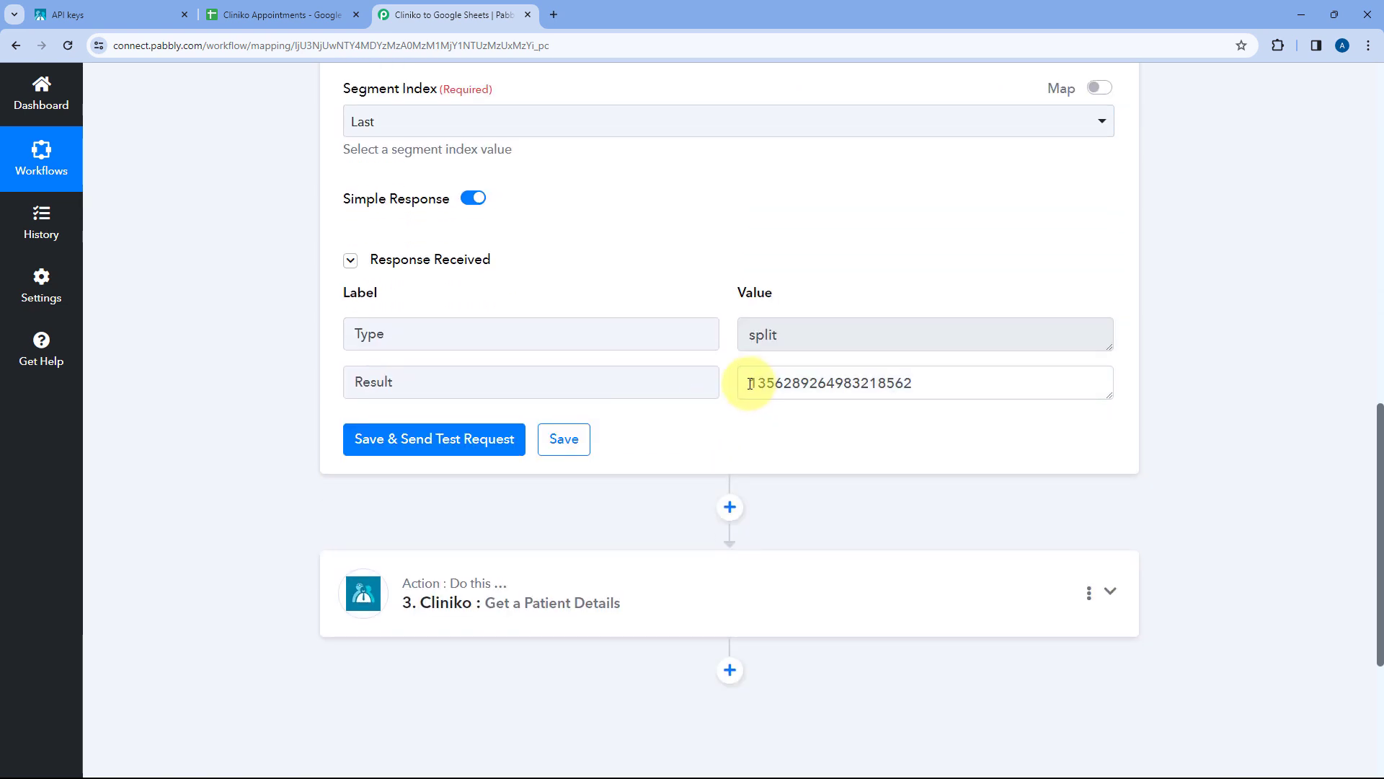
left_click_drag(750, 383, 912, 384)
left_click(920, 383)
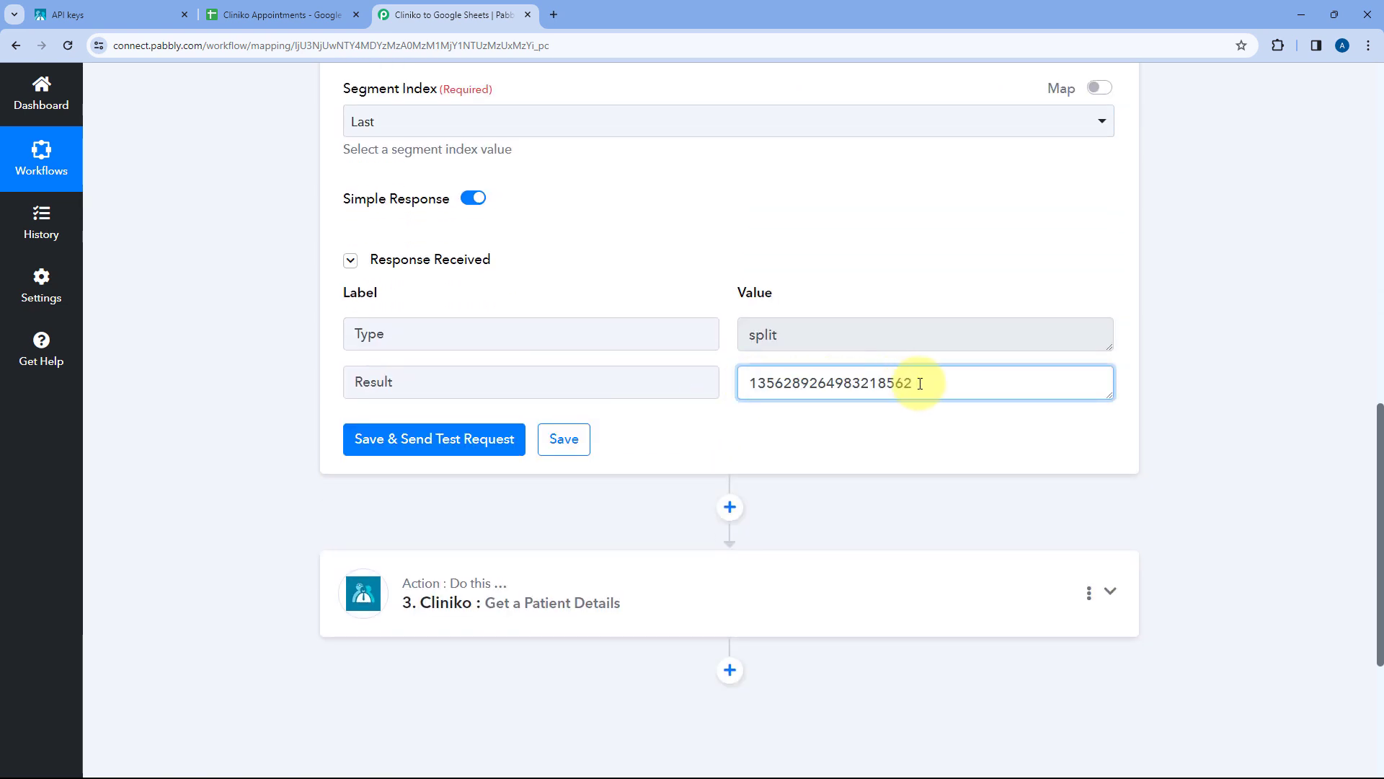
left_click(727, 383)
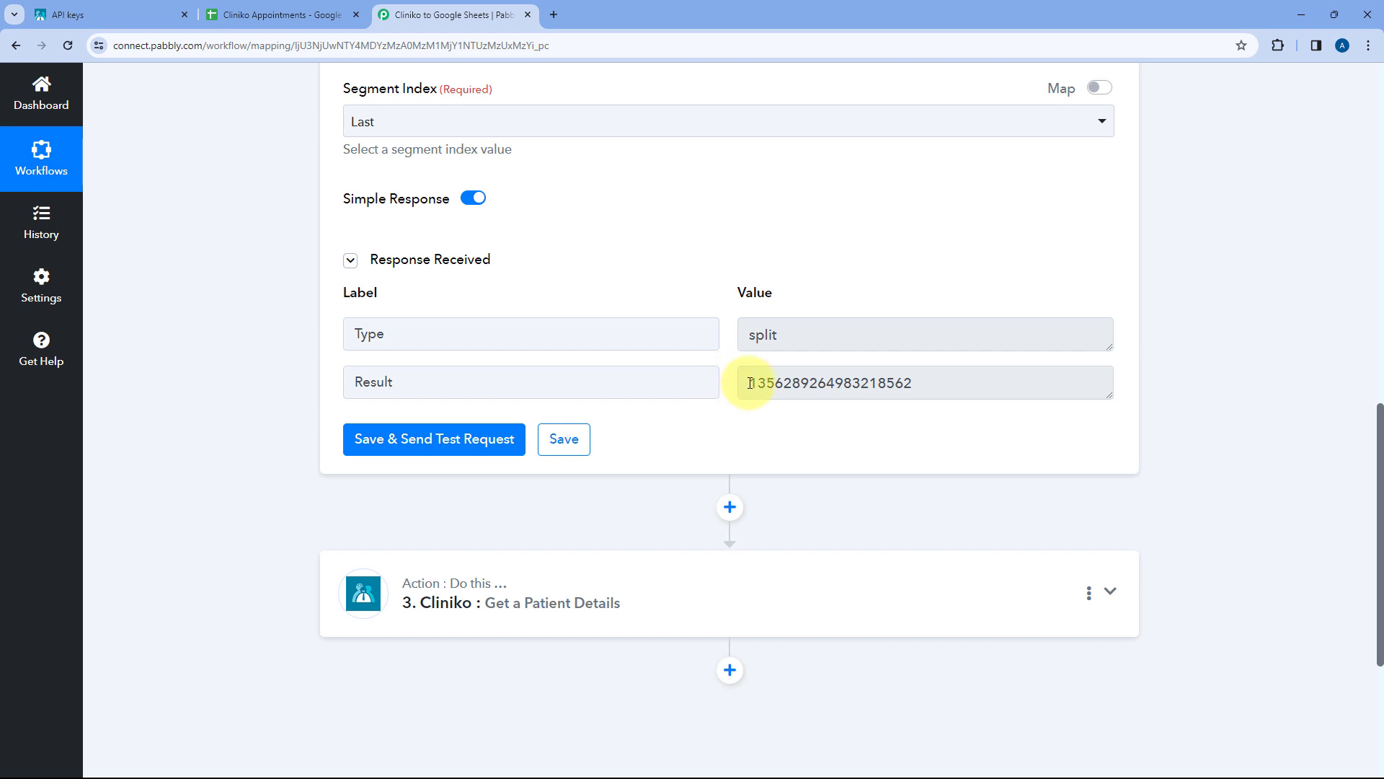
mouse_move(751, 383)
left_mouse_down()
mouse_move(904, 384)
mouse_move(767, 387)
left_mouse_up()
left_click(927, 384)
left_click(727, 387)
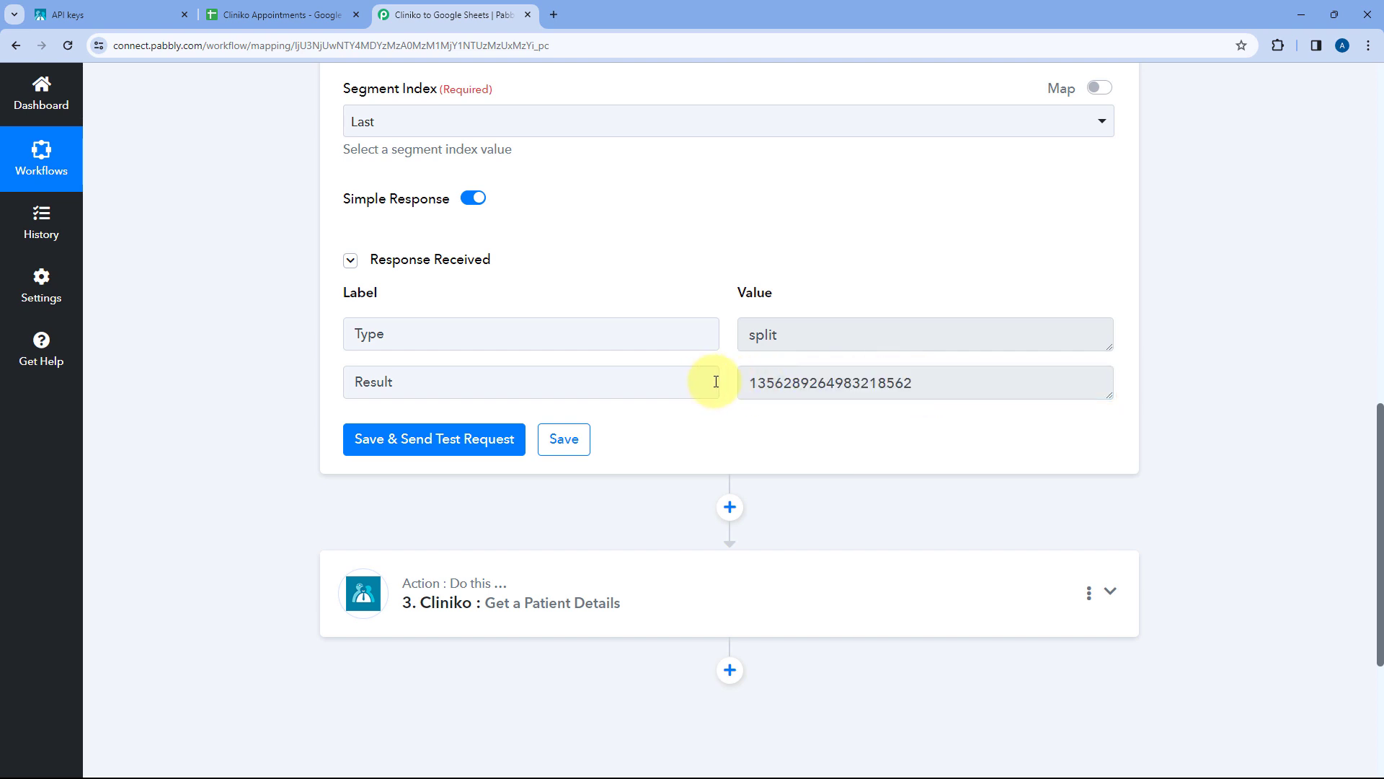
- Reopen the Cliniko Get a Patient Details action and map the Split Text Result as its Patient ID
scroll(620, 440, "up", 1)
scroll(505, 403, "down", 5)
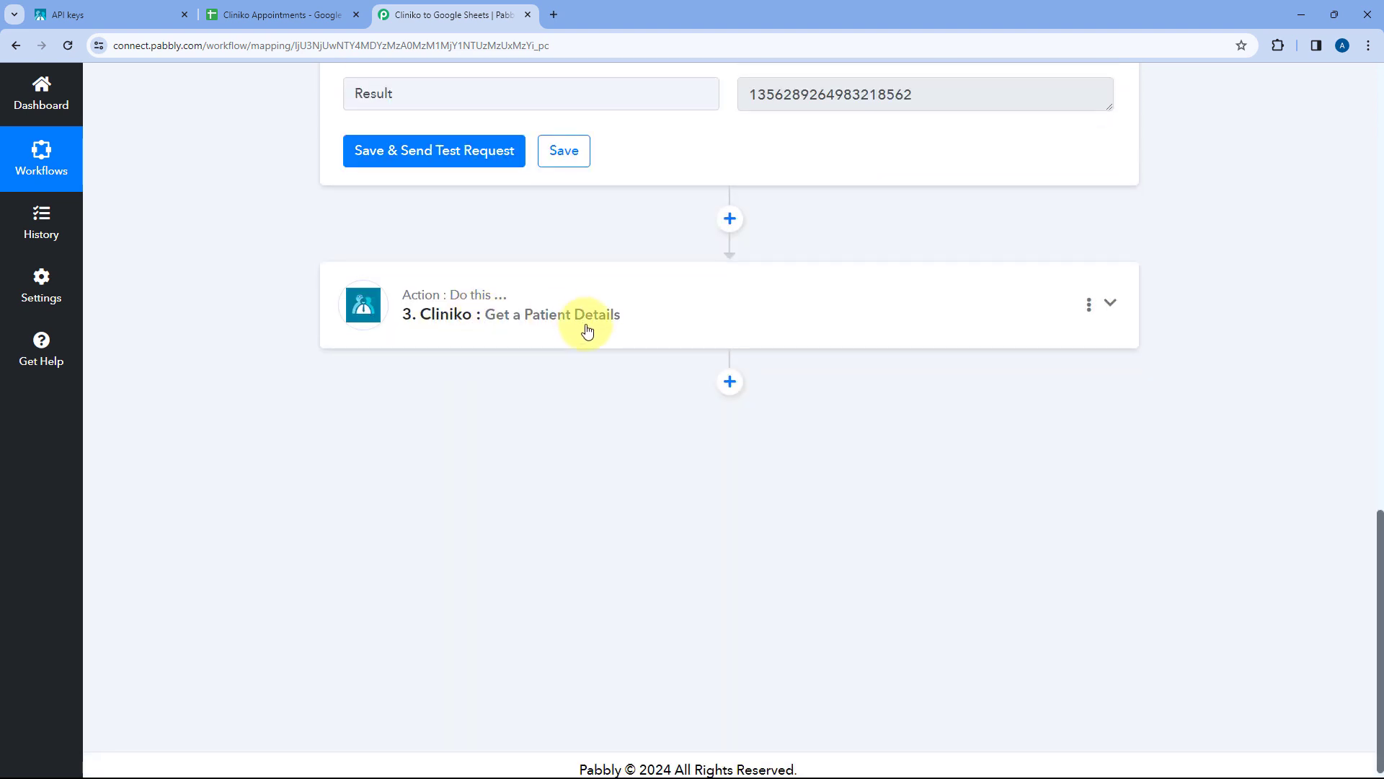
left_click(647, 314)
scroll(574, 266, "up", 2)
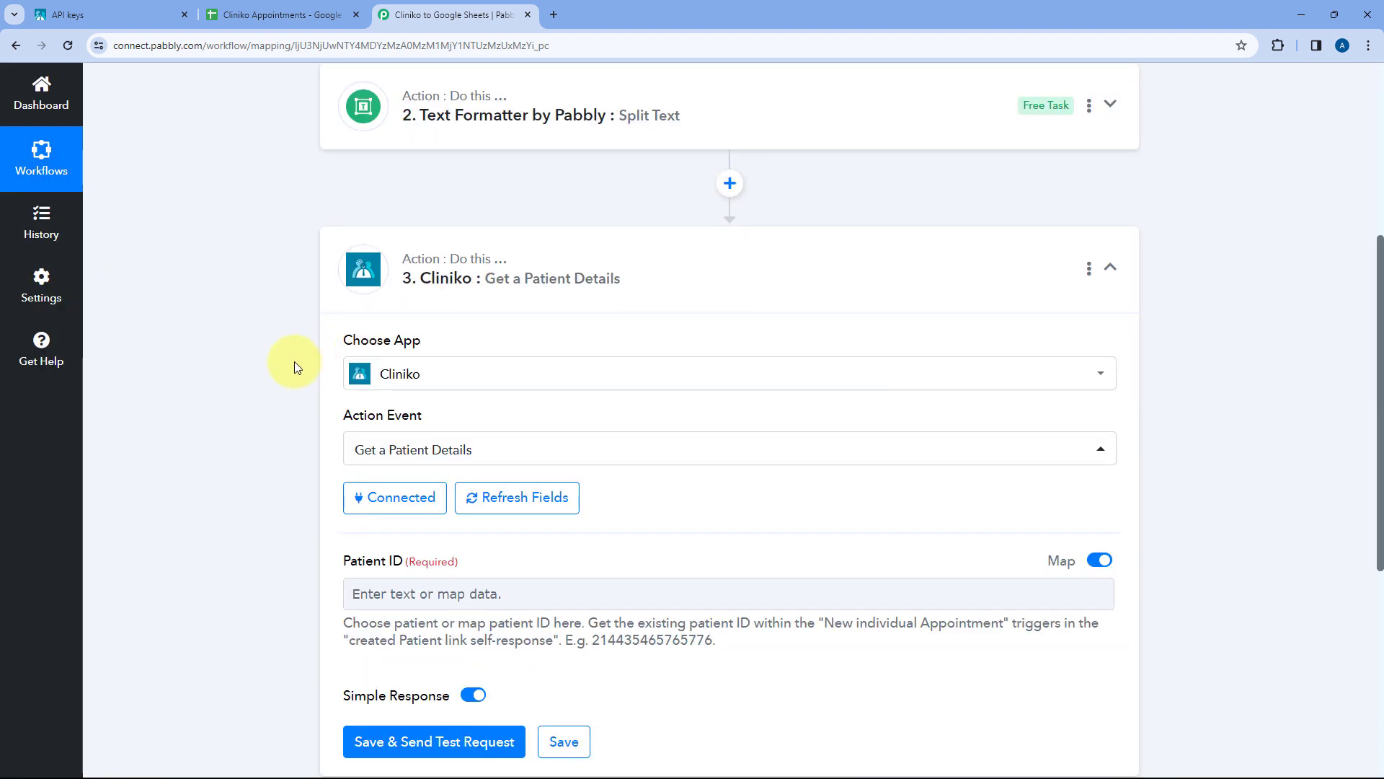
scroll(294, 361, "down", 1)
scroll(289, 369, "down", 2)
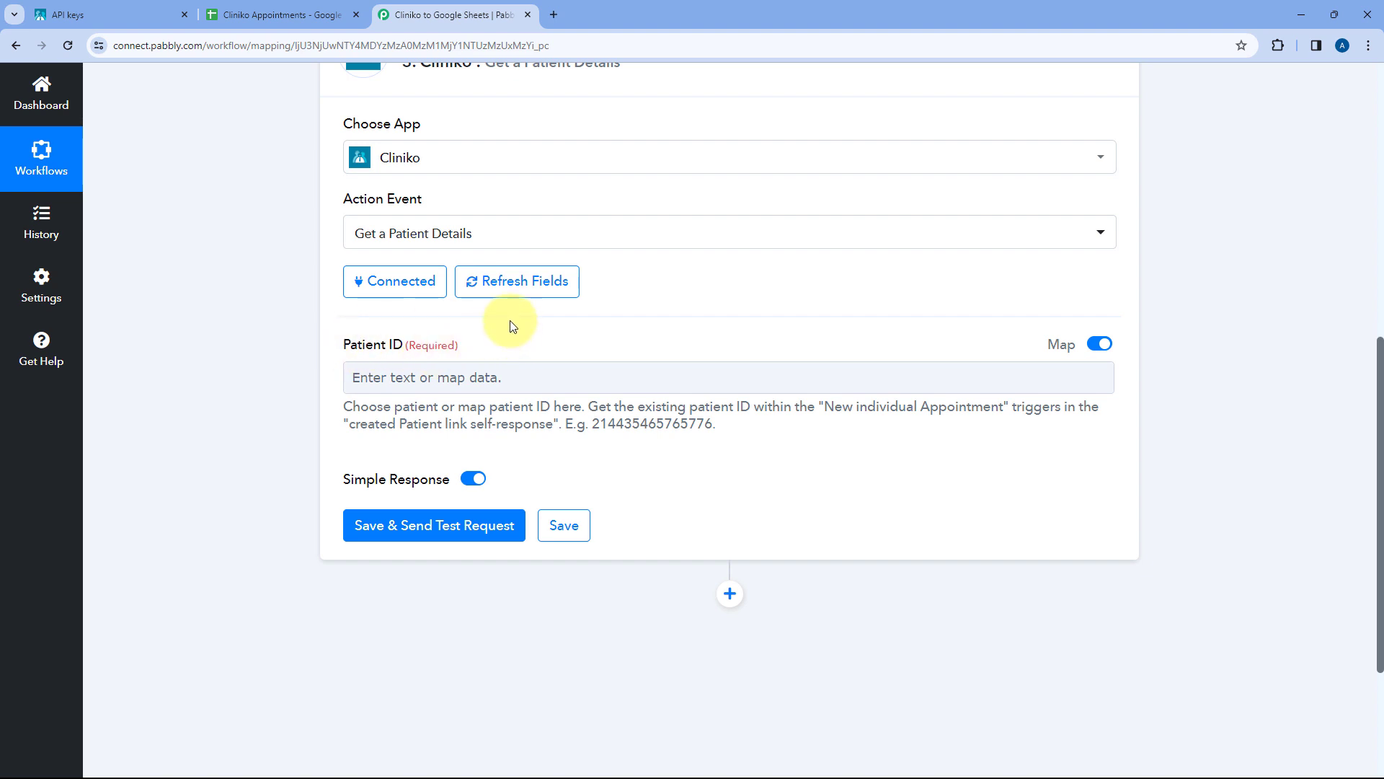
left_click(355, 377)
scroll(334, 393, "down", 2)
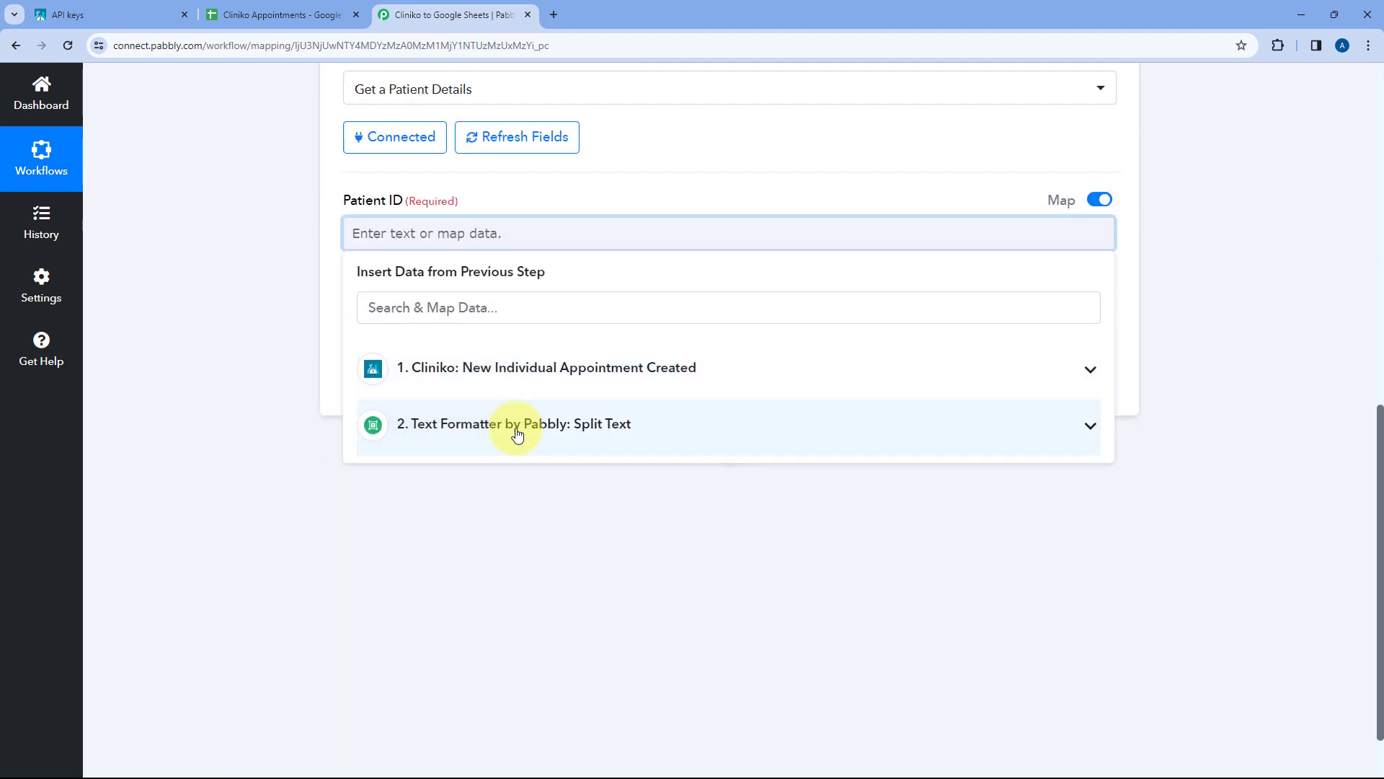
left_click(474, 429)
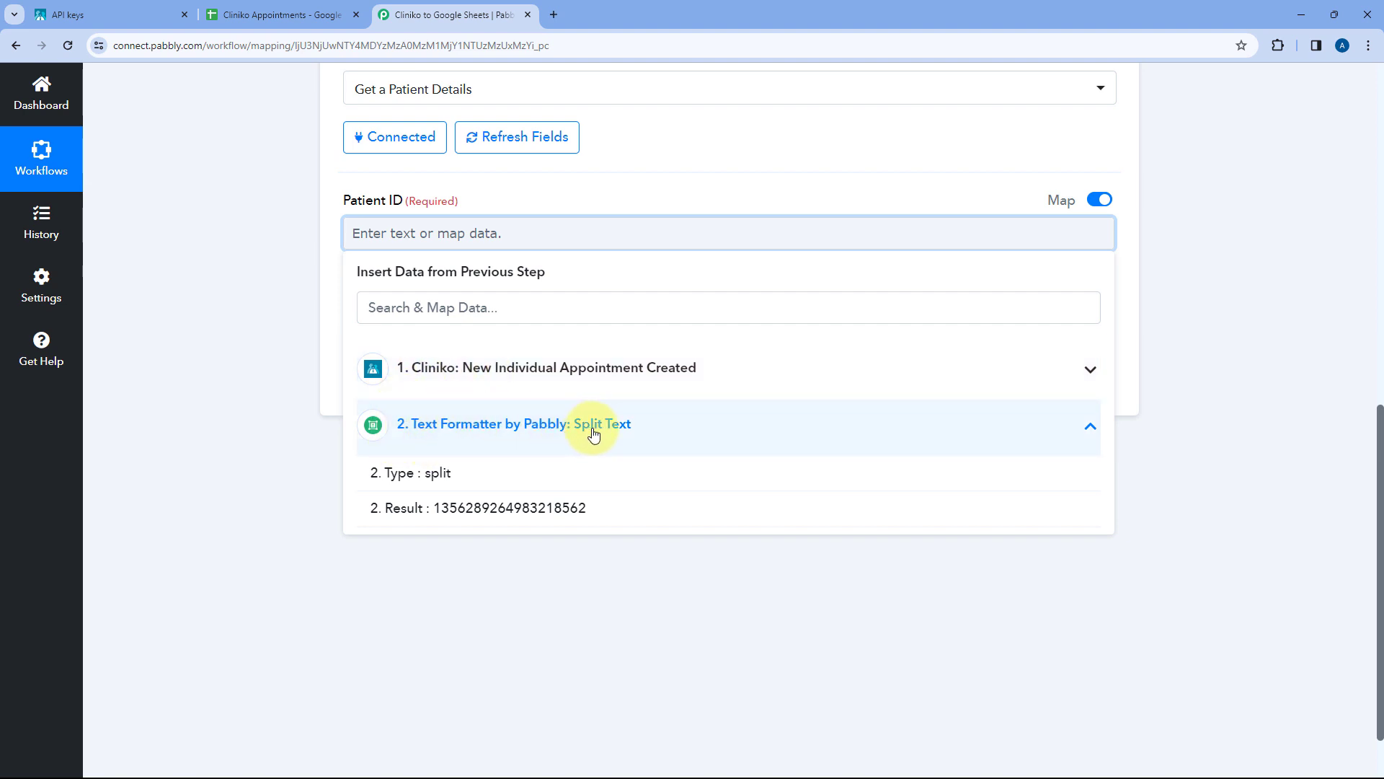
left_click(440, 517)
left_click(313, 248)
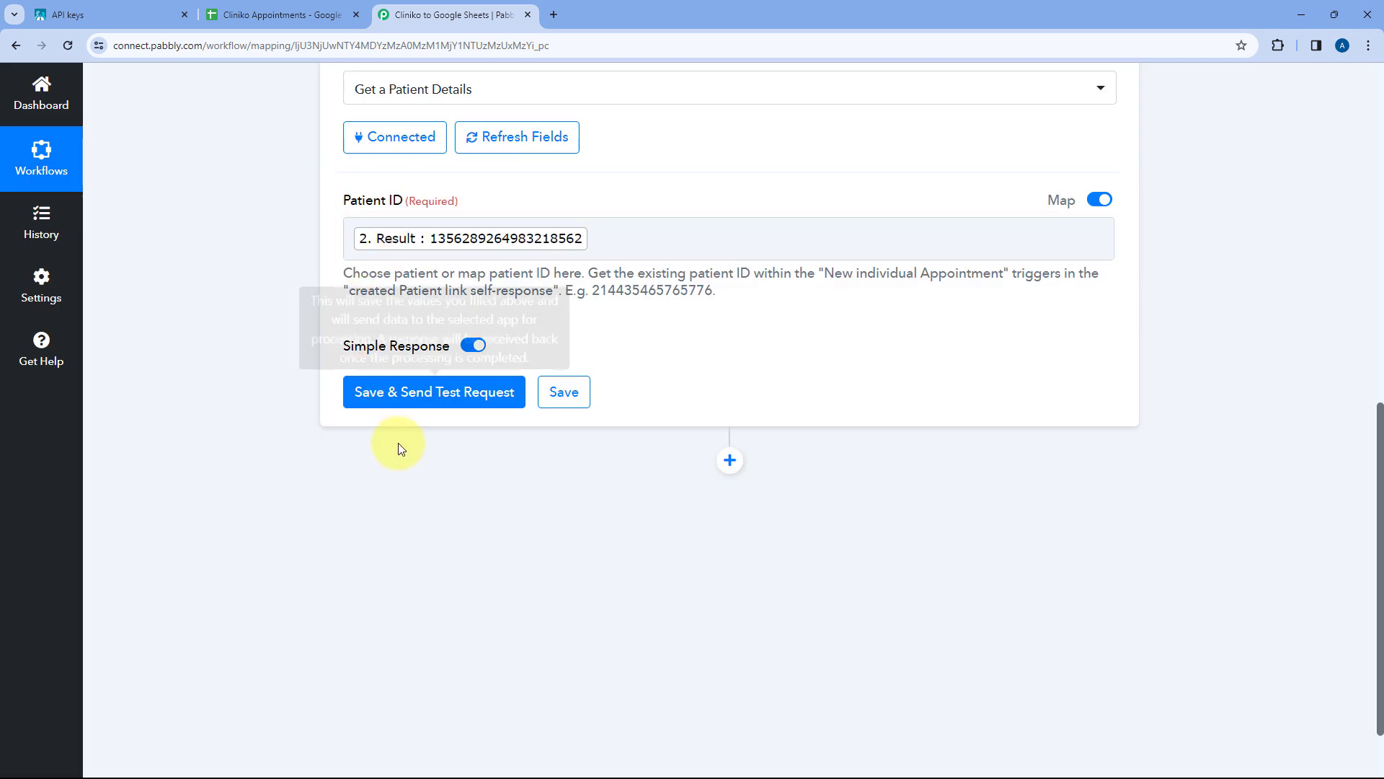
- Save the Get a Patient Details action with a test request and review the patient data it returns
left_click(441, 395)
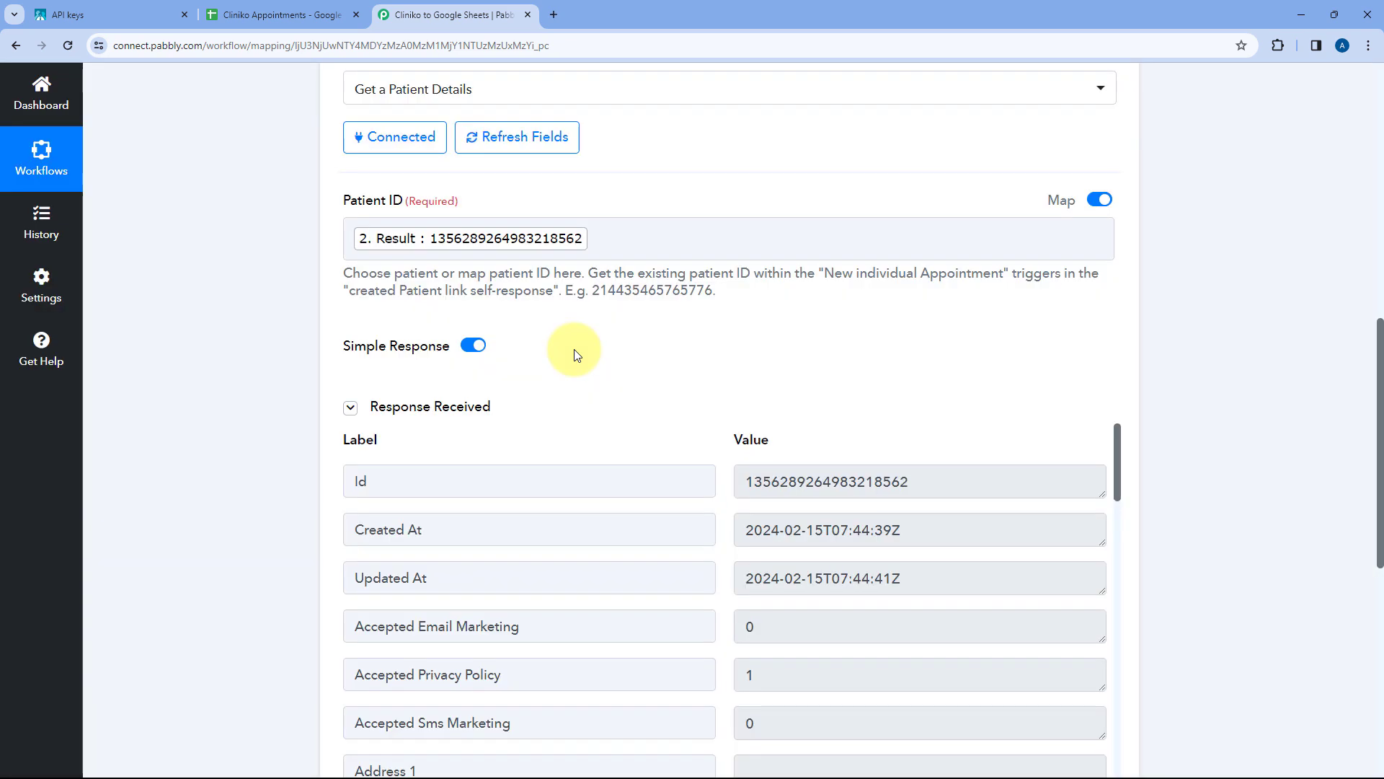
scroll(574, 349, "down", 2)
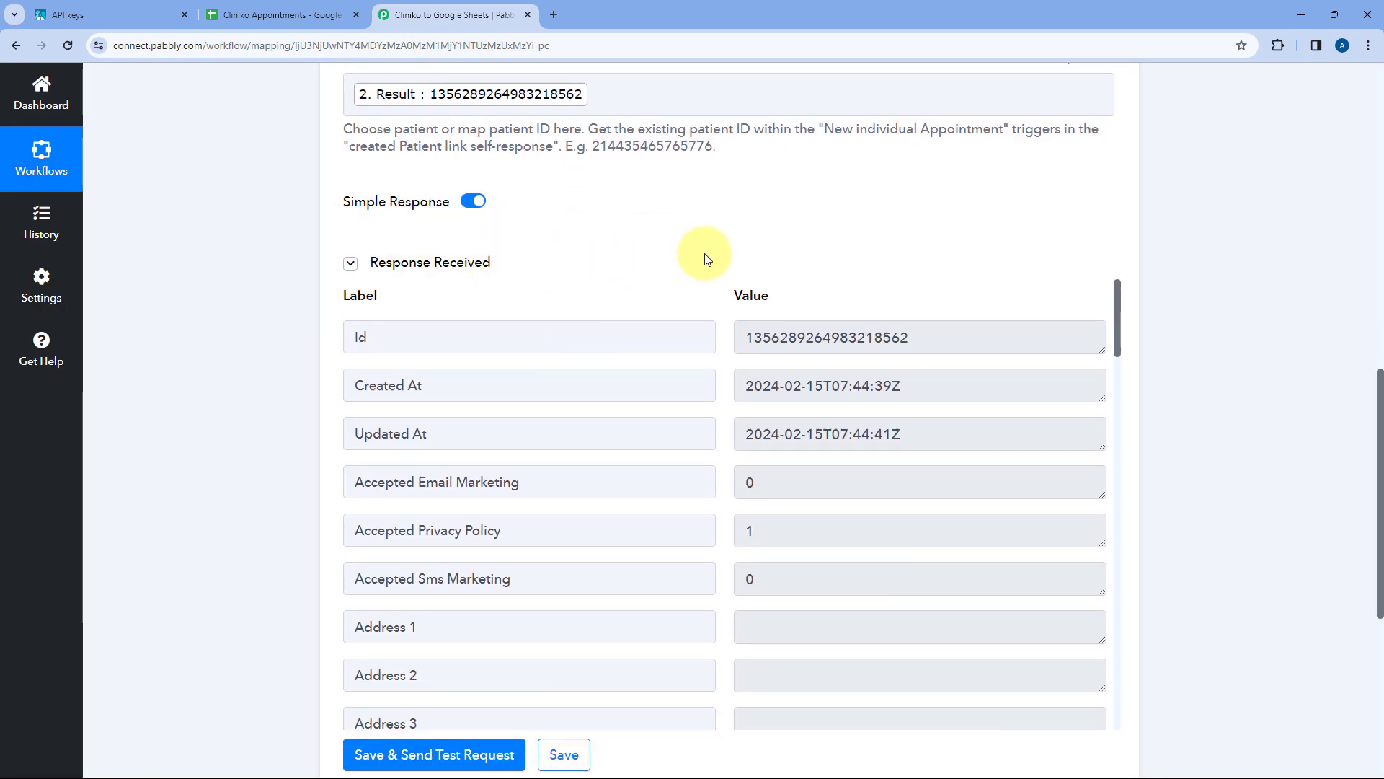
scroll(706, 258, "down", 1)
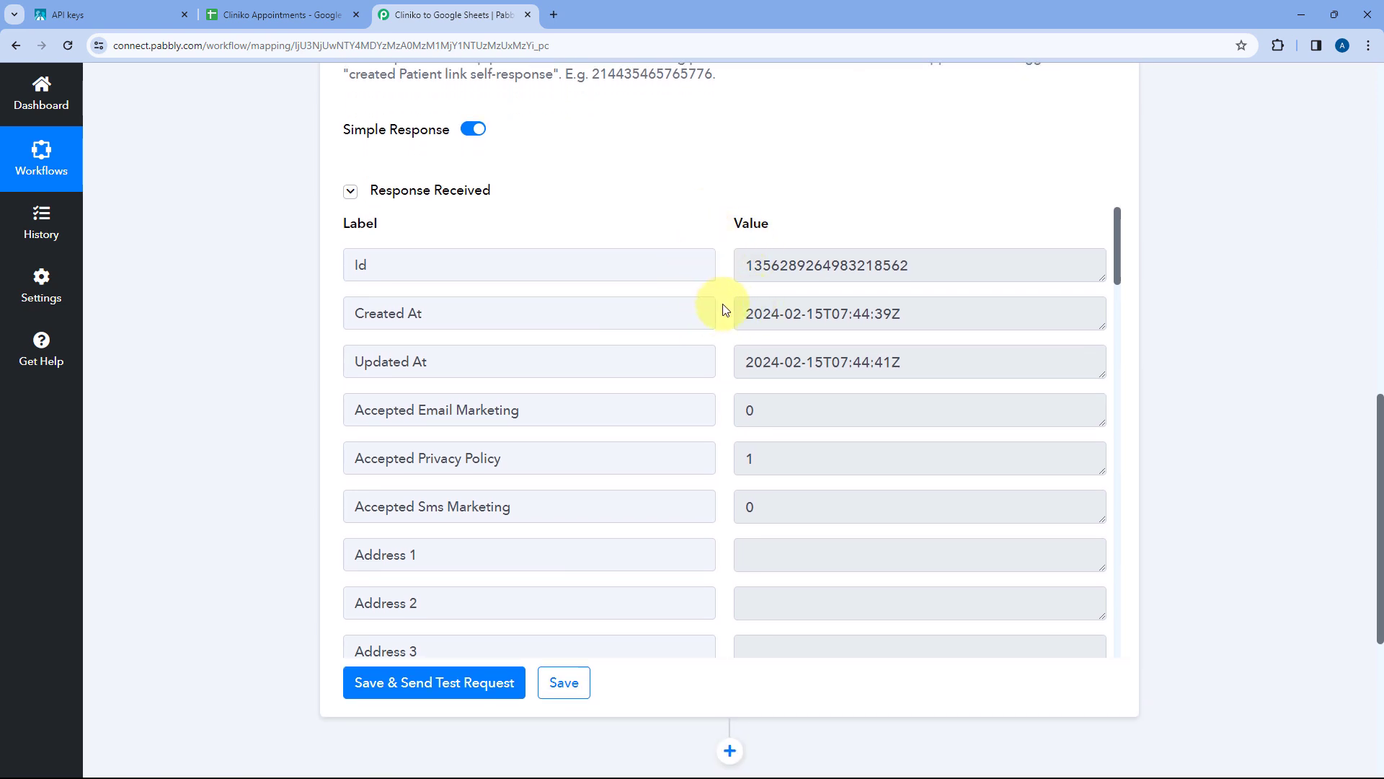
- Examine the patient ID, creation timestamp and appointment notes in the Get a Patient Details response
scroll(720, 300, "down", 1)
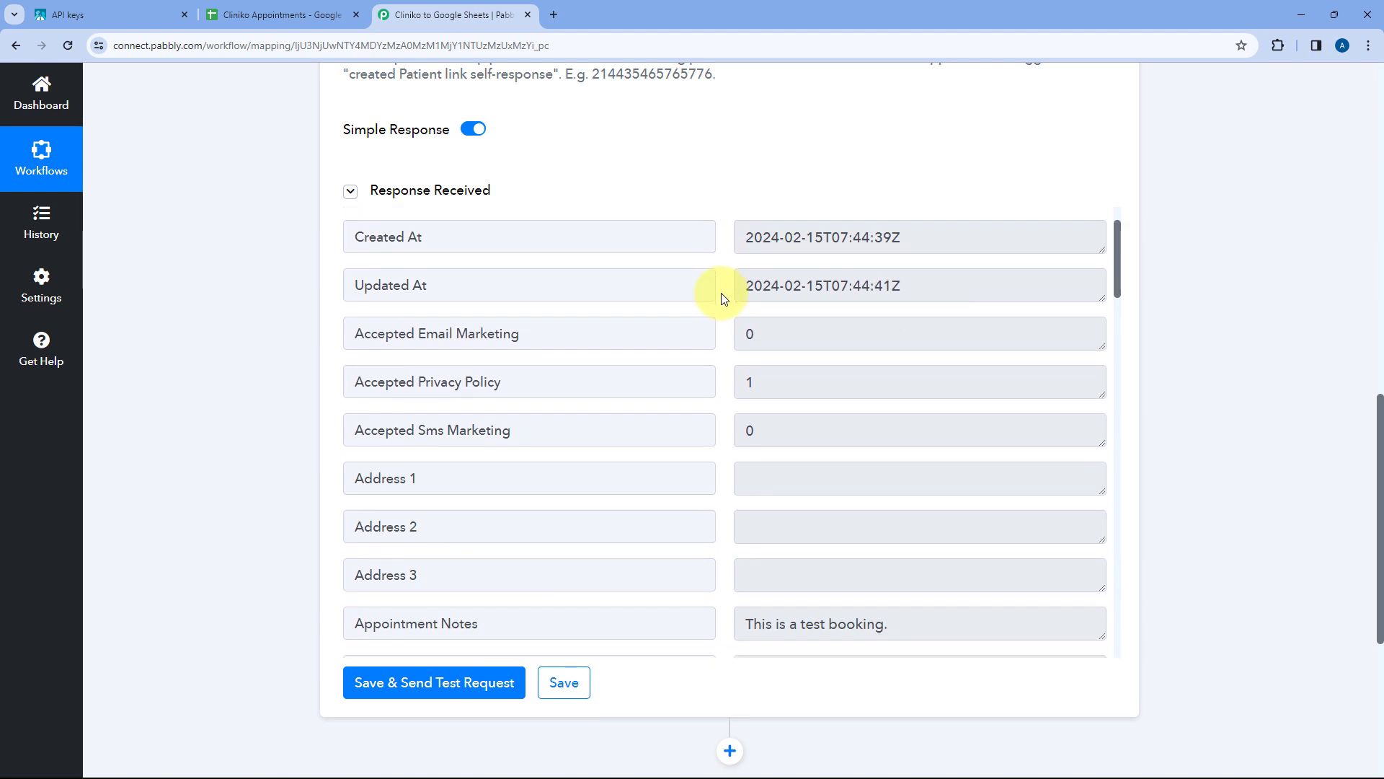
scroll(712, 300, "up", 1)
left_click_drag(909, 313, 746, 311)
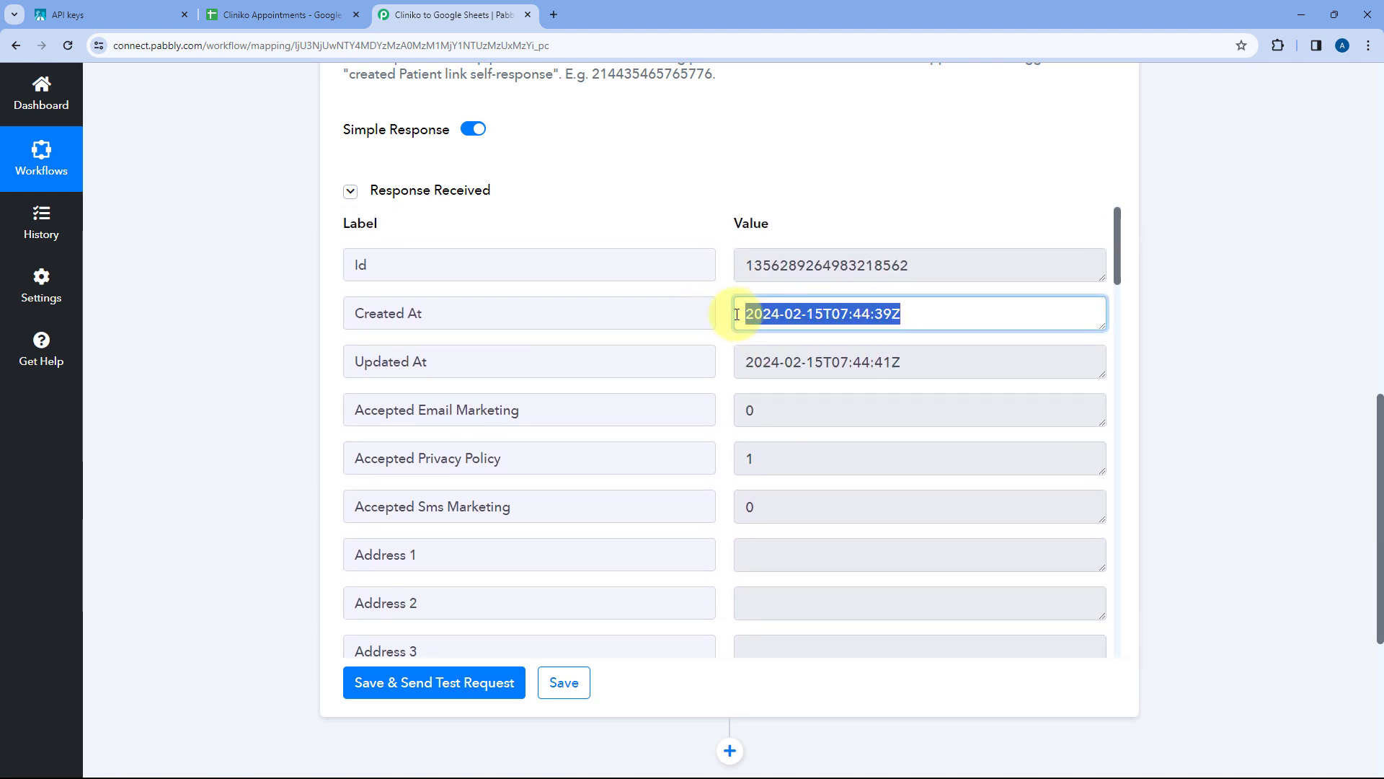
left_click(721, 310)
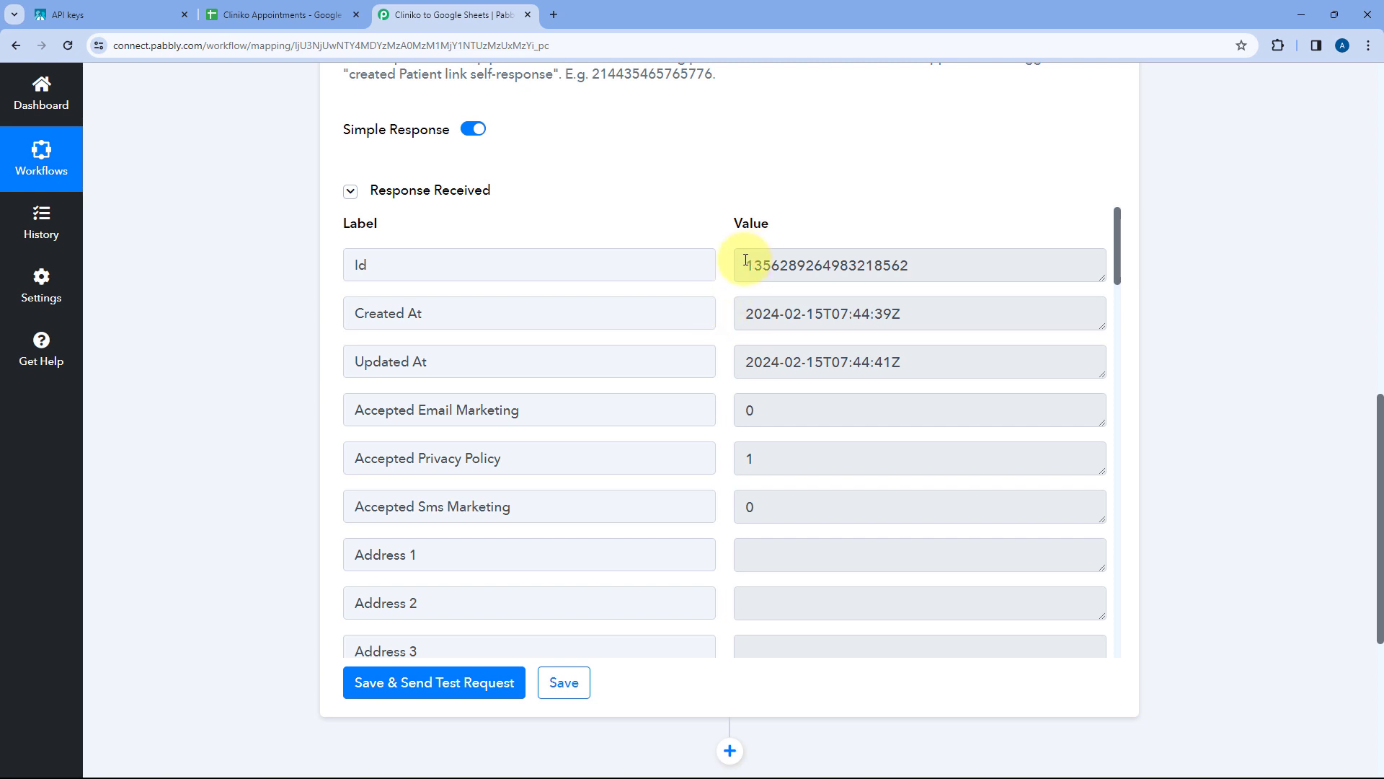
left_click_drag(742, 264, 929, 263)
left_click(725, 305)
scroll(725, 305, "down", 2)
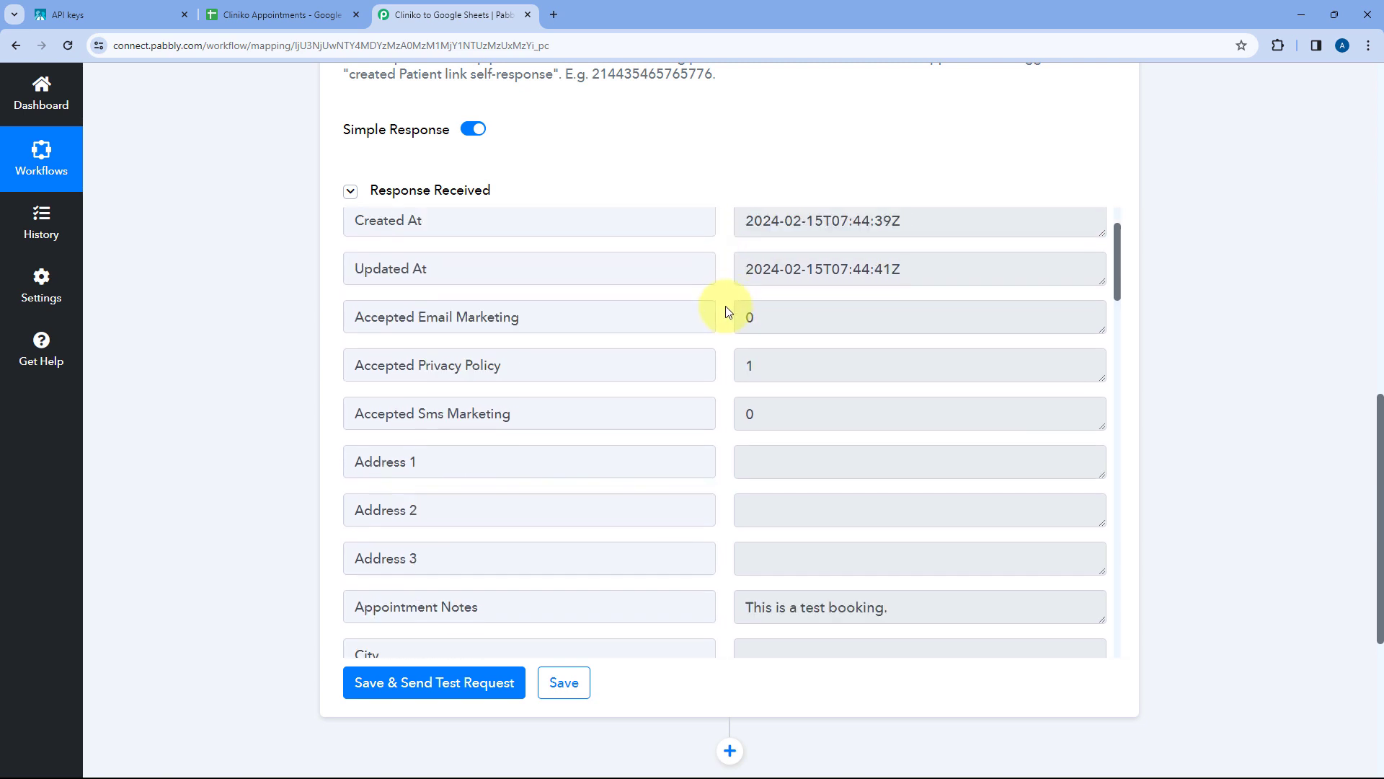
scroll(725, 310, "down", 3)
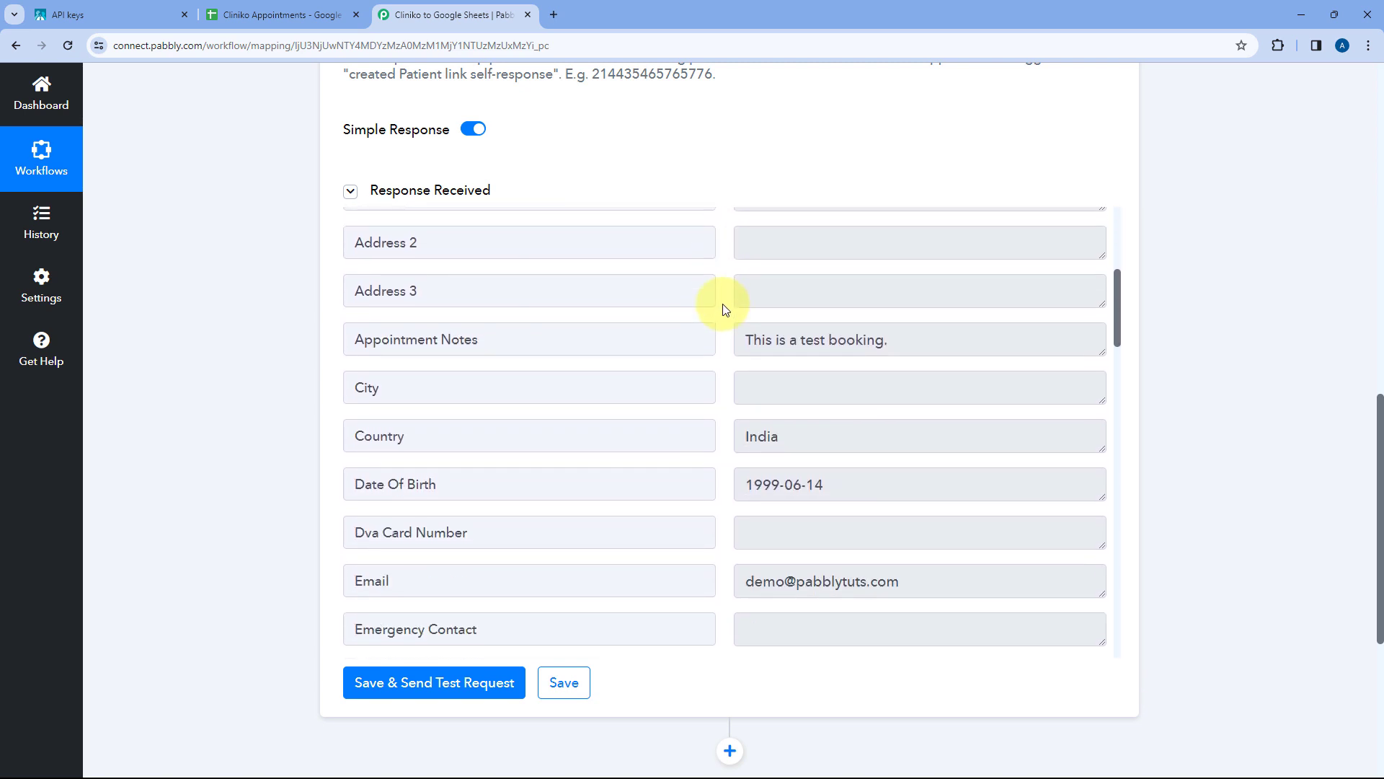
left_click(738, 341)
mouse_move(745, 337)
left_mouse_down()
mouse_move(889, 329)
mouse_move(725, 339)
left_mouse_up()
left_click(893, 335)
left_click(725, 344)
- Examine the date of birth, email, first name and last name fields in the patient details response
scroll(727, 345, "down", 3)
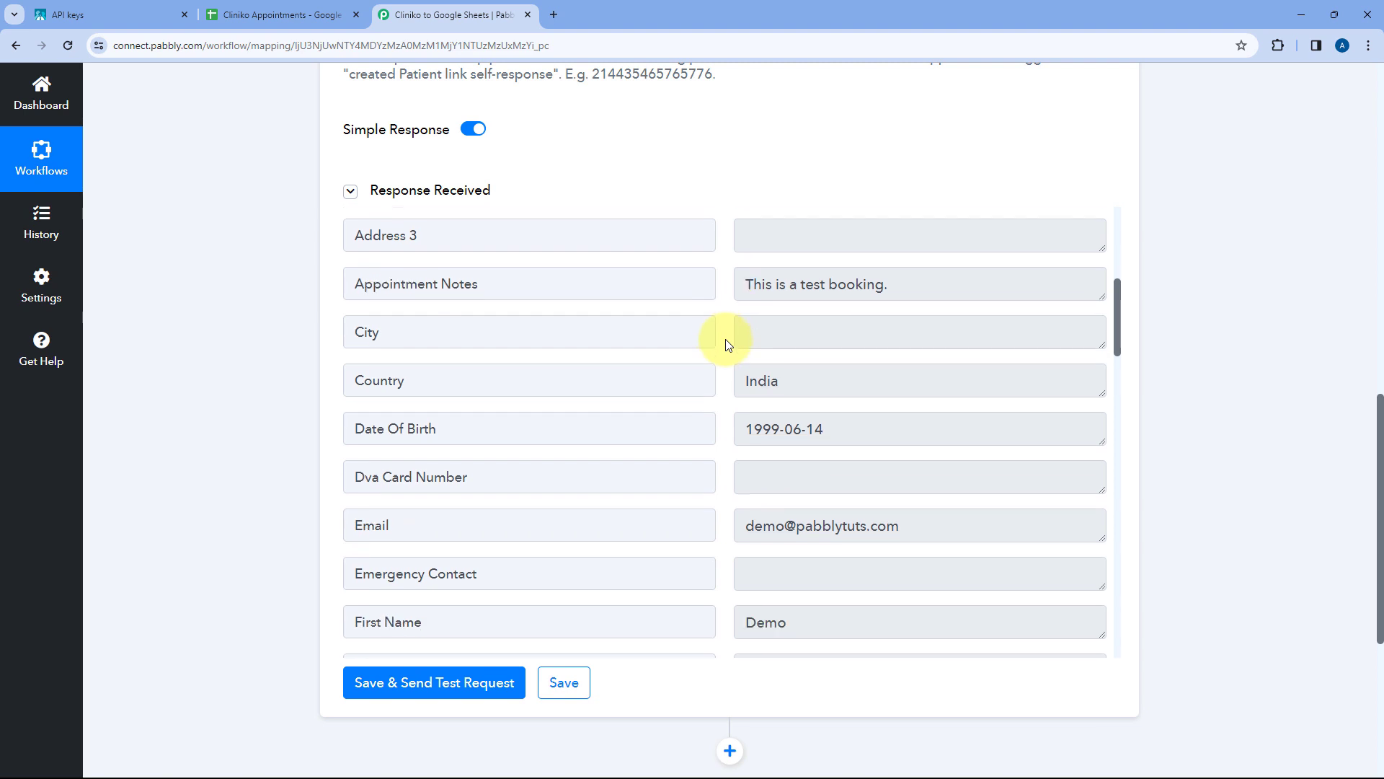
left_click_drag(848, 338, 720, 339)
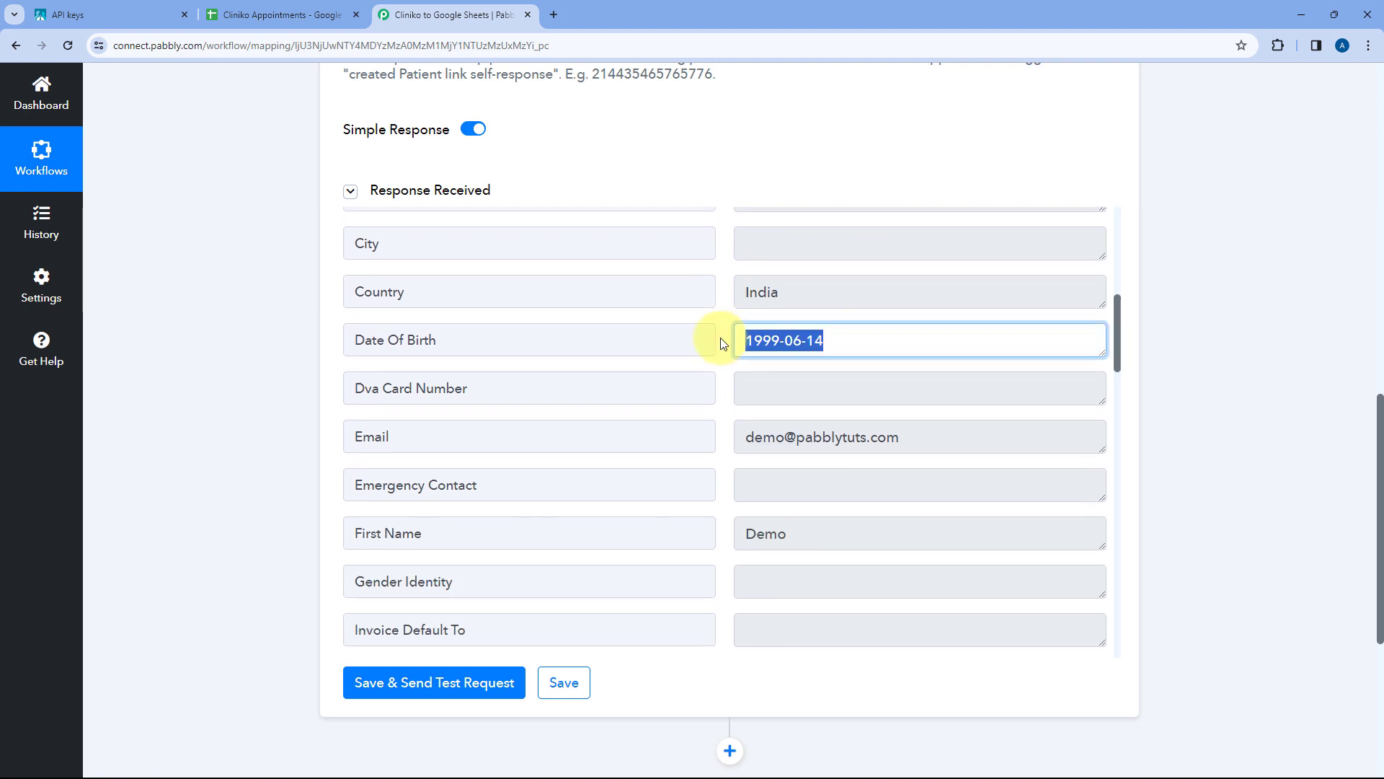
left_click(720, 338)
scroll(725, 363, "down", 1)
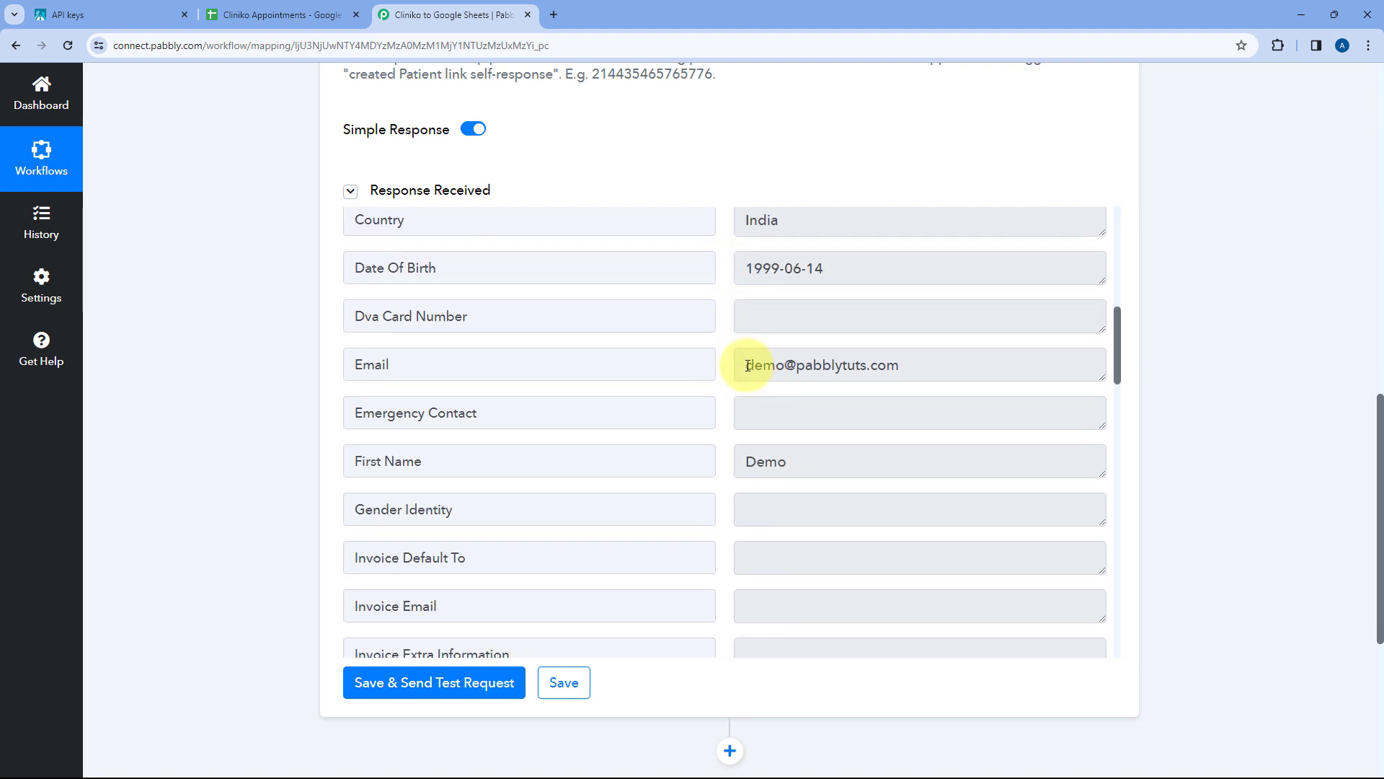
left_click_drag(742, 369, 912, 363)
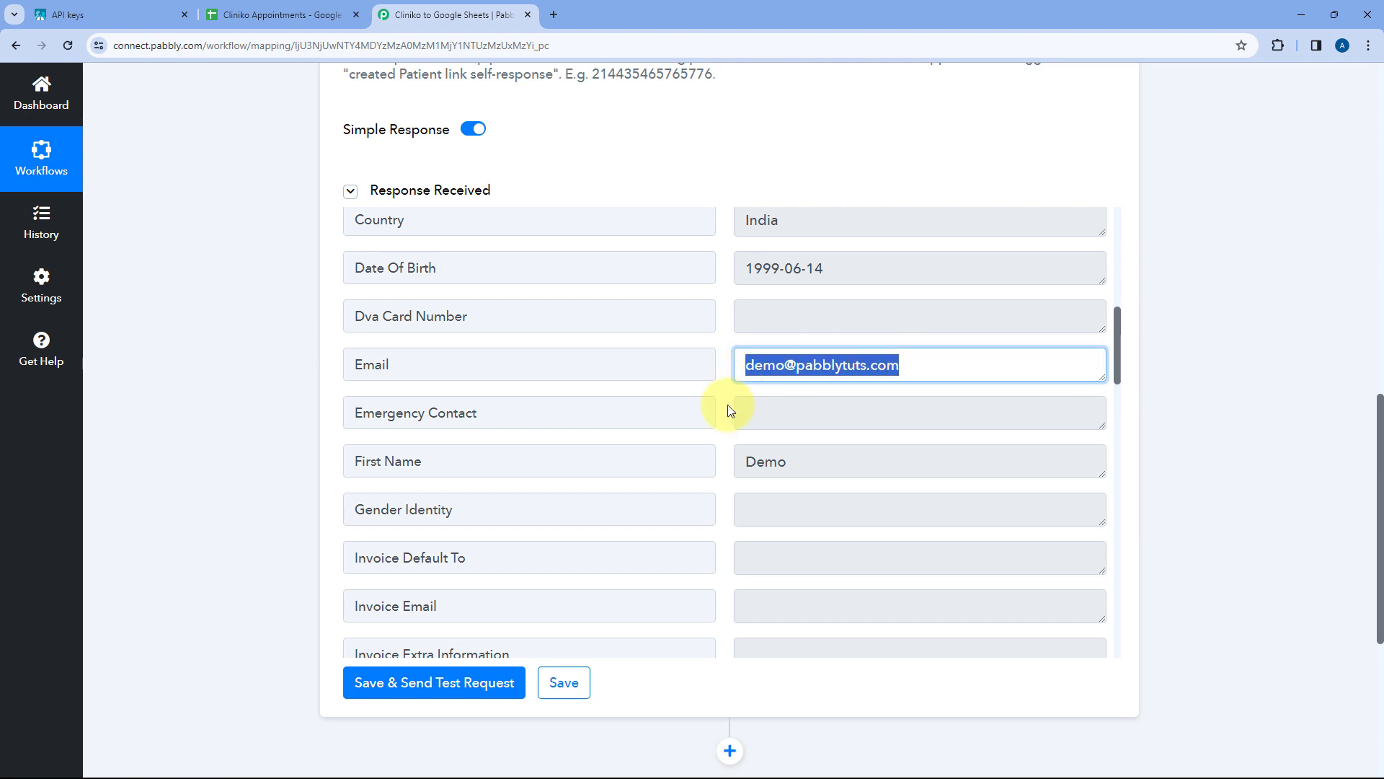
scroll(729, 411, "down", 1)
left_click_drag(825, 396, 716, 396)
scroll(786, 453, "down", 1)
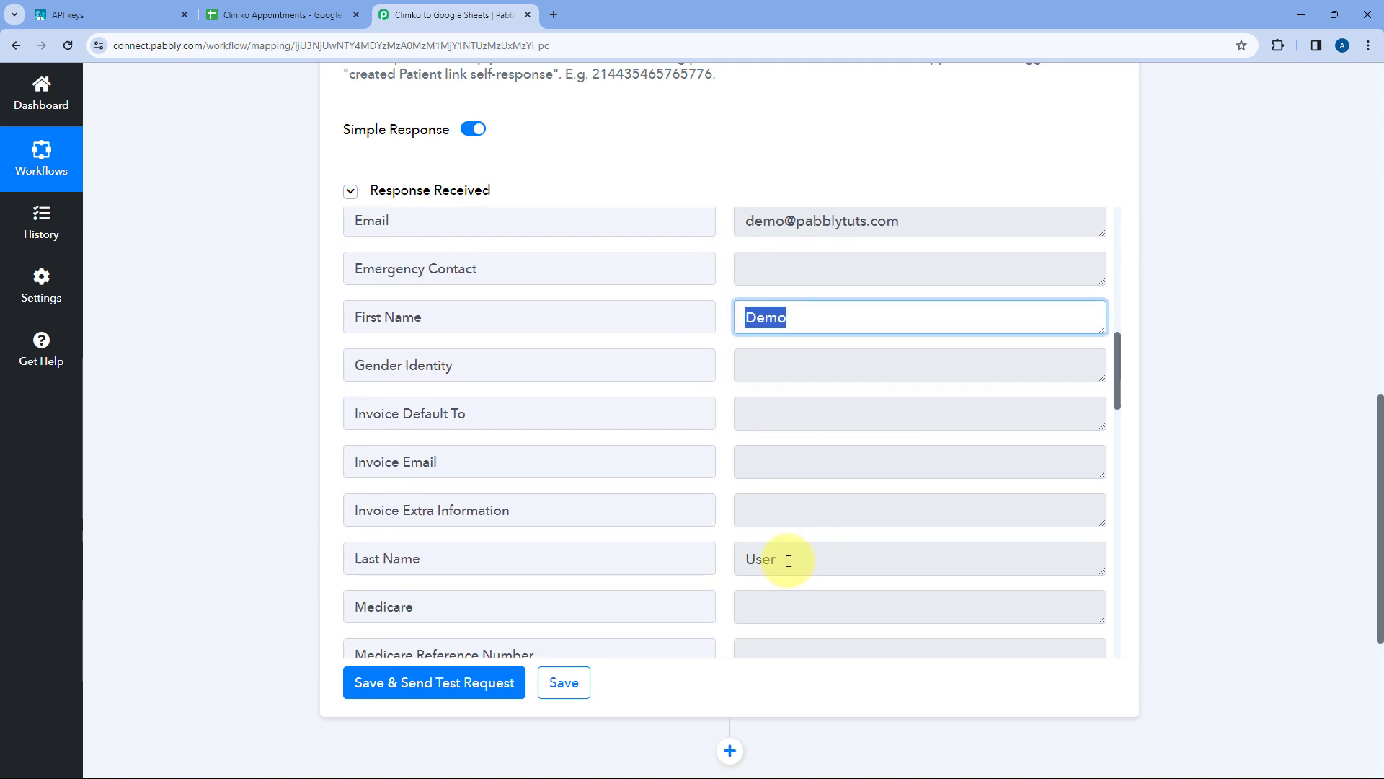
left_click_drag(789, 560, 724, 561)
- Examine the phone number, title and link fields further down the patient details response
scroll(717, 473, "down", 7)
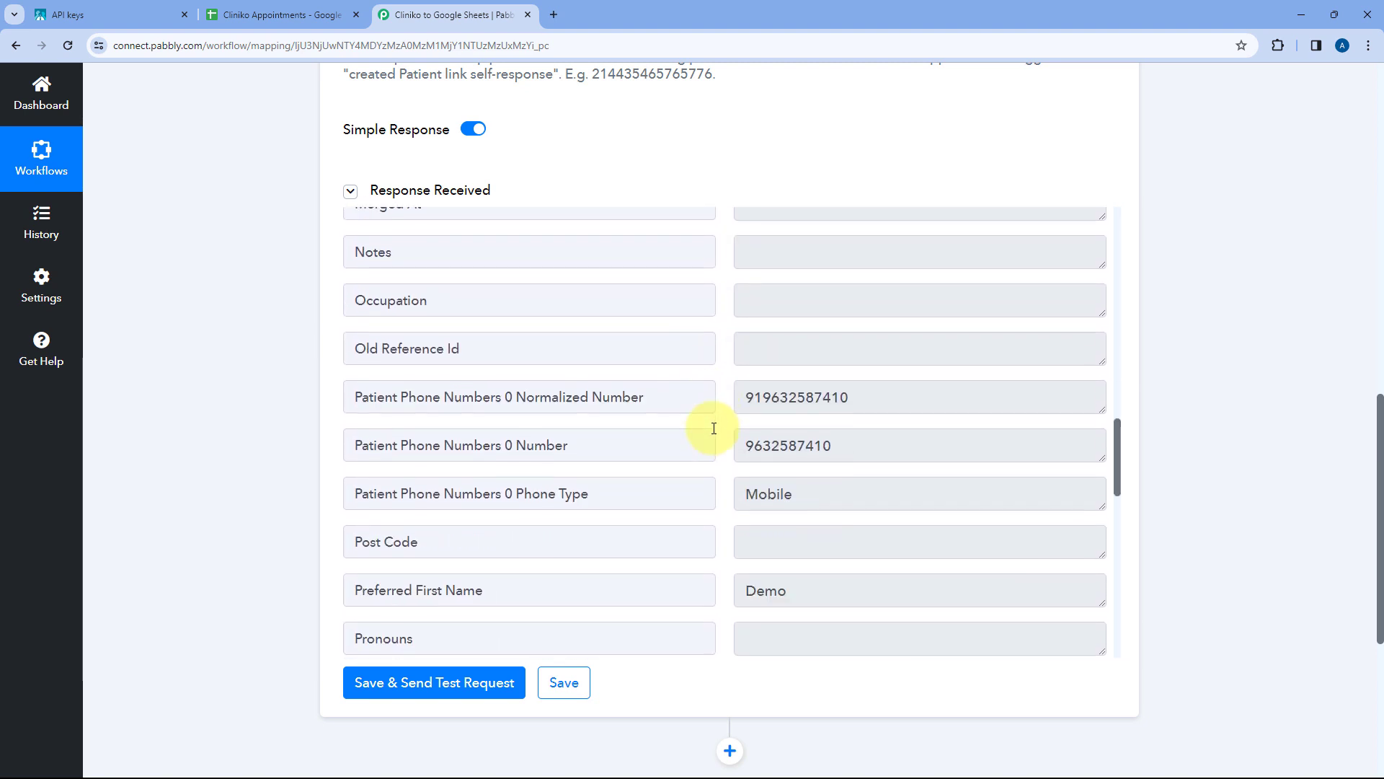
left_click_drag(899, 393, 727, 398)
scroll(726, 400, "down", 3)
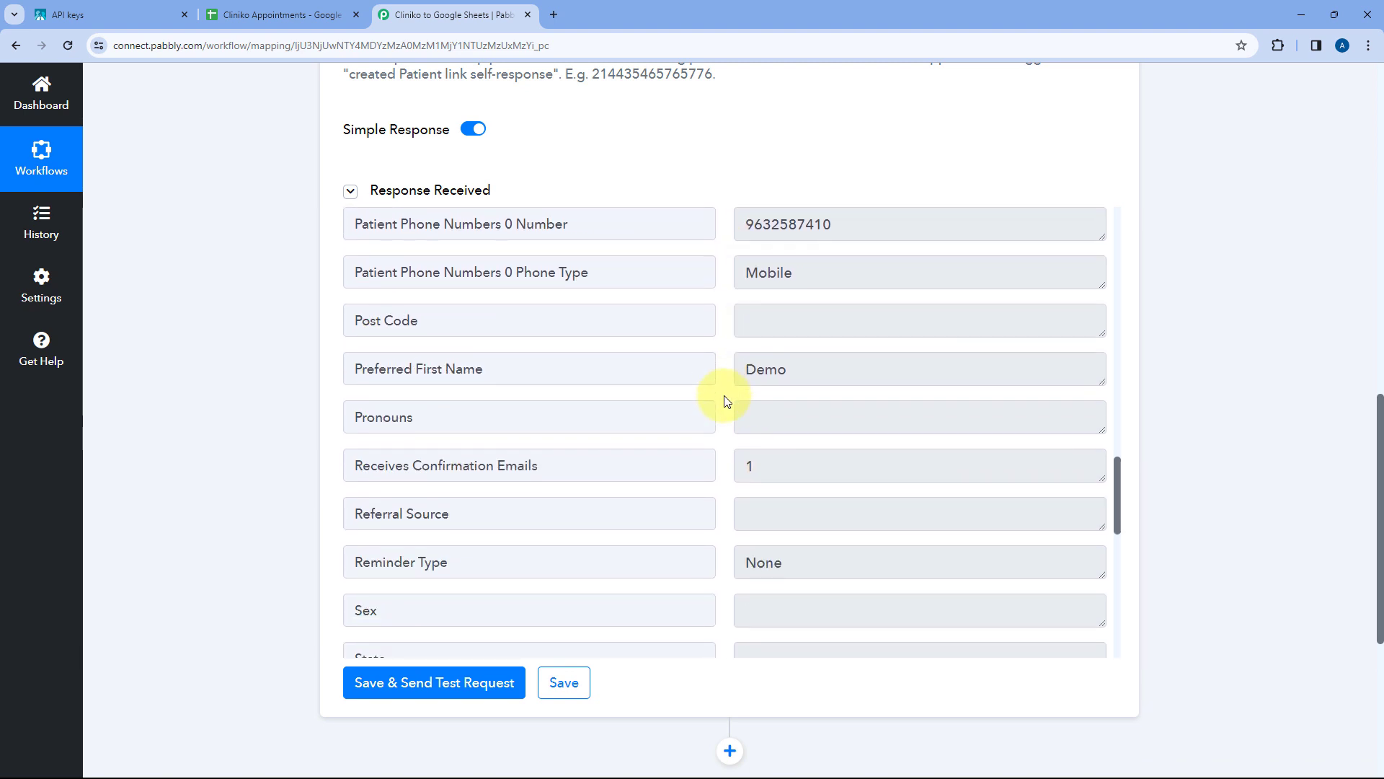
scroll(726, 401, "down", 5)
left_click_drag(797, 360, 739, 348)
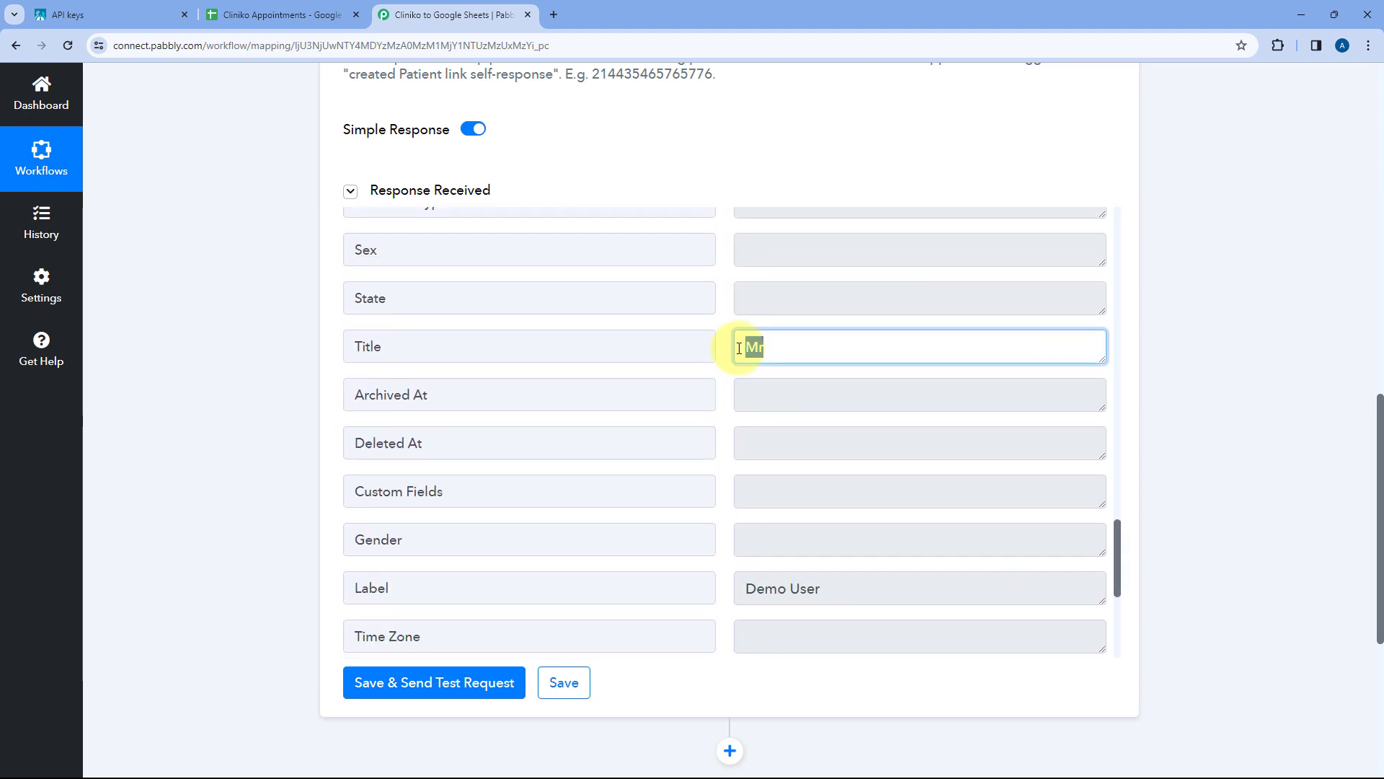
scroll(713, 382, "down", 3)
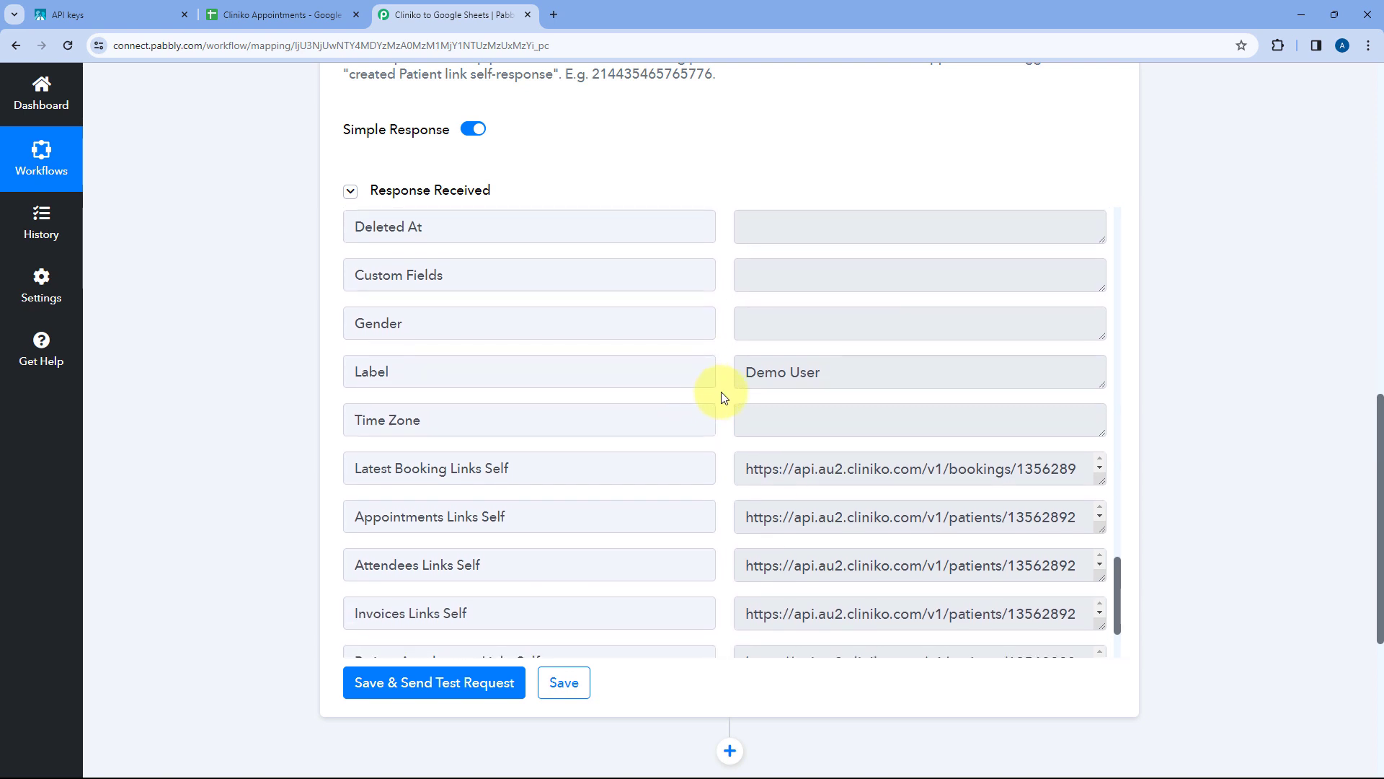
scroll(728, 375, "down", 2)
- Review the Get a Patient Details step's app, action event and mapped patient ID together with its response
scroll(724, 375, "up", 7)
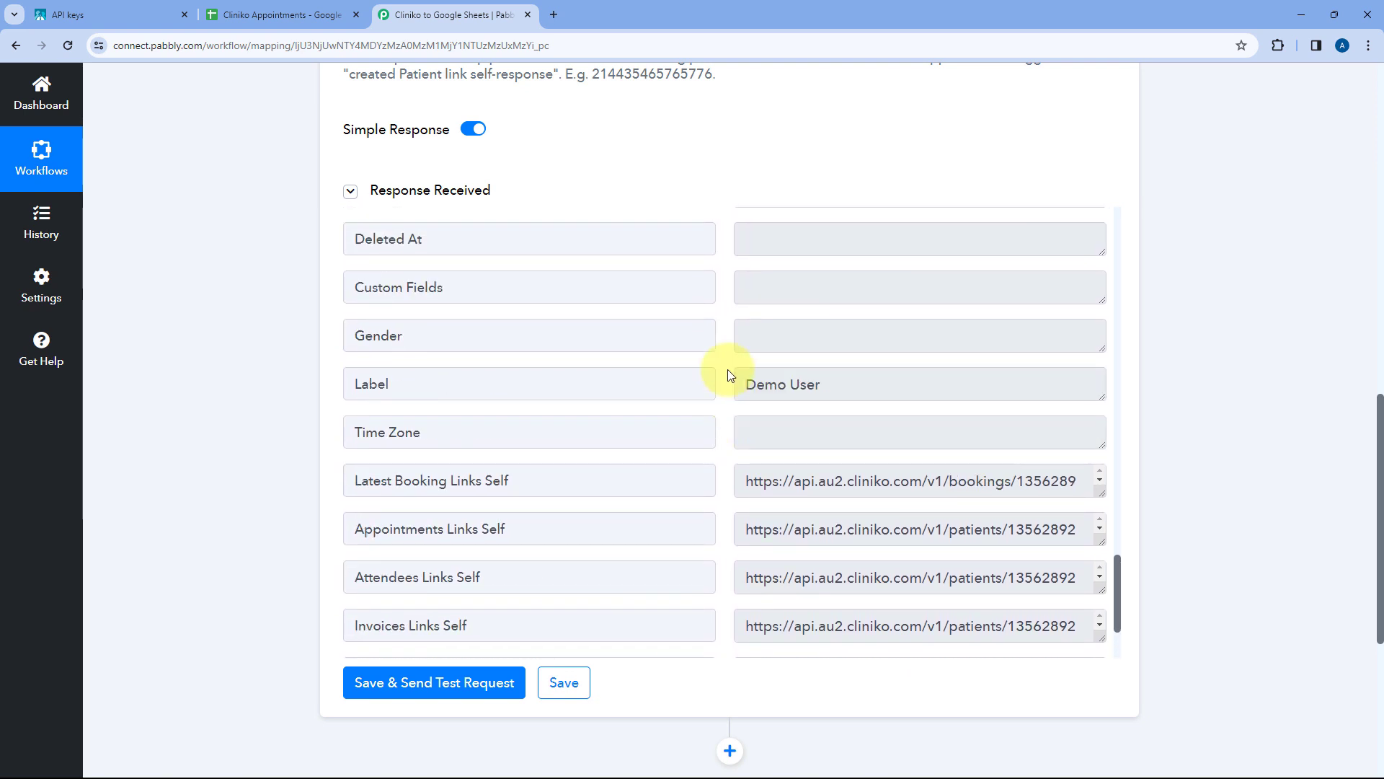
scroll(724, 374, "up", 18)
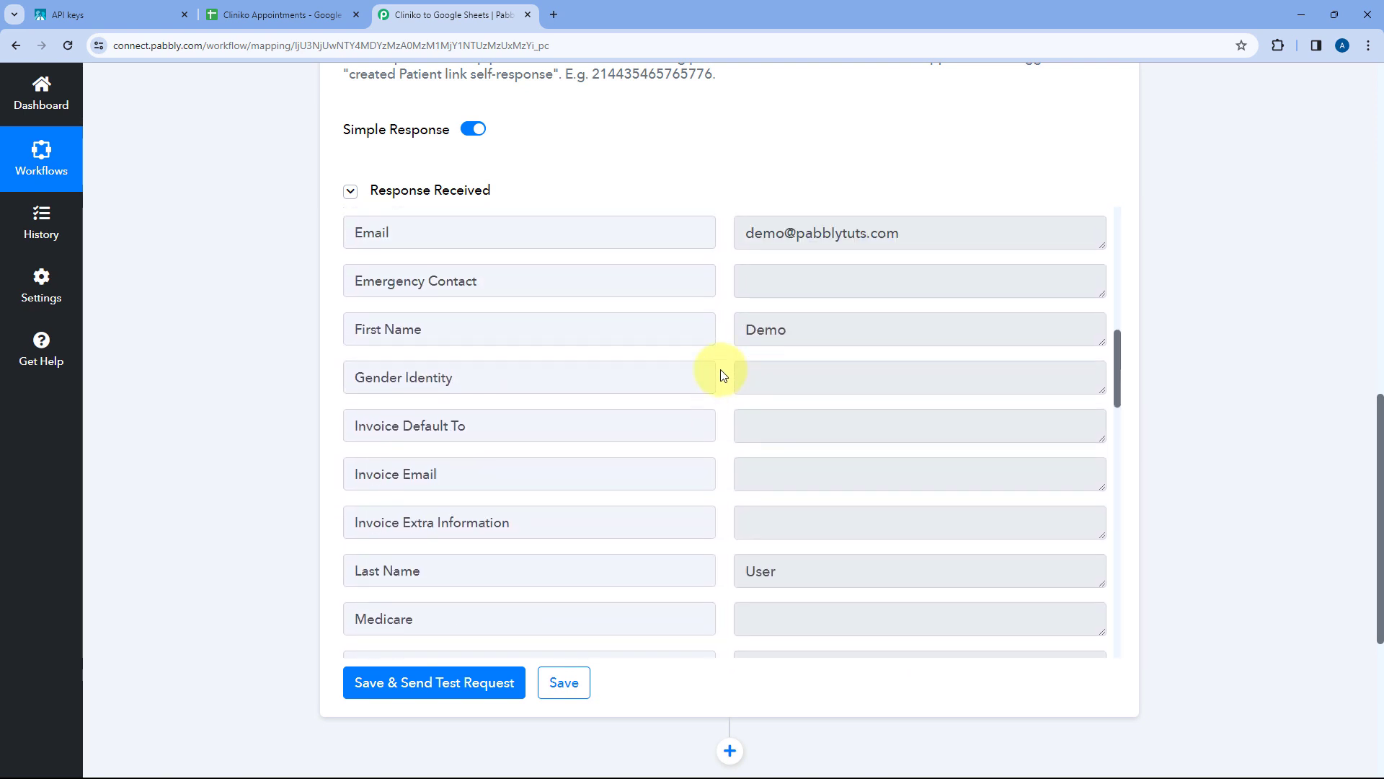
scroll(721, 375, "up", 5)
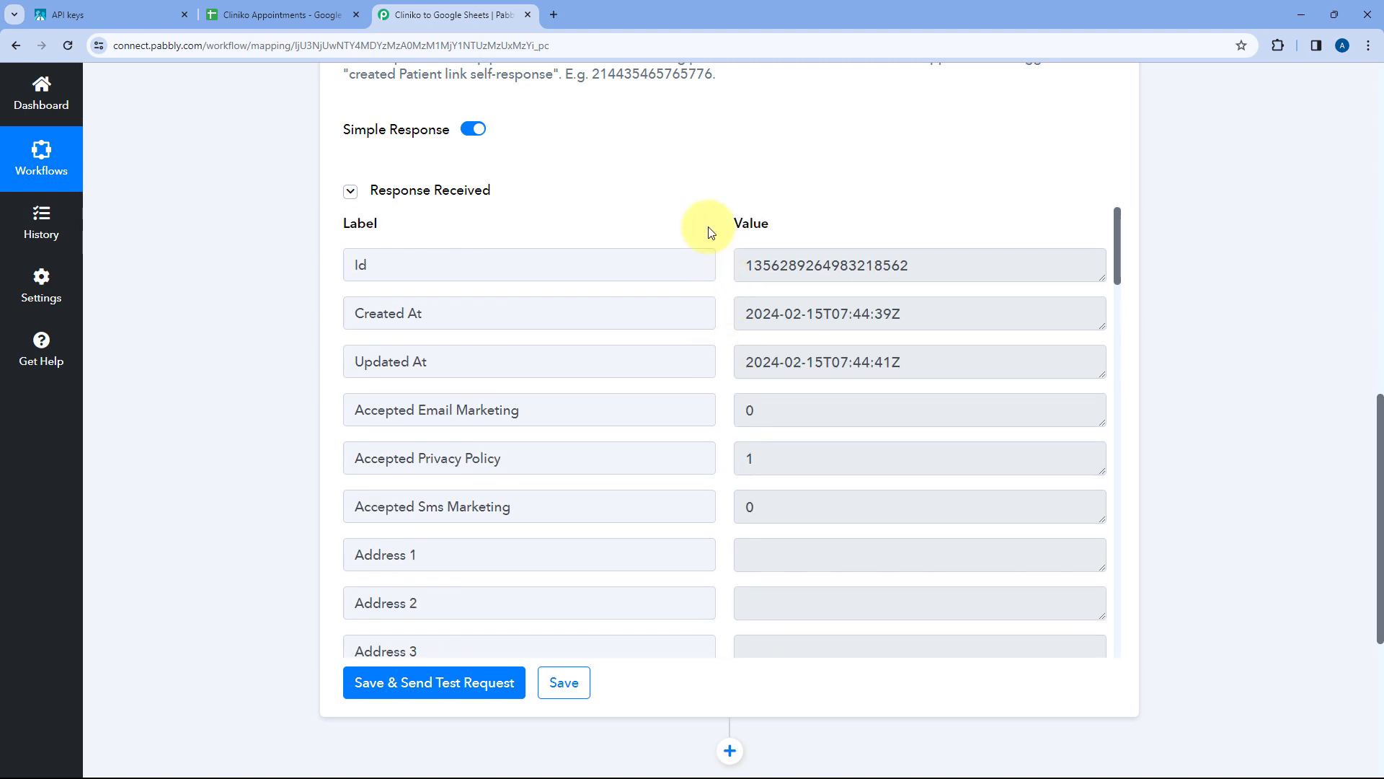
scroll(710, 231, "up", 8)
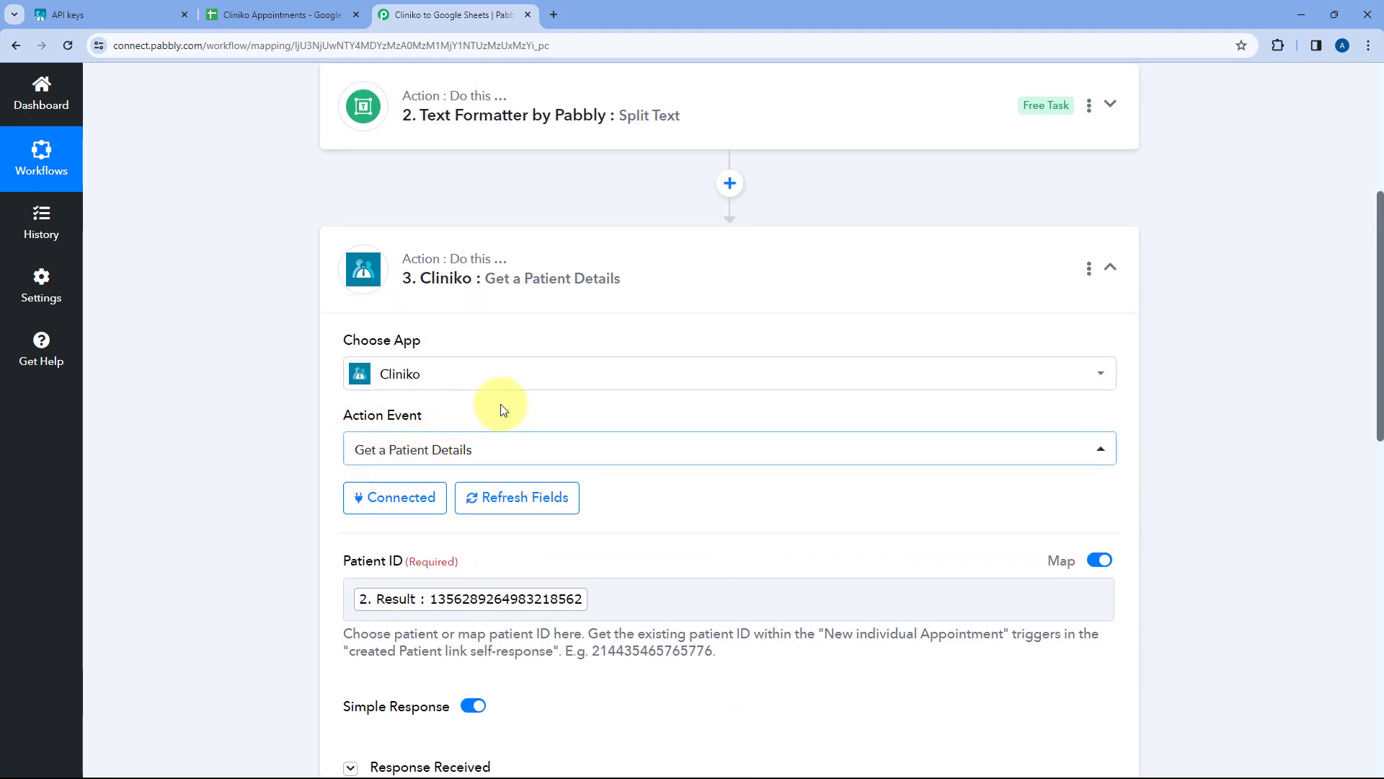
scroll(503, 410, "down", 3)
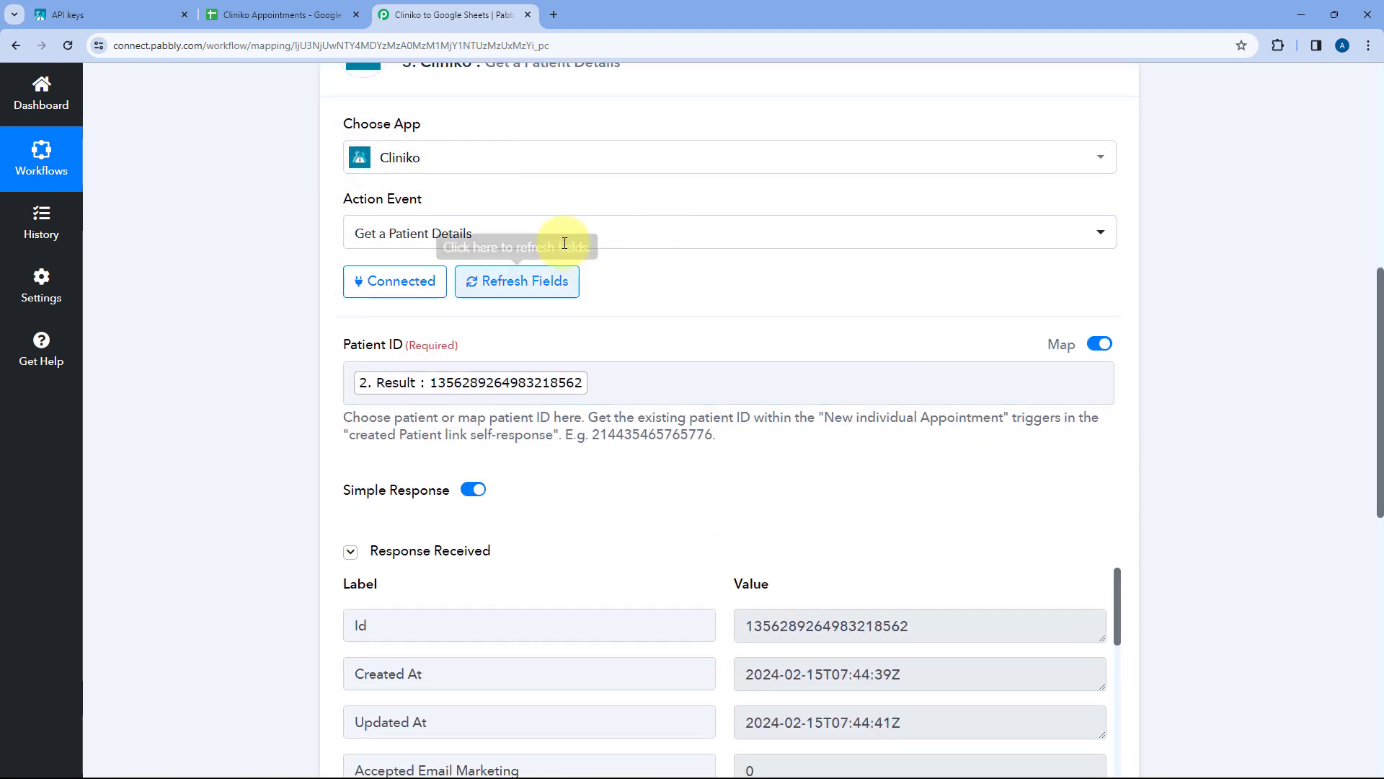
scroll(690, 310, "down", 1)
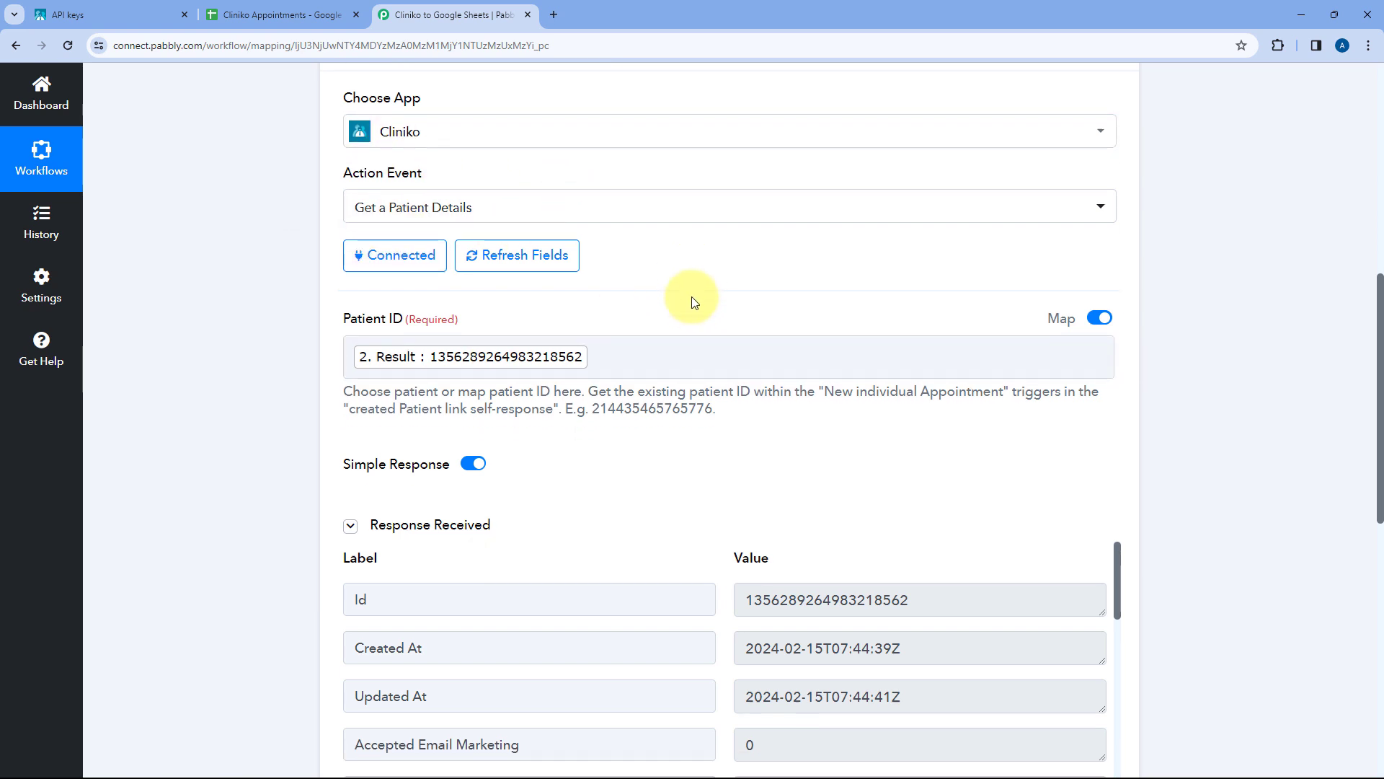
scroll(691, 296, "down", 5)
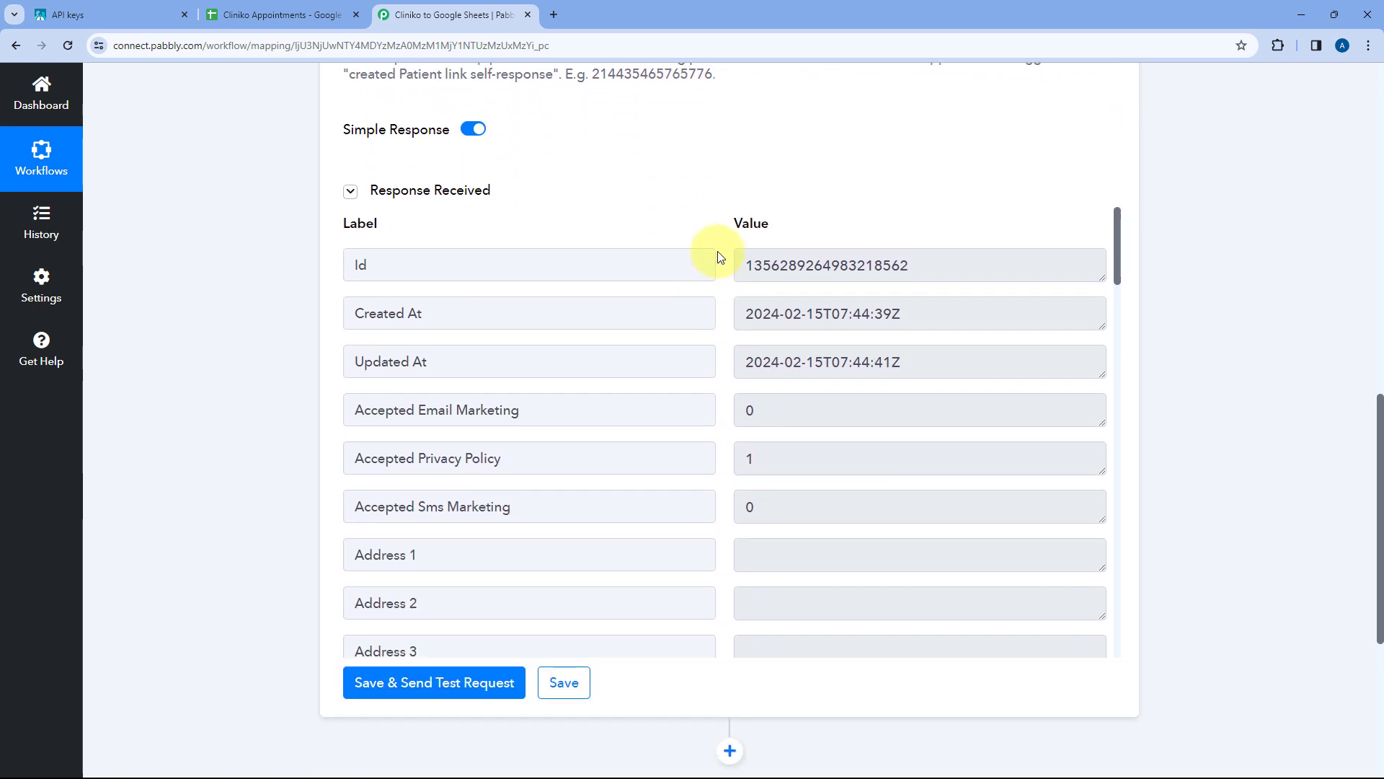
- Expand the New Individual Appointment Created trigger and examine the Starts At and Ends At values in its response
scroll(277, 287, "up", 12)
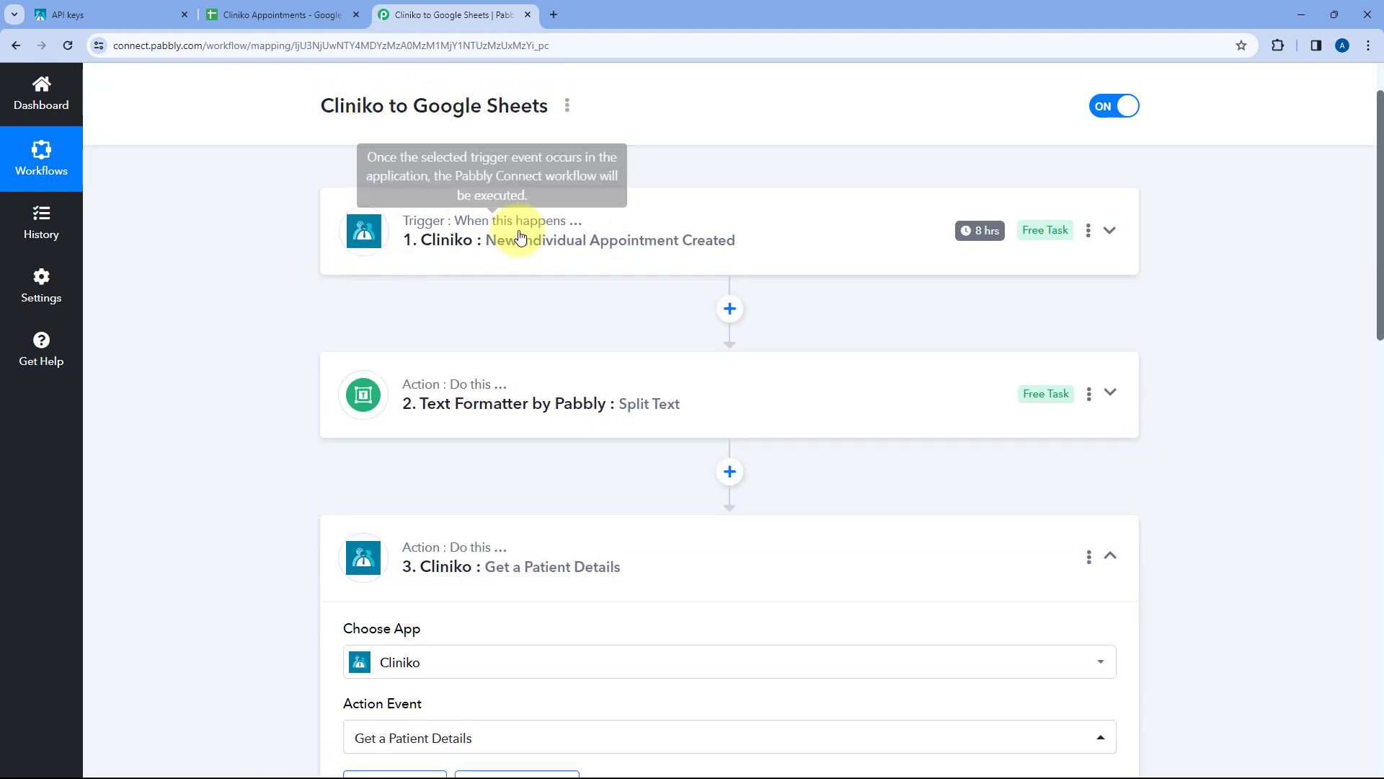
left_click(519, 237)
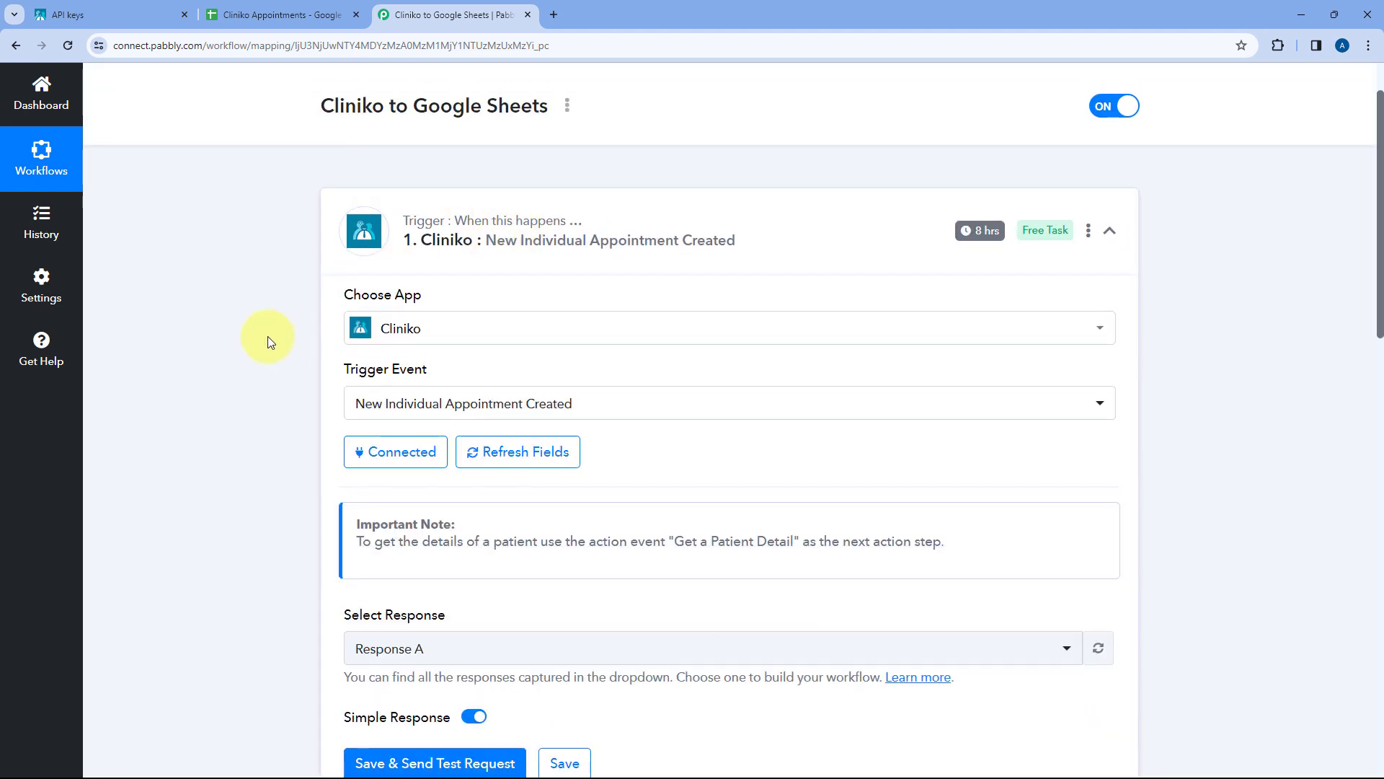
scroll(264, 358, "down", 8)
scroll(264, 360, "down", 2)
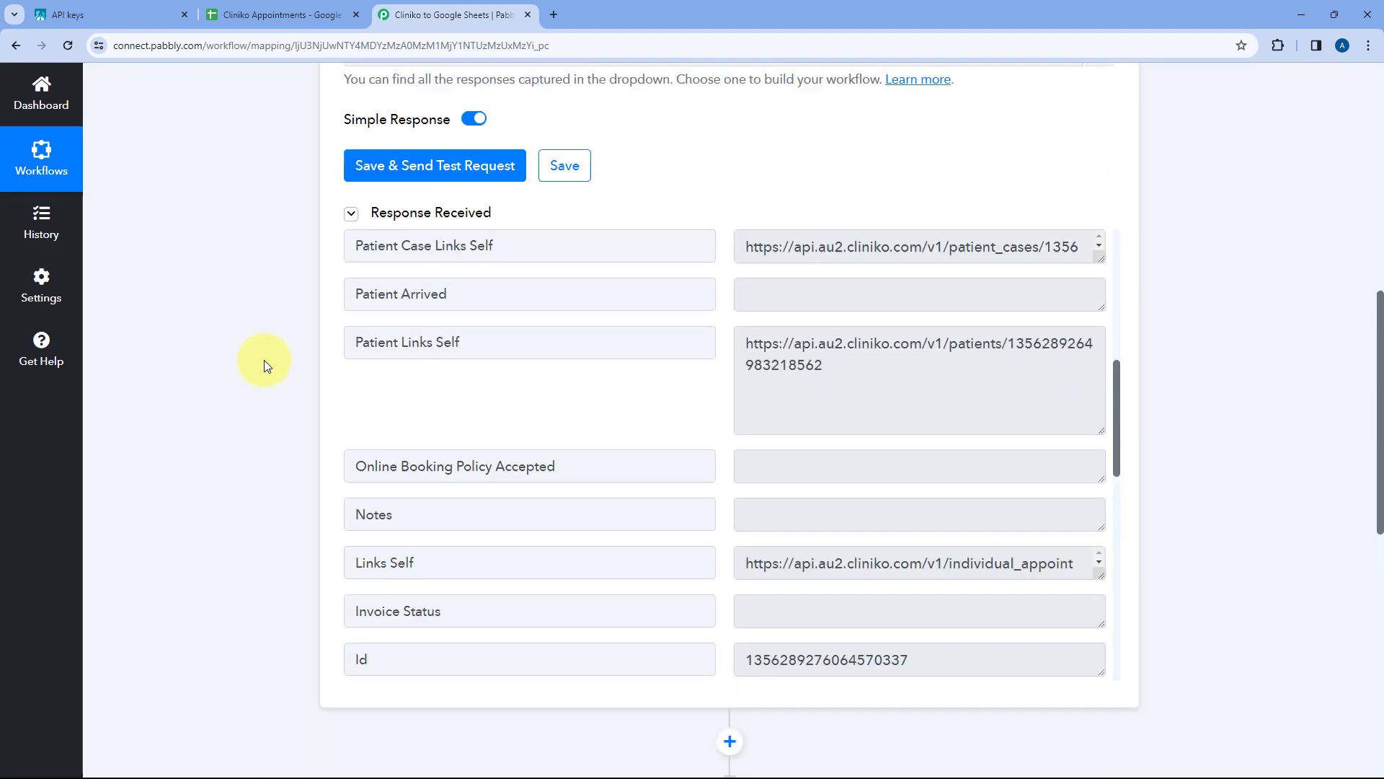
scroll(659, 331, "up", 5)
scroll(696, 378, "up", 1)
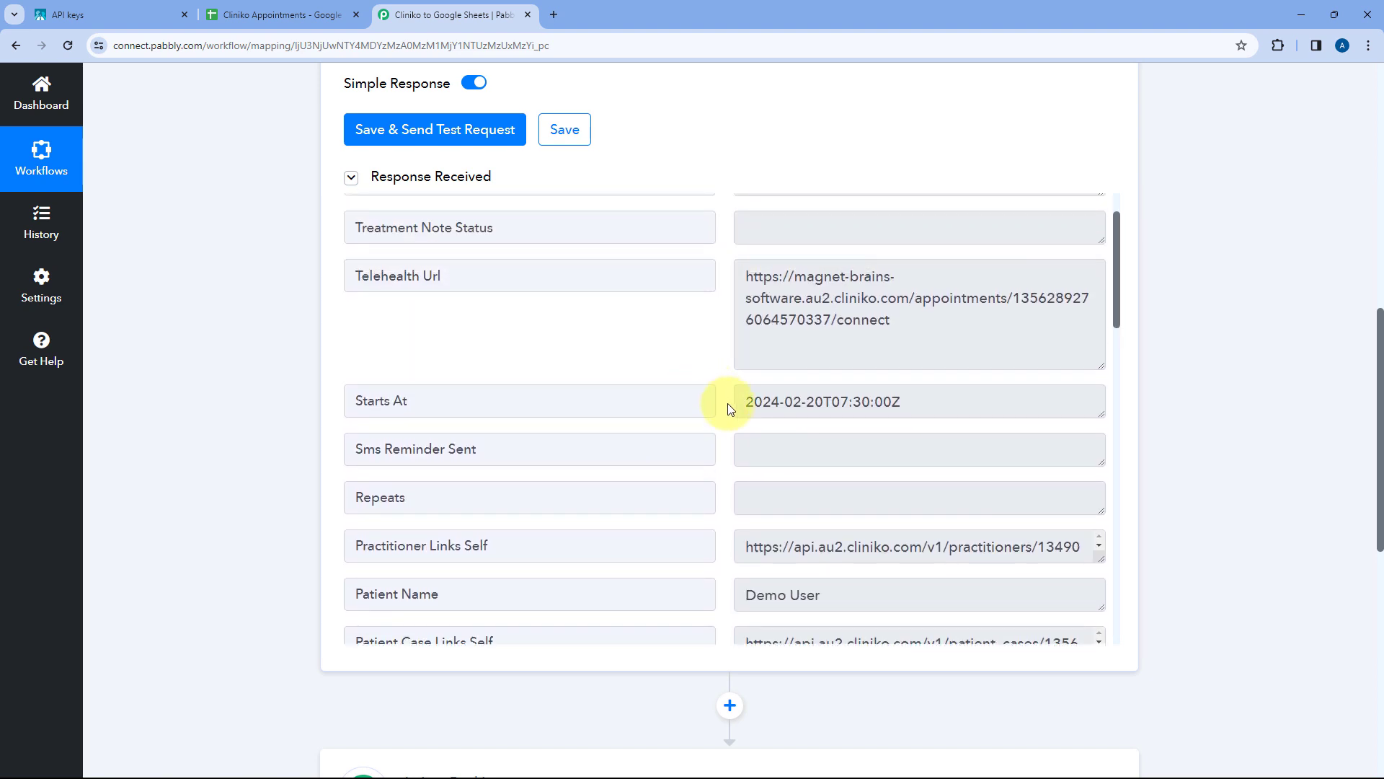
scroll(726, 408, "up", 1)
left_click_drag(929, 468, 745, 475)
scroll(717, 462, "down", 9)
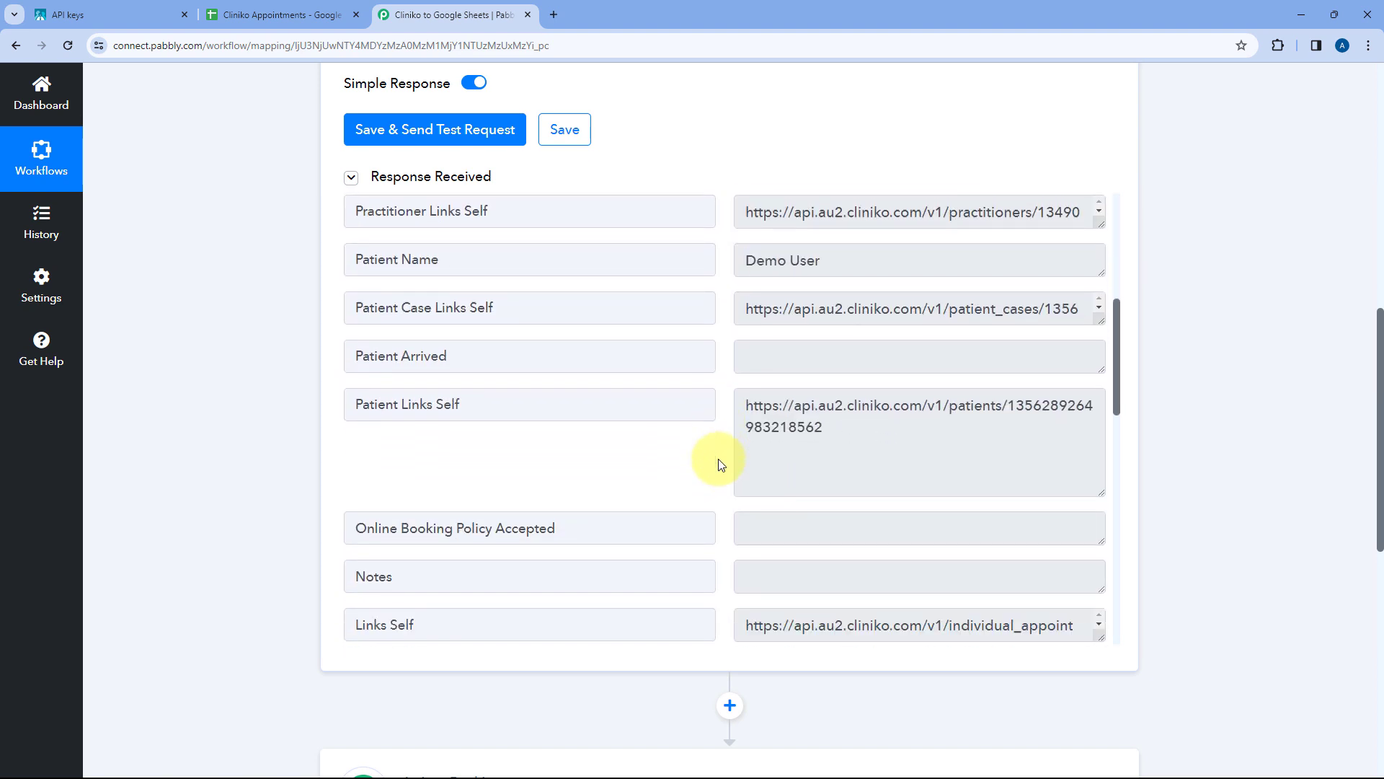
left_click_drag(411, 499, 348, 503)
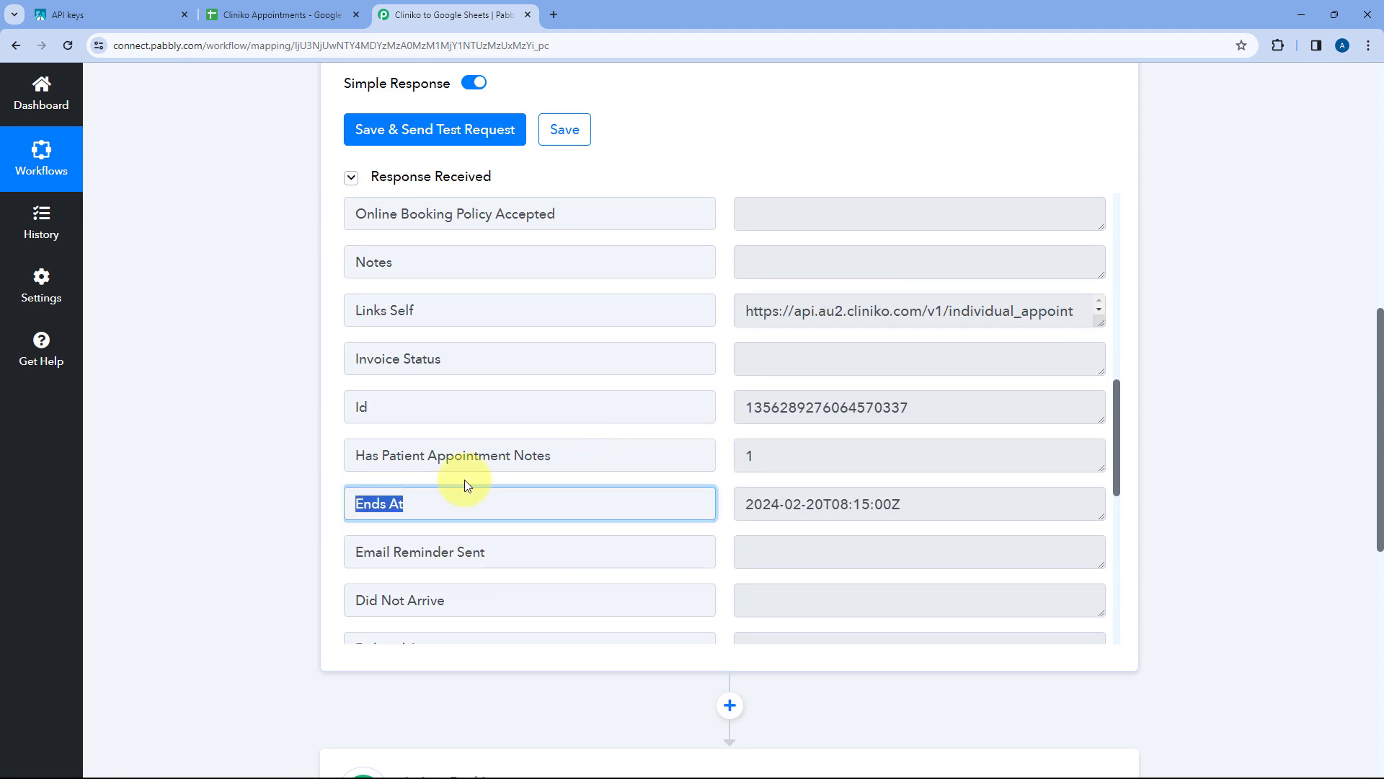
left_click(724, 452)
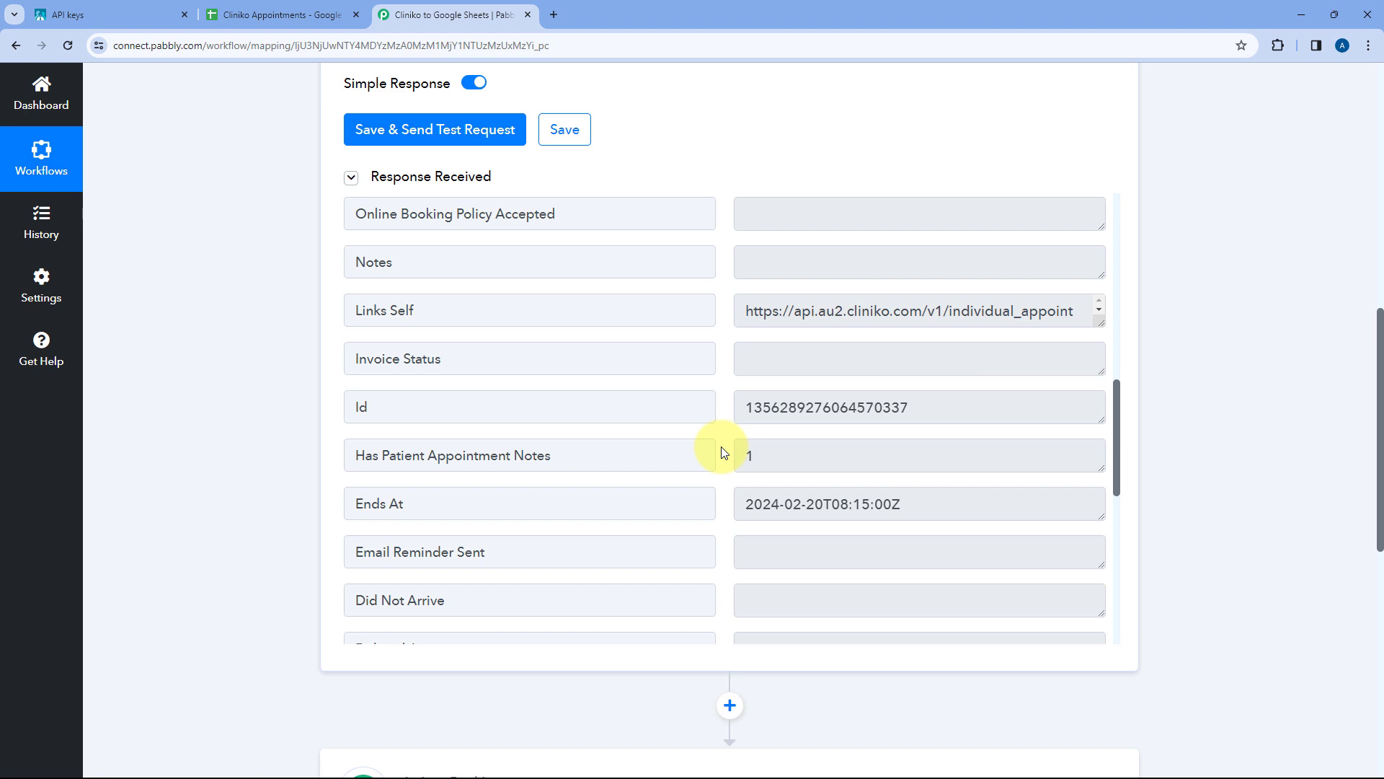
scroll(732, 456, "up", 9)
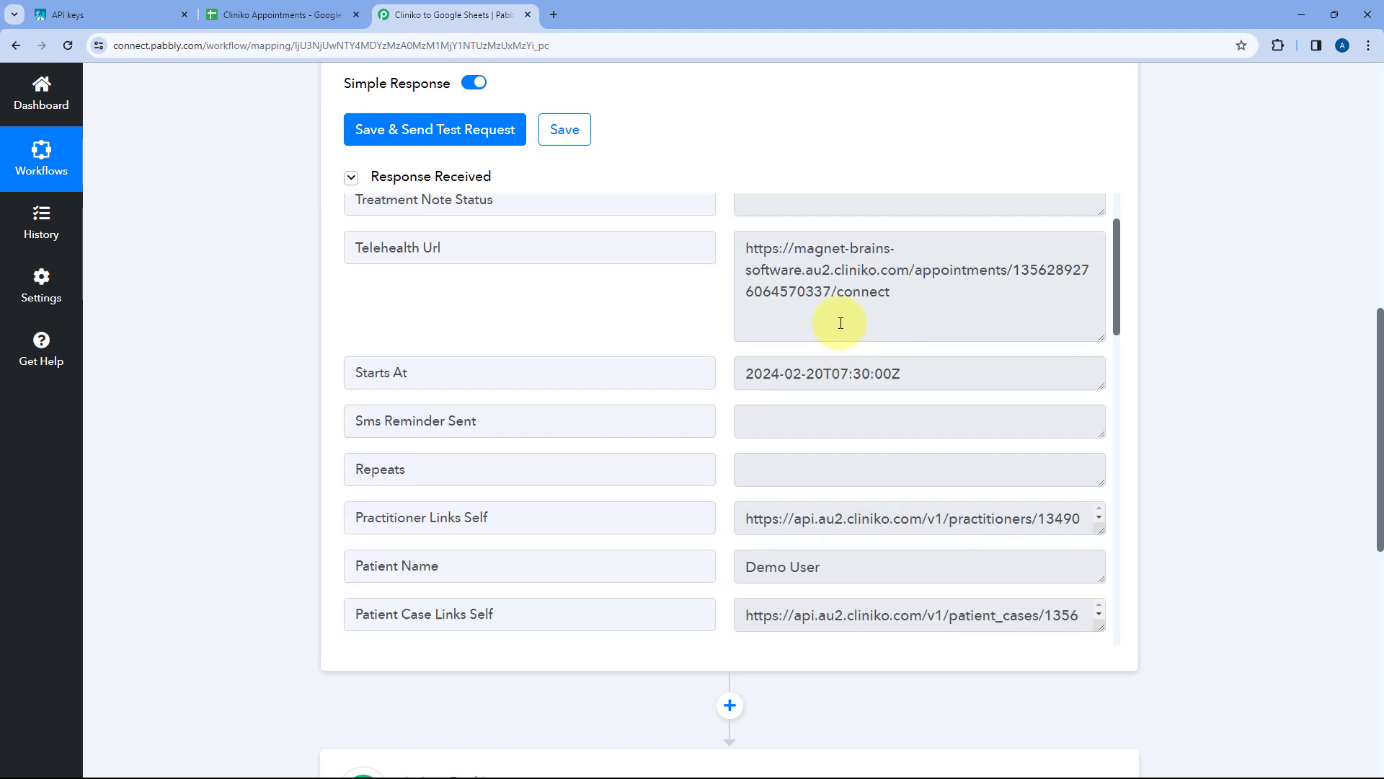
left_click_drag(887, 402, 732, 397)
left_click(726, 402)
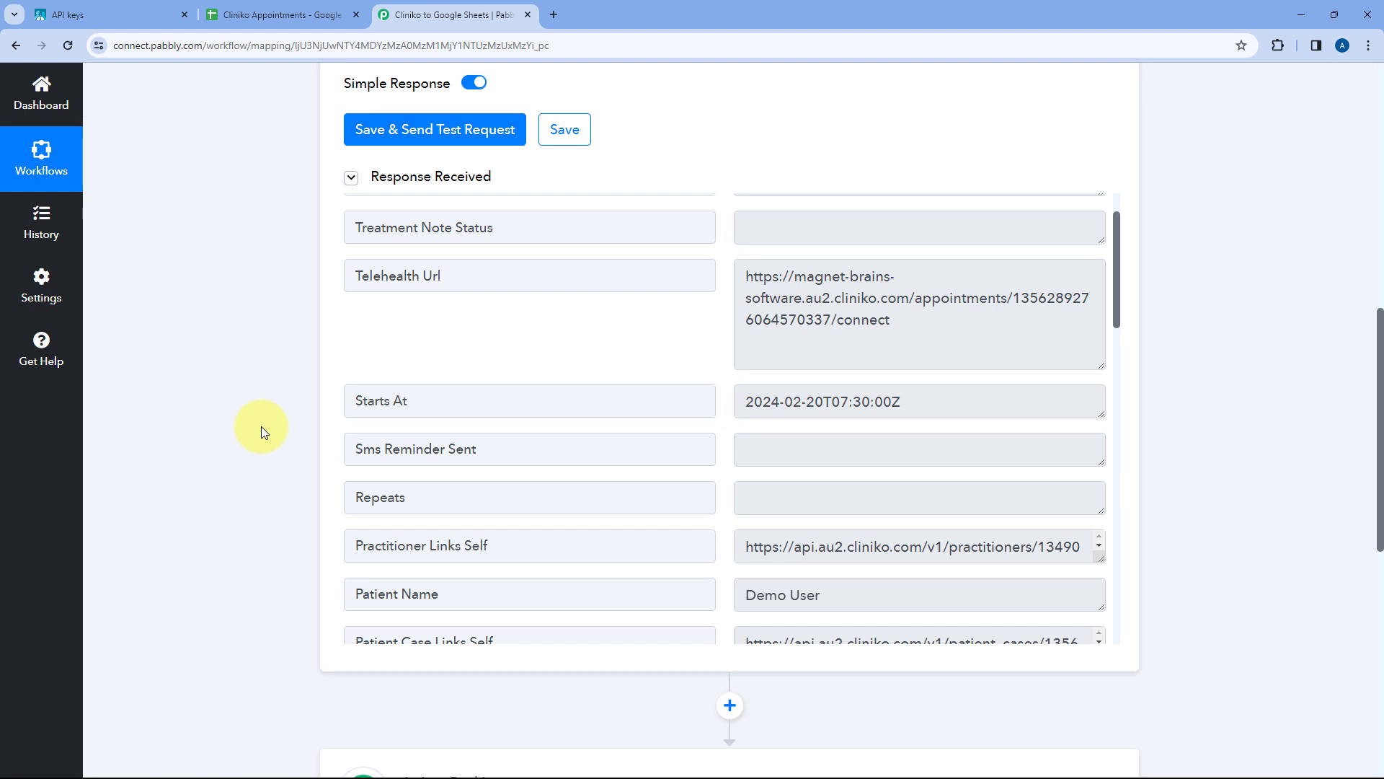
- Add an action step after Get a Patient Details and choose Date/Time Formatter (Pabbly) as its app
scroll(261, 426, "down", 9)
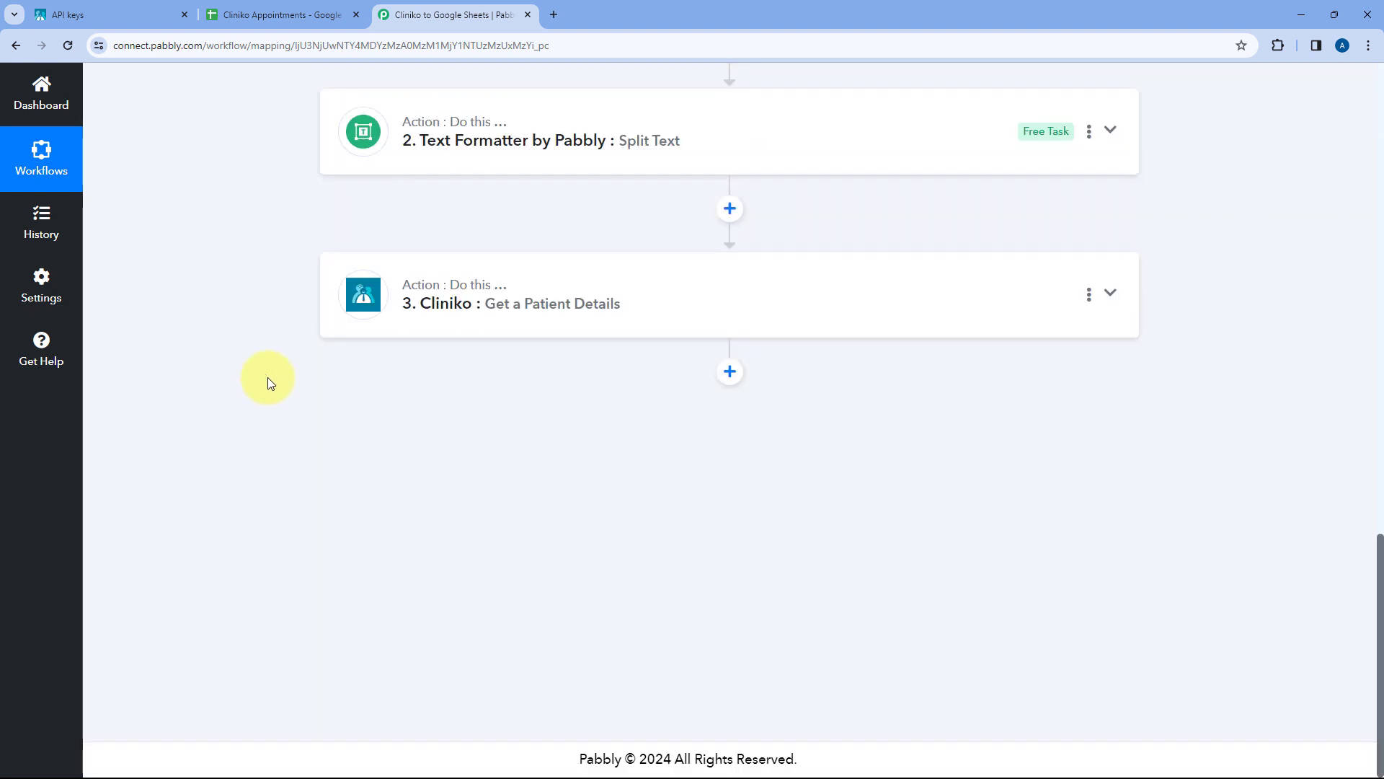
left_click(729, 371)
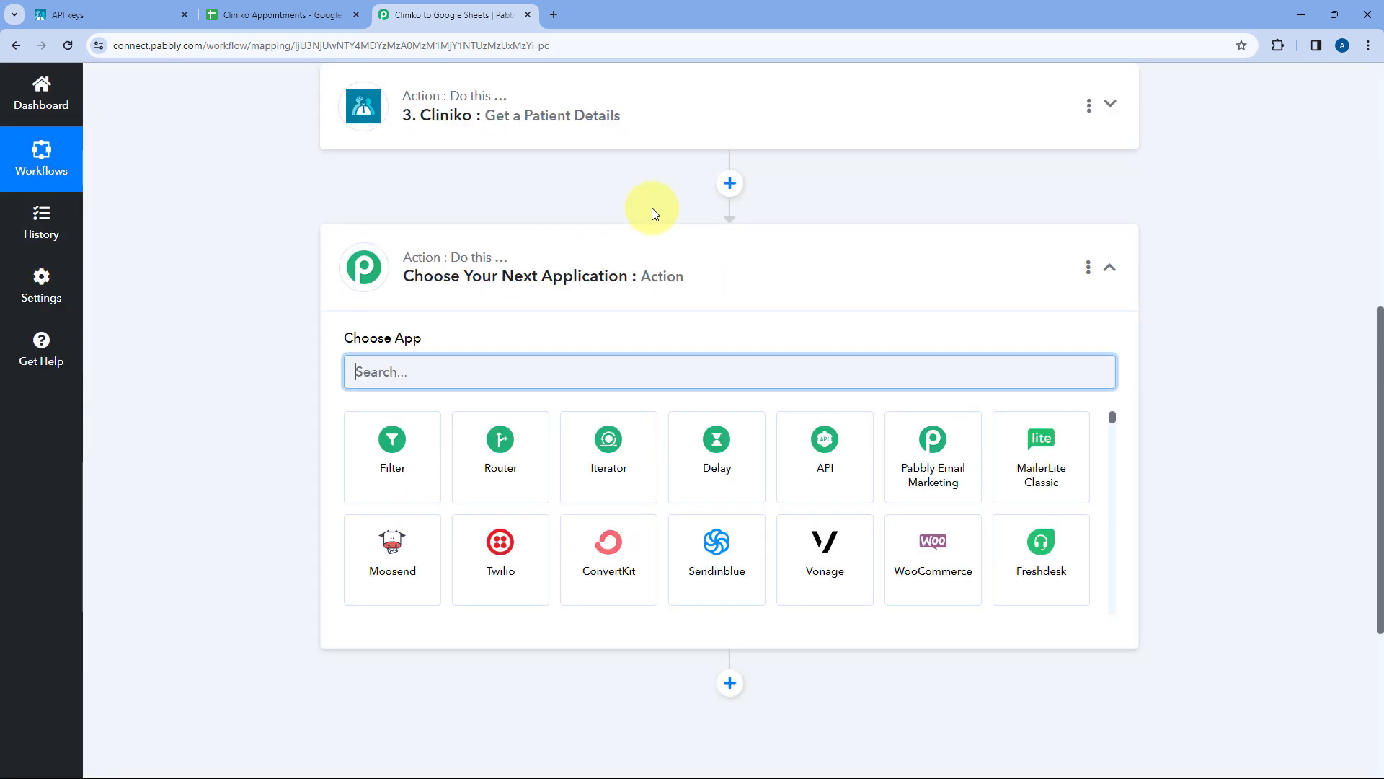
type("Date")
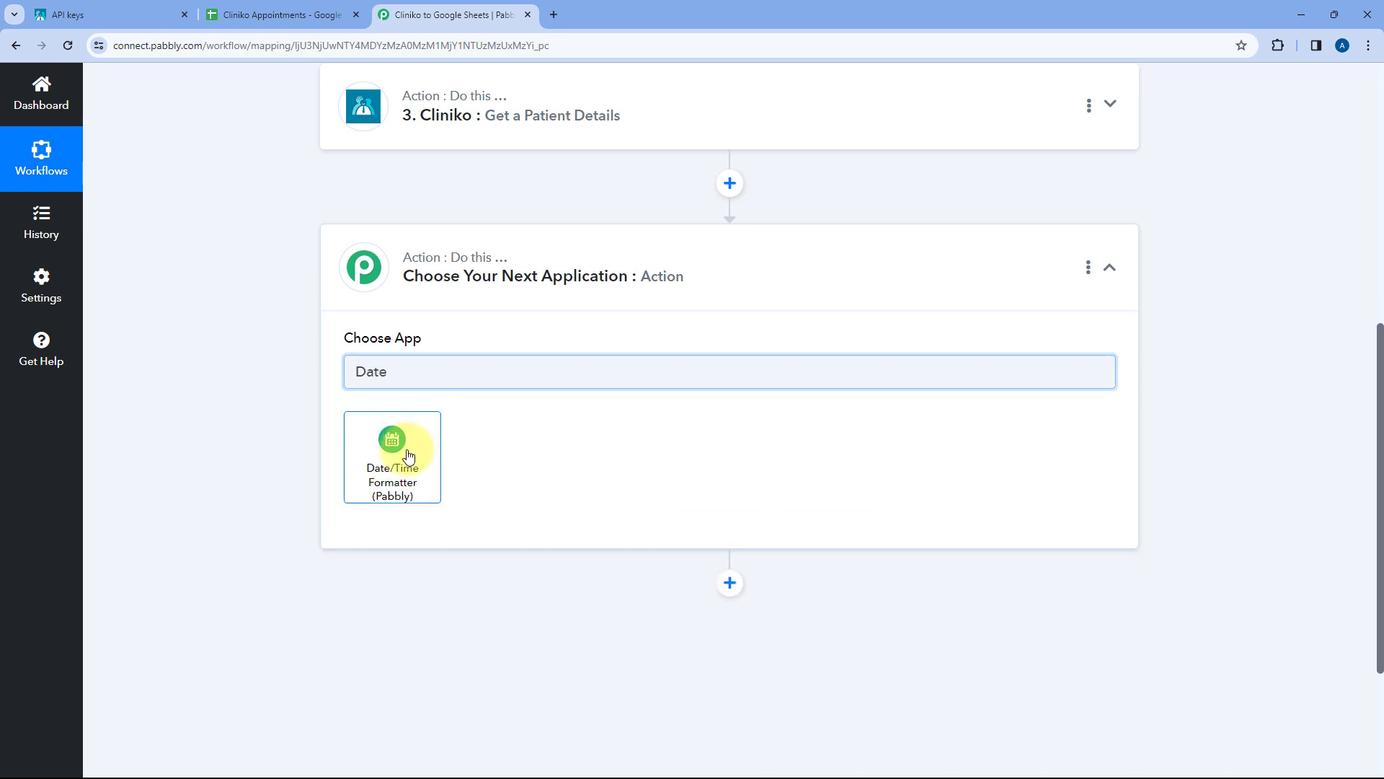
left_click(408, 455)
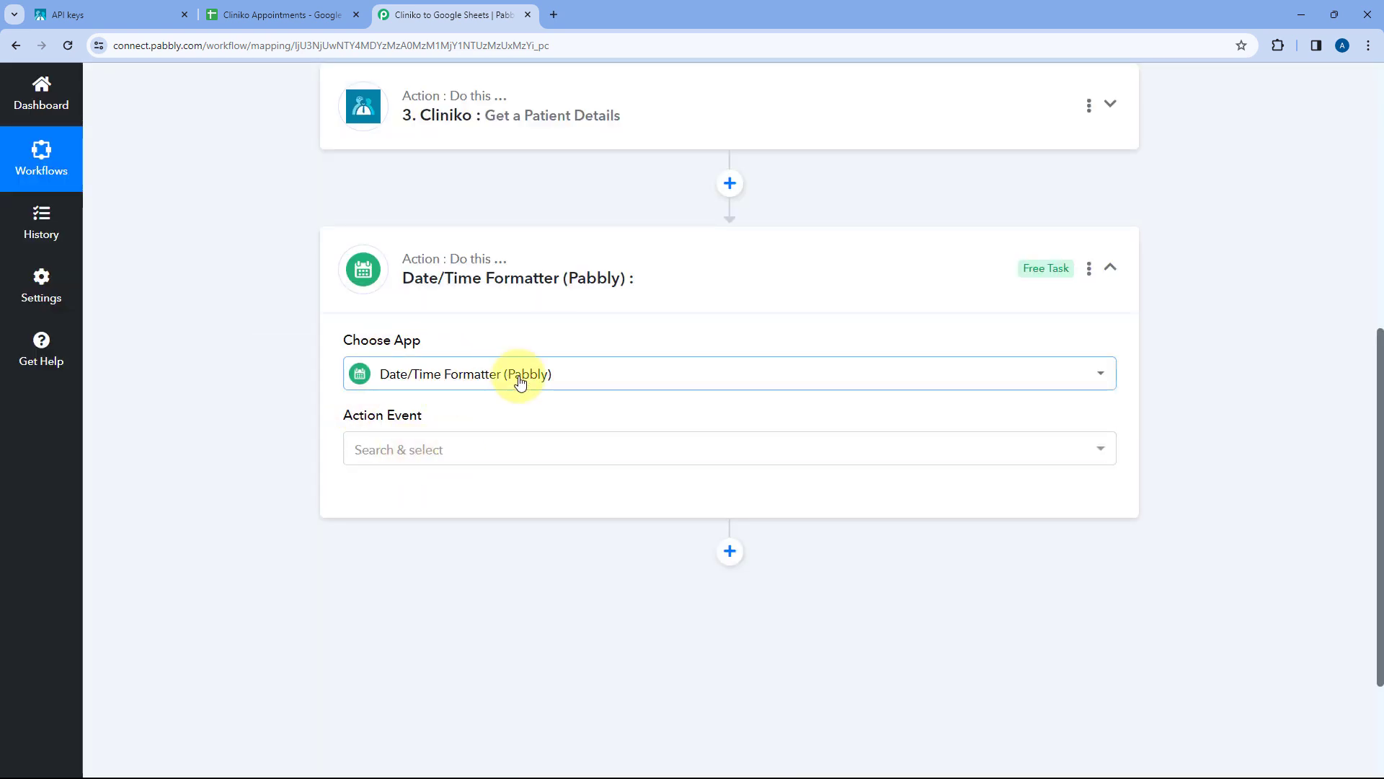
- Set the formatter's action event to Format Date with Time Zone and connect it
left_click(447, 450)
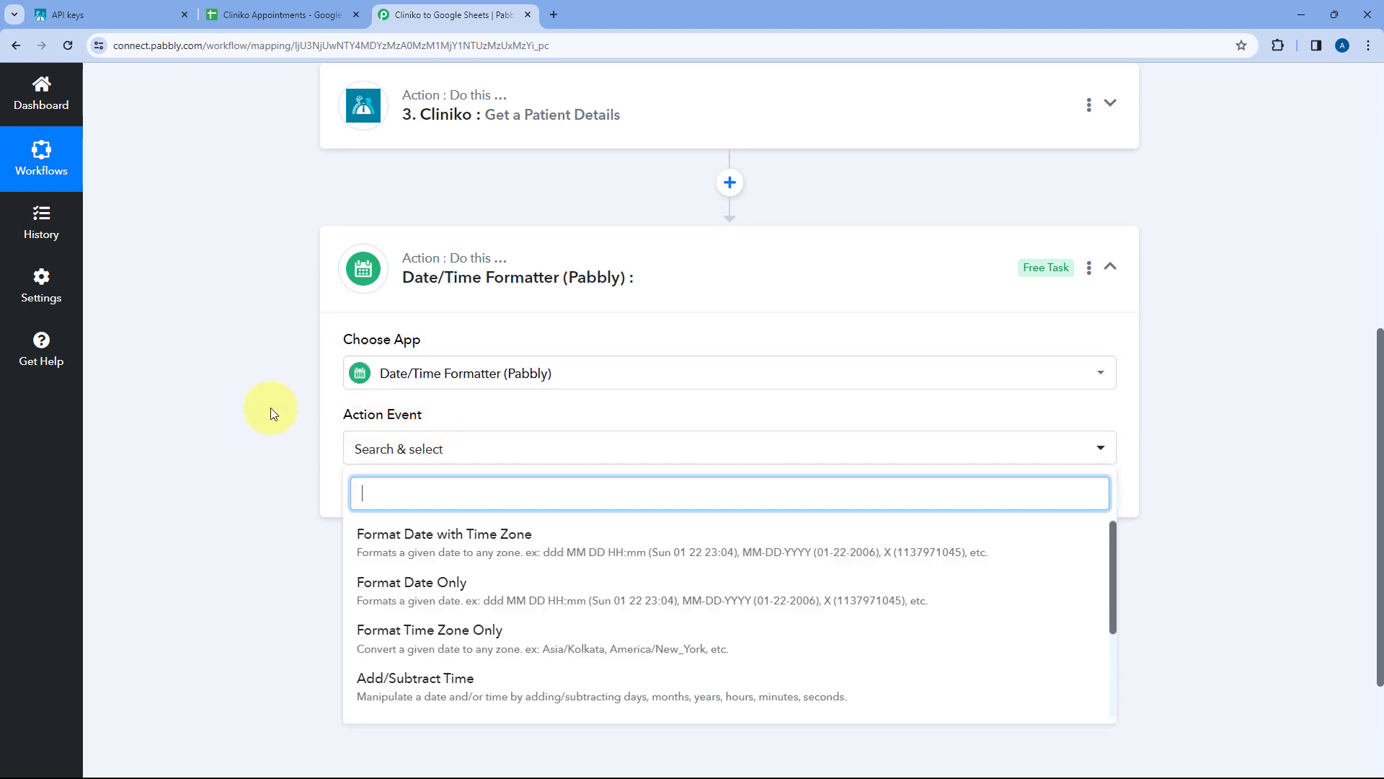
scroll(273, 406, "down", 2)
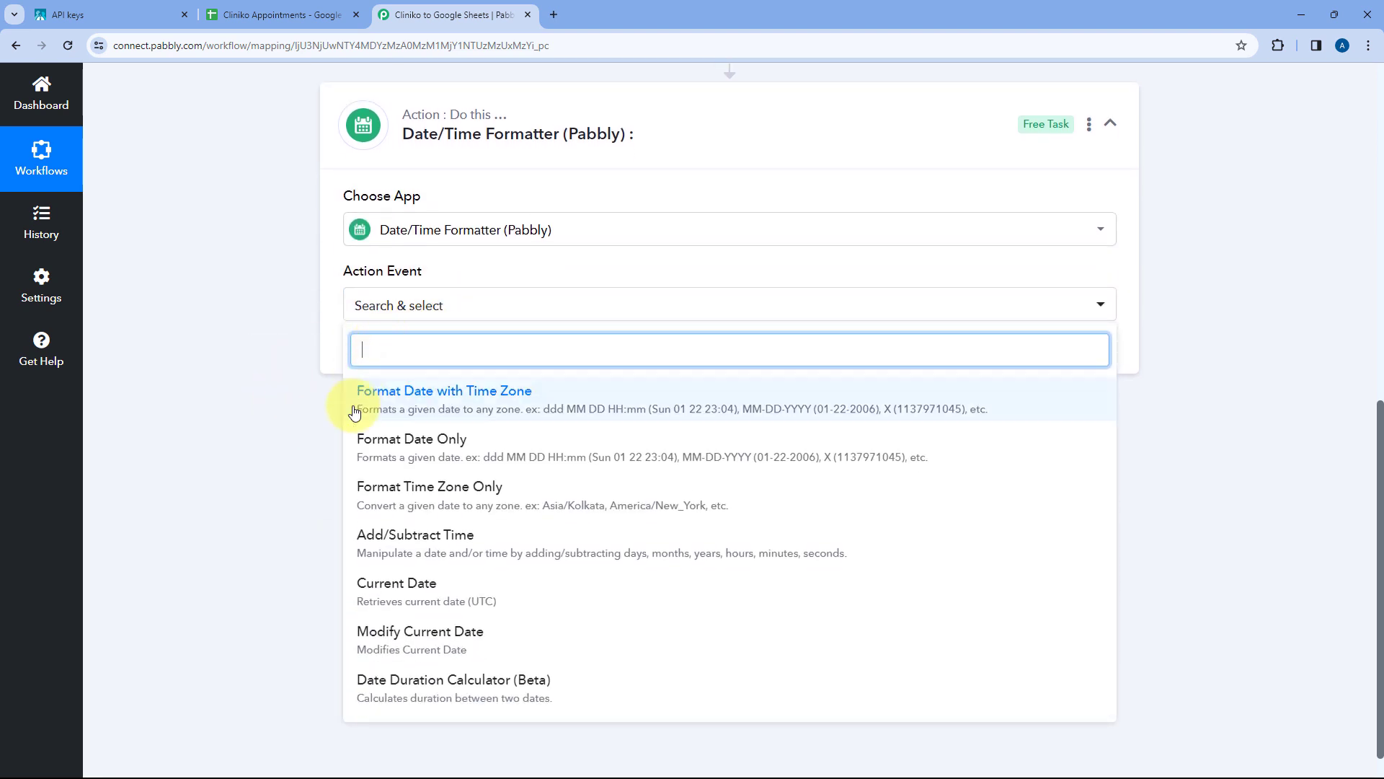
left_click(440, 405)
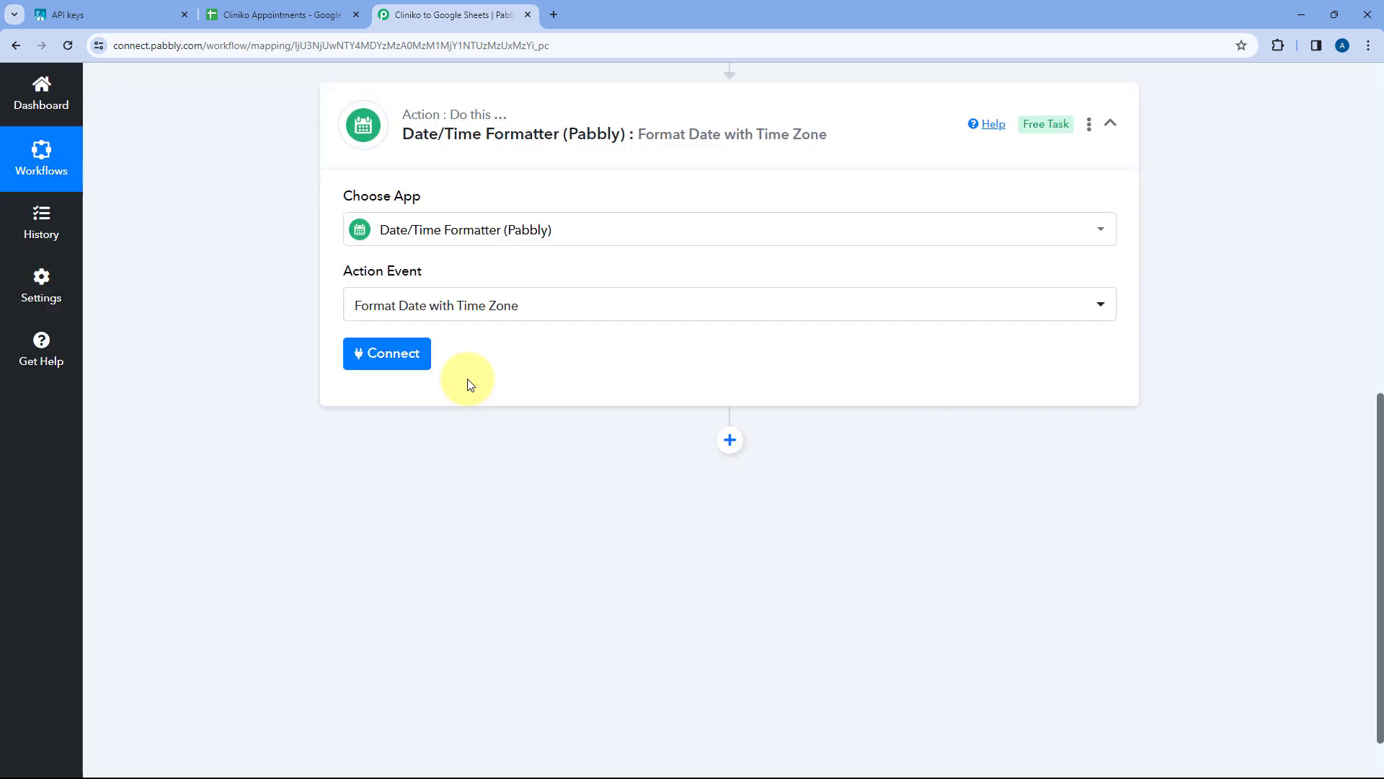
left_click(412, 359)
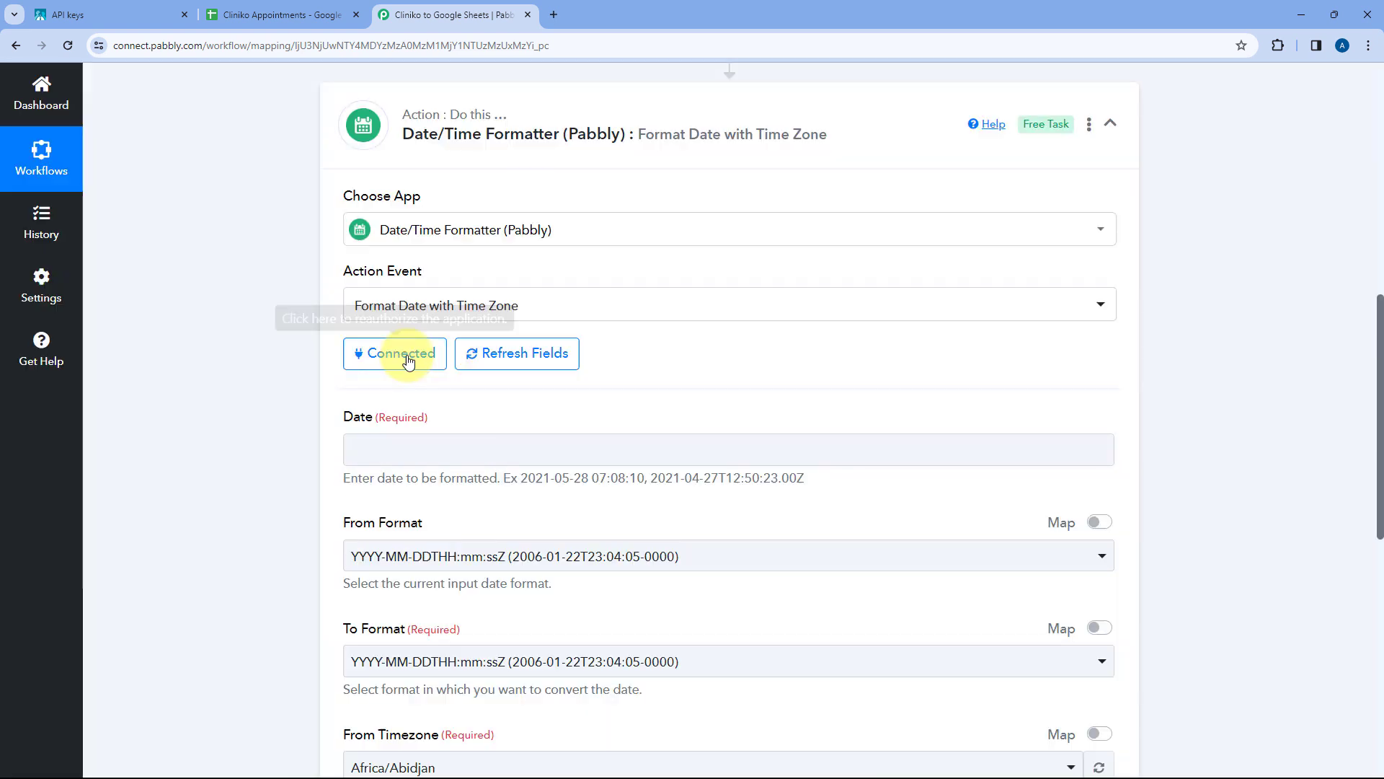
scroll(432, 383, "down", 1)
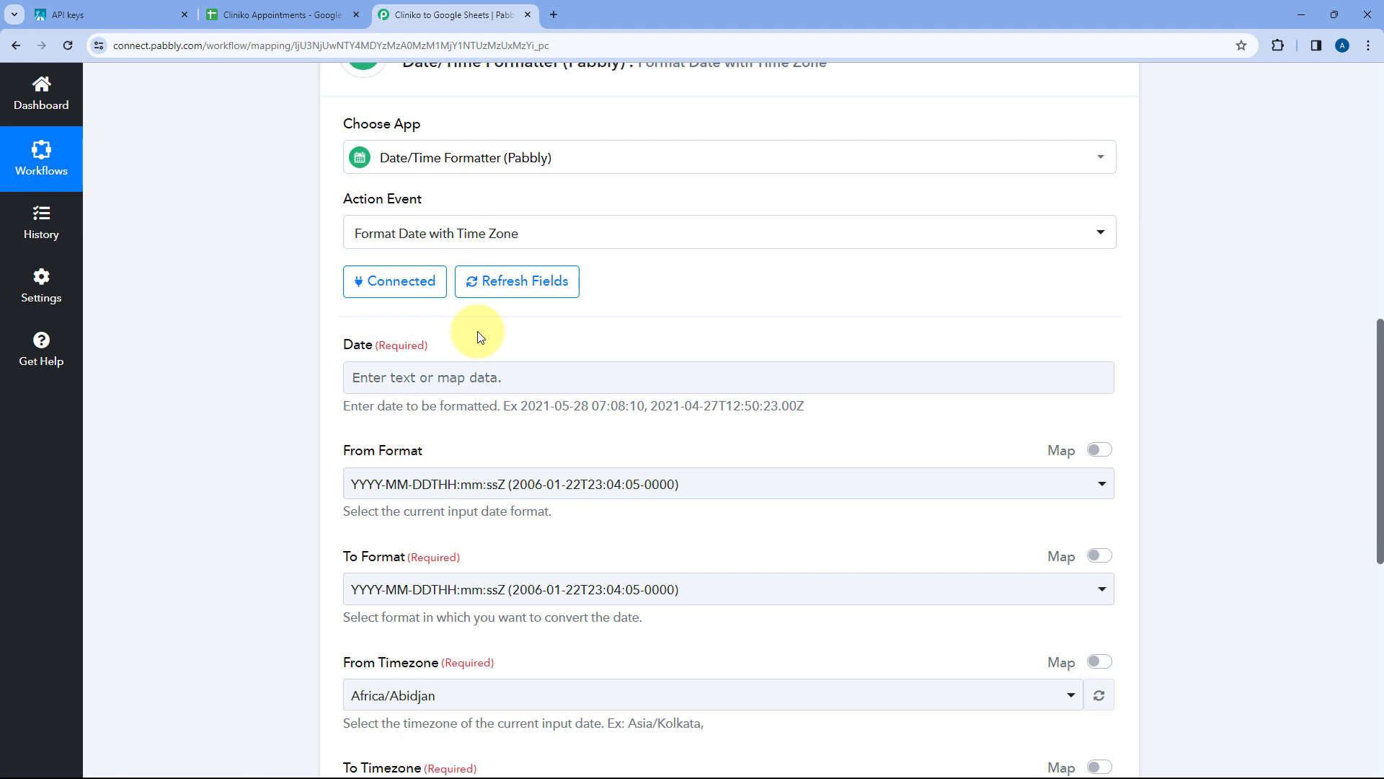
- Expand the New Individual Appointment Created trigger and check the format of the Starts At value in its response
scroll(656, 328, "up", 5)
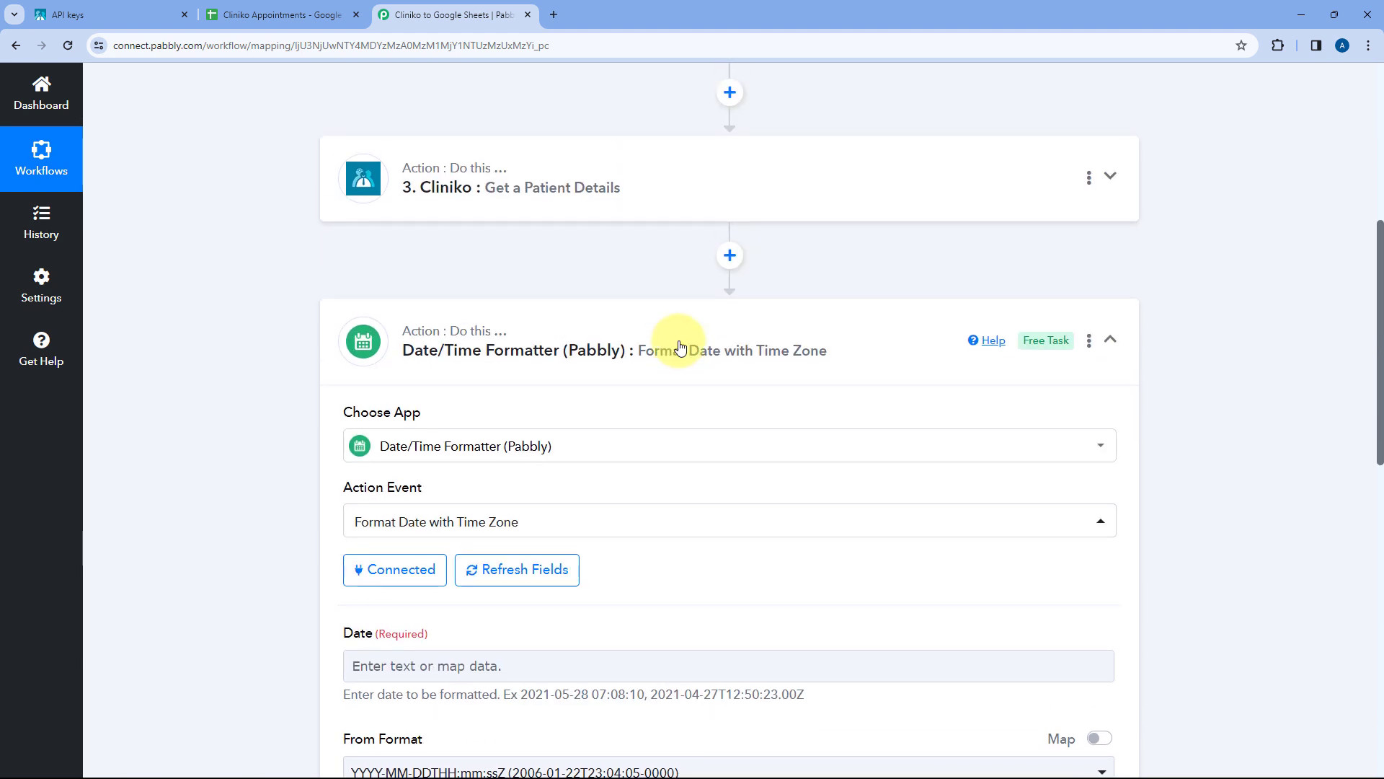
scroll(679, 319, "up", 5)
left_click(646, 320)
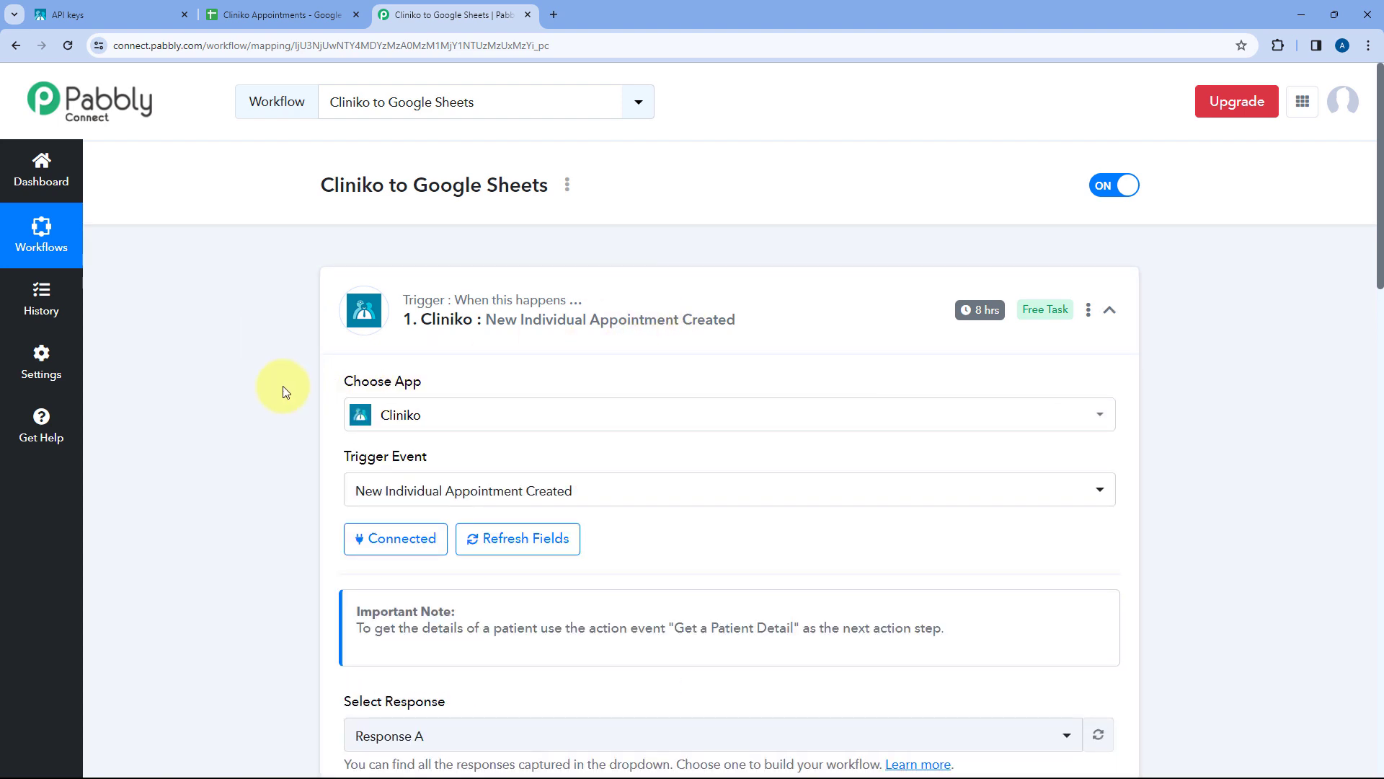
scroll(284, 385, "down", 5)
scroll(285, 393, "down", 4)
left_click_drag(414, 473, 317, 473)
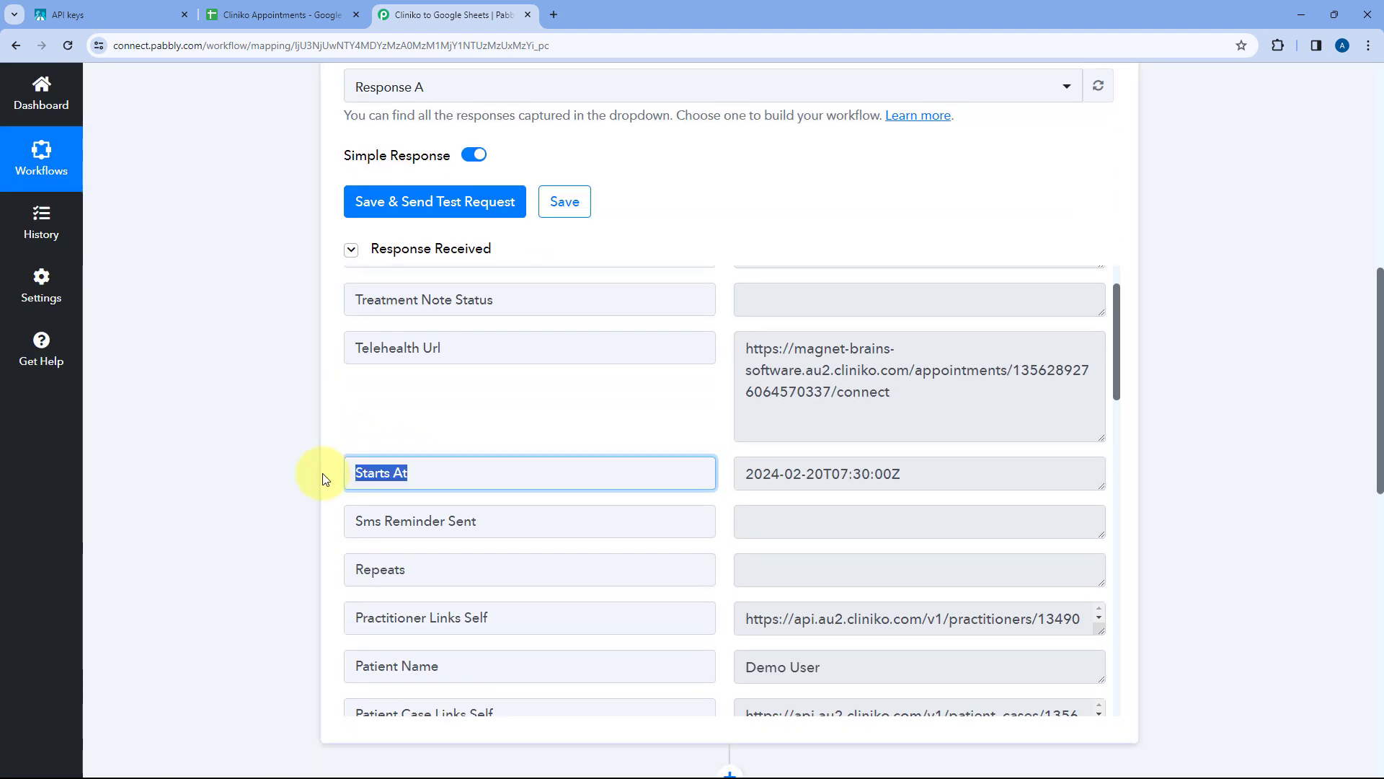
left_click(670, 438)
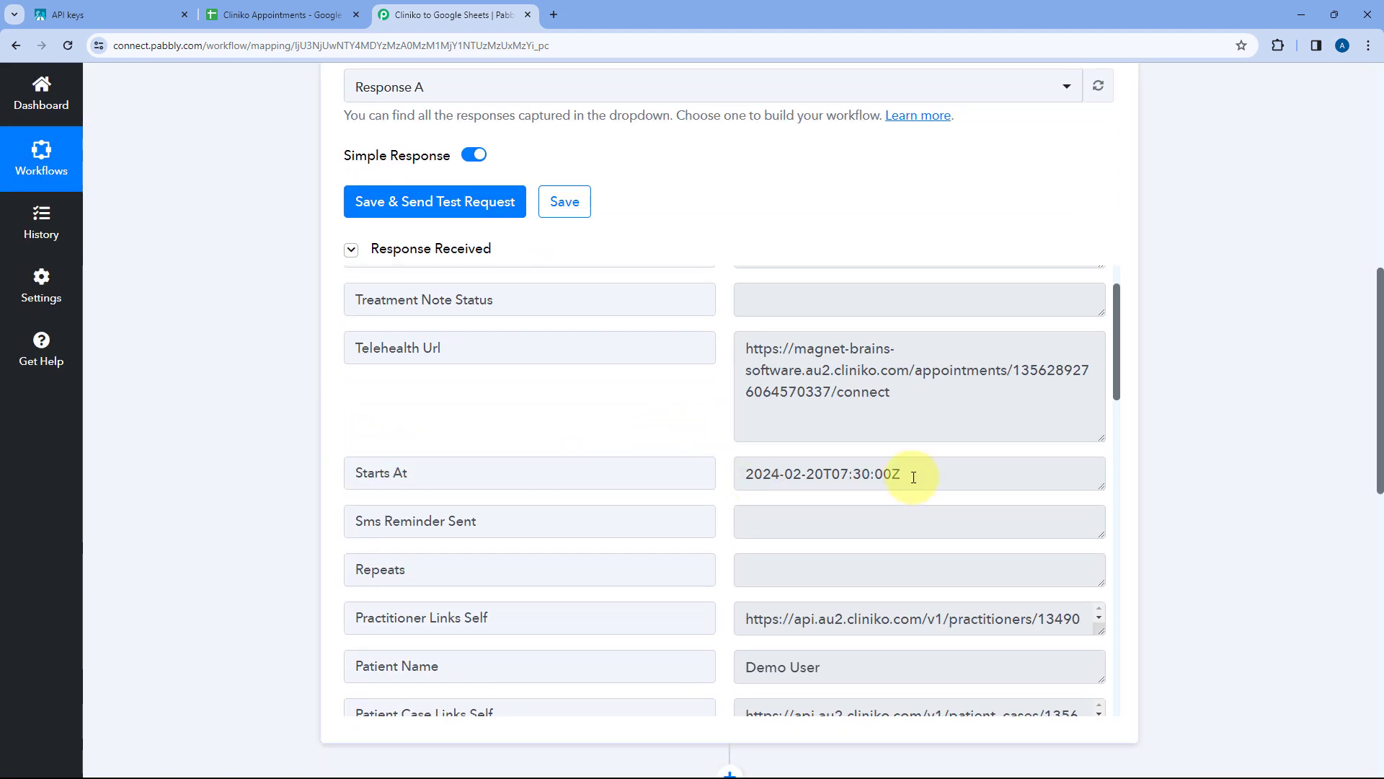
left_click_drag(920, 475, 712, 475)
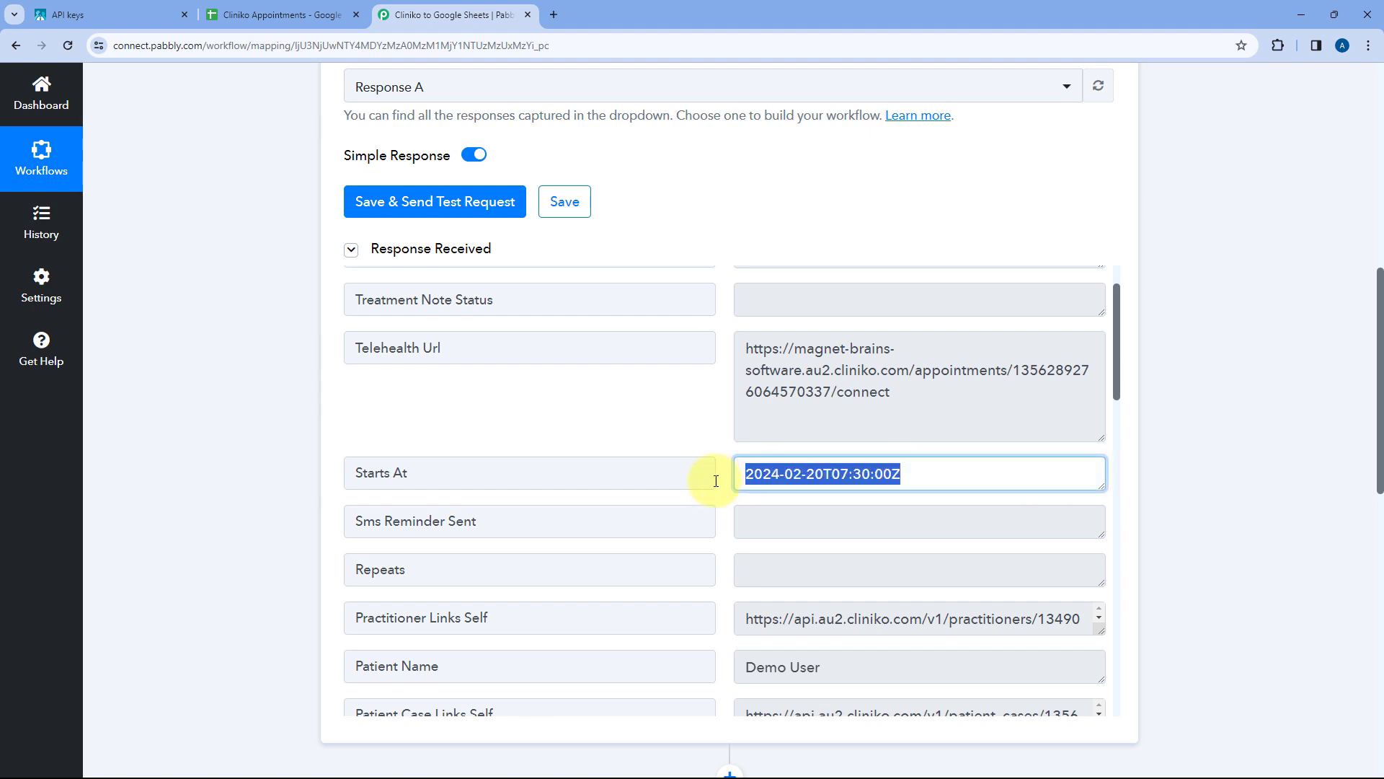
left_click(717, 474)
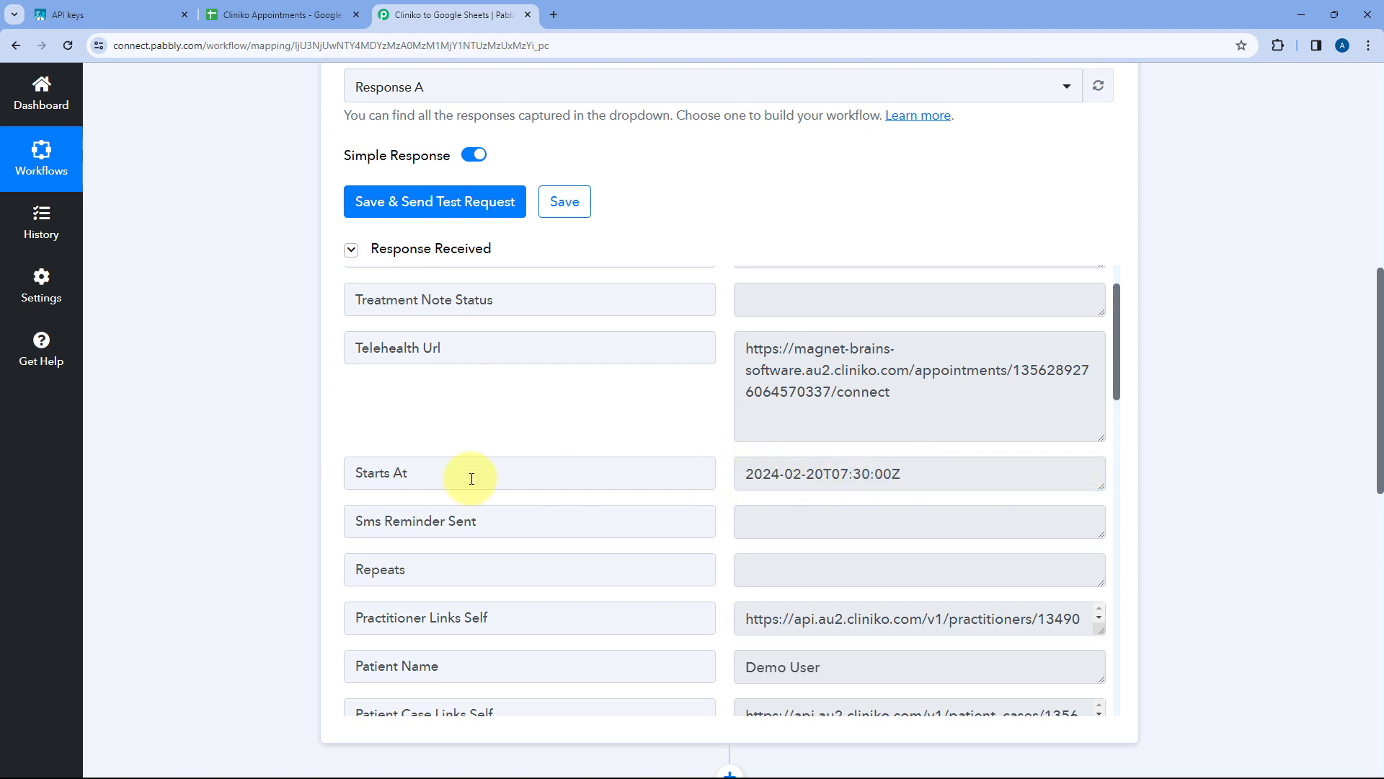
- Map the trigger's Starts At value into the Date field of the Date/Time Formatter step
scroll(222, 463, "down", 10)
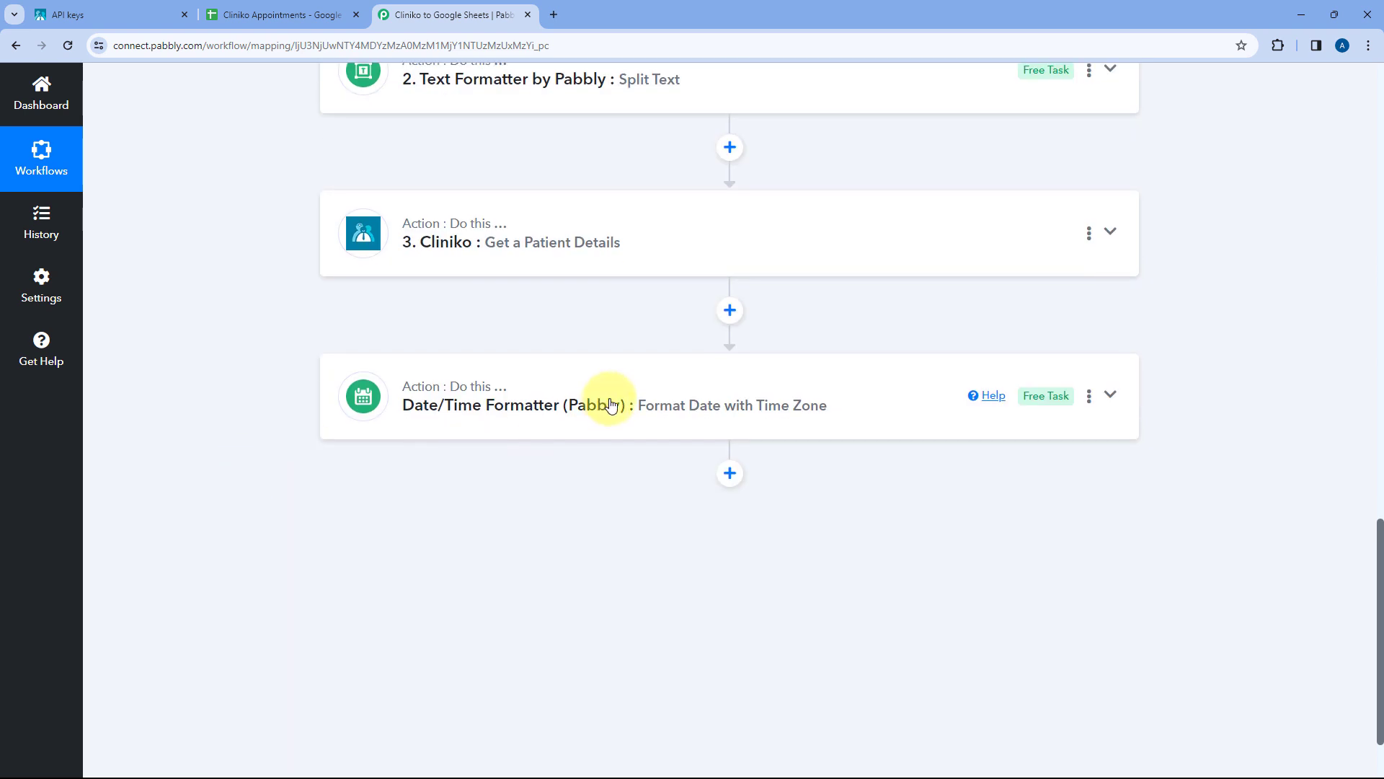
left_click(610, 405)
scroll(317, 351, "down", 4)
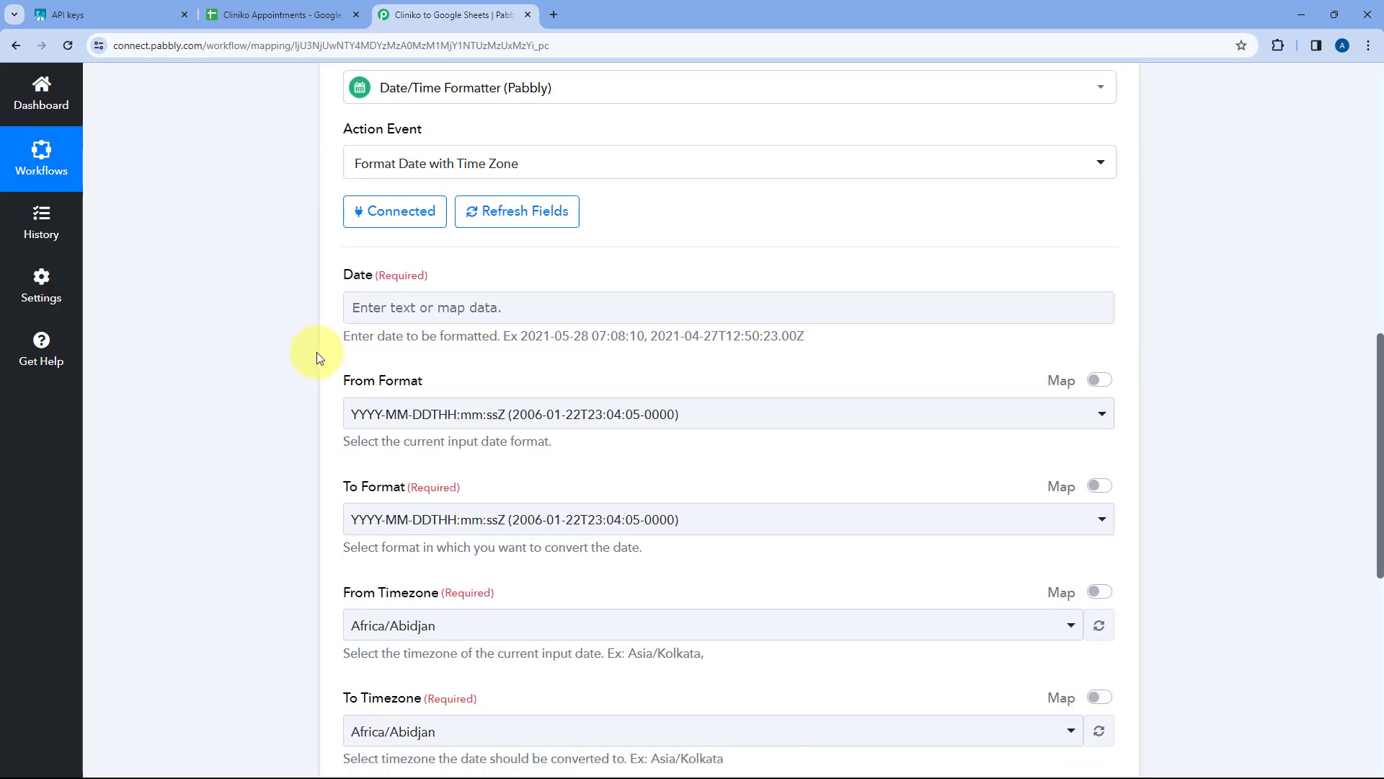
scroll(317, 352, "down", 1)
left_click(391, 233)
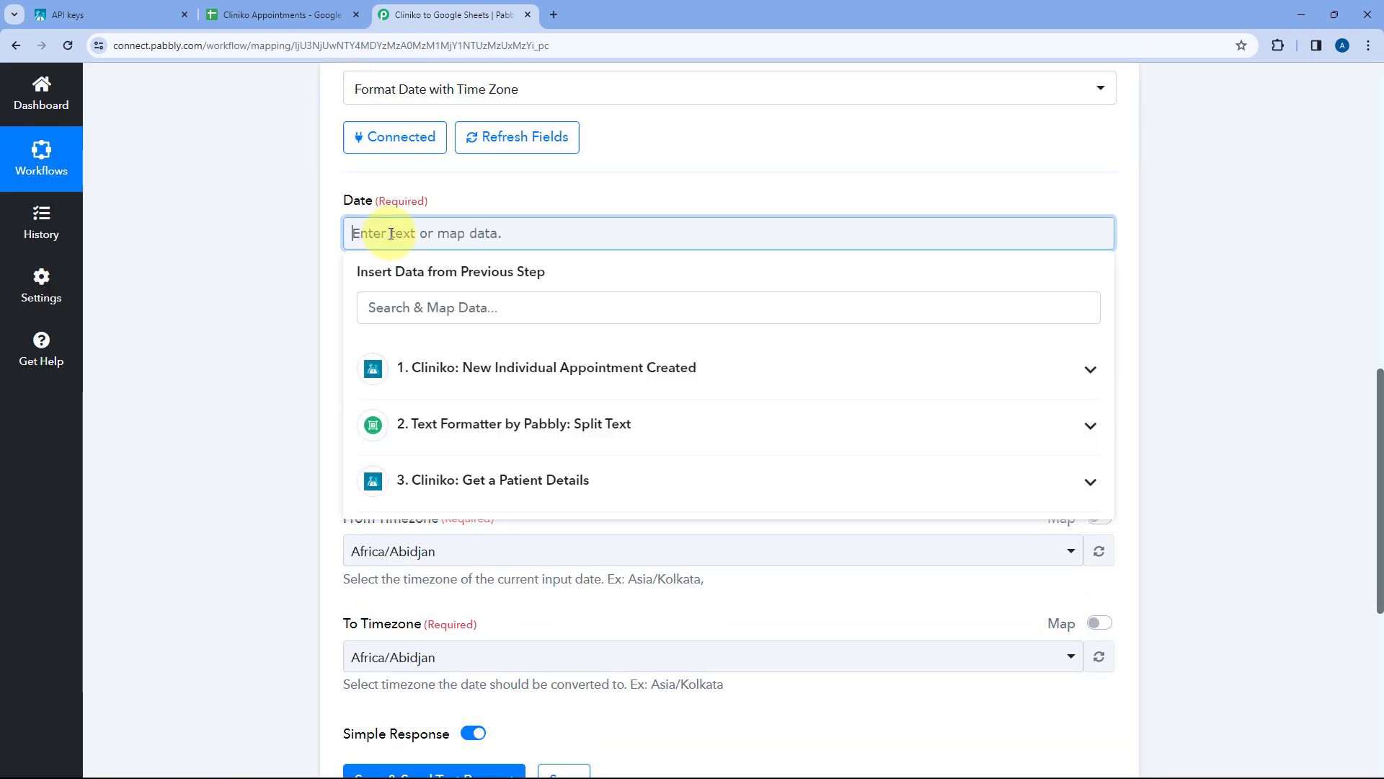
left_click(503, 380)
scroll(566, 448, "down", 3)
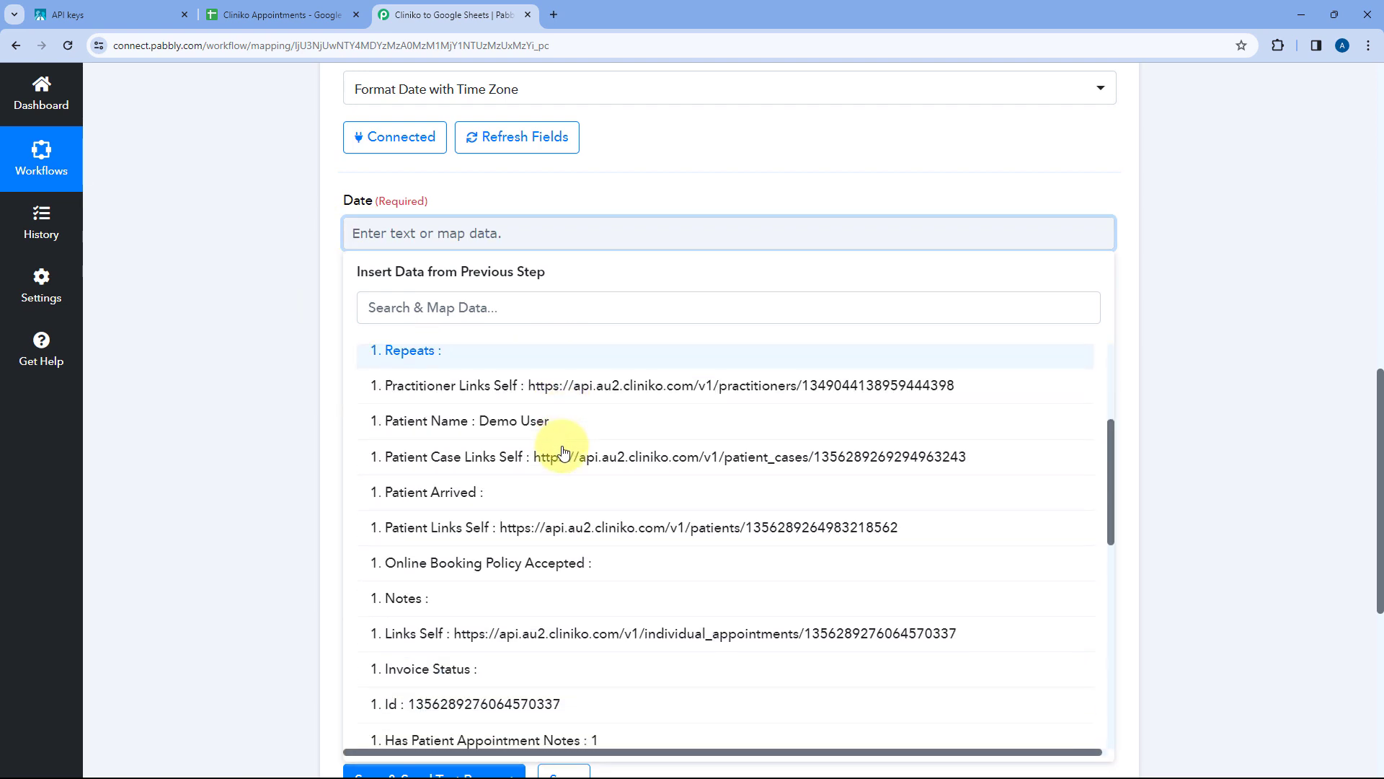
scroll(566, 452, "up", 3)
left_click(423, 453)
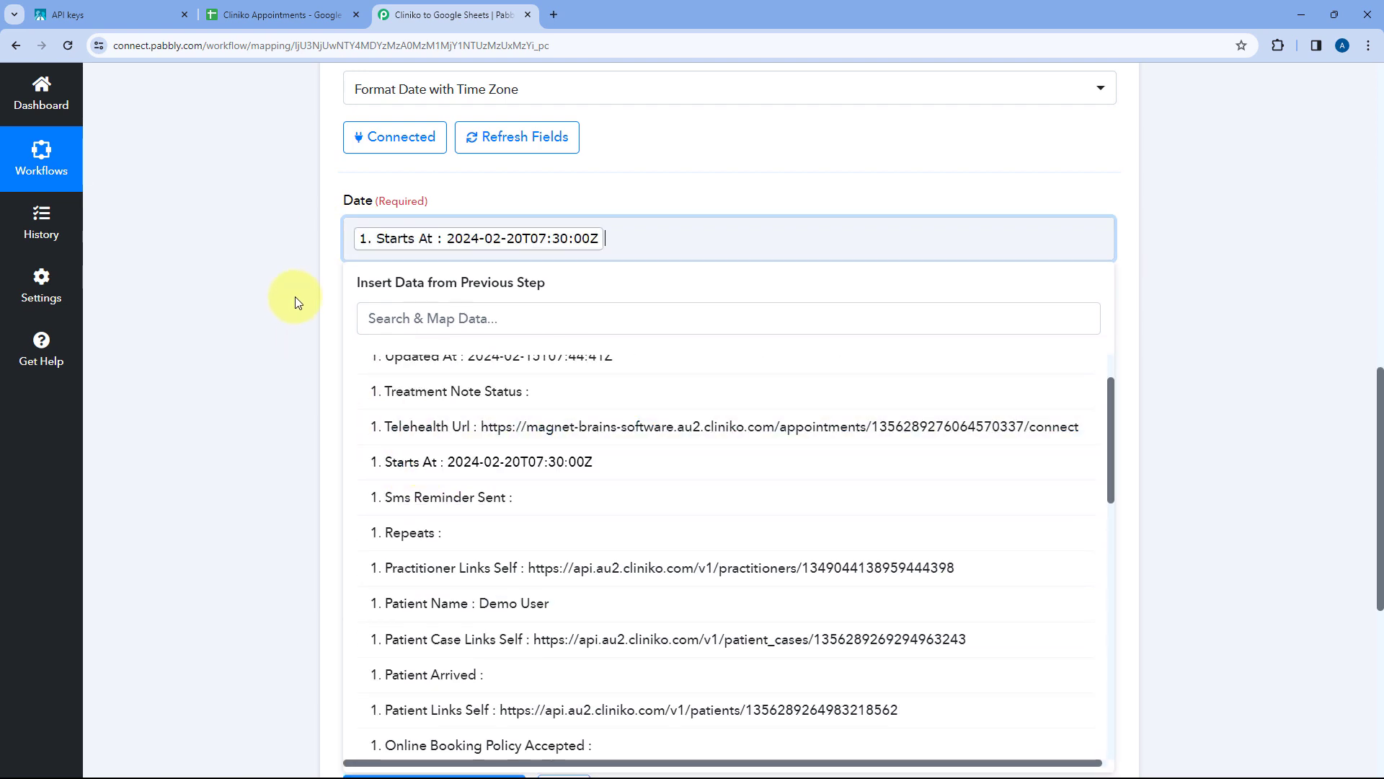
left_click(296, 297)
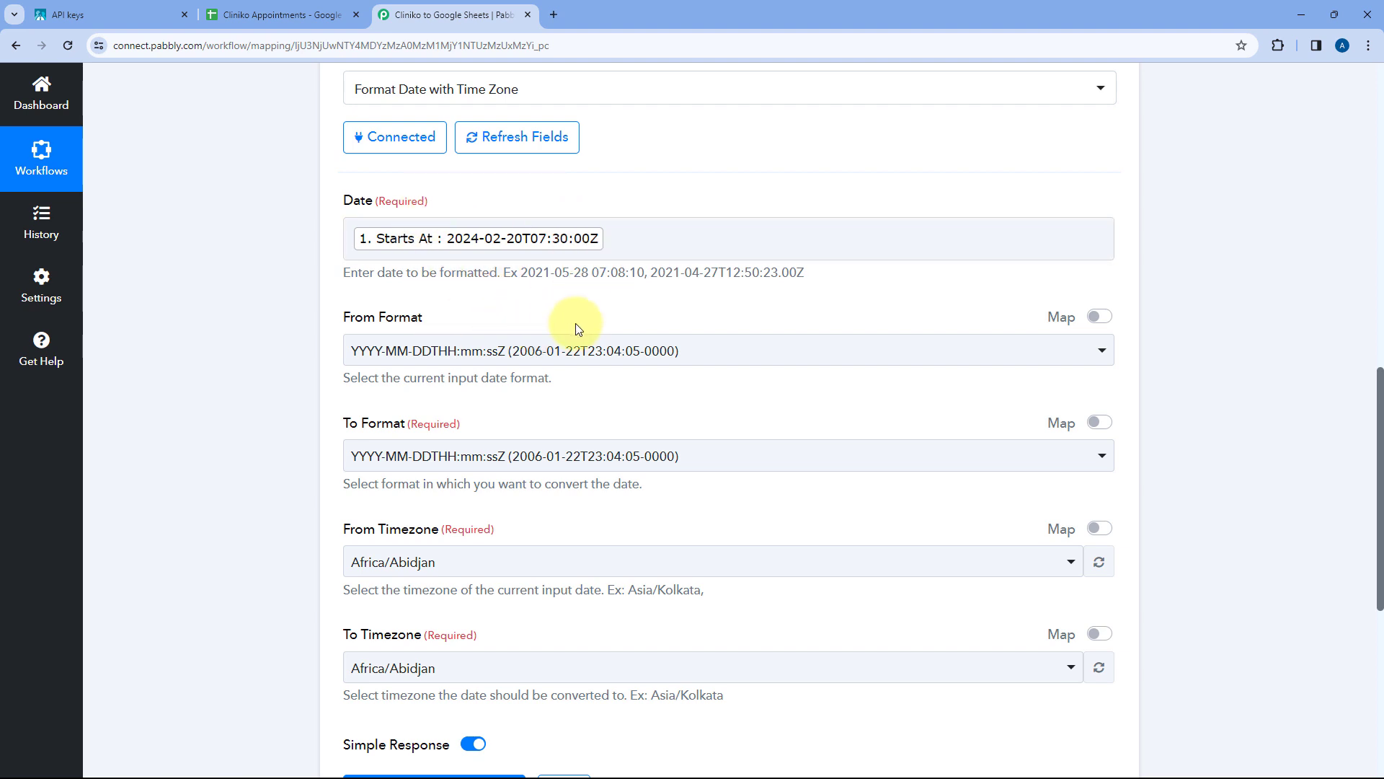
- Select YYYY-MM-DDTHH:mm:ssZ (2006-01-22T23:04:05-0000) as the From Format of the appointment start date
left_click(602, 353)
scroll(339, 354, "down", 2)
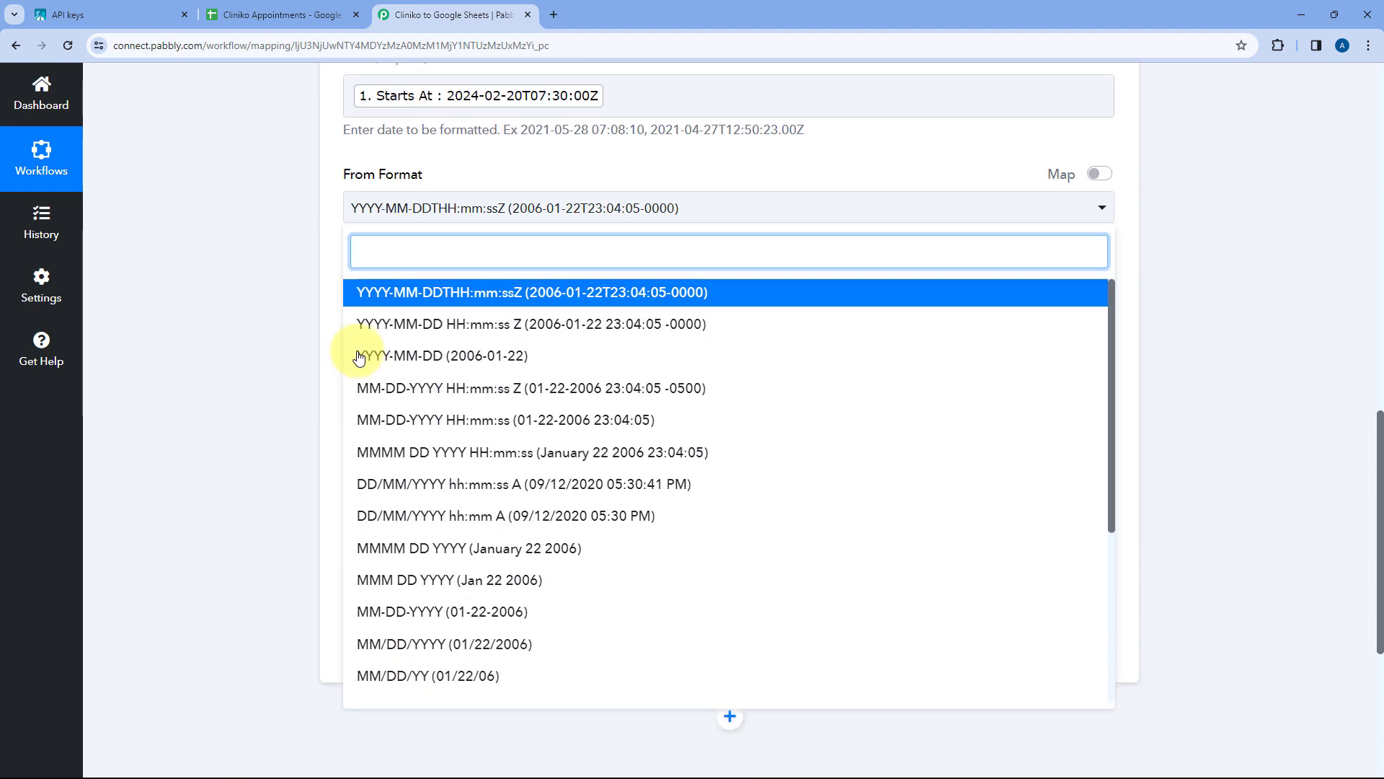
scroll(478, 318, "down", 4)
scroll(565, 334, "up", 4)
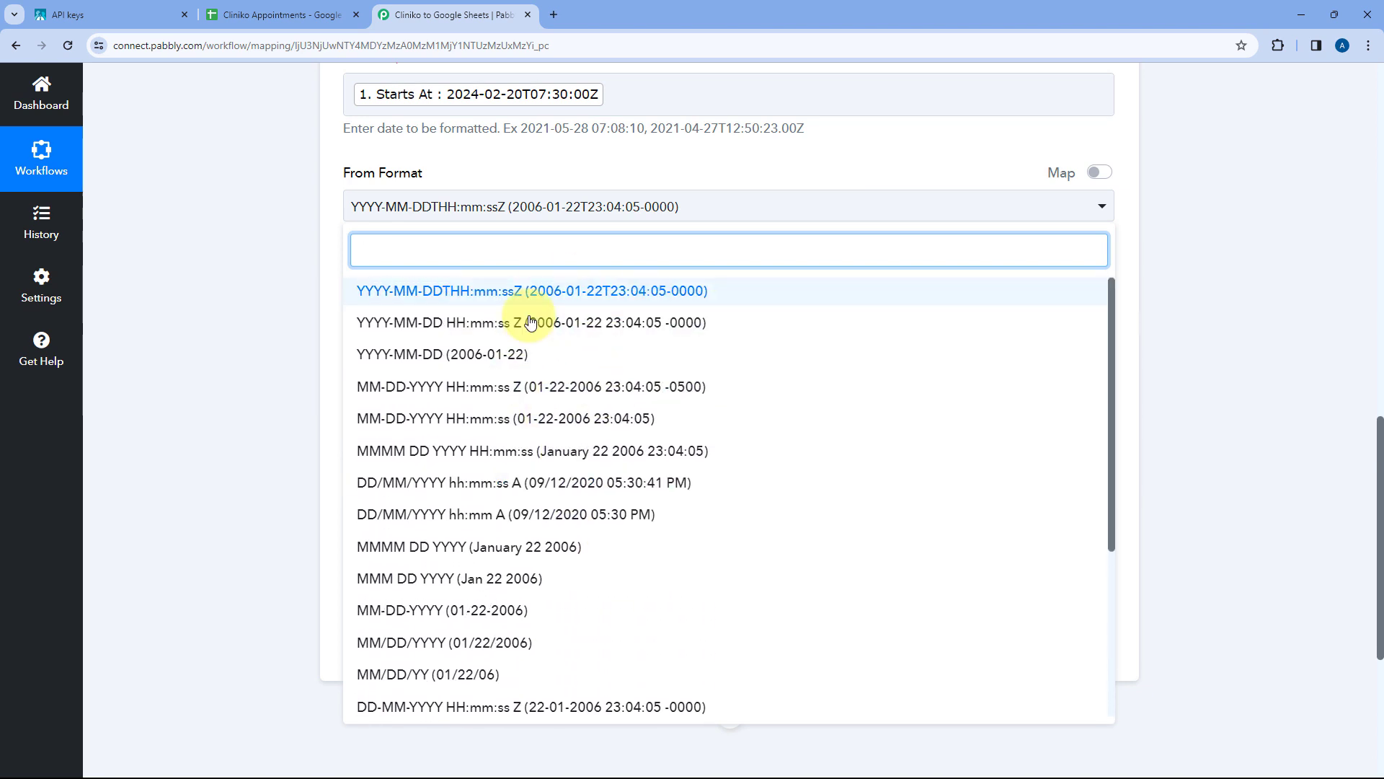
left_click(422, 297)
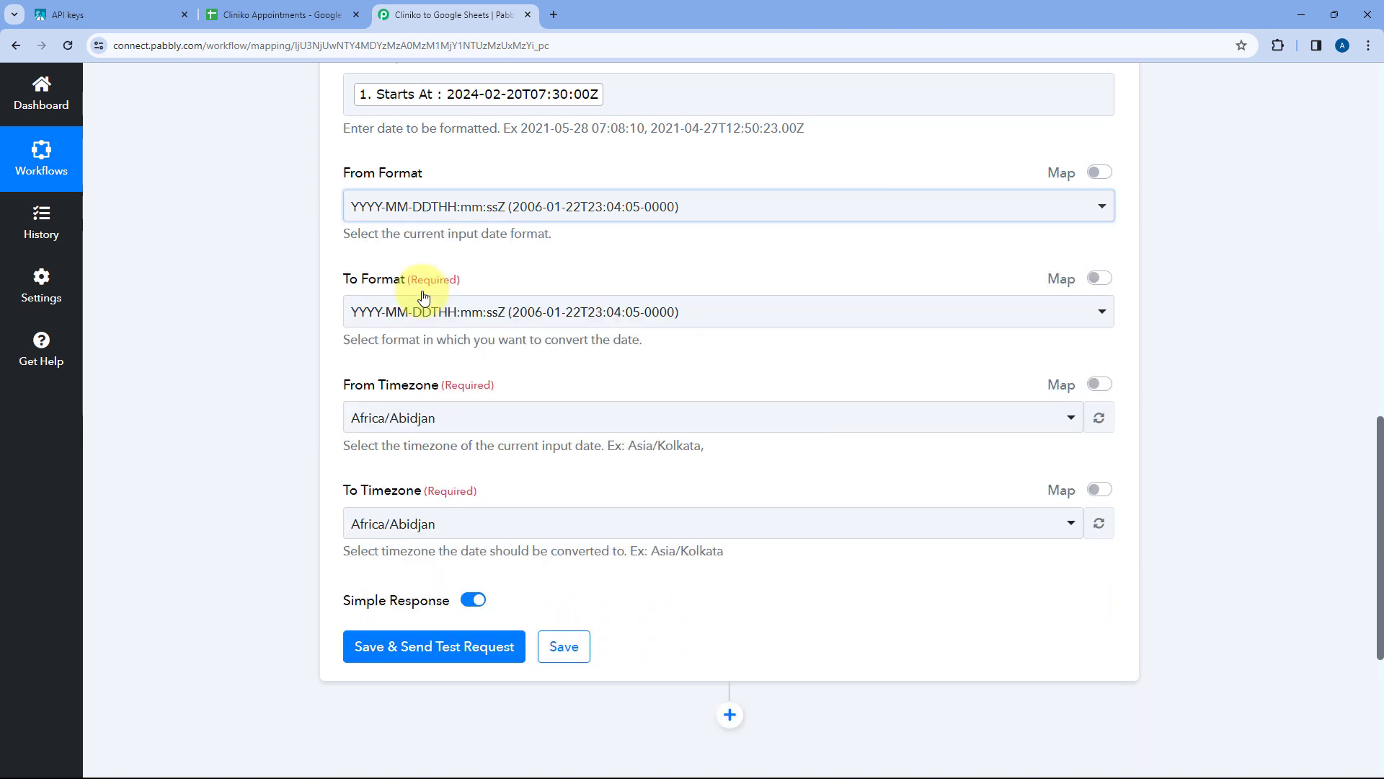
scroll(436, 249, "up", 2)
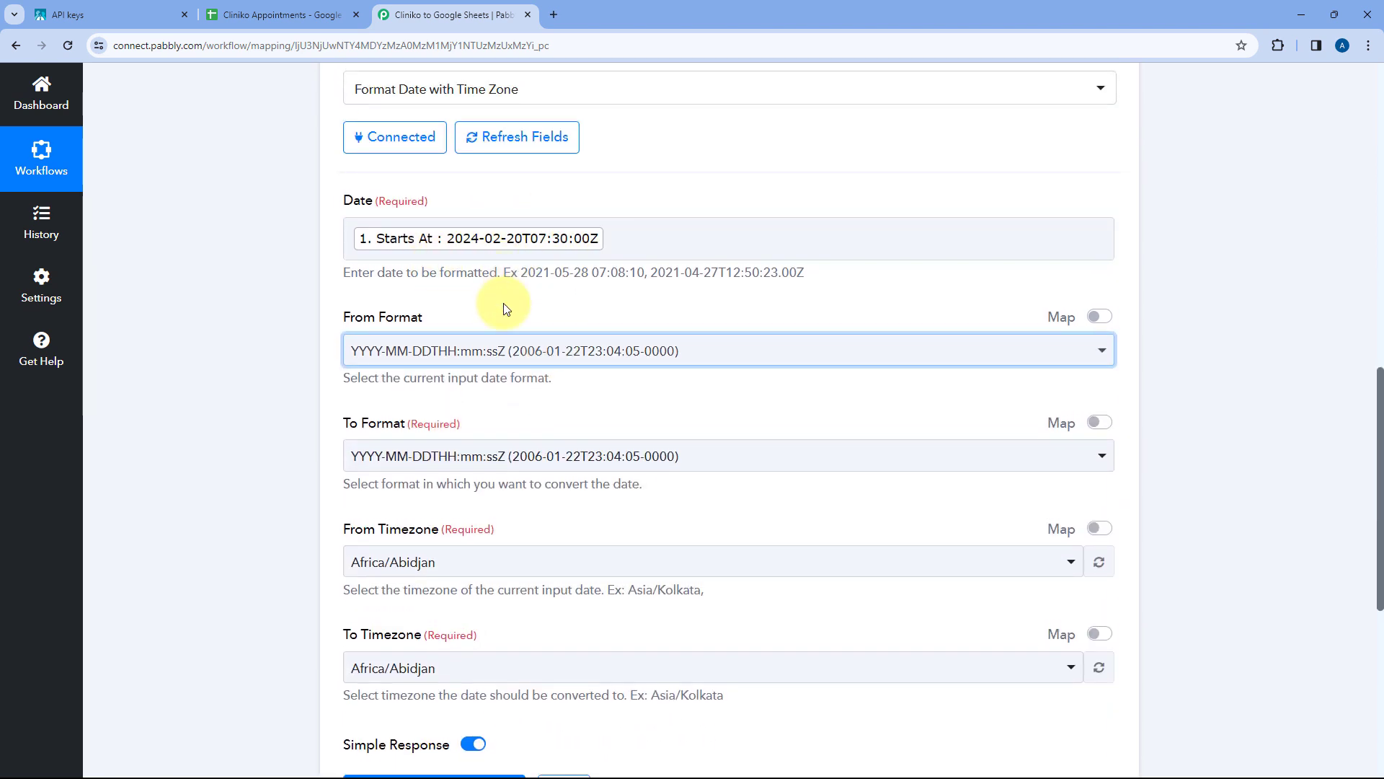
left_click(539, 316)
left_click(382, 366)
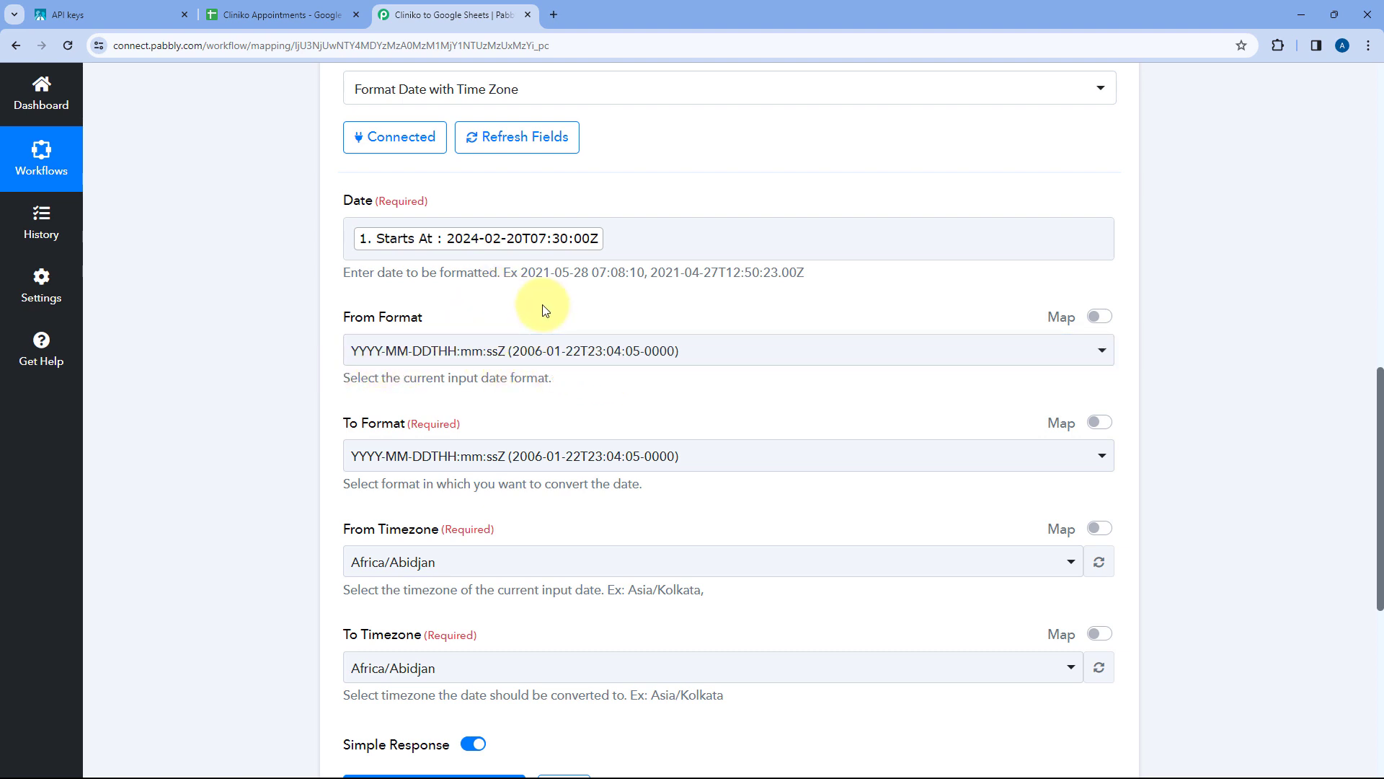
- Set the To Format of the appointment start date to DD/MM/YYYY hh:mm:ss A (09/12/2020 05:30:11 PM)
scroll(544, 310, "down", 1)
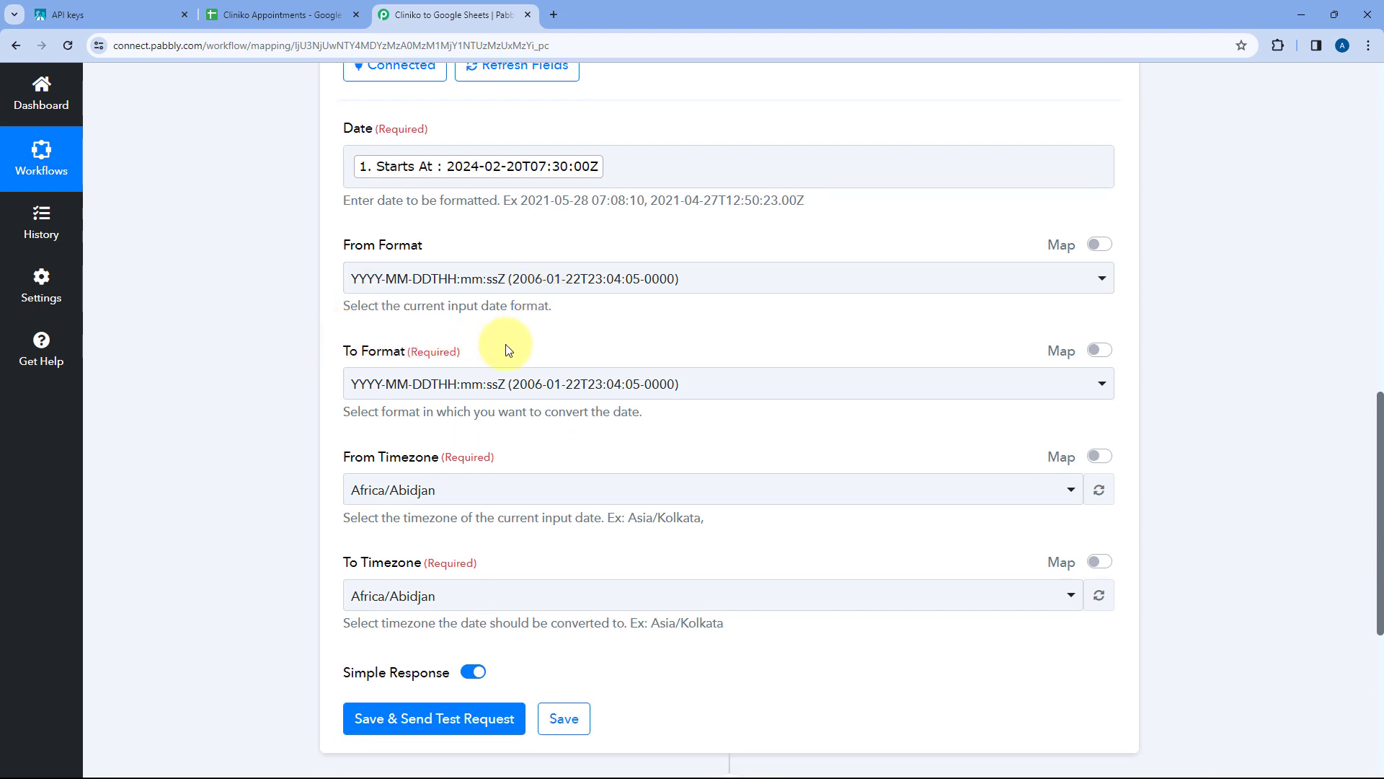
left_click(658, 383)
scroll(293, 345, "down", 3)
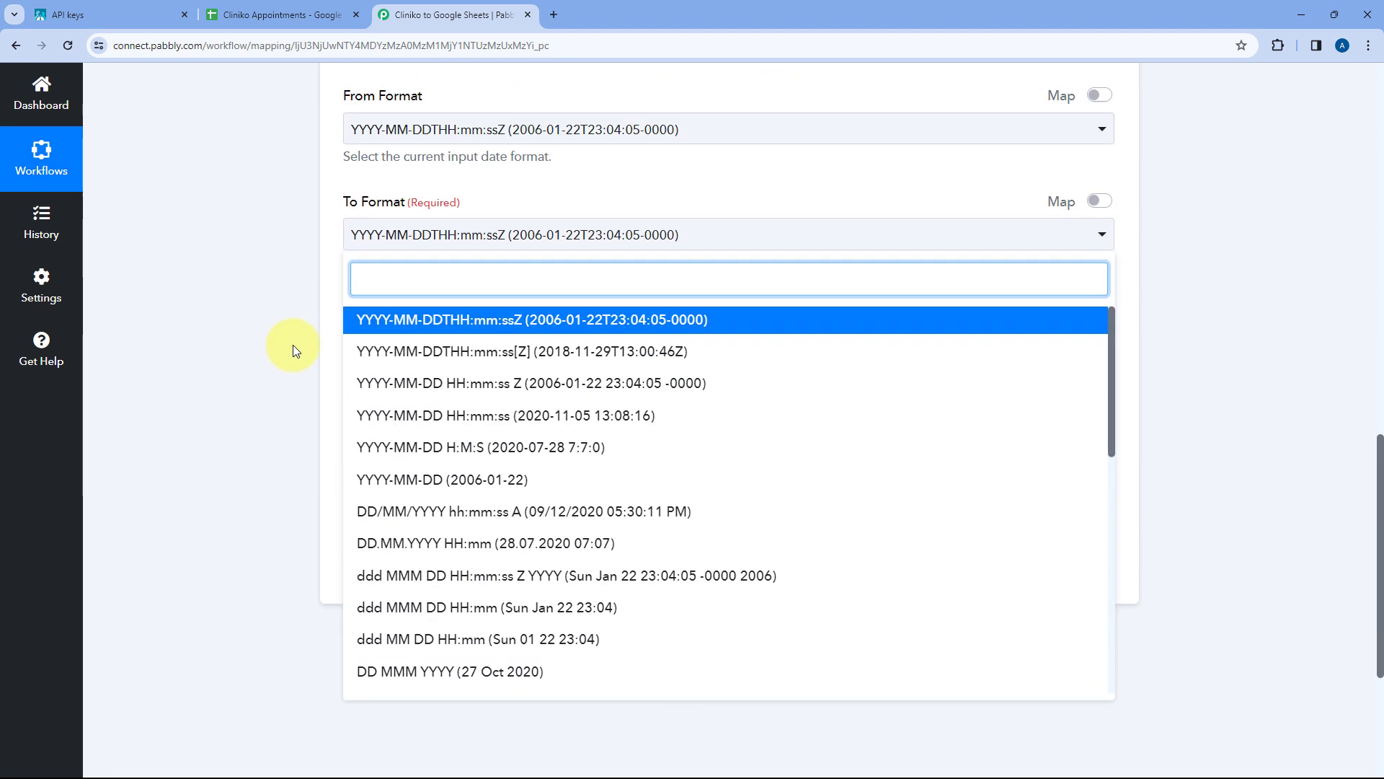
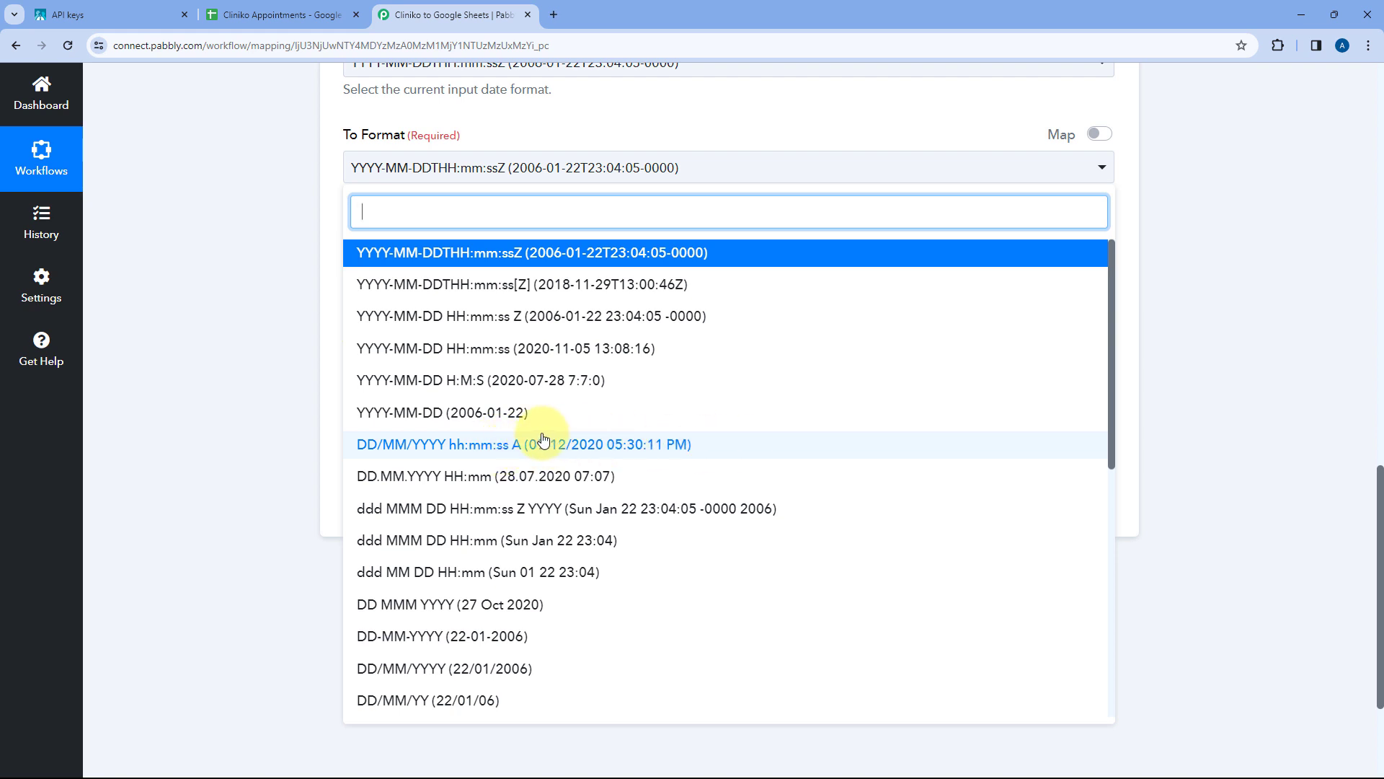
scroll(464, 368, "down", 3)
scroll(464, 368, "up", 2)
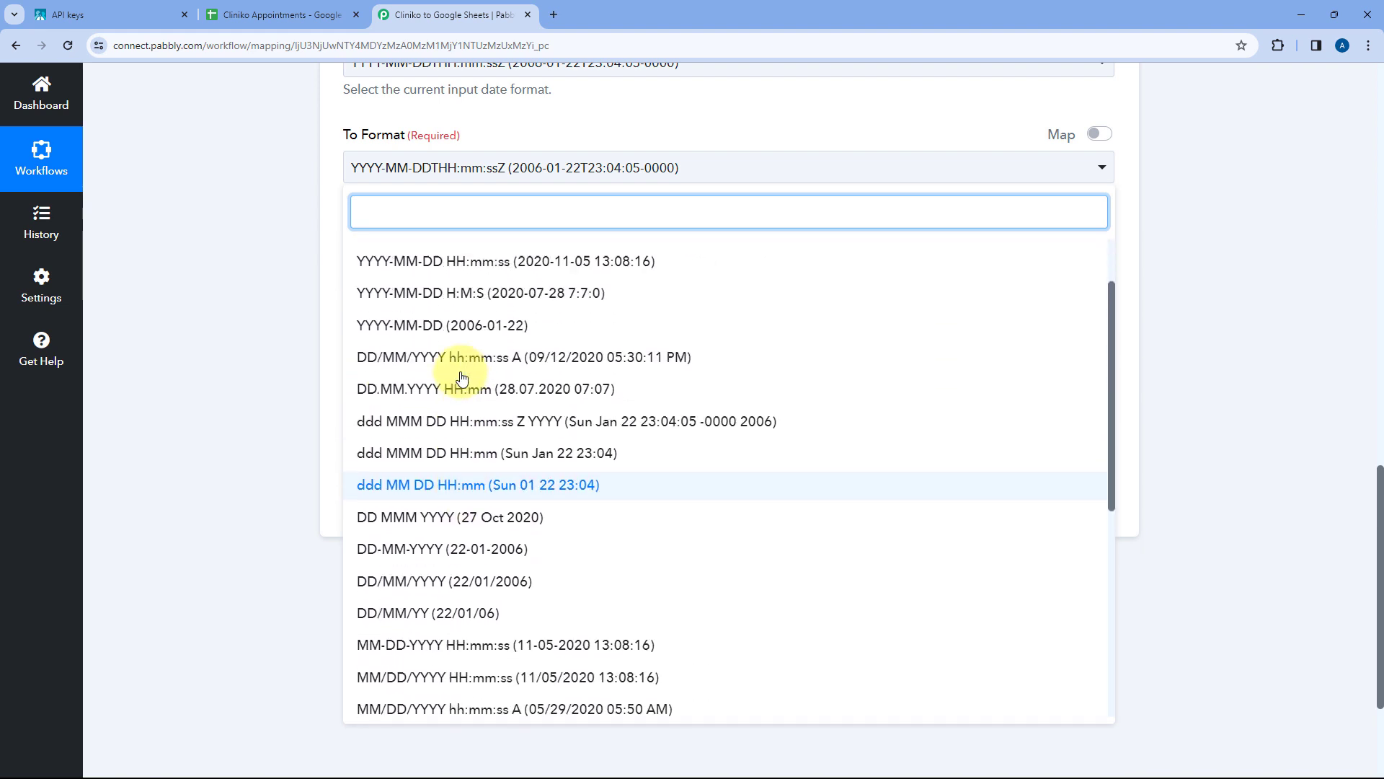
left_click(438, 374)
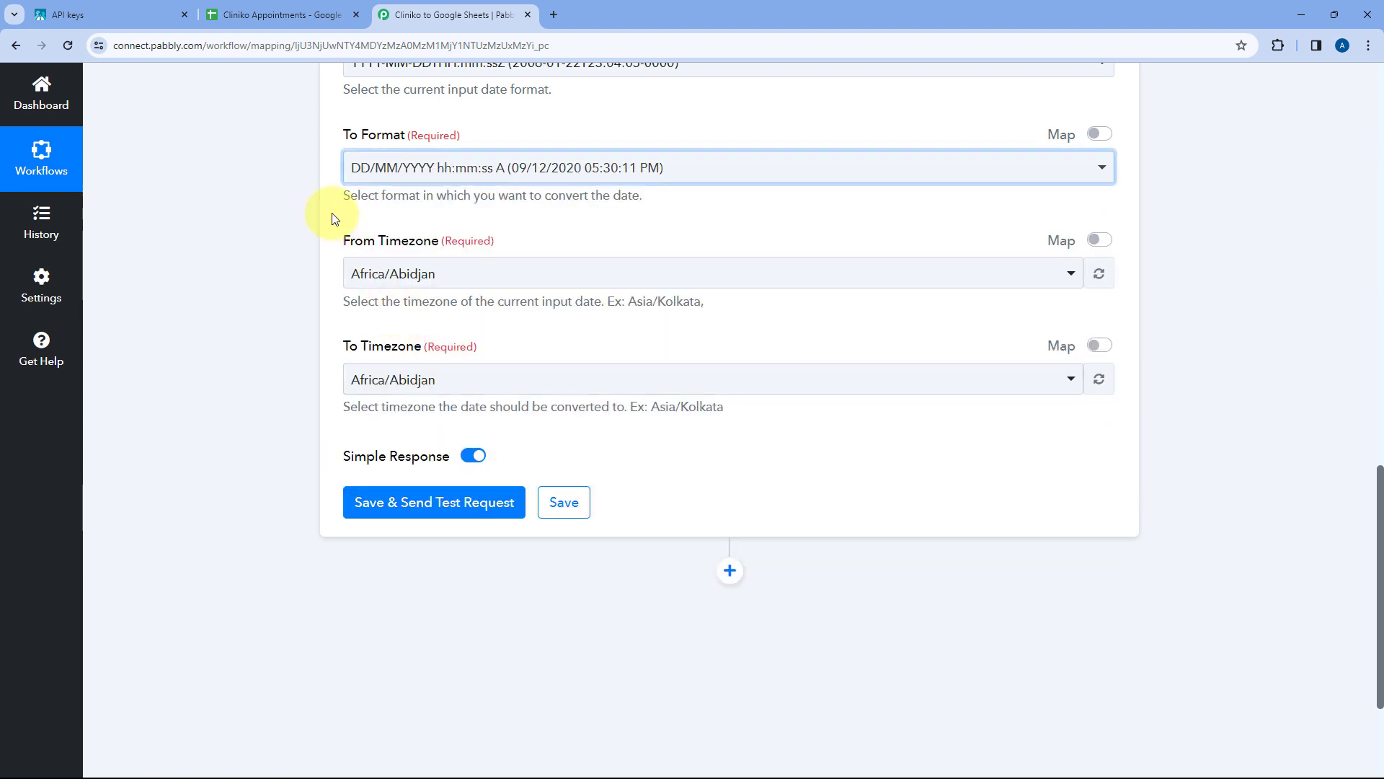
- Set the From Timezone of the appointment start date to Etc/UTC
scroll(337, 220, "up", 1)
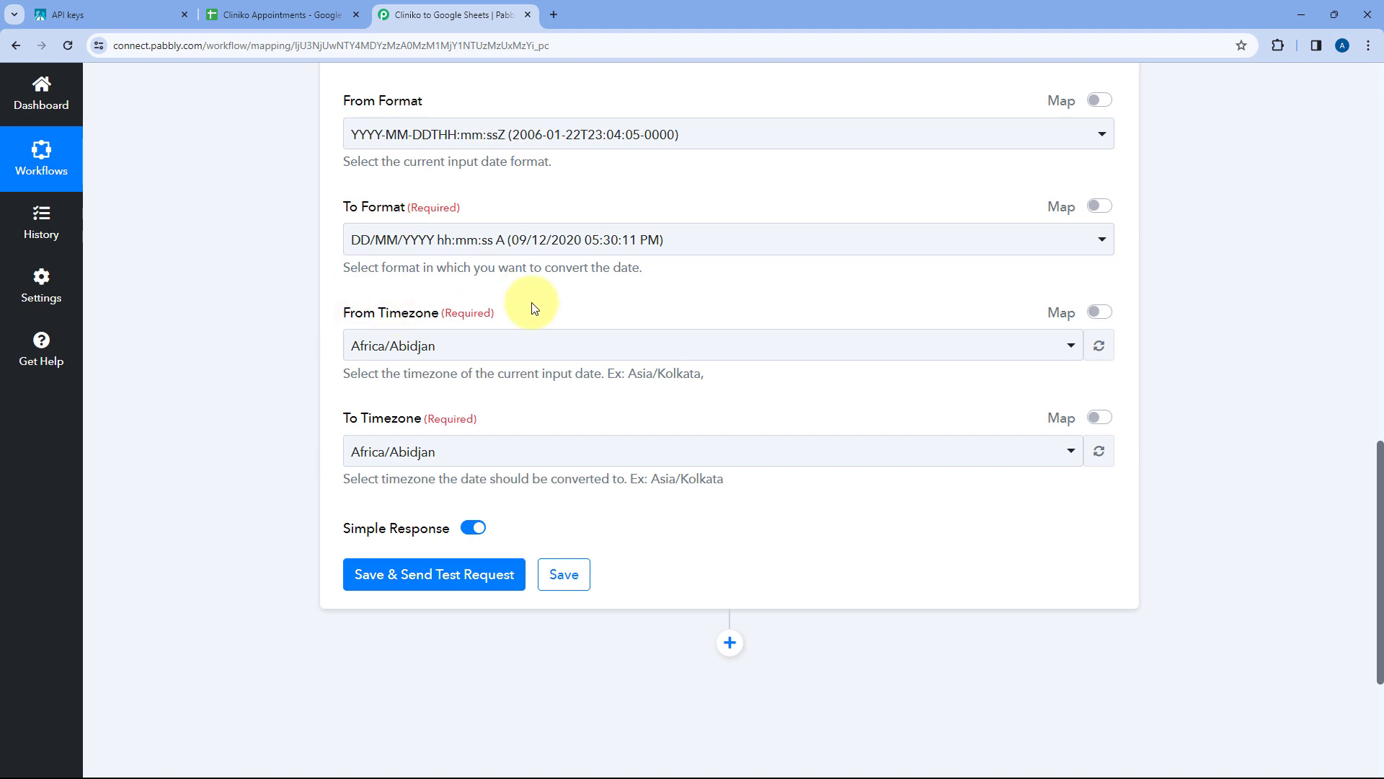
scroll(534, 307, "up", 2)
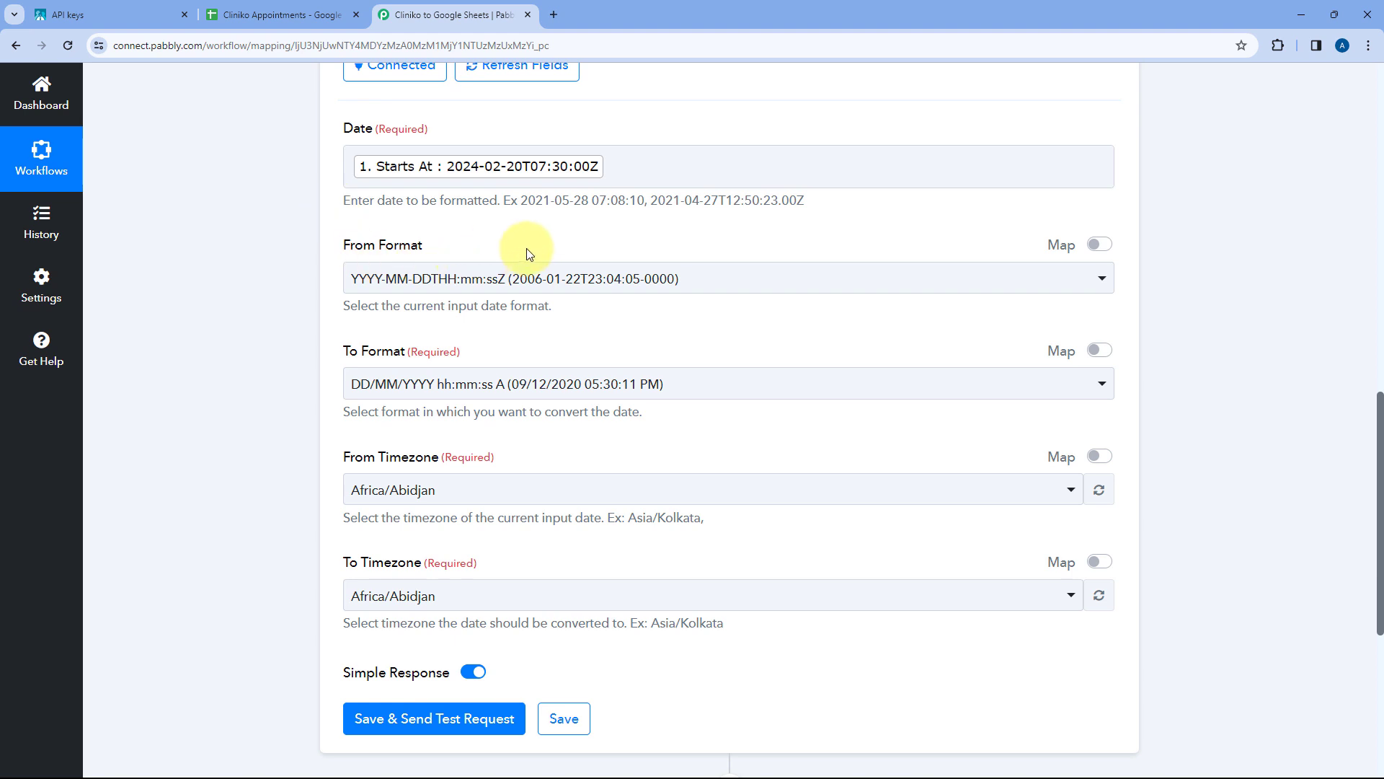
scroll(530, 254, "down", 2)
scroll(525, 293, "up", 3)
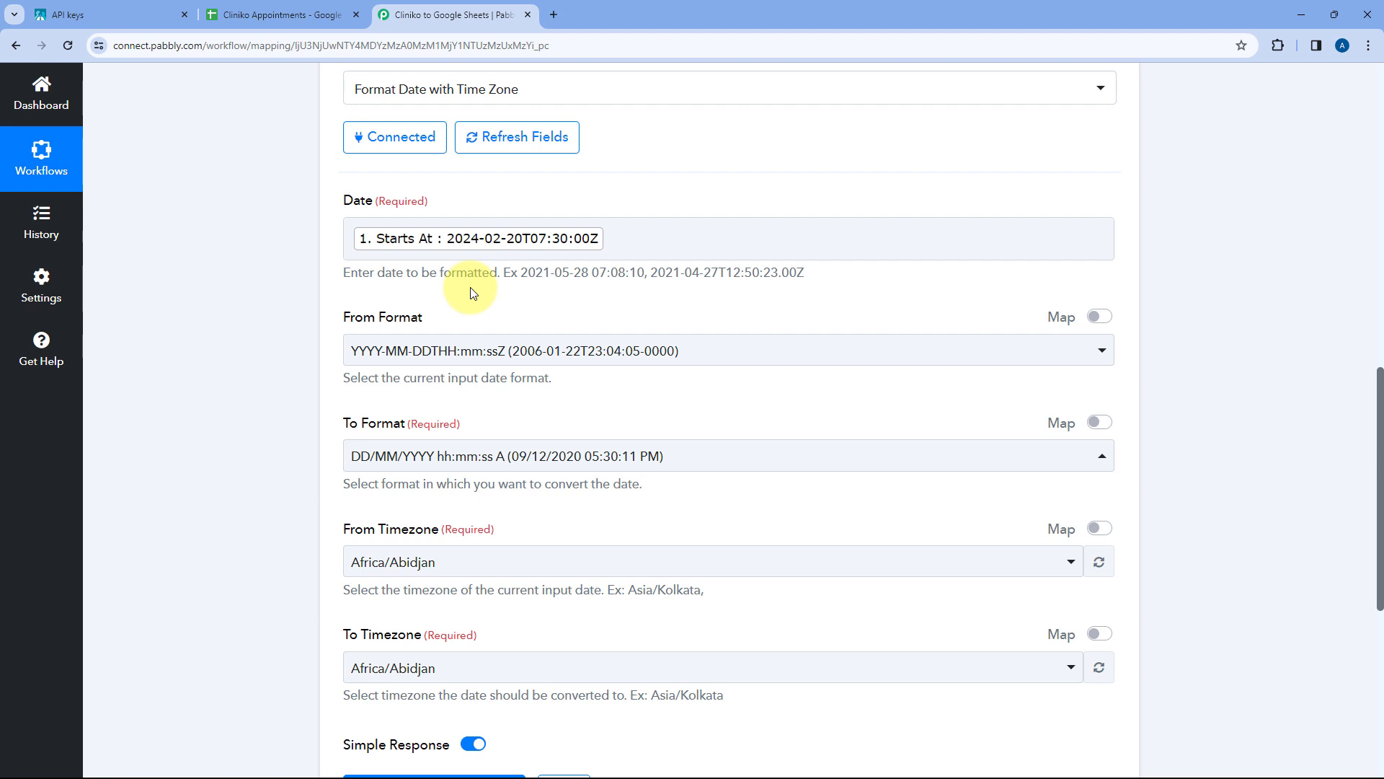
scroll(472, 291, "down", 4)
left_click(497, 276)
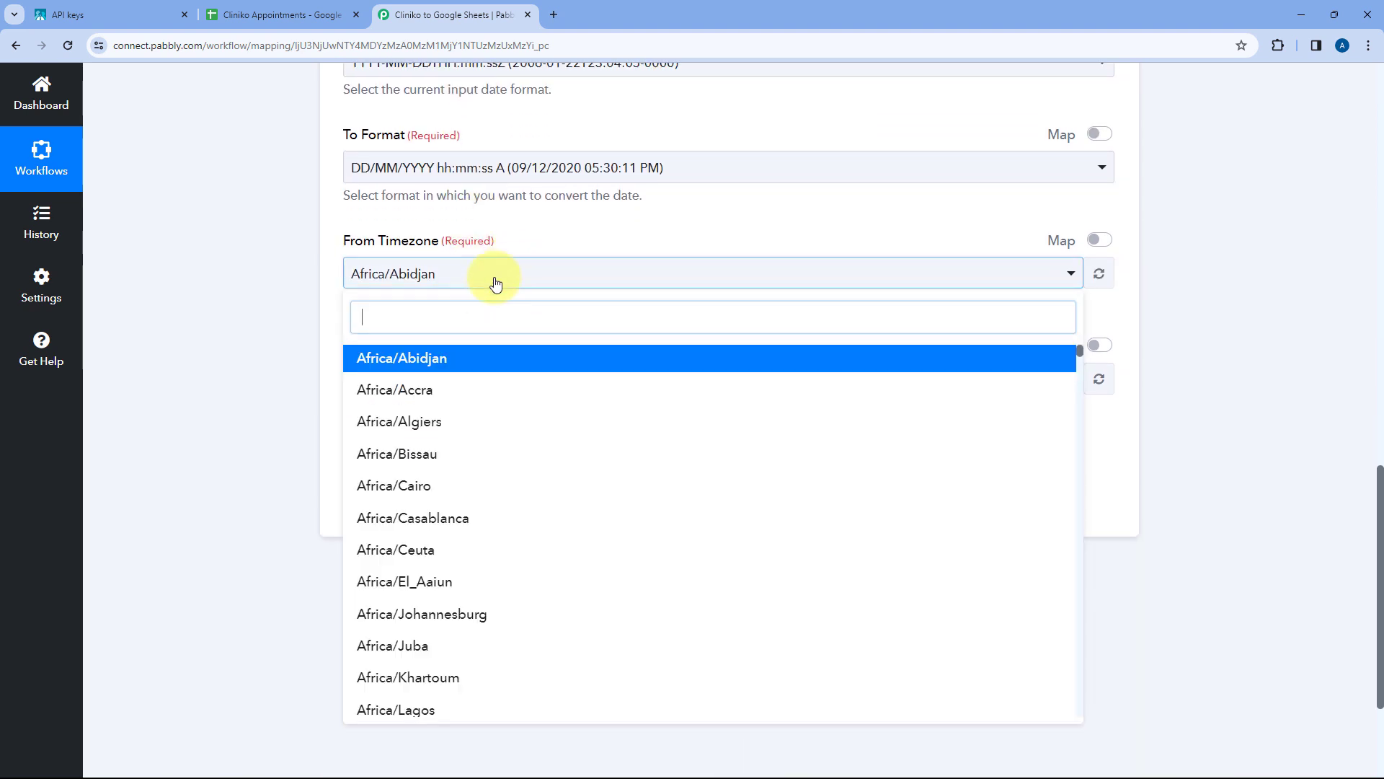
type("UTC")
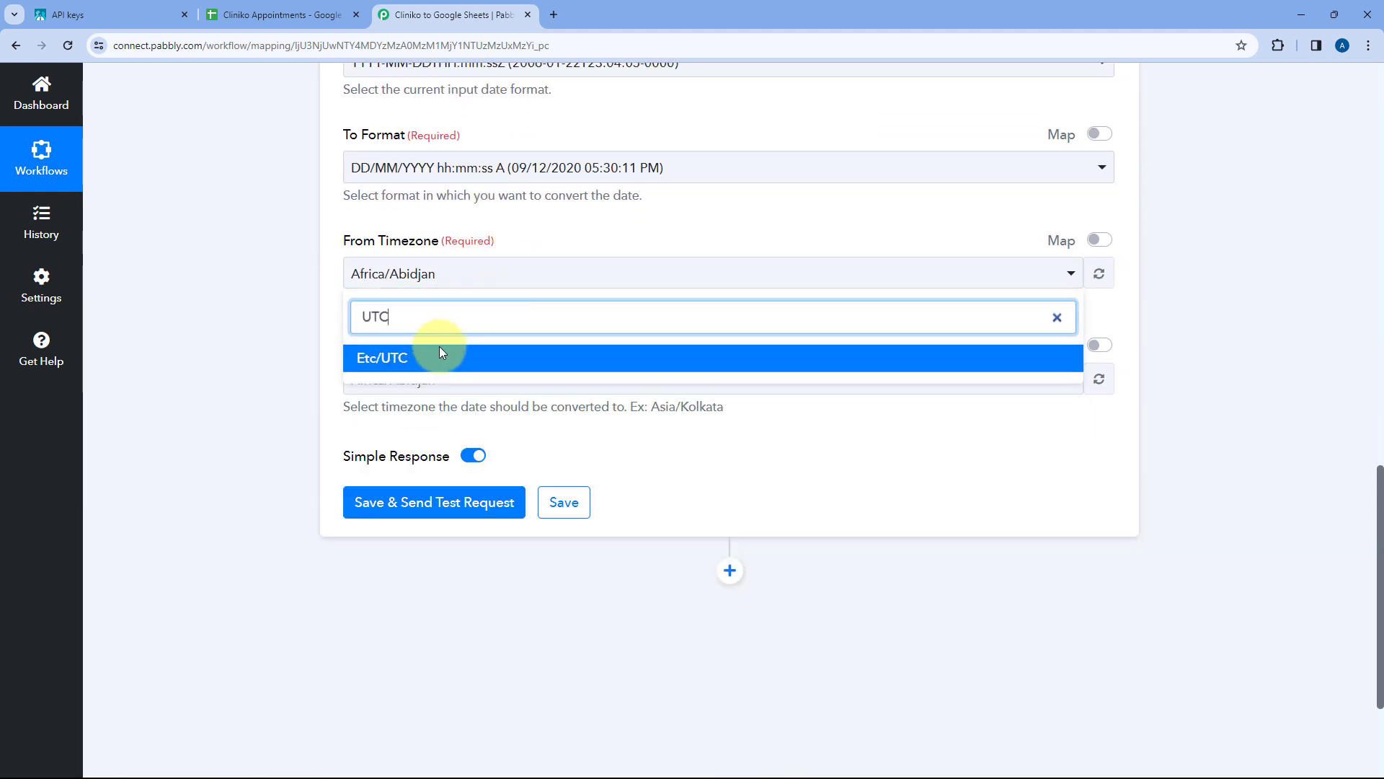
left_click(428, 358)
- Set the To Timezone of the start date to Asia/Kolkata, then save the formatter step and send a test request
scroll(310, 289, "down", 1)
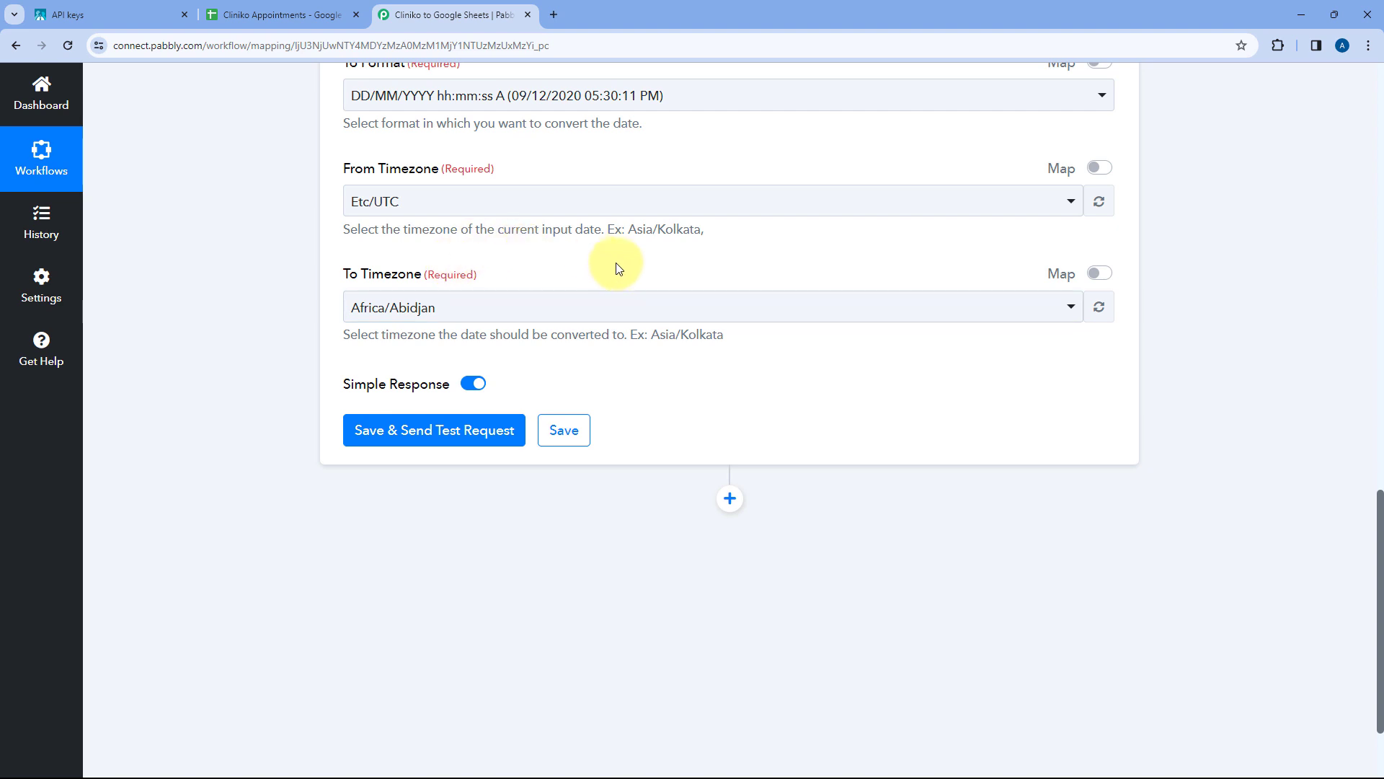
left_click(598, 312)
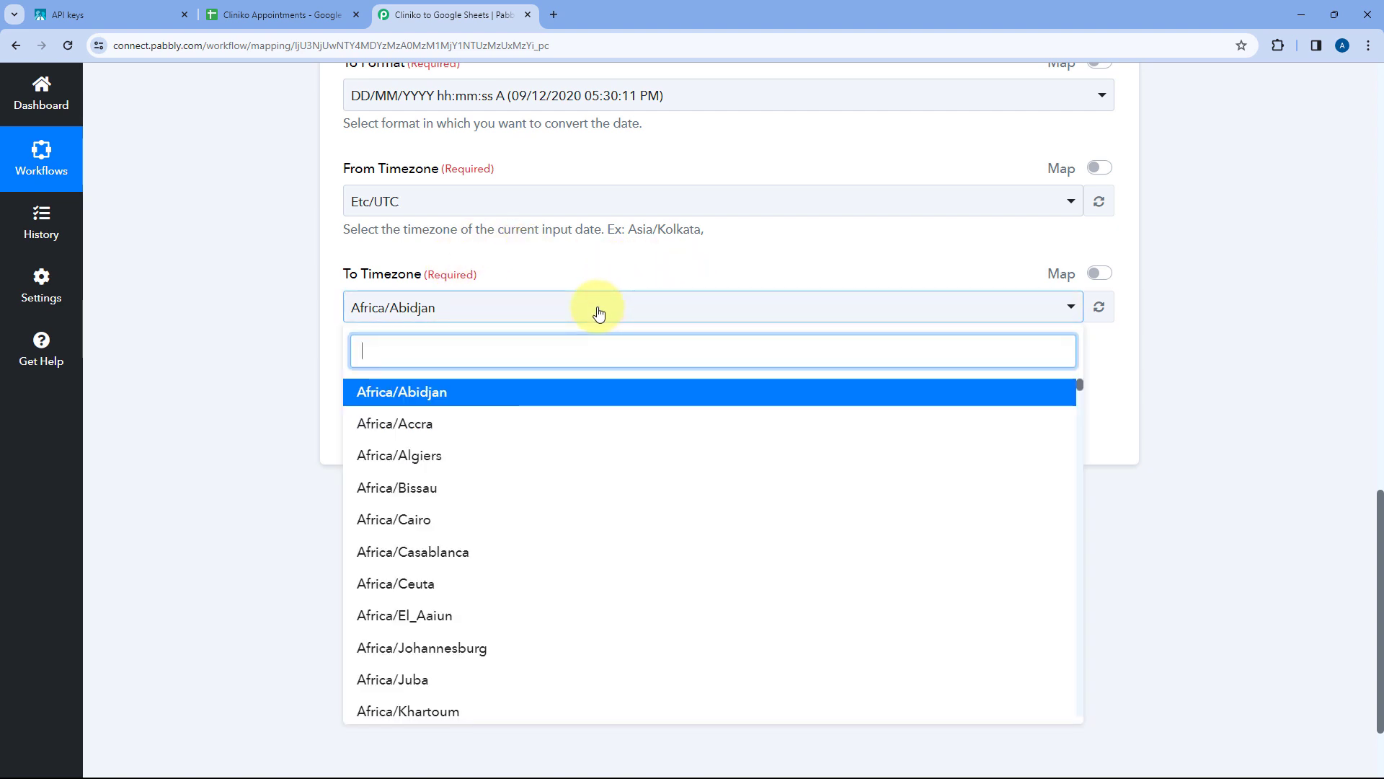
type("kol")
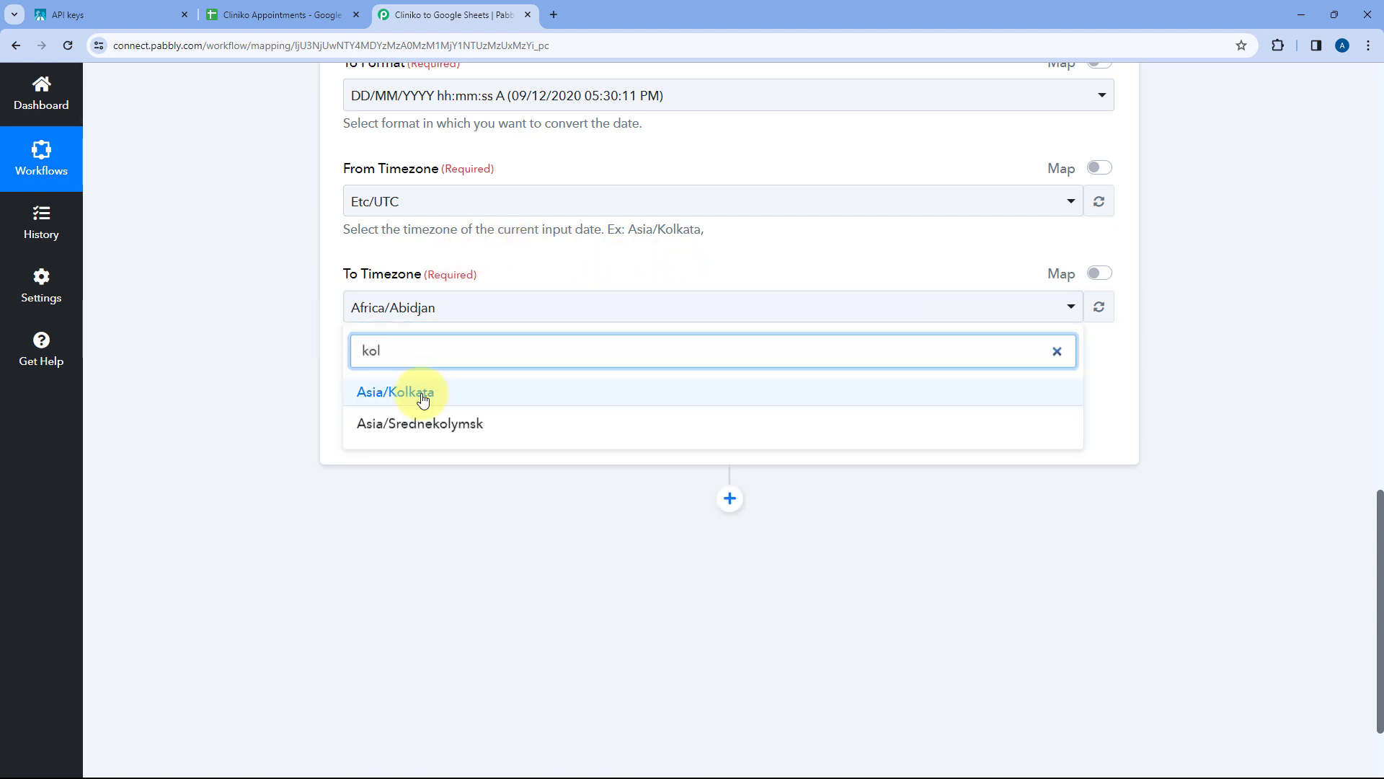
left_click(424, 394)
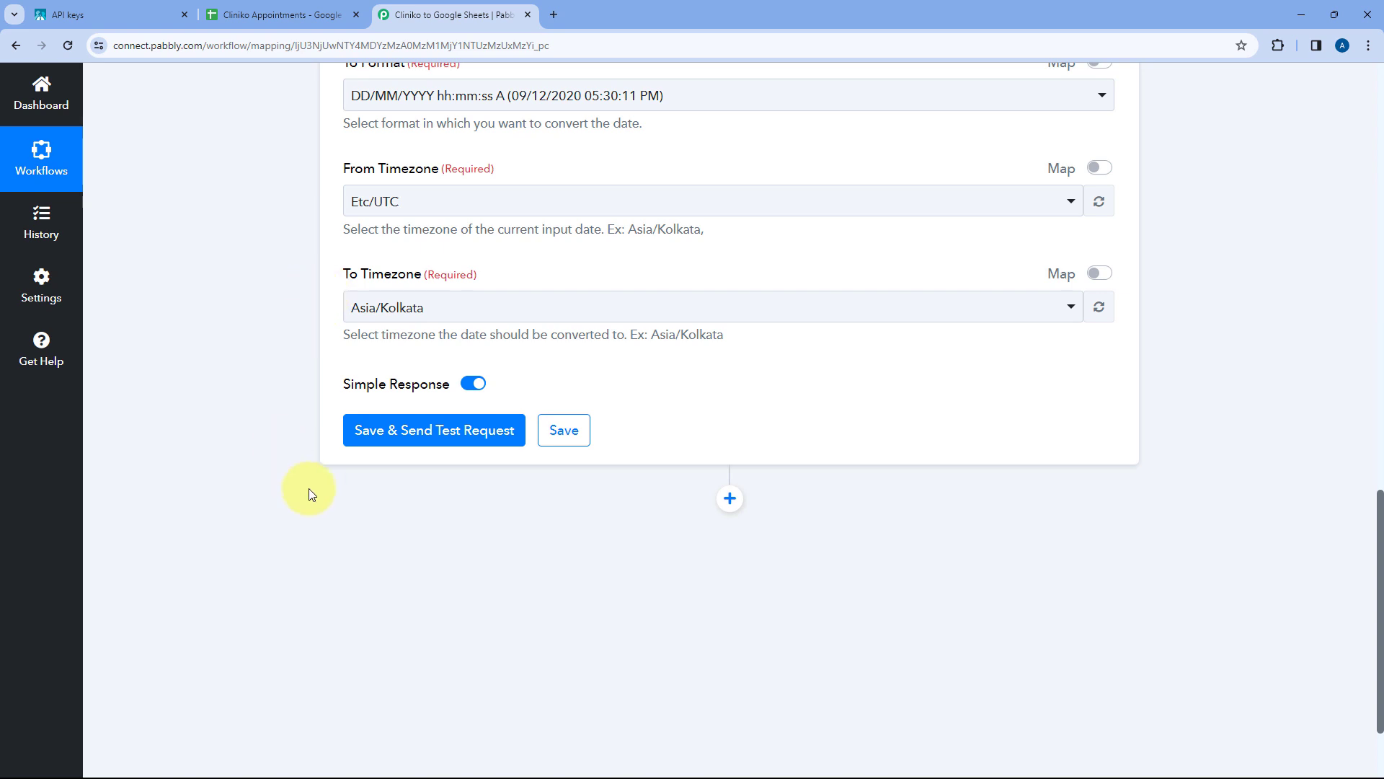
left_click(425, 435)
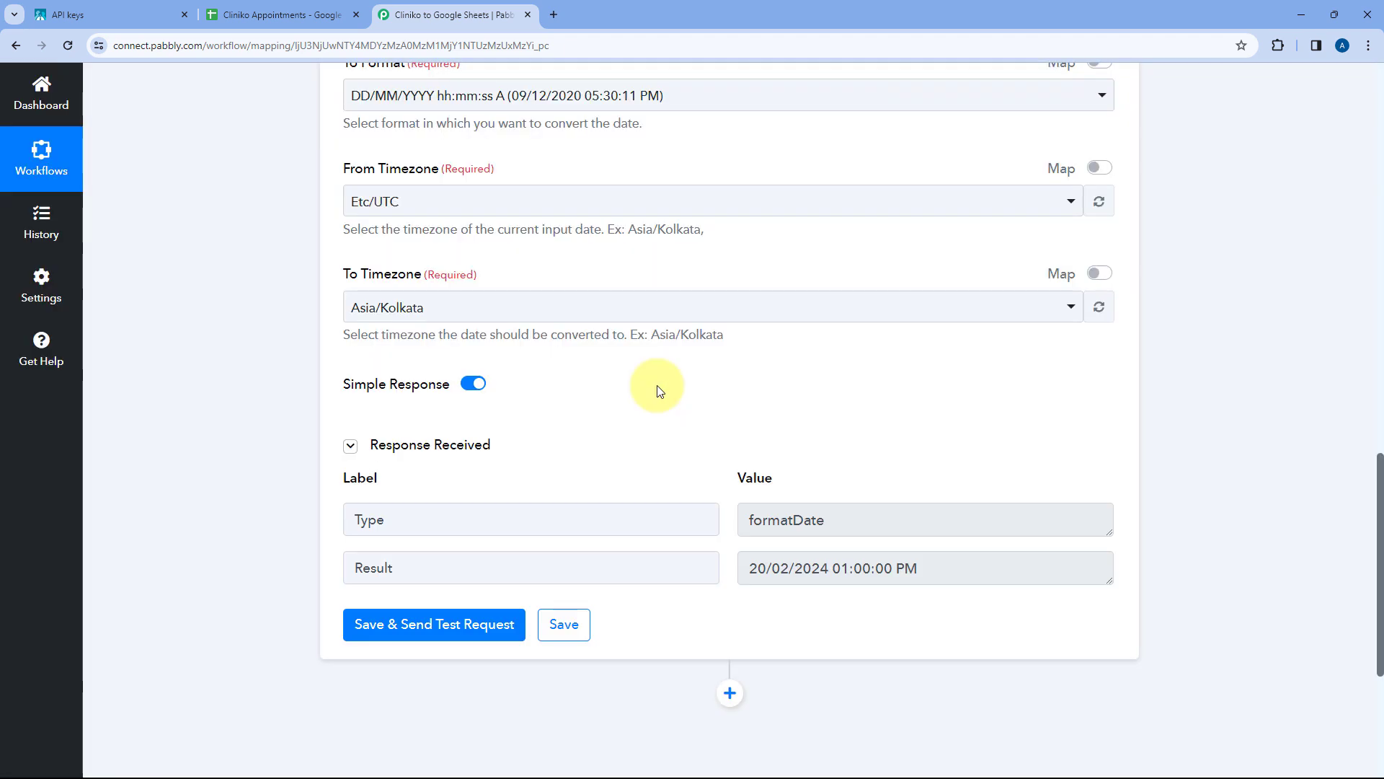
- Compare the formatted start date in the response with the 20 February 2024 appointment in the Cliniko calendar
scroll(657, 391, "down", 2)
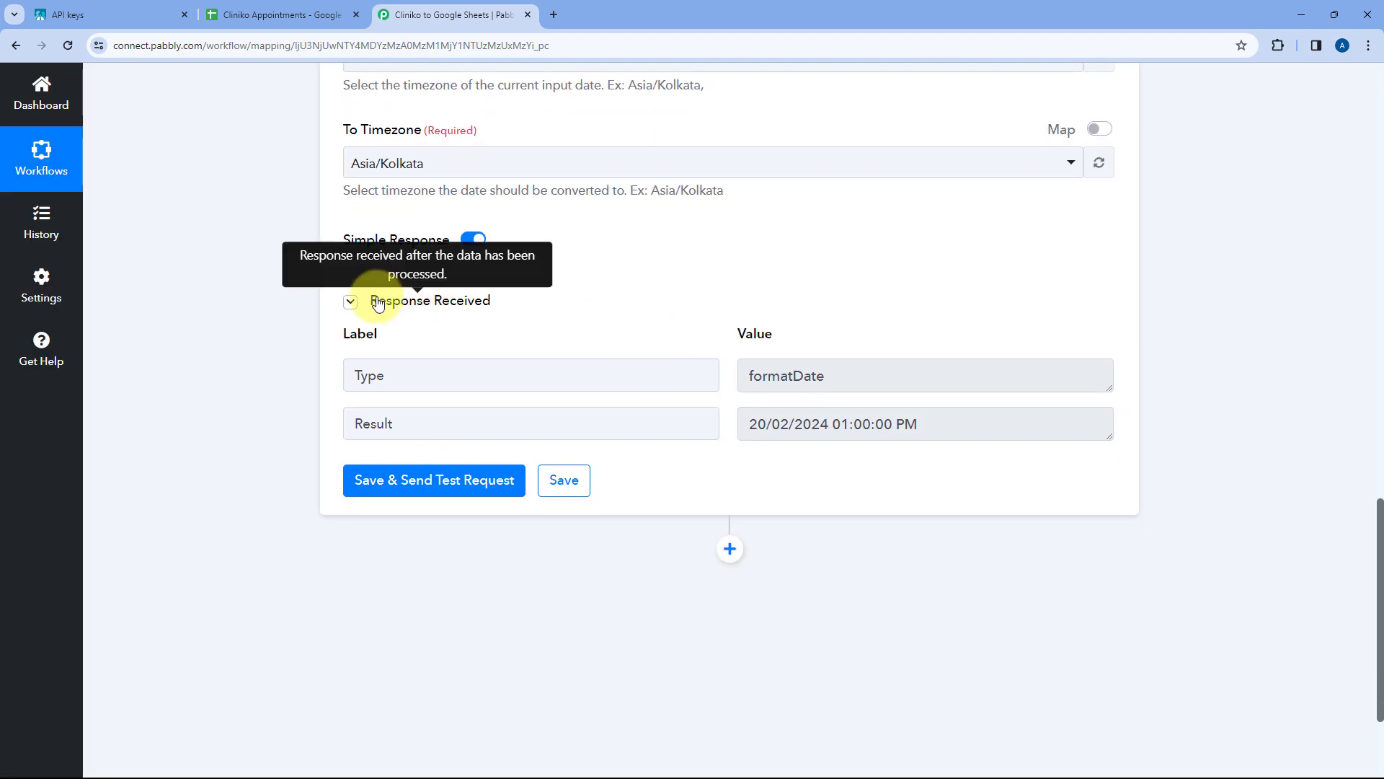
left_click_drag(372, 304, 495, 306)
left_click(478, 335)
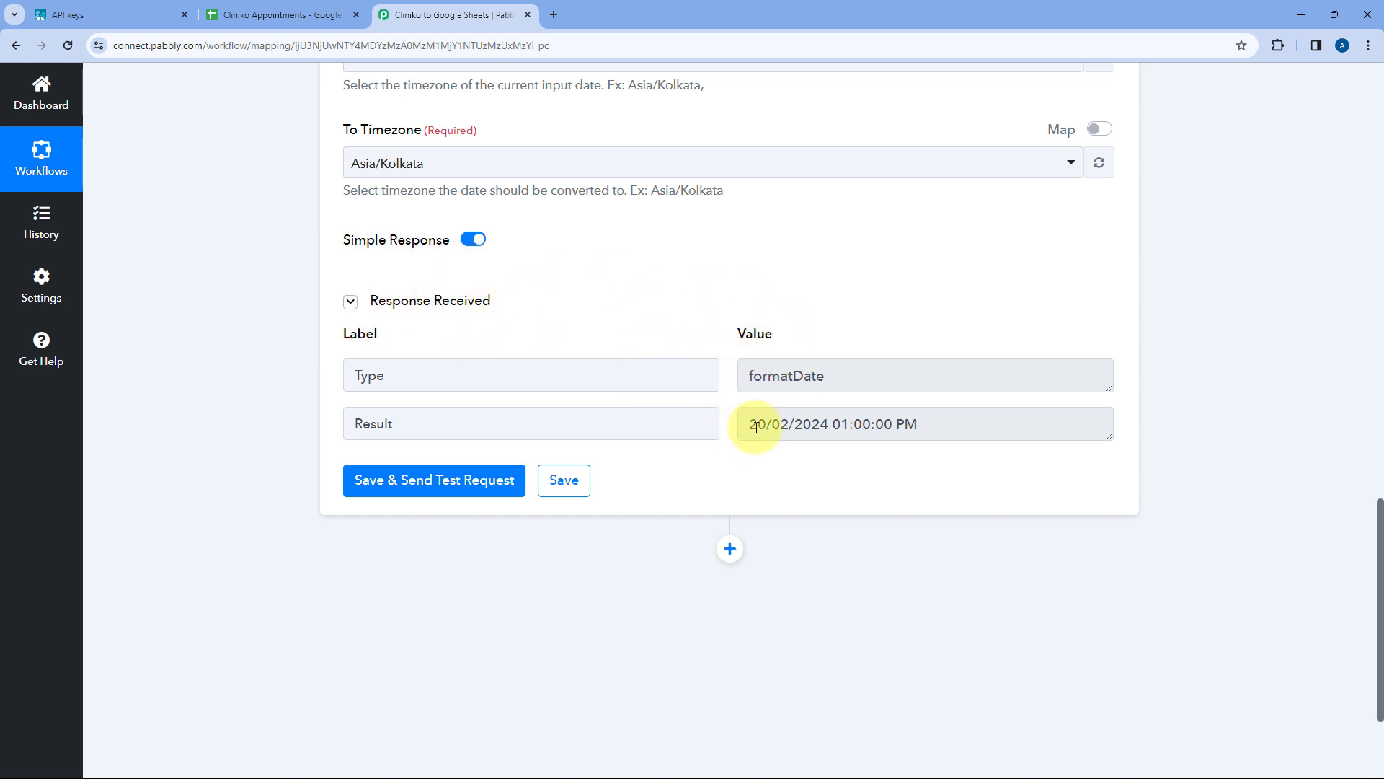
left_click_drag(747, 428, 924, 423)
left_click(925, 423)
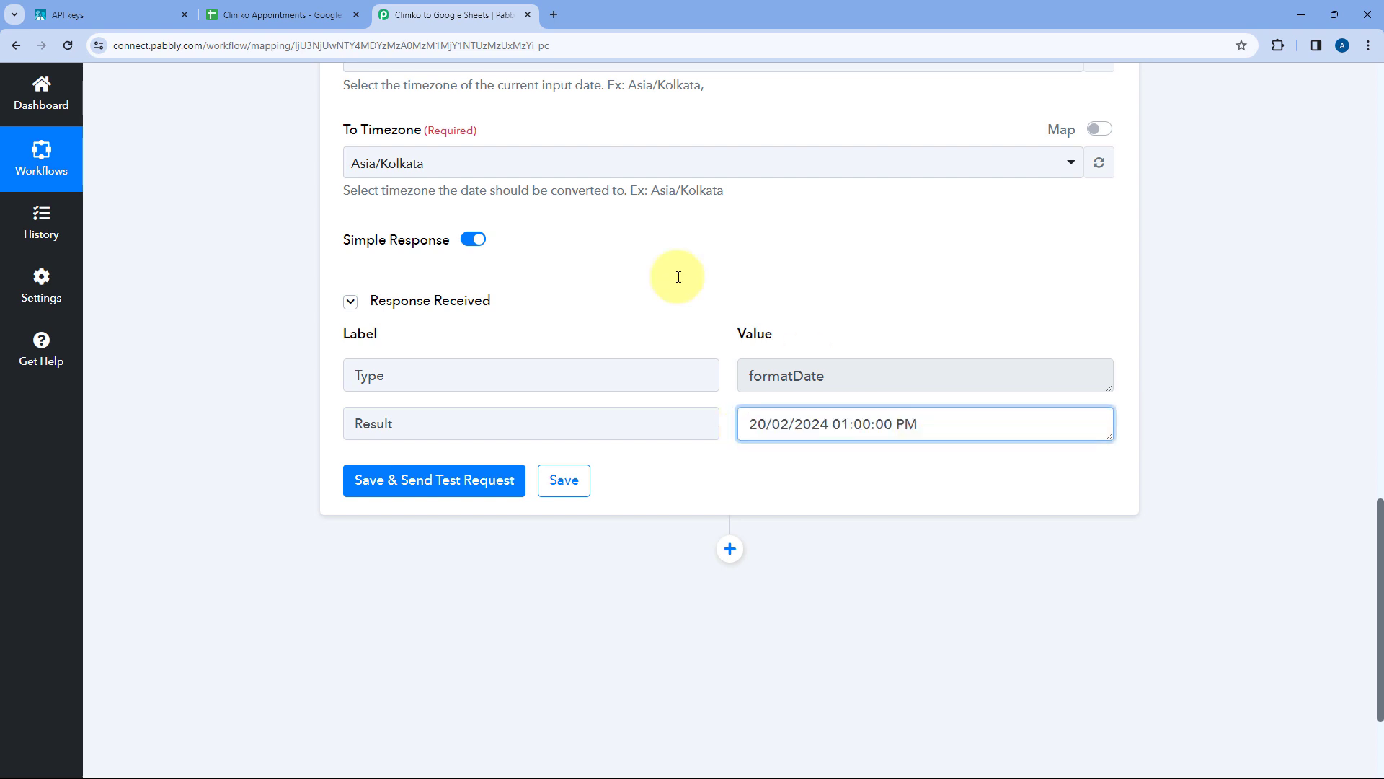
left_click(153, 6)
left_click(108, 223)
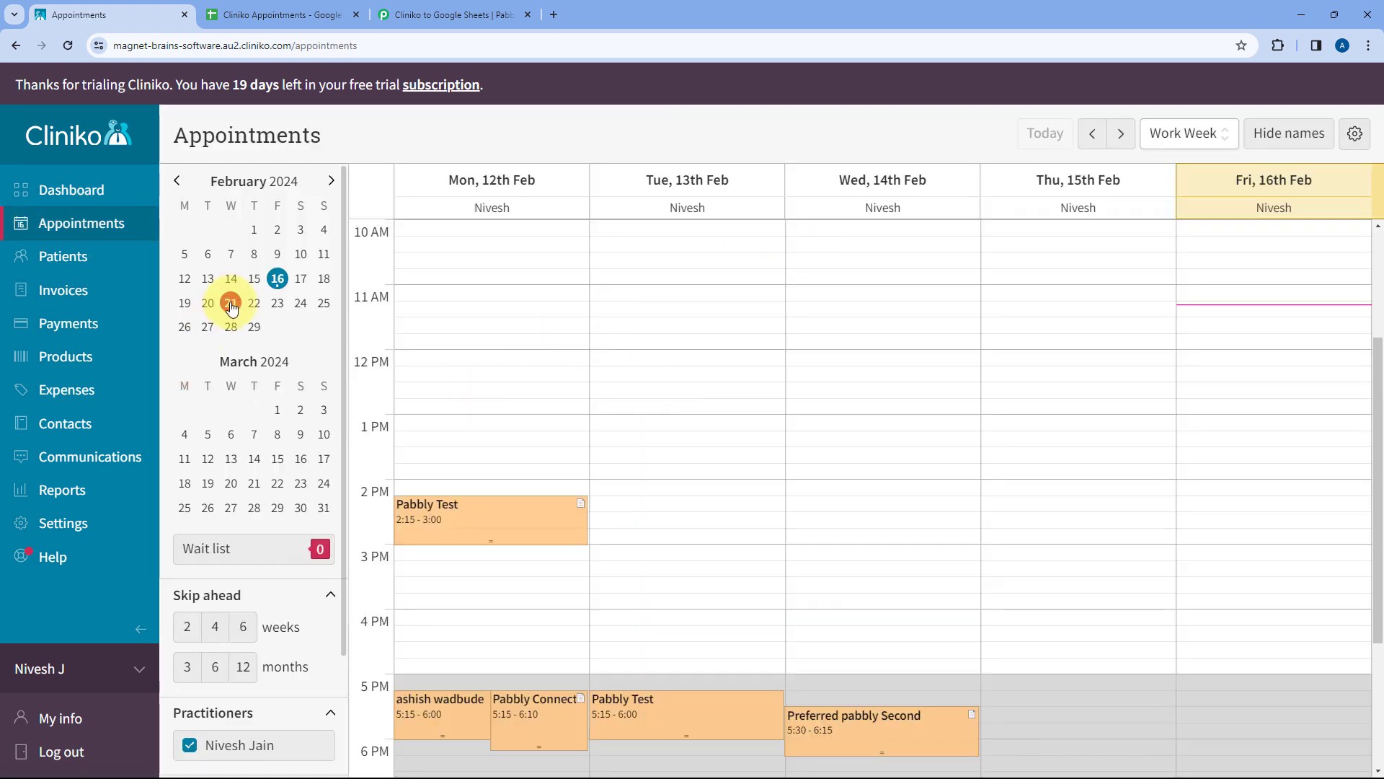
left_click(208, 303)
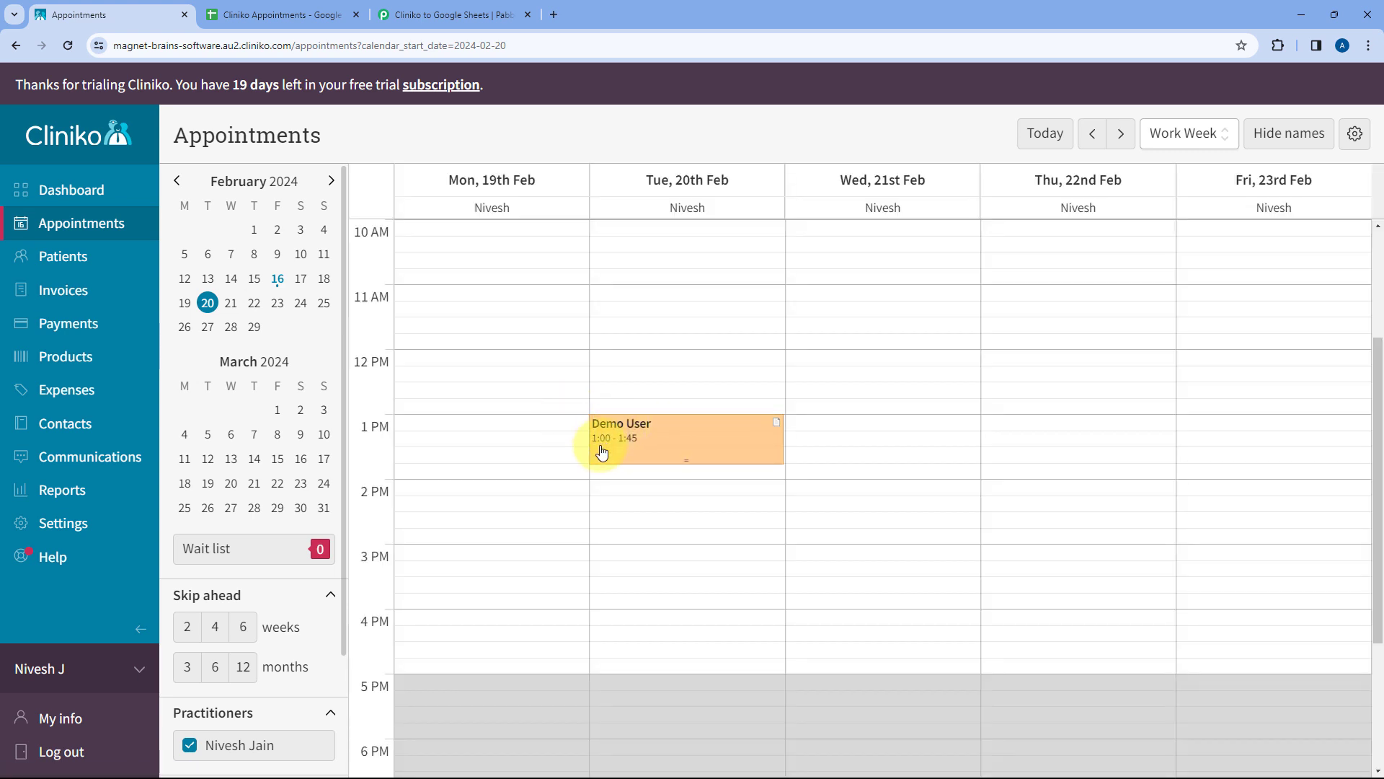
left_click(447, 14)
left_click_drag(749, 424, 957, 420)
left_click(957, 420)
- Review the start date formatter's settings and check the End Date & Time column in the Cliniko Appointments sheet
scroll(720, 303, "up", 2)
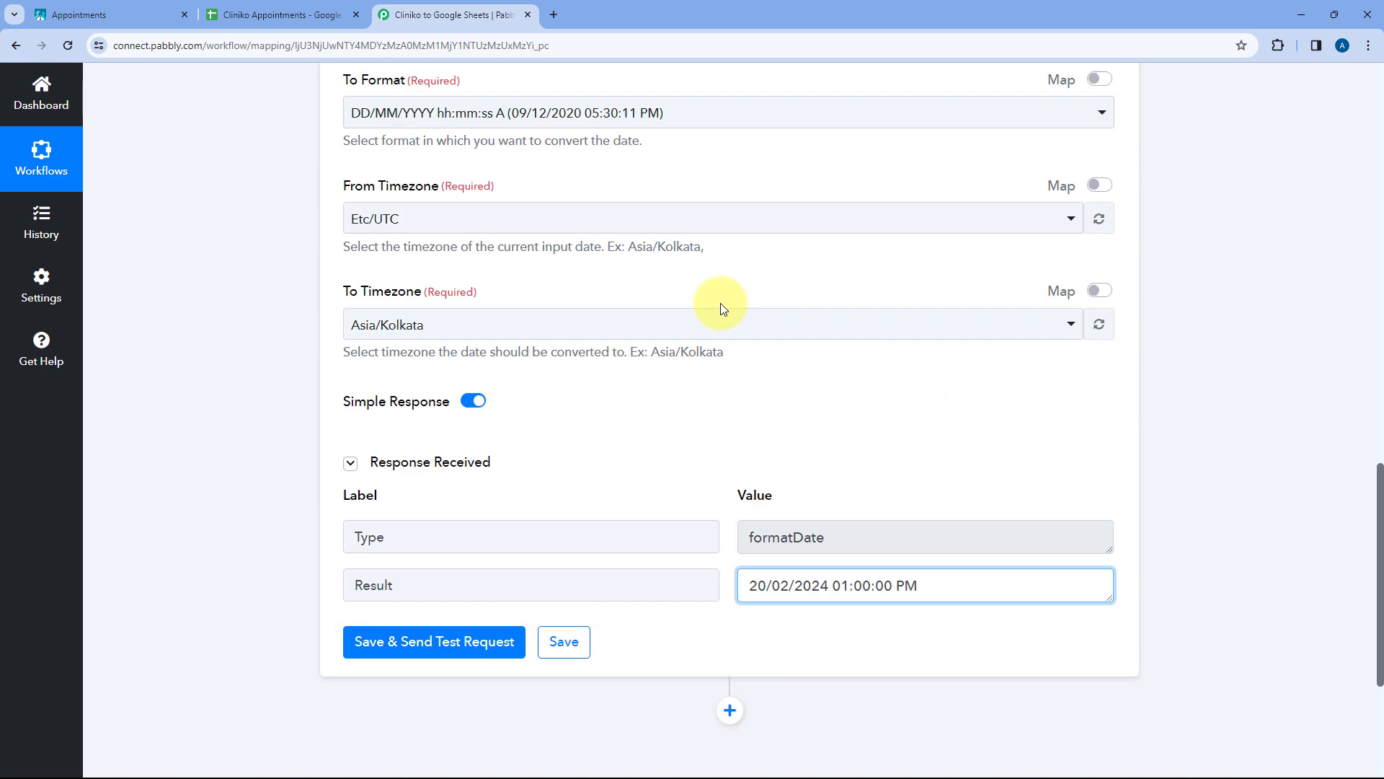
scroll(720, 308, "up", 5)
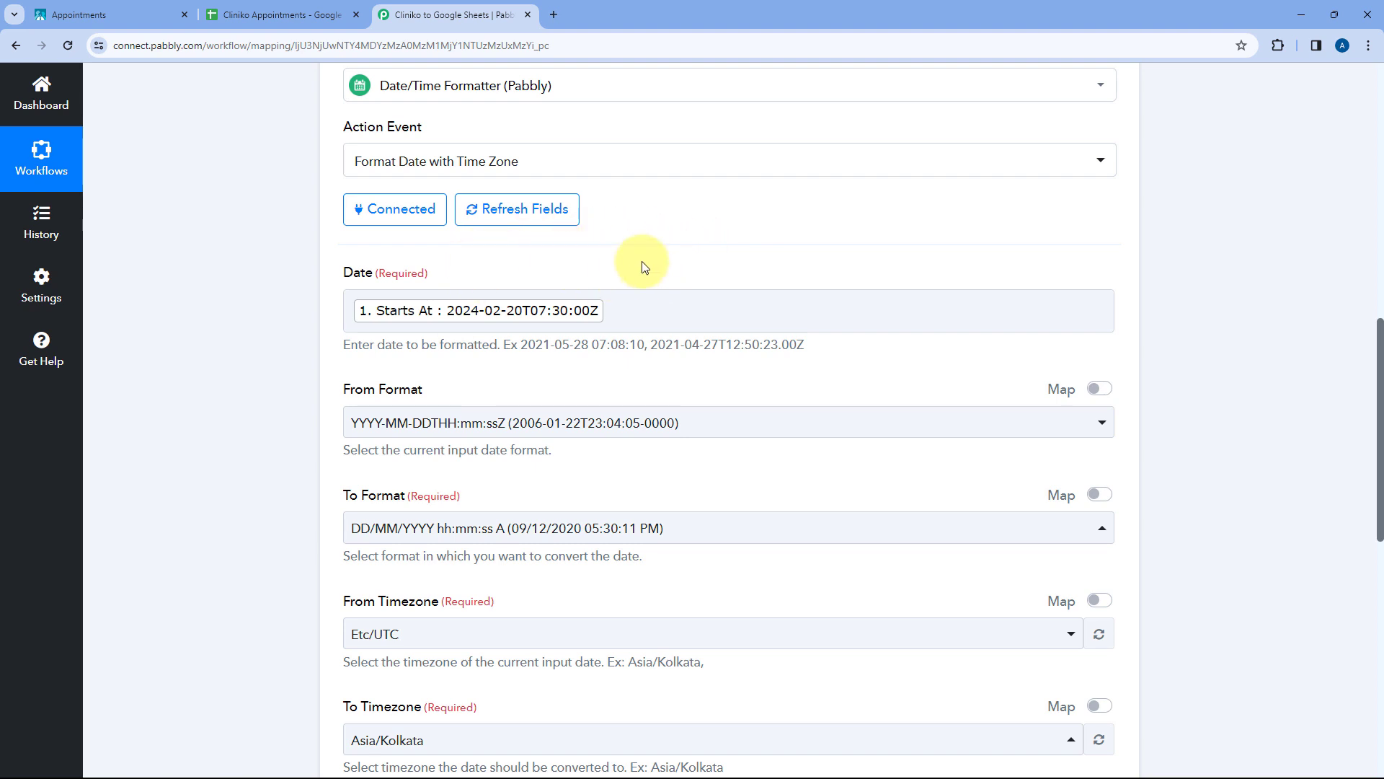
scroll(695, 284, "down", 1)
scroll(705, 288, "up", 2)
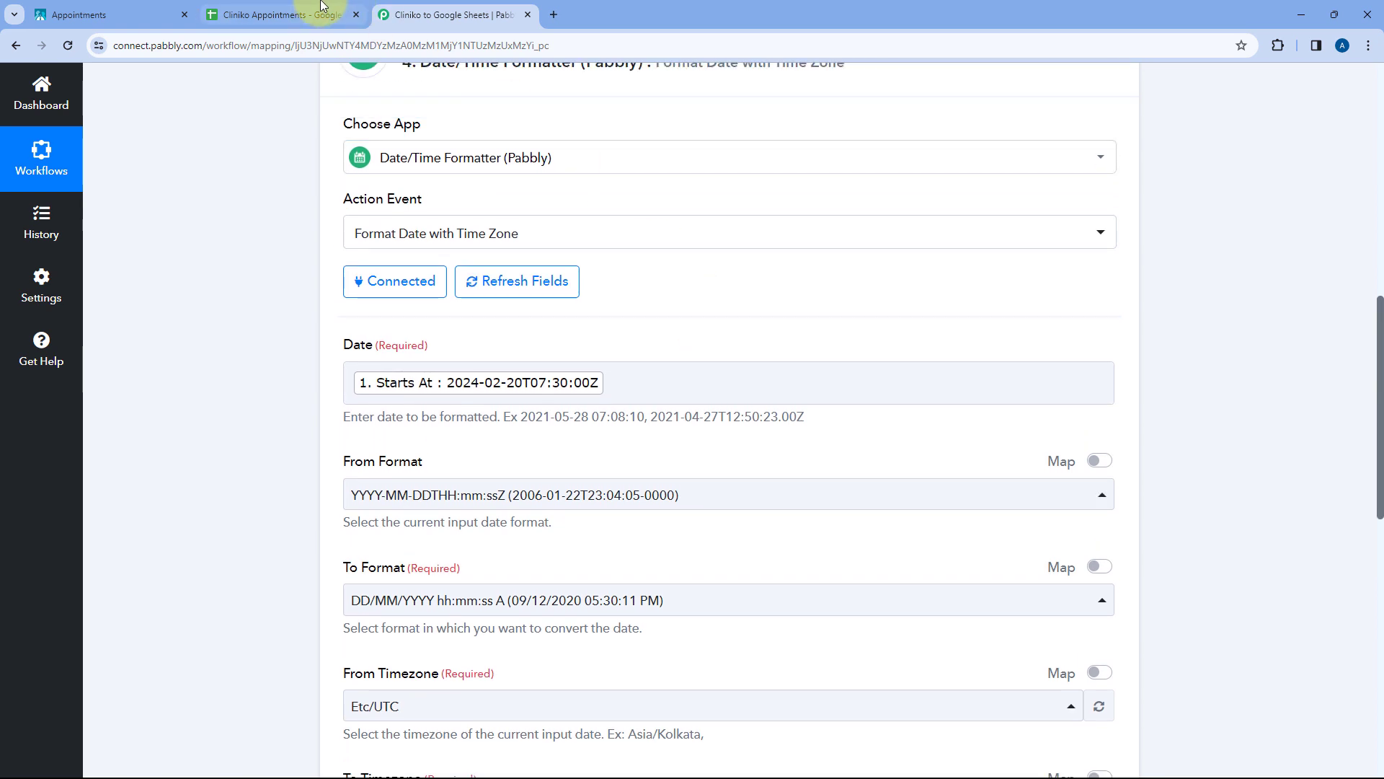
left_click(321, 8)
left_click(952, 288)
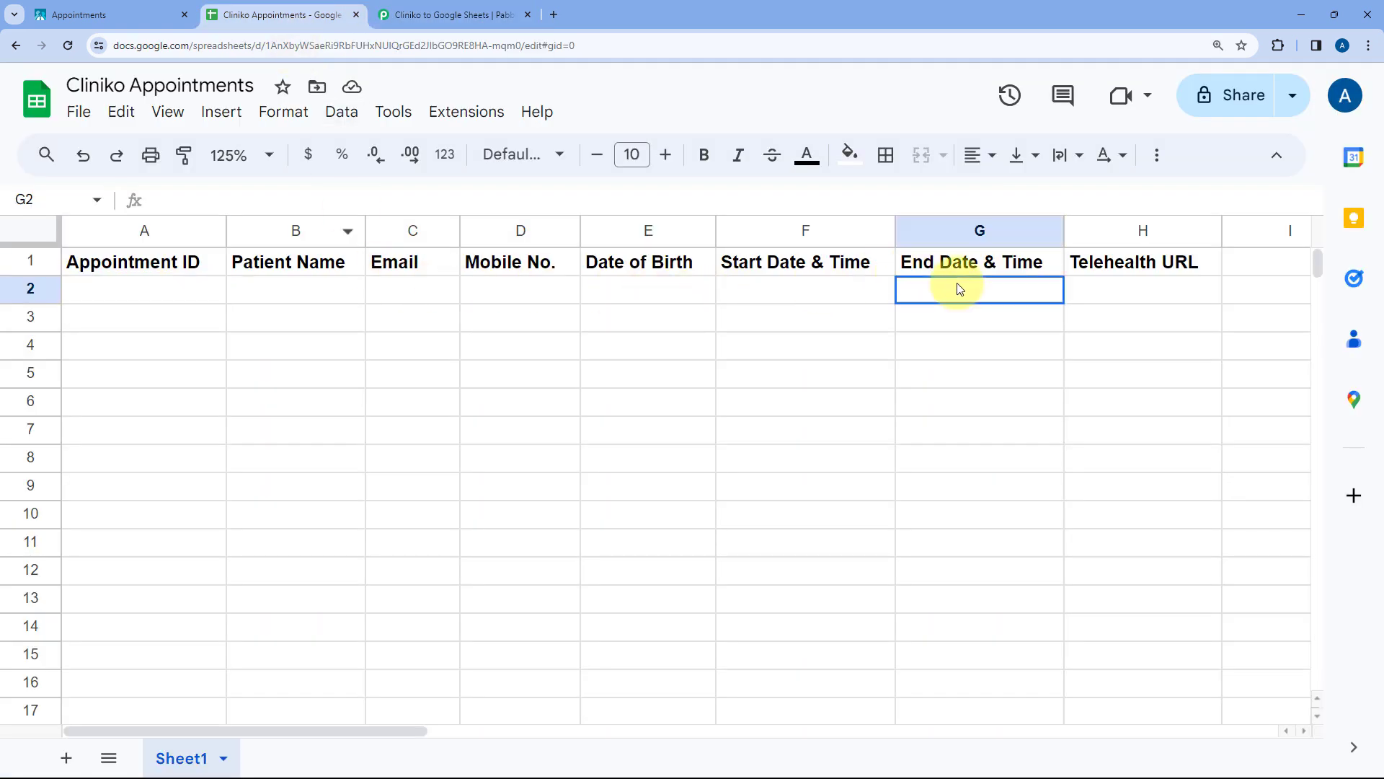
left_click(111, 292)
left_click(401, 11)
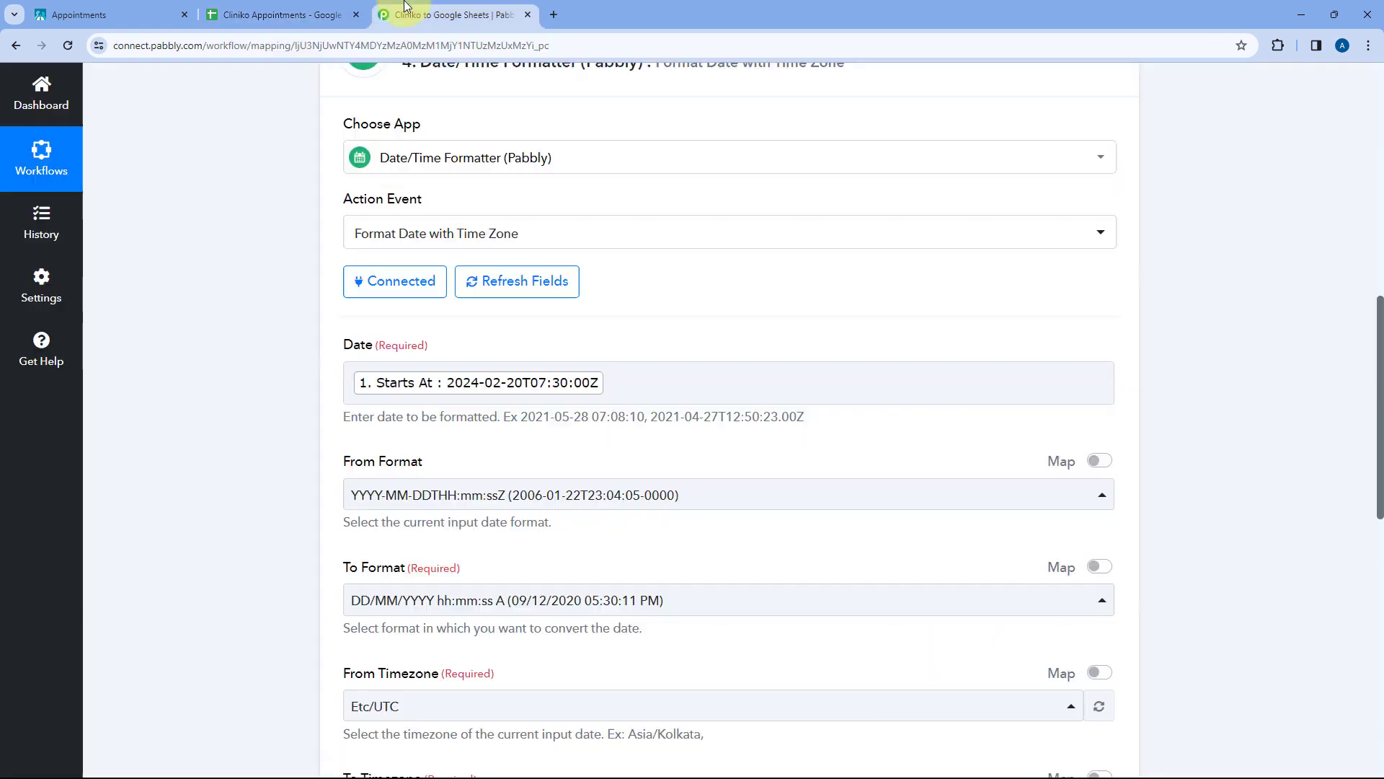
- Collapse the Date/Time Formatter step and clone it for the appointment's end date
scroll(757, 249, "down", 9)
scroll(757, 252, "up", 5)
scroll(725, 291, "up", 7)
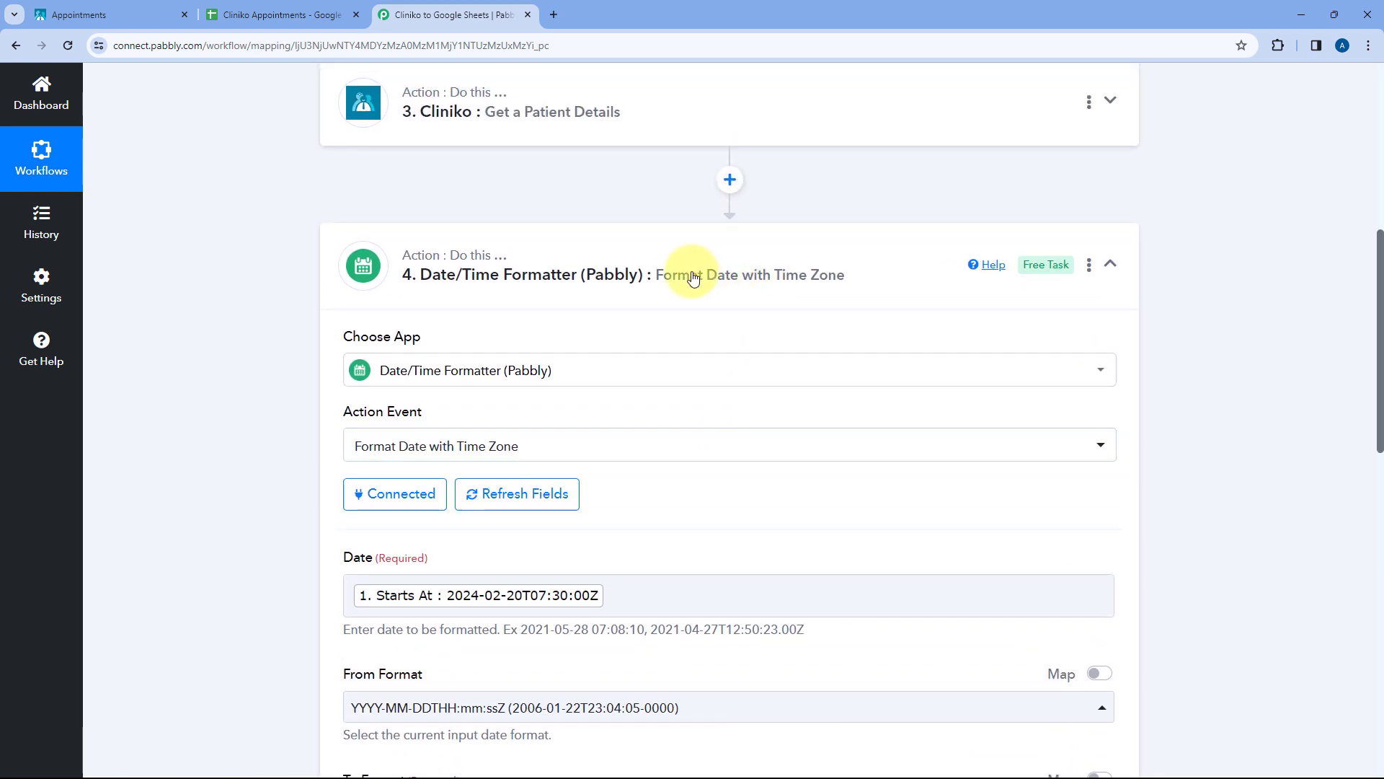
left_click(692, 278)
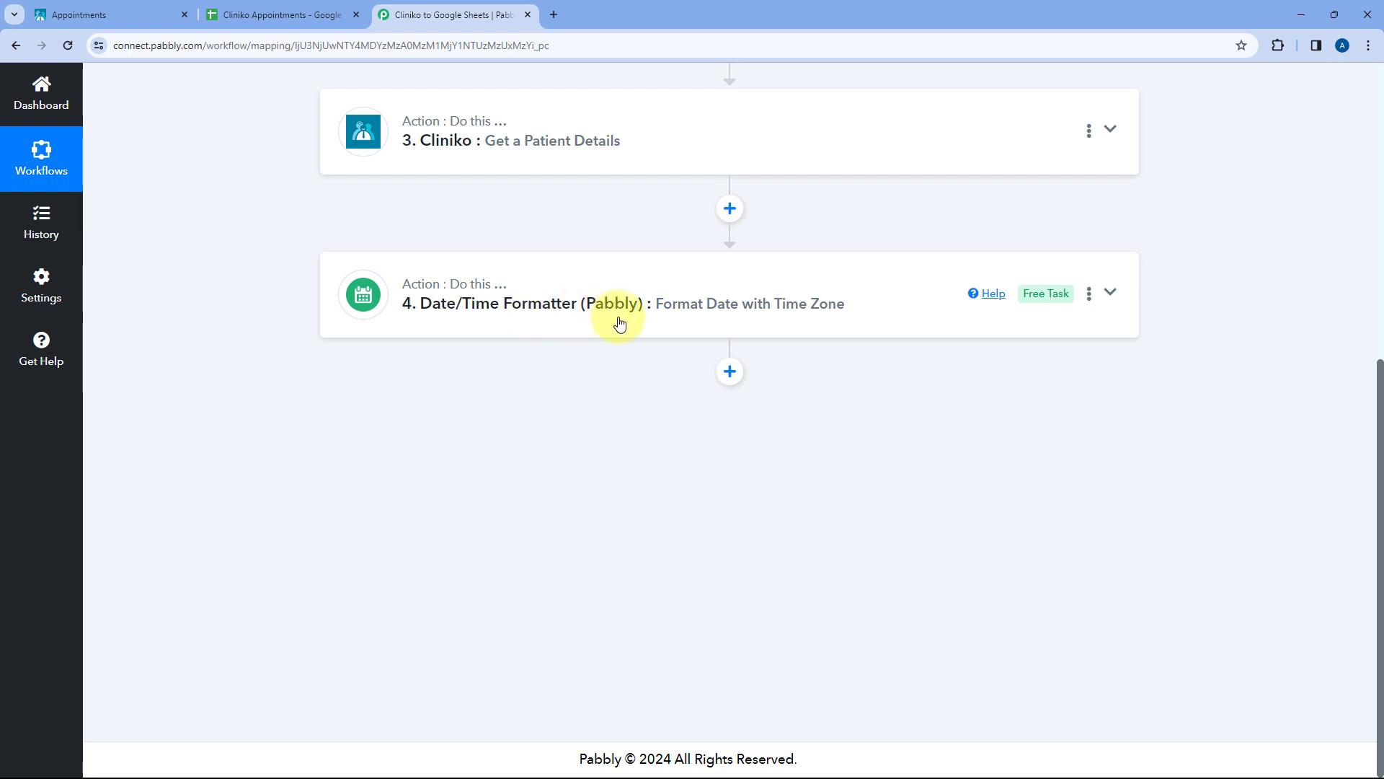
left_click(1089, 296)
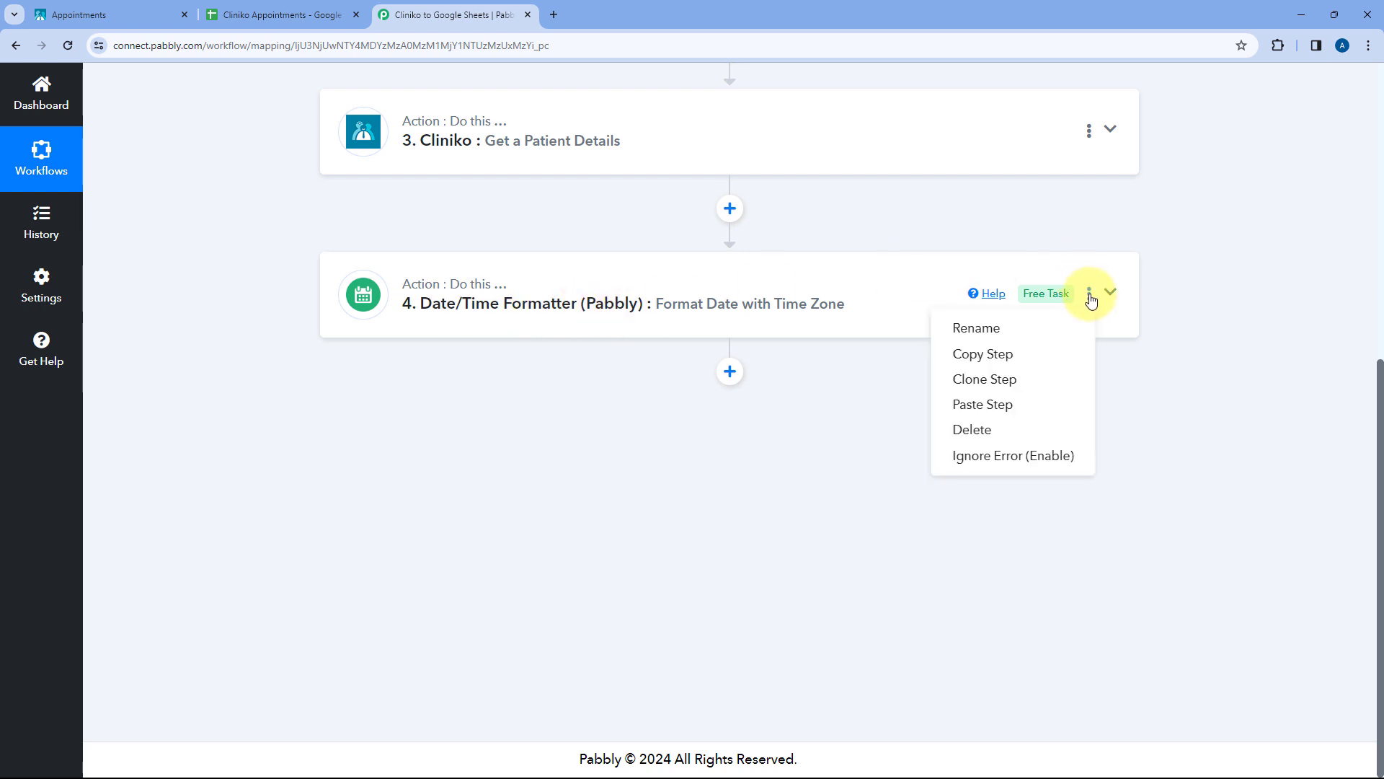
left_click(978, 380)
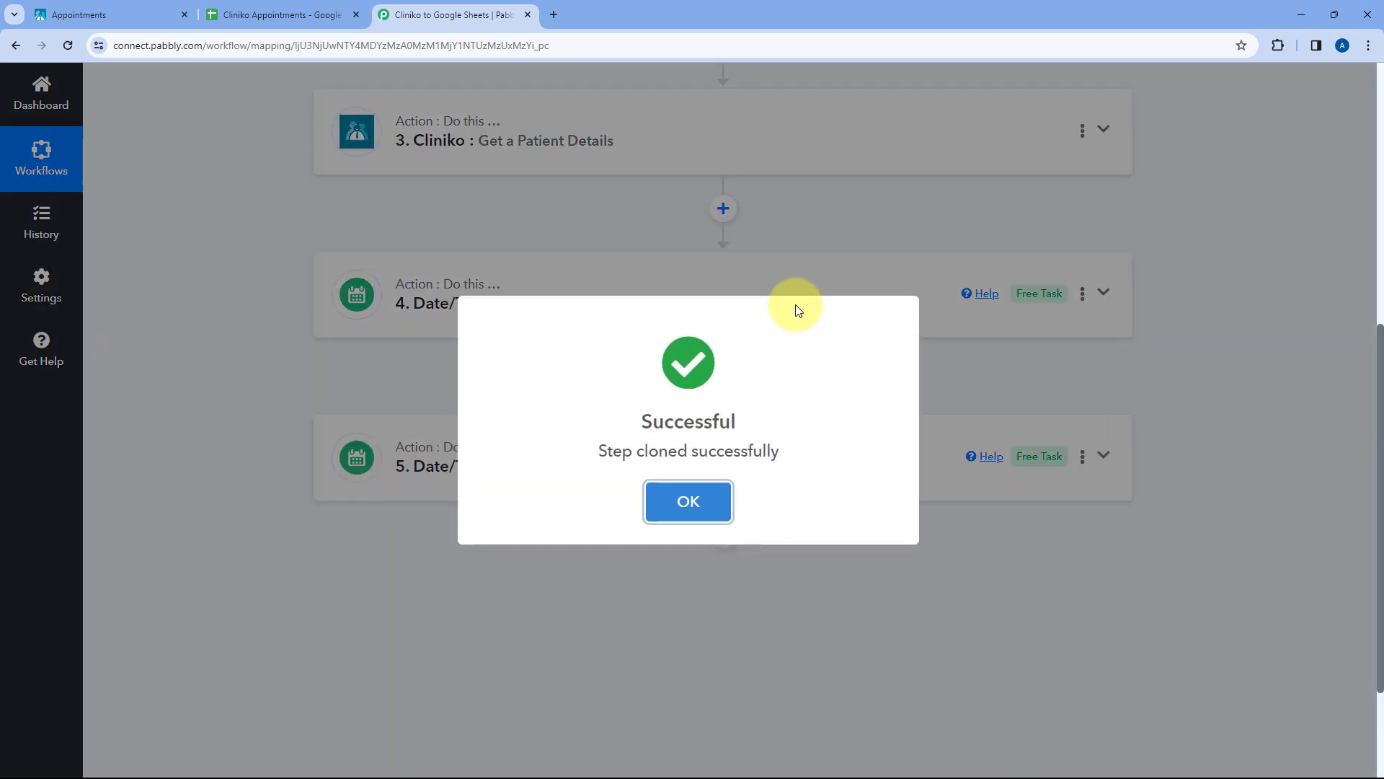
key("Return")
- Replace the mapped Date in the cloned Date/Time Formatter step with the trigger's Ends At value
scroll(576, 314, "down", 1)
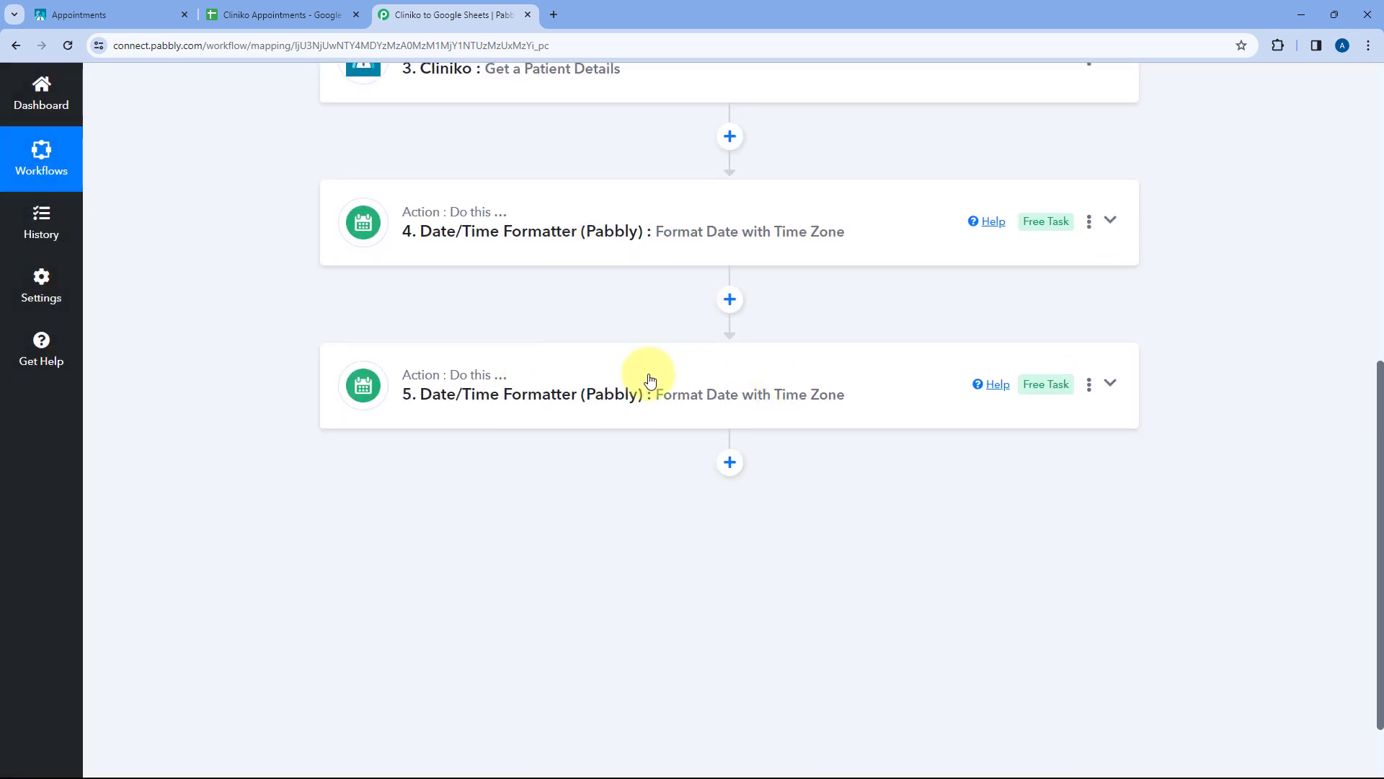
left_click(718, 373)
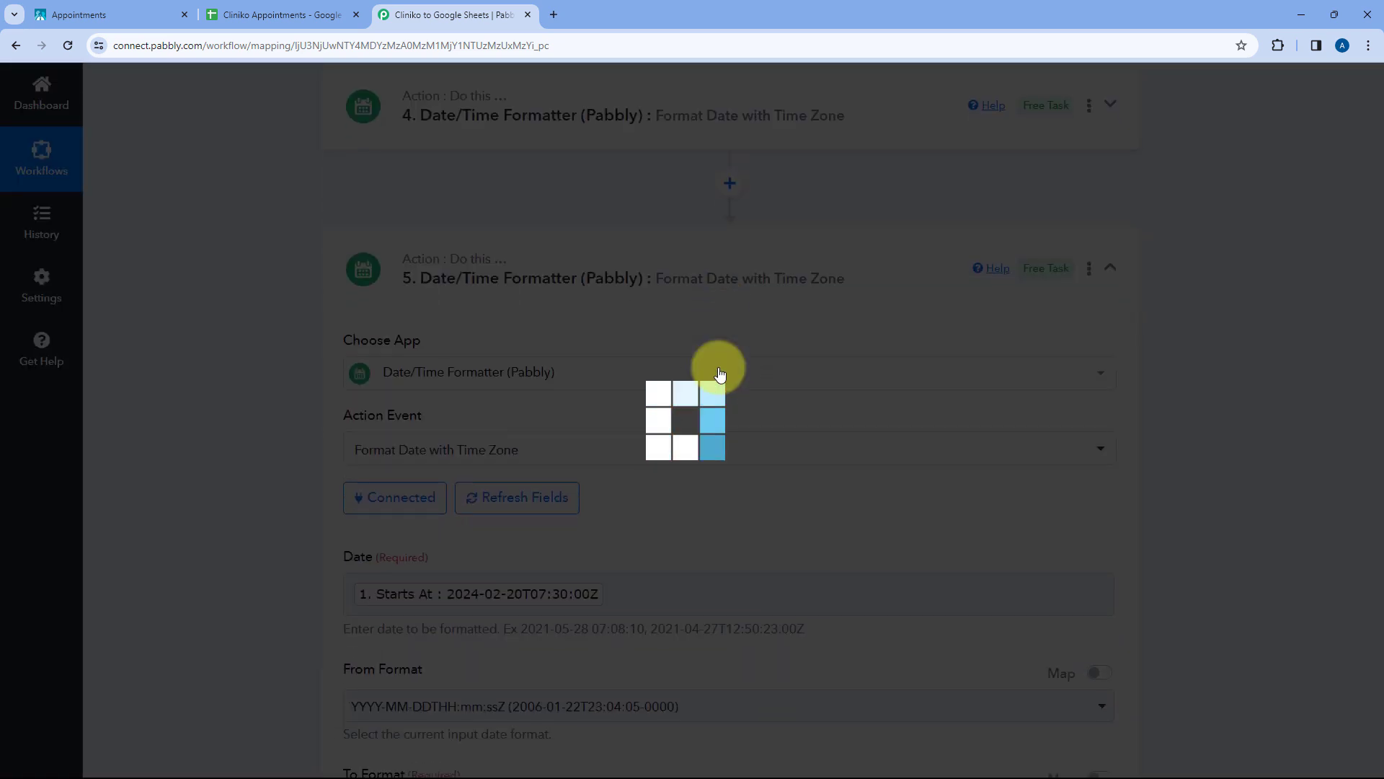
scroll(696, 322, "down", 3)
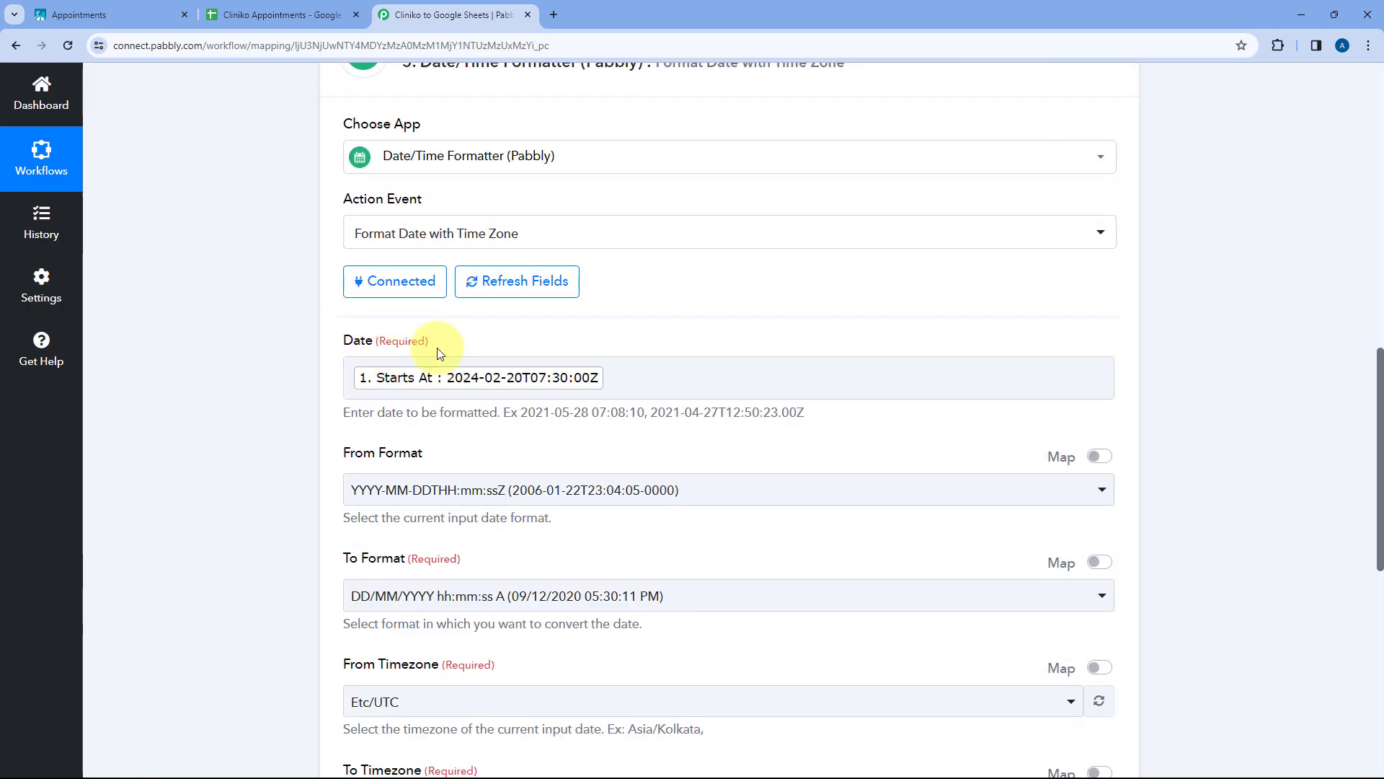
left_click(634, 377)
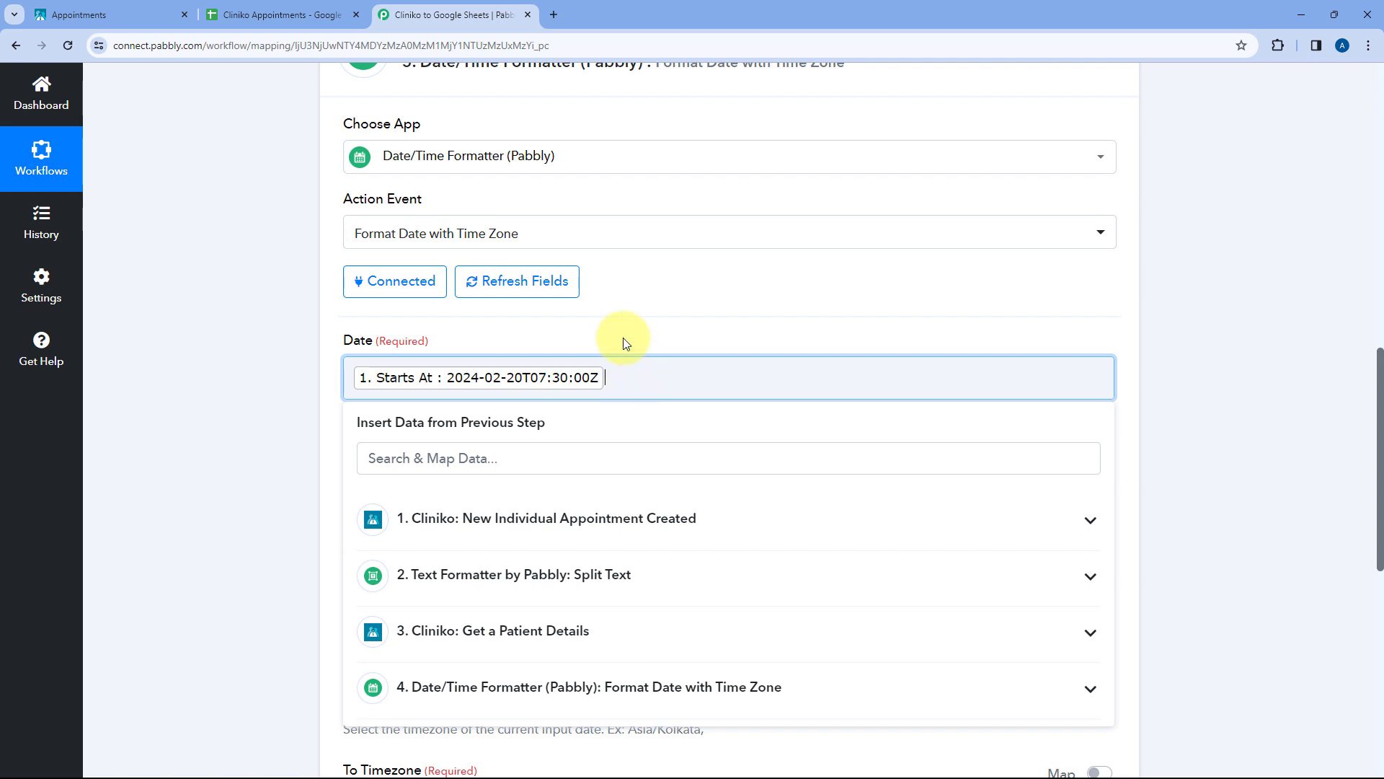
key("BackSpace")
scroll(315, 346, "down", 2)
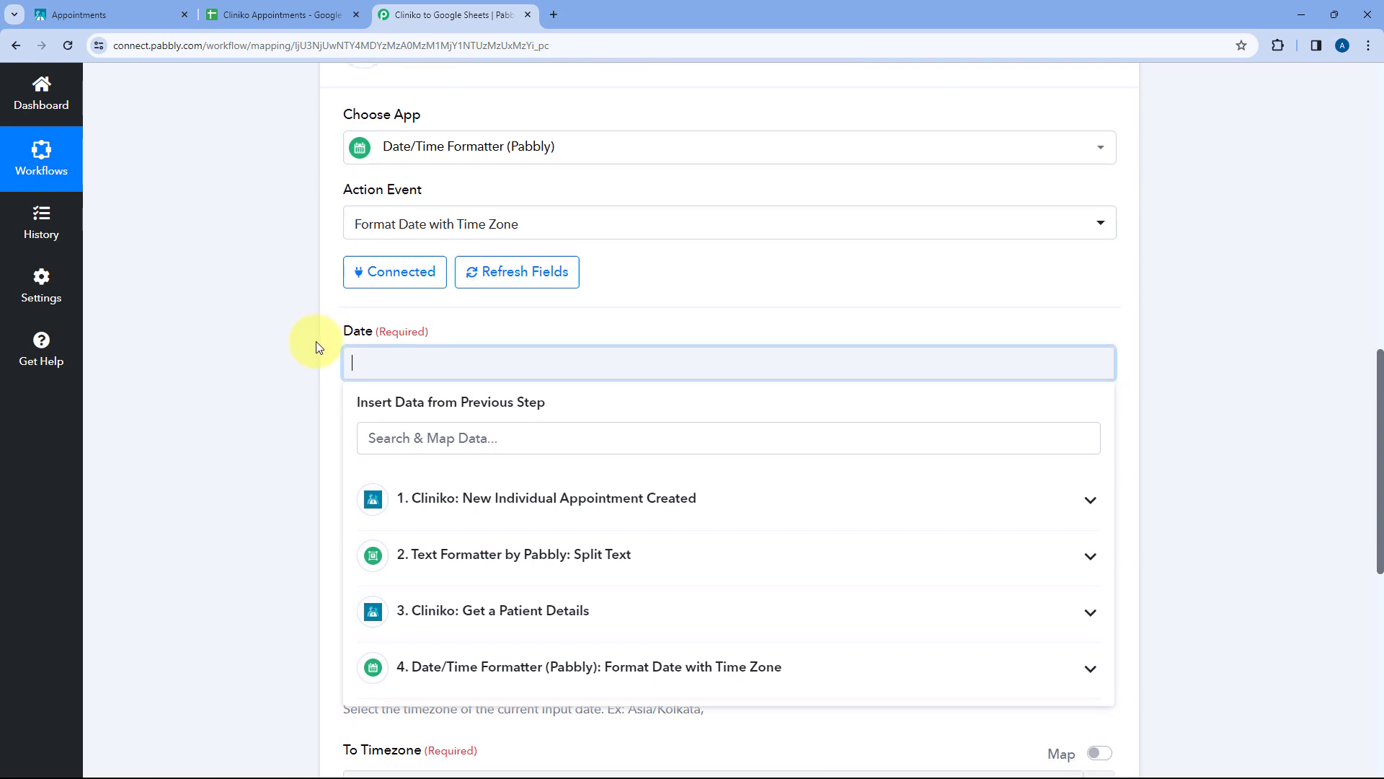
left_click(489, 366)
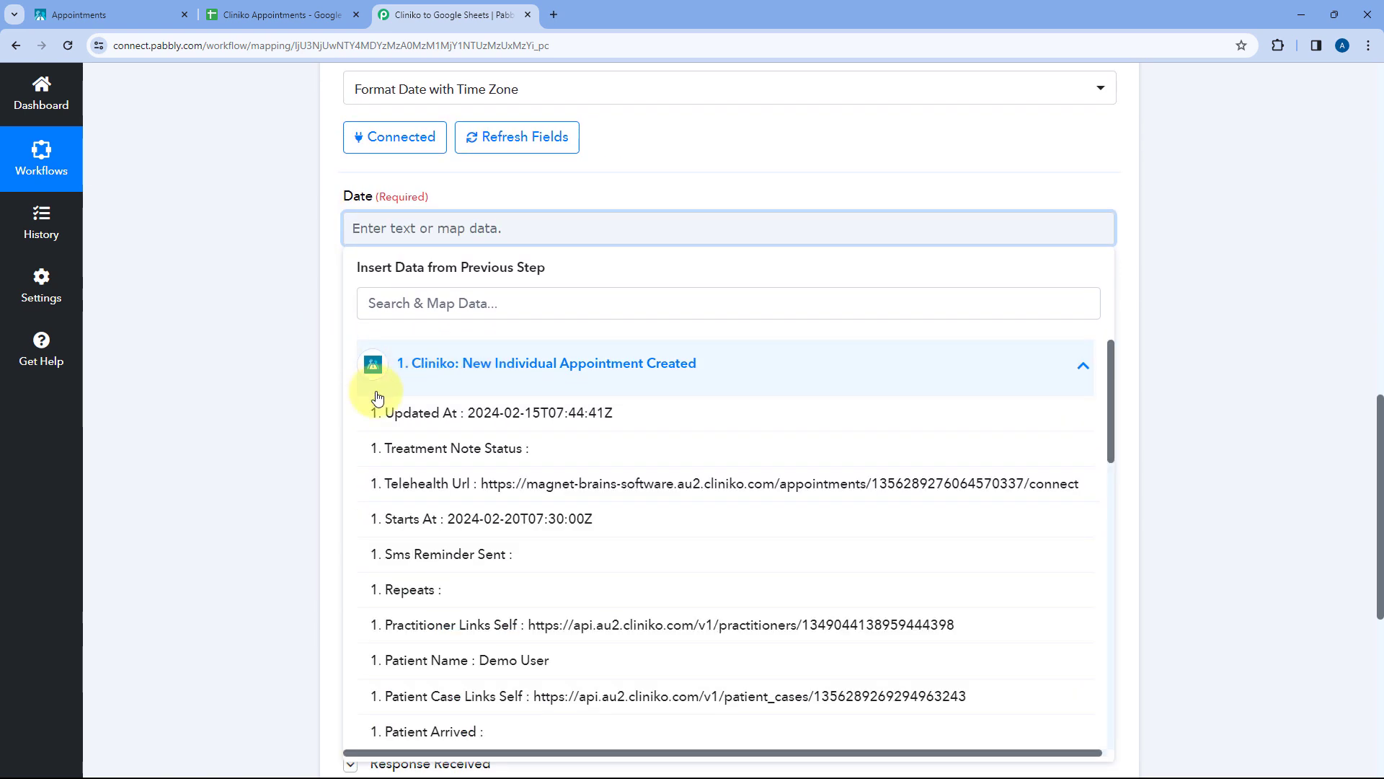
scroll(473, 461, "down", 3)
scroll(475, 465, "down", 5)
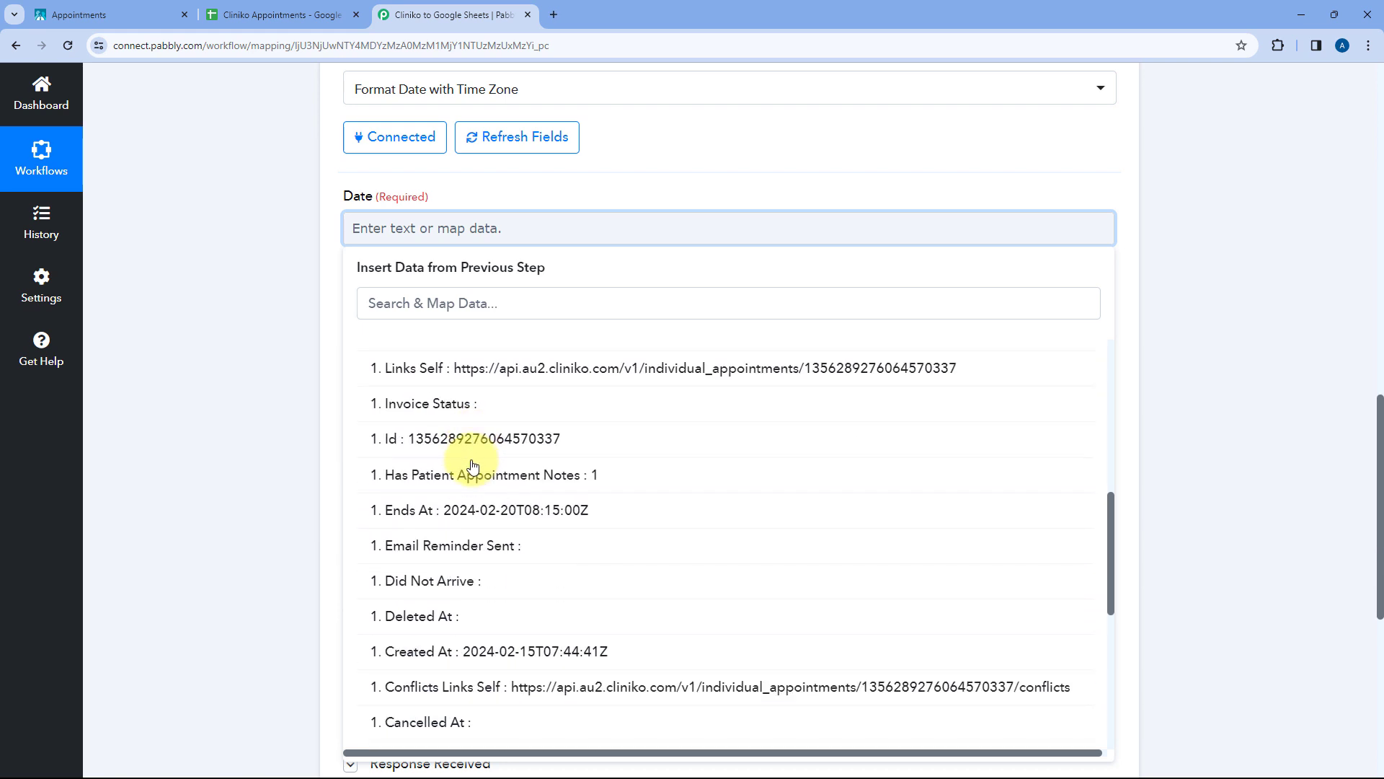
left_click(438, 505)
left_click(317, 288)
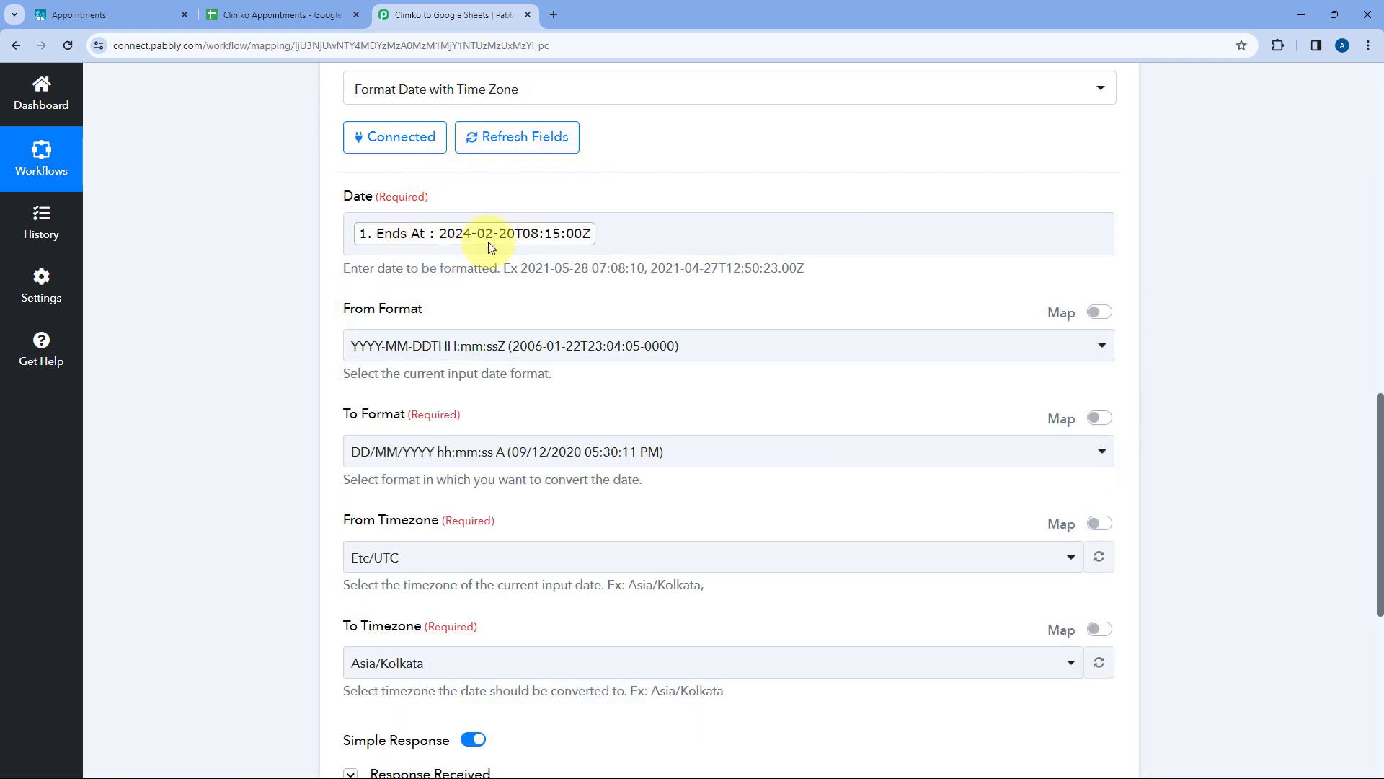
- Save the cloned formatter step, send a test request, and check the formatted end date in the response
scroll(546, 281, "down", 2)
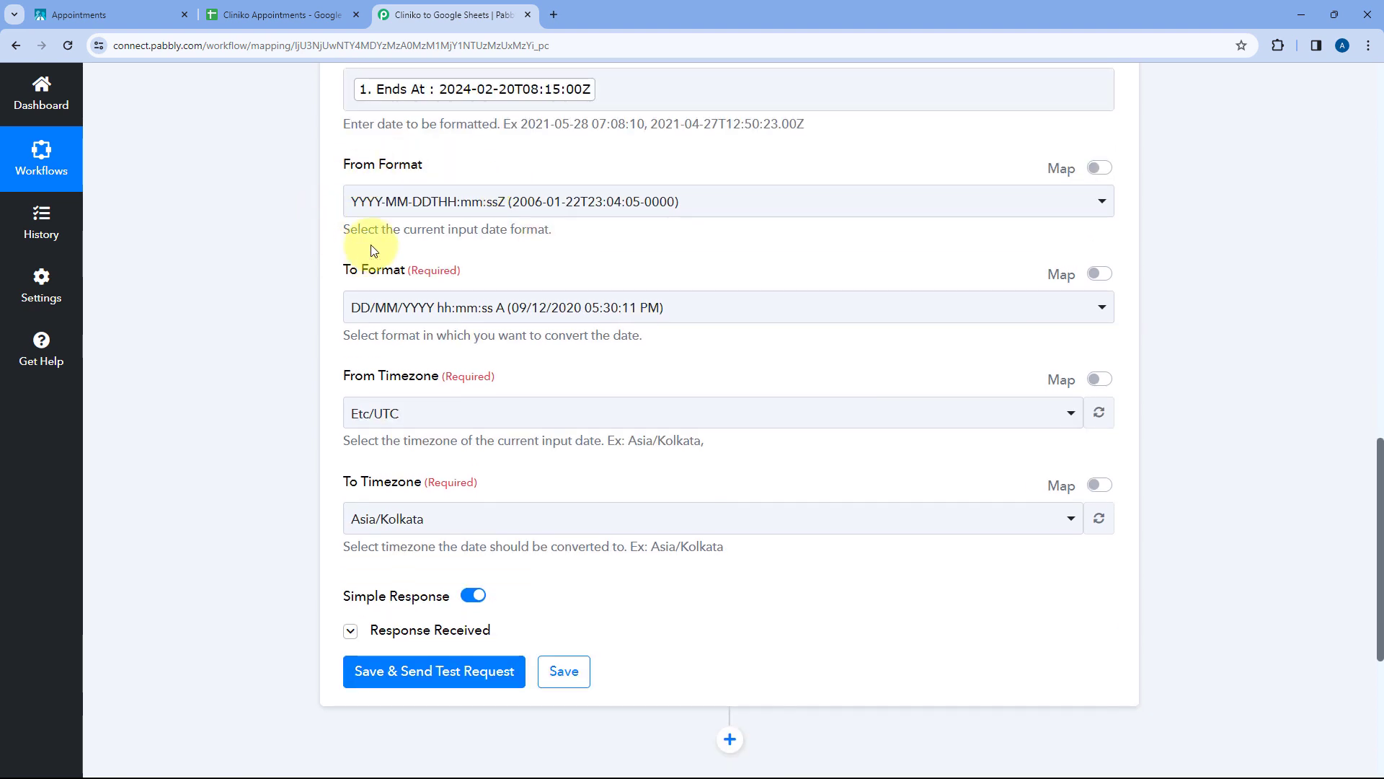
scroll(301, 327, "down", 2)
left_click(459, 527)
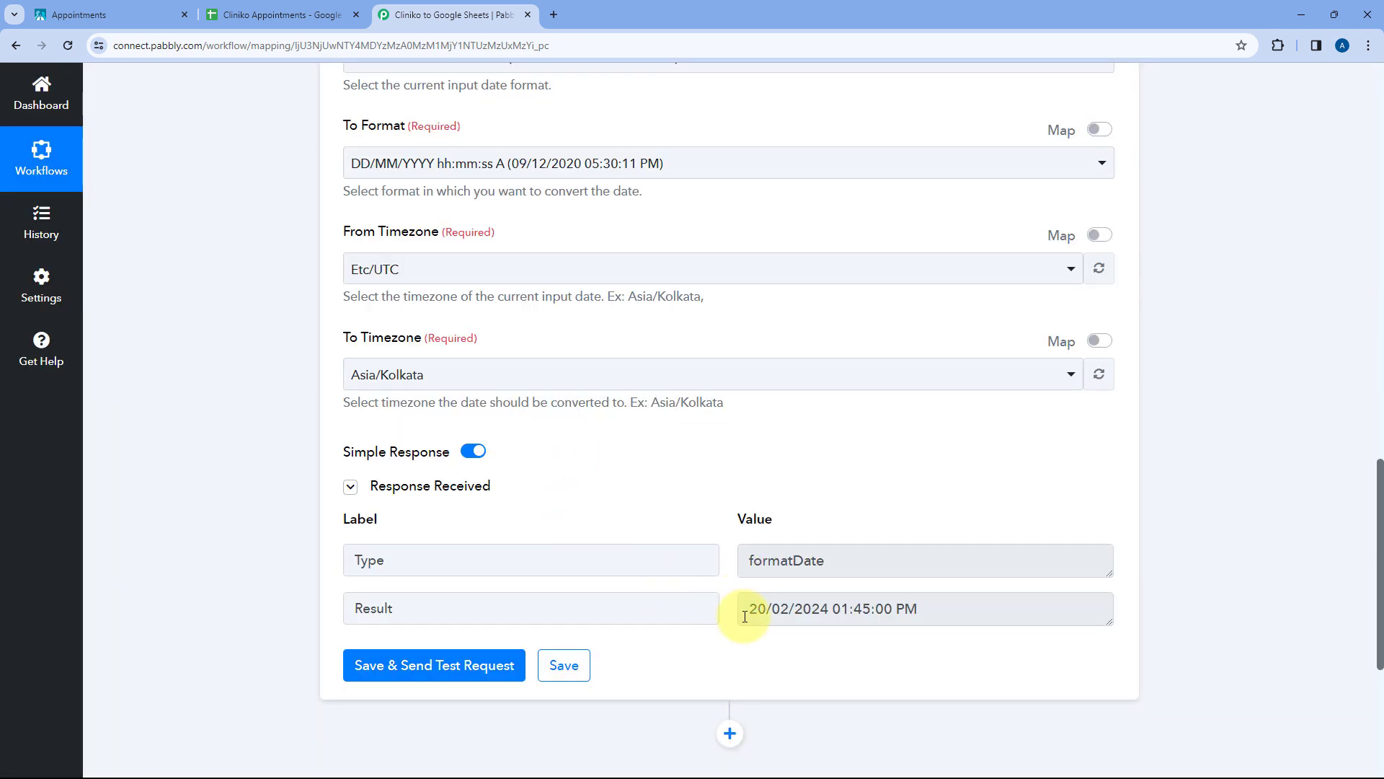
left_click_drag(749, 614, 892, 614)
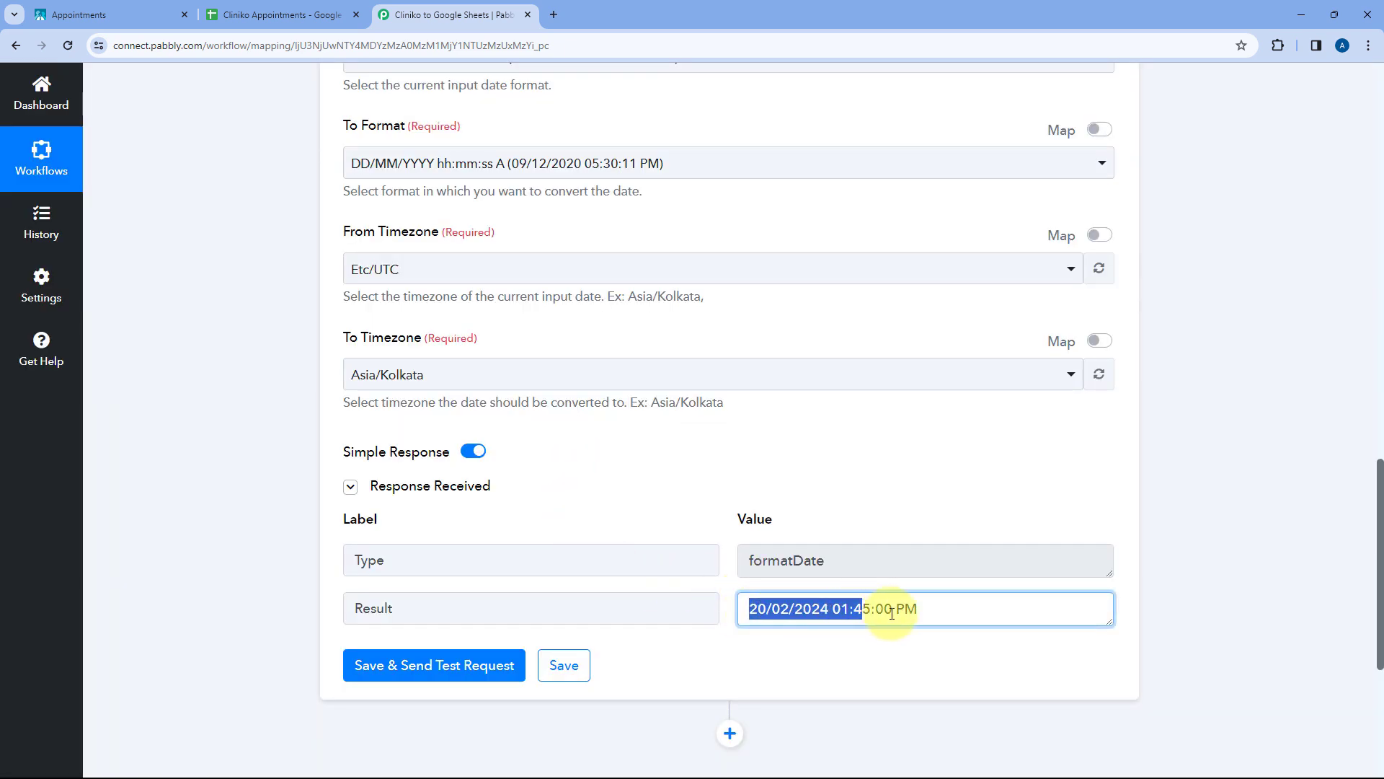
- Compare the formatted end date and time with the appointment shown in the Cliniko calendar
left_click(947, 608)
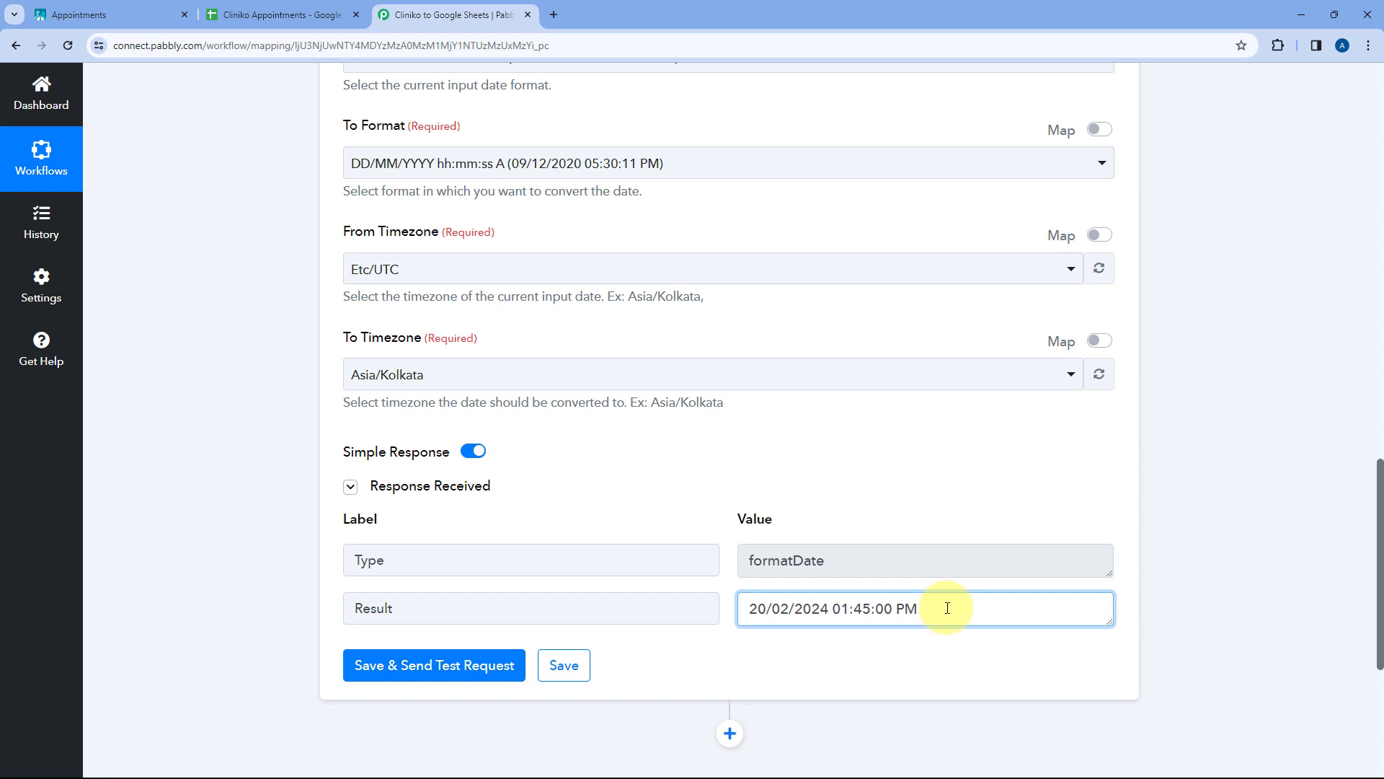
left_click(119, 14)
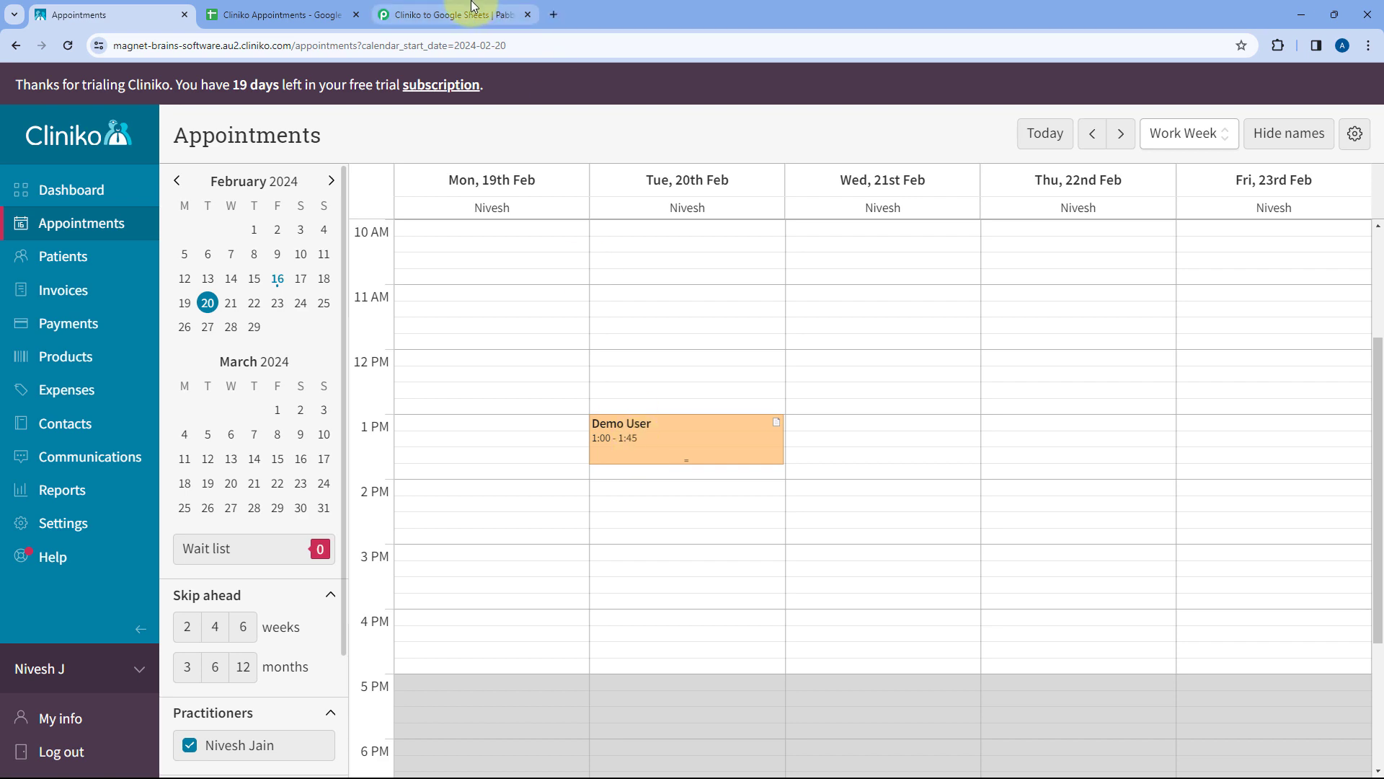
left_click(447, 14)
- Collapse the Date/Time Formatter step for the appointment's end date
left_click(827, 493)
scroll(828, 493, "up", 8)
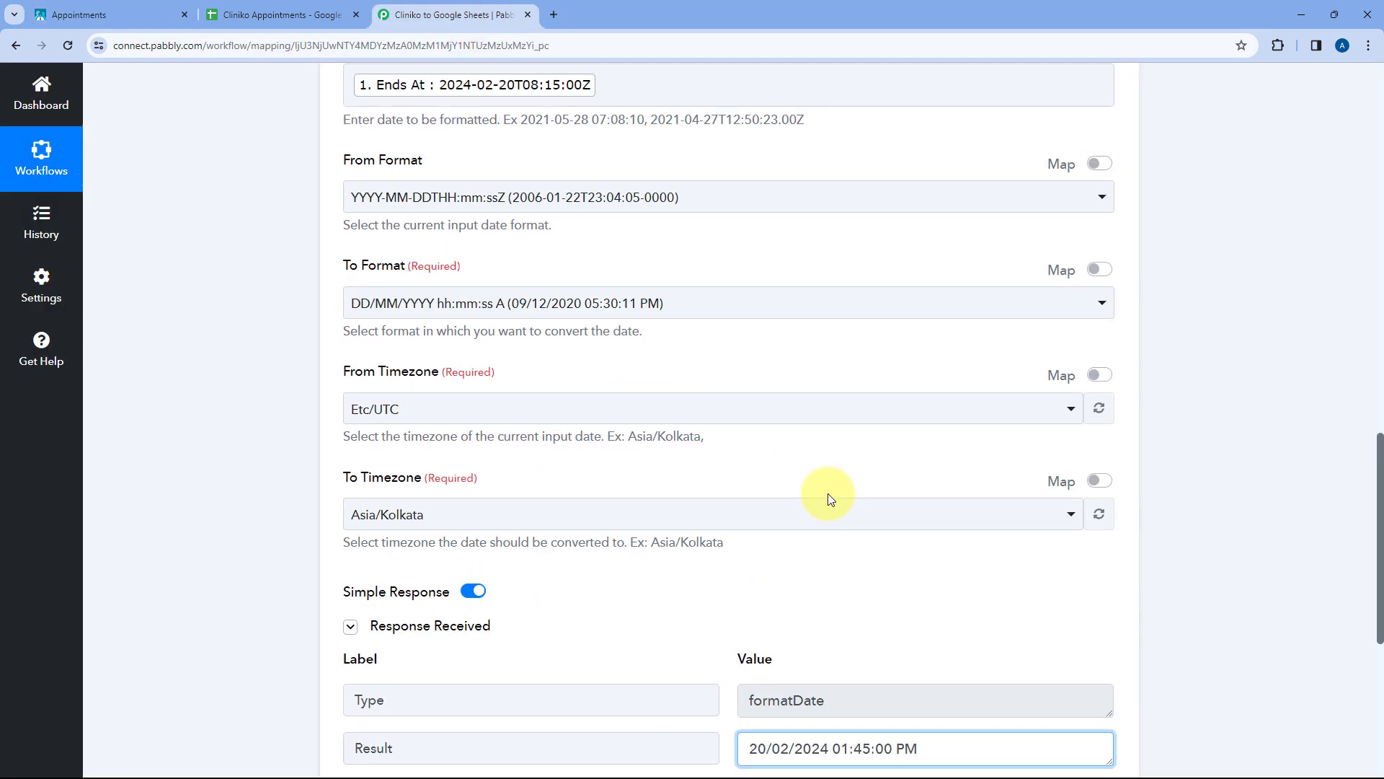
scroll(753, 401, "up", 2)
left_click(427, 306)
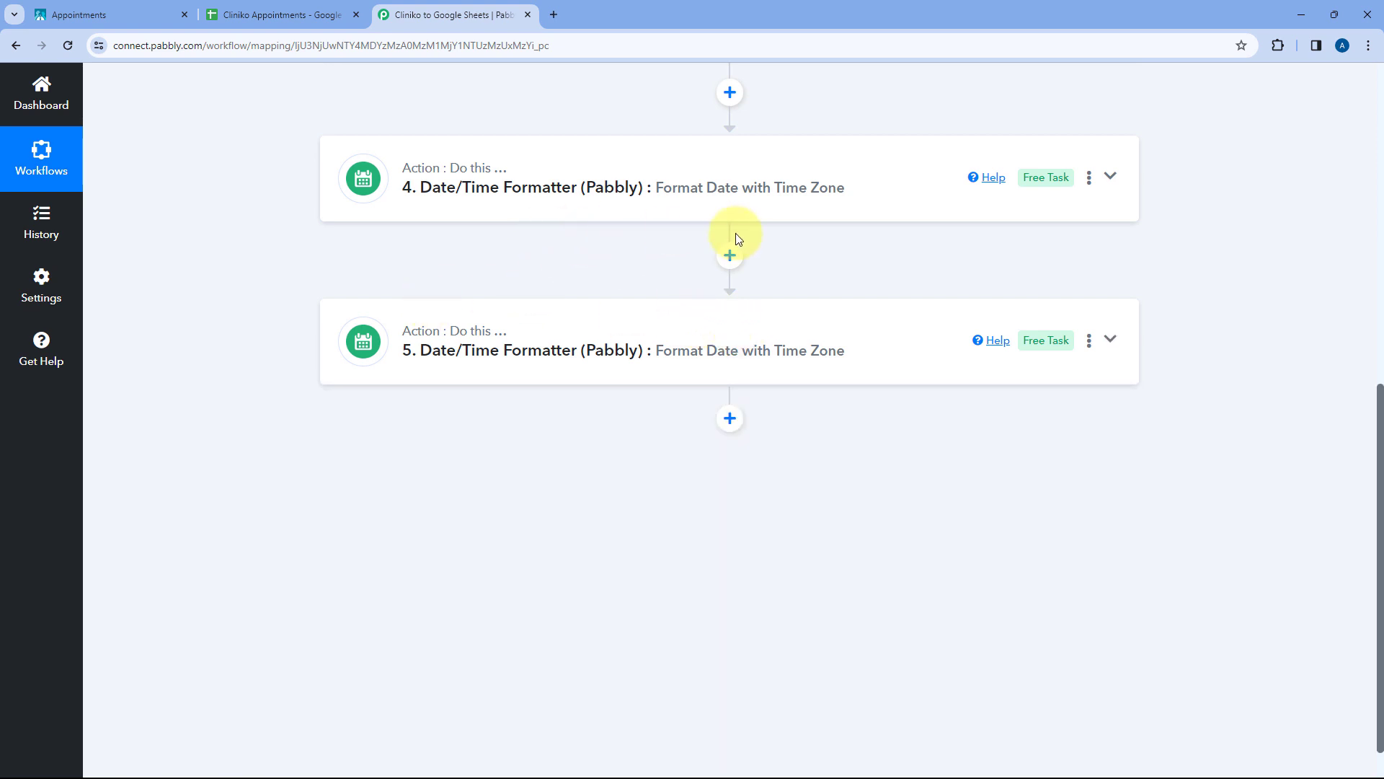
- Add a Google Sheets action after the second Date/Time Formatter step, with Add New Row as its action event
scroll(822, 288, "up", 3)
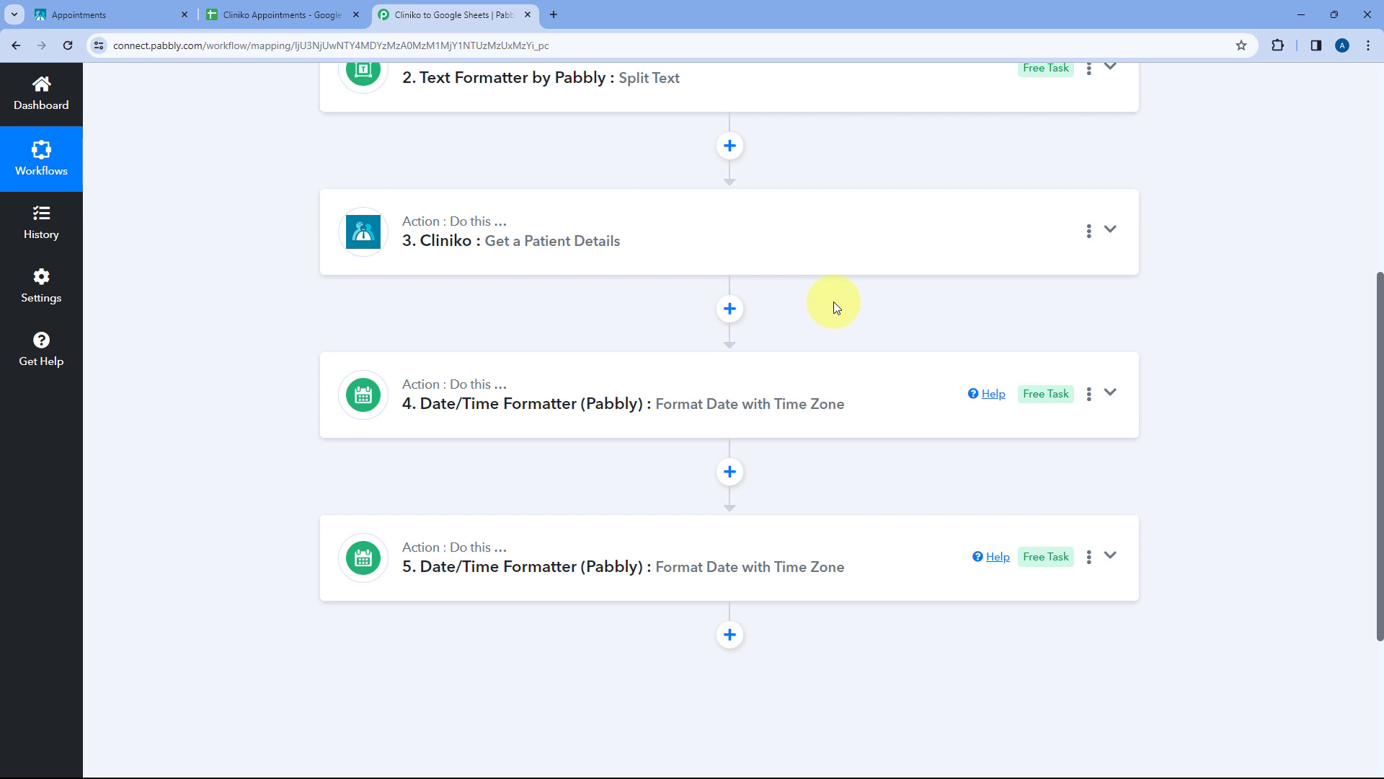
scroll(834, 301, "down", 2)
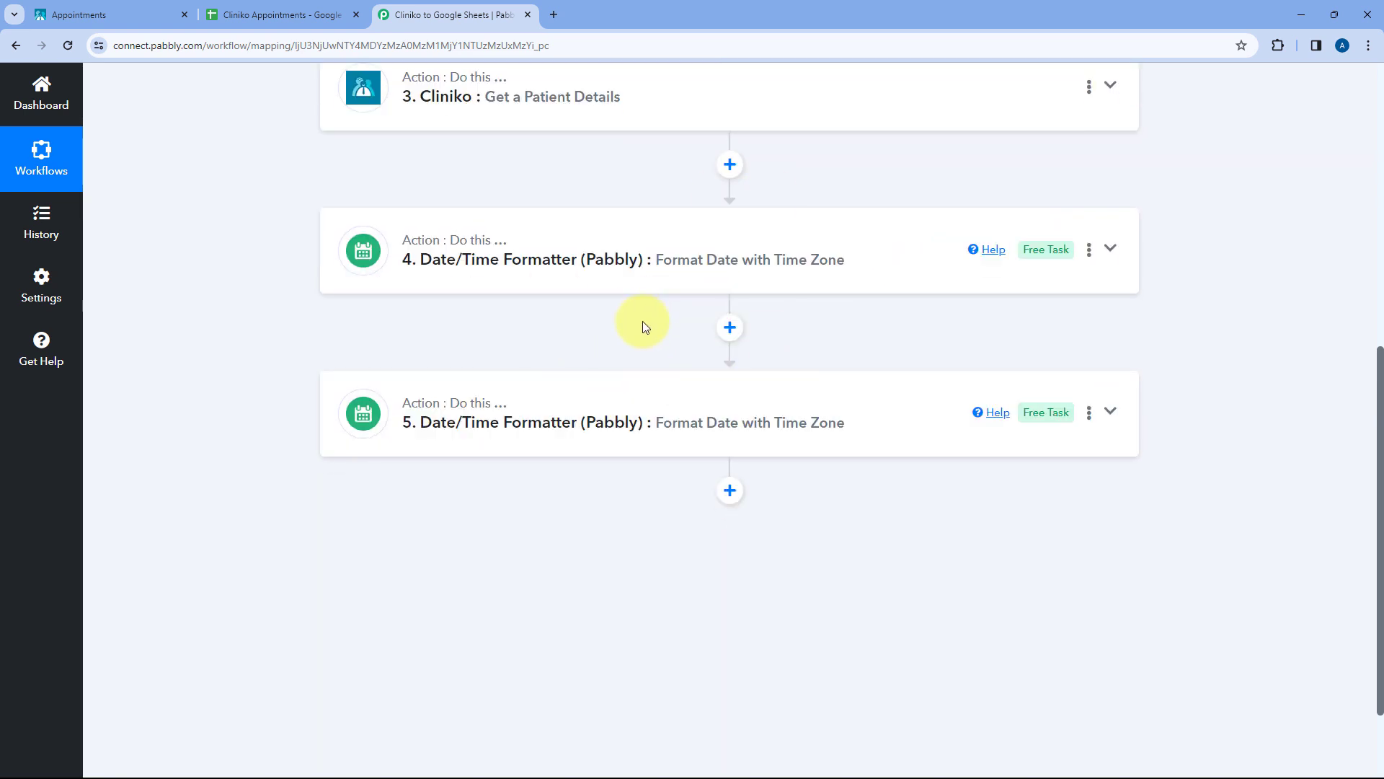
scroll(692, 404, "down", 2)
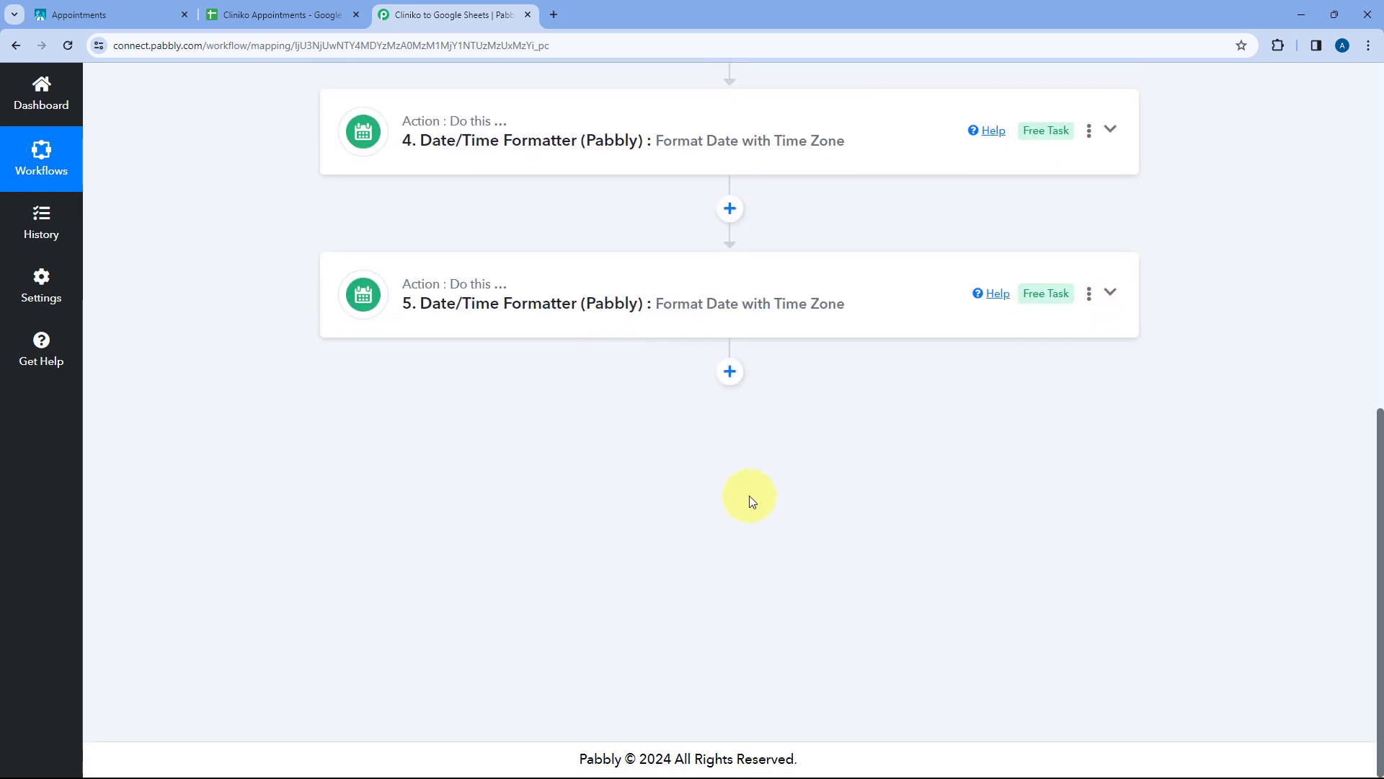
left_click(729, 373)
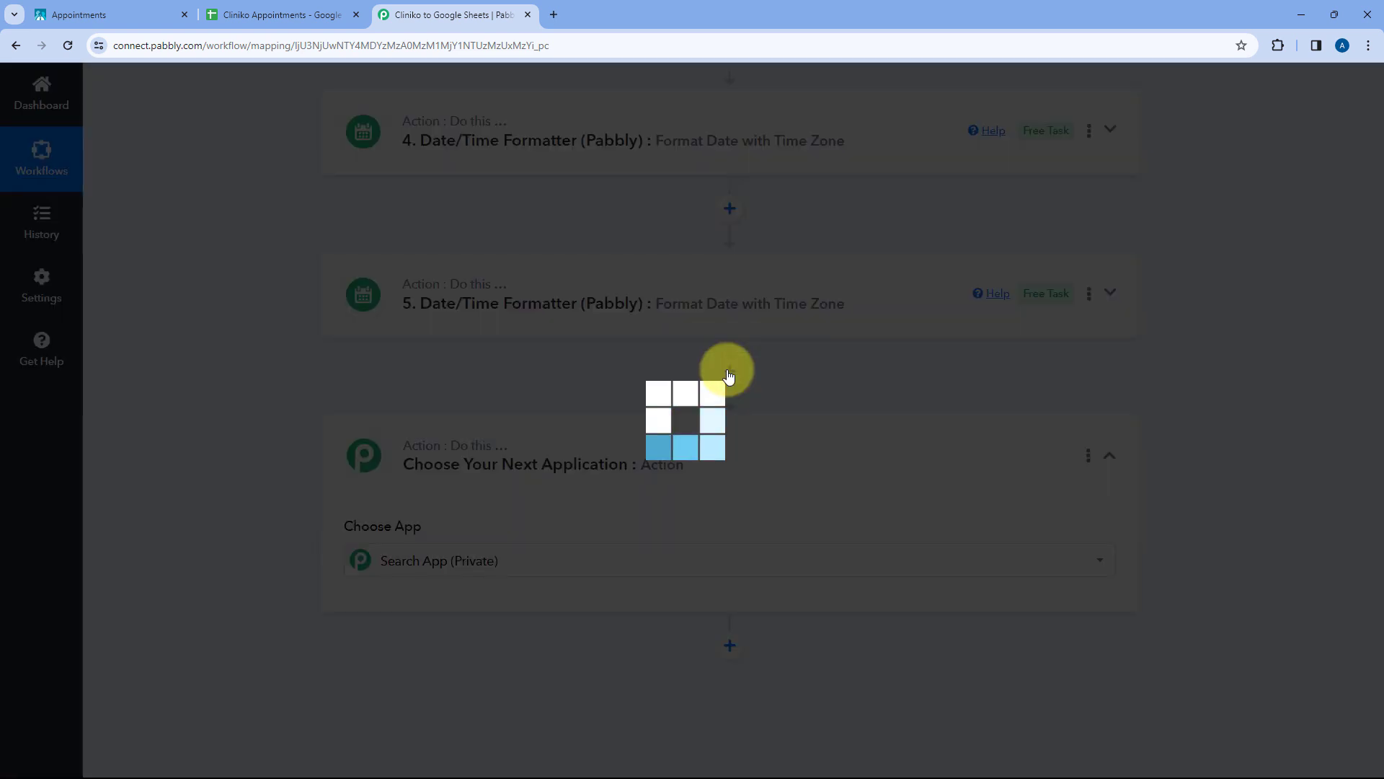
type("go")
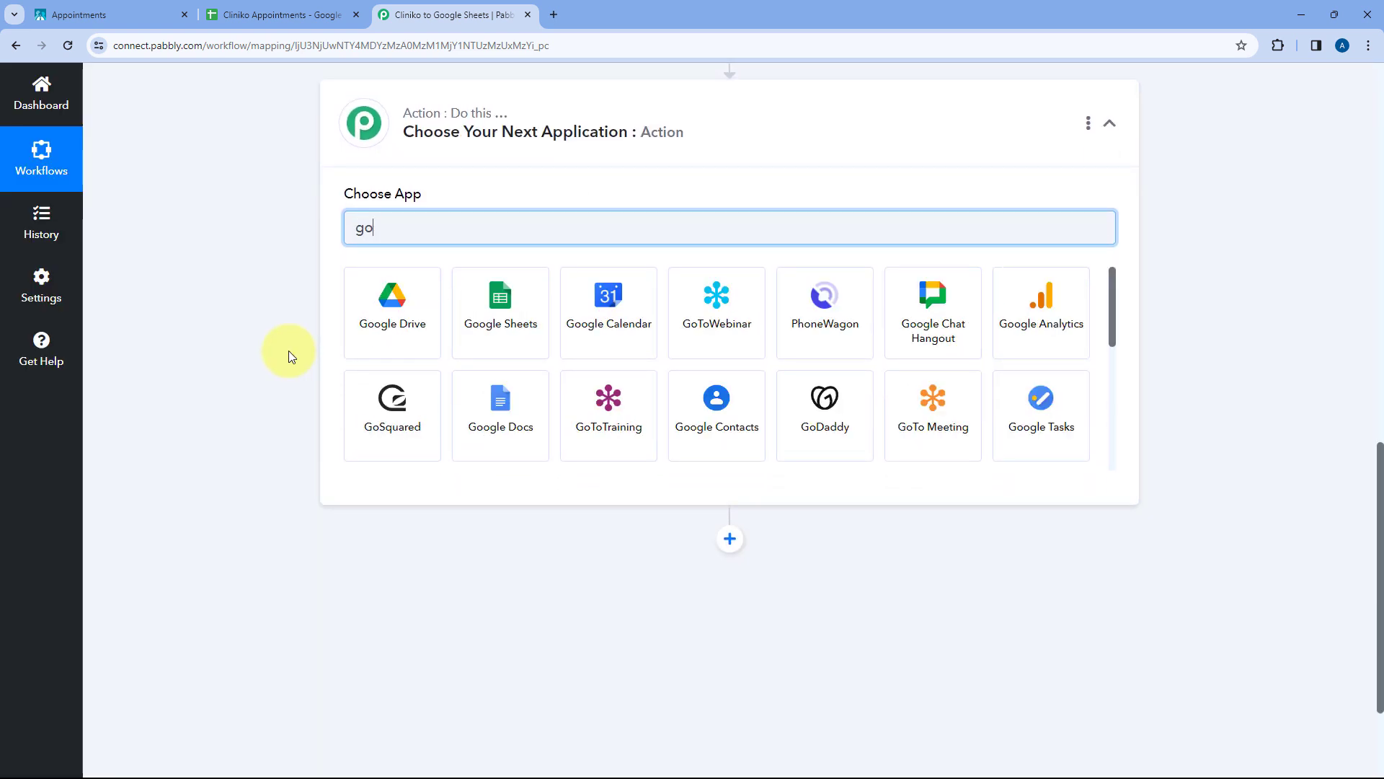
type("ogle Sheets")
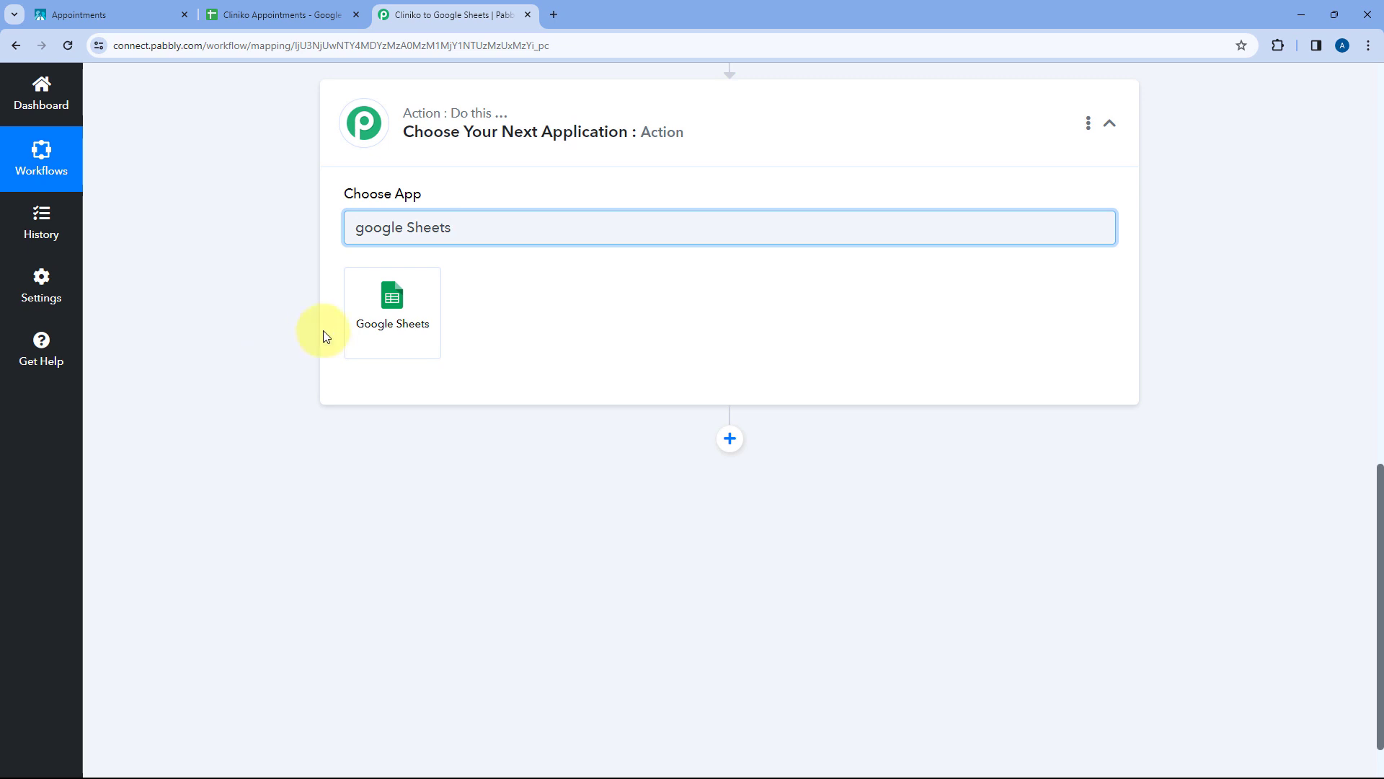
left_click(406, 308)
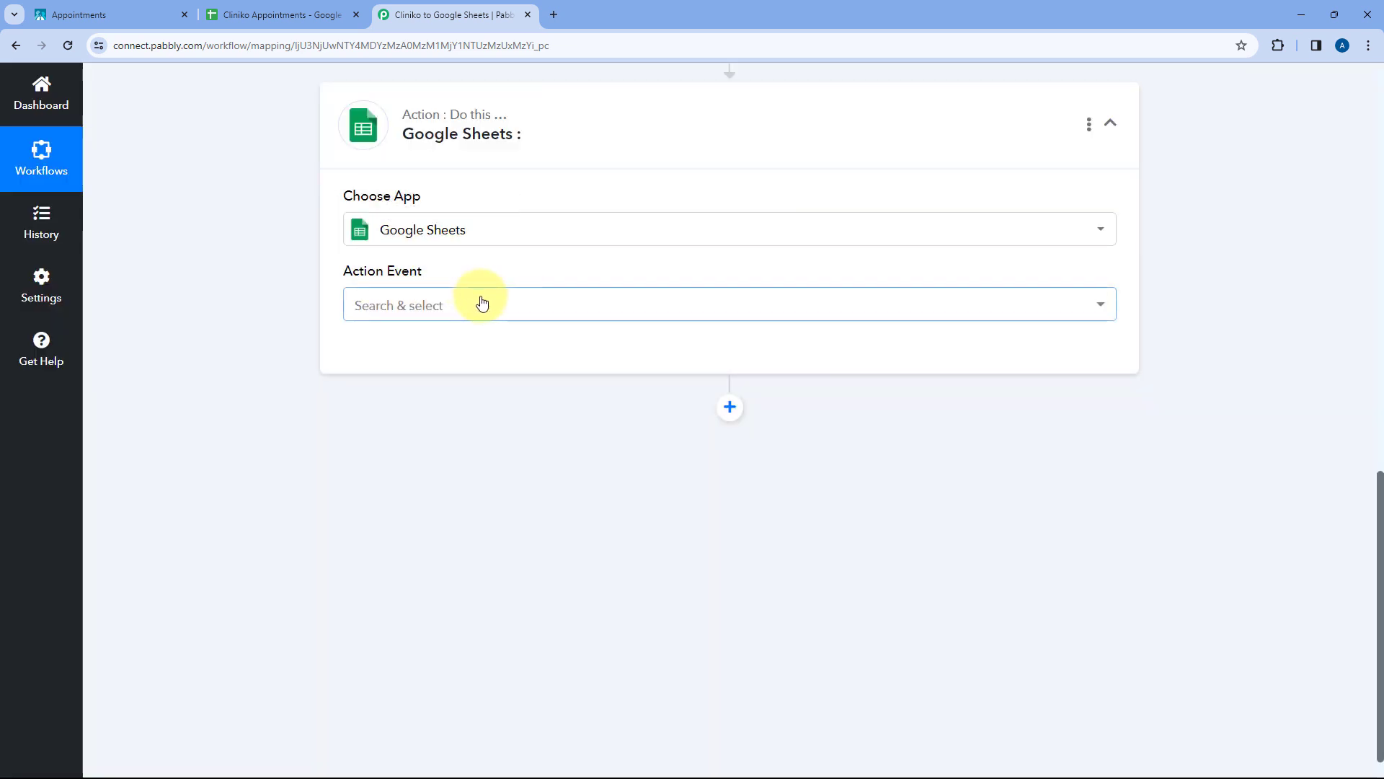
left_click(482, 303)
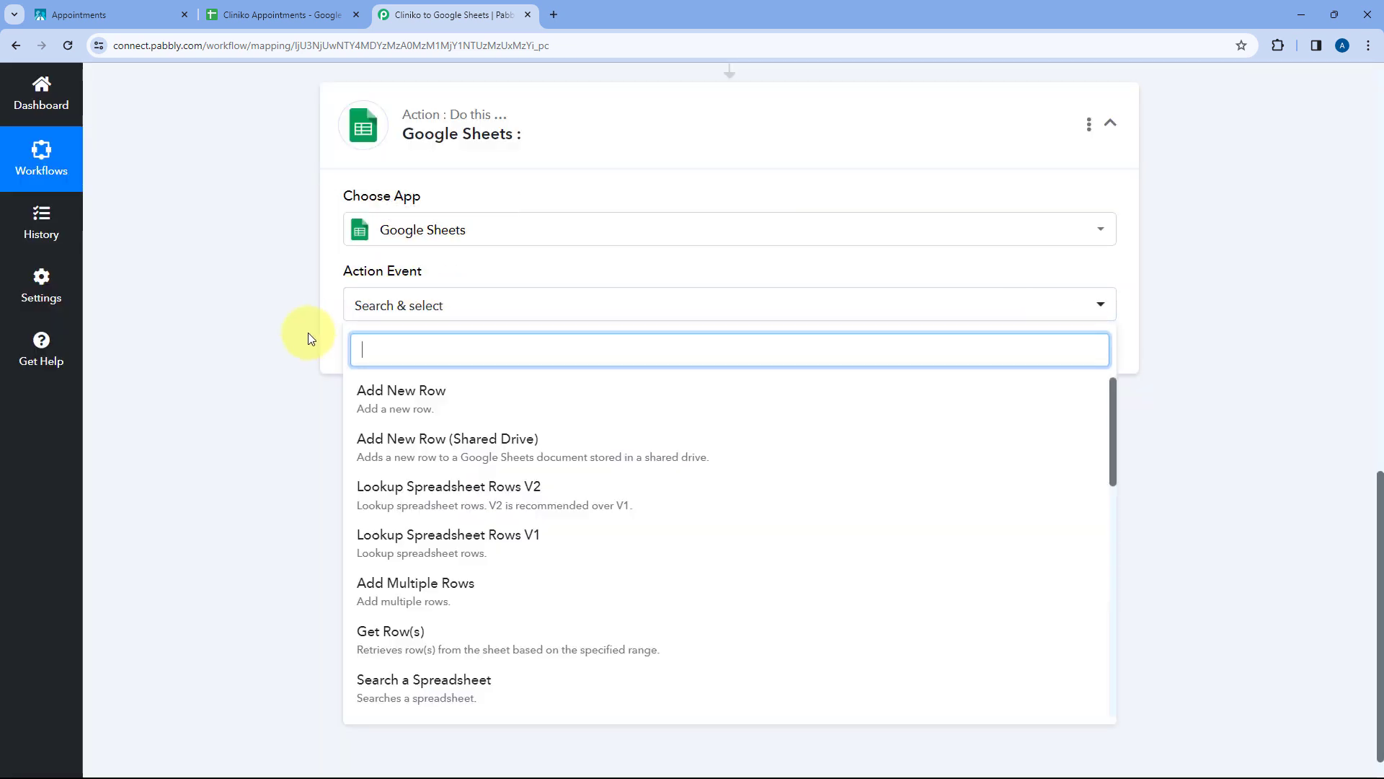
left_click(463, 406)
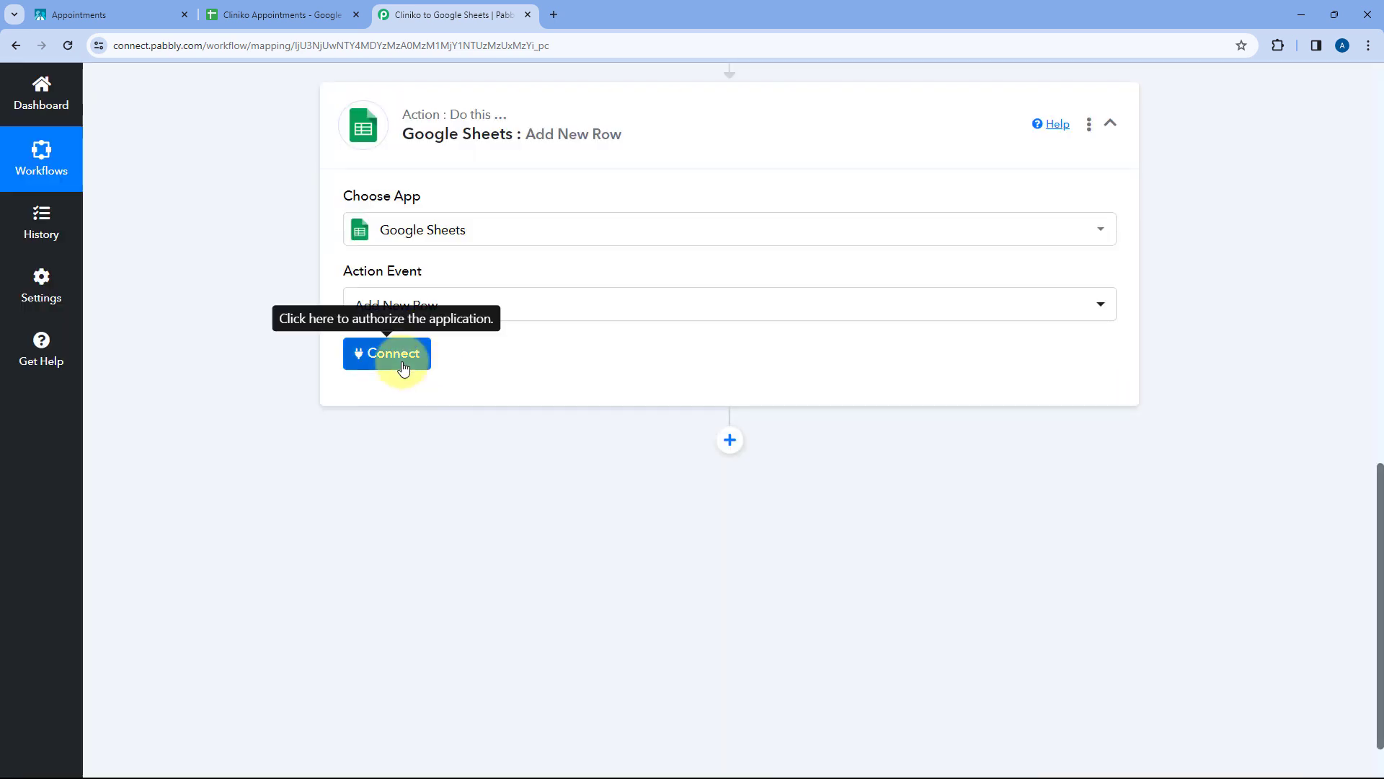
- Connect Google Sheets through a new connection, signing in with a Google account and granting Pabbly Connect access
left_click(402, 366)
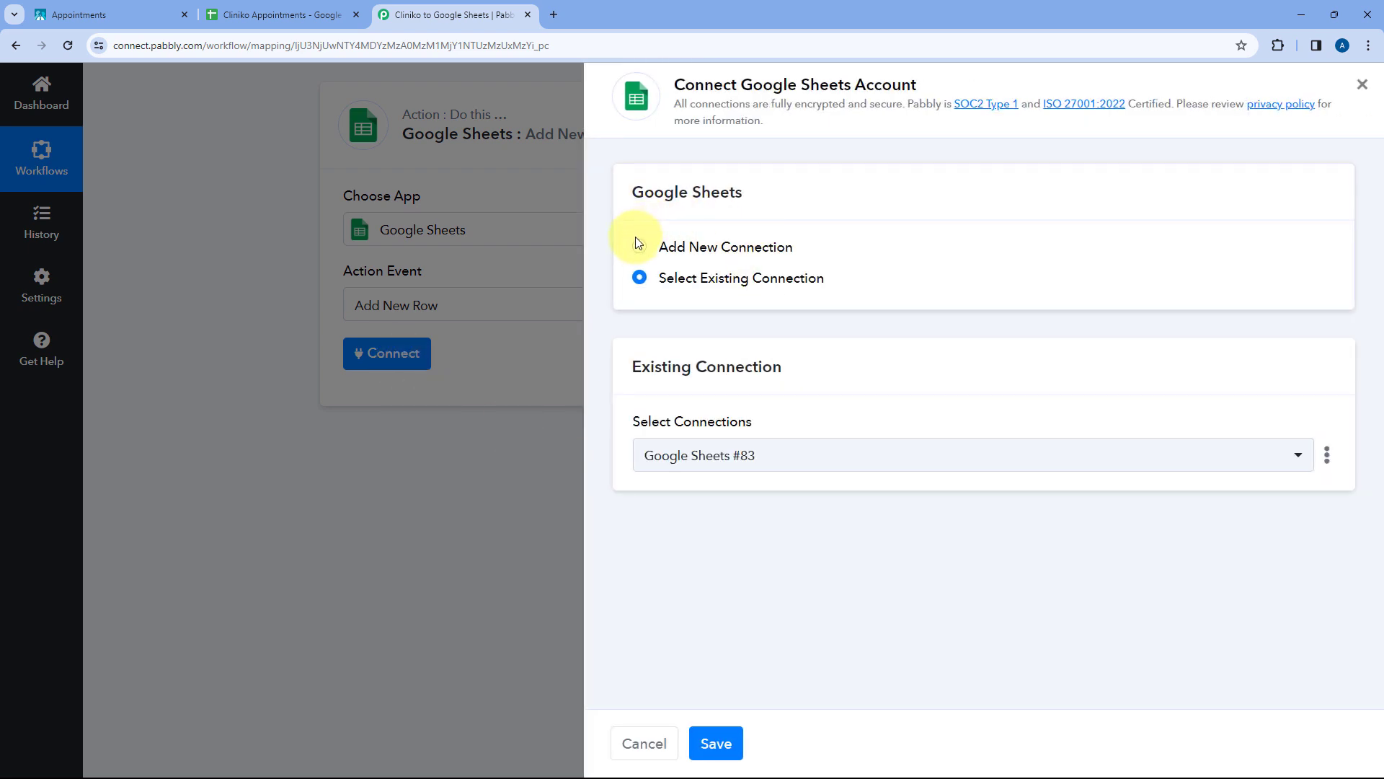
left_click(711, 248)
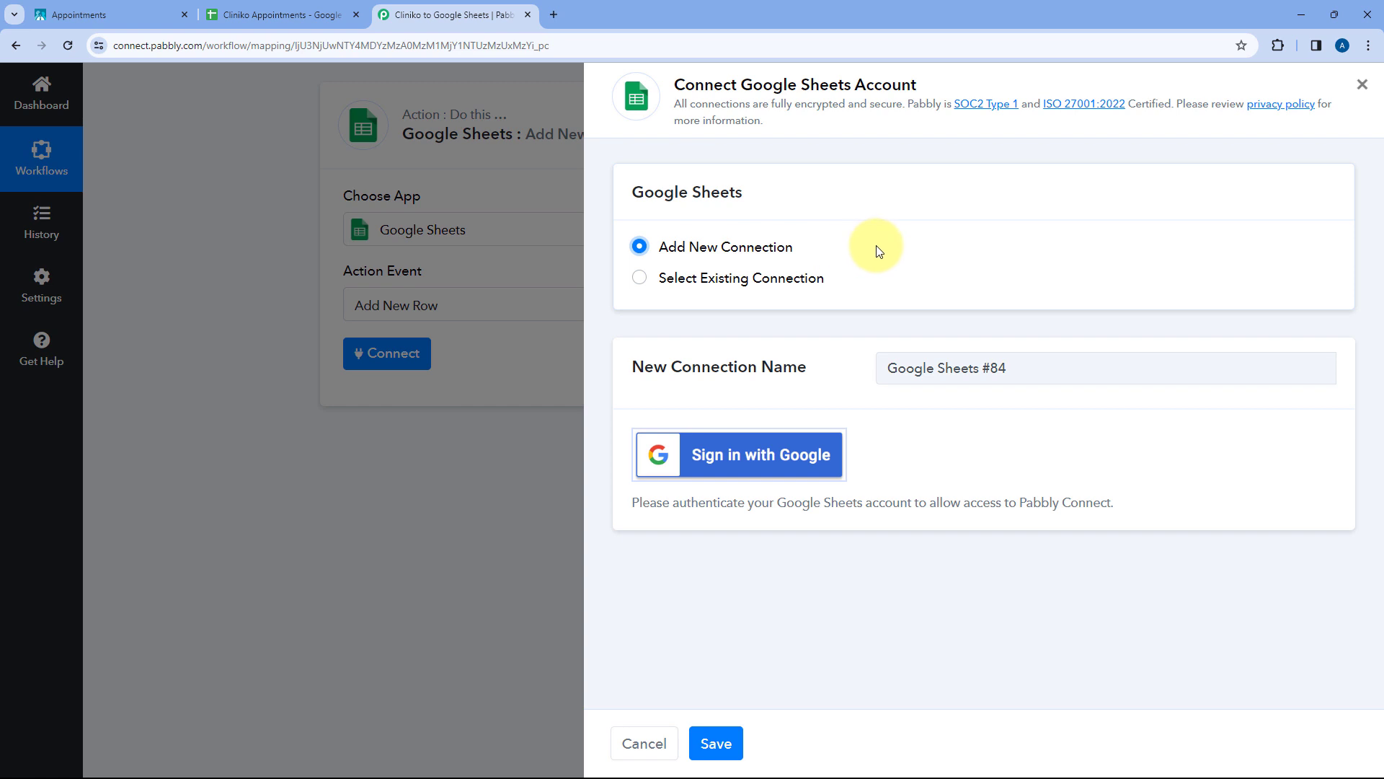
left_click(745, 453)
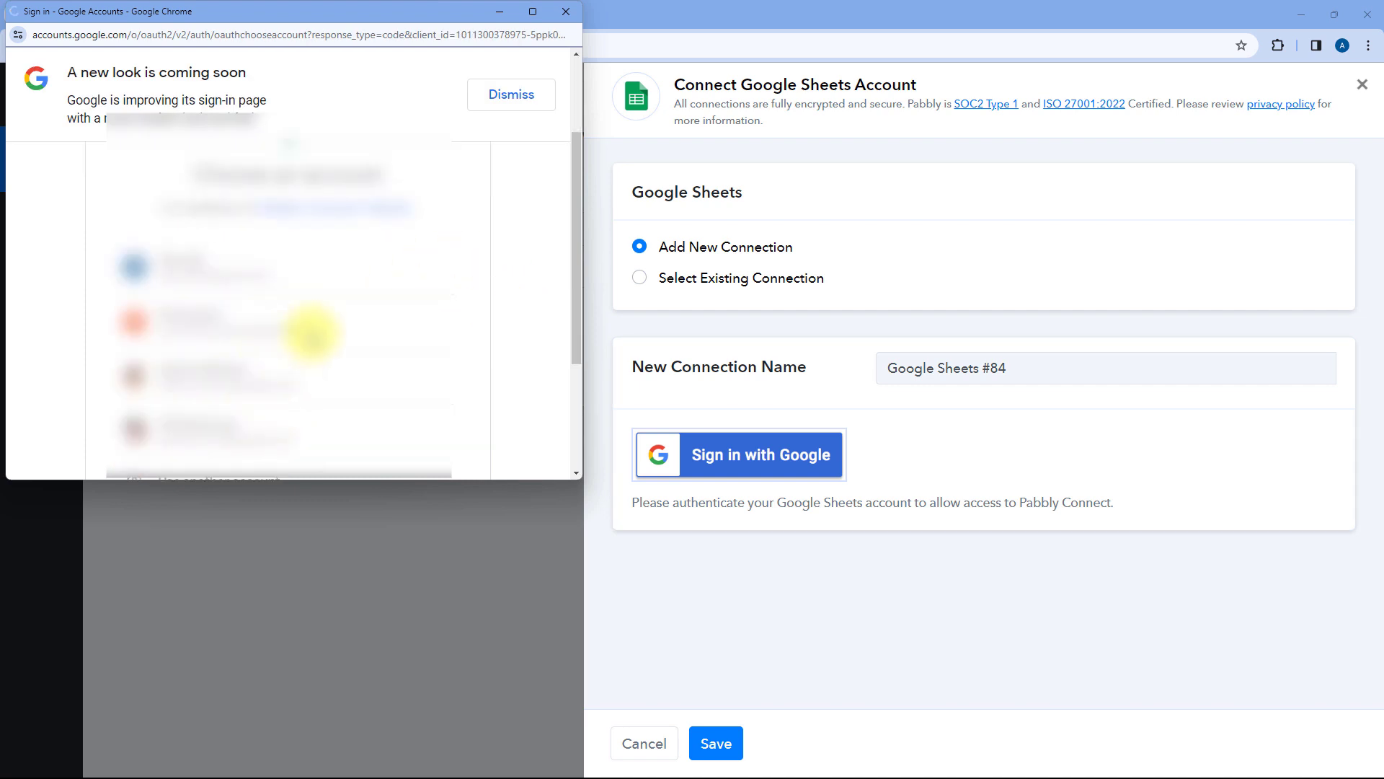
left_click(309, 334)
scroll(309, 346, "down", 5)
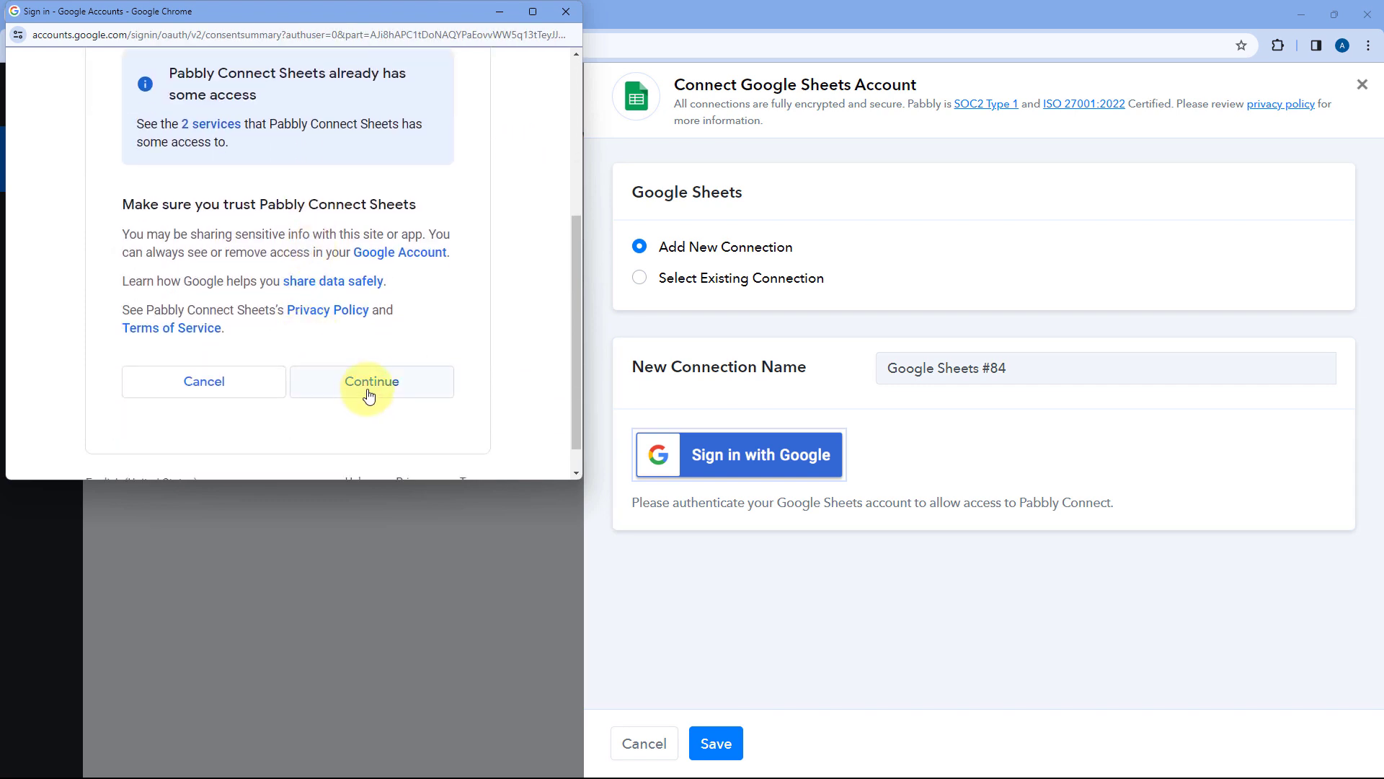
left_click(370, 395)
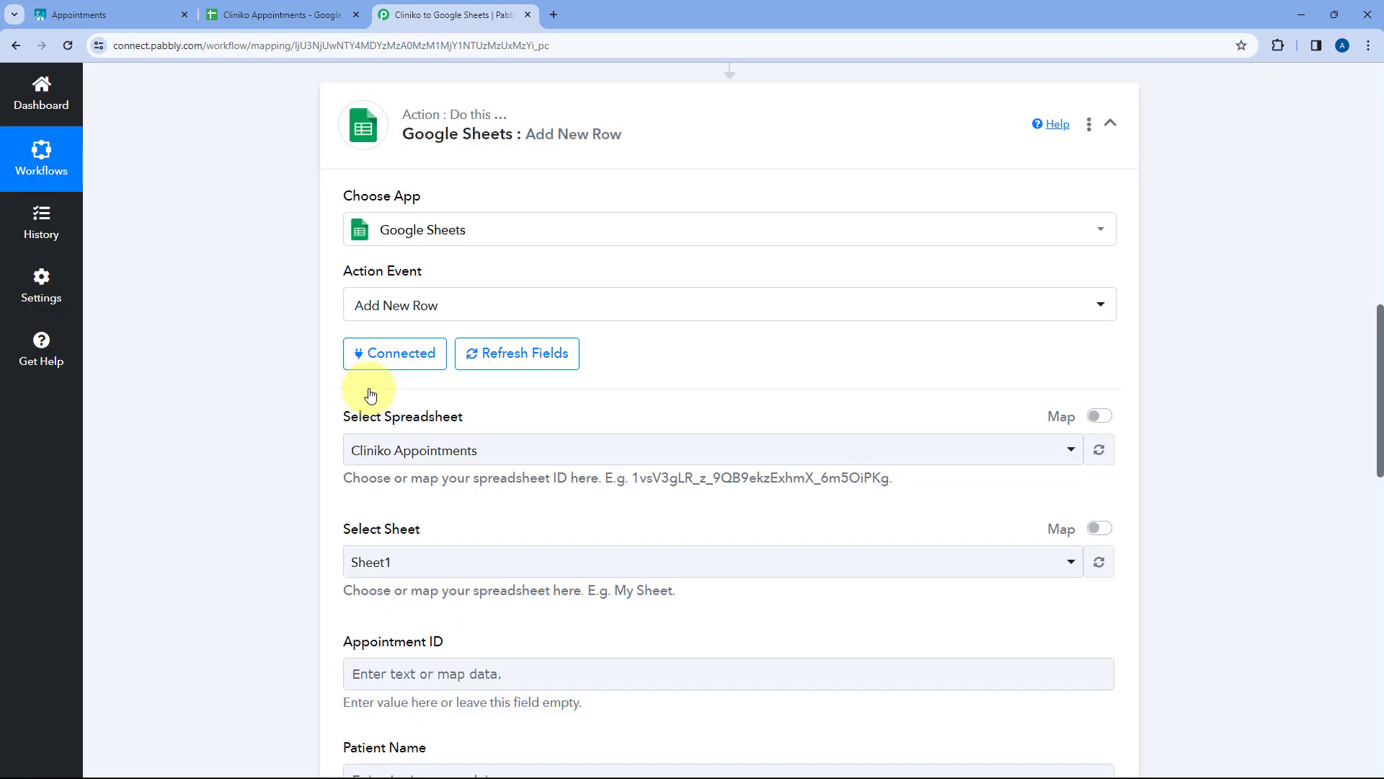
- Look through the available spreadsheets and choose Cliniko Appointments as the spreadsheet for the new row
scroll(371, 393, "down", 1)
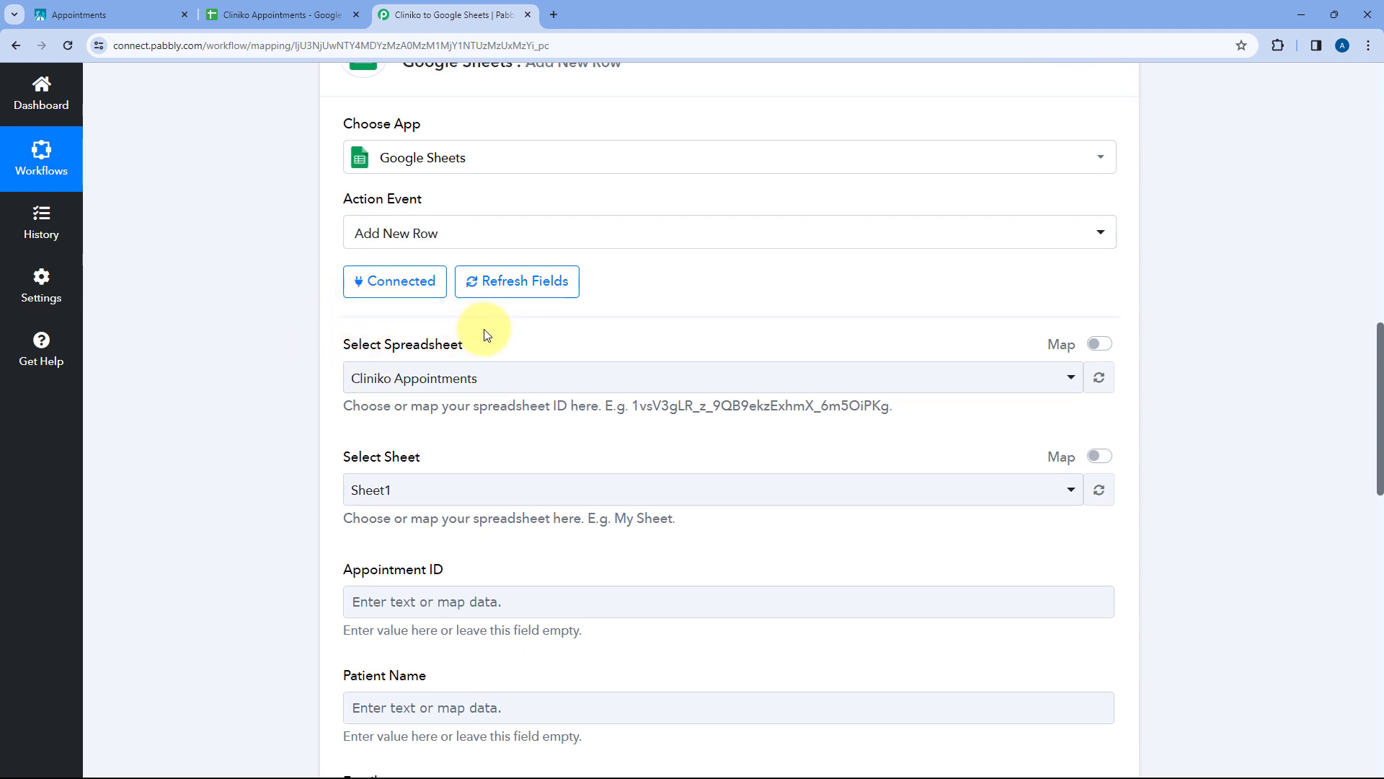
scroll(635, 303, "down", 1)
left_click(633, 306)
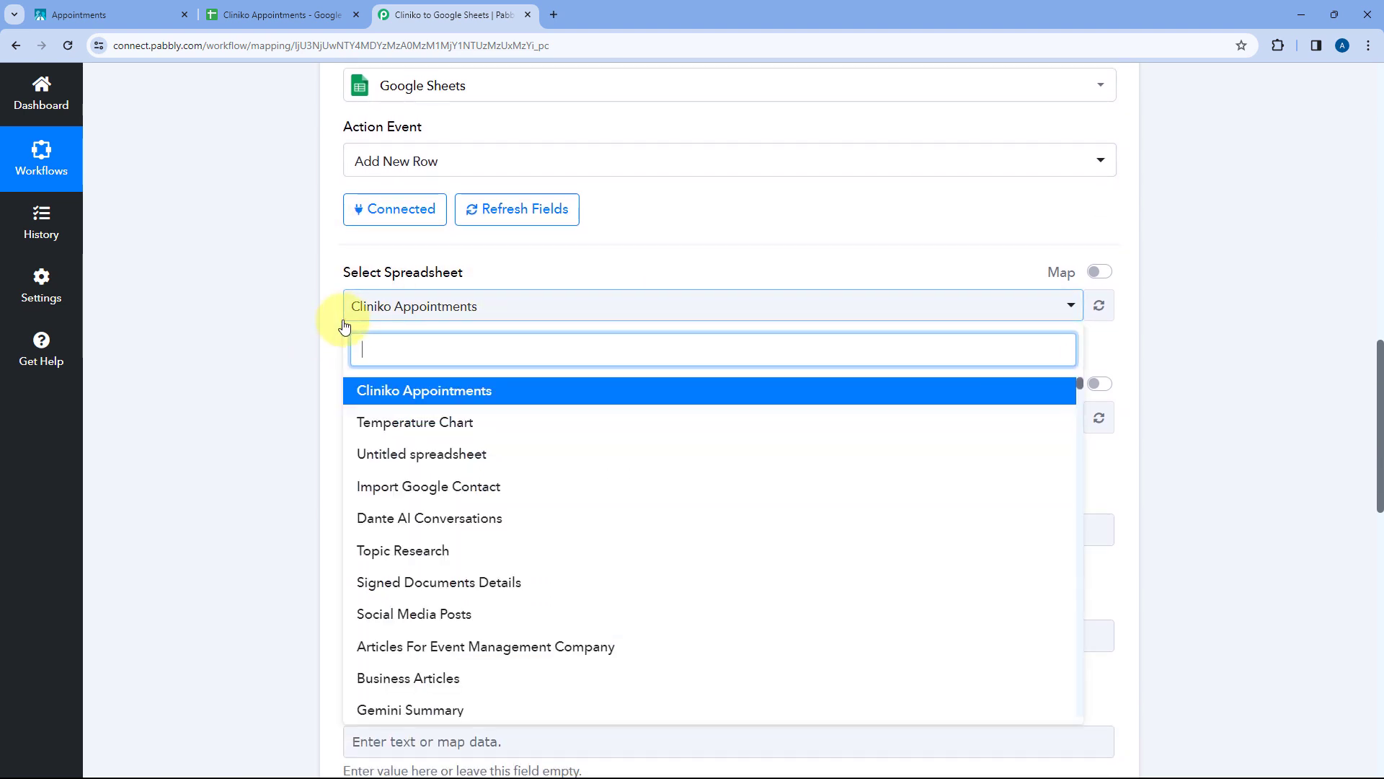
scroll(304, 325, "down", 1)
scroll(304, 324, "down", 1)
scroll(461, 368, "down", 5)
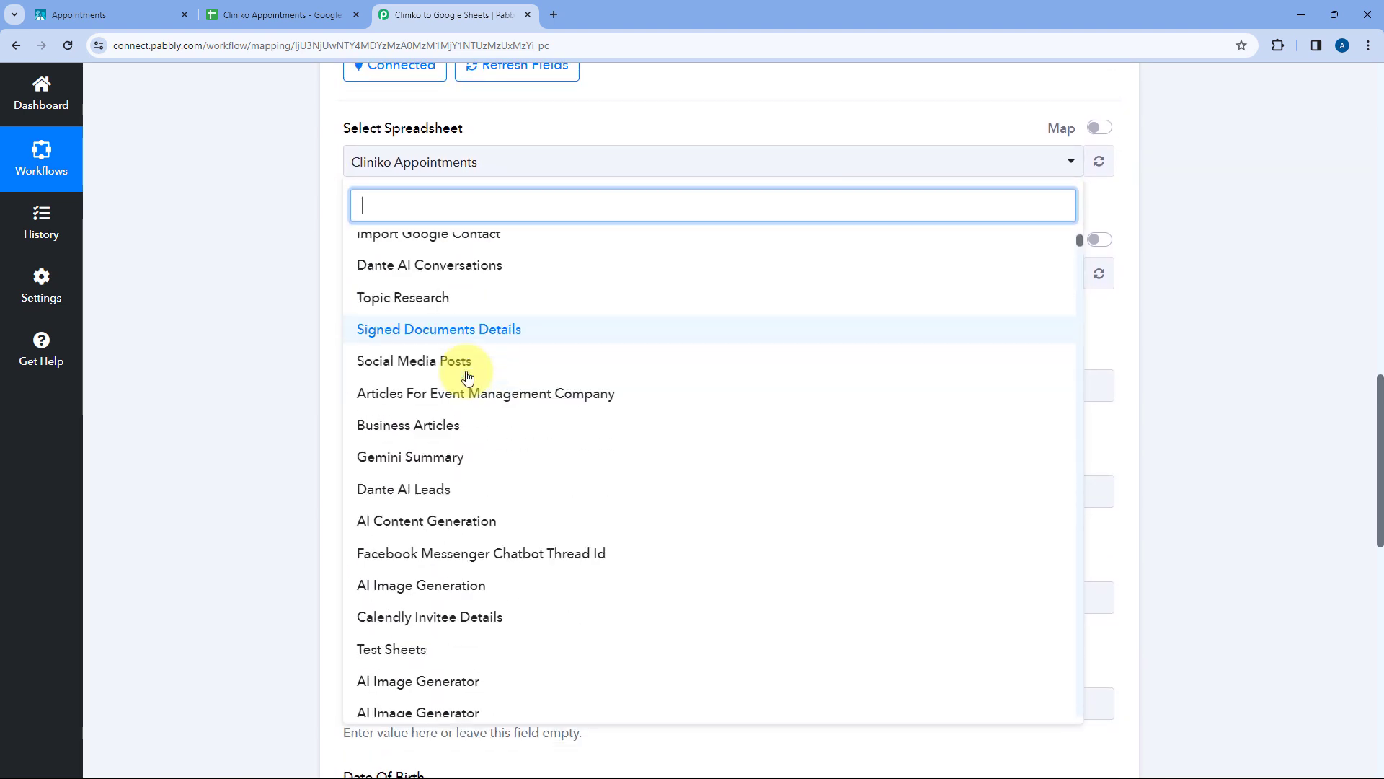
scroll(468, 376, "down", 9)
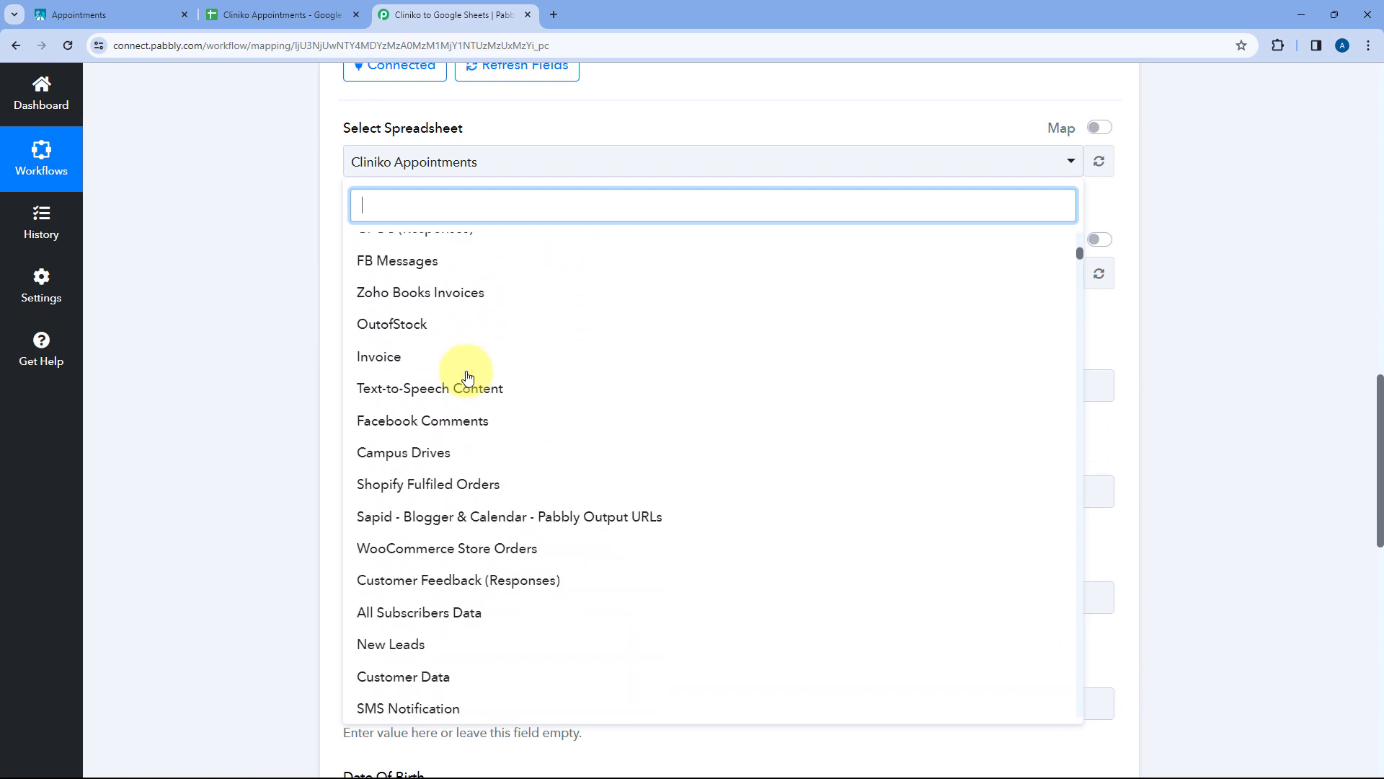
scroll(468, 377, "up", 2)
scroll(468, 376, "up", 12)
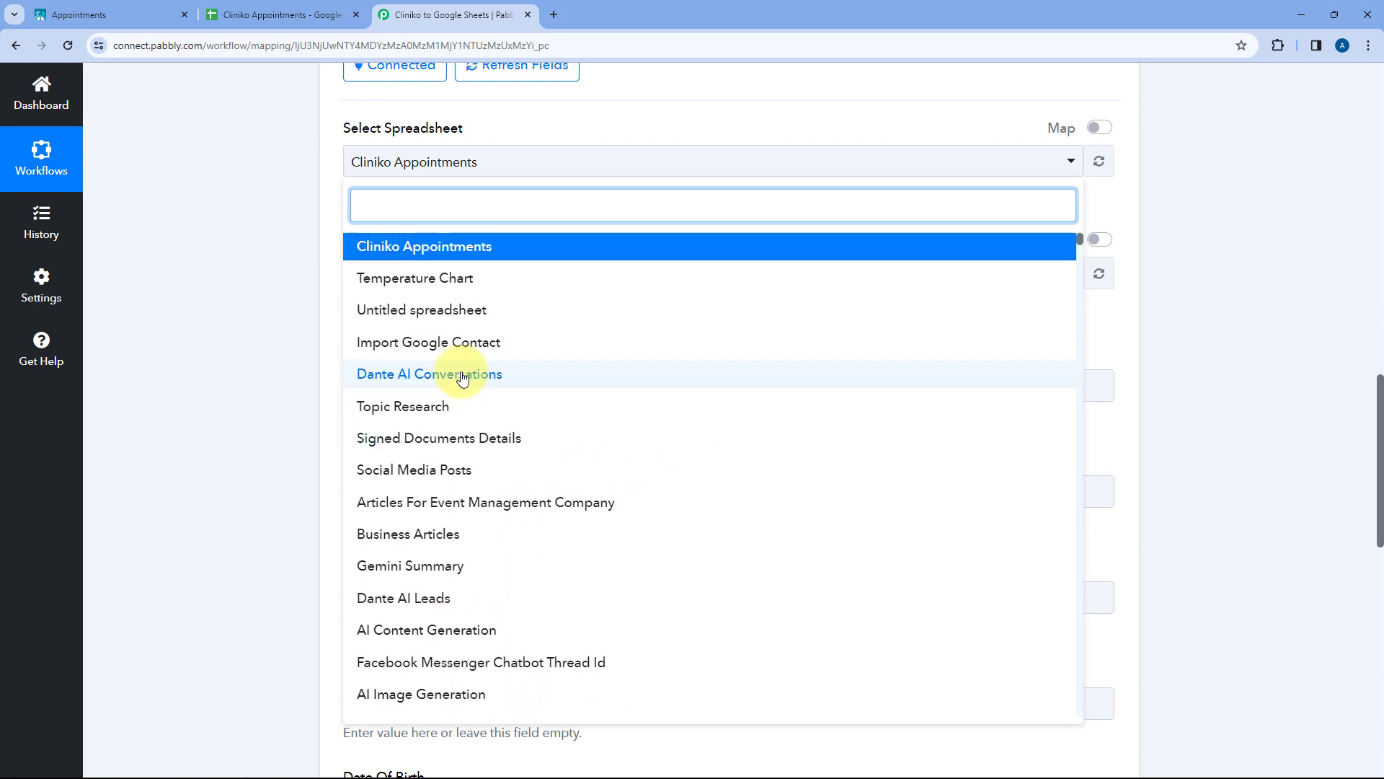
scroll(320, 231, "up", 1)
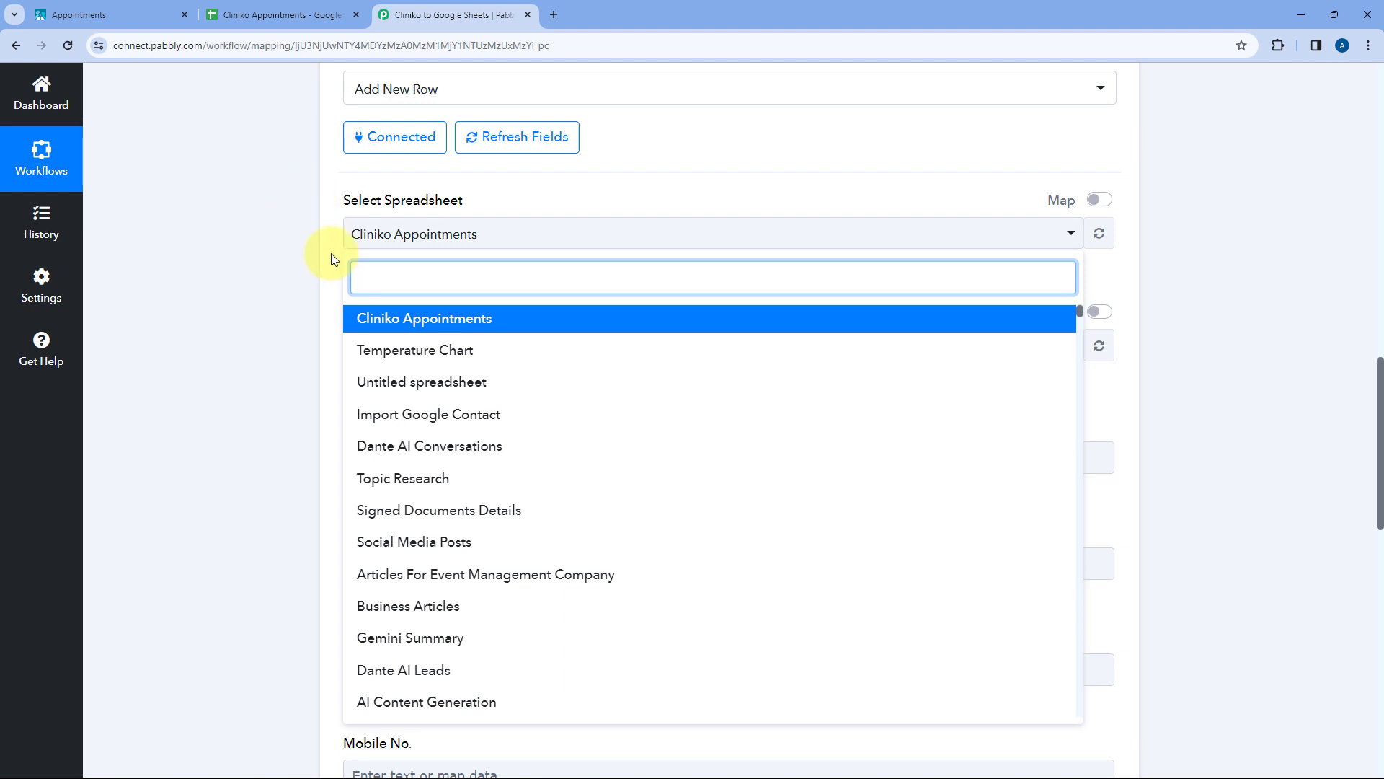
left_click(267, 10)
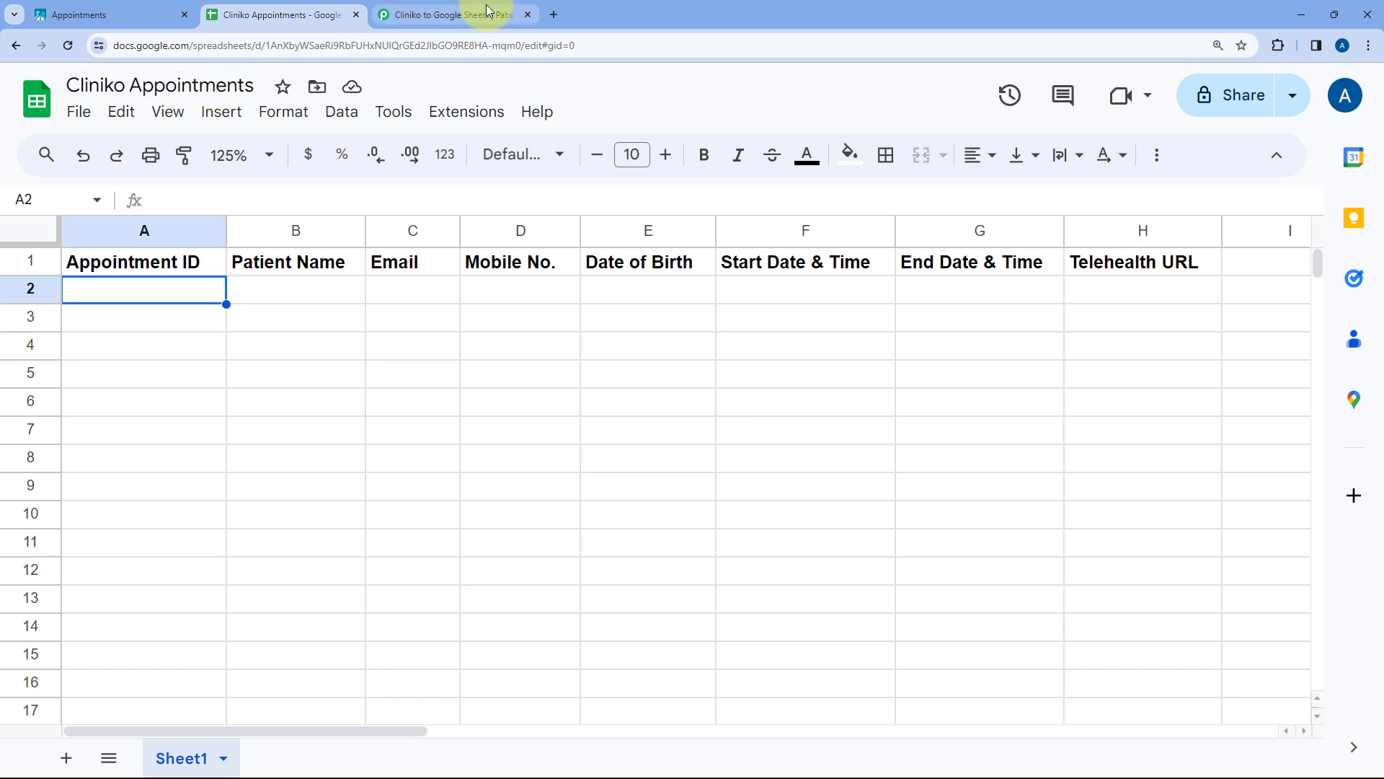
left_click(461, 15)
left_click(460, 320)
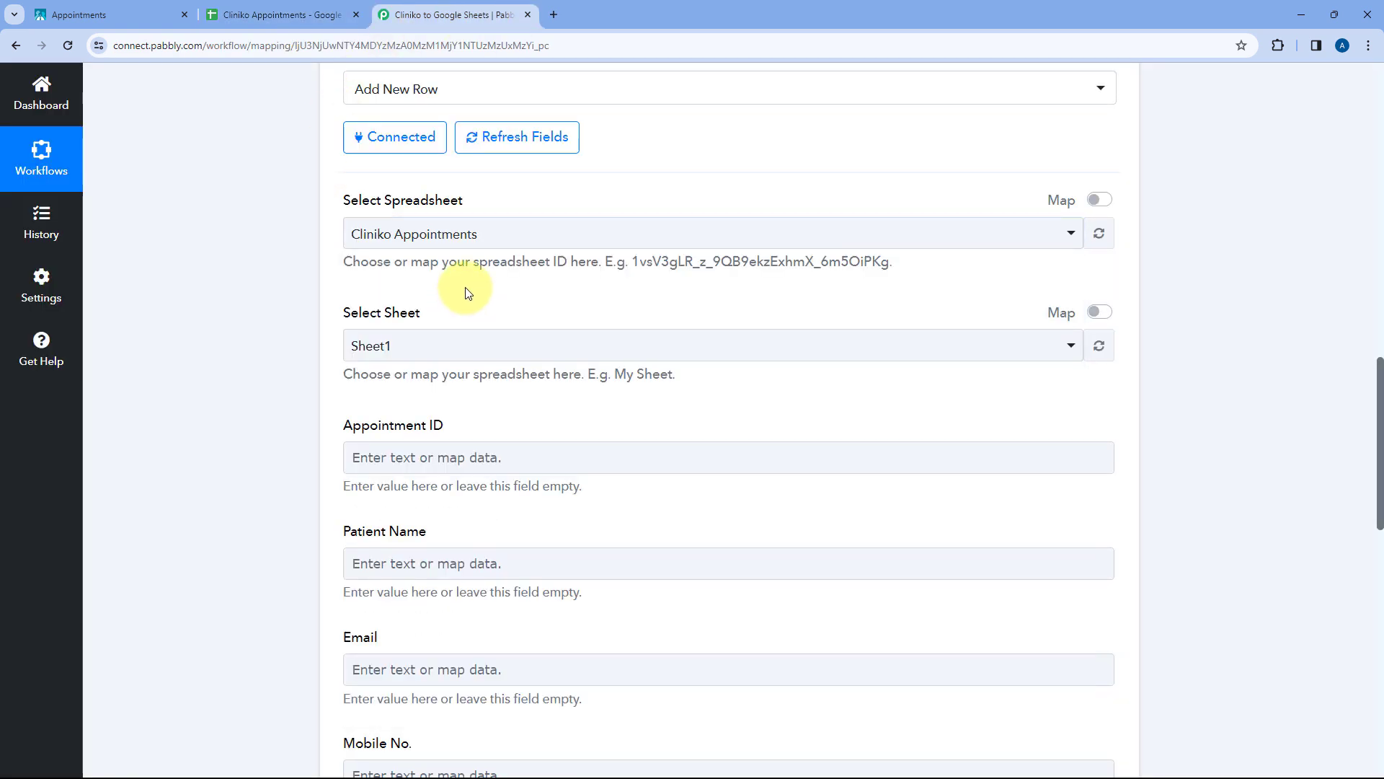
- Check the sheet name in the Cliniko Appointments spreadsheet and choose Sheet1 as the target sheet
scroll(337, 209, "down", 2)
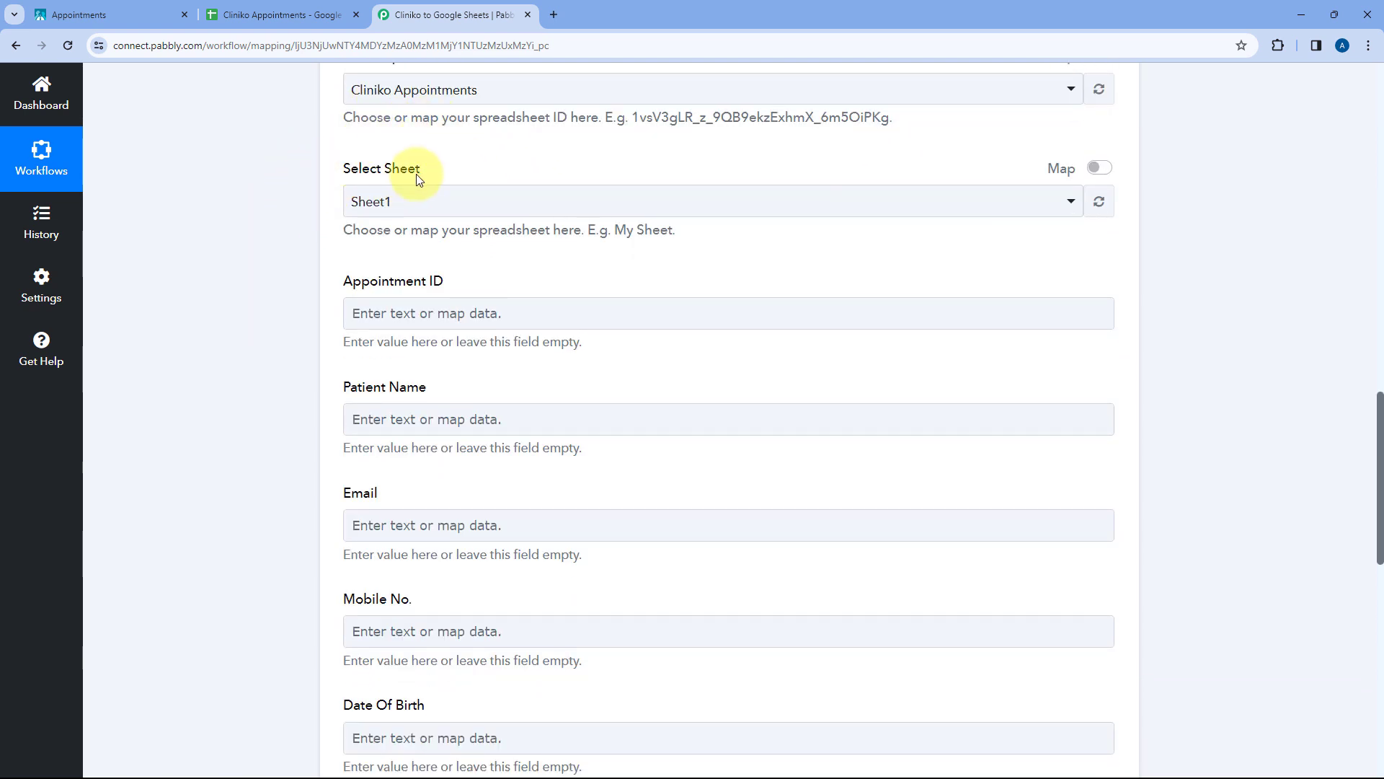
left_click(277, 15)
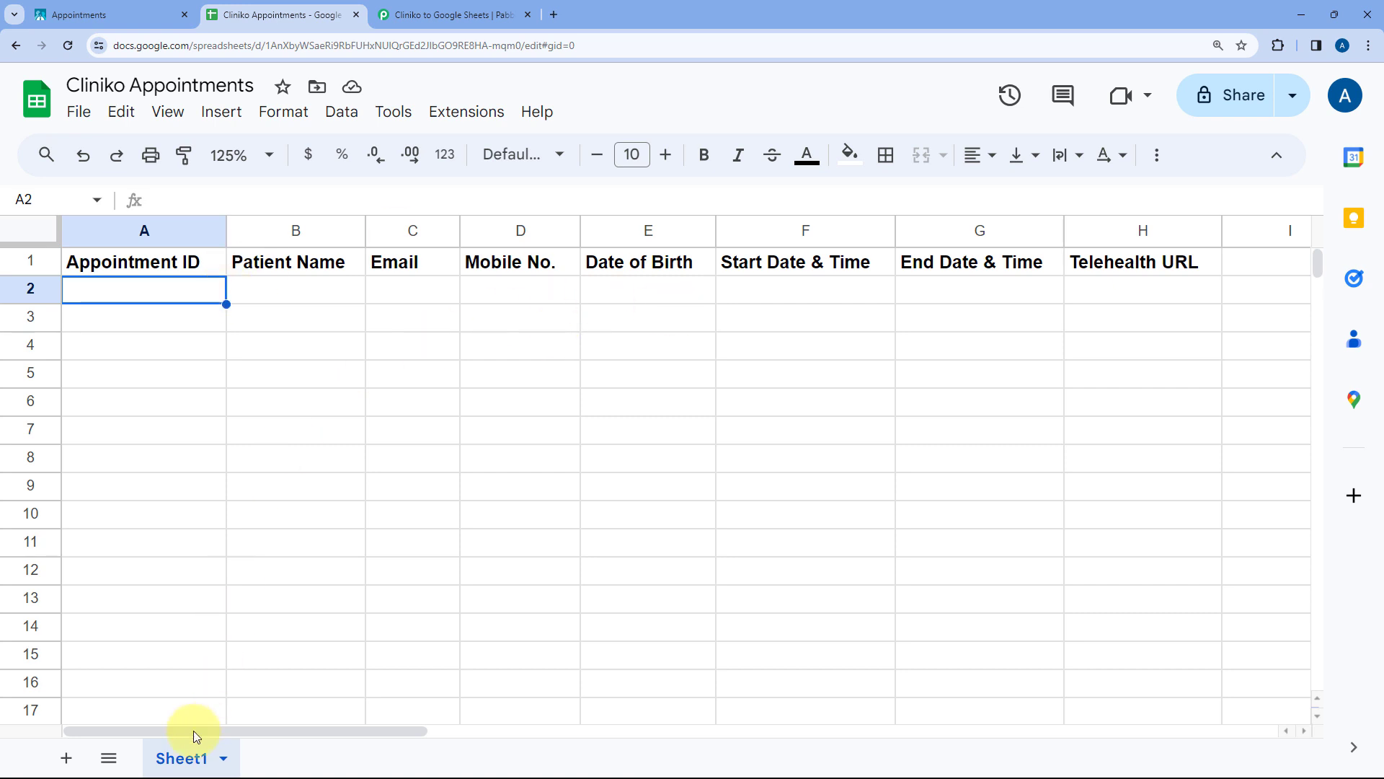
left_click(461, 15)
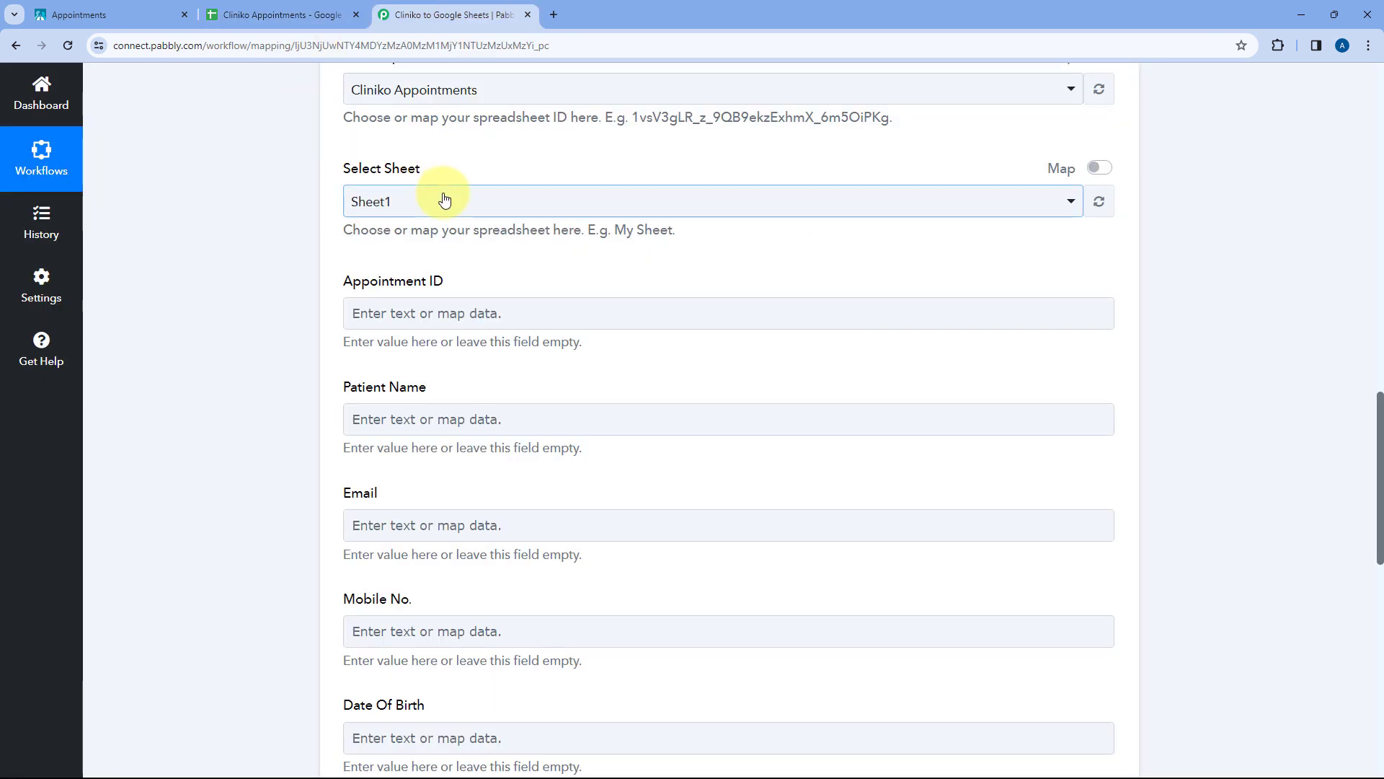
left_click(361, 200)
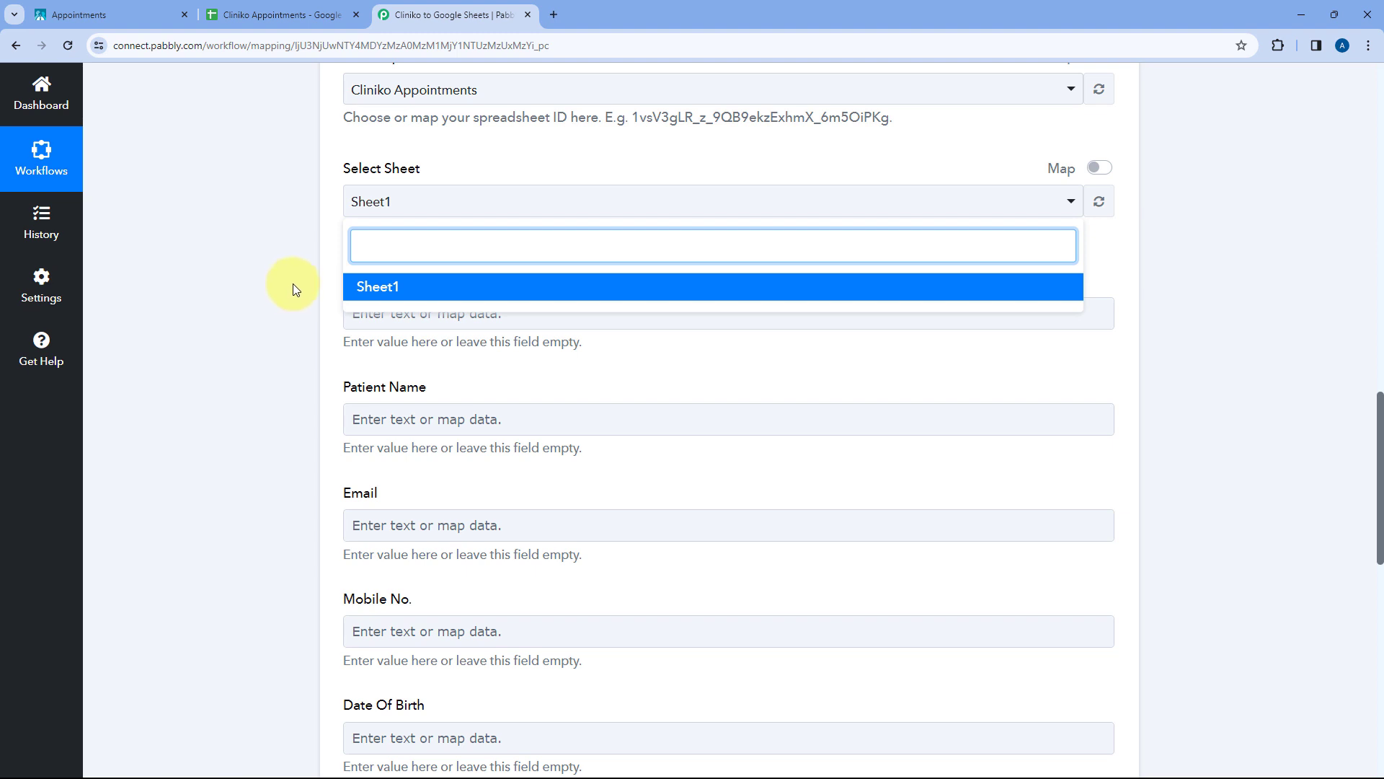
left_click(396, 286)
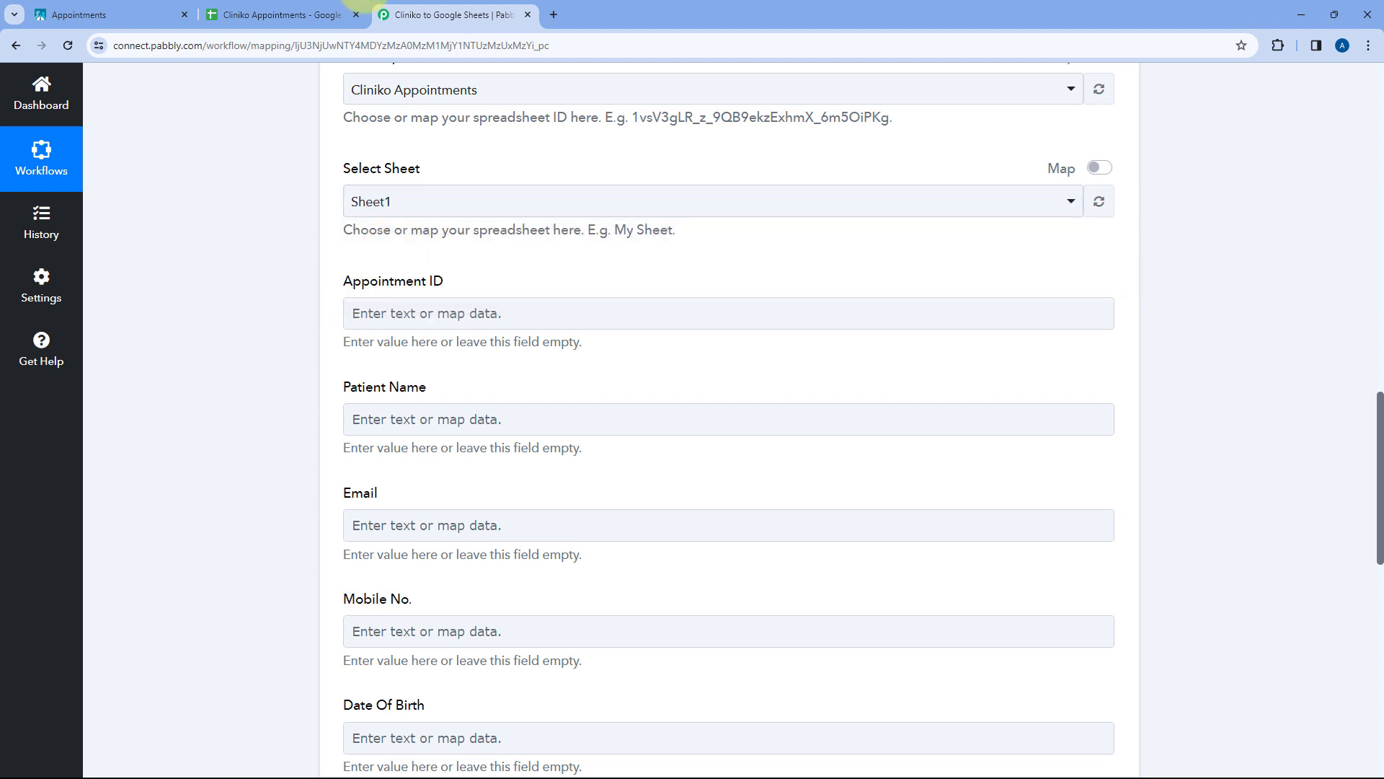
- Compare the Cliniko Appointments spreadsheet's sheet name and column headers with the Google Sheets action's sheet options and fields
left_click(245, 15)
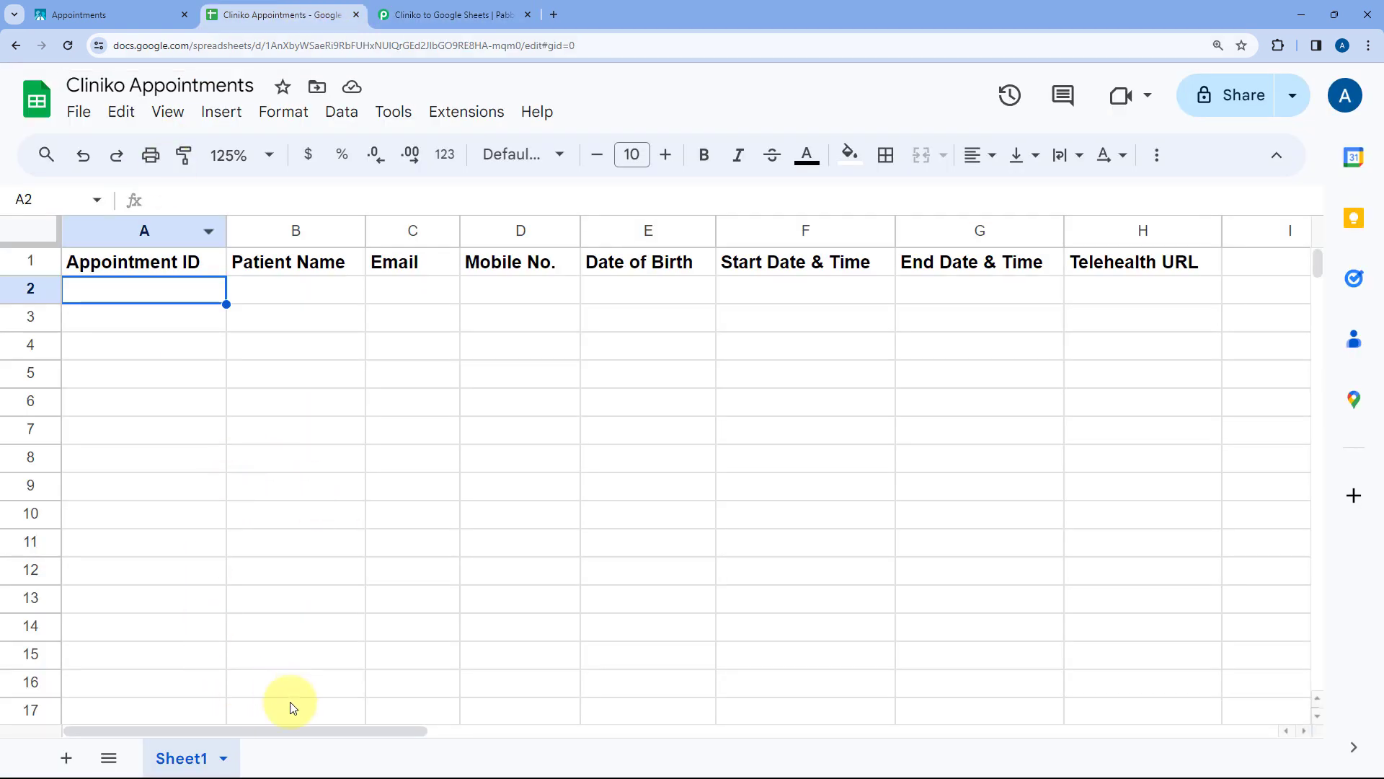
left_click(458, 14)
left_click(435, 202)
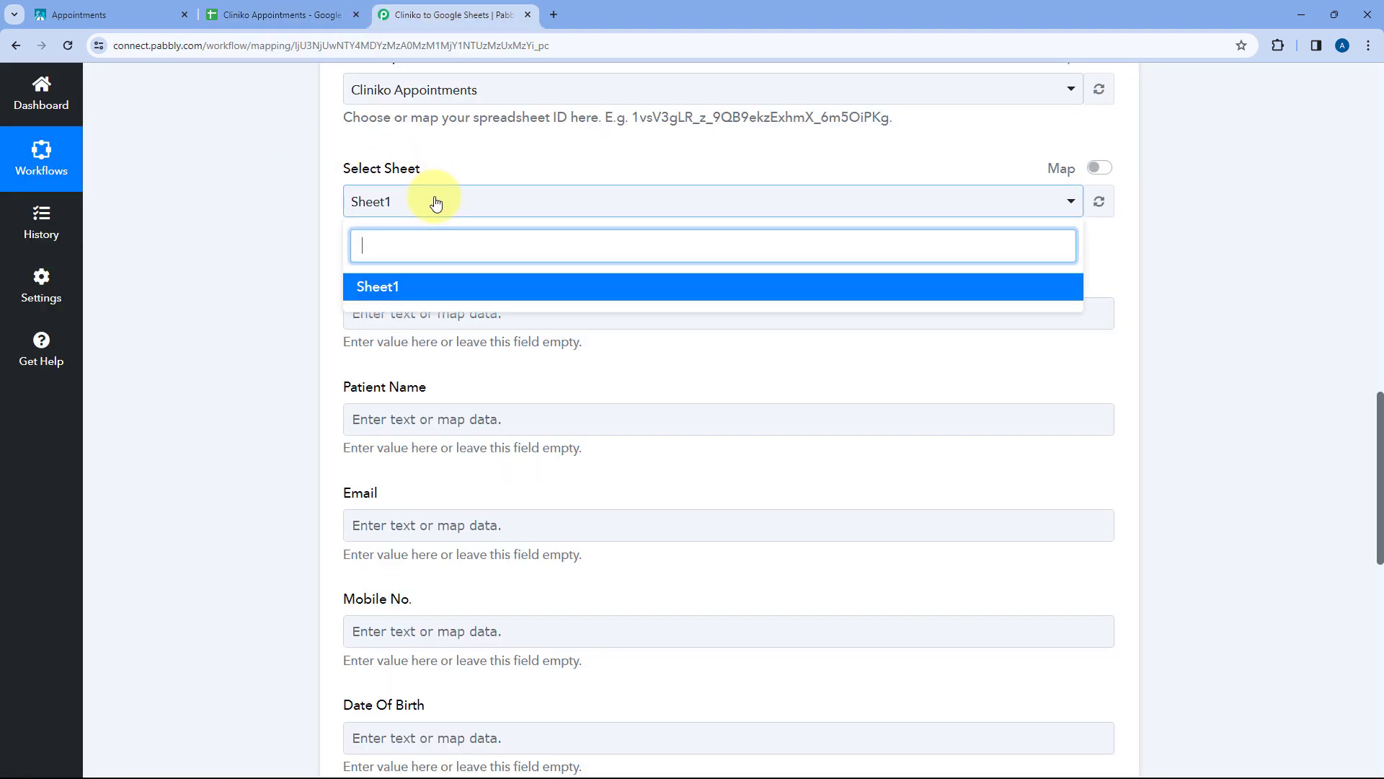
left_click(329, 202)
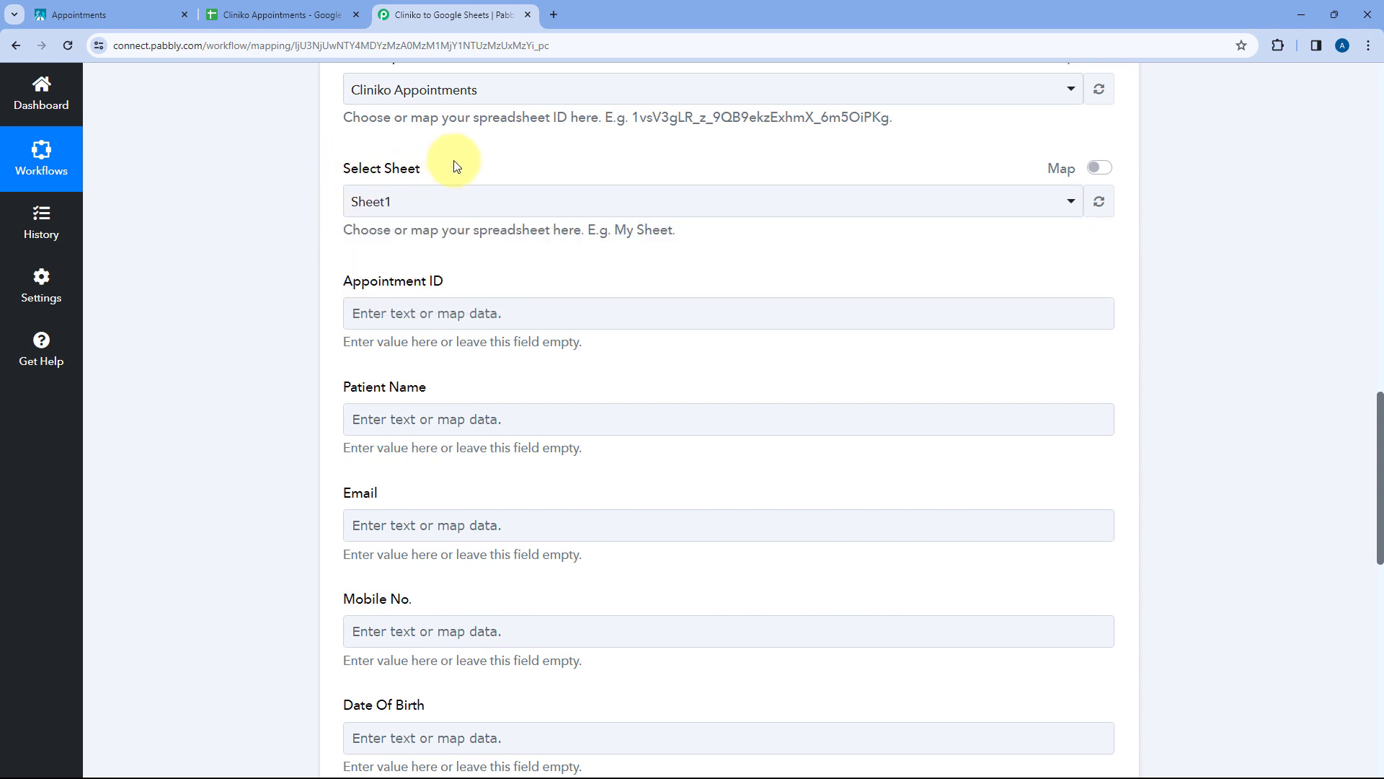
scroll(456, 155, "down", 2)
left_click(332, 15)
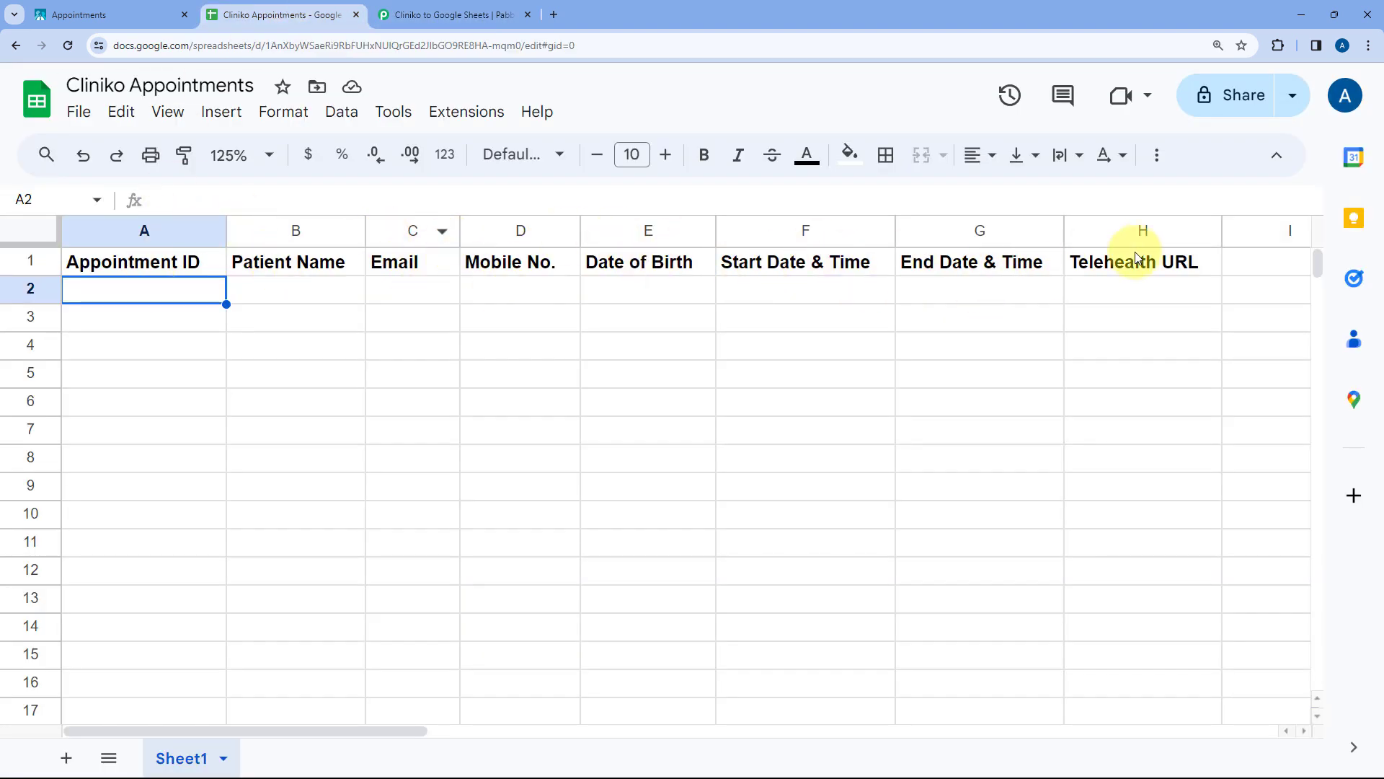
- Review the Google Sheets action's fields for each column and the earlier workflow steps that can supply their data
left_click(430, 7)
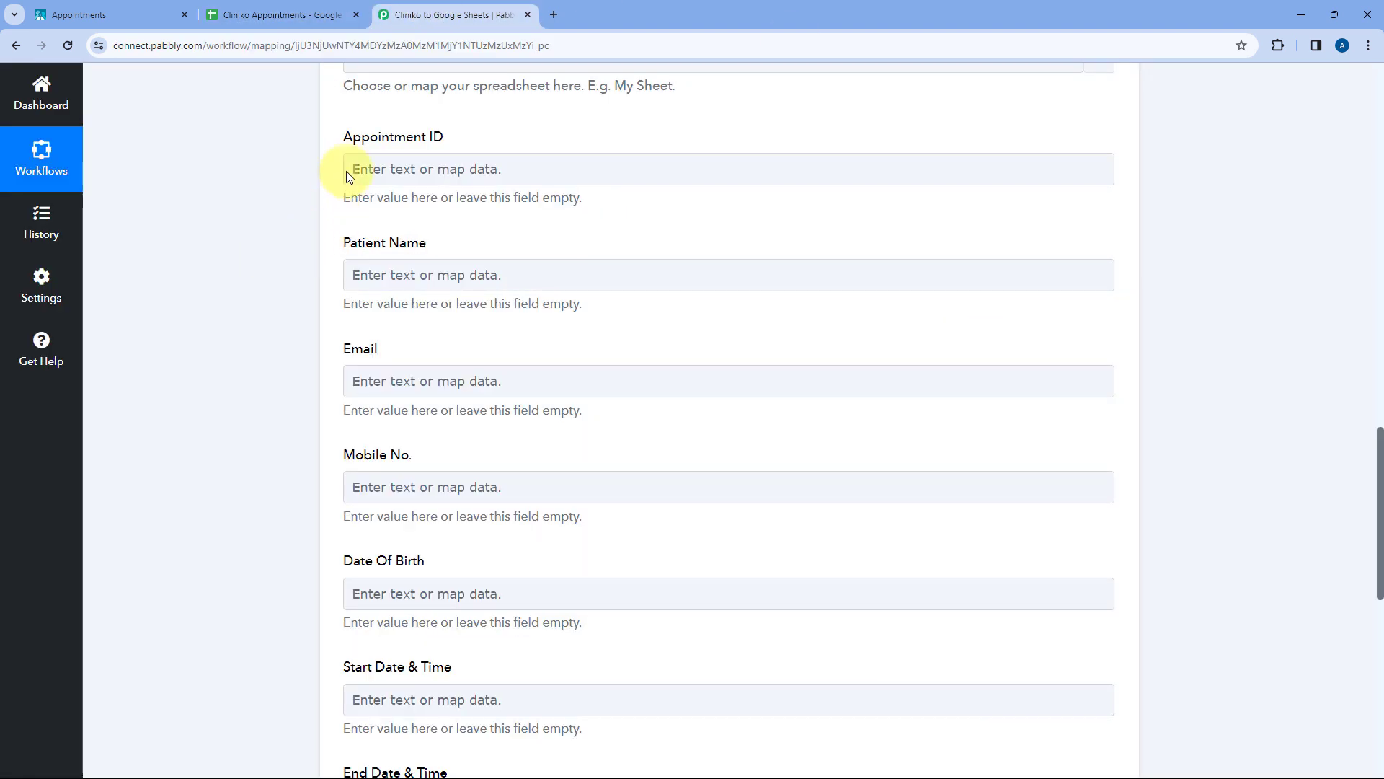
scroll(348, 177, "down", 5)
left_click(350, 442)
scroll(346, 429, "up", 2)
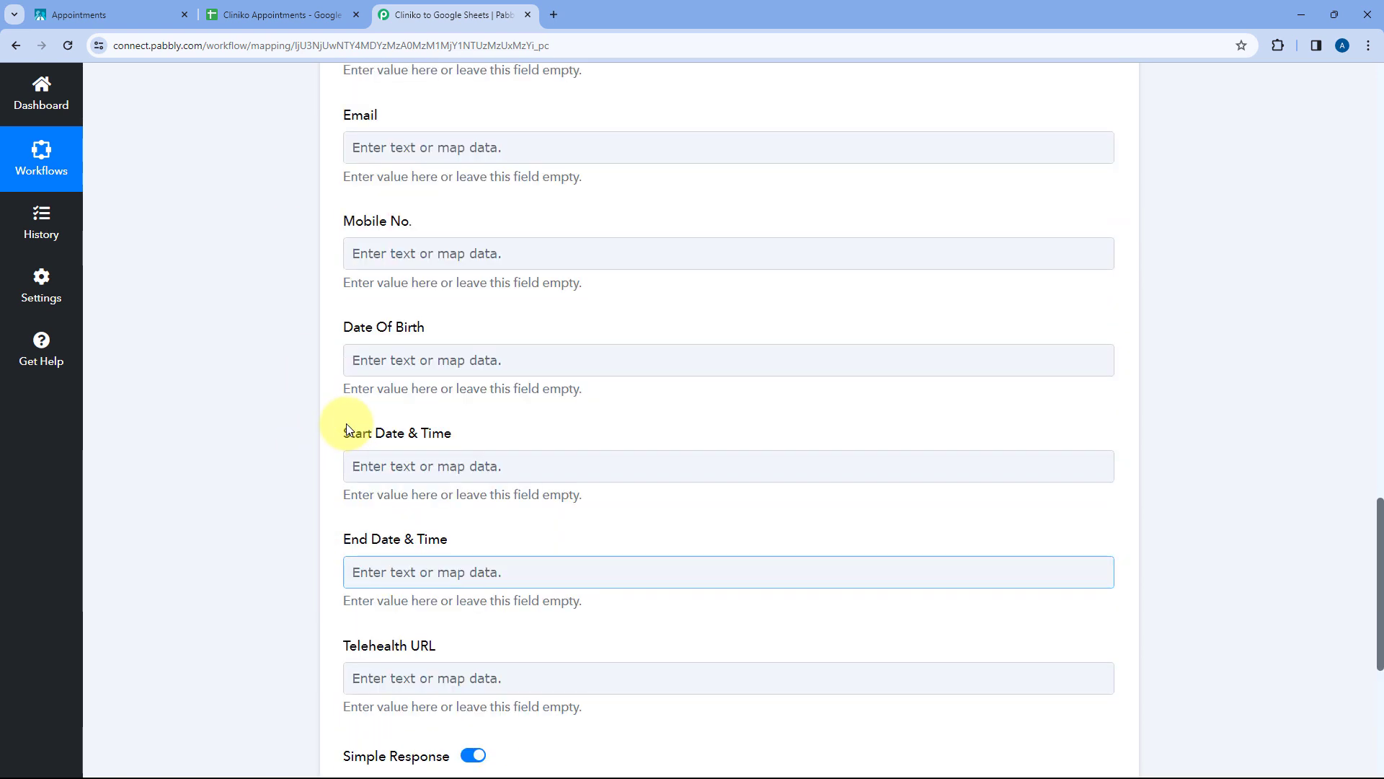
scroll(346, 429, "up", 4)
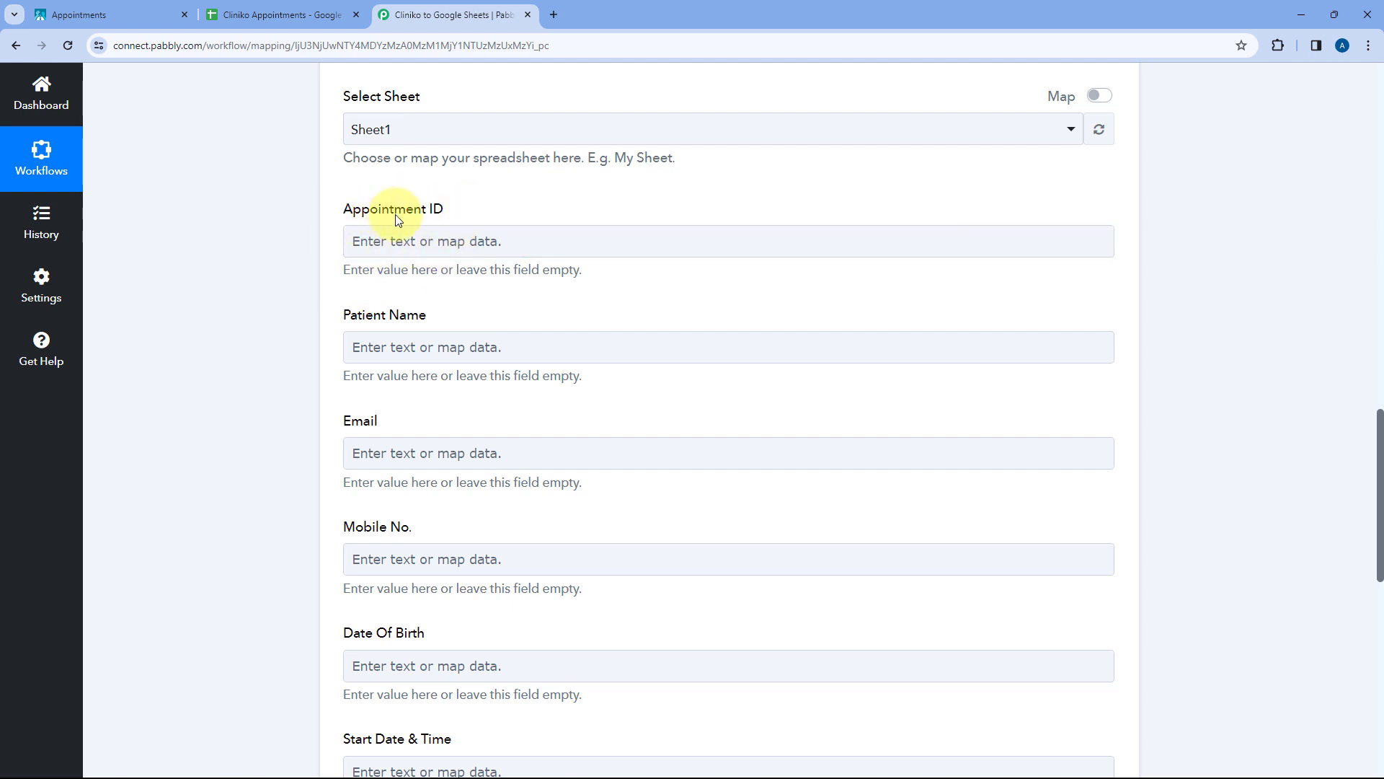
scroll(508, 228, "up", 10)
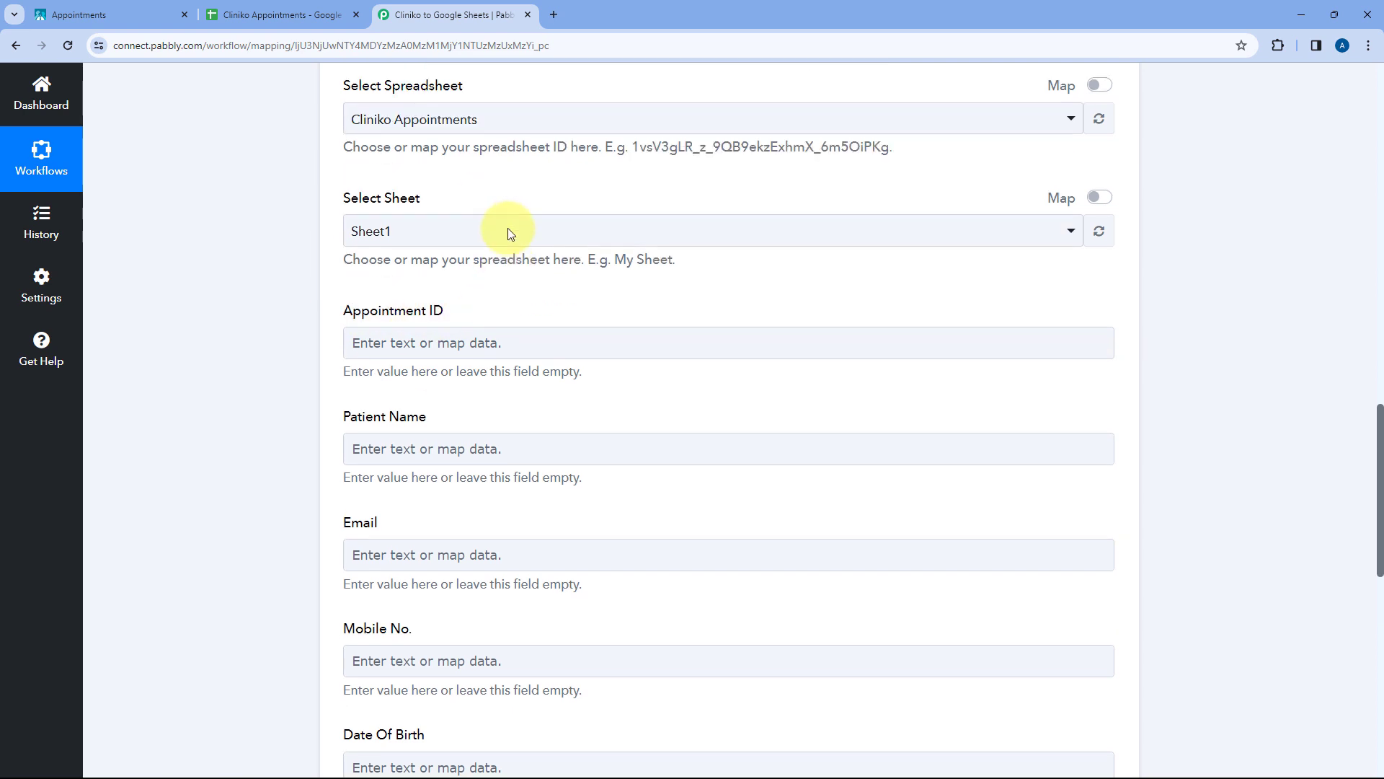
scroll(494, 279, "up", 7)
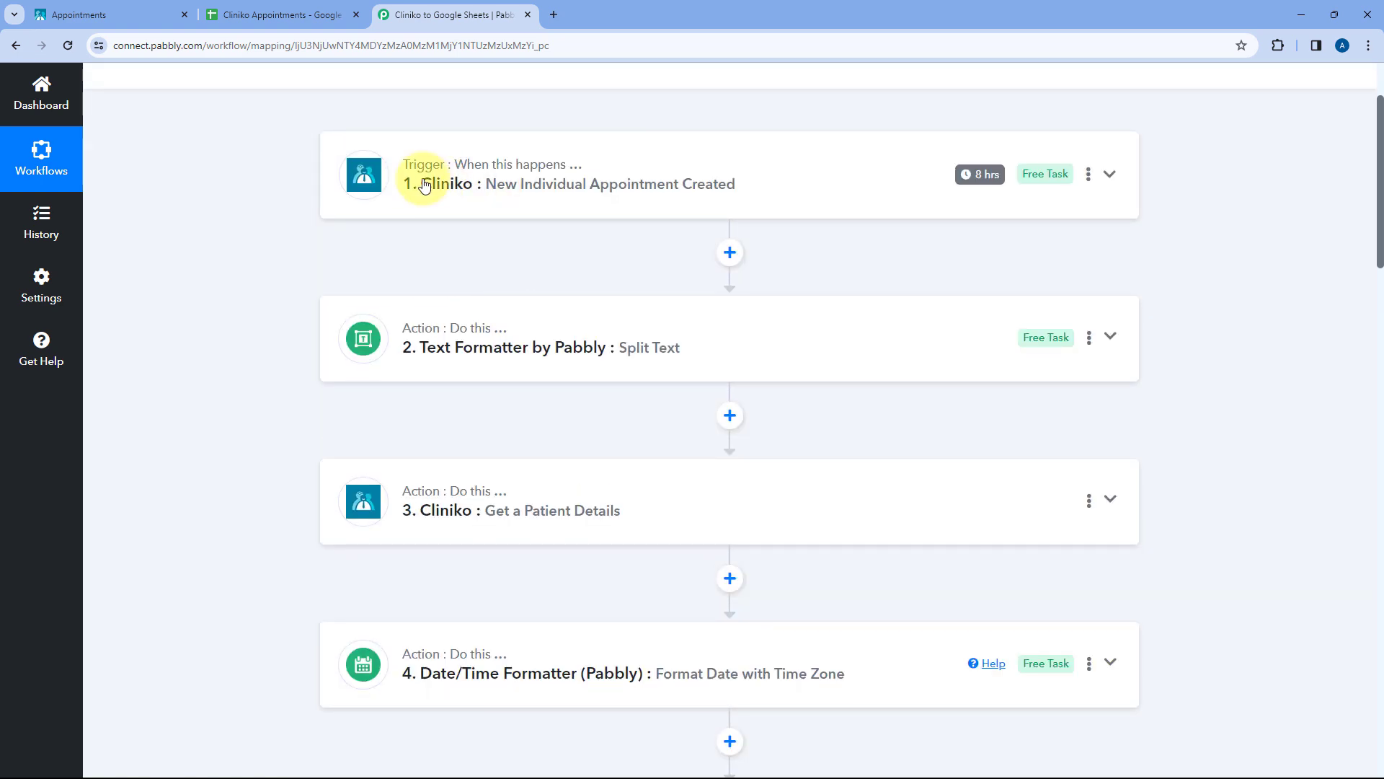
scroll(288, 241, "down", 17)
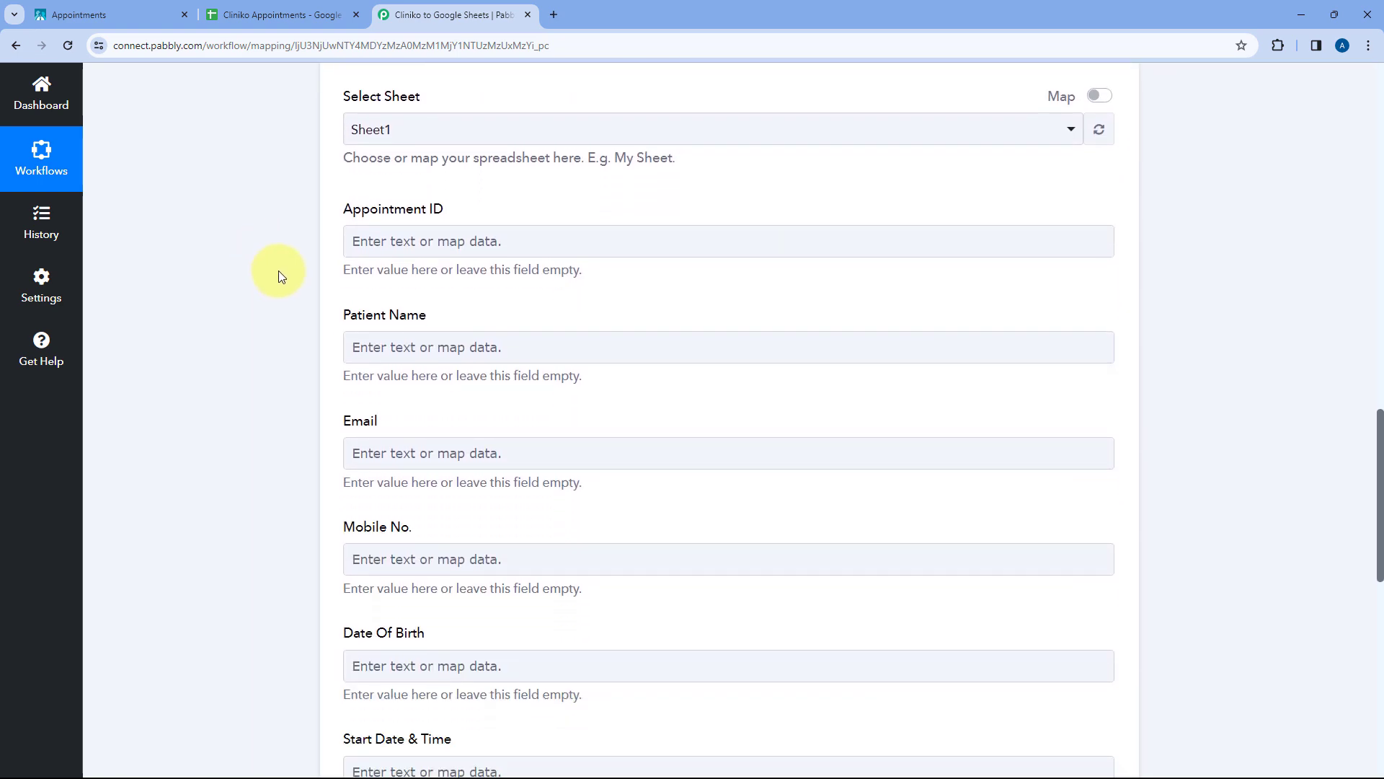
- Map the Appointment ID field to Id from the Cliniko New Individual Appointment Created step
left_click(410, 249)
left_click(410, 248)
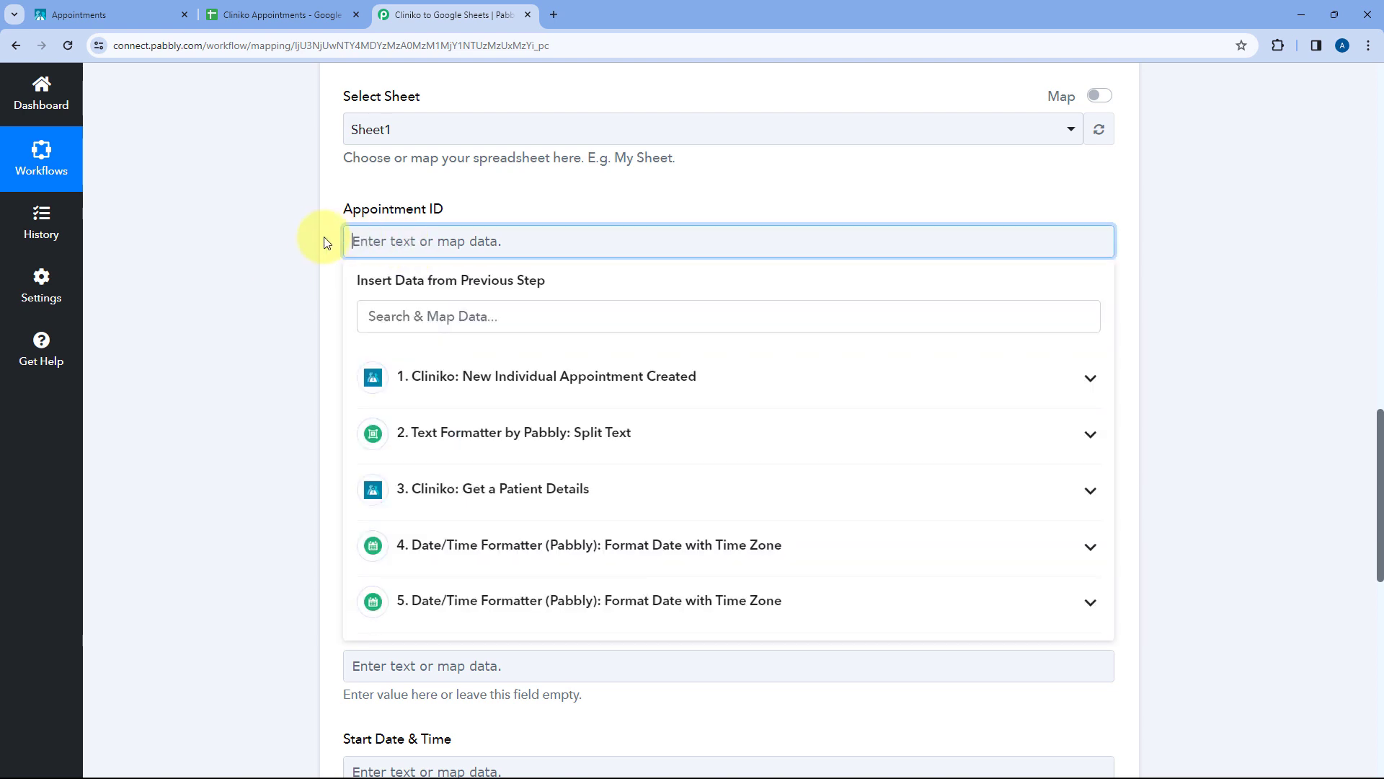
scroll(318, 238, "down", 1)
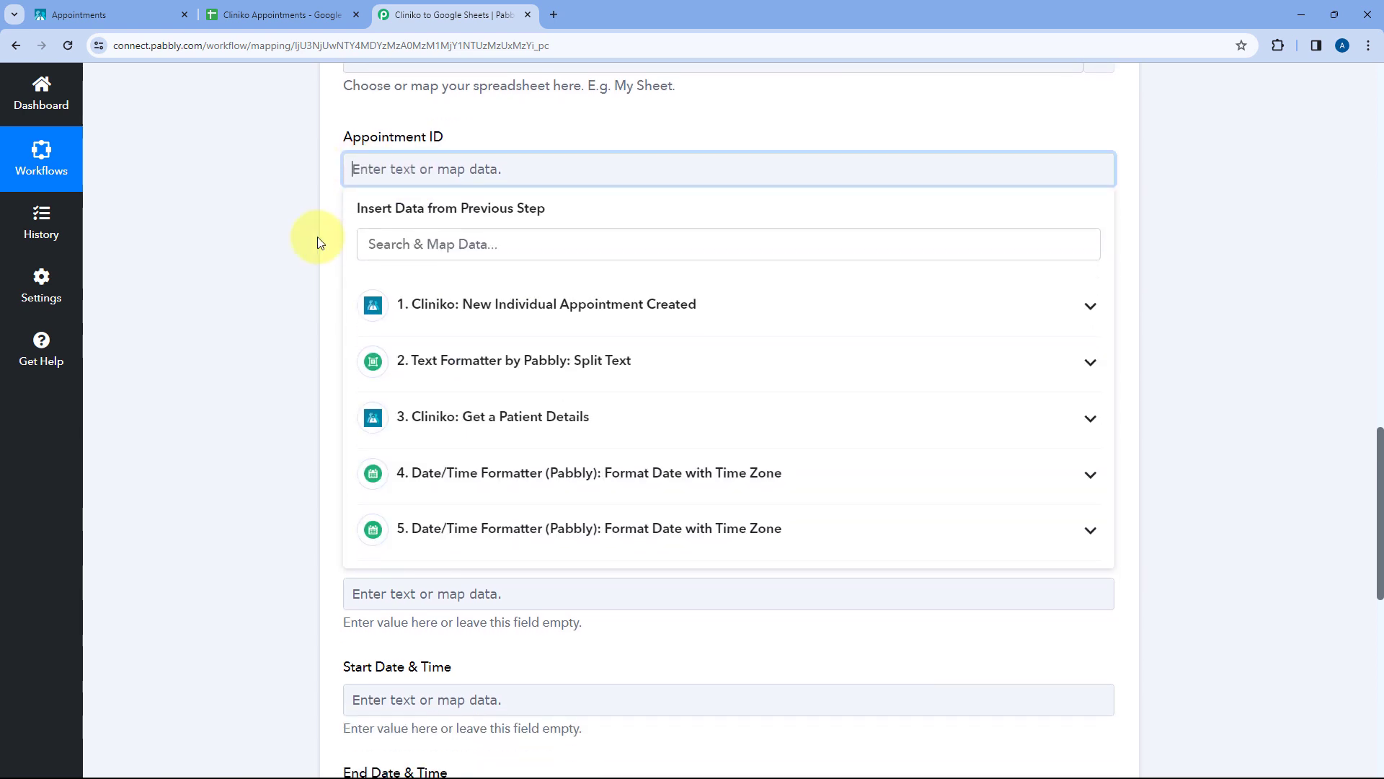
left_click(539, 318)
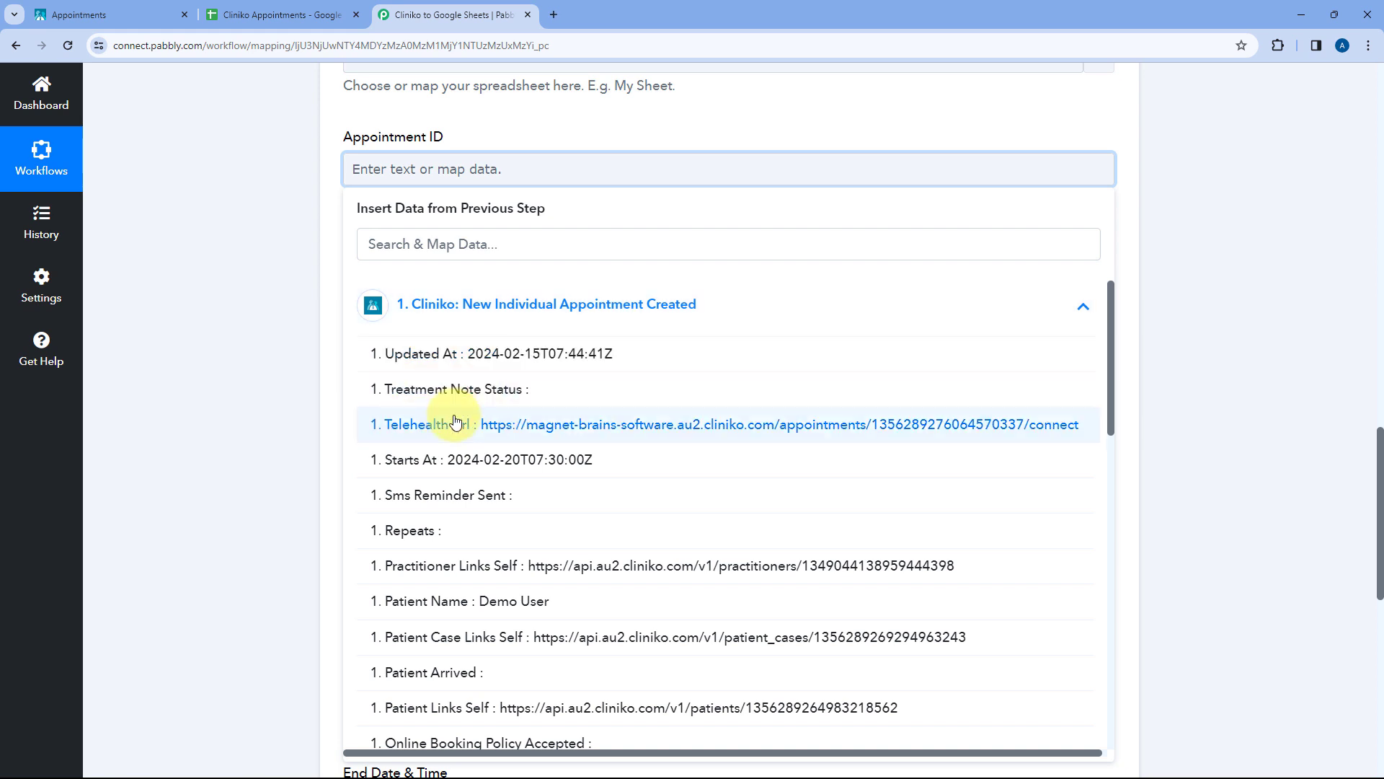
scroll(447, 418, "down", 6)
left_click(438, 454)
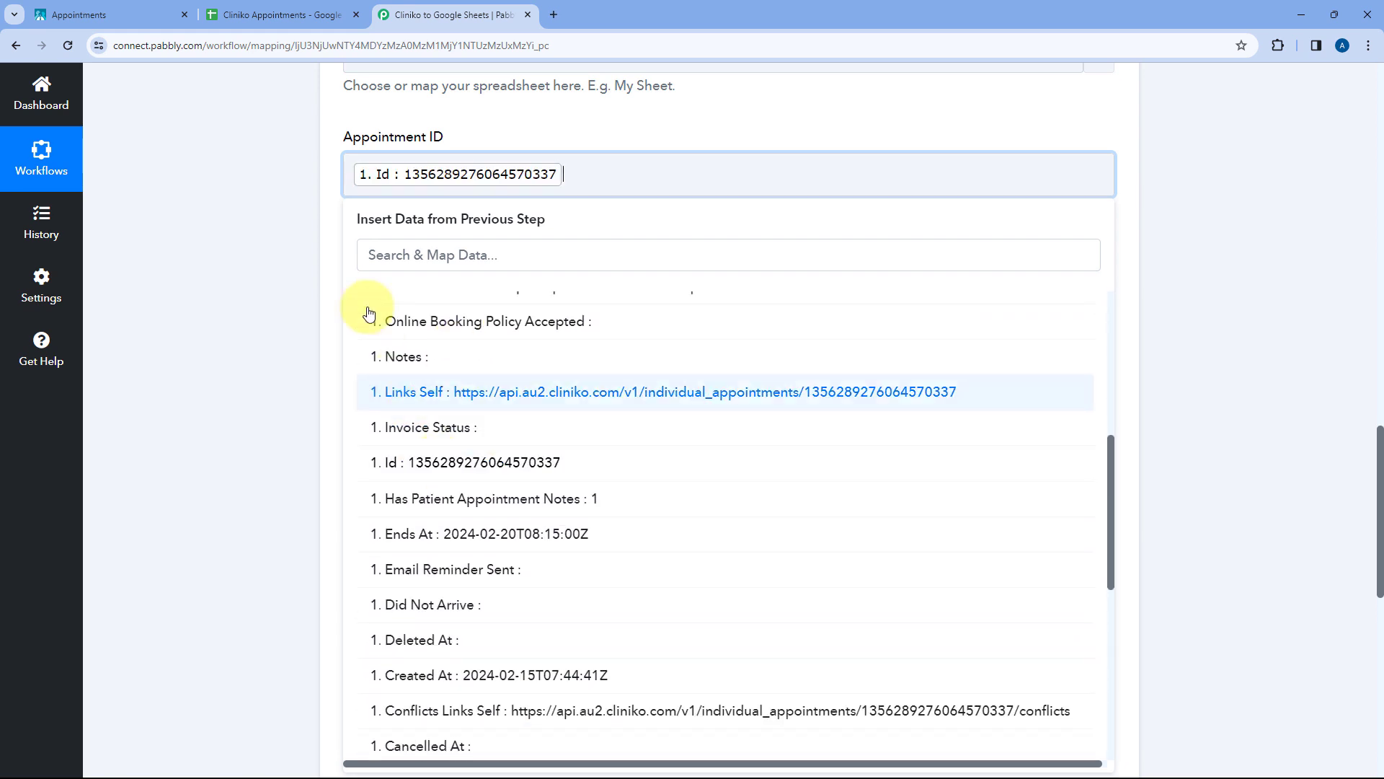
left_click(319, 203)
- Map the Patient Name field to Patient Name from the Cliniko New Individual Appointment Created step
scroll(318, 203, "down", 1)
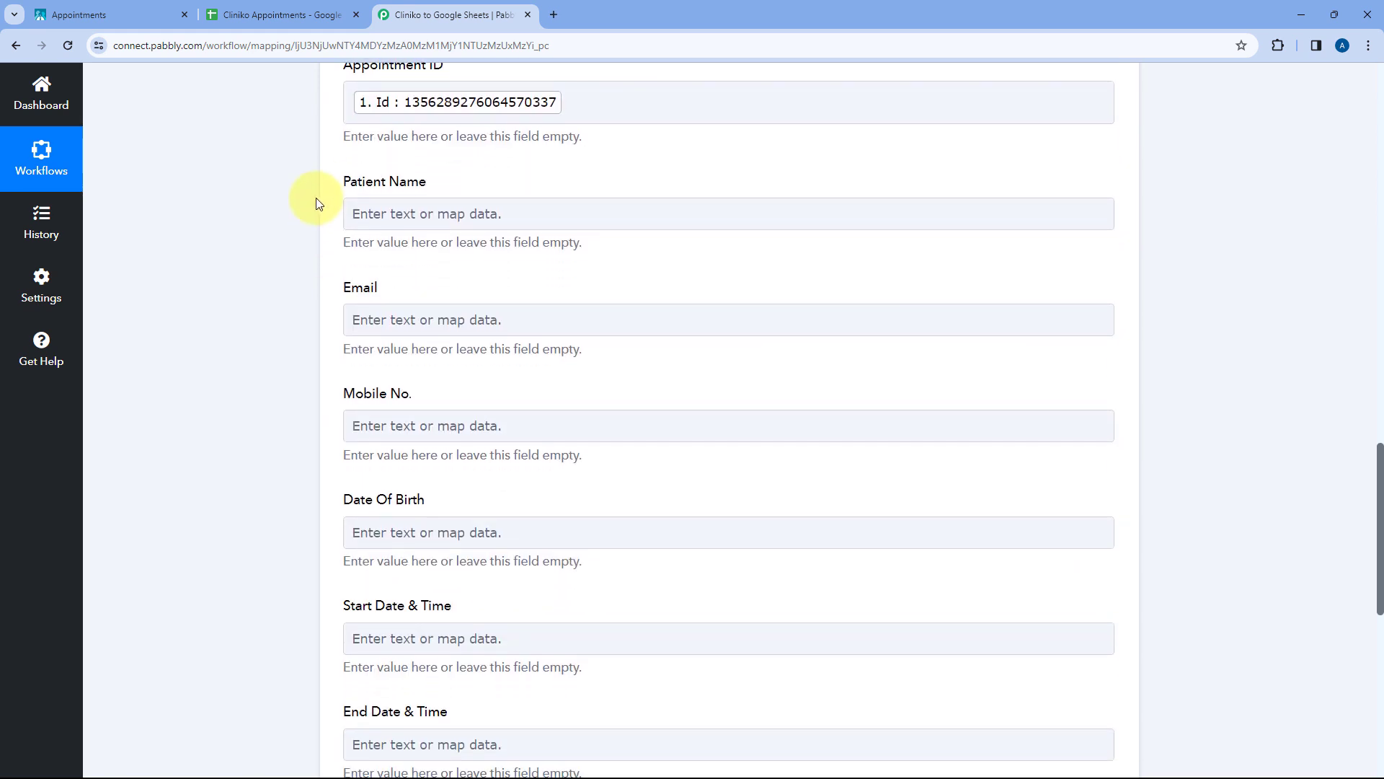
left_click(444, 212)
left_click(501, 349)
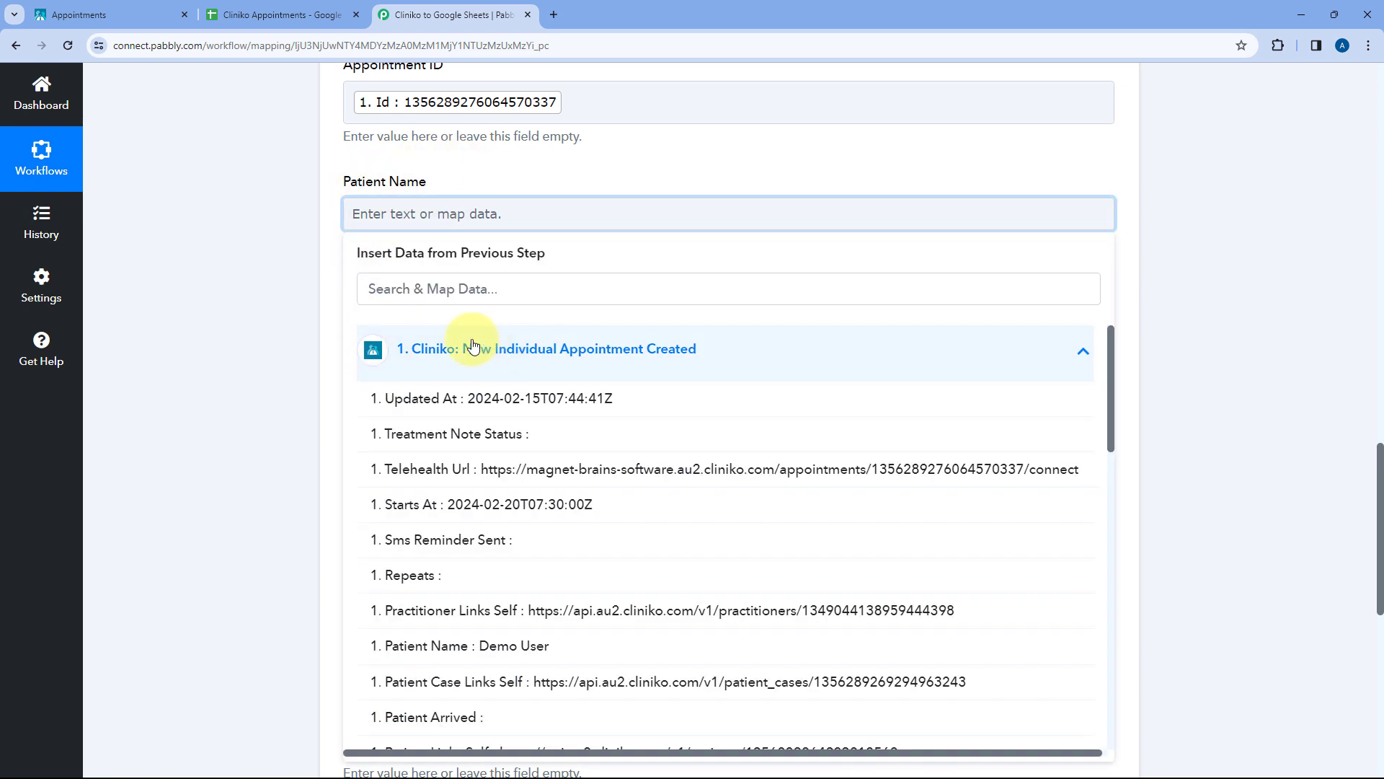
scroll(495, 432, "down", 3)
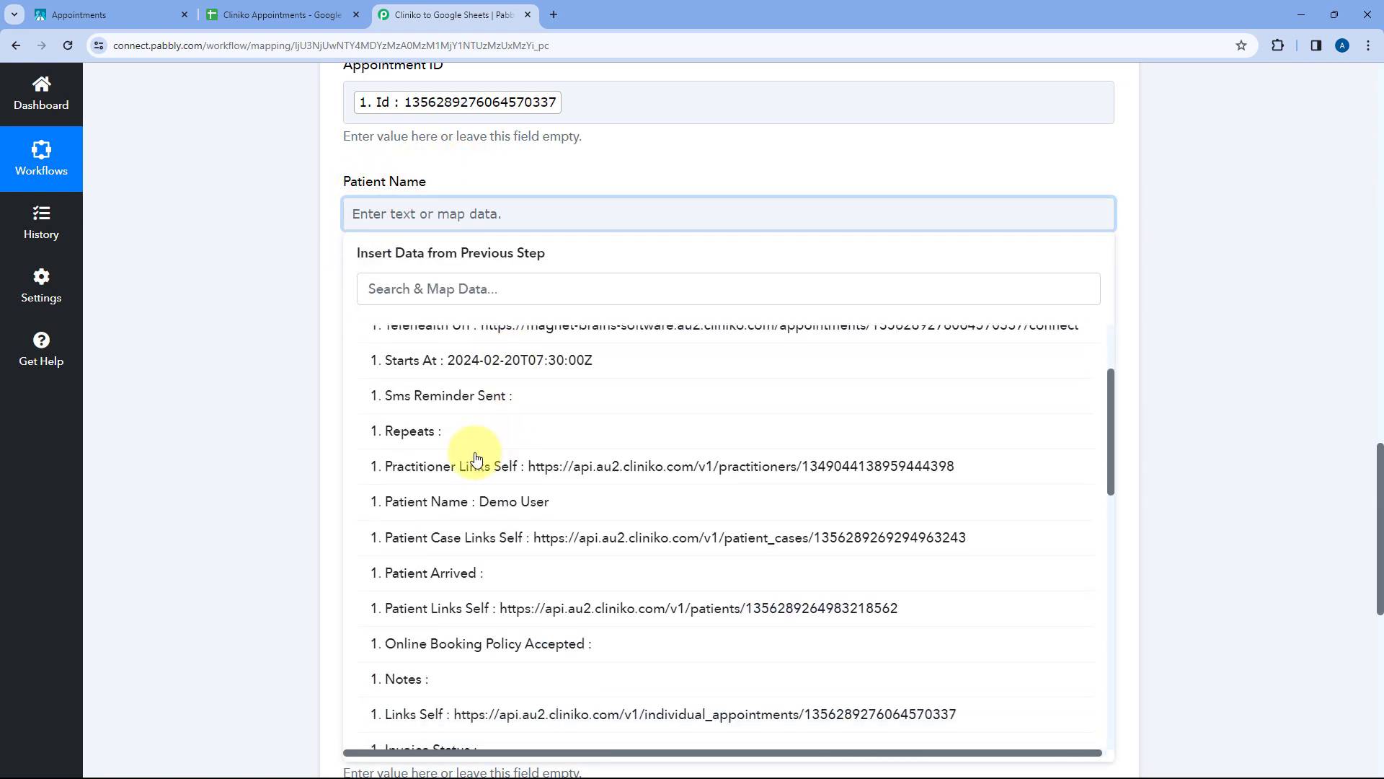
left_click(452, 513)
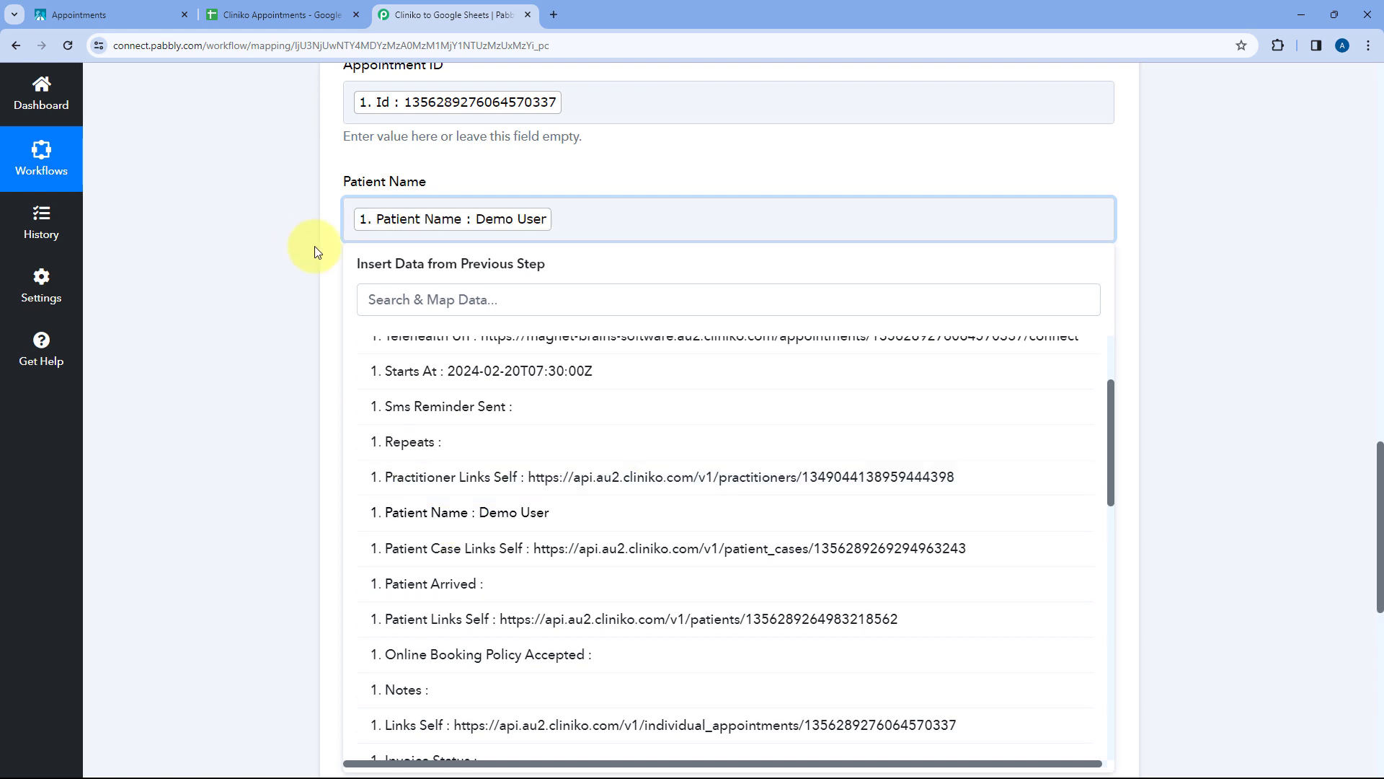
left_click(317, 251)
- Map the Email field to Email from the Cliniko Get a Patient Details step
scroll(315, 257, "down", 1)
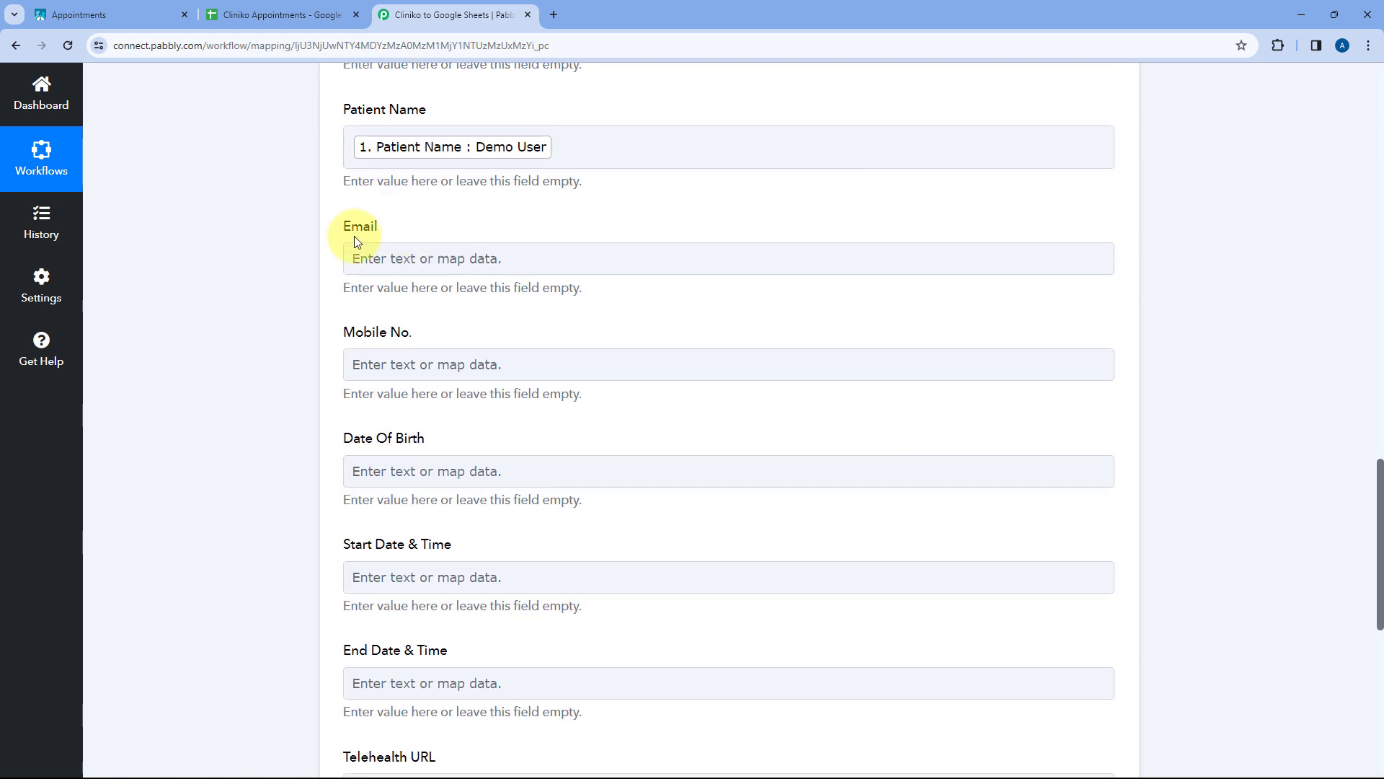
left_click(381, 258)
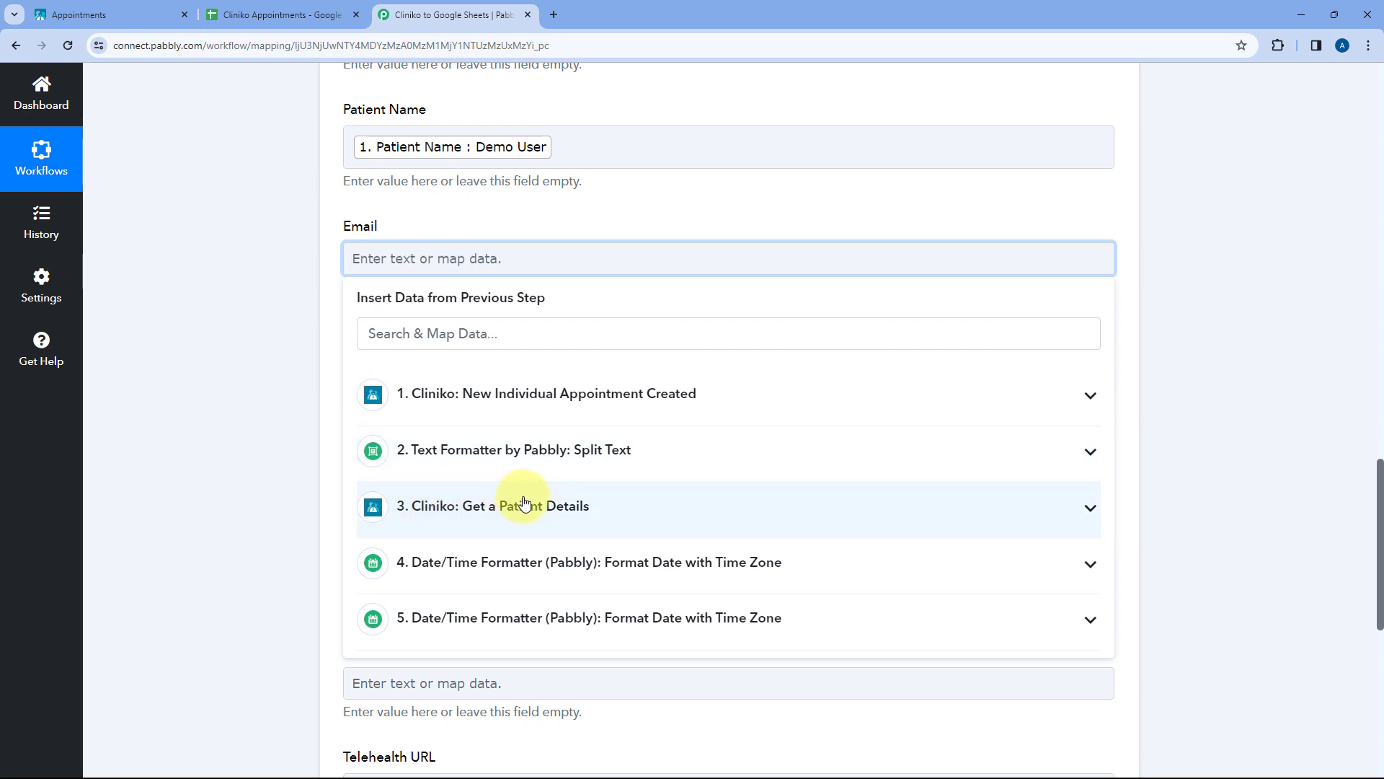
left_click(560, 508)
scroll(490, 447, "down", 10)
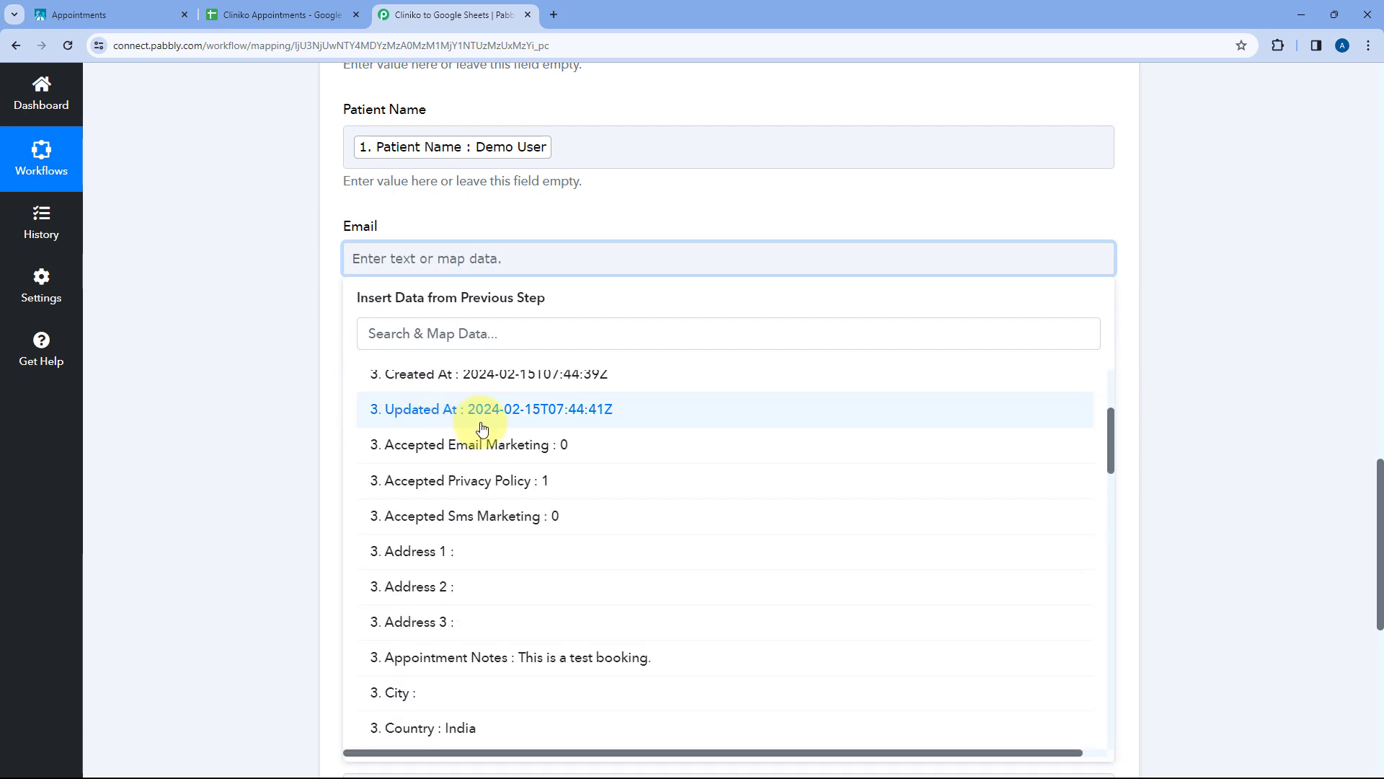
scroll(461, 476, "down", 1)
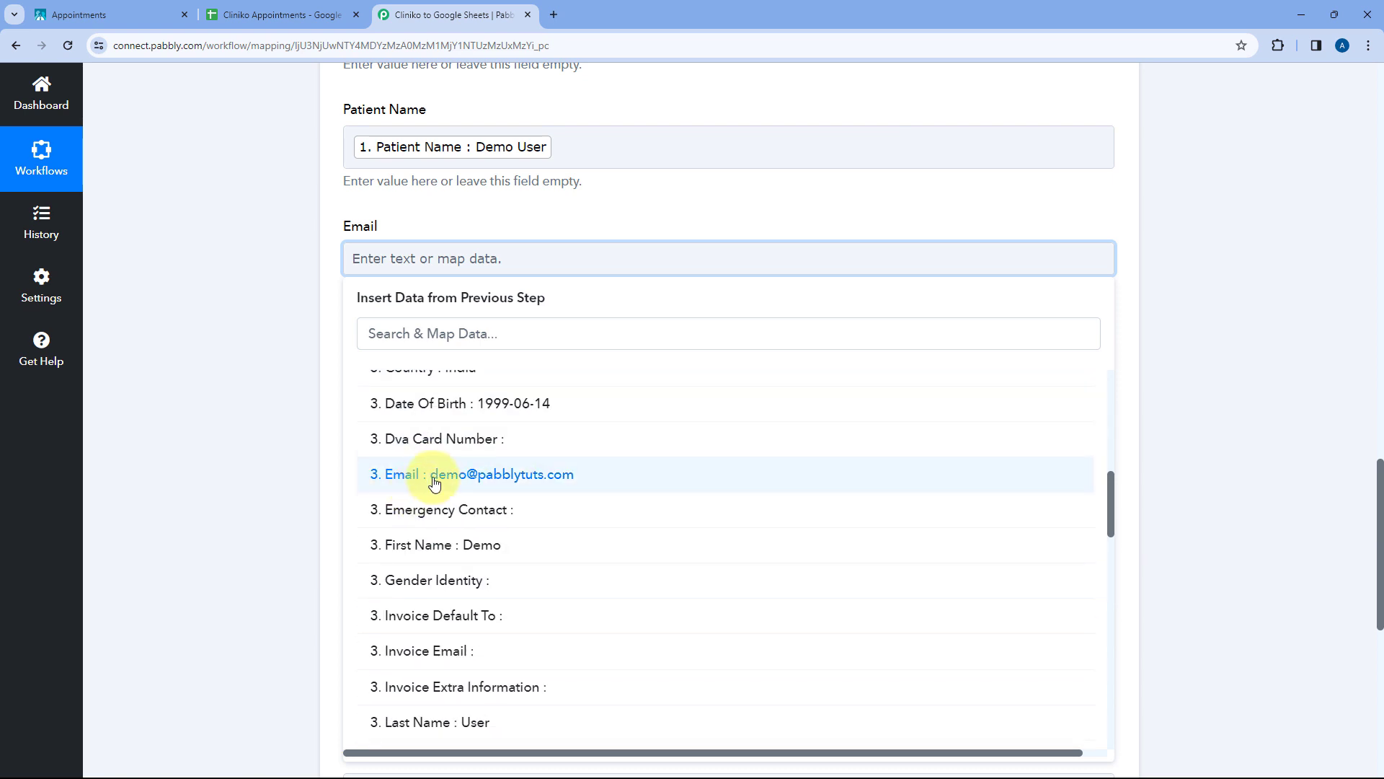
left_click(433, 475)
left_click(318, 299)
- Map the Mobile No. field to Patient Phone Numbers 0 Normalized Number from the Get a Patient Details step
scroll(318, 288, "down", 2)
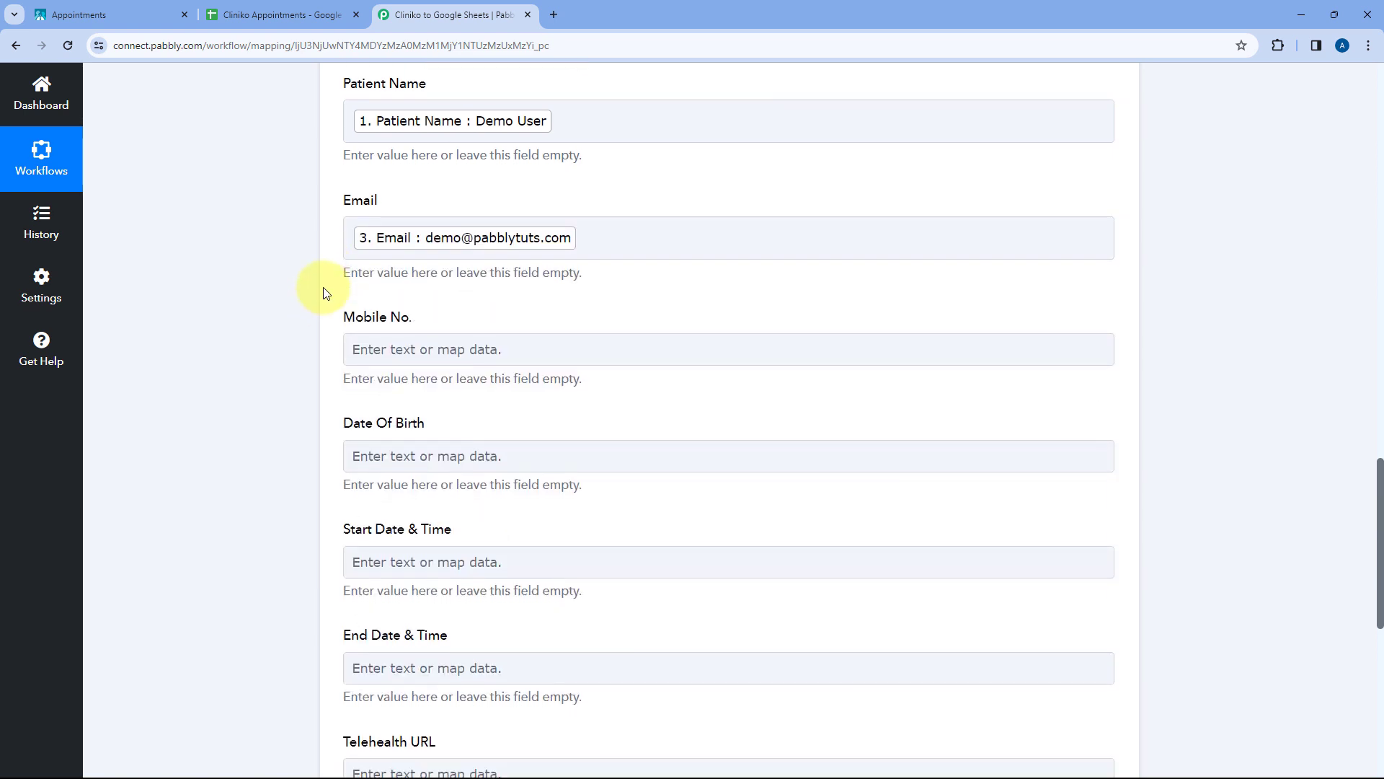
left_click(432, 216)
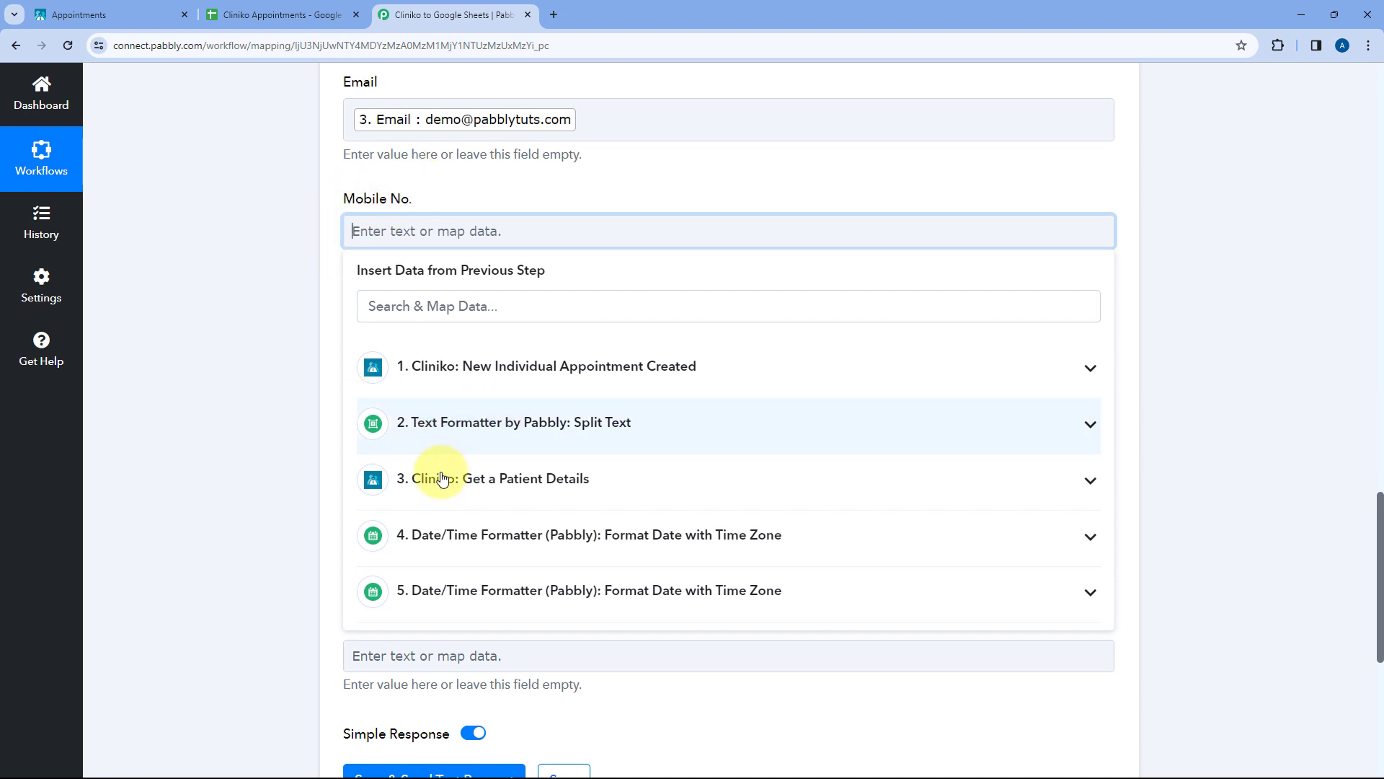
left_click(472, 482)
scroll(494, 519, "down", 5)
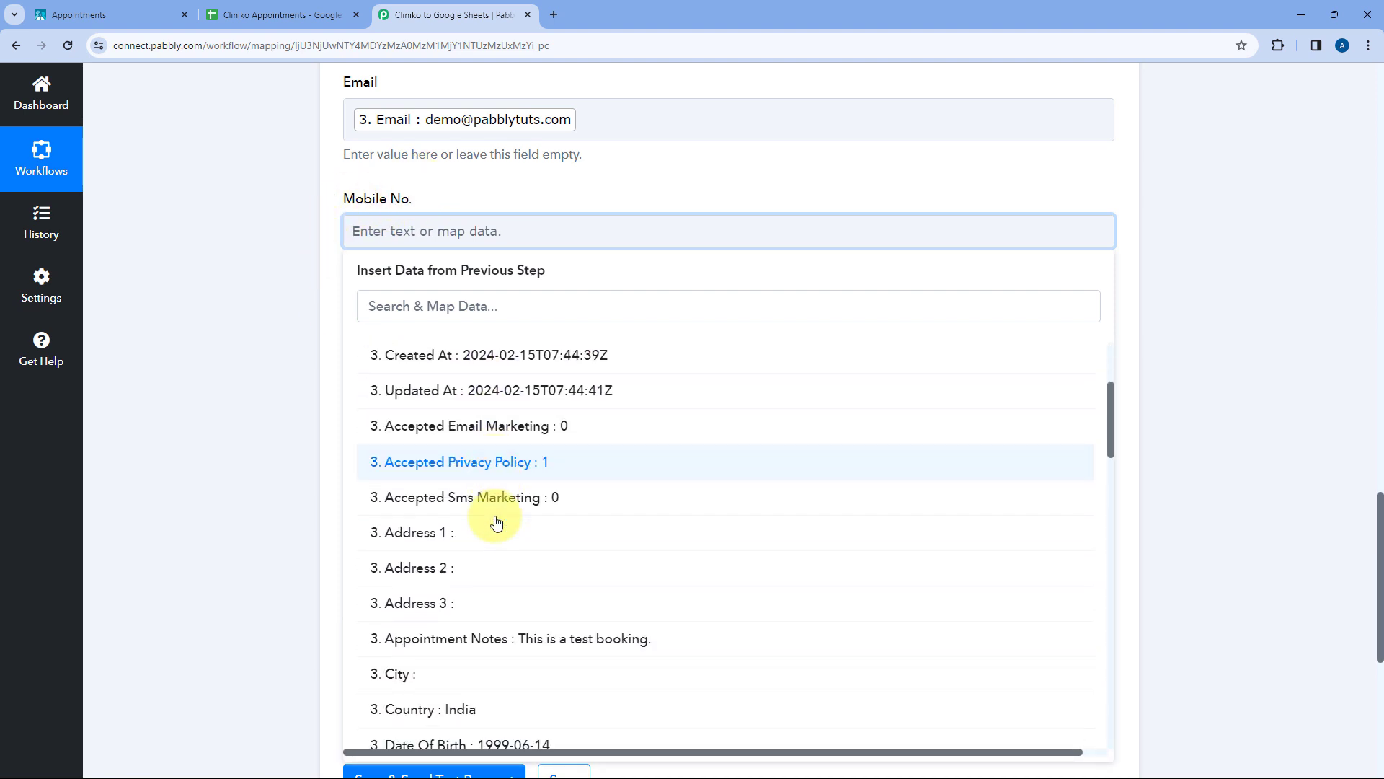
scroll(505, 469, "down", 8)
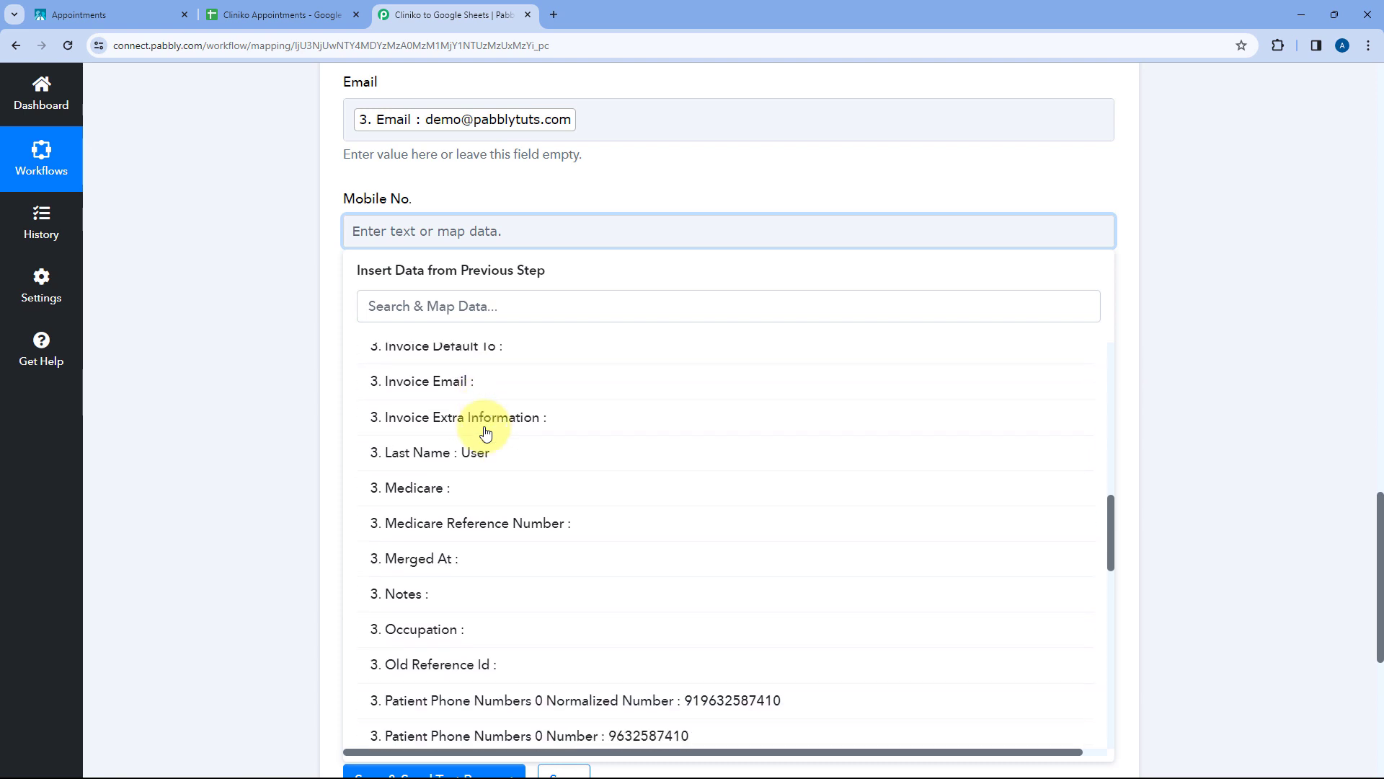
scroll(493, 432, "down", 1)
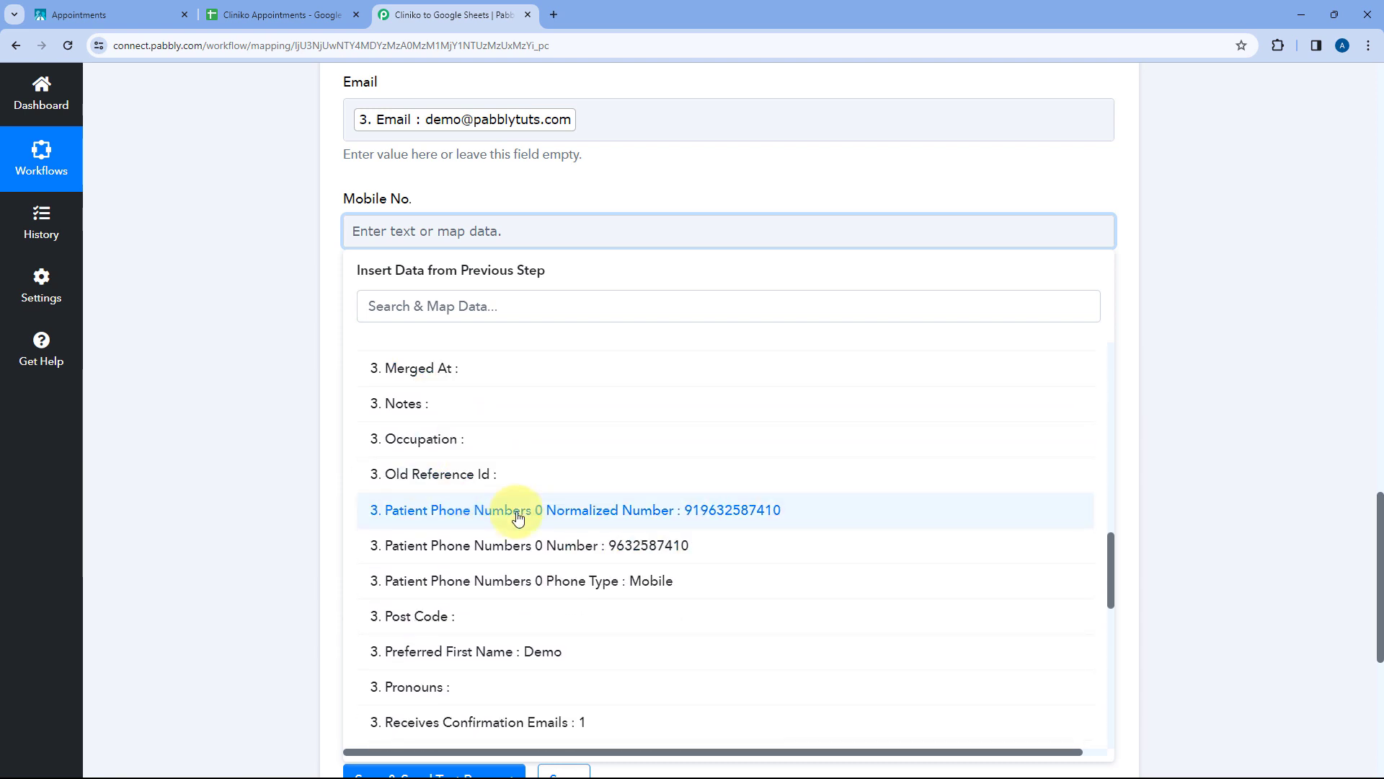
left_click(517, 510)
left_click(305, 210)
- Map the Date Of Birth field to Date Of Birth from the Cliniko Get a Patient Details step
scroll(304, 211, "down", 3)
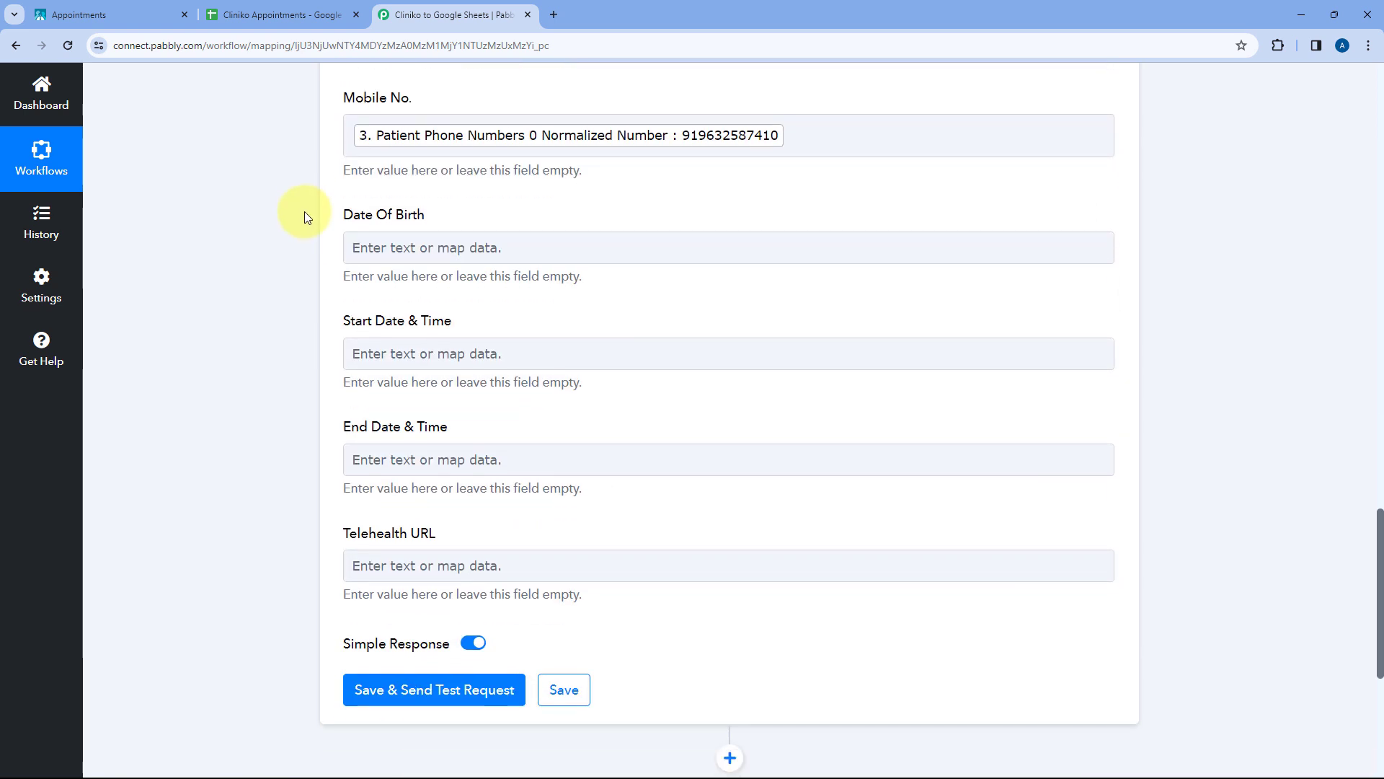
left_click(402, 201)
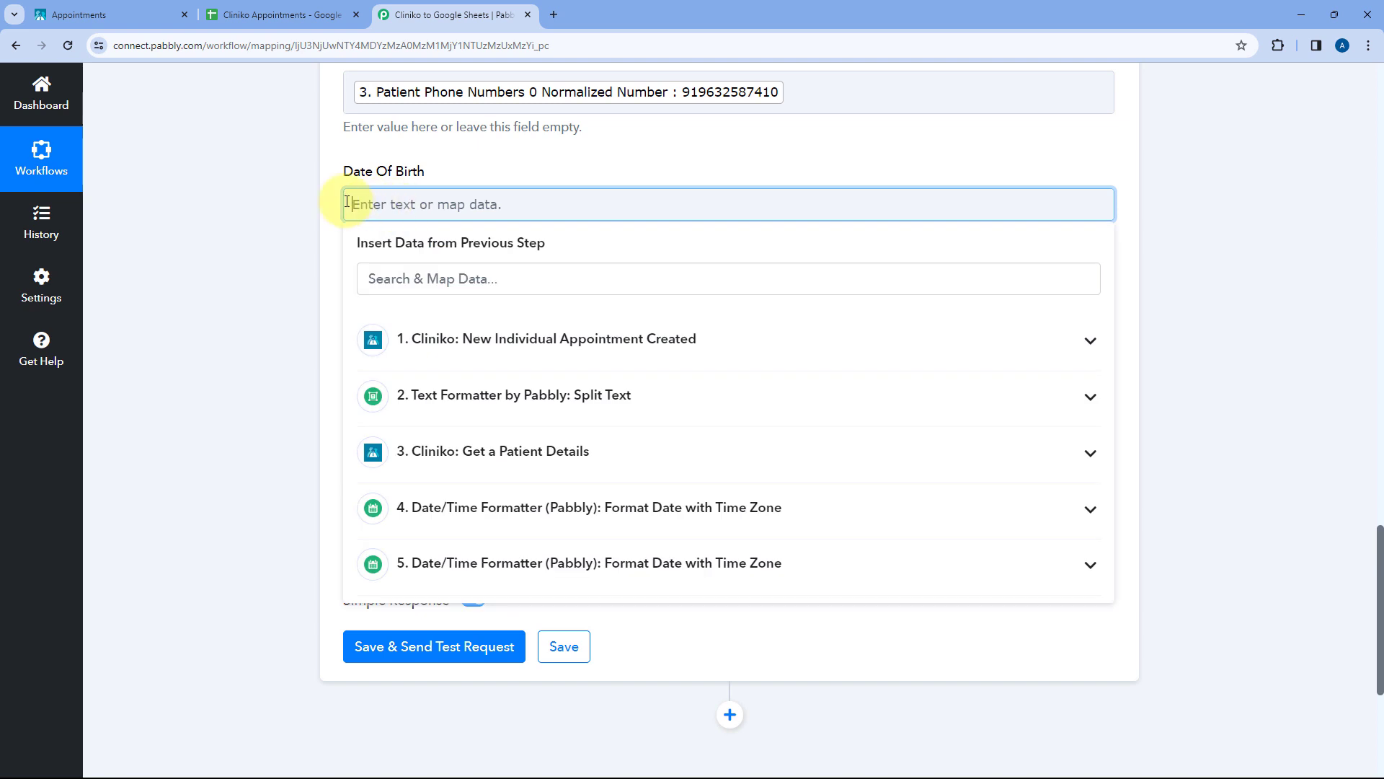
left_click(490, 456)
scroll(473, 490, "down", 5)
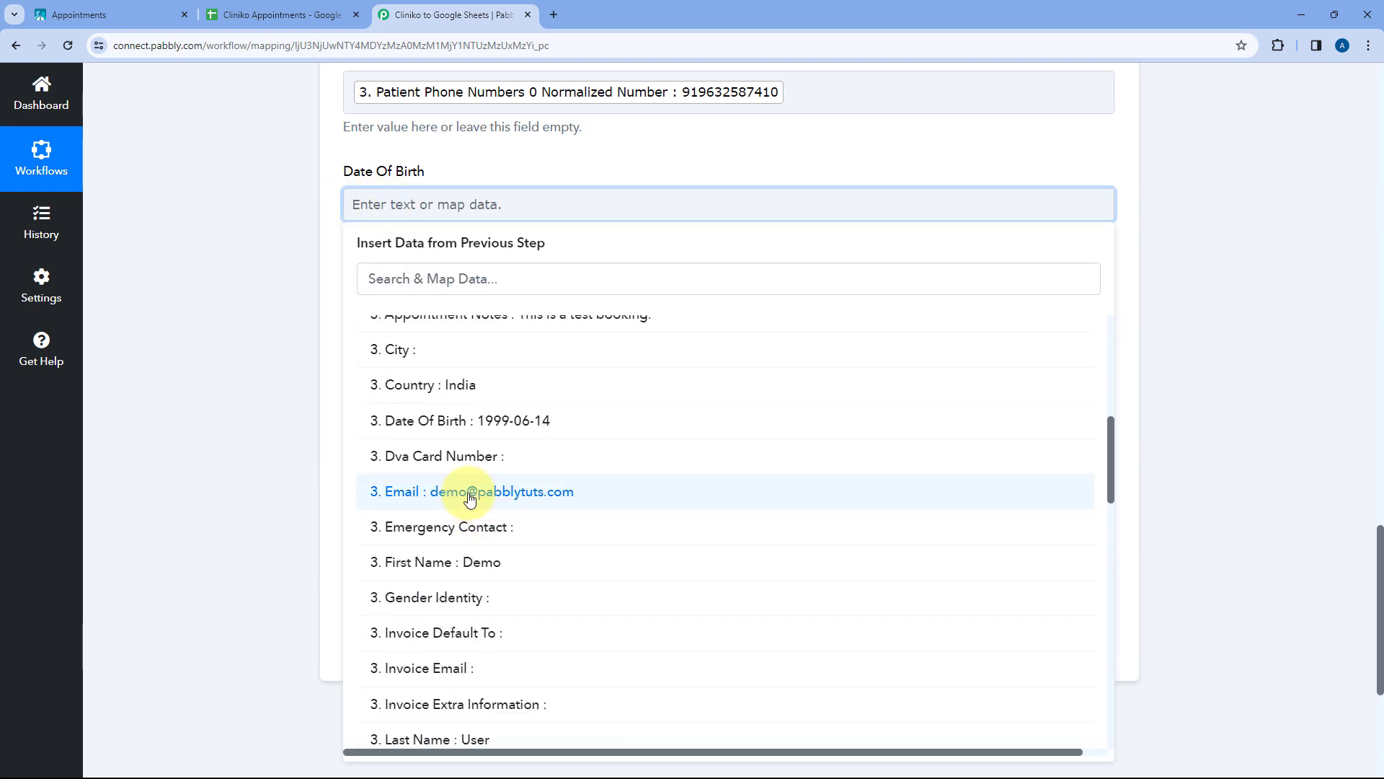
left_click(467, 426)
left_click(336, 285)
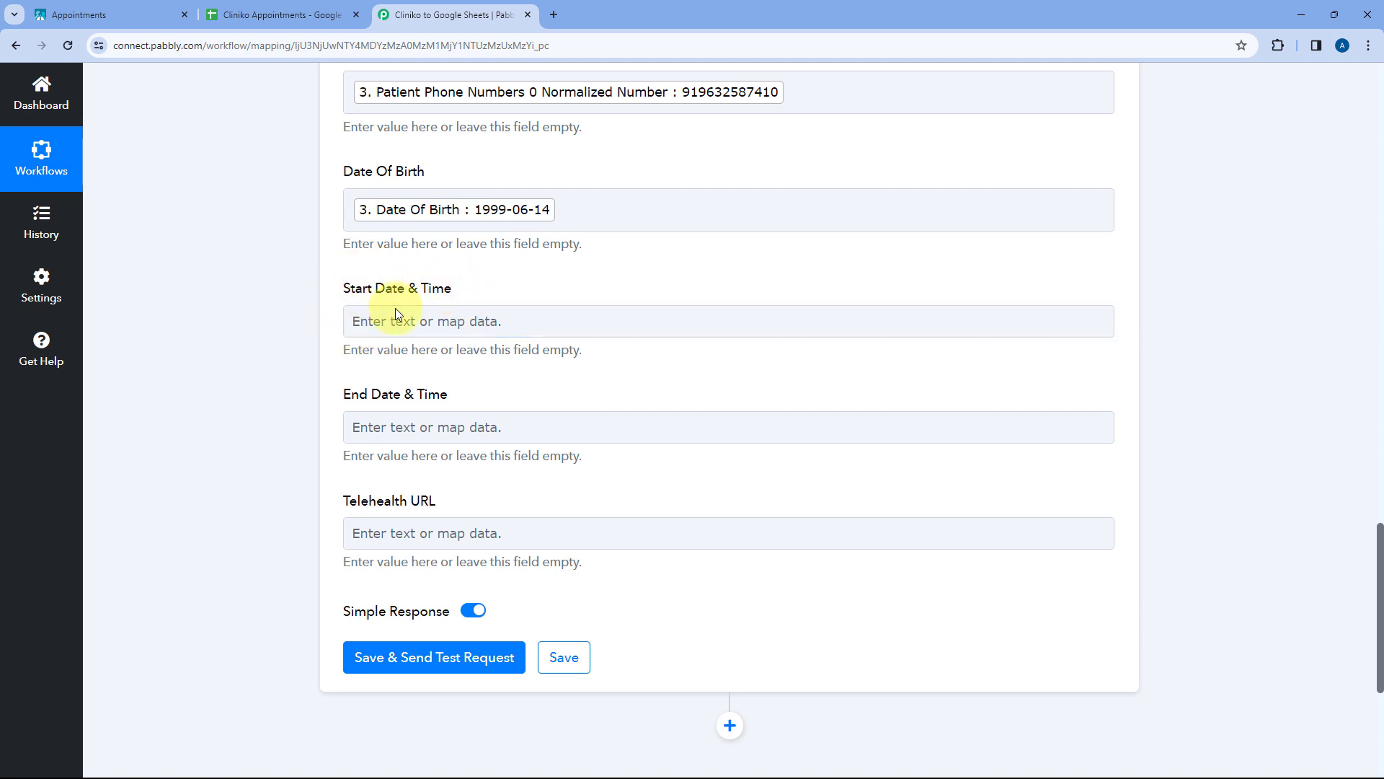
- Map the Start Date & Time field to the Result of the step 4 Date/Time Formatter
left_click(379, 319)
scroll(370, 512, "down", 2)
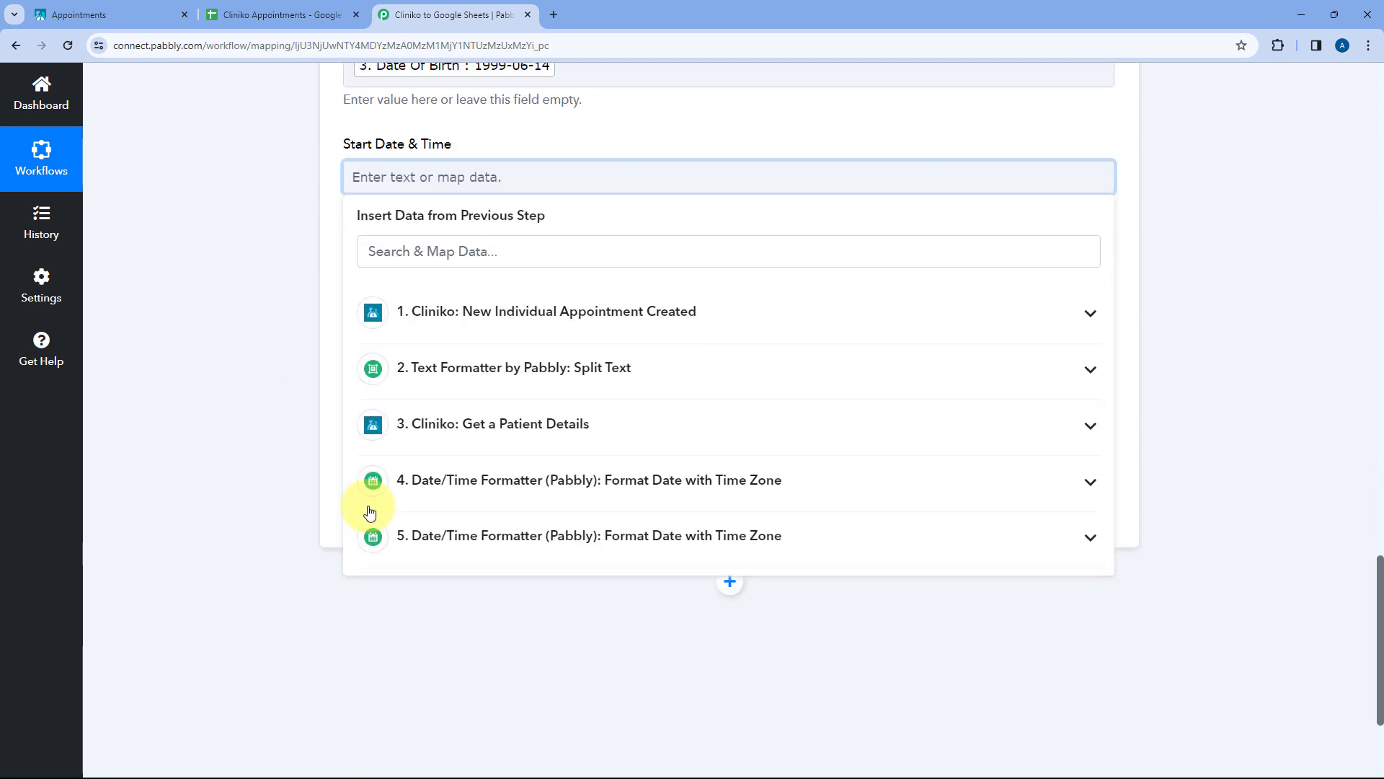
left_click(490, 479)
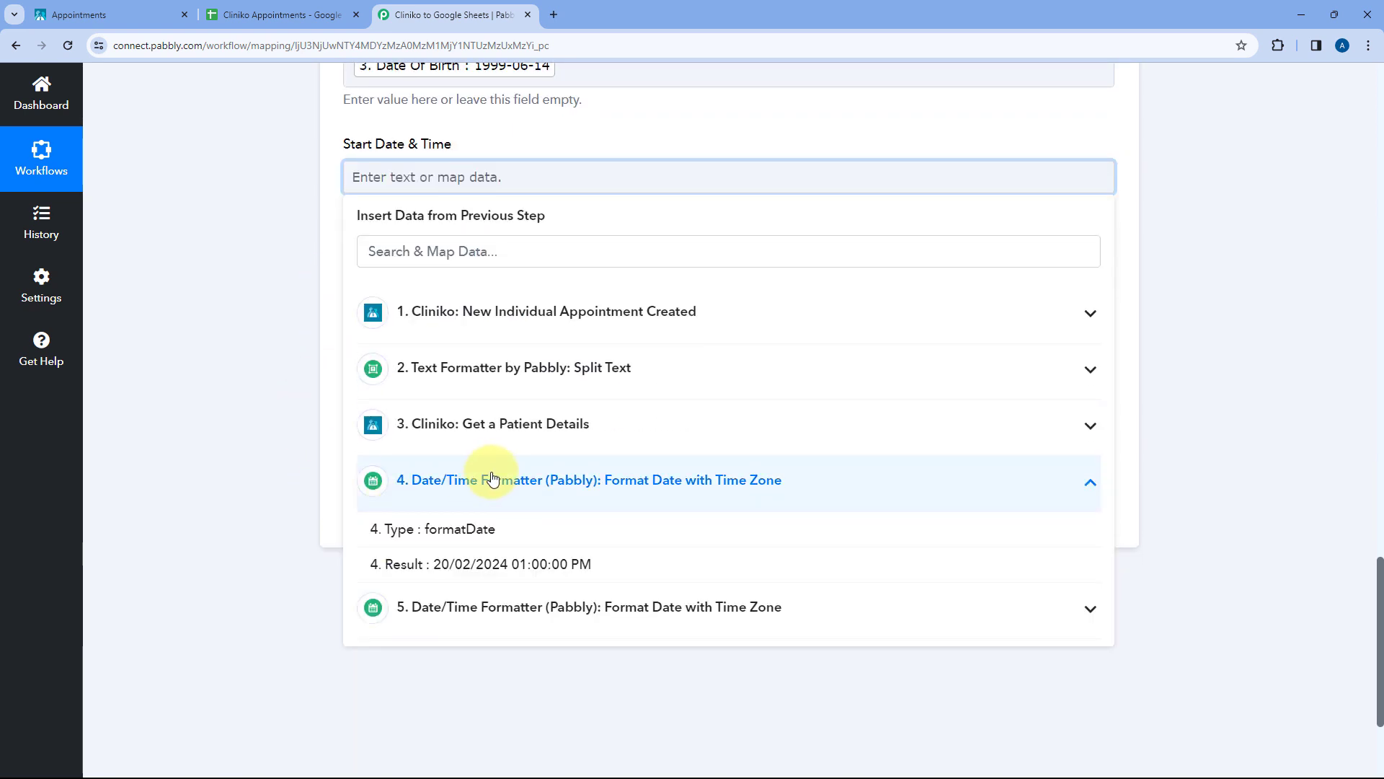
left_click(501, 566)
left_click(324, 266)
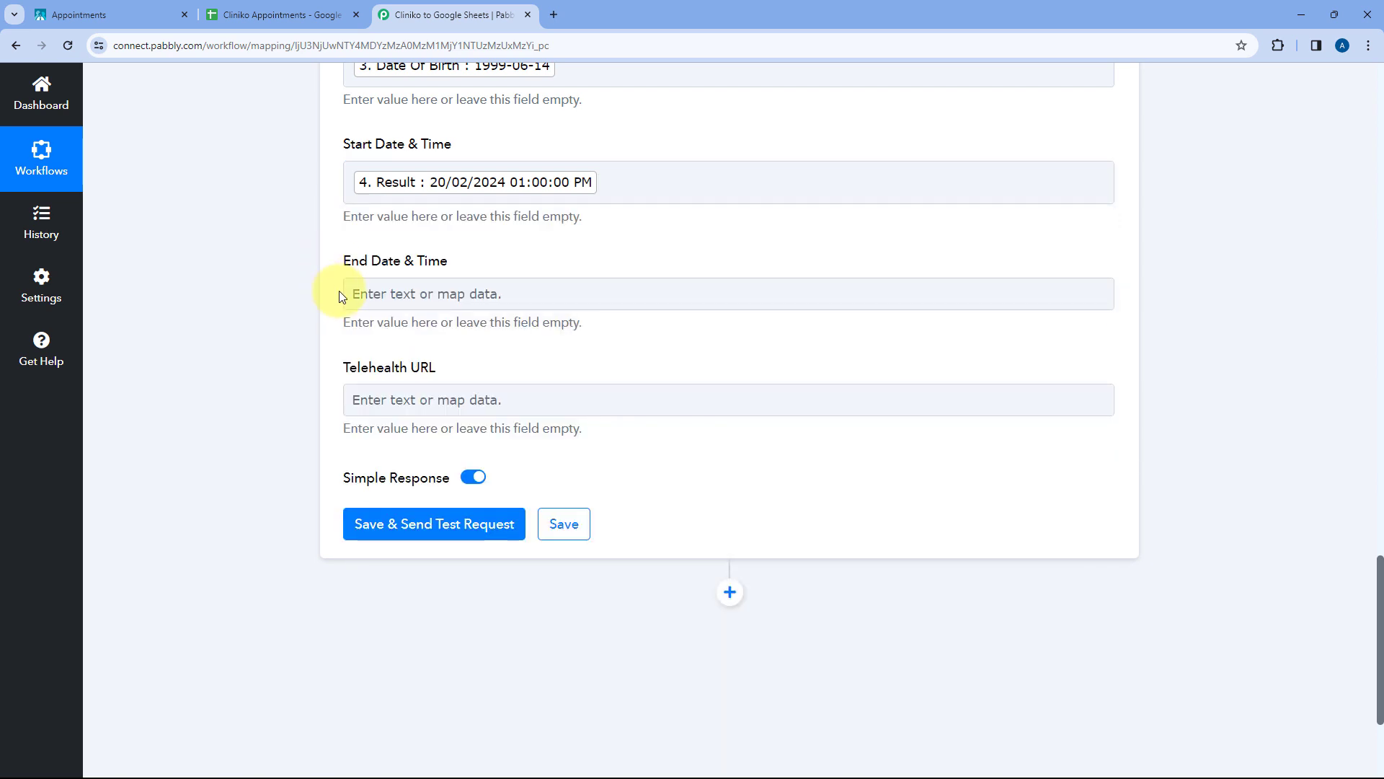
- Map the End Date & Time field to the Result of the step 5 Date/Time Formatter
left_click(343, 294)
scroll(321, 313, "down", 3)
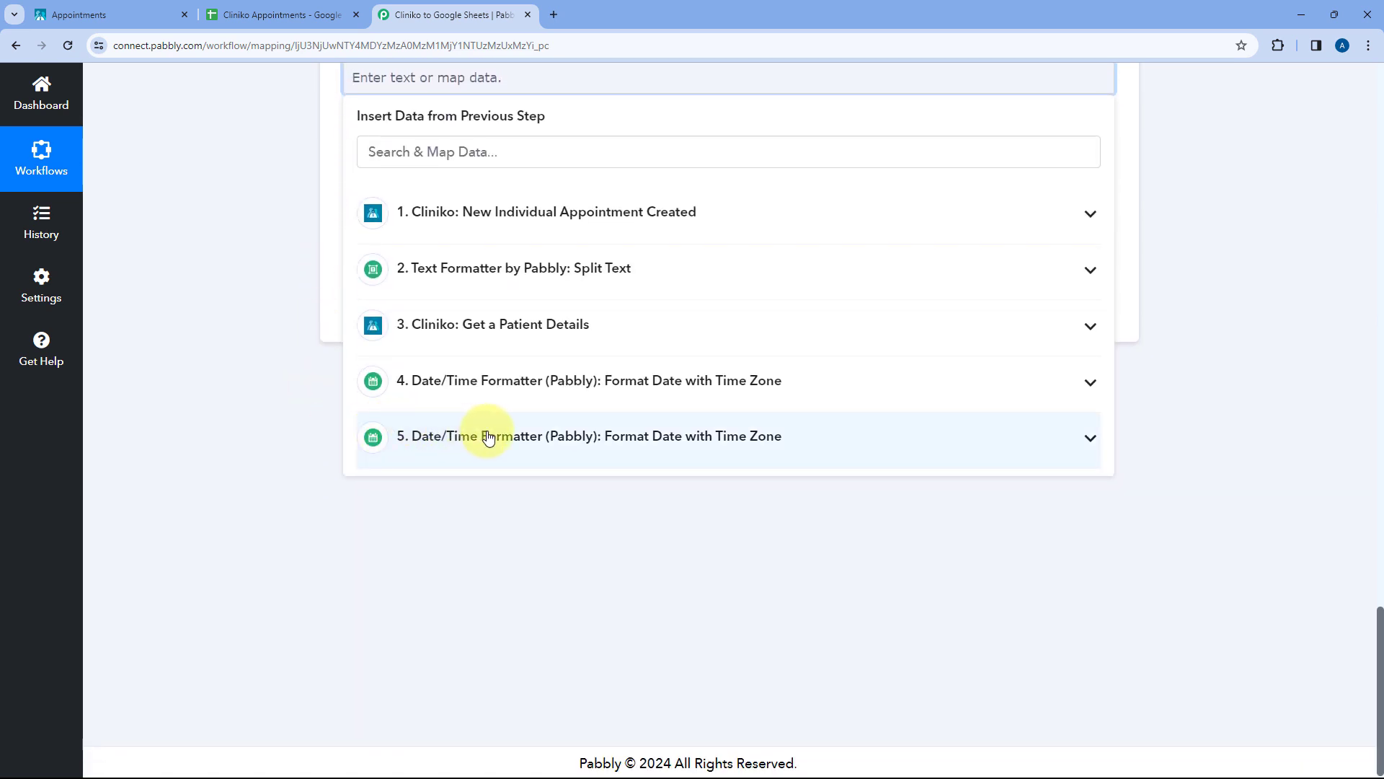
left_click(488, 437)
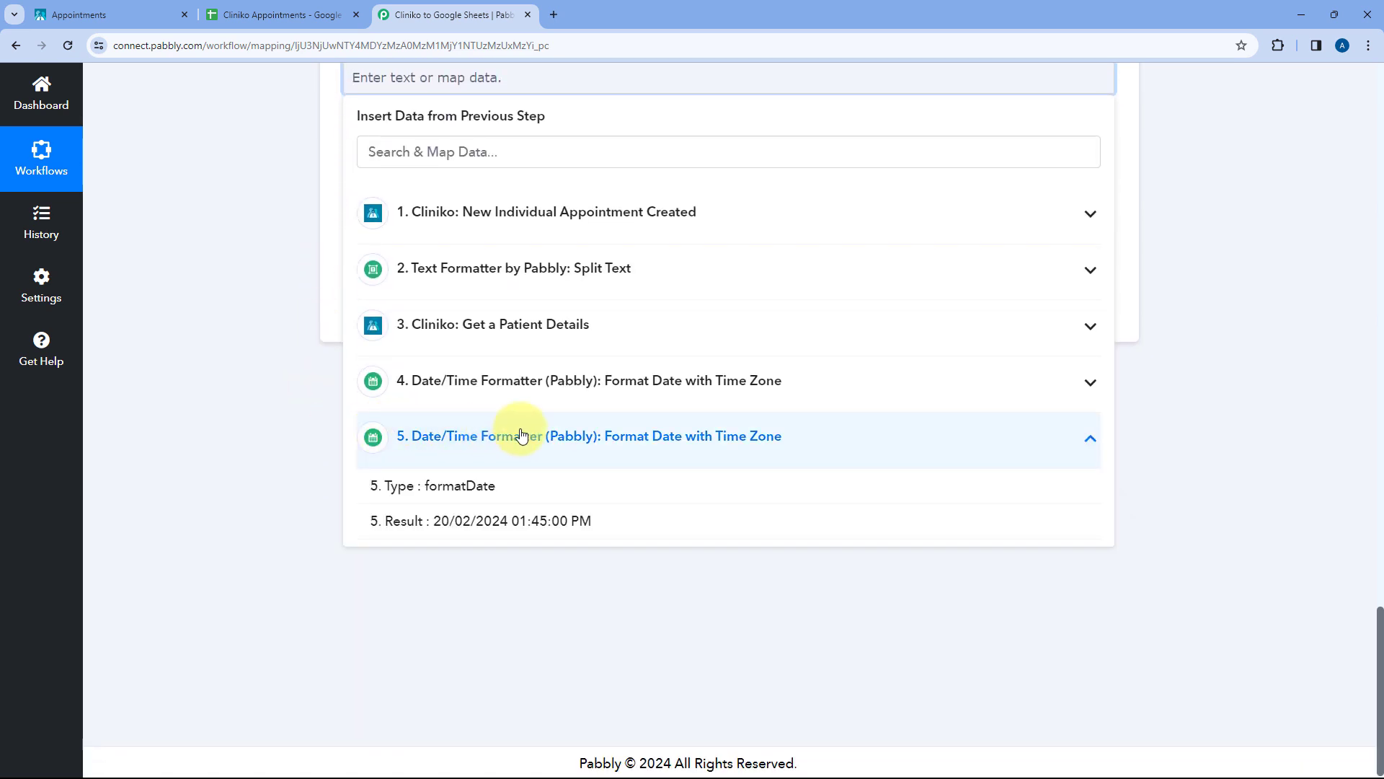
left_click(447, 522)
scroll(315, 198, "up", 1)
left_click(316, 199)
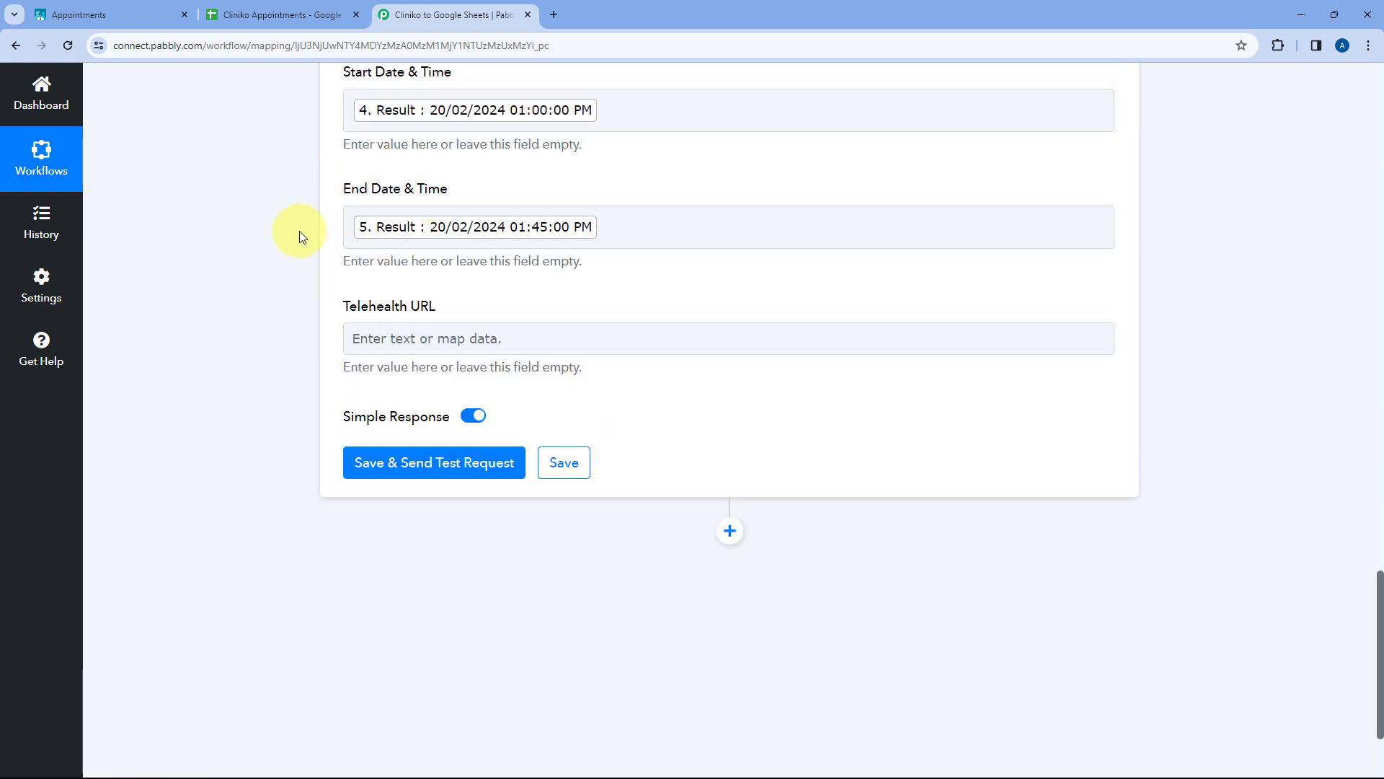
- Map the Telehealth URL field to Telehealth Url from the Cliniko New Individual Appointment Created trigger
left_click(411, 335)
scroll(309, 324, "down", 1)
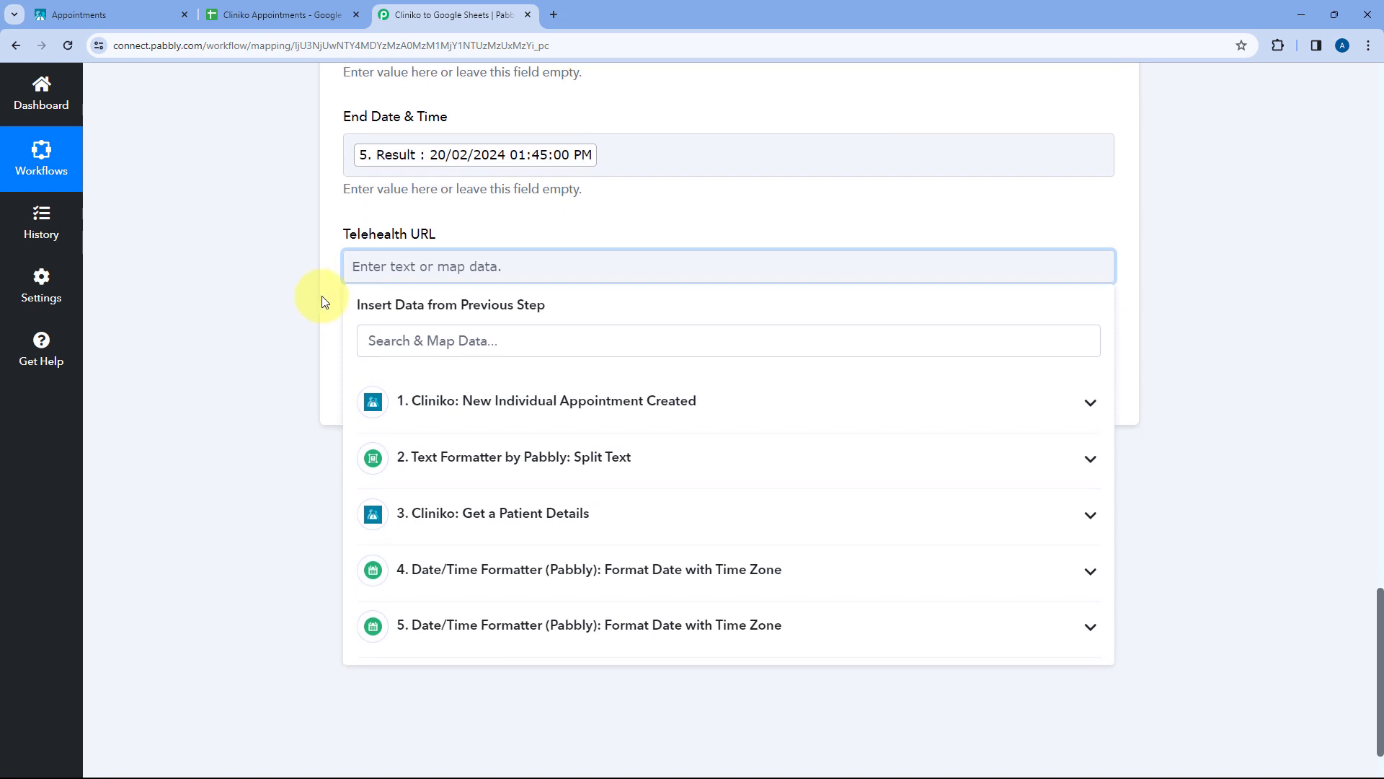
left_click(526, 408)
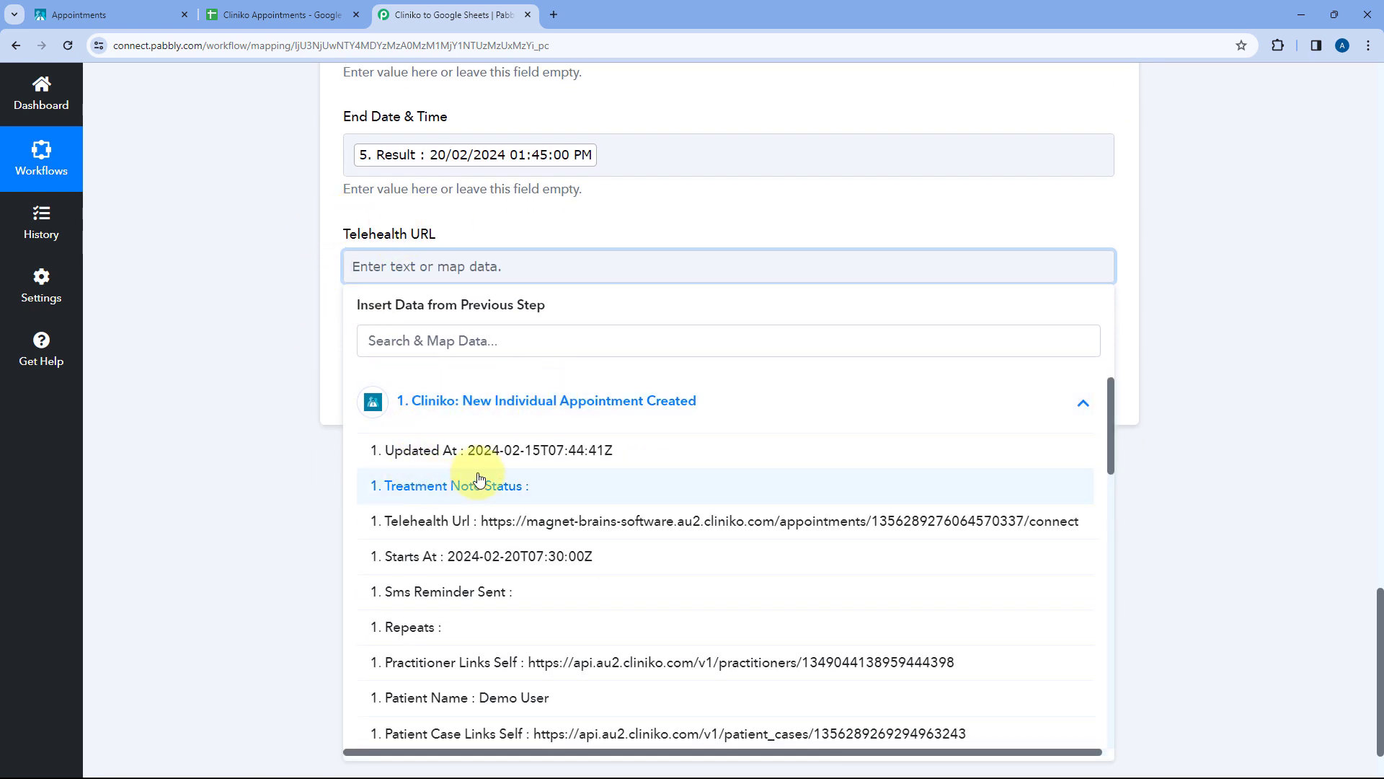
left_click(452, 520)
left_click(483, 240)
- Review the mapped row fields, then save the Google Sheets Add New Row step and send a test request
scroll(542, 294, "up", 4)
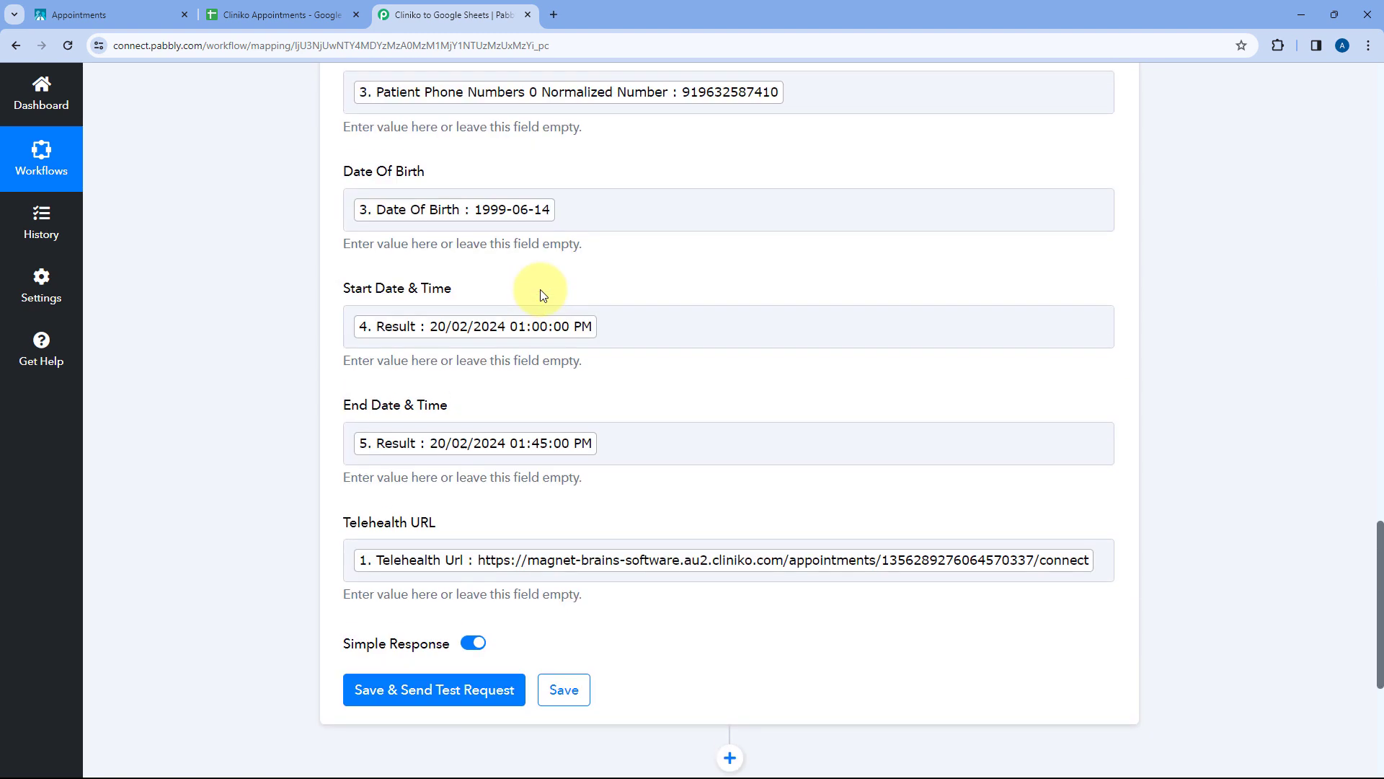
scroll(543, 295, "up", 9)
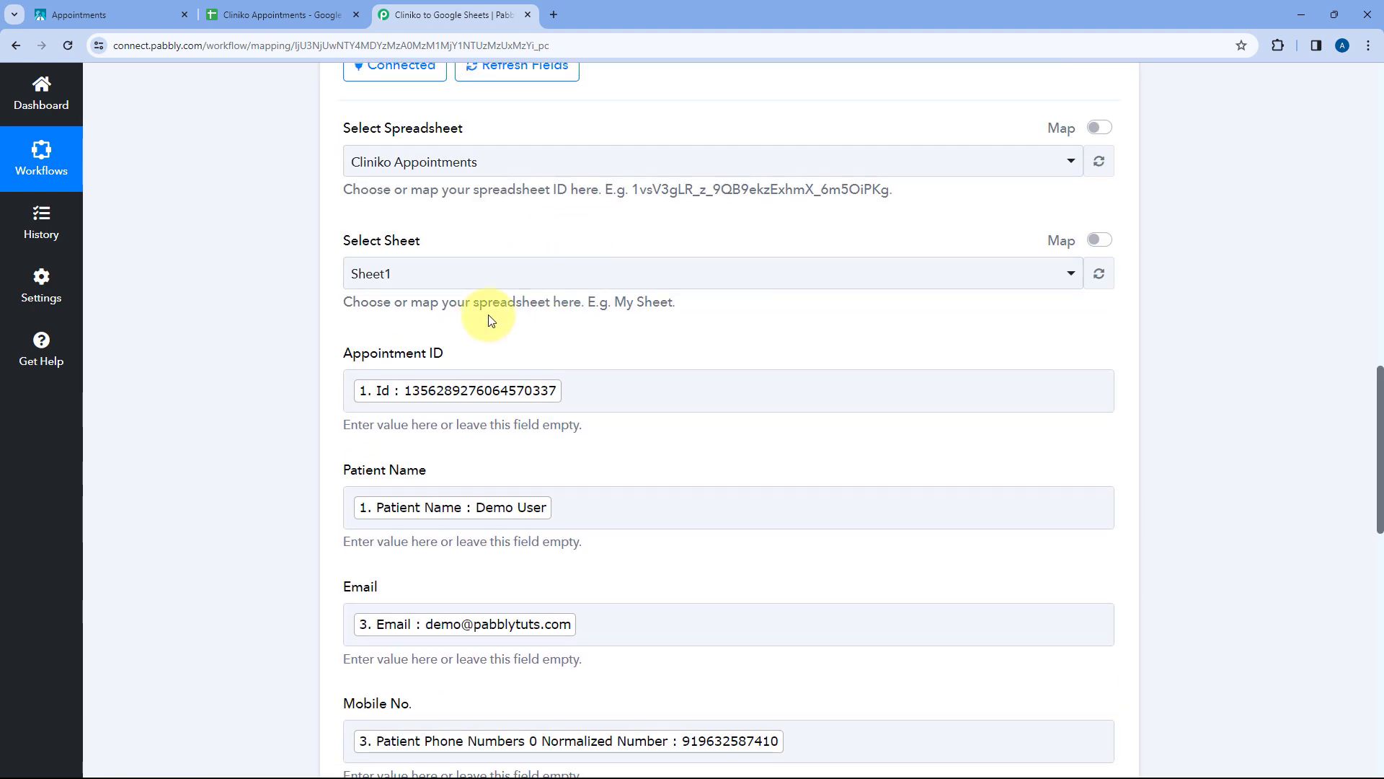
scroll(489, 320, "down", 3)
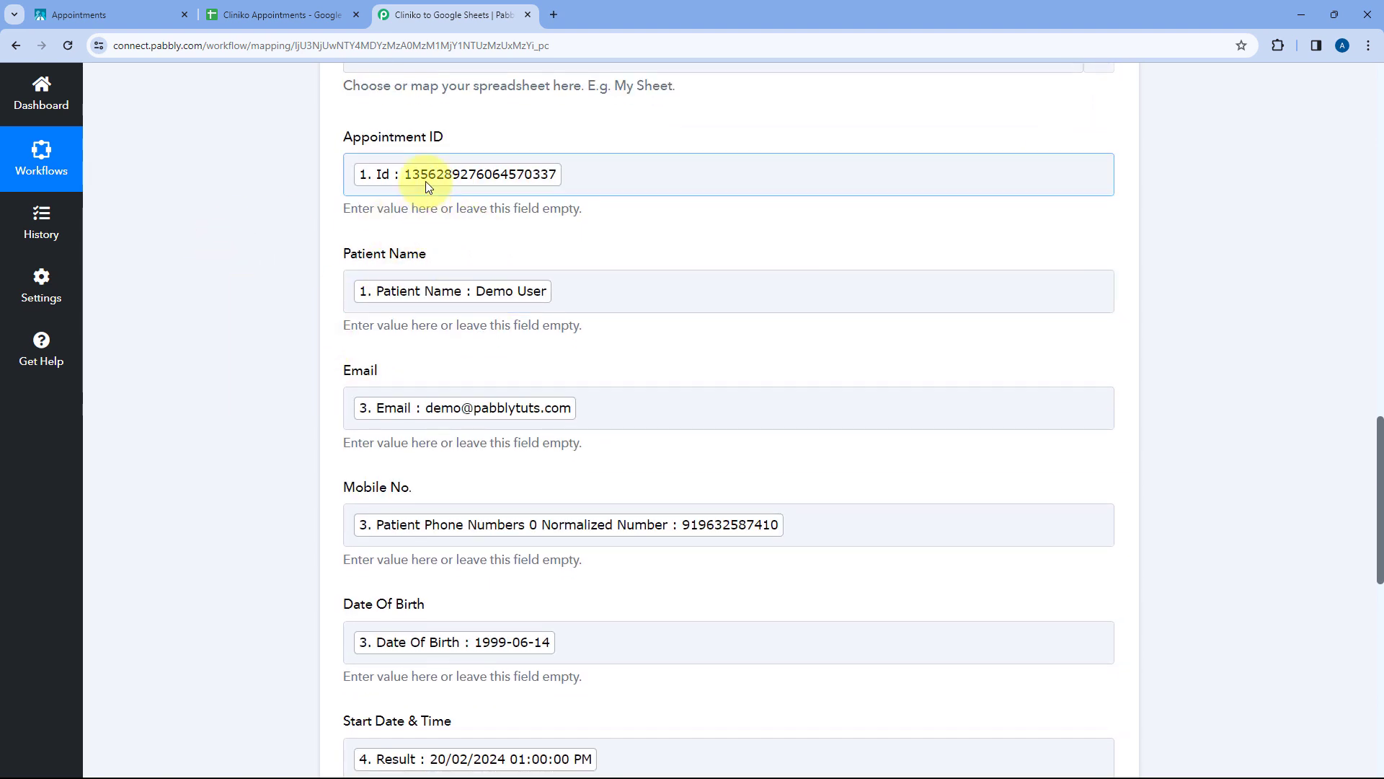
scroll(309, 289, "down", 3)
scroll(310, 303, "down", 3)
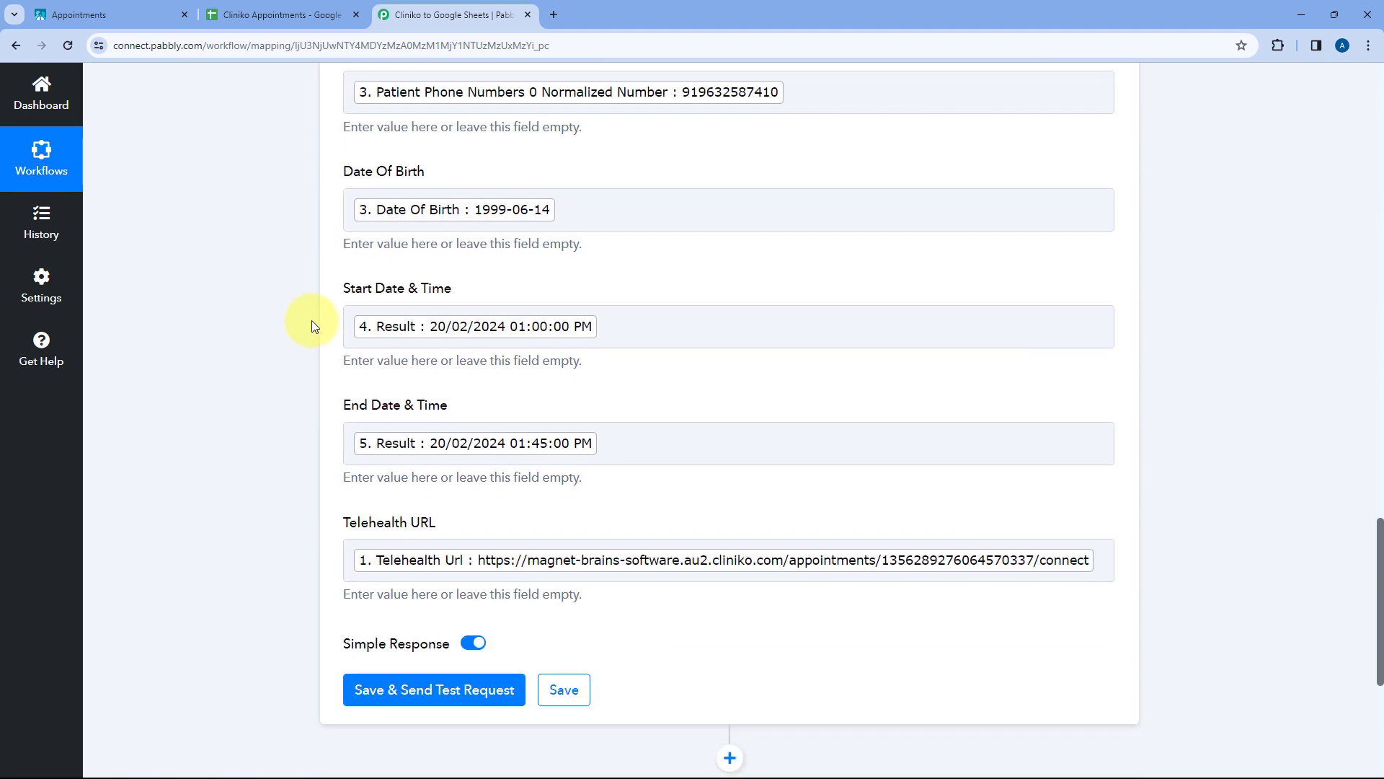
scroll(318, 317, "down", 3)
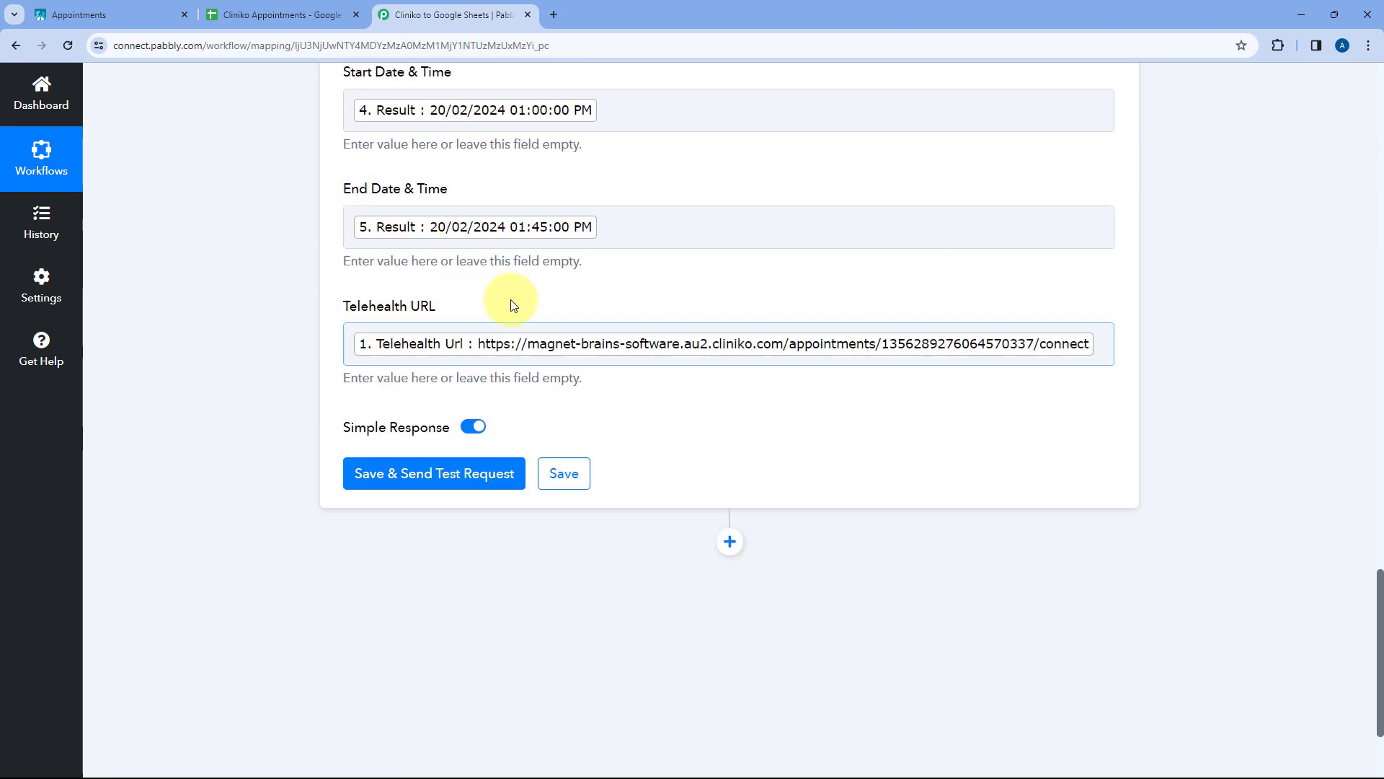
left_click(443, 479)
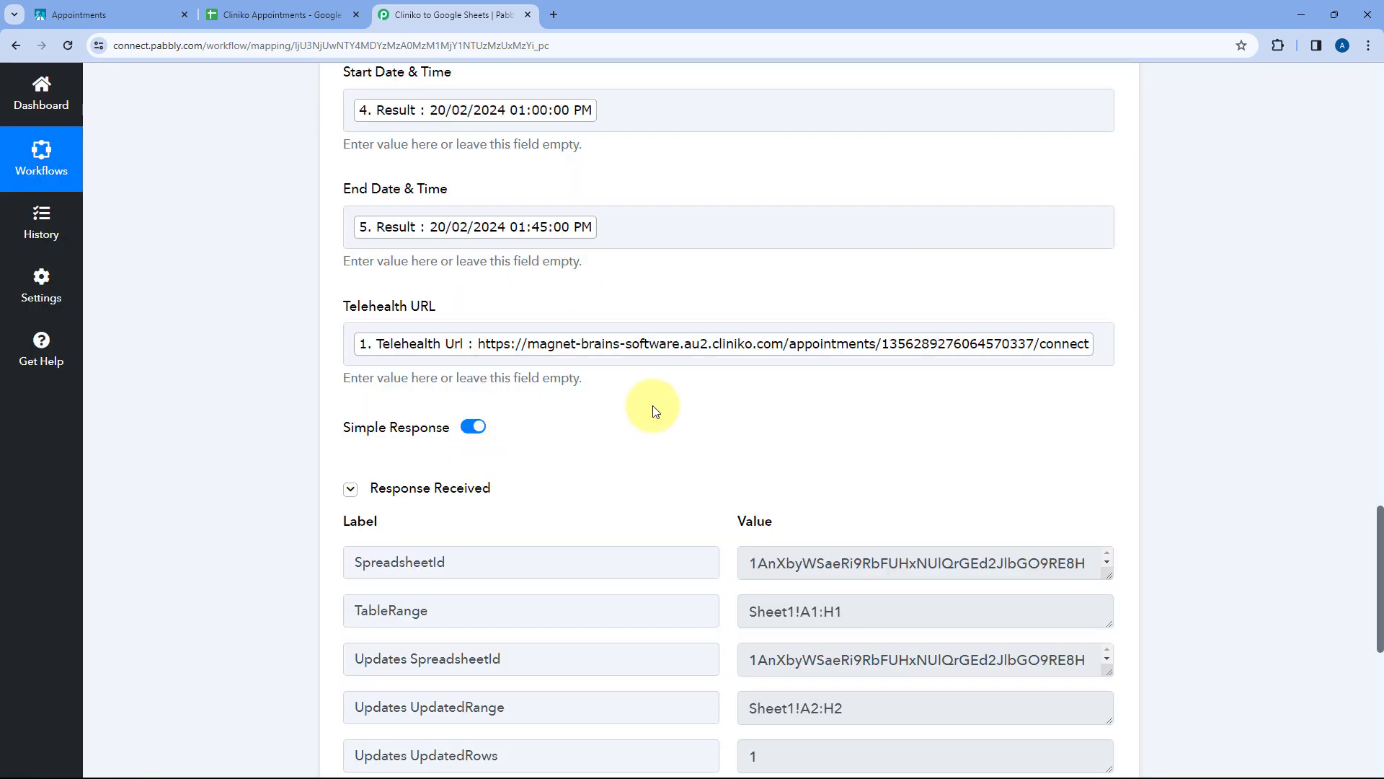
- Examine the test request's response and the matching 20 February appointment in the Cliniko calendar
scroll(705, 386, "down", 3)
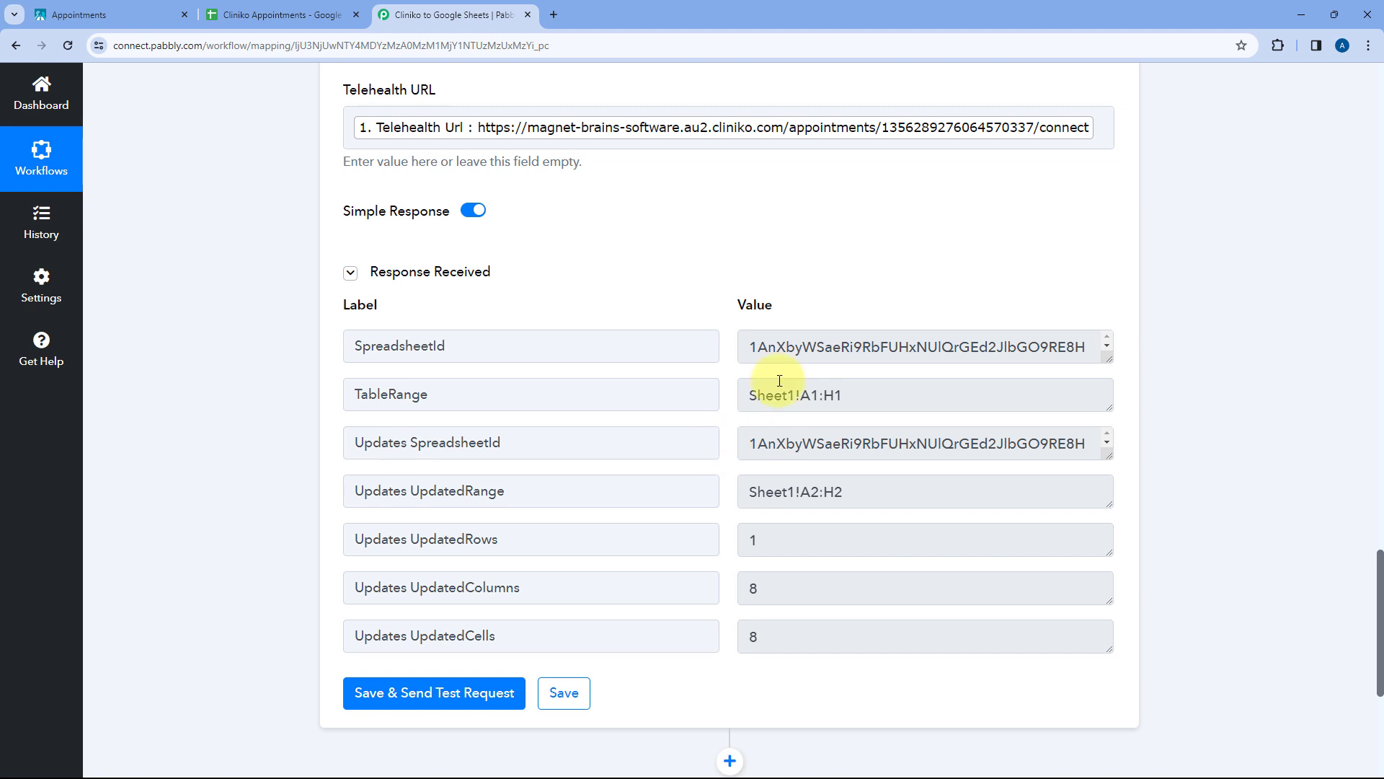
scroll(669, 243, "up", 10)
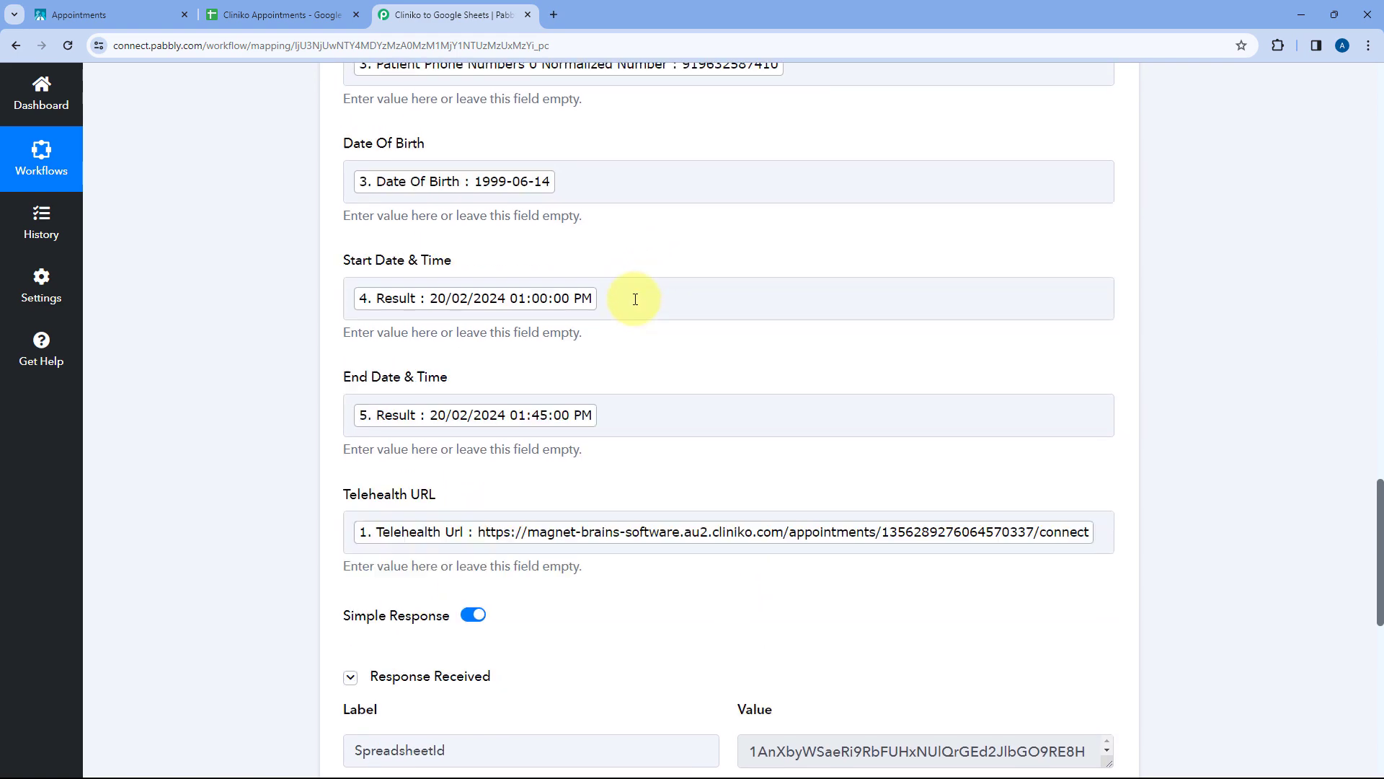
scroll(649, 289, "up", 4)
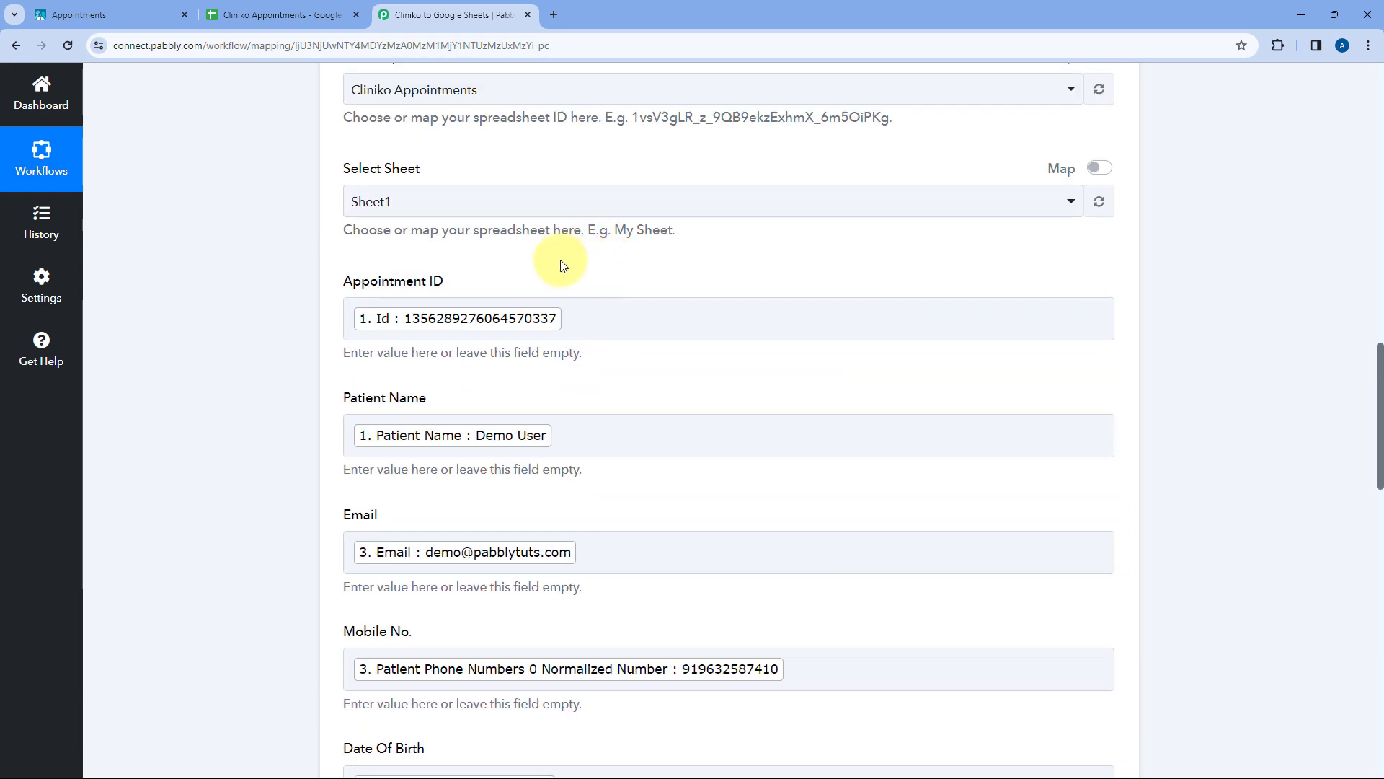
left_click(76, 14)
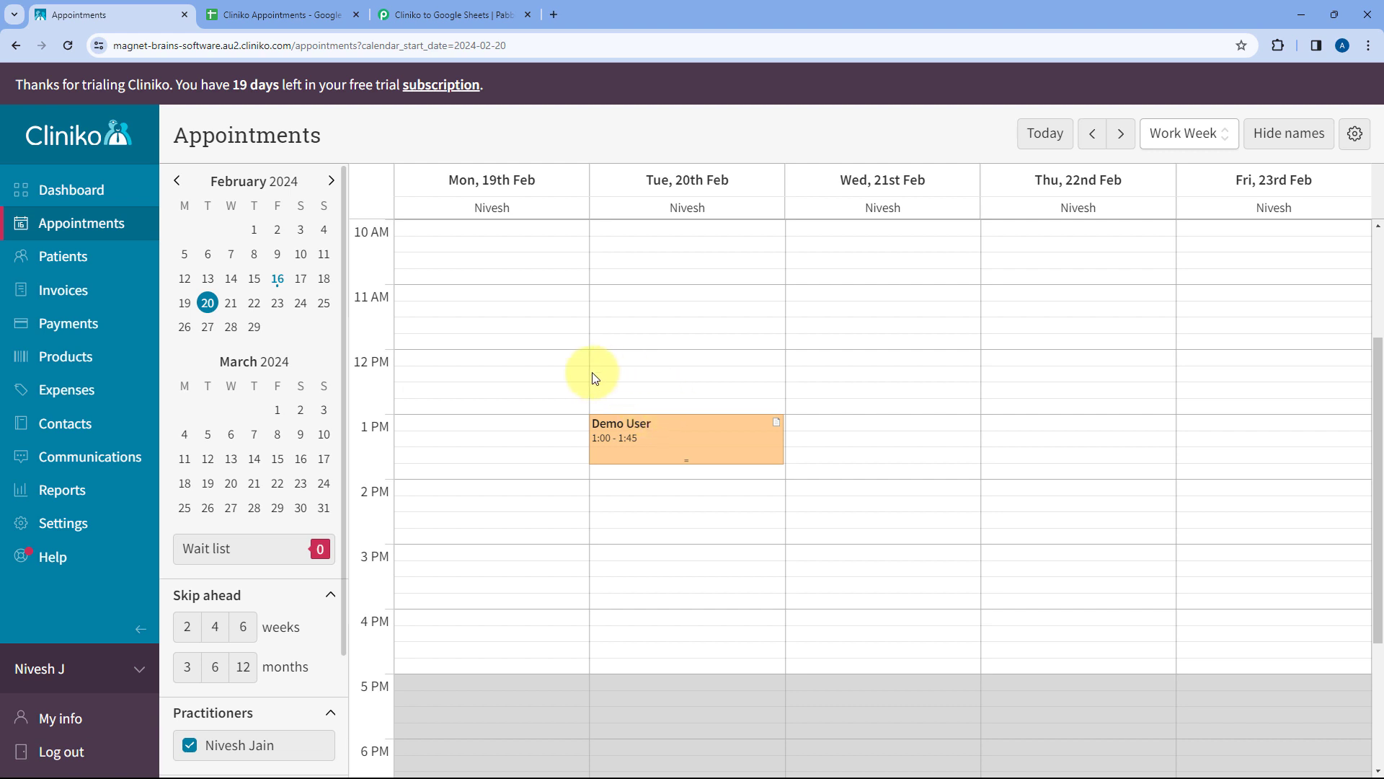
left_click(451, 15)
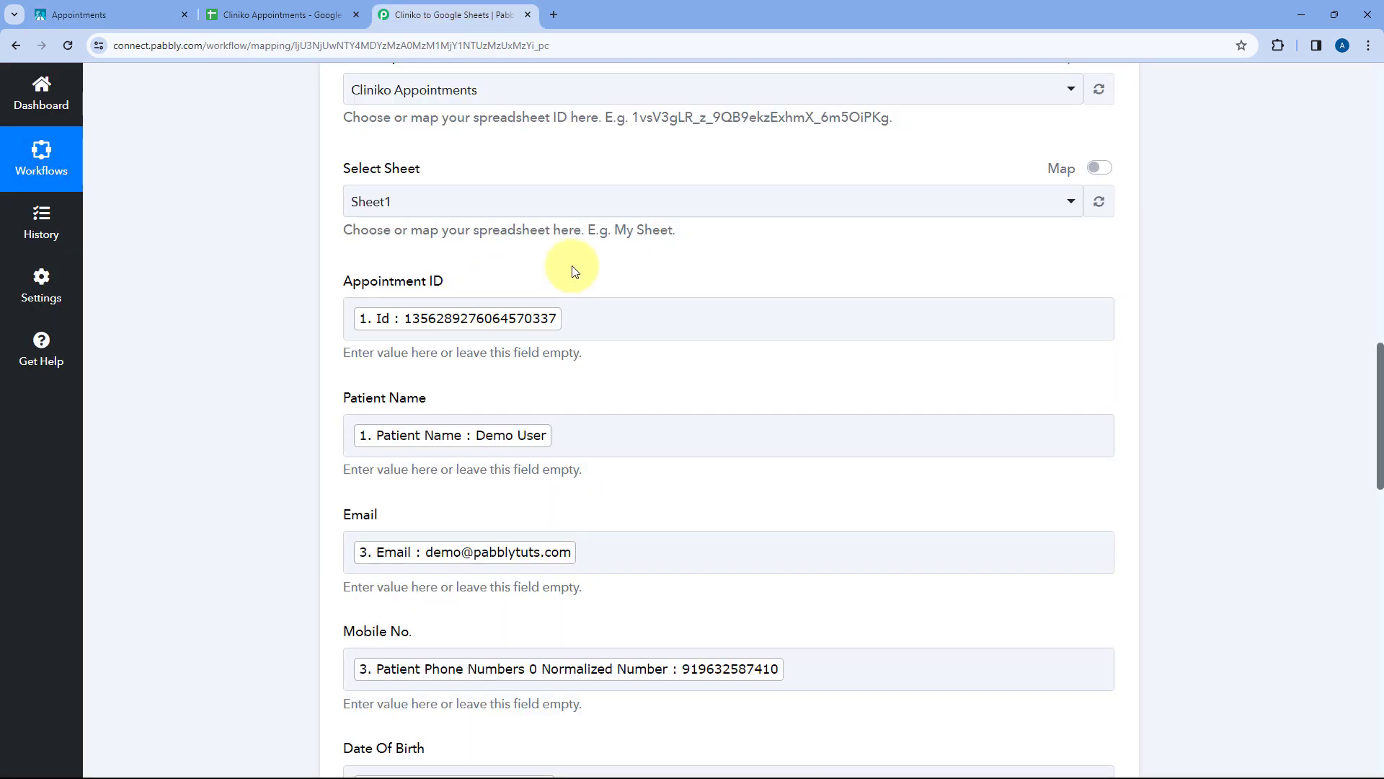
- In the Cliniko Appointments spreadsheet, remove the bold formatting from row 2 and fit all columns to their contents
left_click(273, 8)
left_click(21, 289)
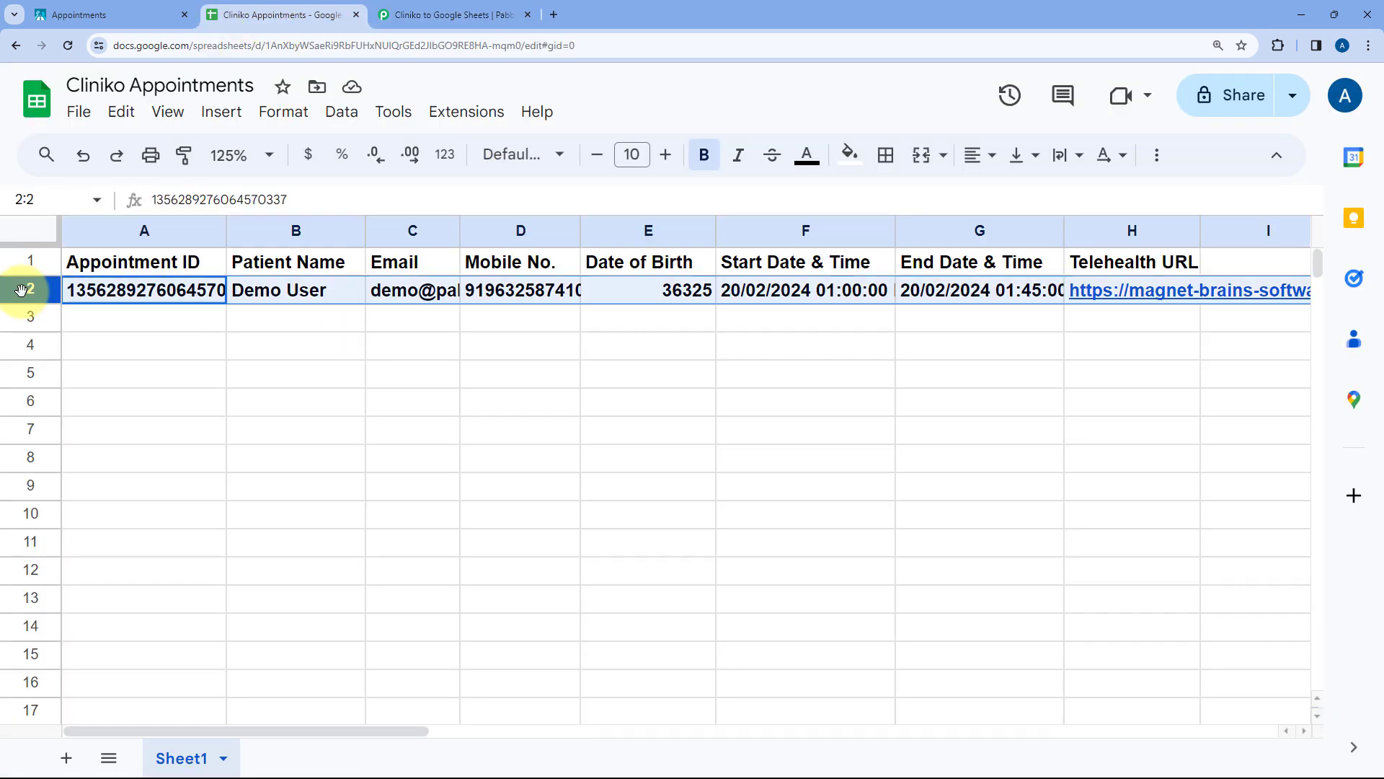
key("ctrl+b")
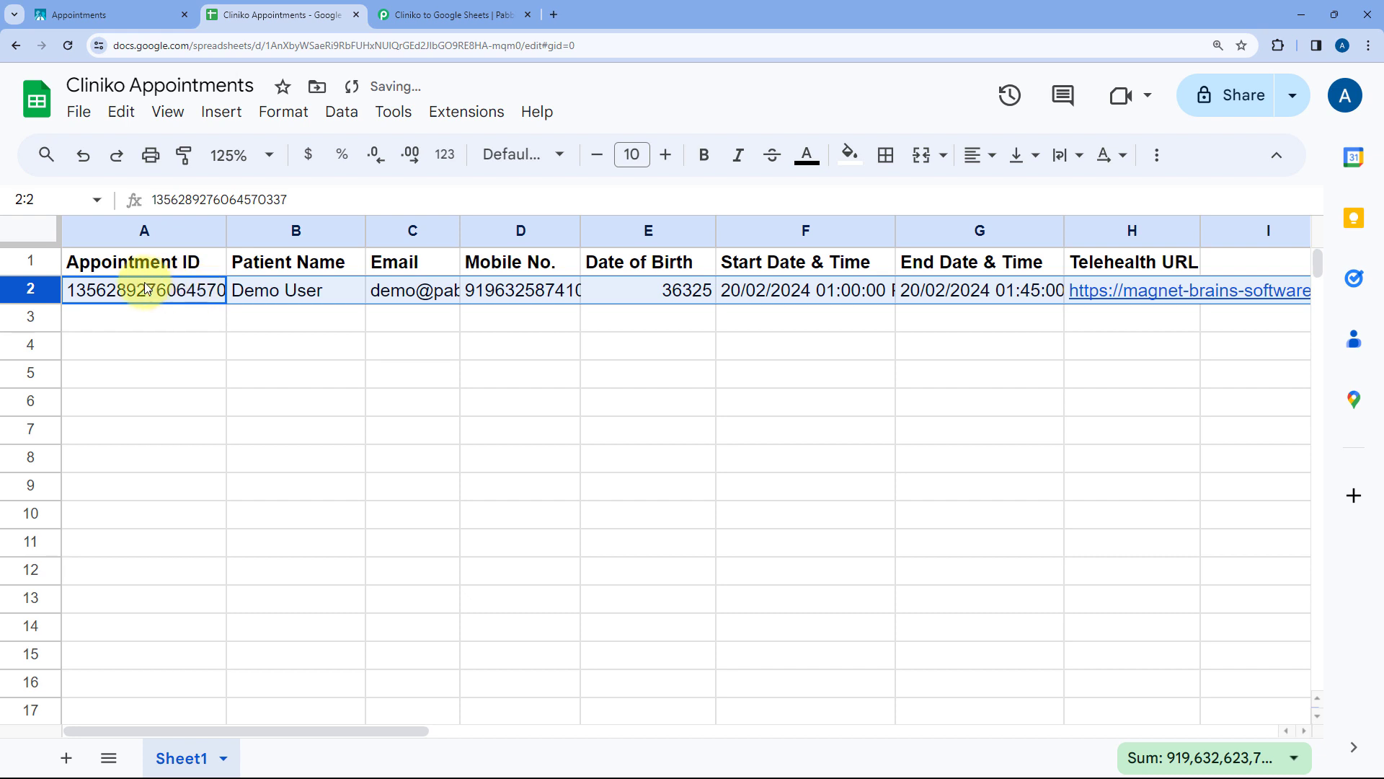
left_click(21, 225)
double_click(224, 229)
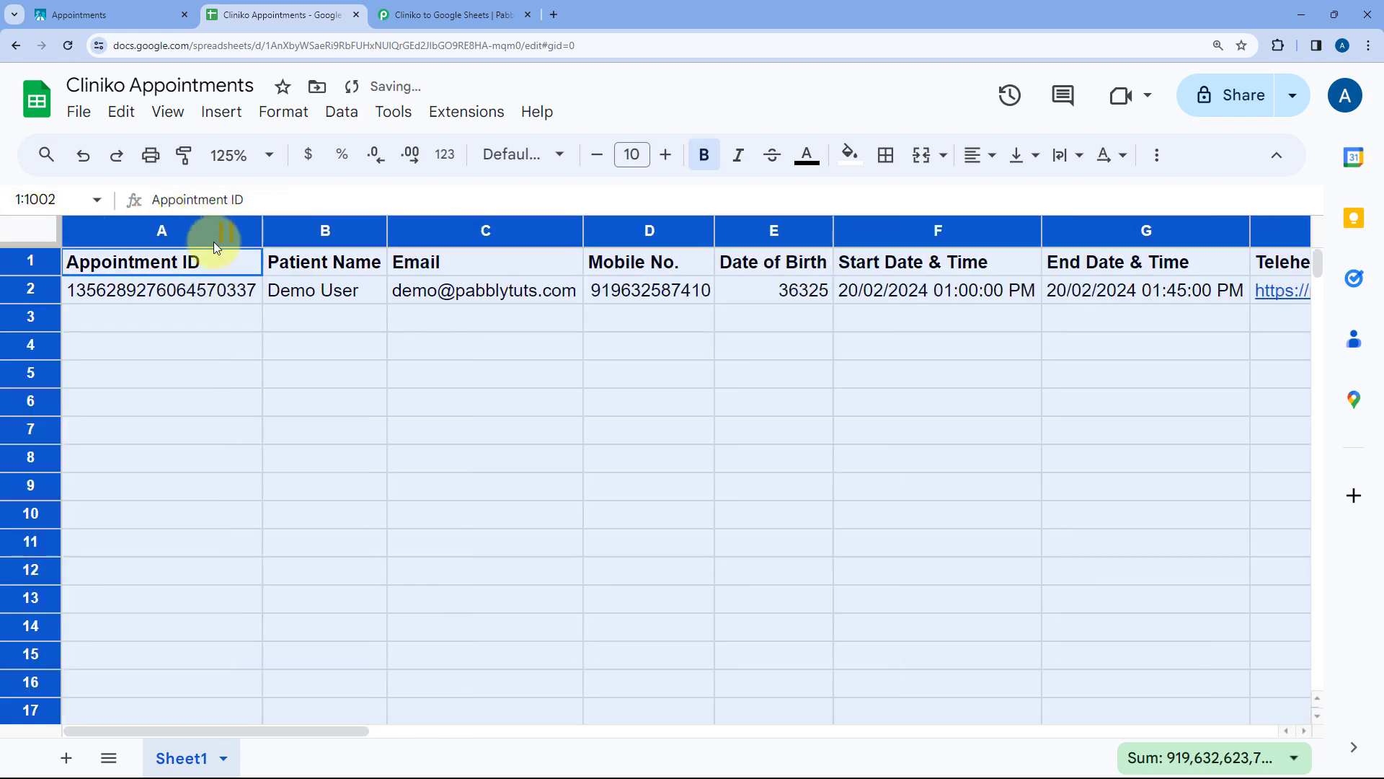
left_click(201, 316)
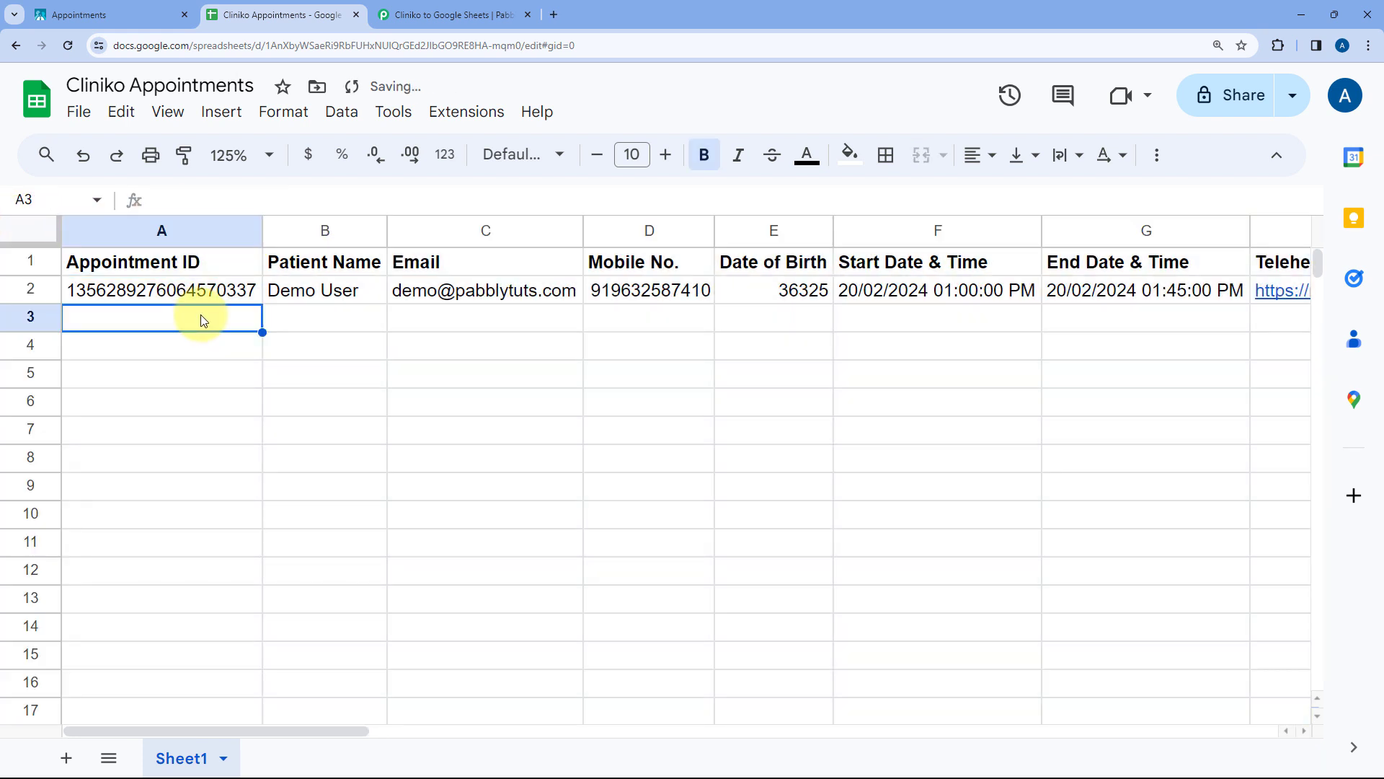
- Check the appointment ID, patient name, email, mobile number and date of birth values in row 2
left_click(208, 292)
left_click(337, 298)
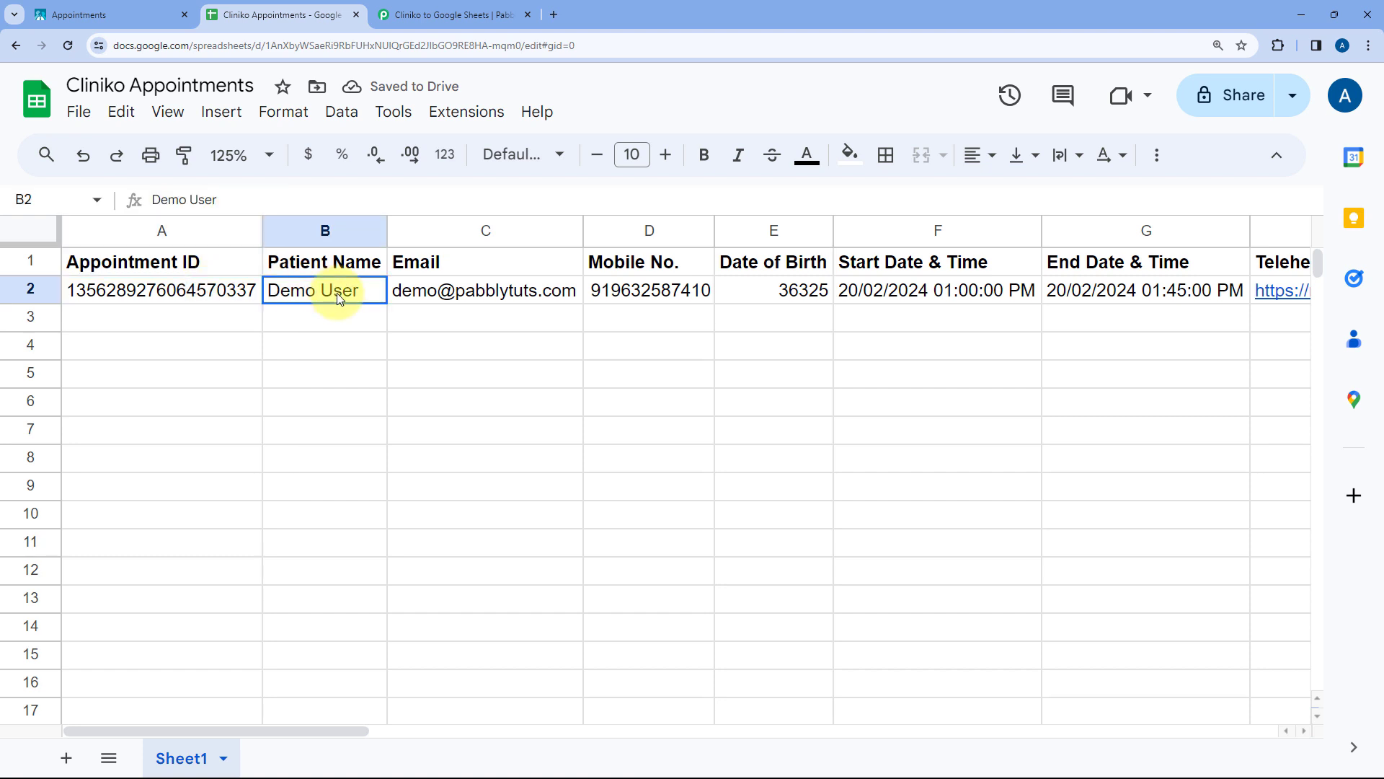
left_click(445, 291)
left_click(711, 294)
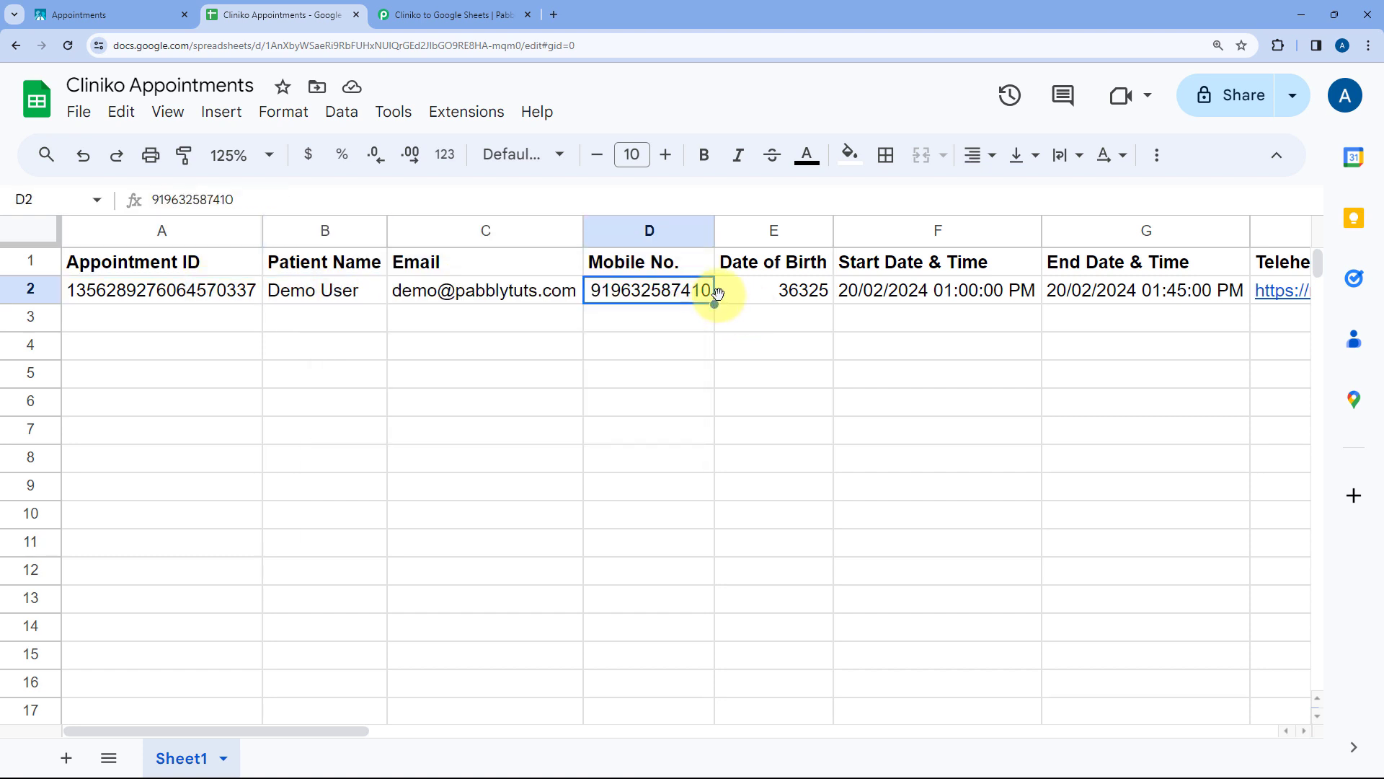
left_click(764, 296)
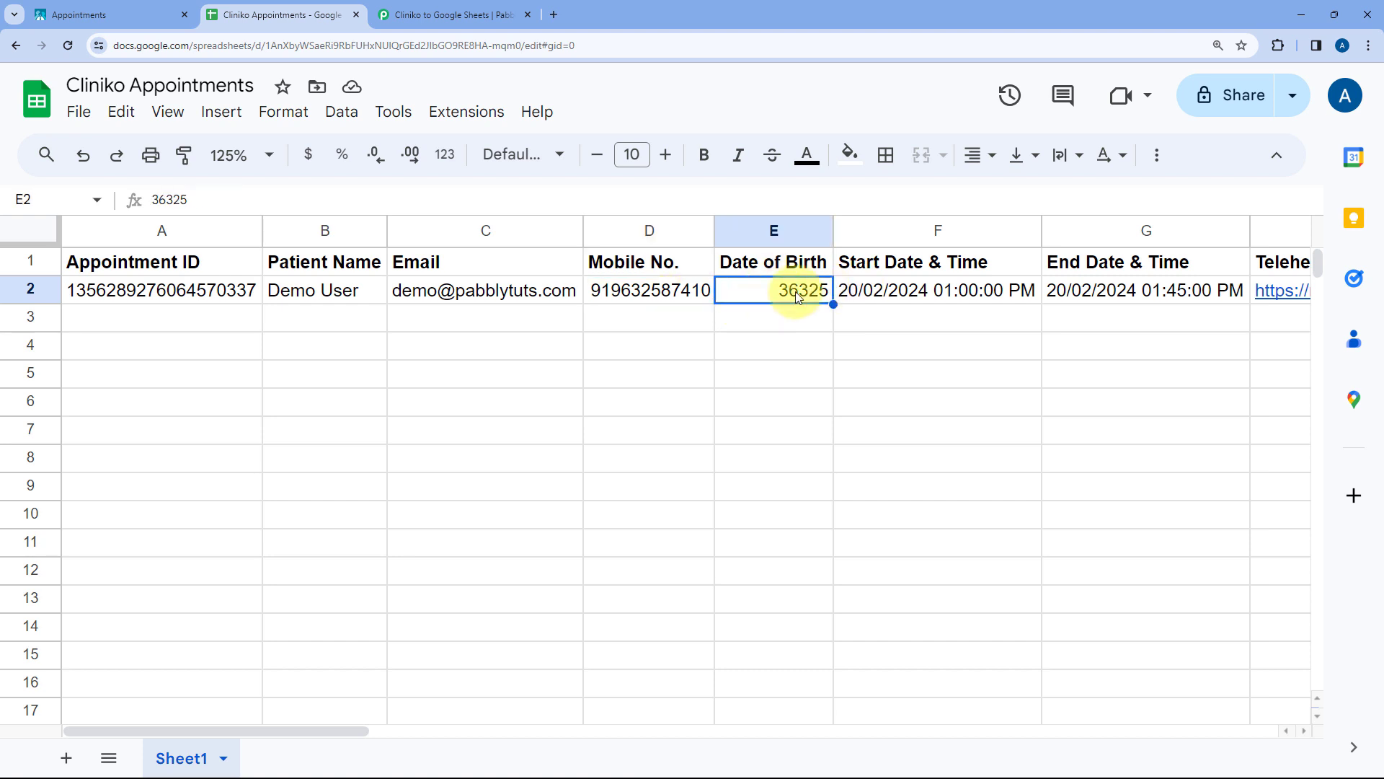
- Format the Date of Birth column with the Date number format
left_click(779, 226)
left_click(346, 114)
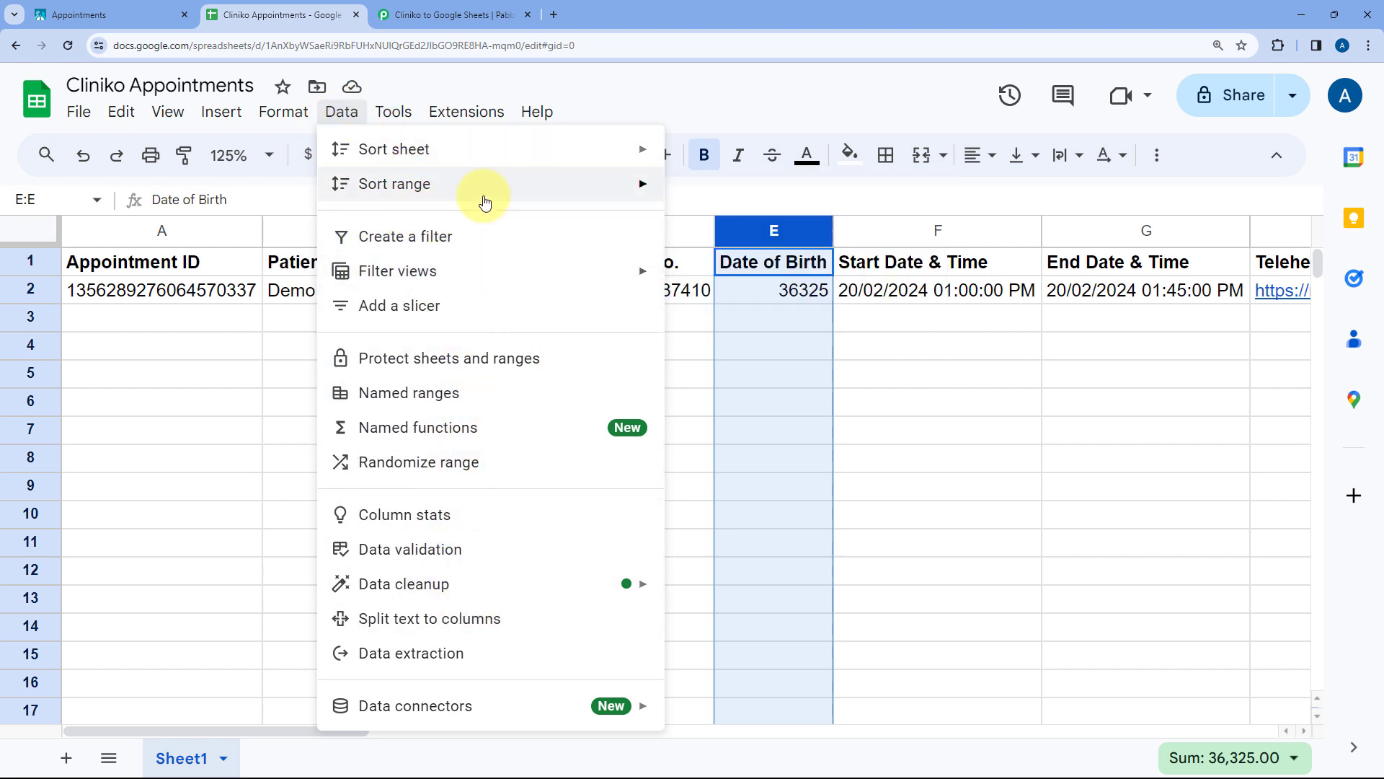
mouse_move(284, 116)
mouse_move(364, 205)
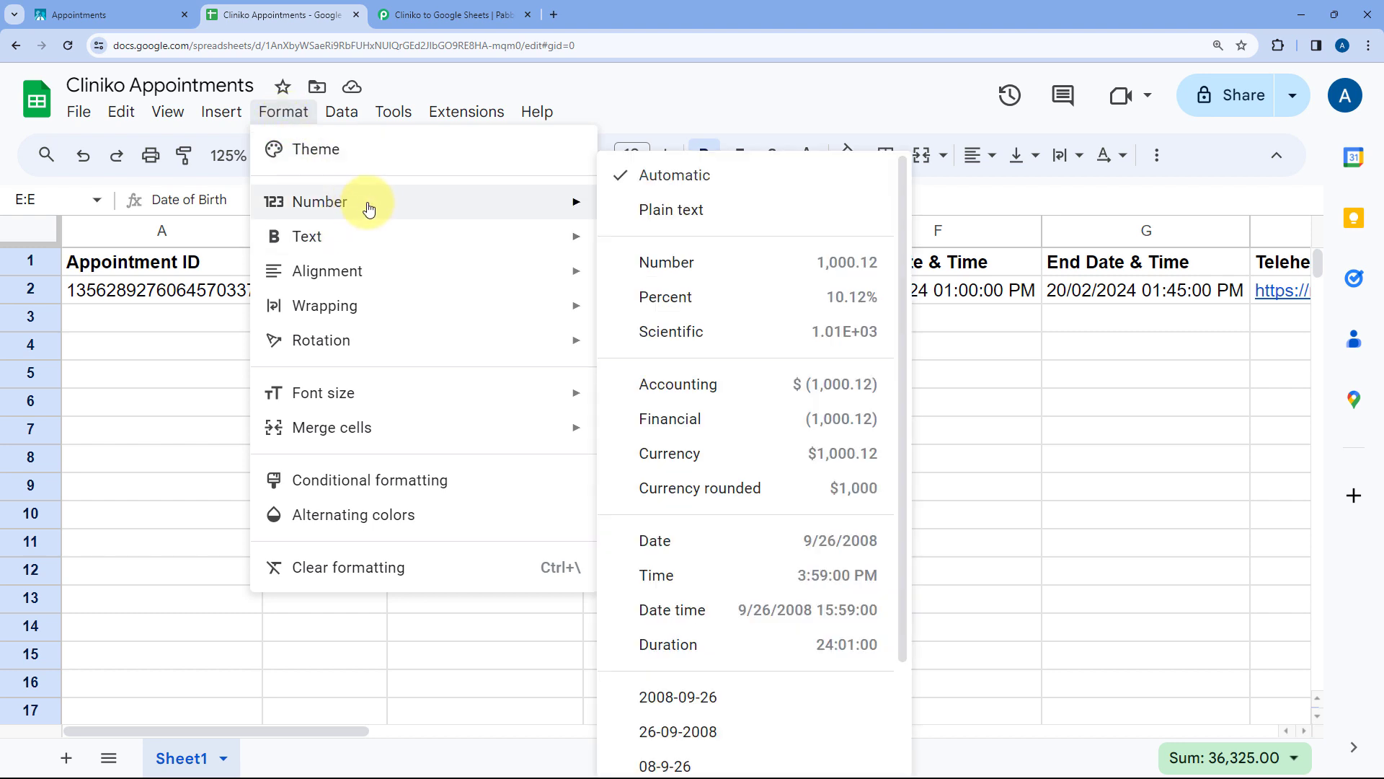
left_click(676, 535)
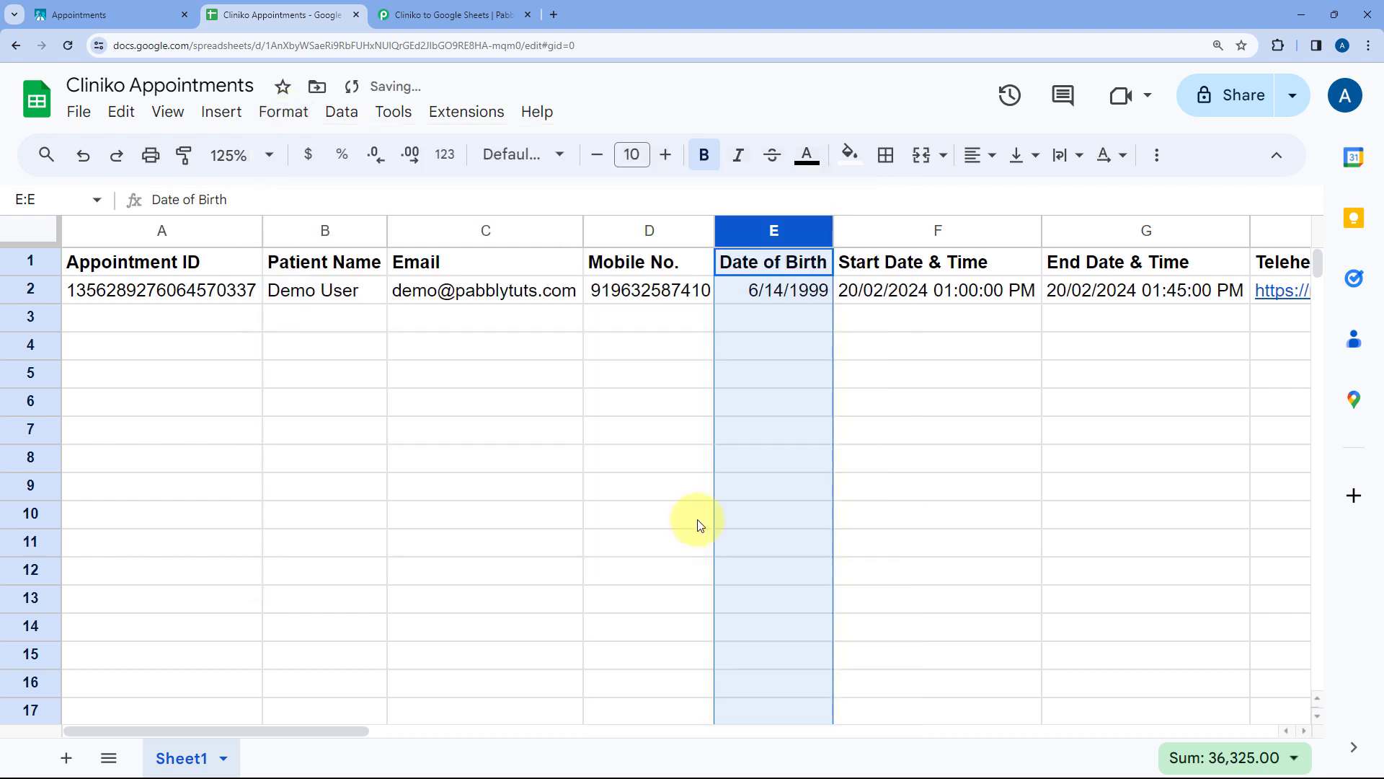
left_click(797, 301)
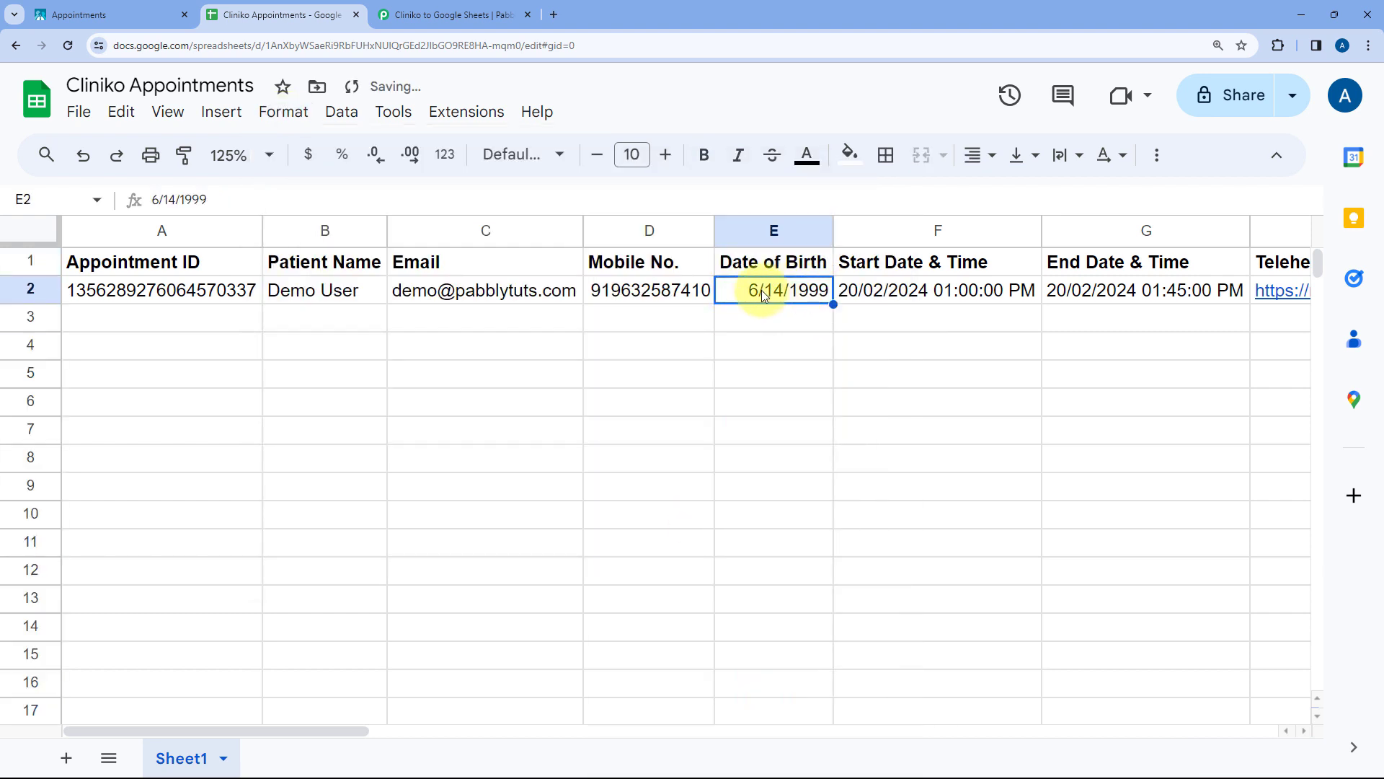
- Check the start and end times in row 2 and test the telehealth link, closing the call page it opens
left_click(907, 291)
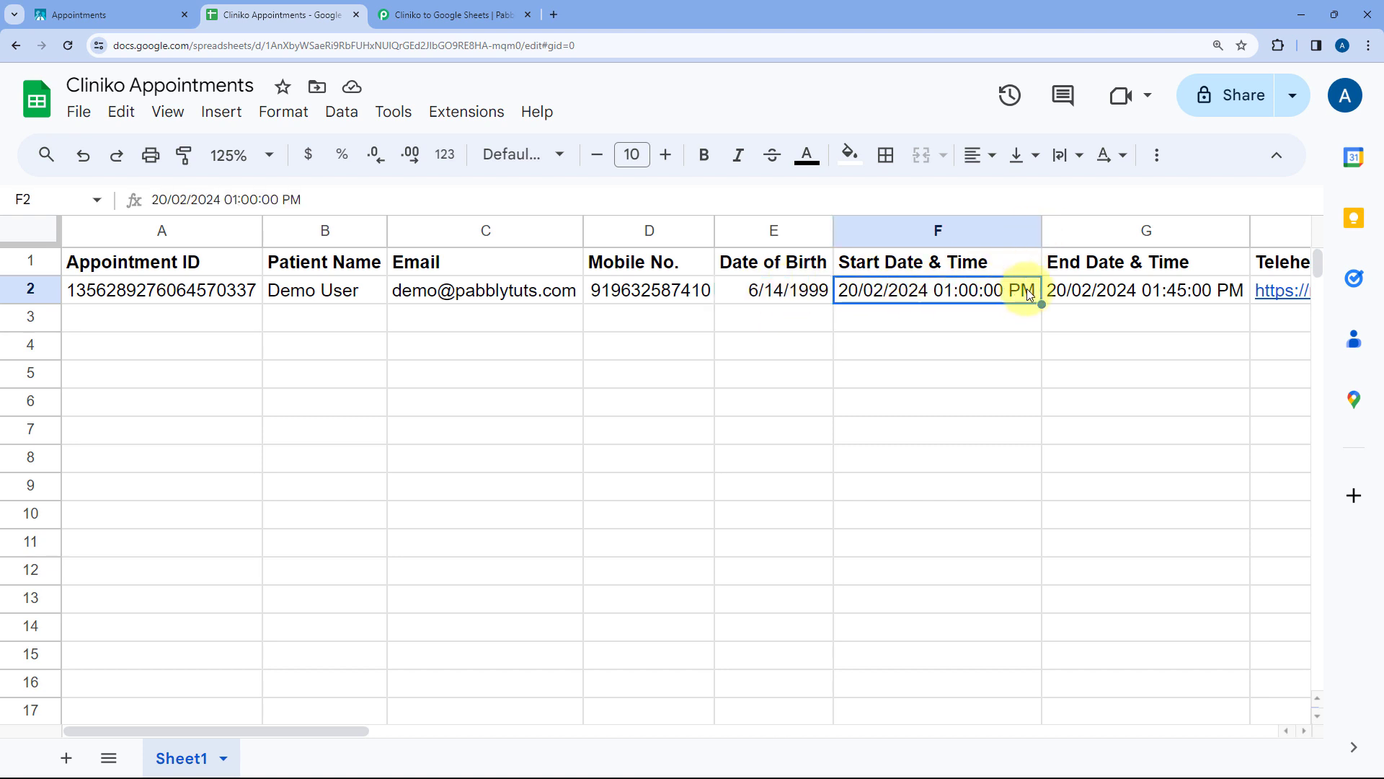
left_click(1119, 297)
scroll(1143, 299, "right", 5)
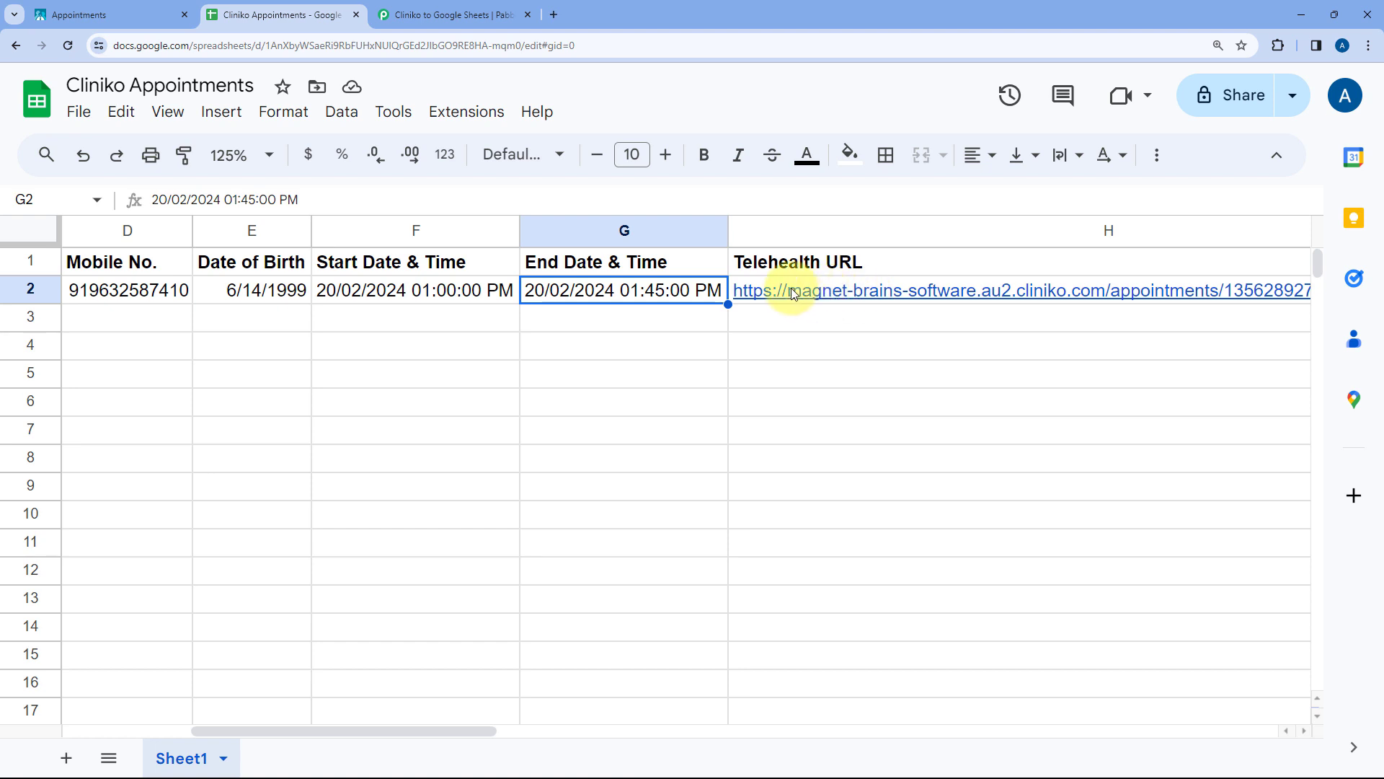
left_click(793, 294)
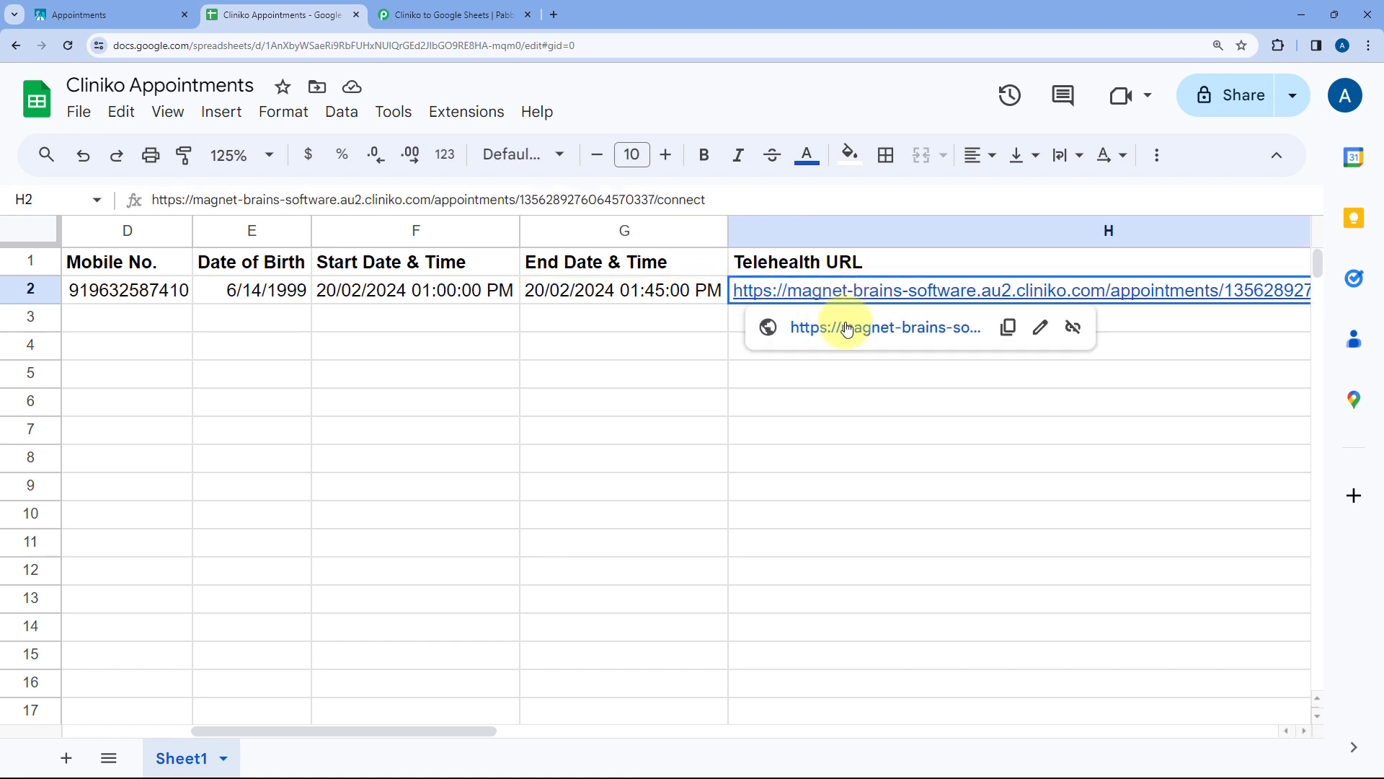
left_click(847, 328)
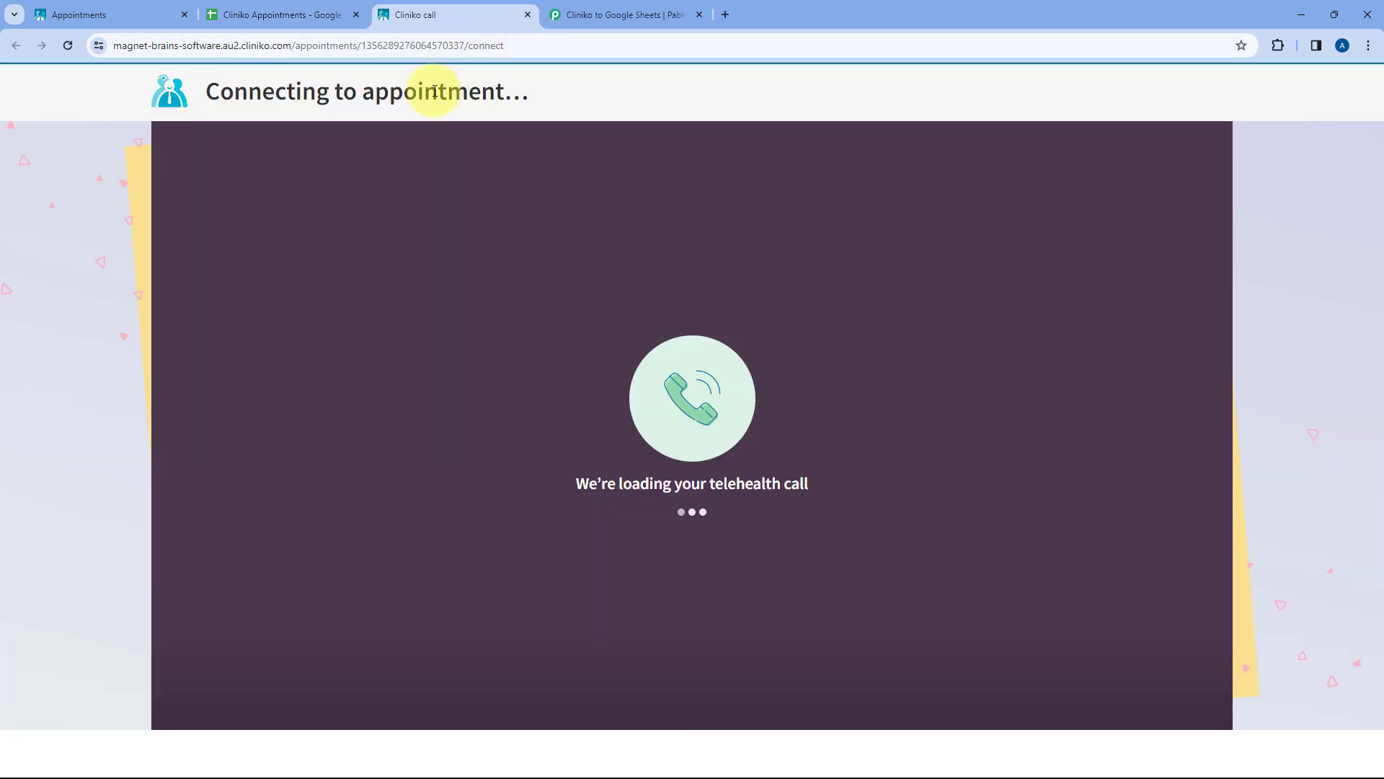
left_click(528, 14)
scroll(288, 318, "left", 5)
left_click(186, 321)
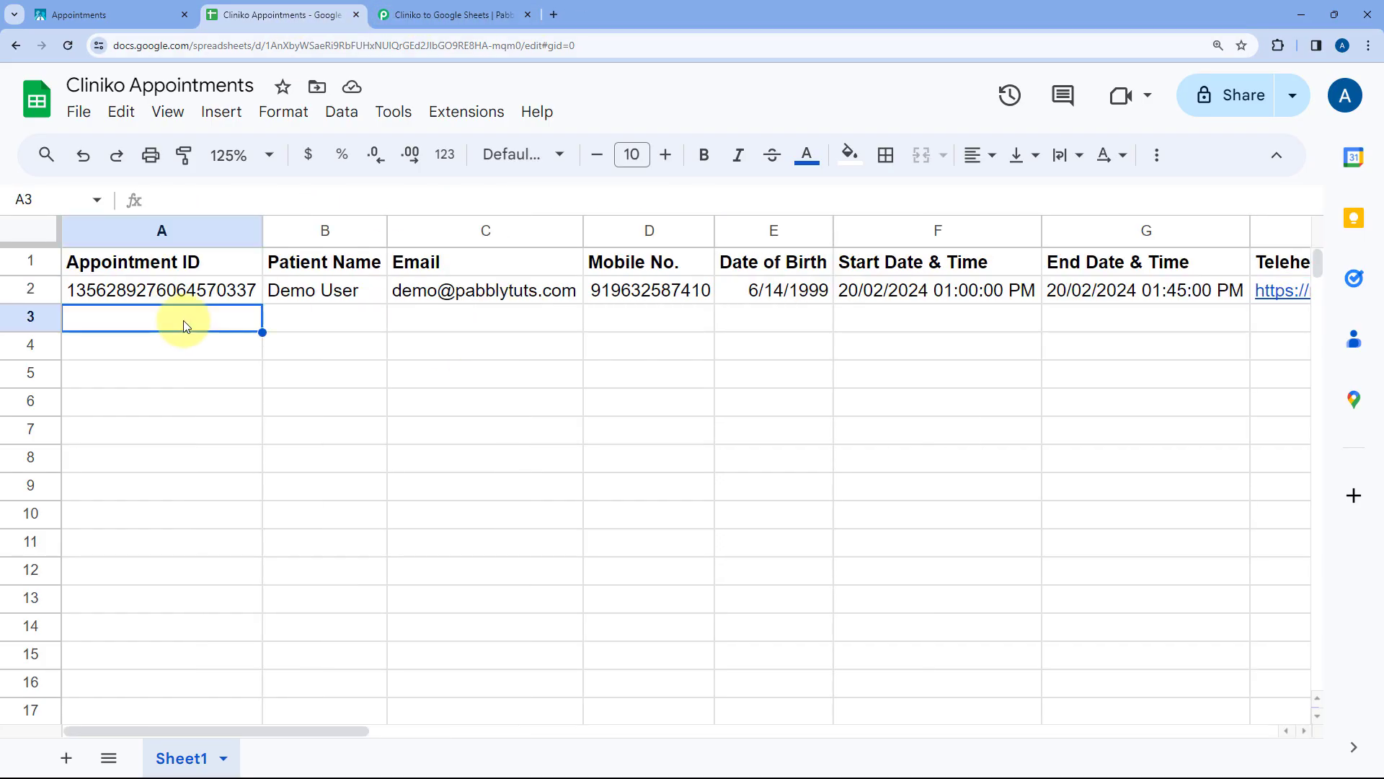
- Switch back to the Pabbly Connect workflow and collapse the Google Sheets Add New Row step
left_click(447, 13)
scroll(729, 273, "up", 3)
scroll(729, 272, "up", 3)
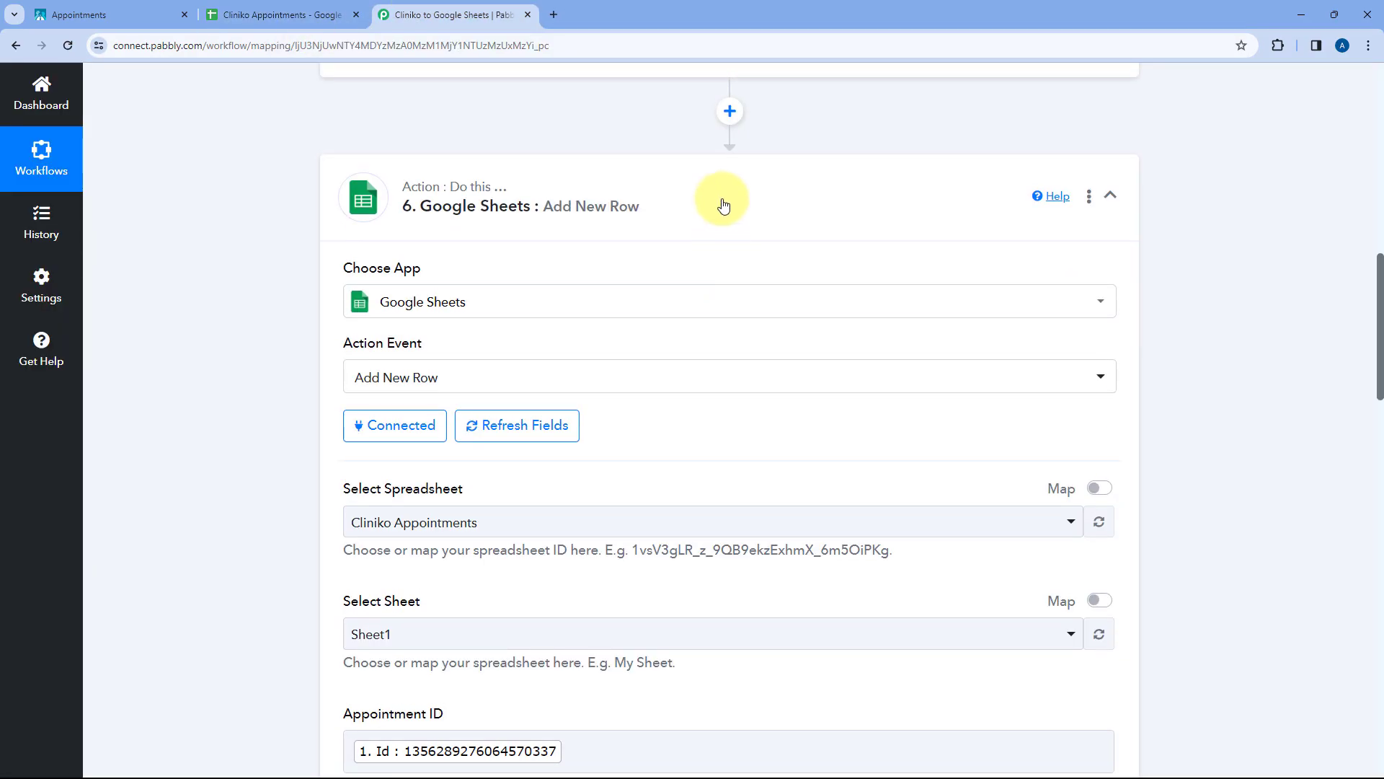
left_click(719, 204)
scroll(819, 241, "up", 5)
scroll(818, 246, "up", 5)
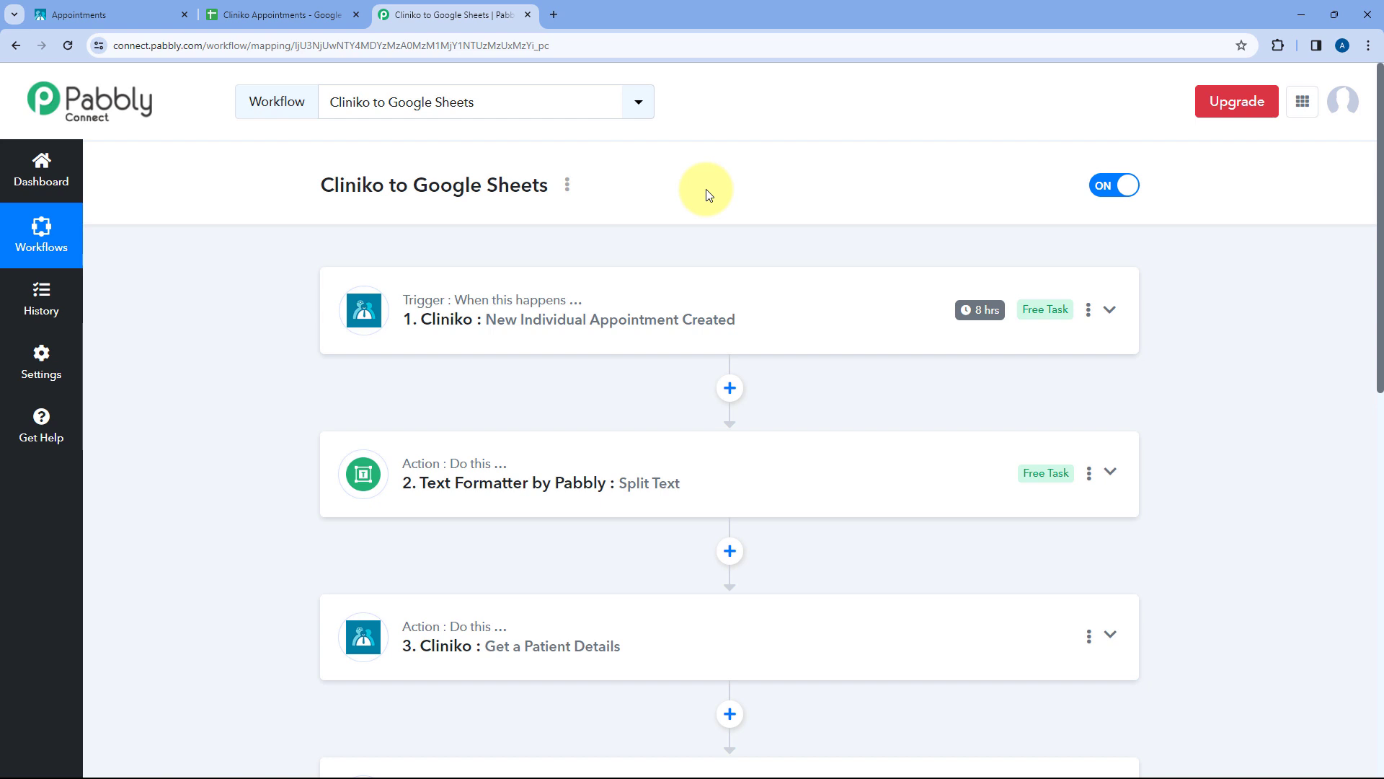
- Compare the Cliniko calendar with the spreadsheet, and check the polling interval of the workflow's Cliniko trigger in Pabbly Connect
left_click(148, 14)
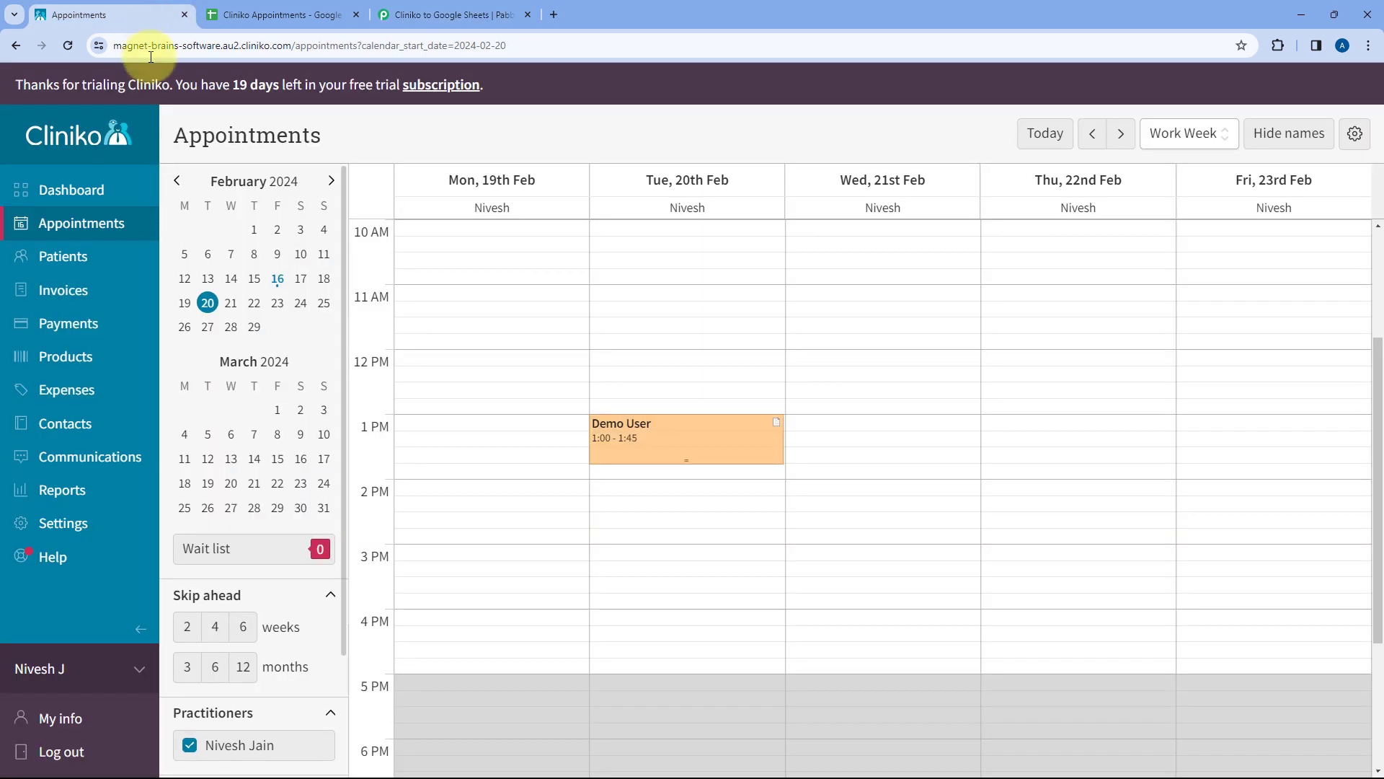
left_click(309, 11)
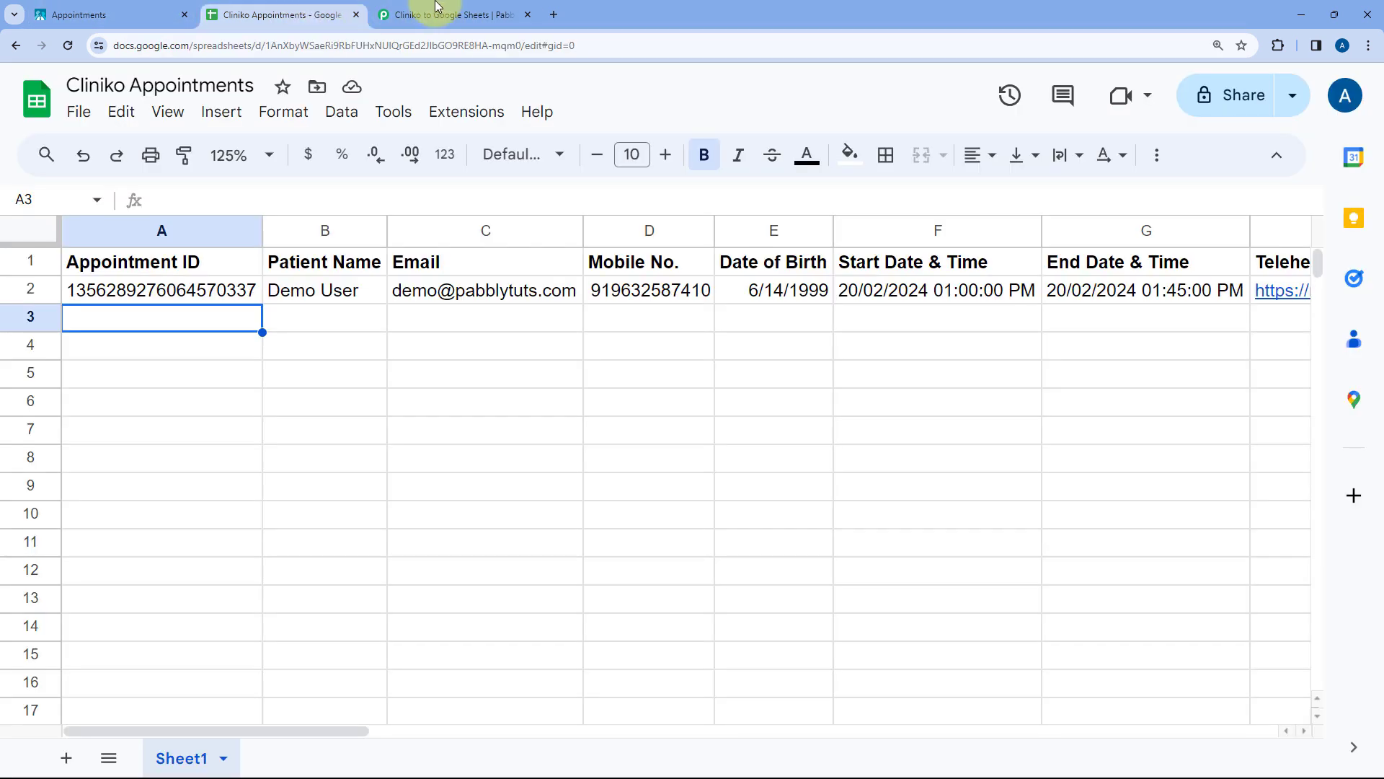
left_click(438, 10)
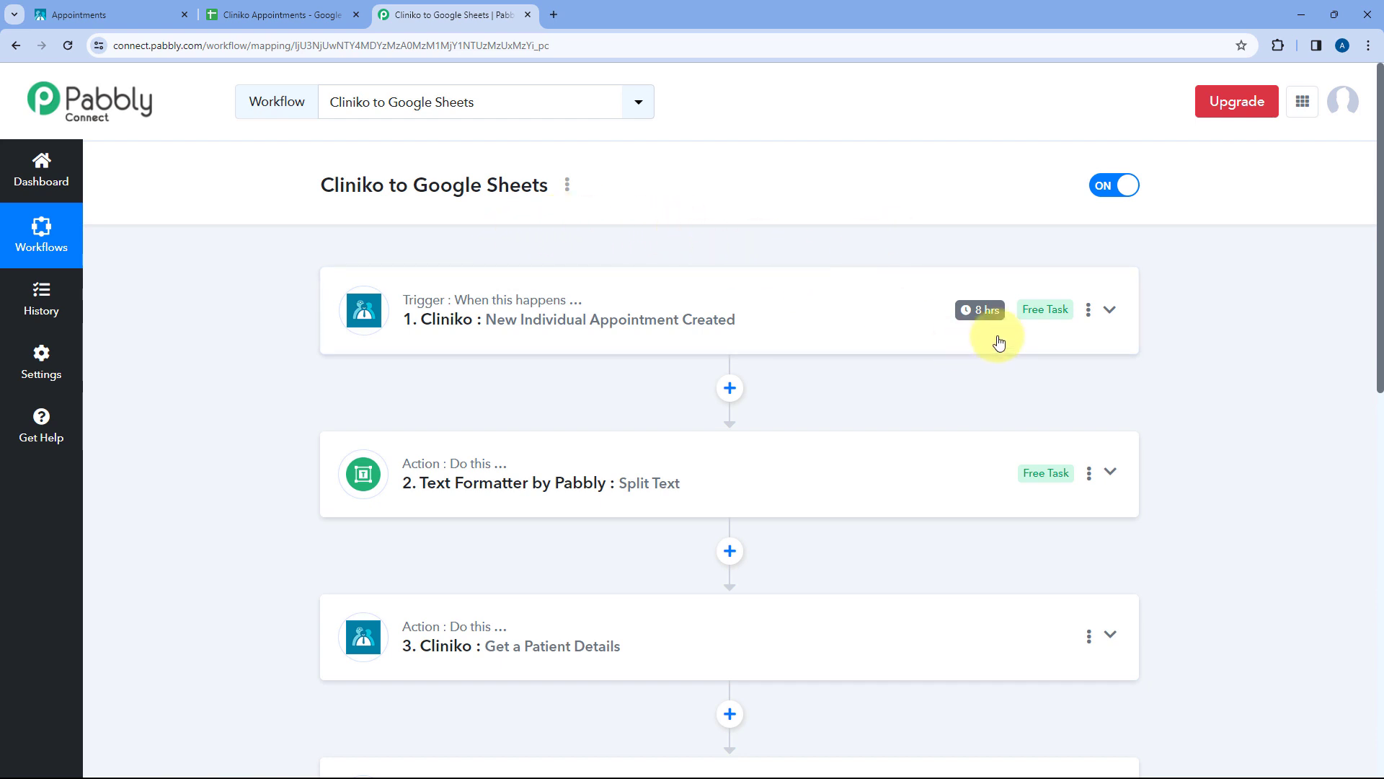
mouse_move(990, 320)
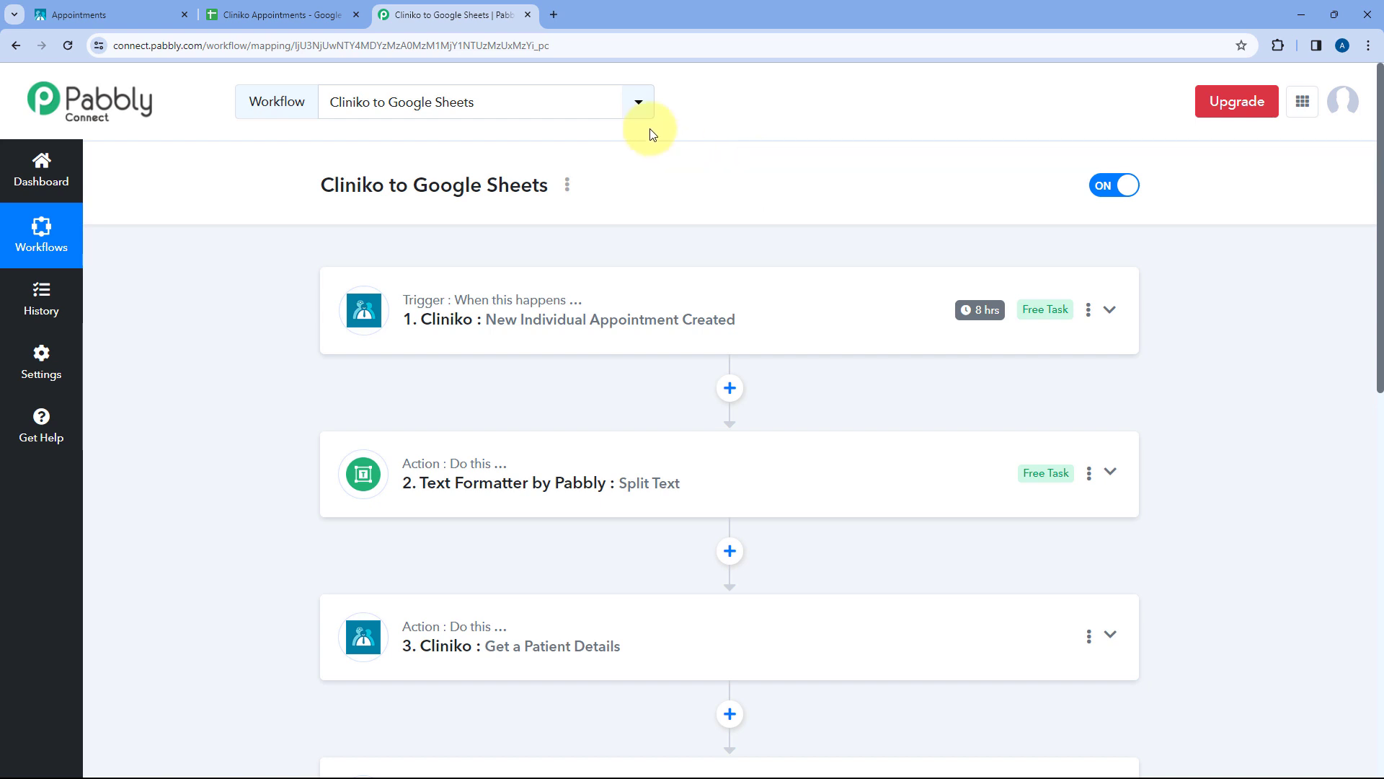
- View the Cliniko Appointments spreadsheet, switch back to Pabbly Connect, and review the steps of the Cliniko to Google Sheets workflow
left_click(267, 14)
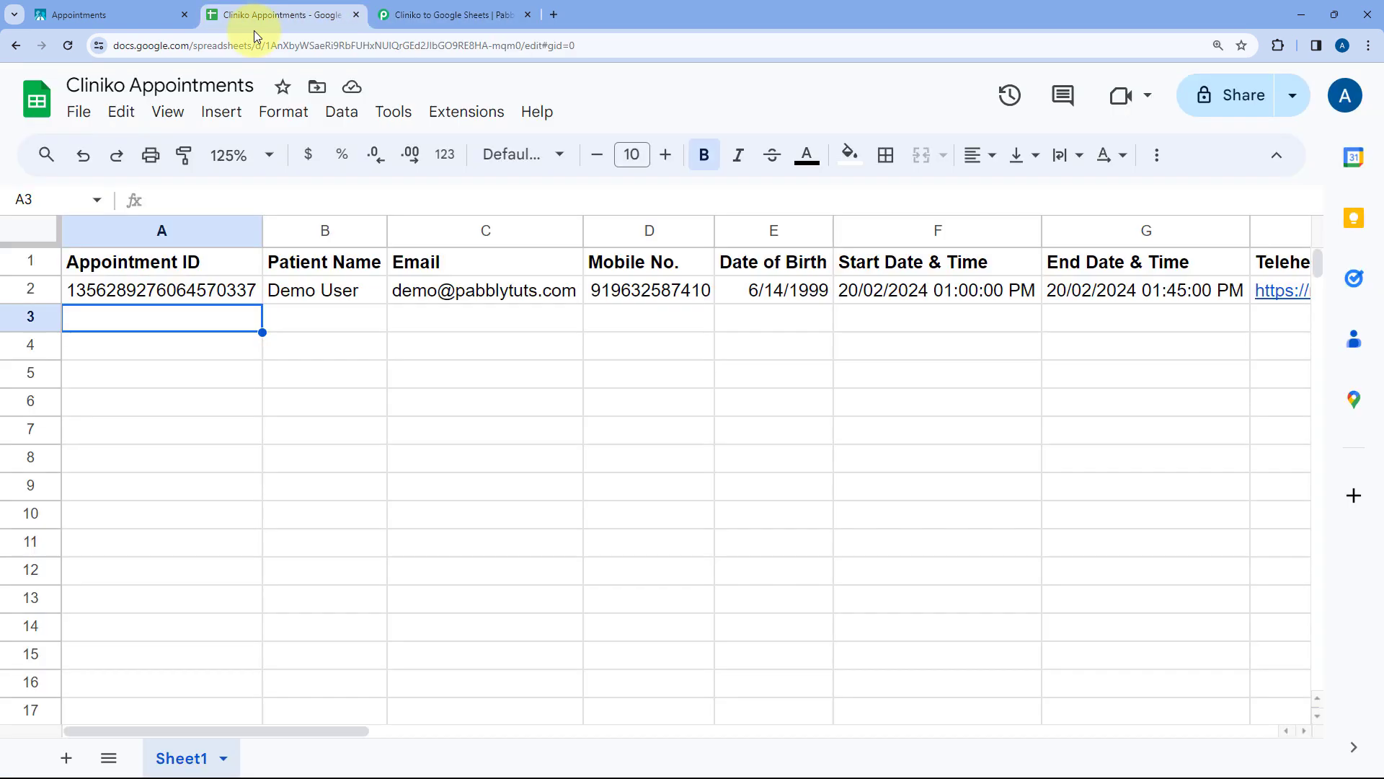
left_click(441, 8)
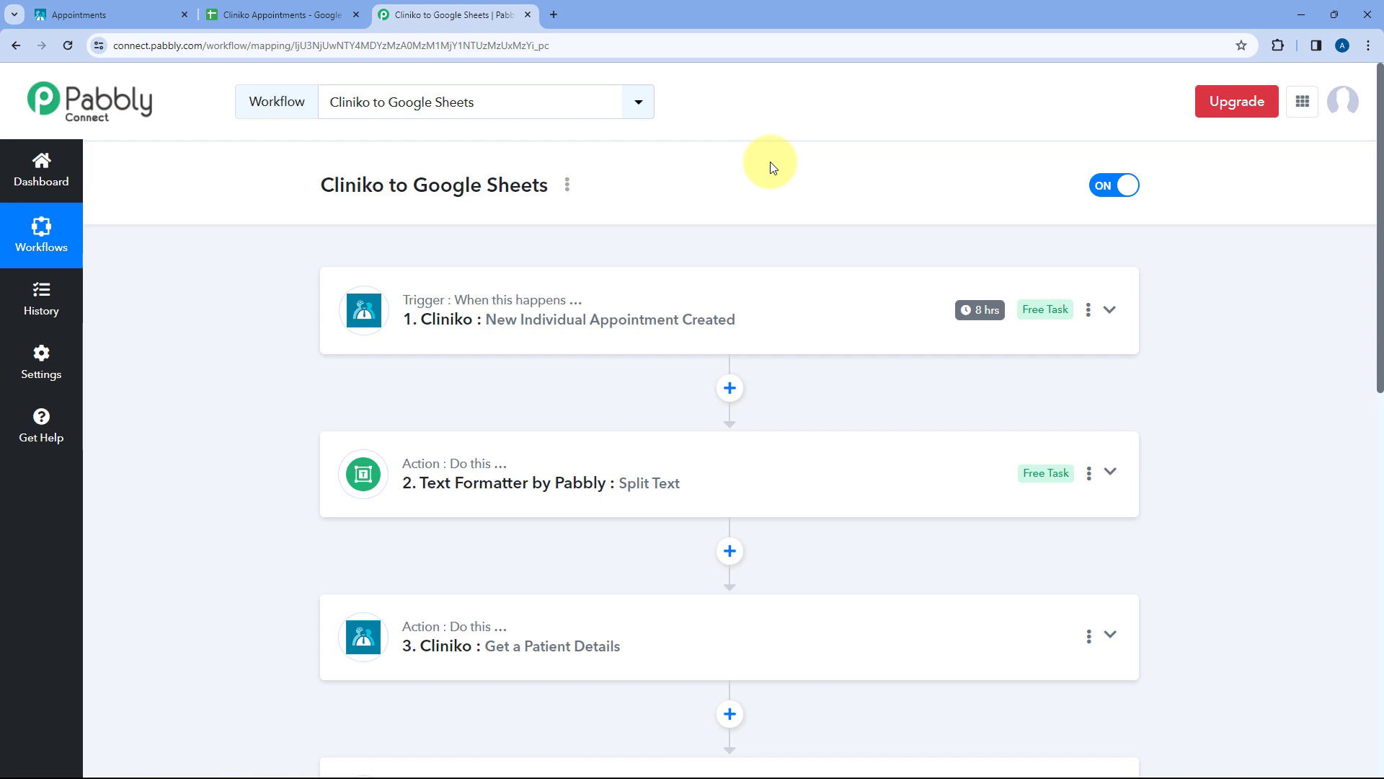
scroll(655, 292, "down", 3)
scroll(783, 397, "up", 1)
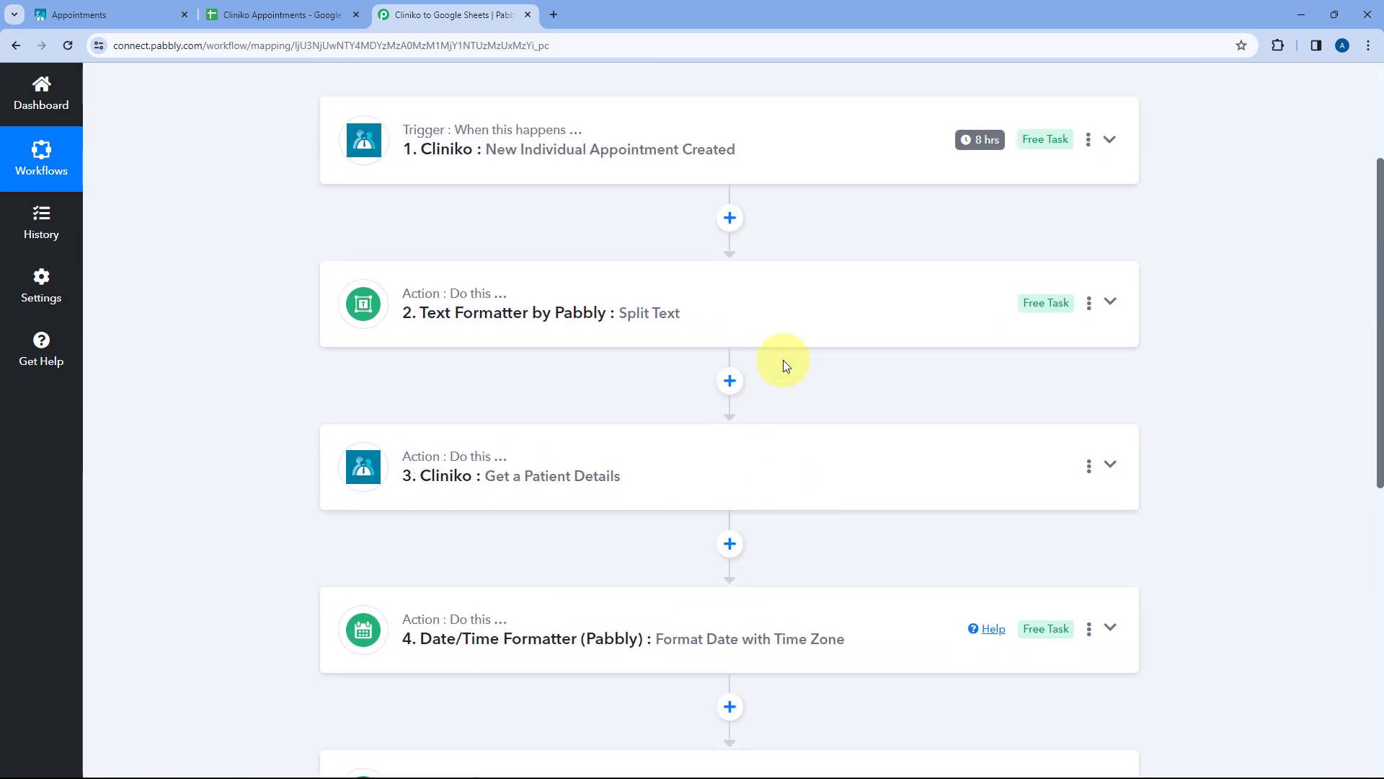
scroll(785, 365, "up", 3)
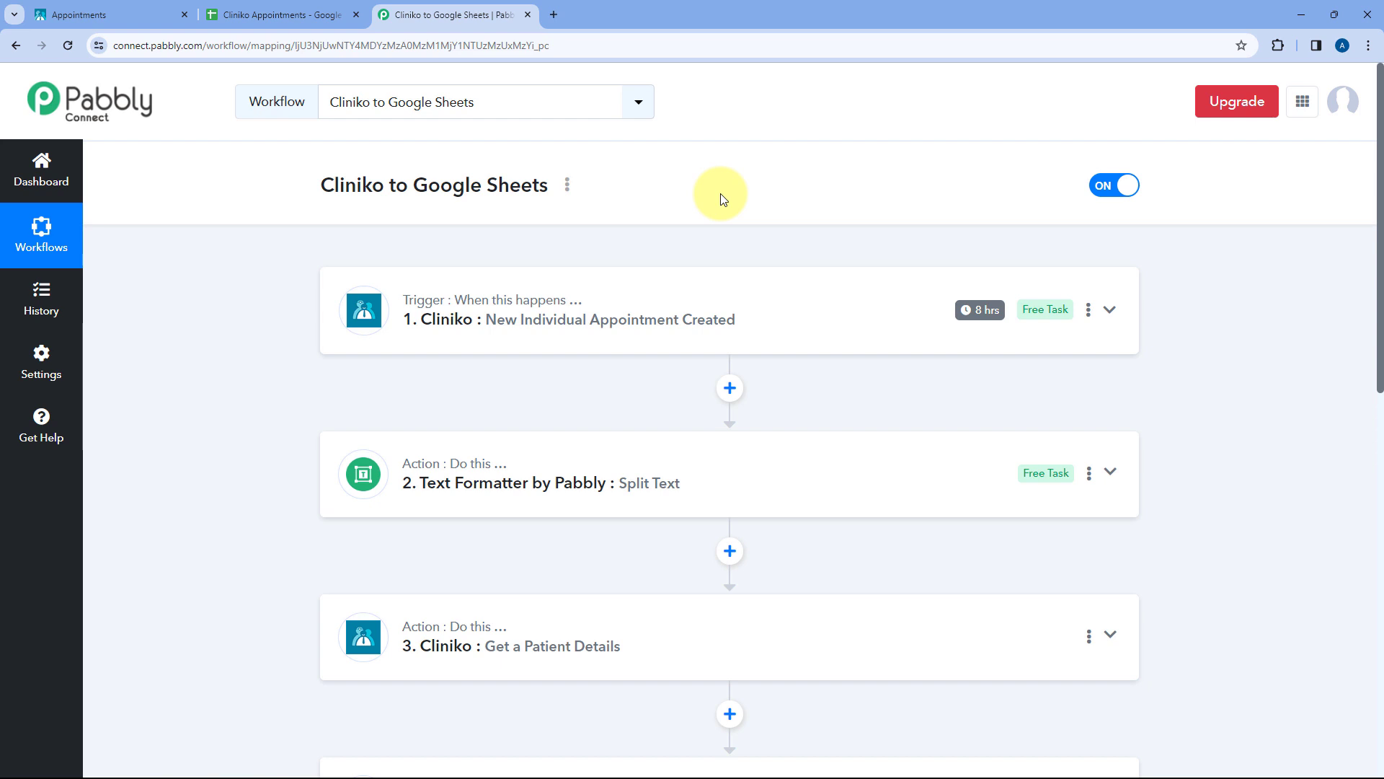
scroll(721, 205, "down", 4)
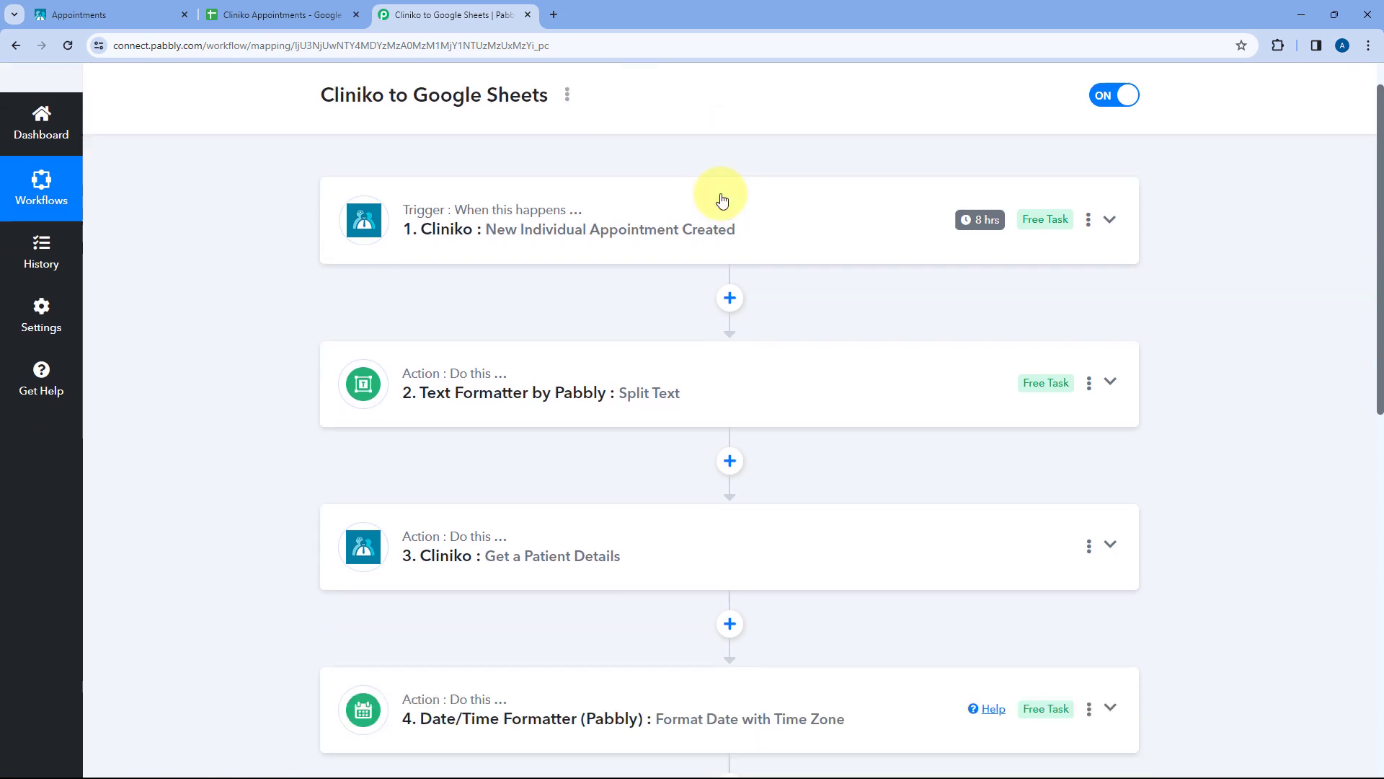
scroll(807, 180, "up", 4)
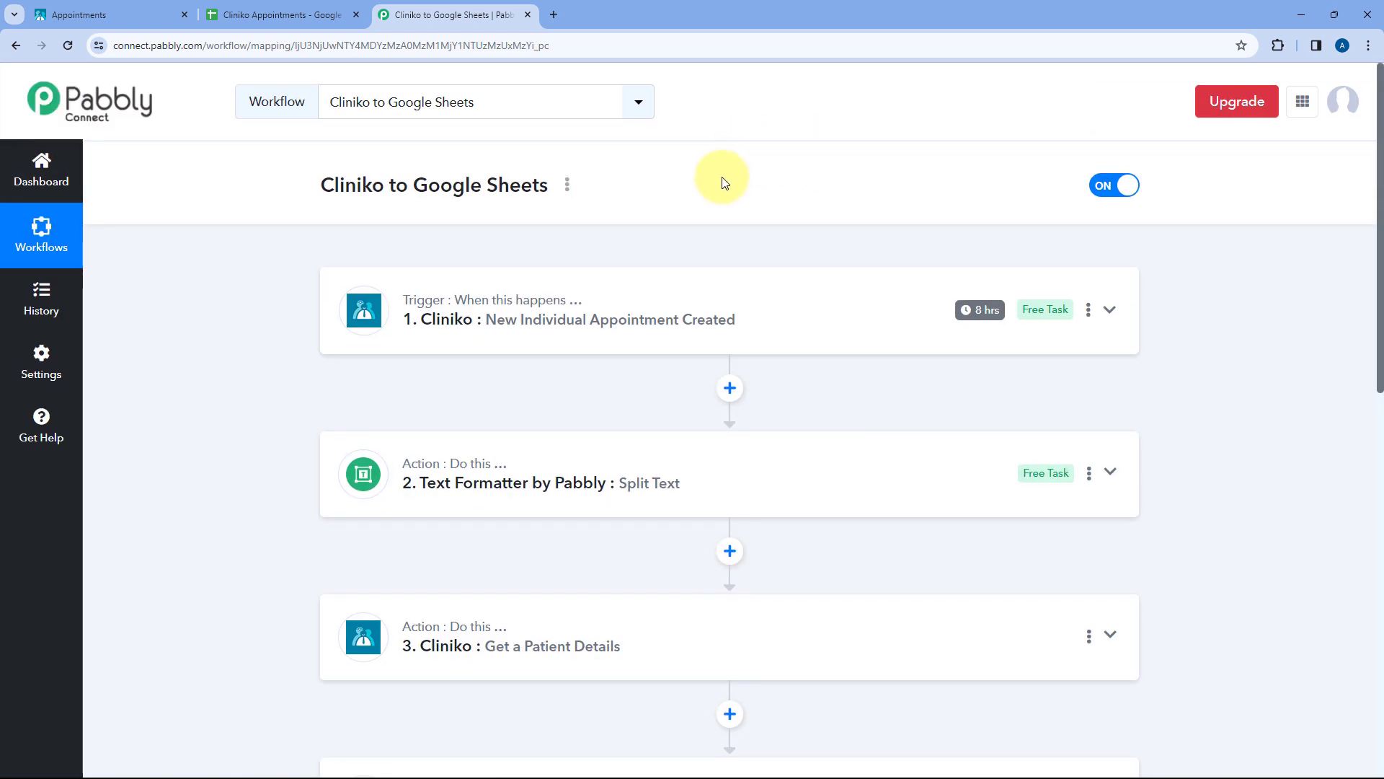